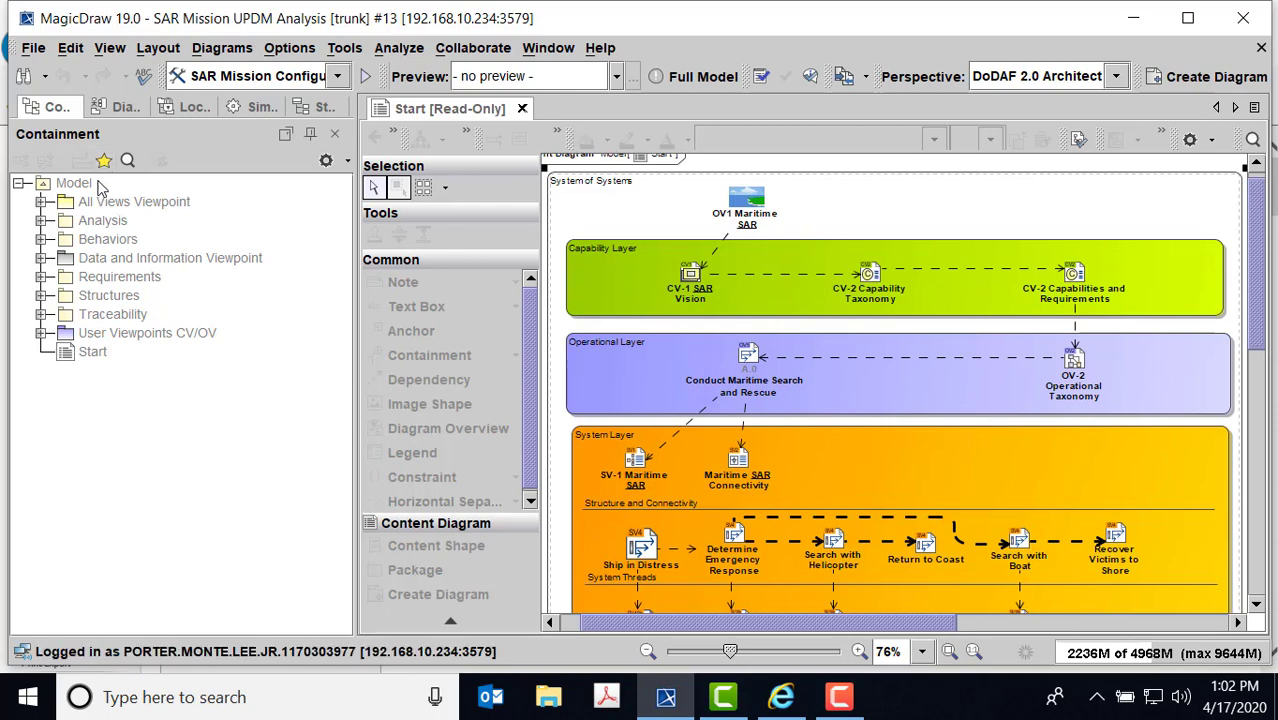
- Examine the AV 1 SAR and AV2 SAR packages under All Views Viewpoint, including the Value Types and Glossary contents
{"action": "left_click", "coordinate": [41, 201]}
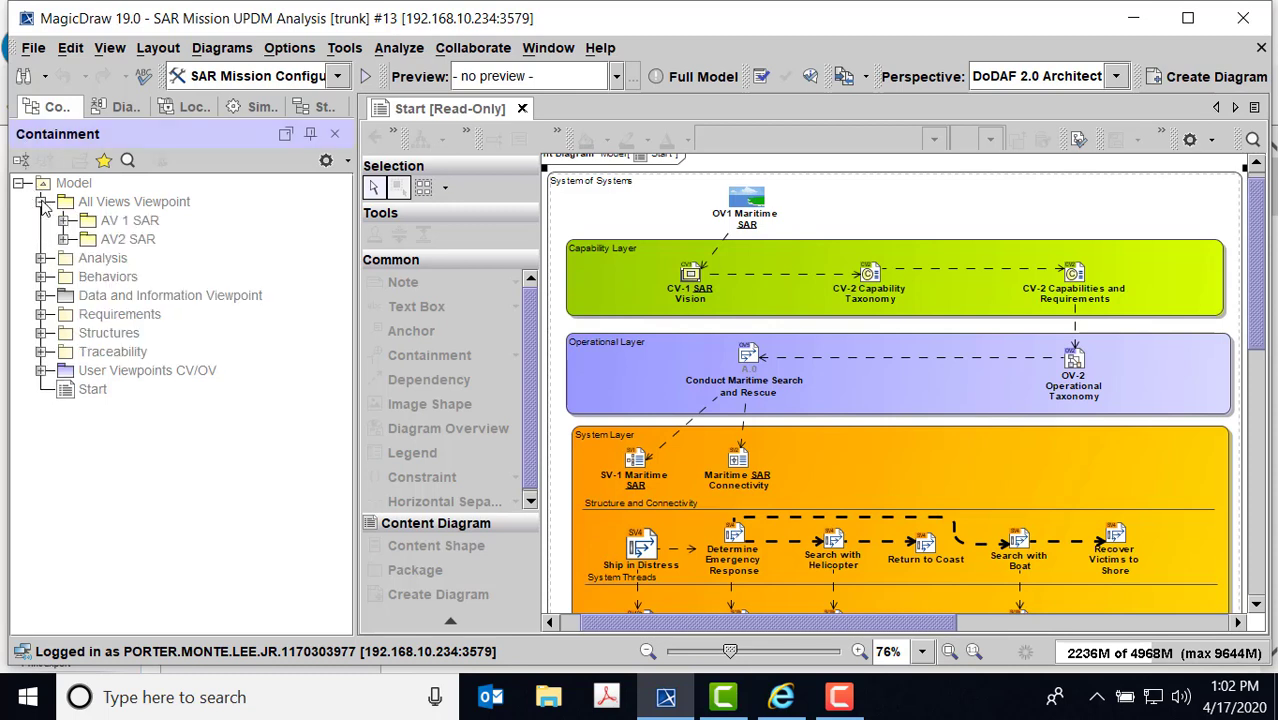
{"action": "left_click", "coordinate": [64, 220]}
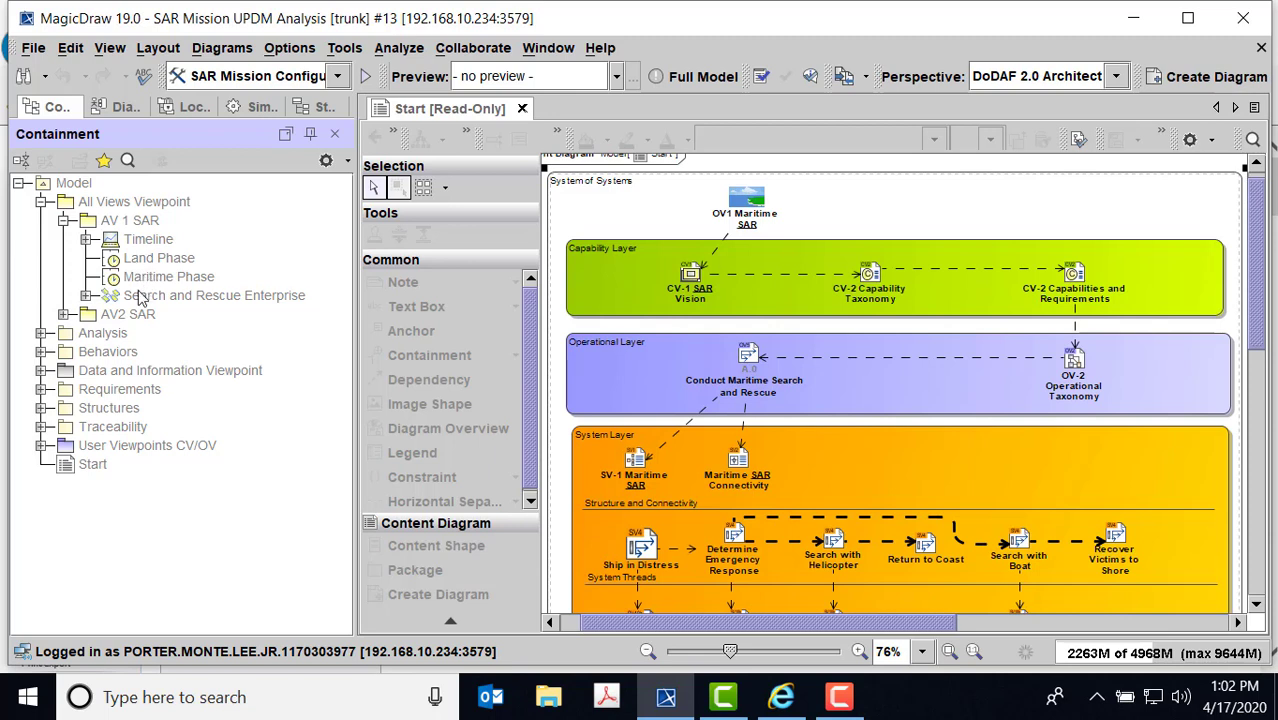
{"action": "left_click", "coordinate": [62, 222]}
{"action": "left_click", "coordinate": [63, 240]}
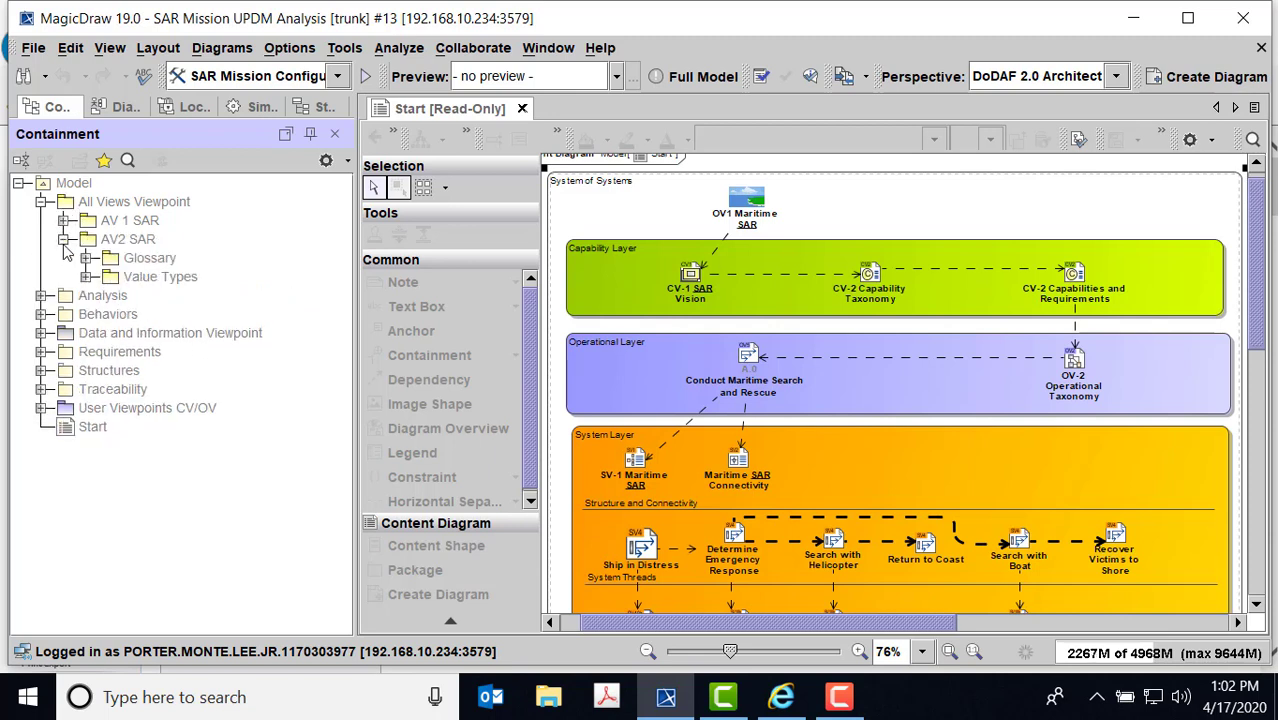
{"action": "left_click", "coordinate": [86, 277]}
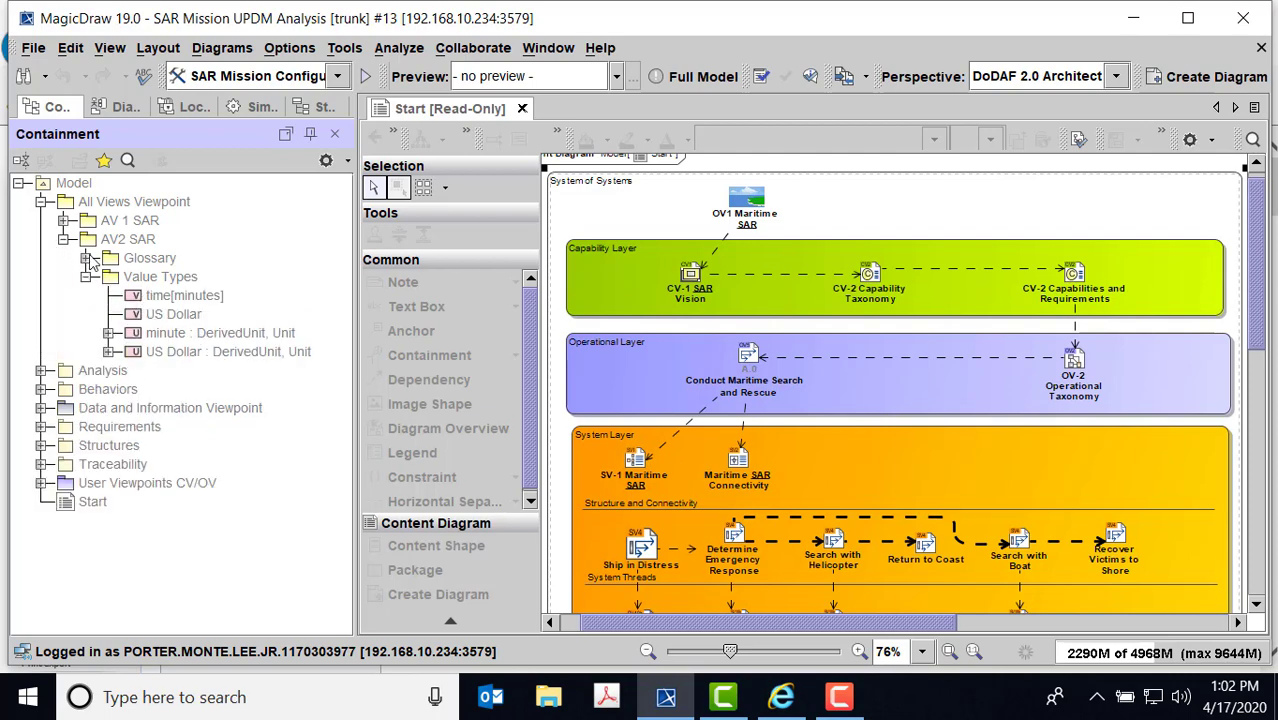
{"action": "left_click", "coordinate": [87, 258]}
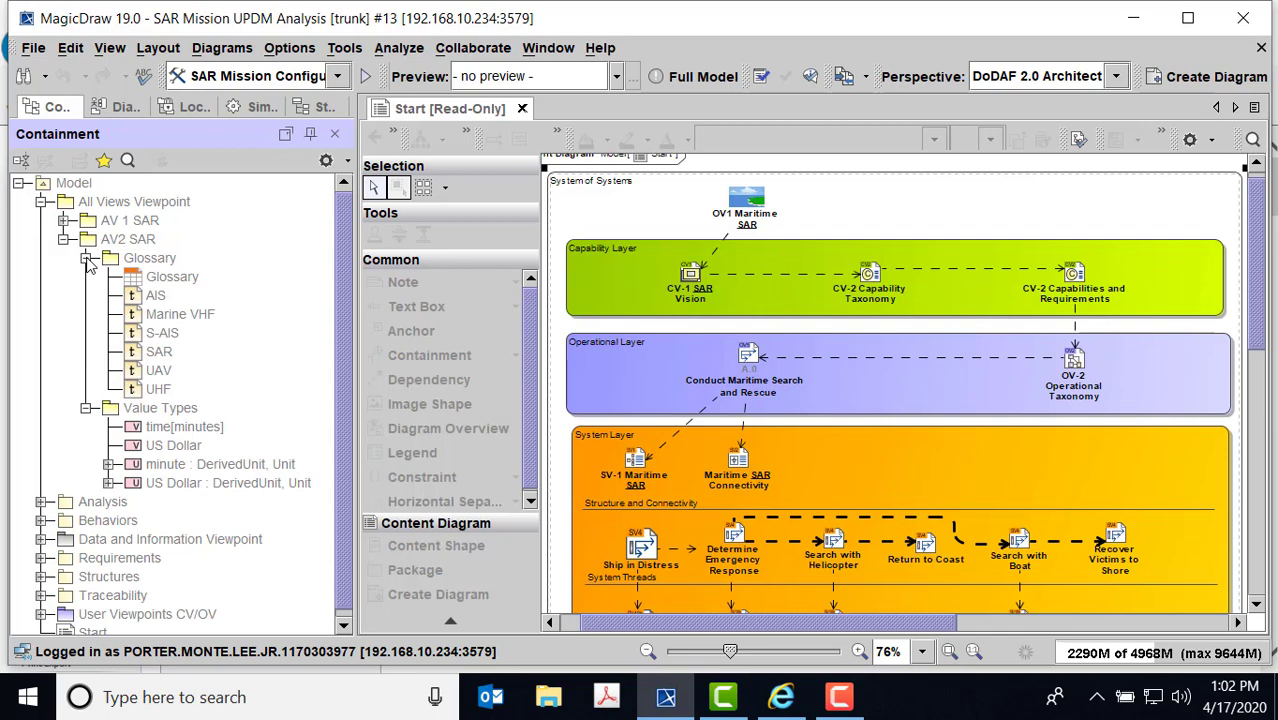
{"action": "left_click", "coordinate": [87, 258]}
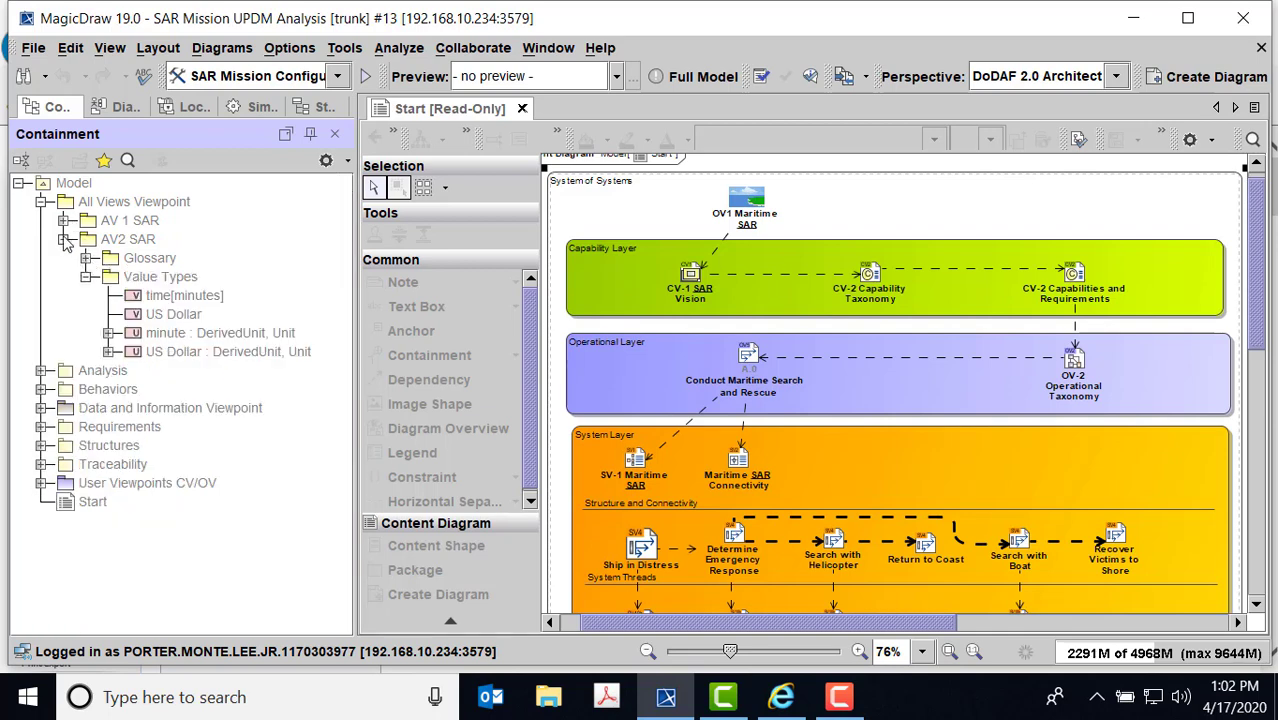
{"action": "left_click", "coordinate": [64, 239]}
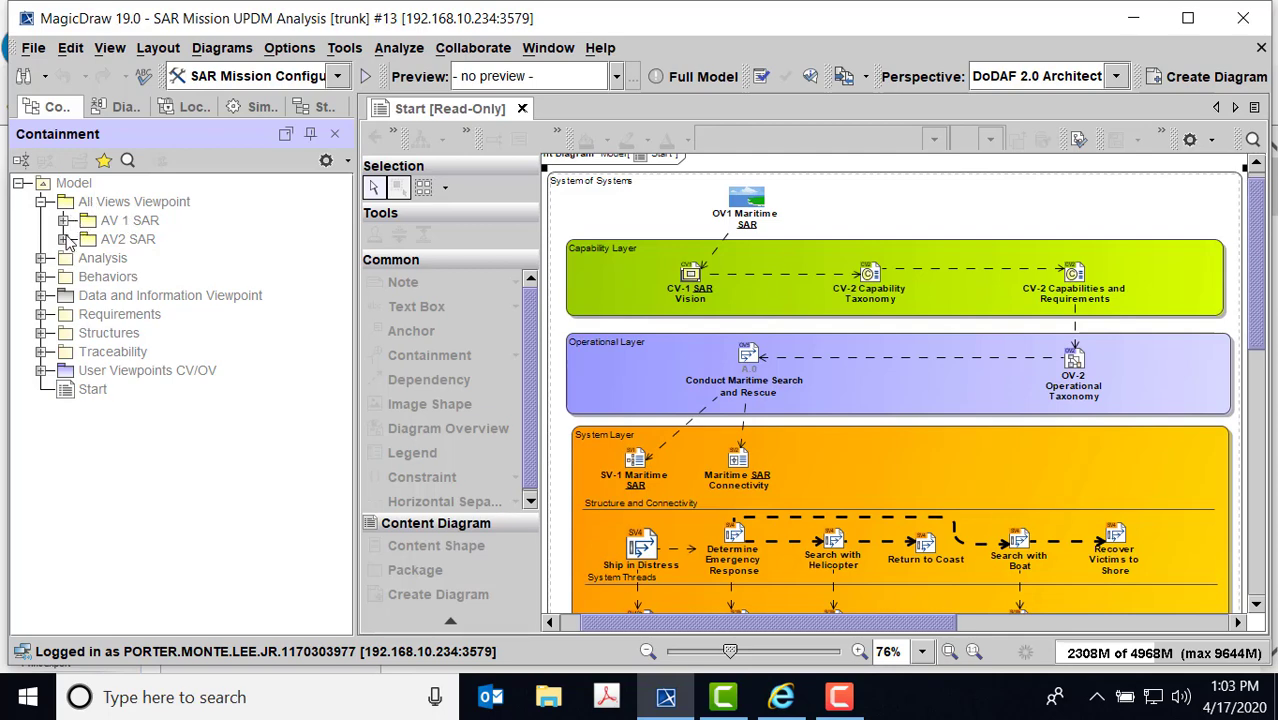
- Show auxiliary resources in the containment tree and expand Project Usages
{"action": "left_click", "coordinate": [328, 162]}
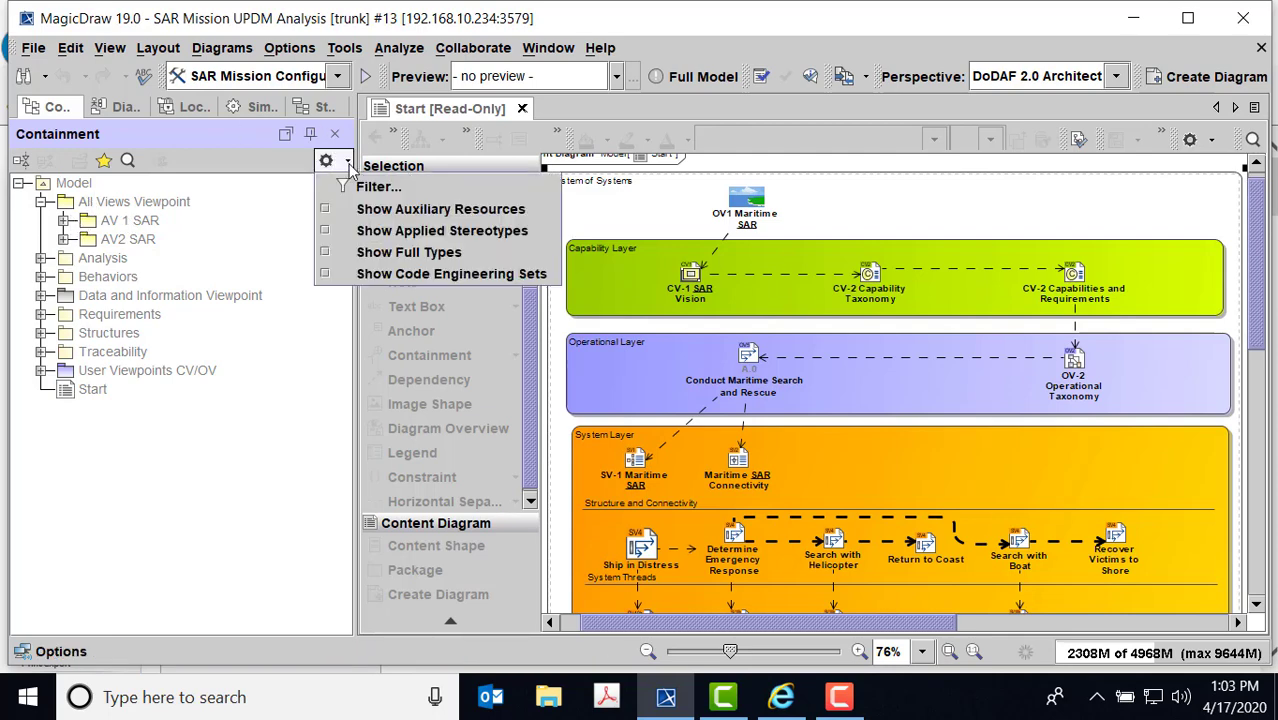
{"action": "left_click", "coordinate": [362, 210]}
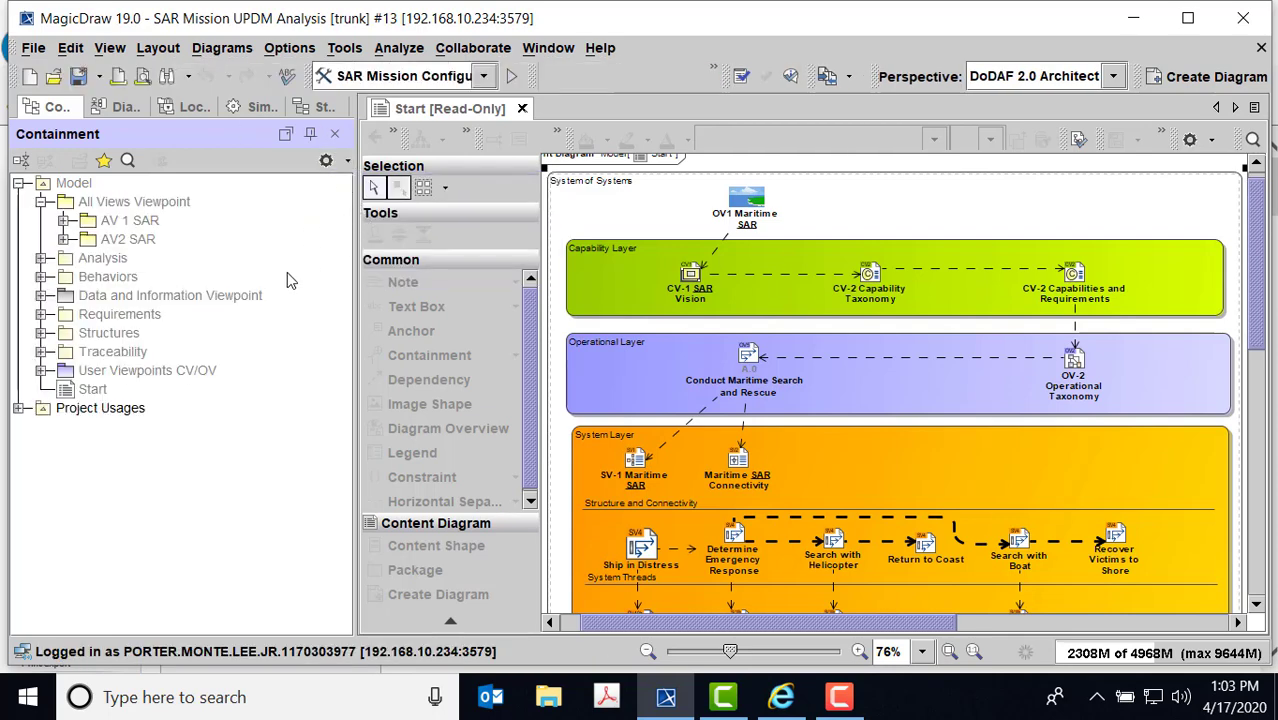
{"action": "left_click", "coordinate": [18, 408]}
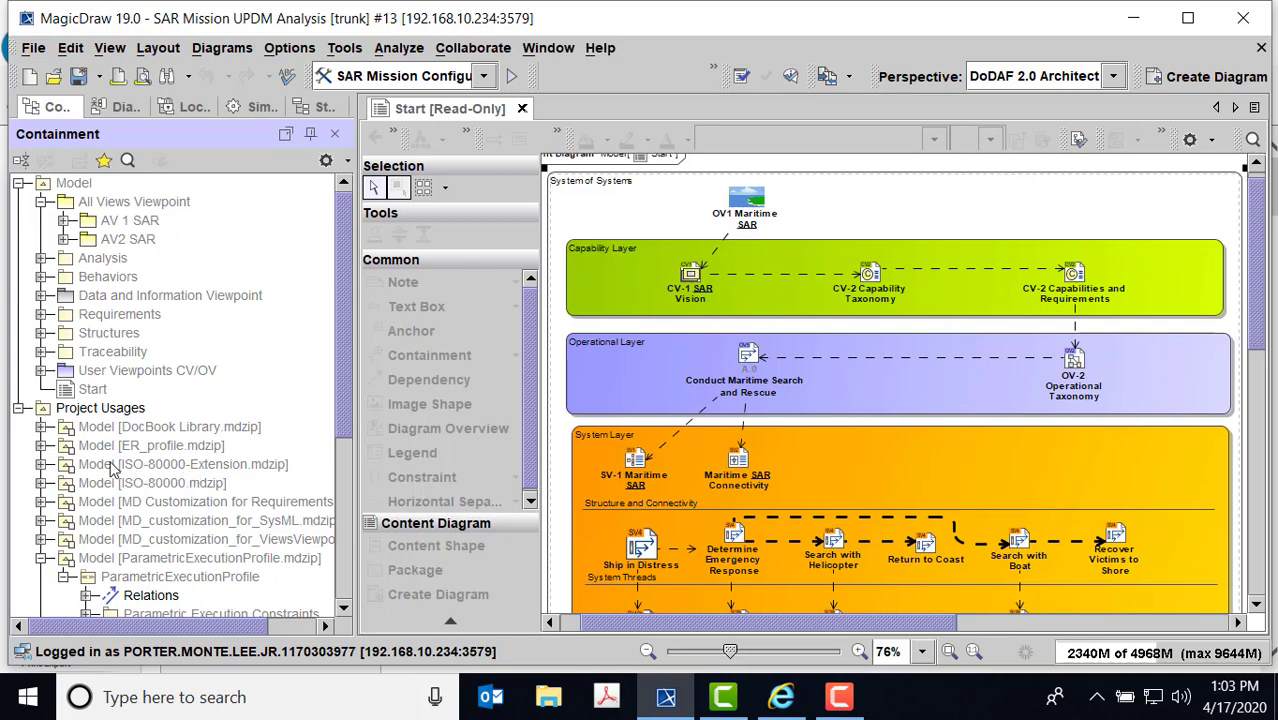
- Inspect the Nautical Units quantities and units in the ISO-80000-Extension model, including length[nautical mile], and collapse Project Usages
{"action": "left_click", "coordinate": [42, 464]}
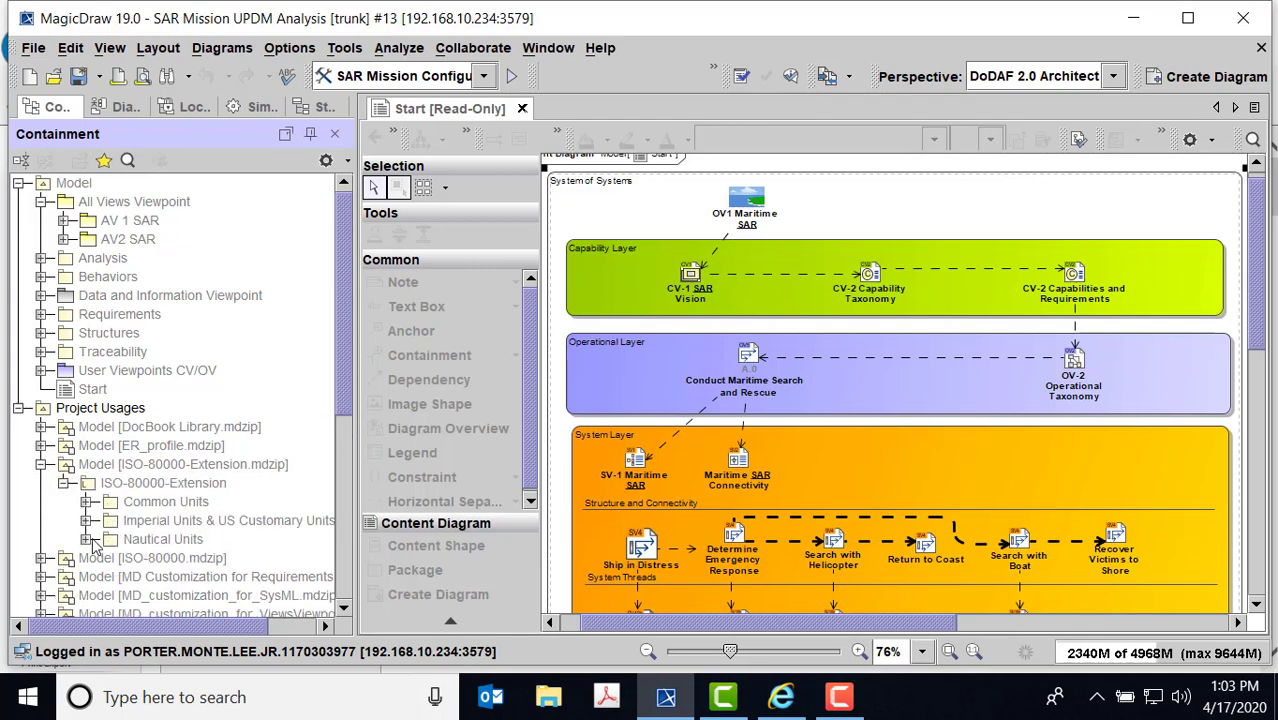
{"action": "left_click", "coordinate": [87, 539]}
{"action": "scroll", "coordinate": [190, 478], "scroll_direction": "down", "scroll_amount": 1}
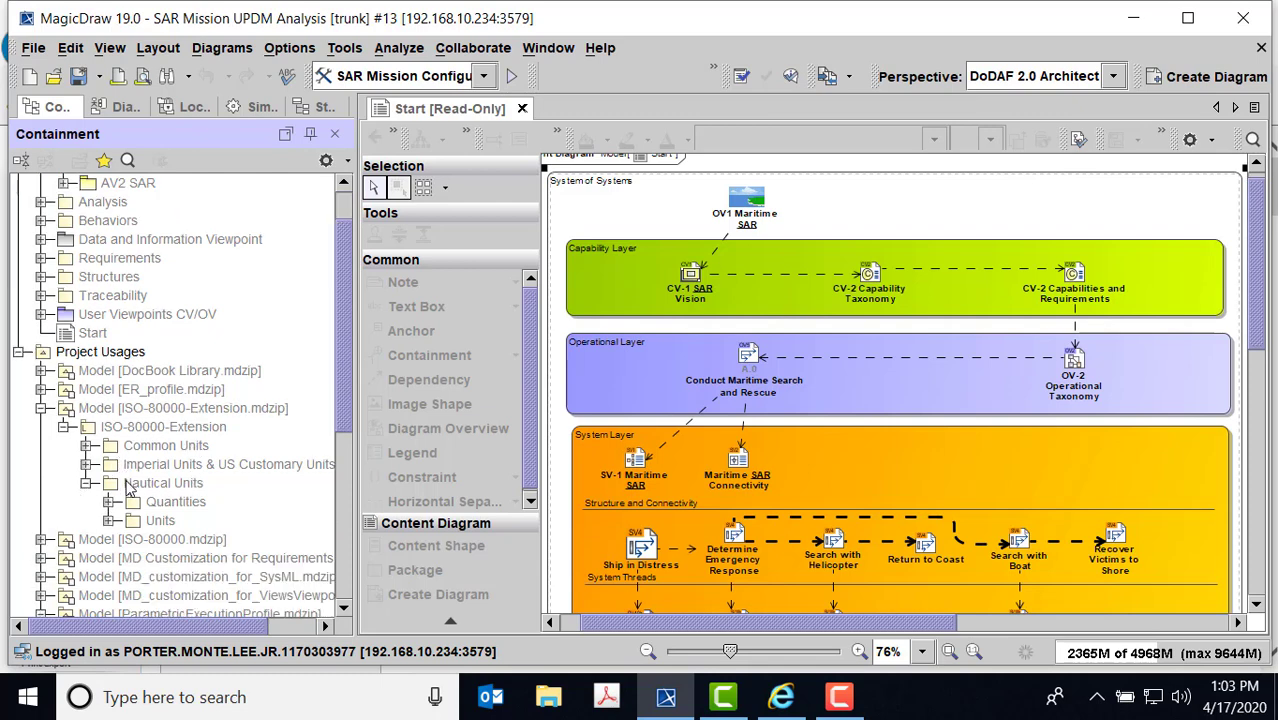
{"action": "left_click", "coordinate": [109, 522]}
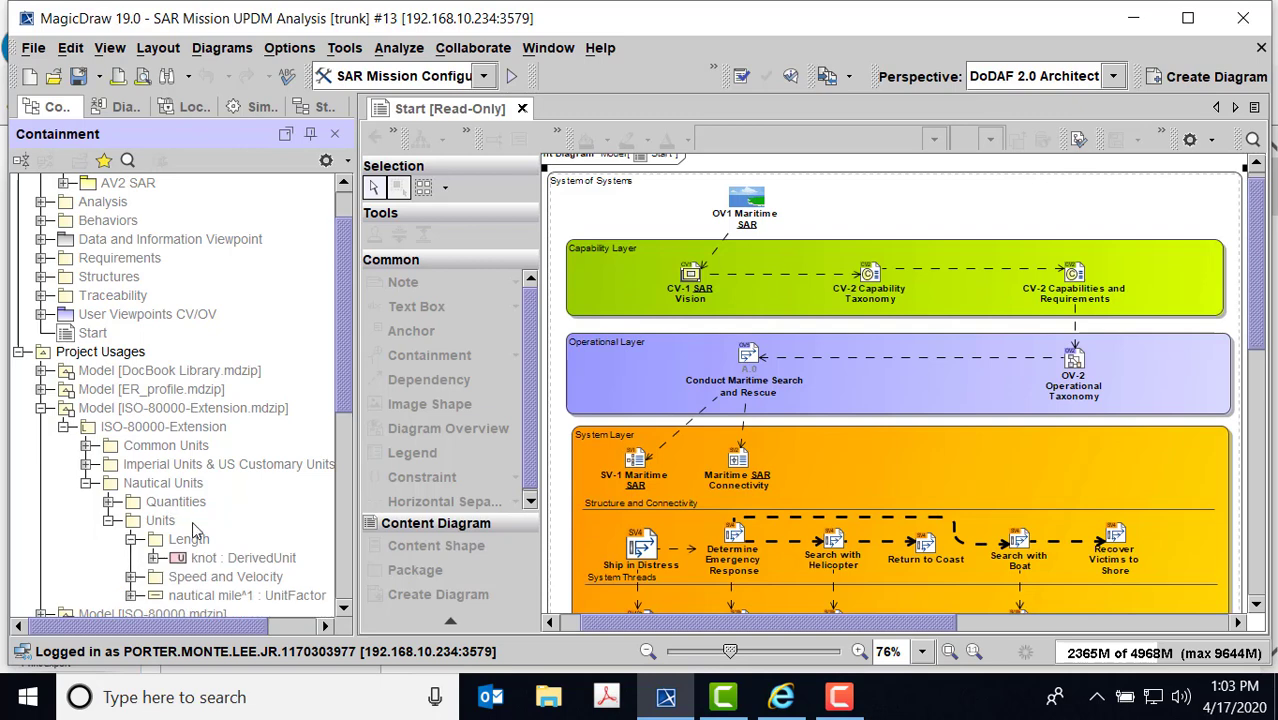
{"action": "left_click", "coordinate": [109, 502]}
{"action": "left_click", "coordinate": [131, 520]}
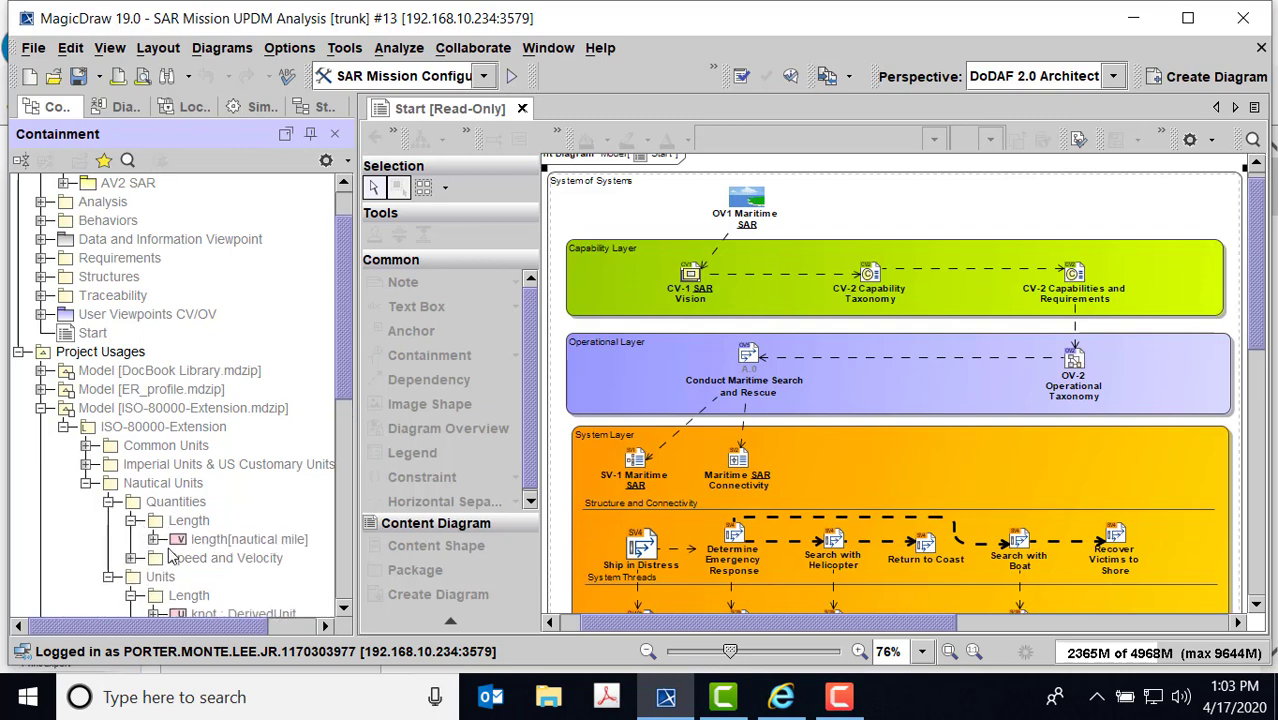
{"action": "left_click", "coordinate": [197, 540]}
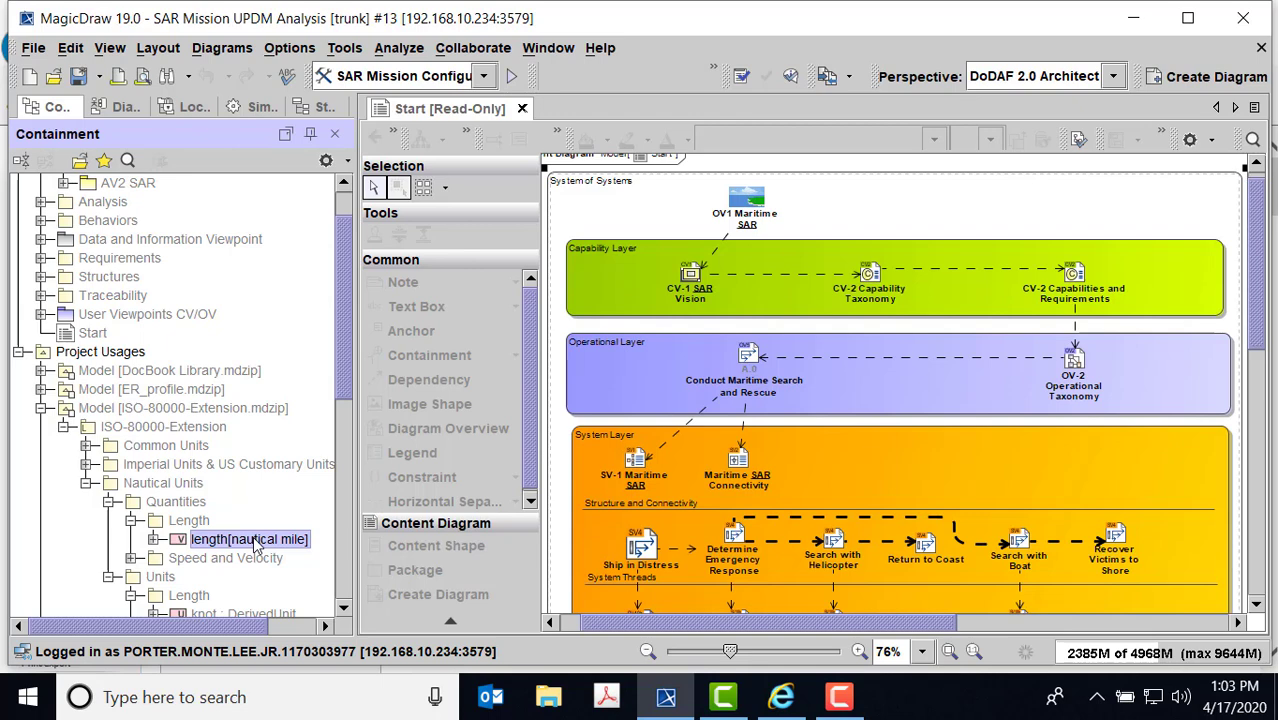
{"action": "left_click", "coordinate": [18, 351]}
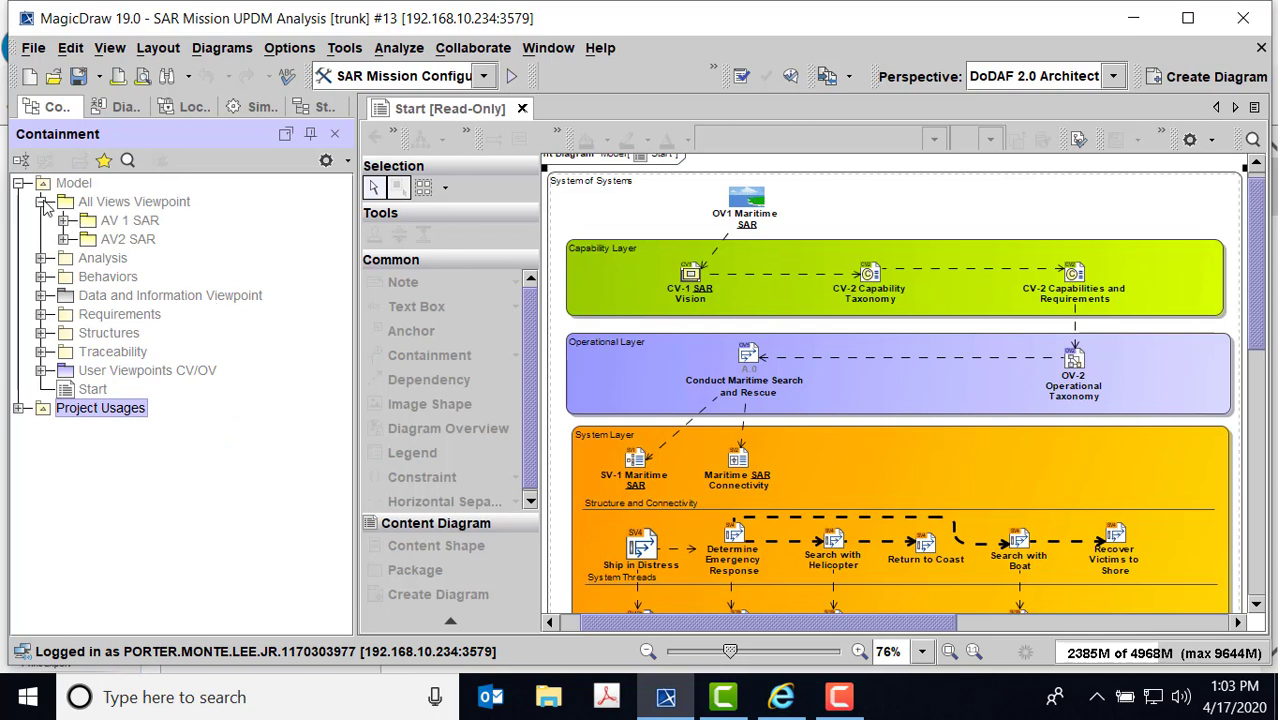
- Examine the Analysis package, including the contents of its Simulation Configuration and User Interface subpackages
{"action": "left_click", "coordinate": [41, 202]}
{"action": "left_click", "coordinate": [41, 220]}
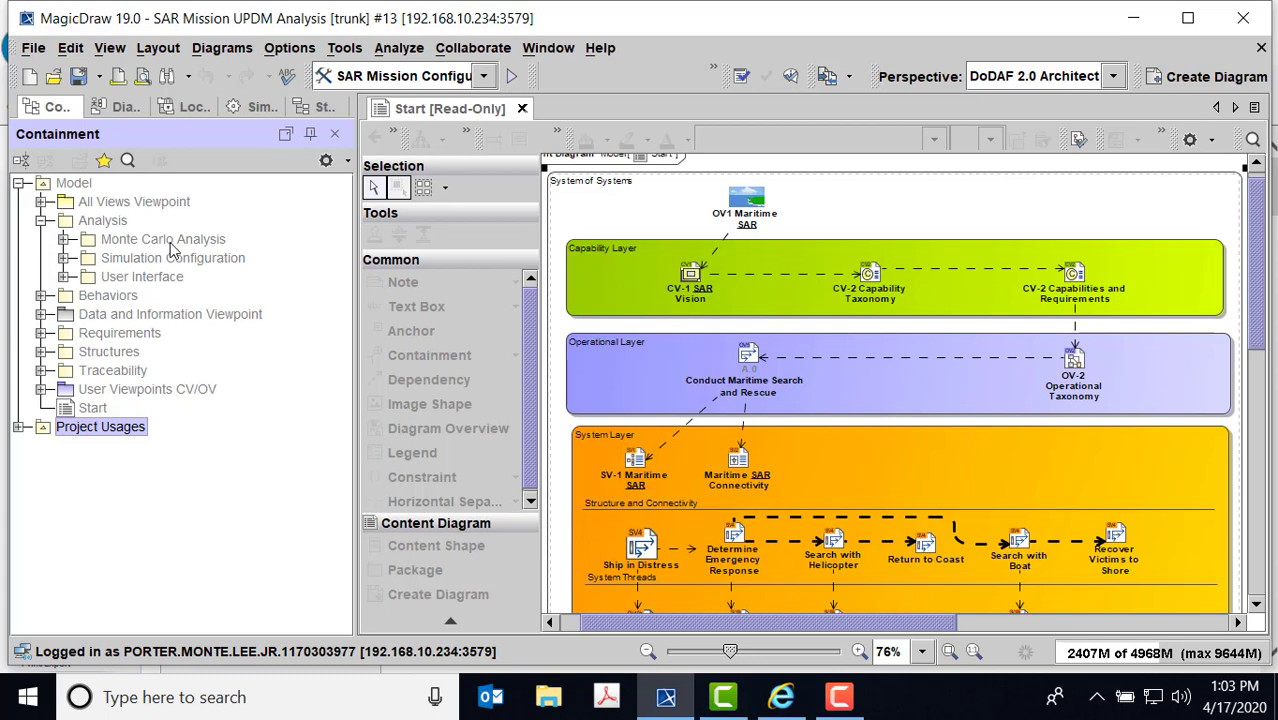
{"action": "left_click", "coordinate": [63, 258]}
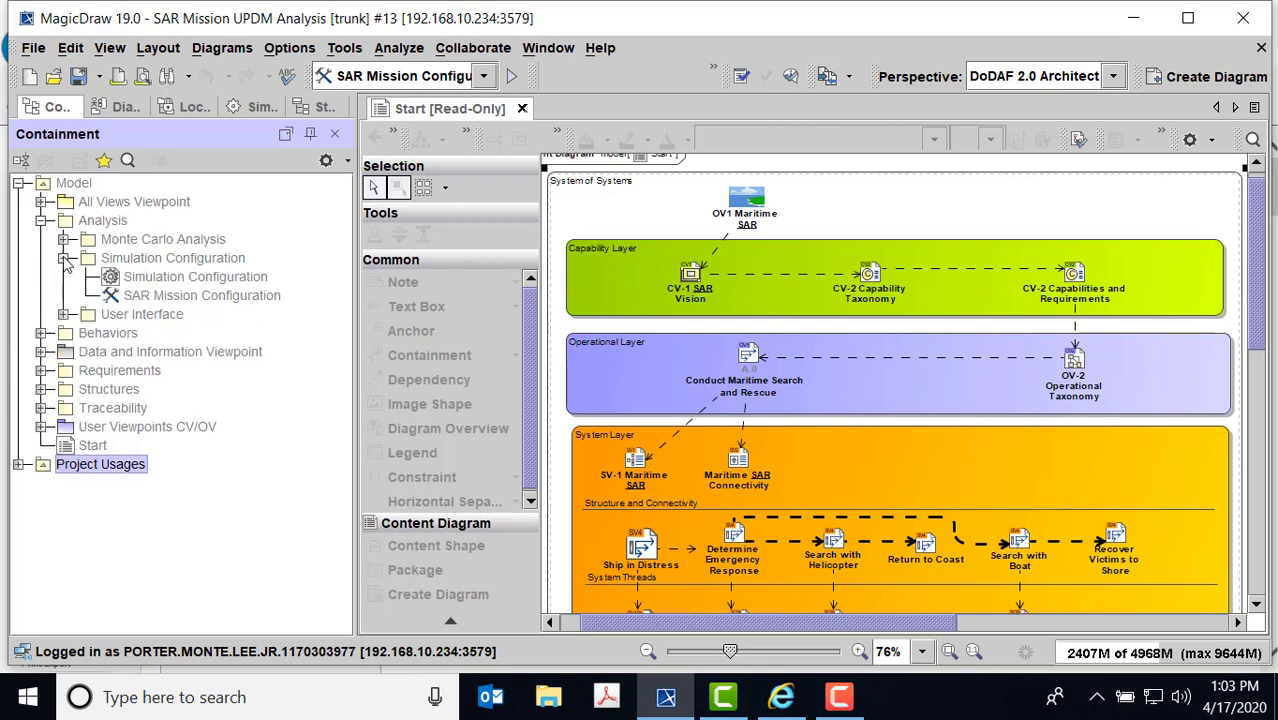
{"action": "left_click", "coordinate": [63, 258]}
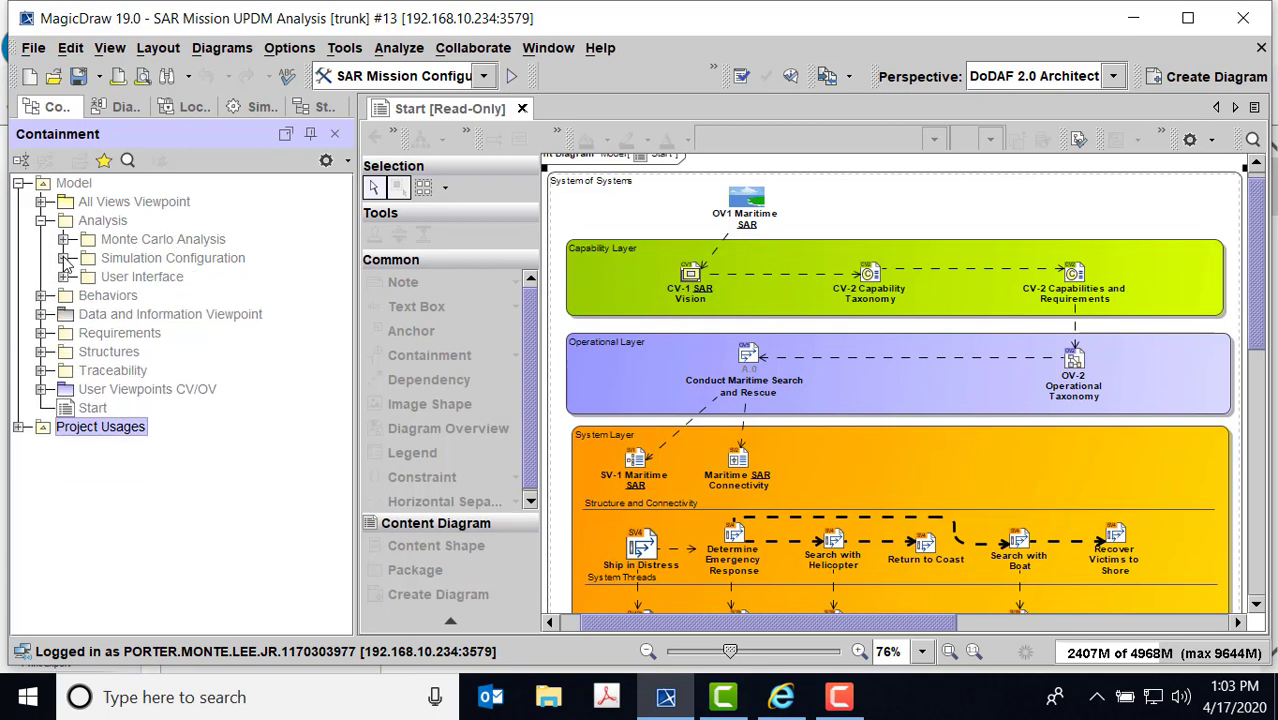
{"action": "left_click", "coordinate": [63, 277]}
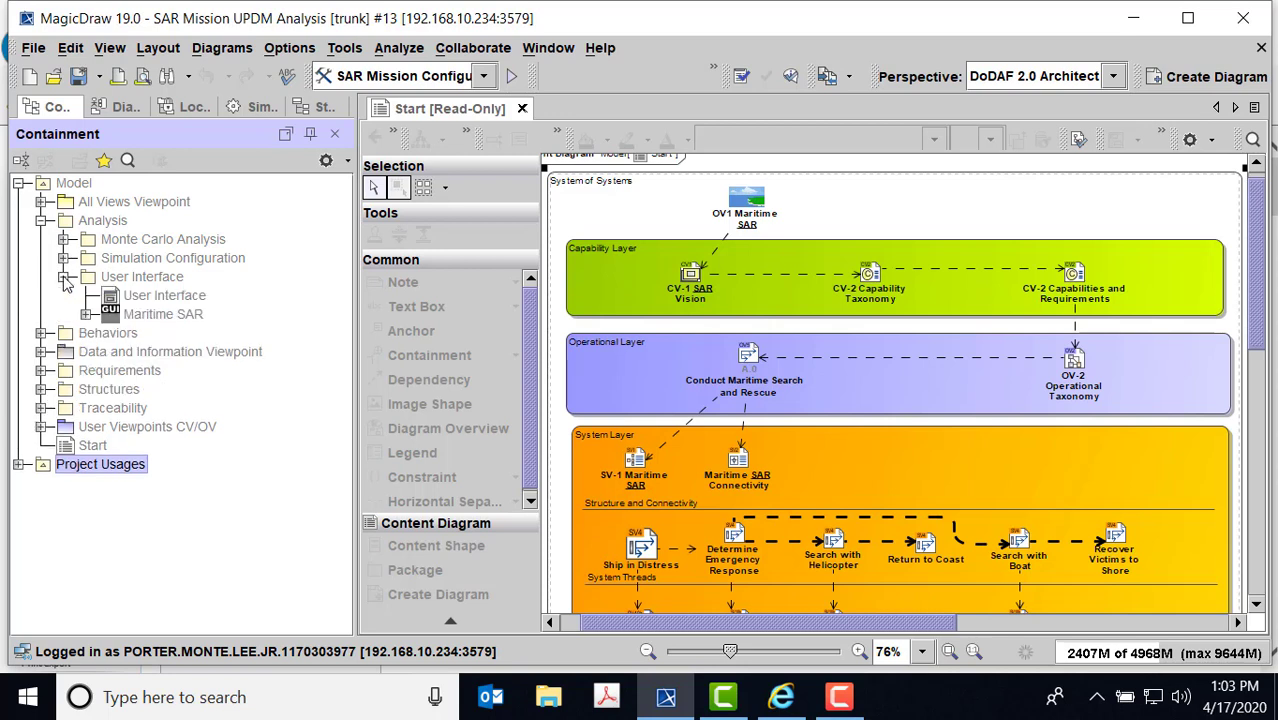
{"action": "left_click", "coordinate": [63, 277]}
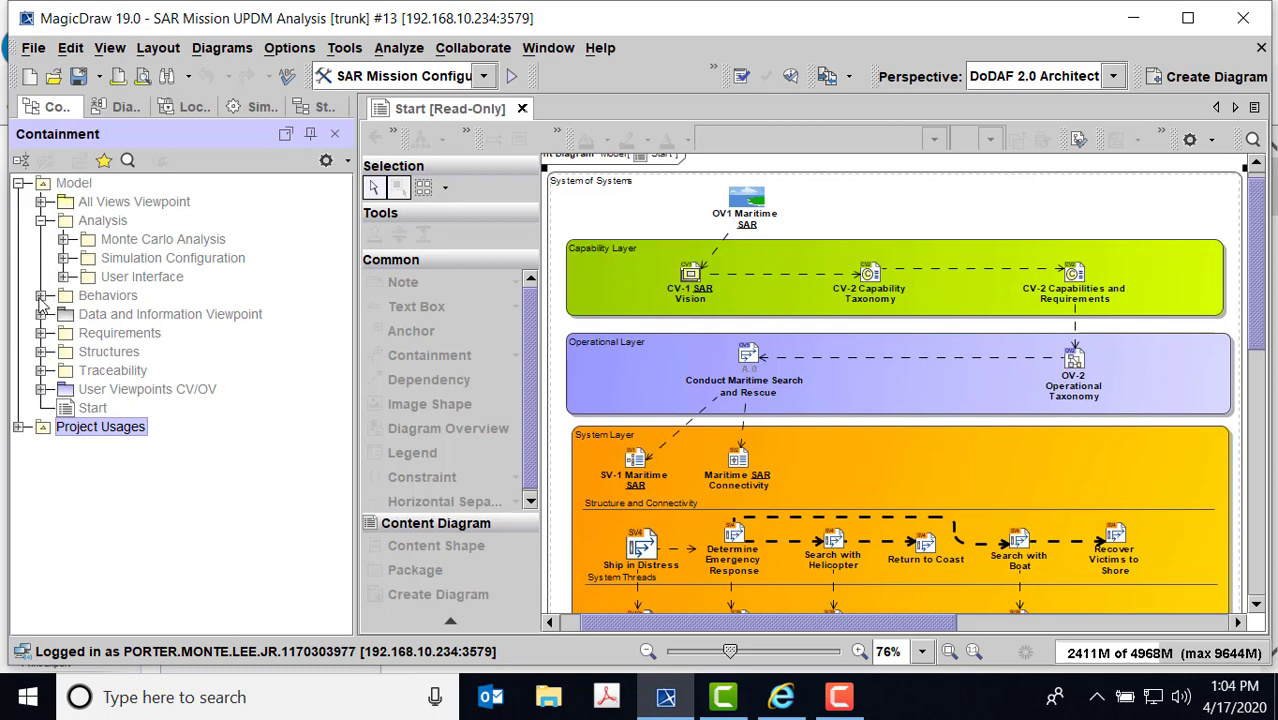
- Review the functions in the System Function Library of the Behaviors package
{"action": "left_click", "coordinate": [41, 296]}
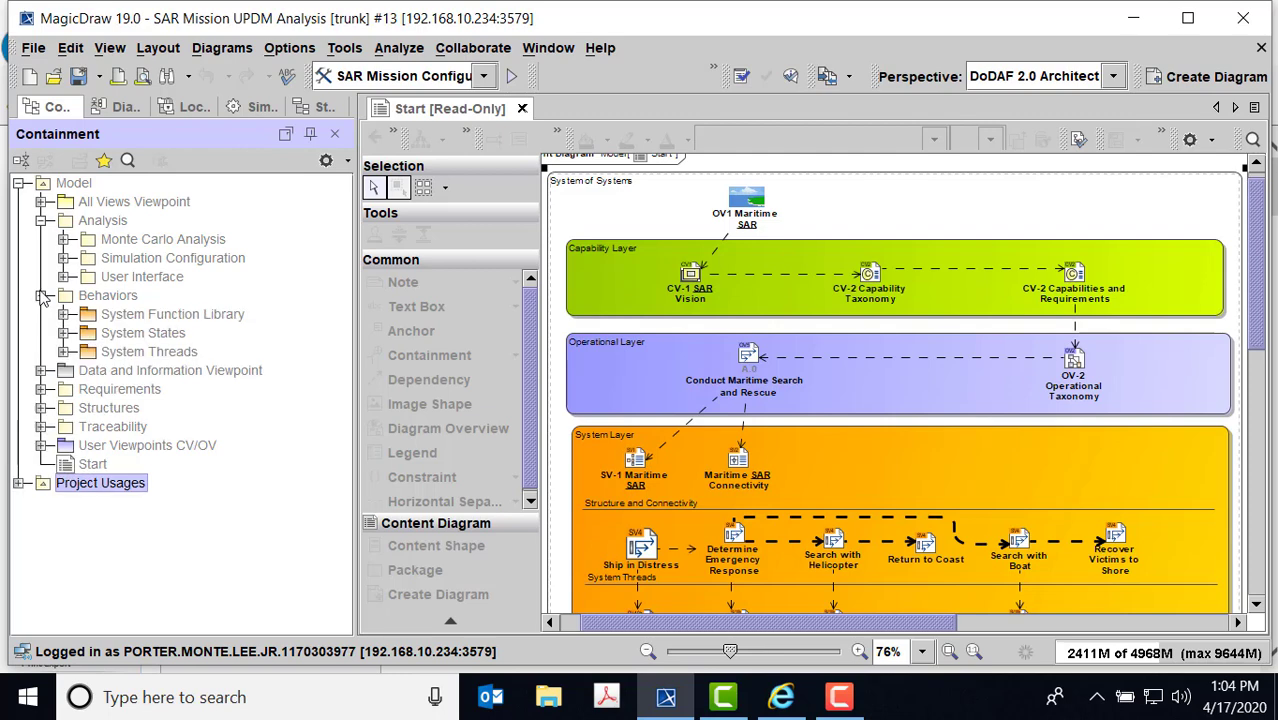
{"action": "left_click", "coordinate": [63, 314]}
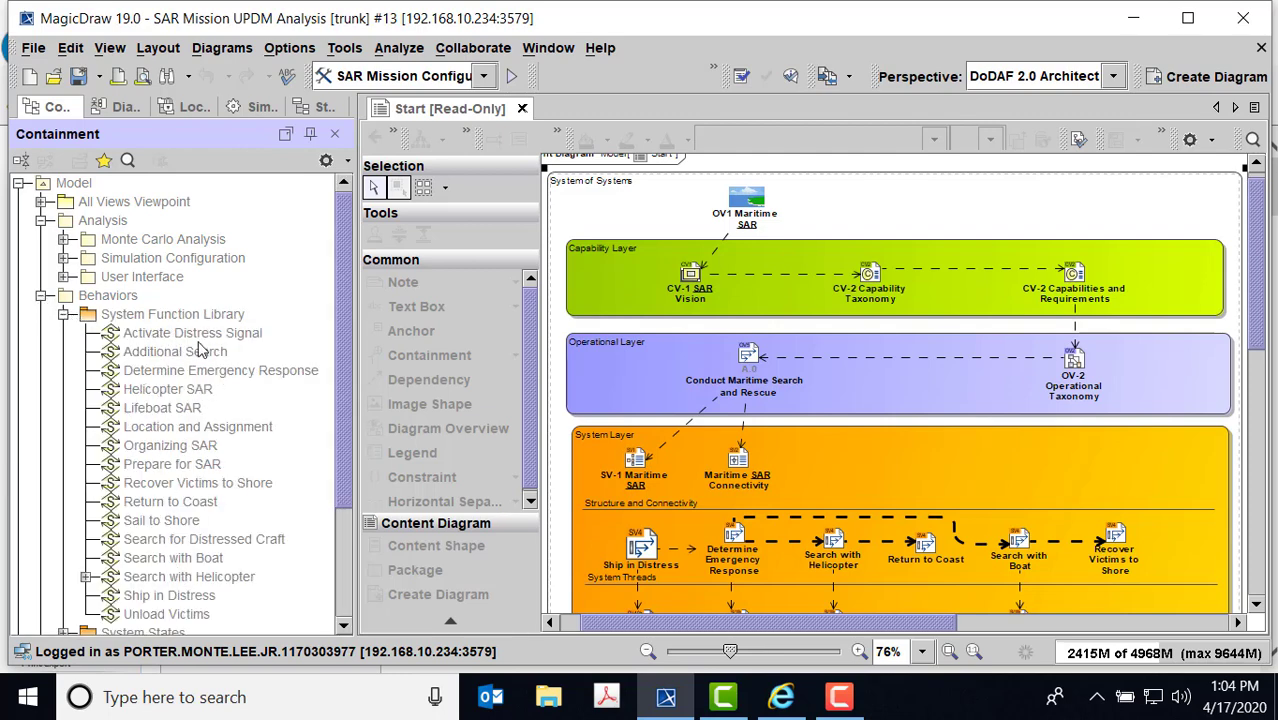
{"action": "left_click", "coordinate": [63, 314]}
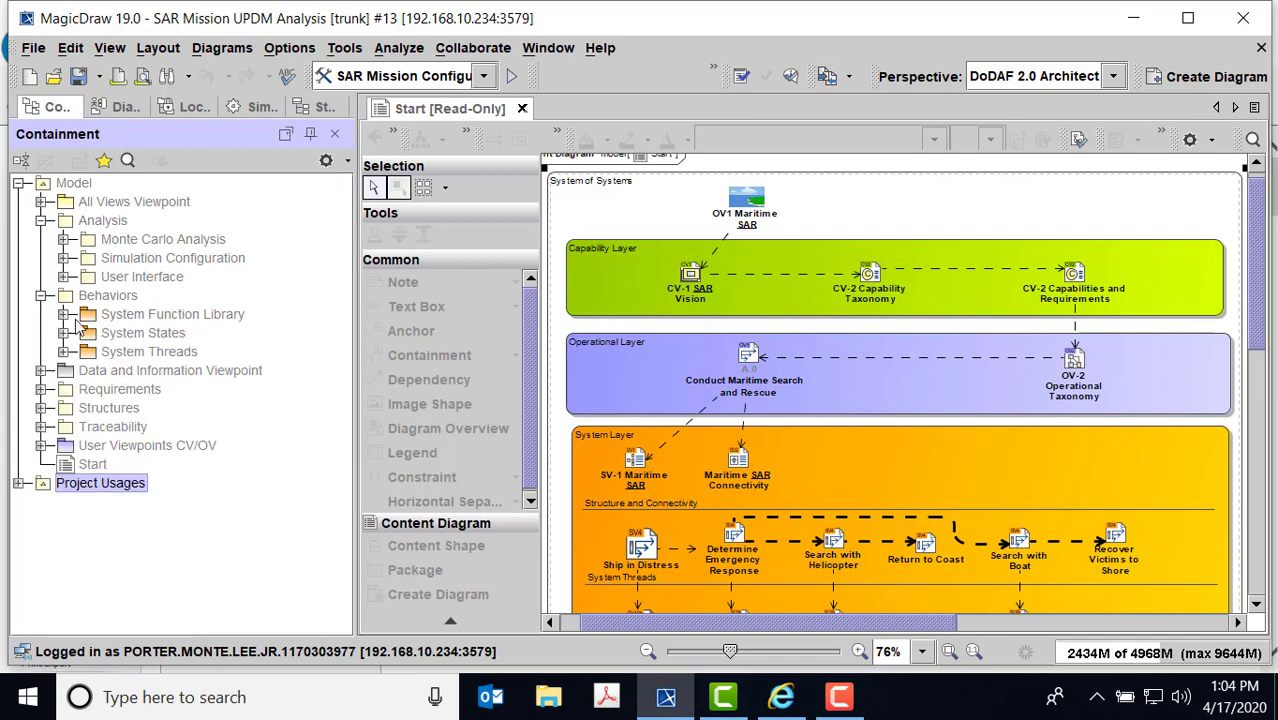
- Inspect the Ambulance State's Mobile Health Vehicle state machine under System States, and the Tier 1 Threads under System Threads
{"action": "left_click", "coordinate": [63, 333]}
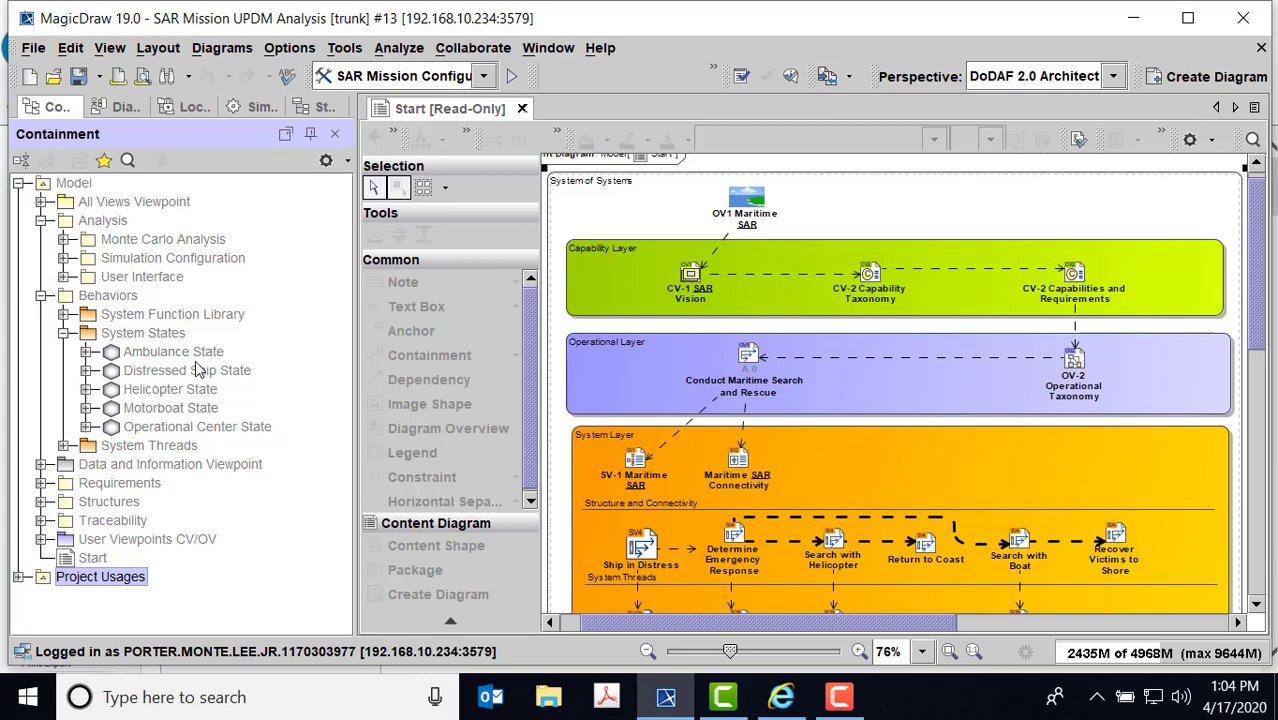
{"action": "left_click", "coordinate": [87, 351]}
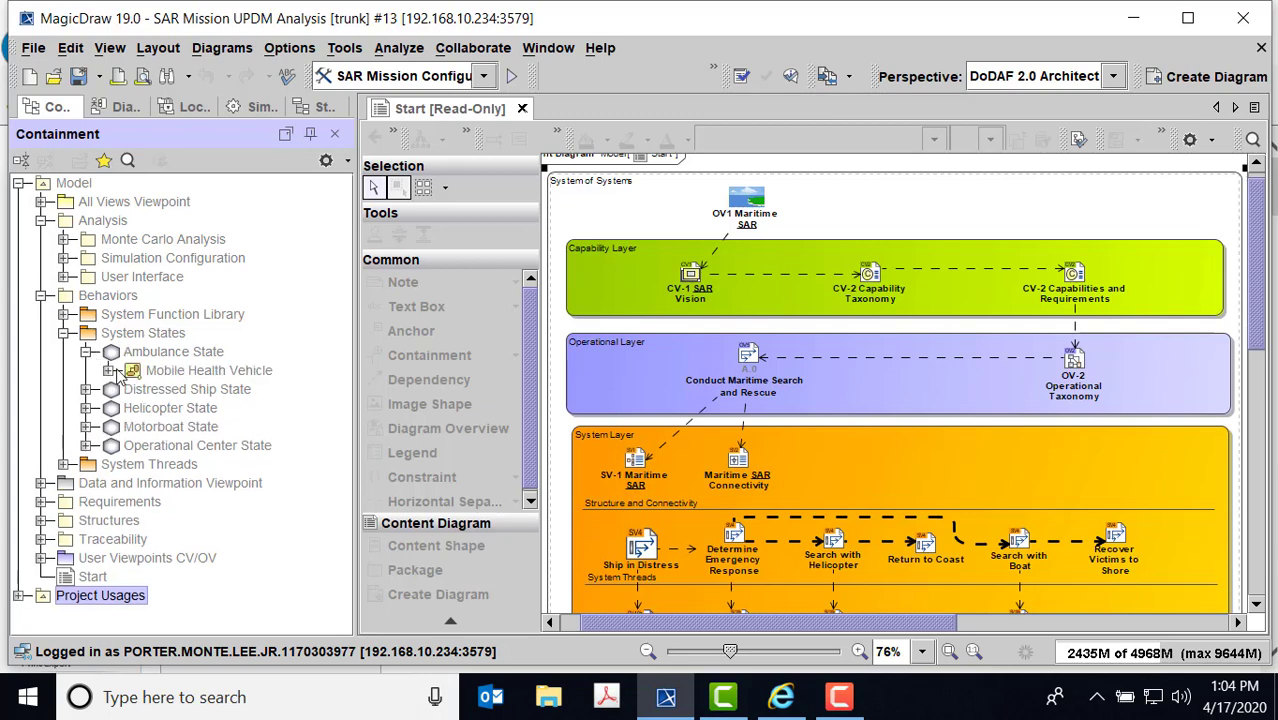
{"action": "left_click", "coordinate": [109, 370]}
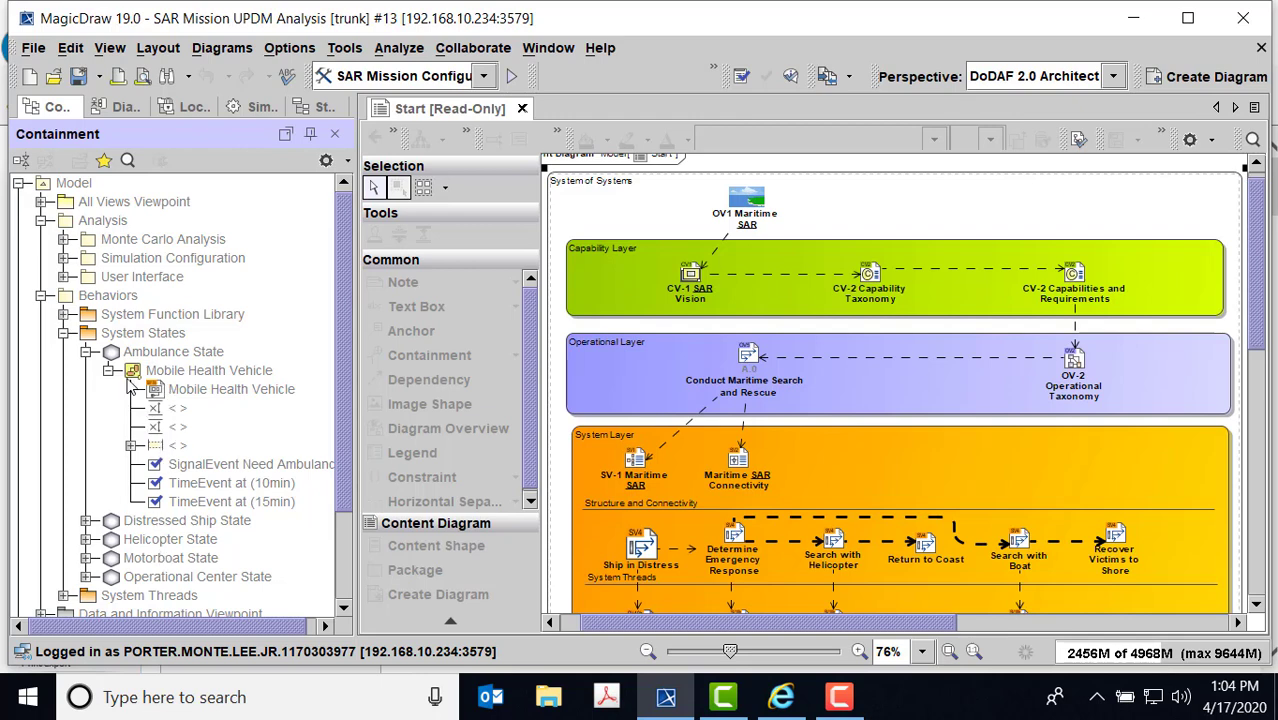
{"action": "left_click", "coordinate": [87, 351]}
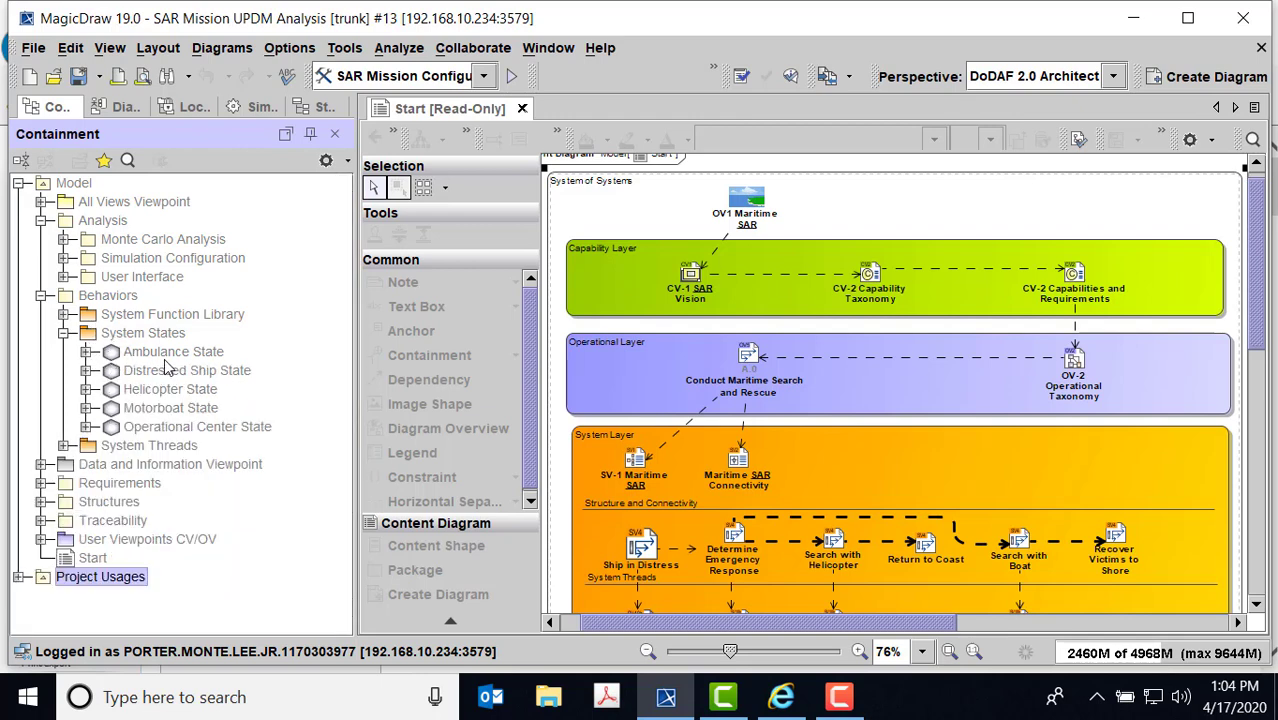
{"action": "left_click", "coordinate": [64, 333]}
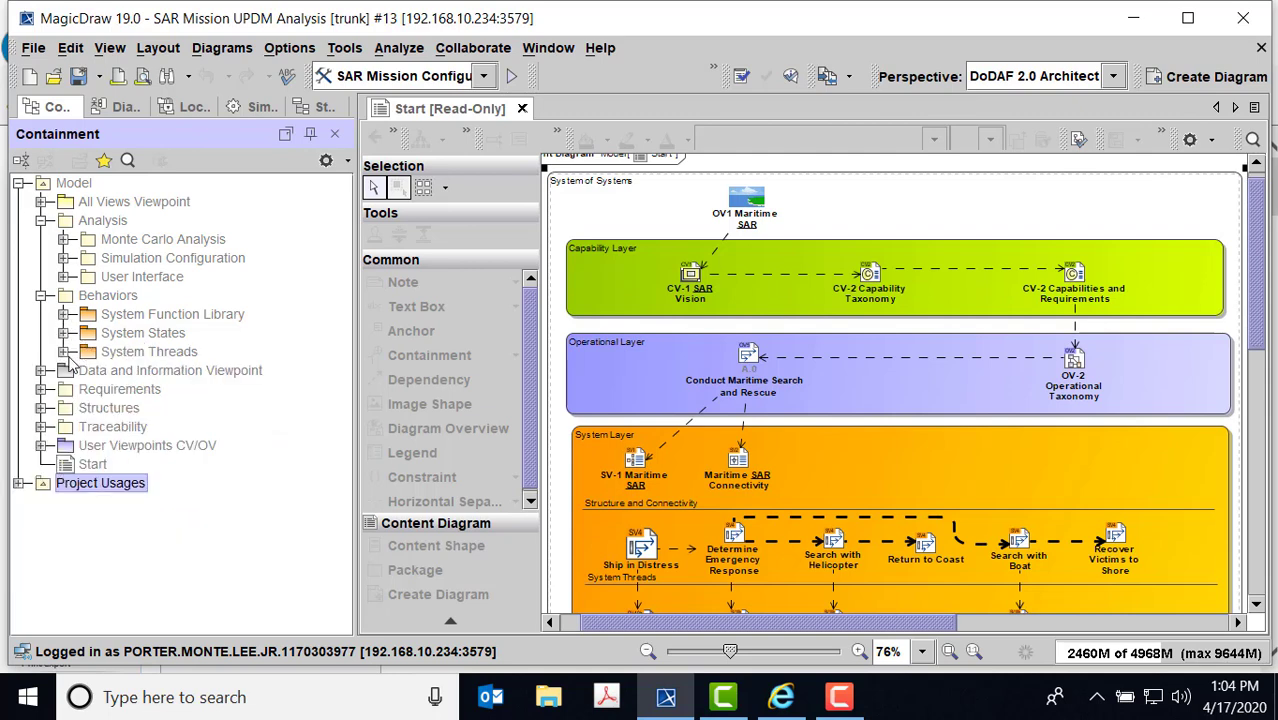
{"action": "left_click", "coordinate": [64, 352]}
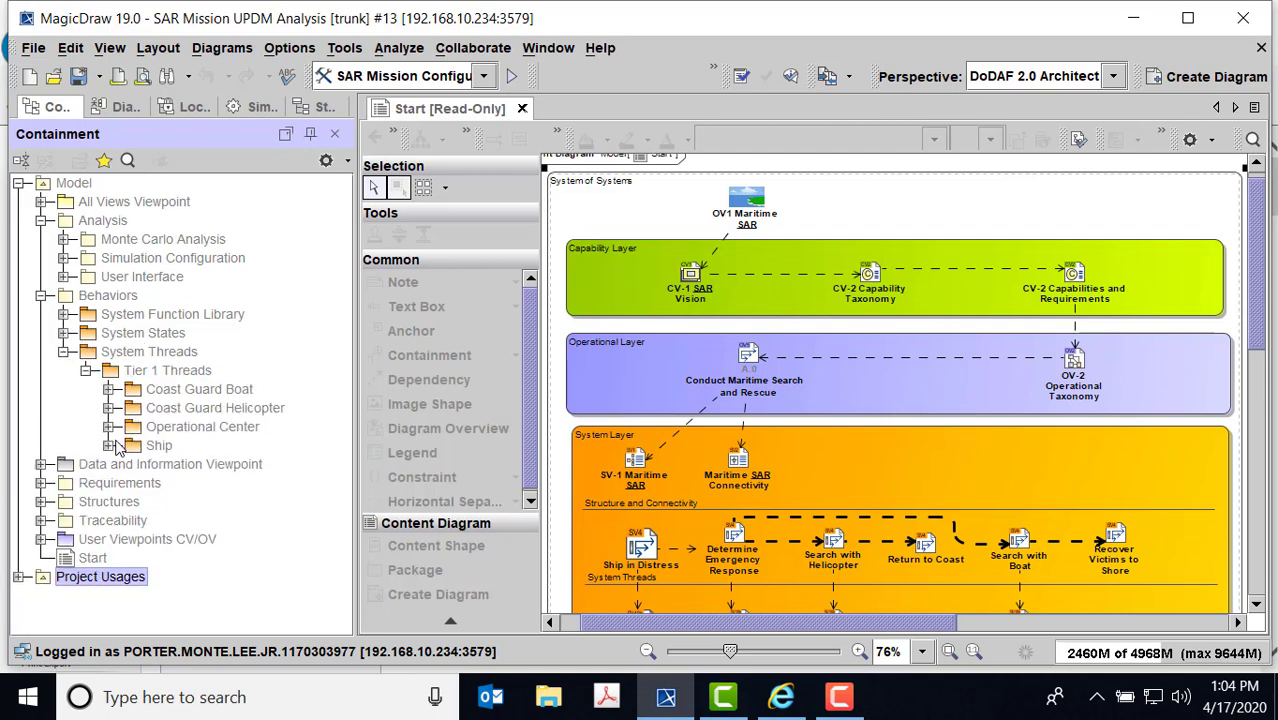
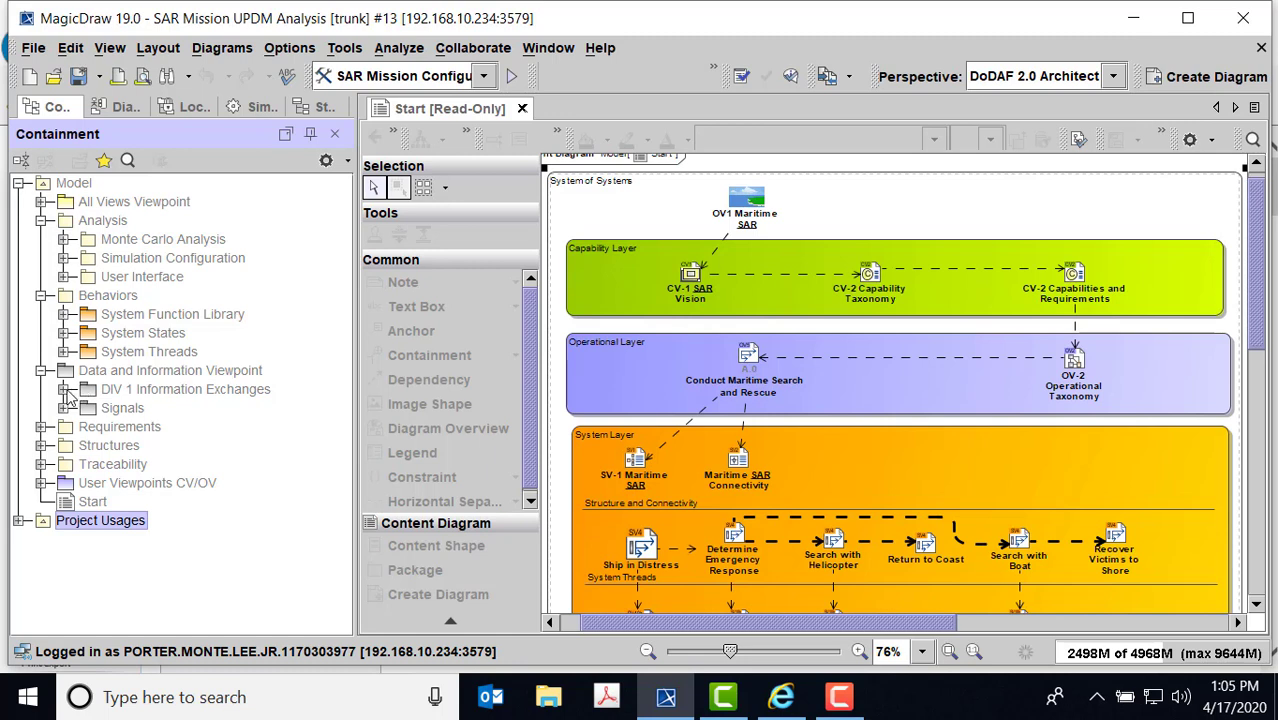
- Inspect the Distress Signal information element and its nested signal's attributes under DIV 1 Information Exchanges
{"action": "left_click", "coordinate": [63, 390]}
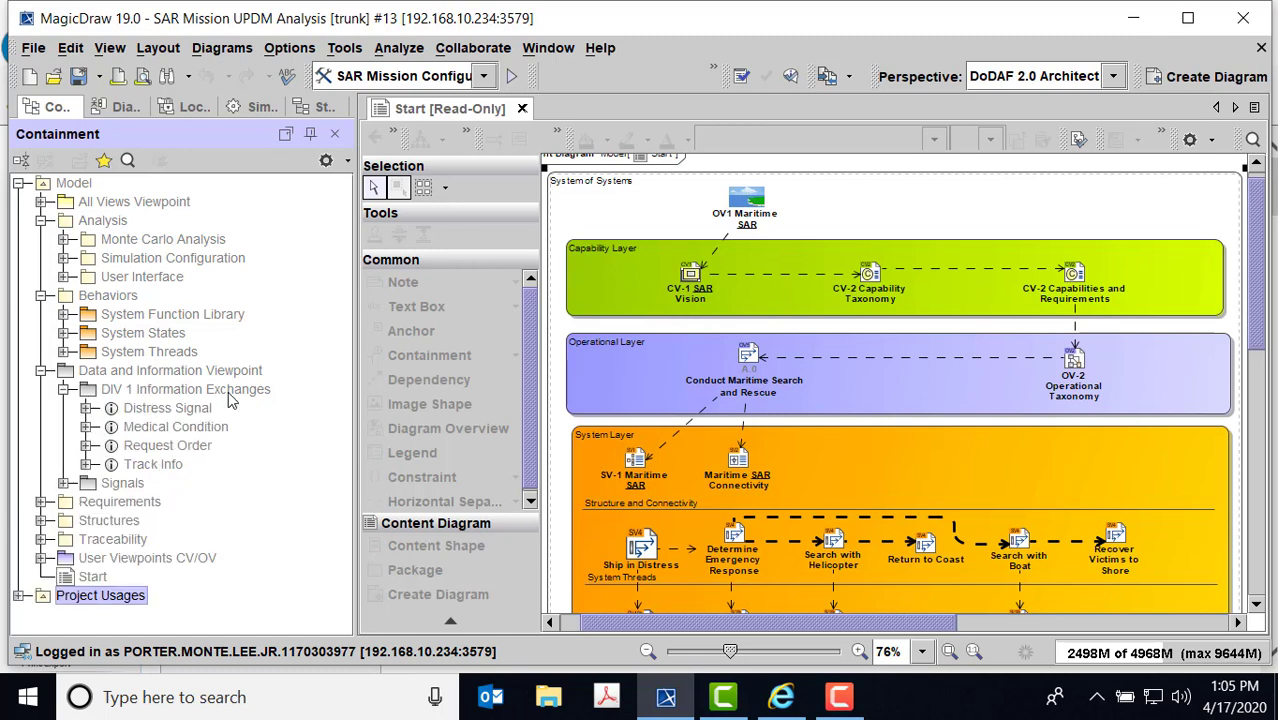
{"action": "left_click", "coordinate": [87, 409]}
{"action": "left_click", "coordinate": [166, 409]}
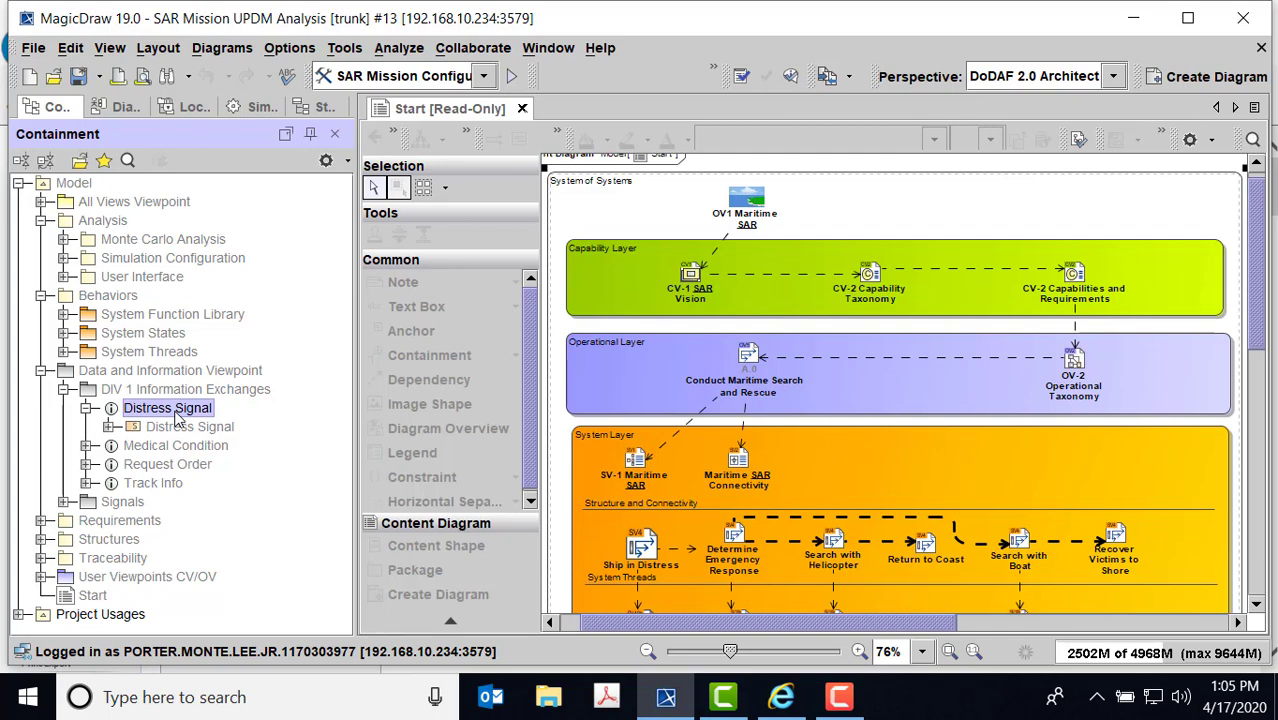
{"action": "left_click", "coordinate": [108, 427]}
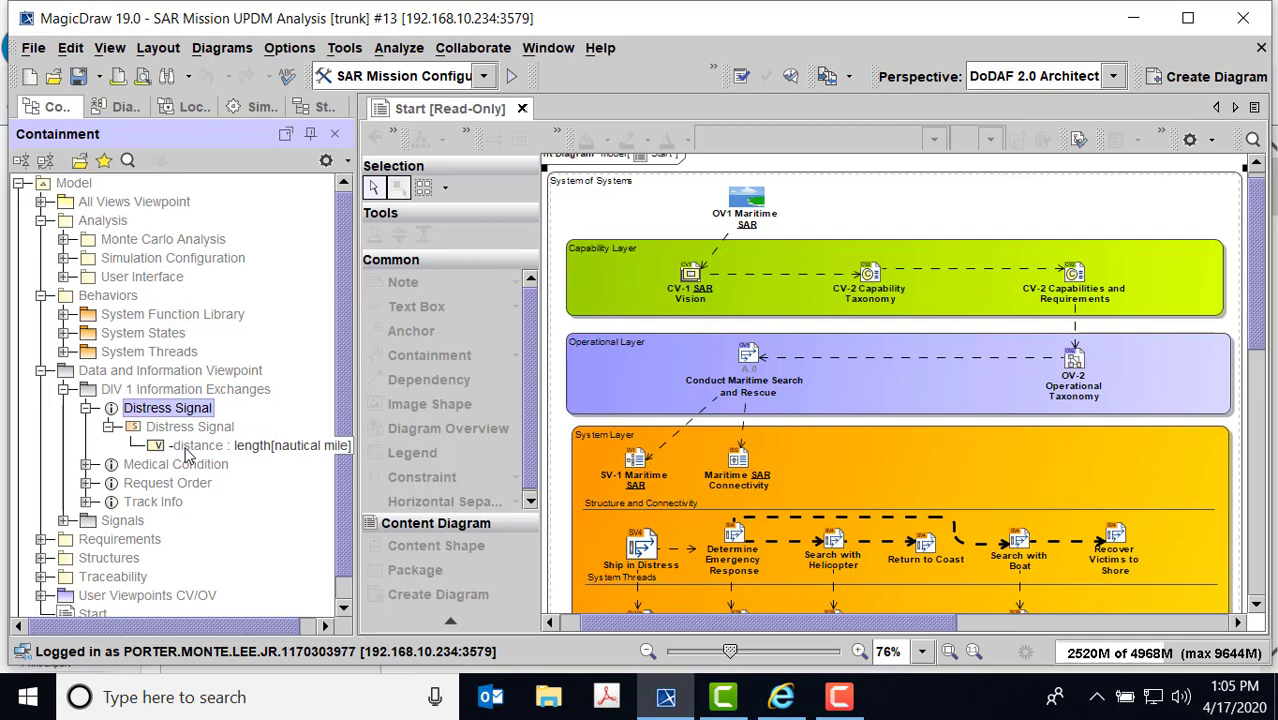
{"action": "left_click", "coordinate": [108, 427]}
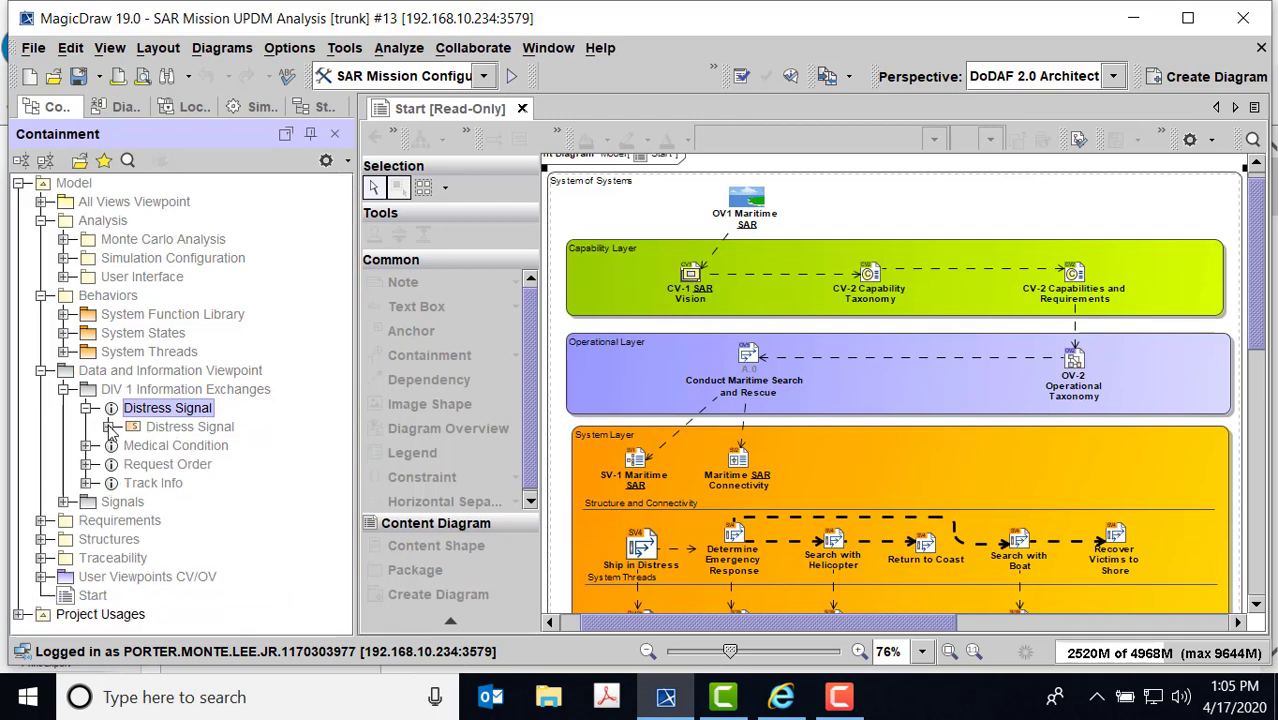
- Check the attribute of the signal nested in the Distress Signal information element, and collapse the element
{"action": "left_click", "coordinate": [108, 427]}
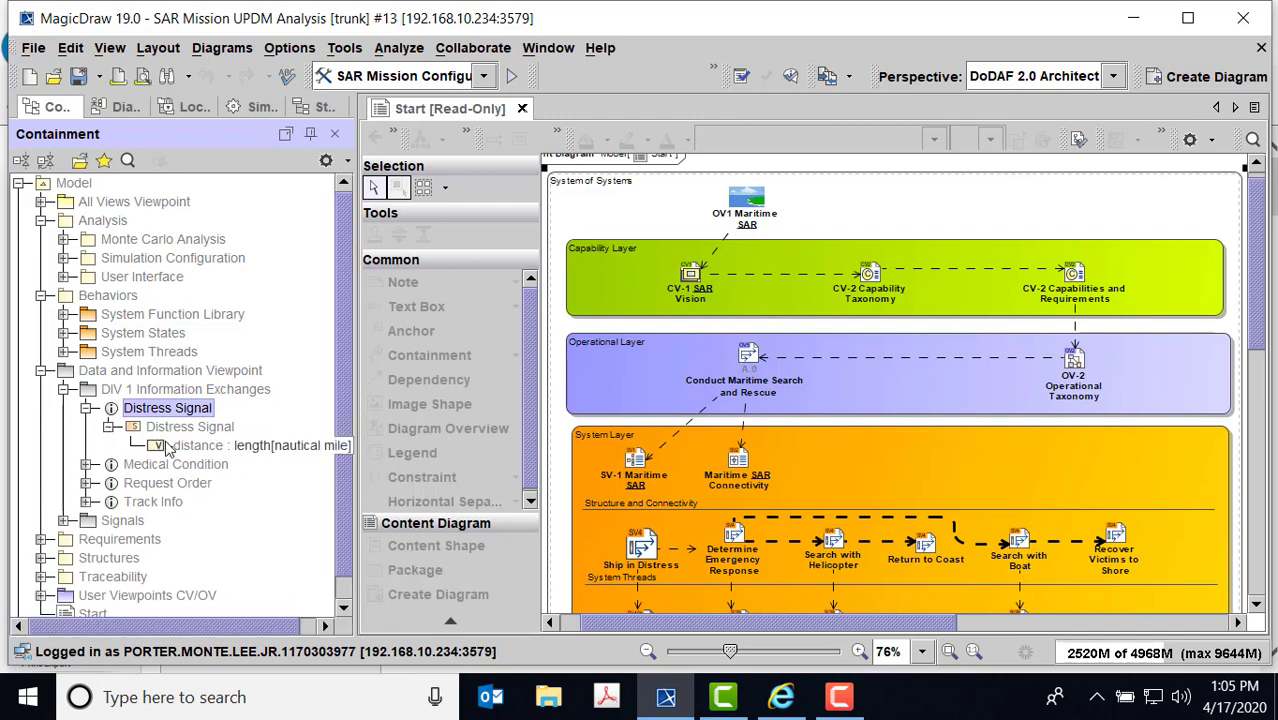
{"action": "left_click", "coordinate": [108, 427]}
{"action": "left_click", "coordinate": [87, 408]}
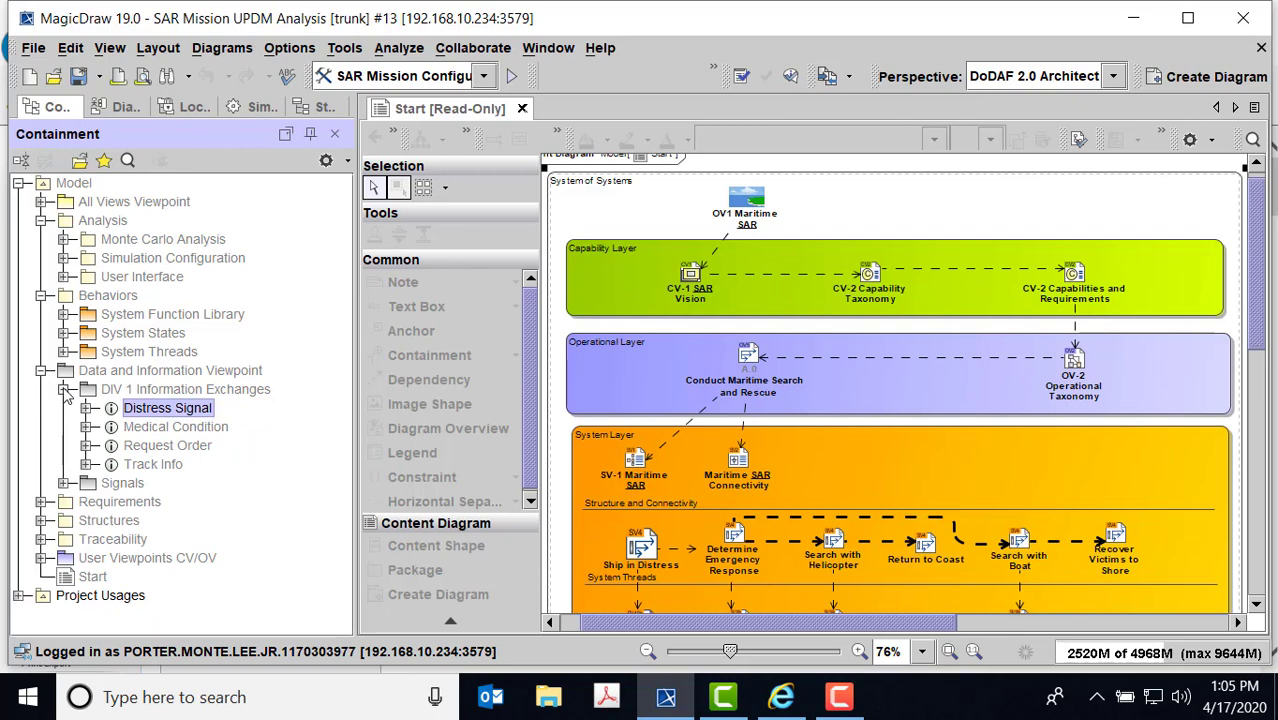
- Collapse DIV 1 Information Exchanges and review the signals in the neighbouring Signals package
{"action": "left_click", "coordinate": [63, 389]}
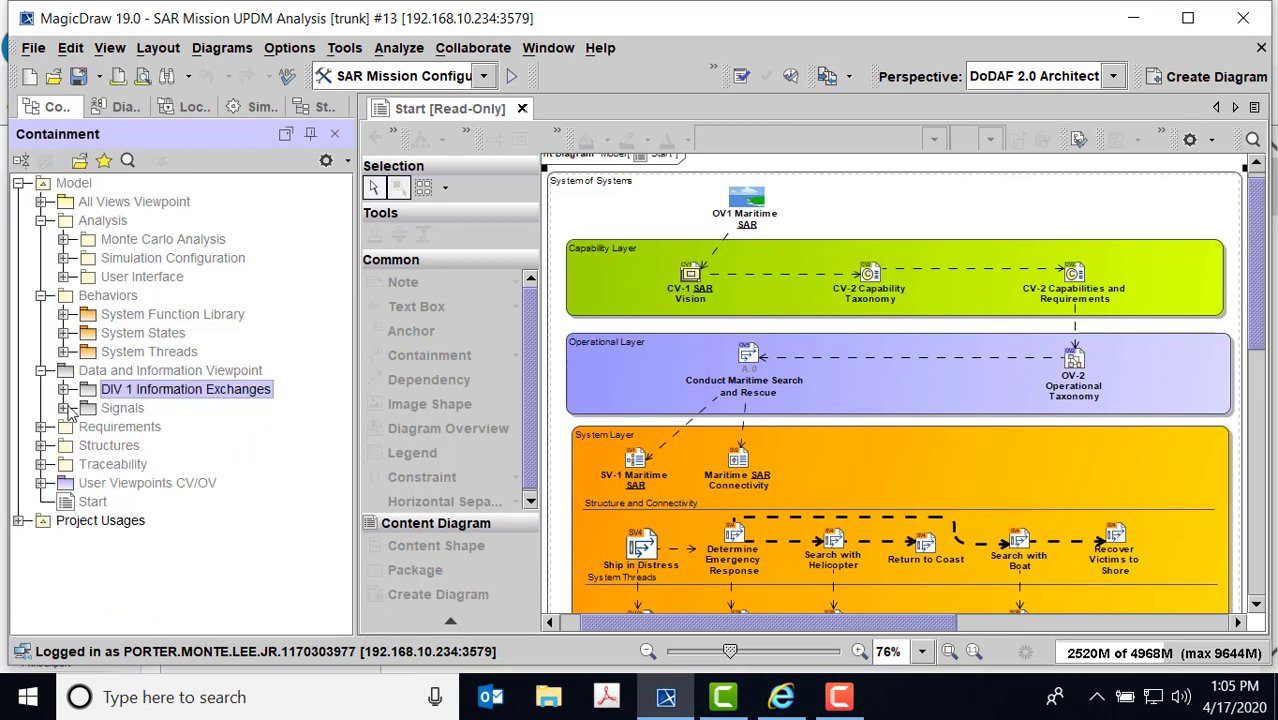
{"action": "left_click", "coordinate": [63, 408]}
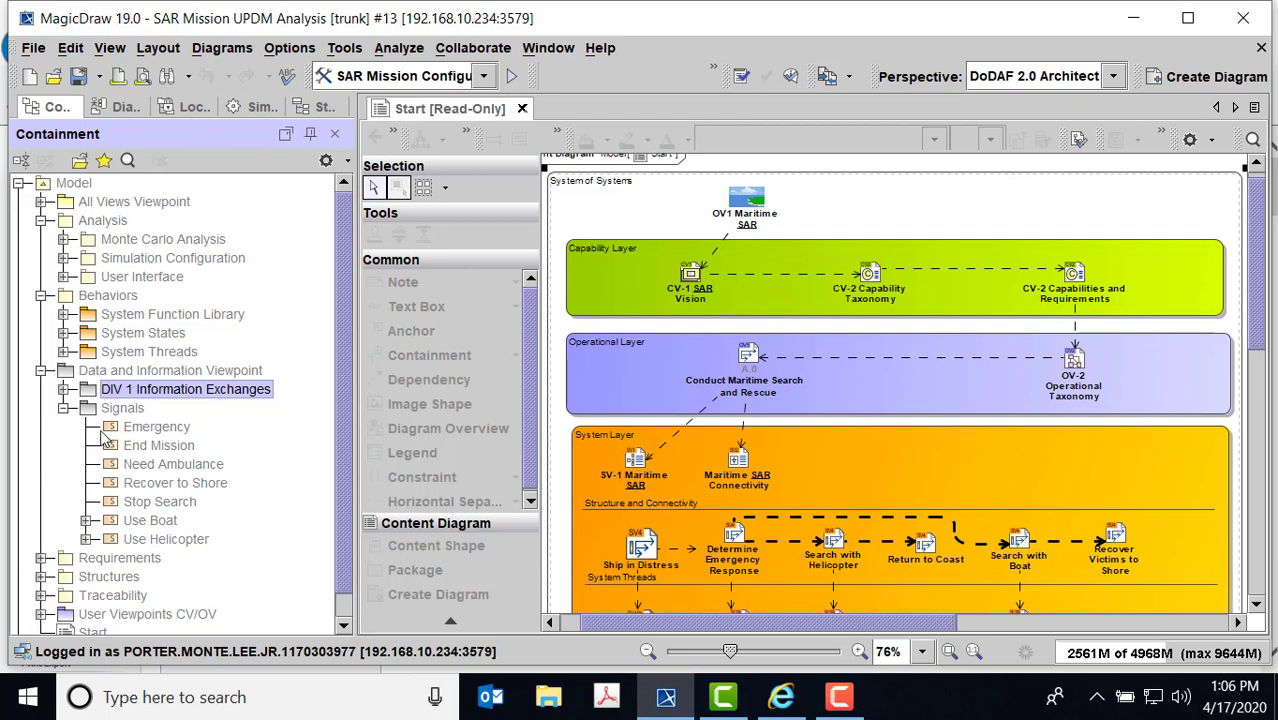
{"action": "left_click", "coordinate": [64, 408]}
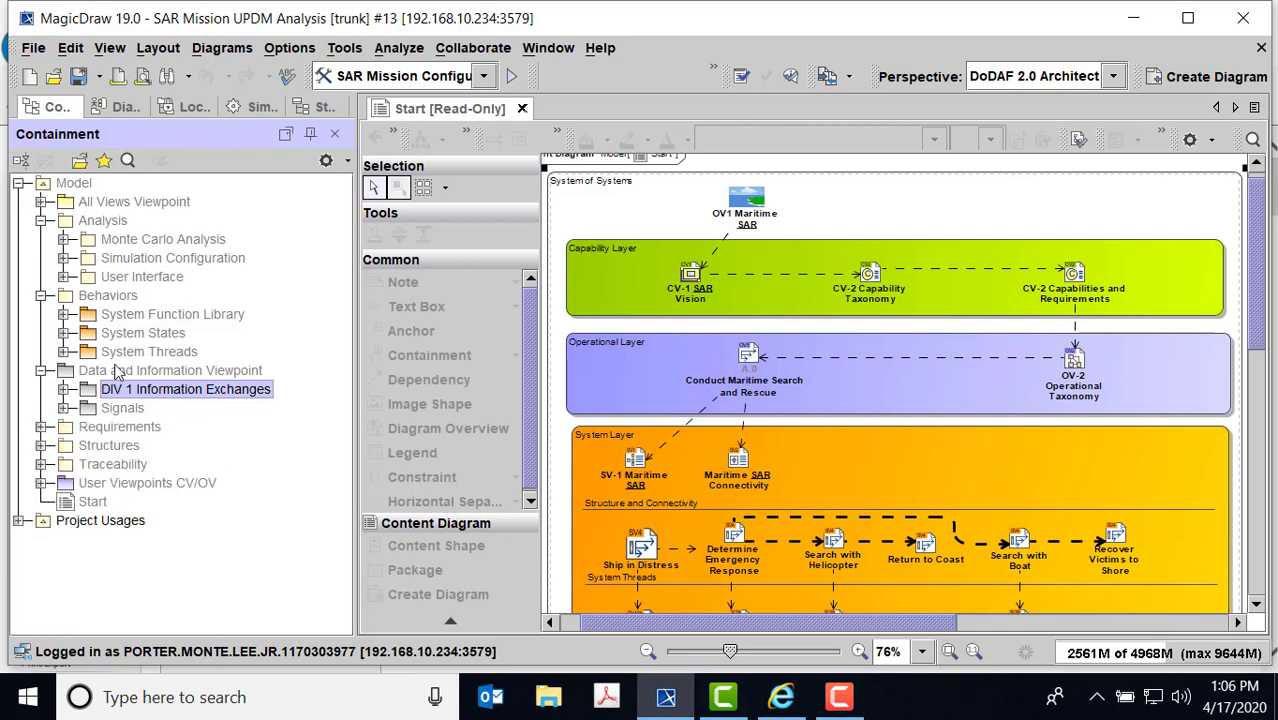
- Compare the Distress Signal information element with its nested signal, and collapse the Data and Information Viewpoint
{"action": "left_click", "coordinate": [105, 368]}
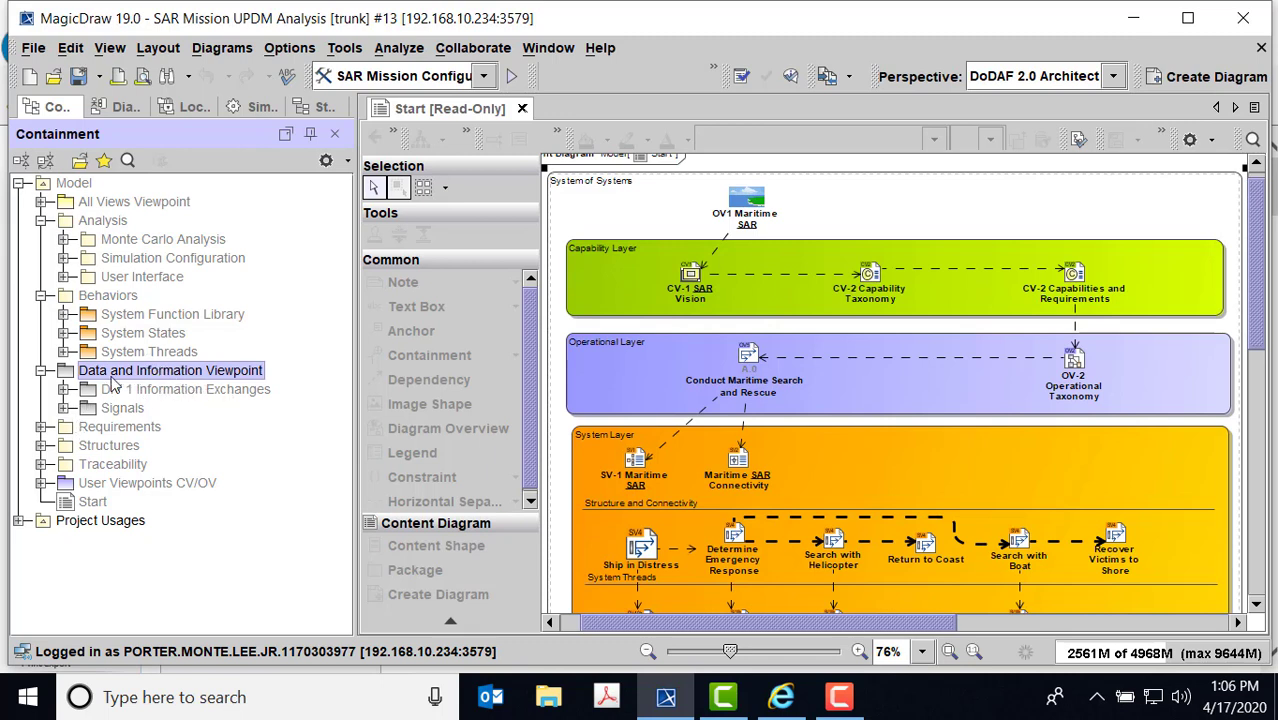
{"action": "left_click", "coordinate": [64, 389]}
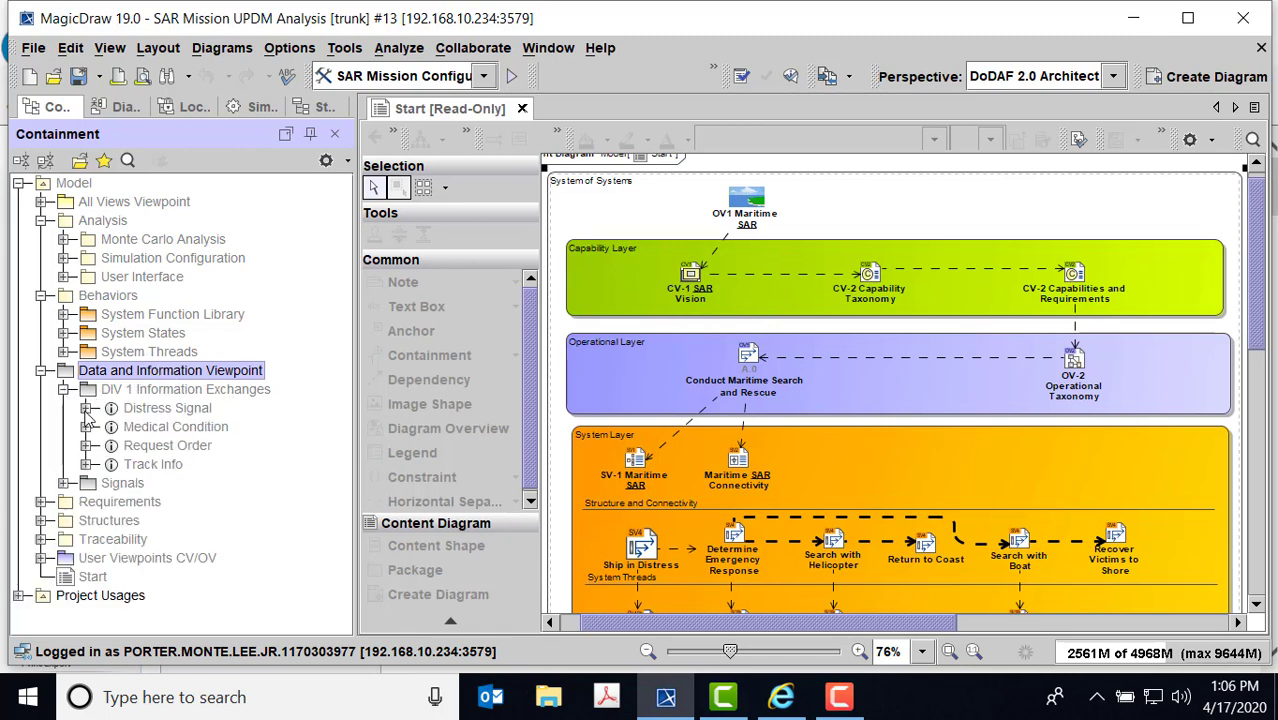
{"action": "left_click", "coordinate": [87, 408]}
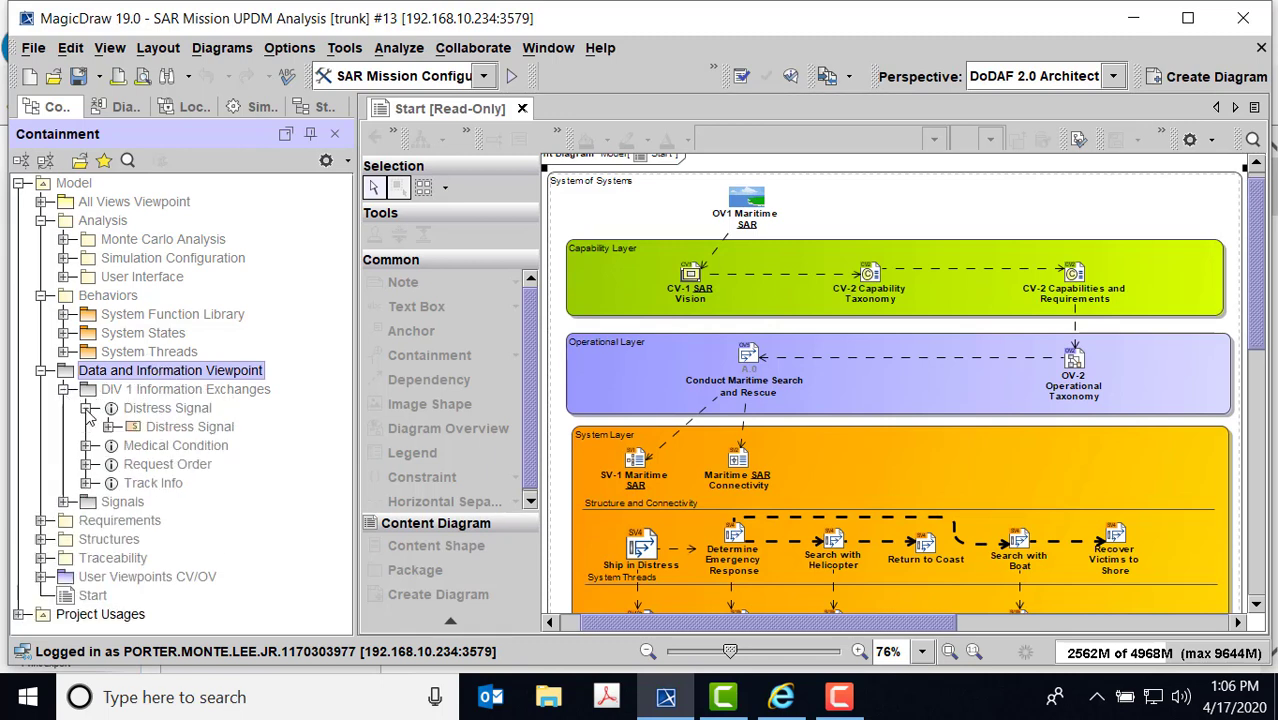
{"action": "left_click", "coordinate": [160, 410]}
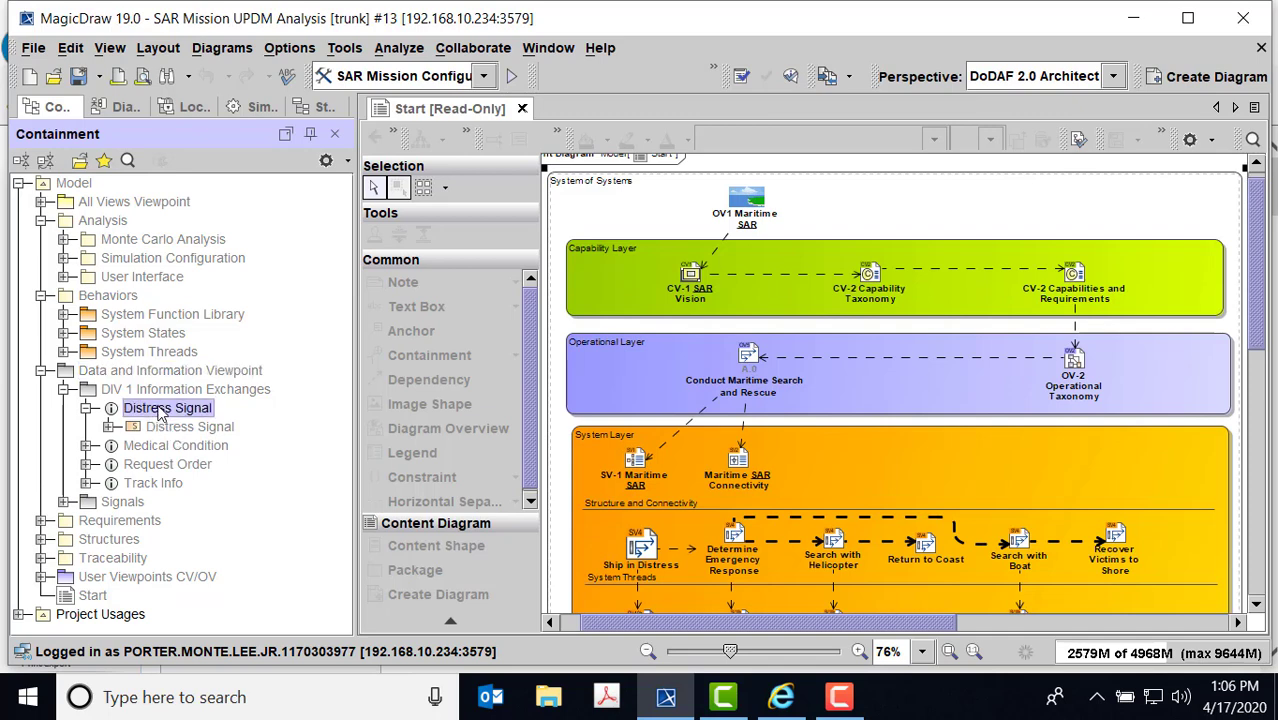
{"action": "left_click", "coordinate": [175, 427]}
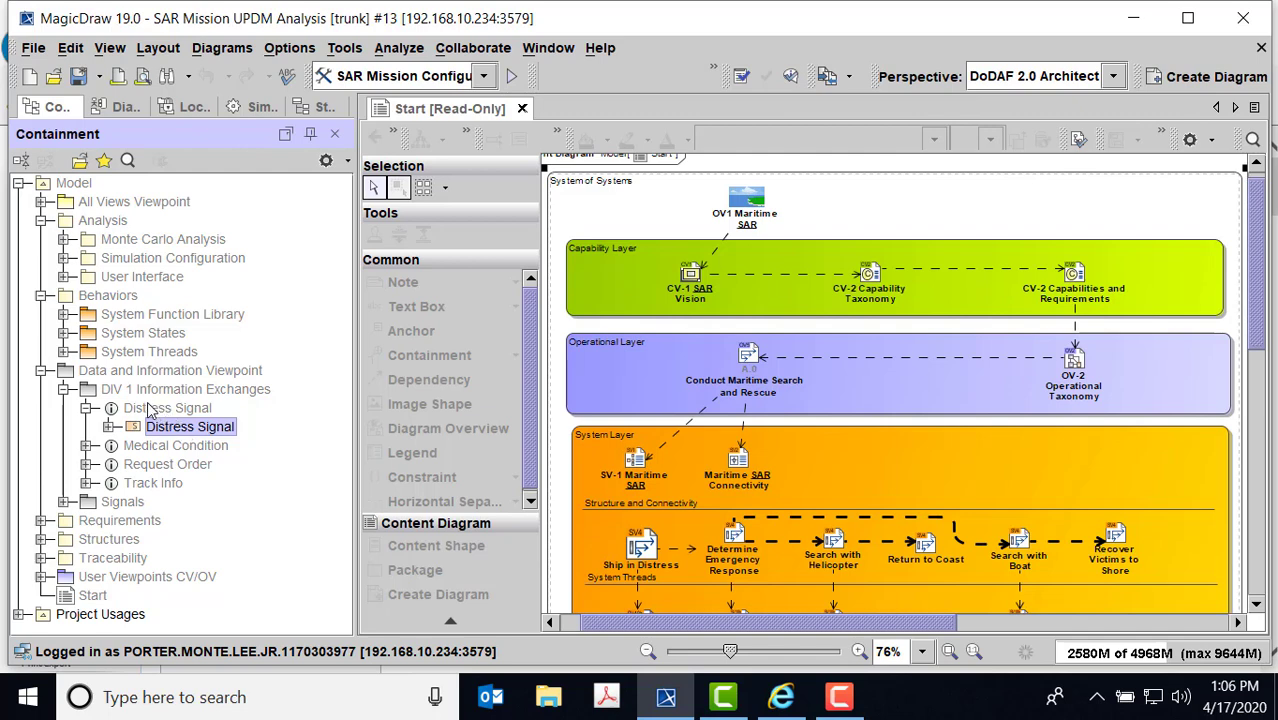
{"action": "left_click", "coordinate": [63, 389]}
{"action": "left_click", "coordinate": [41, 370]}
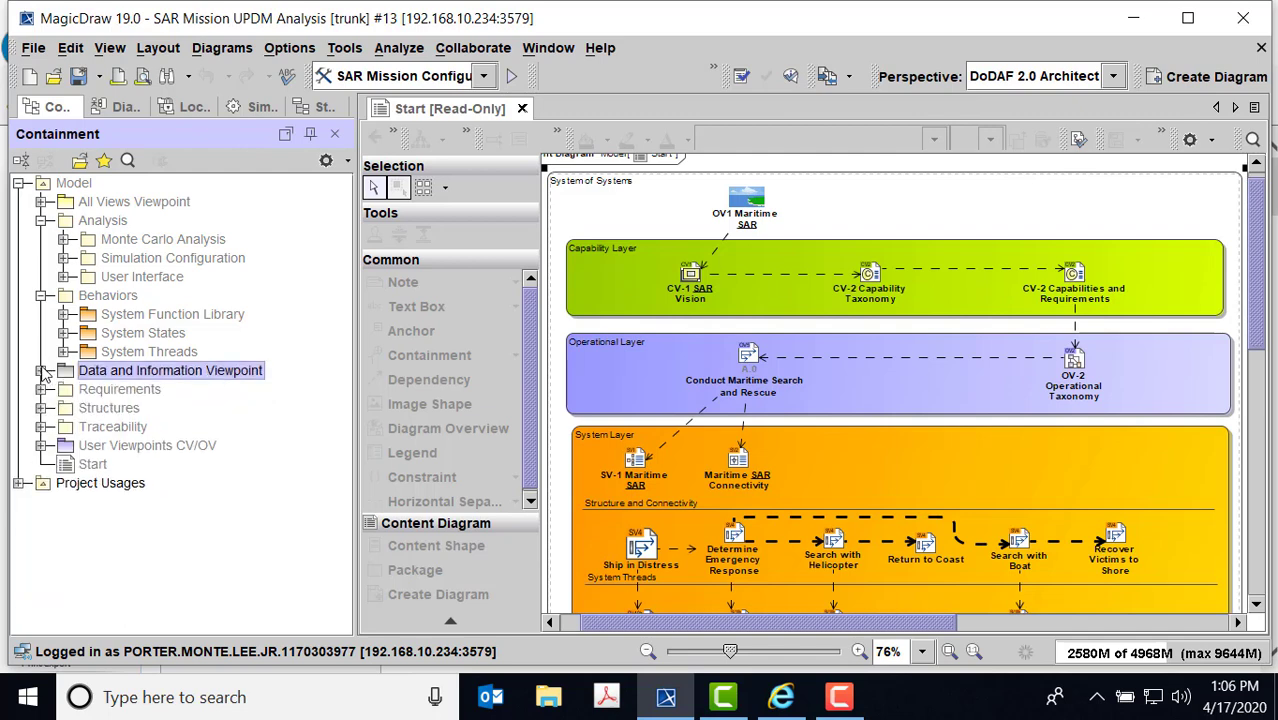
- Review the mission requirements and the constraint blocks in the Requirements package's two subpackages
{"action": "left_click", "coordinate": [41, 389]}
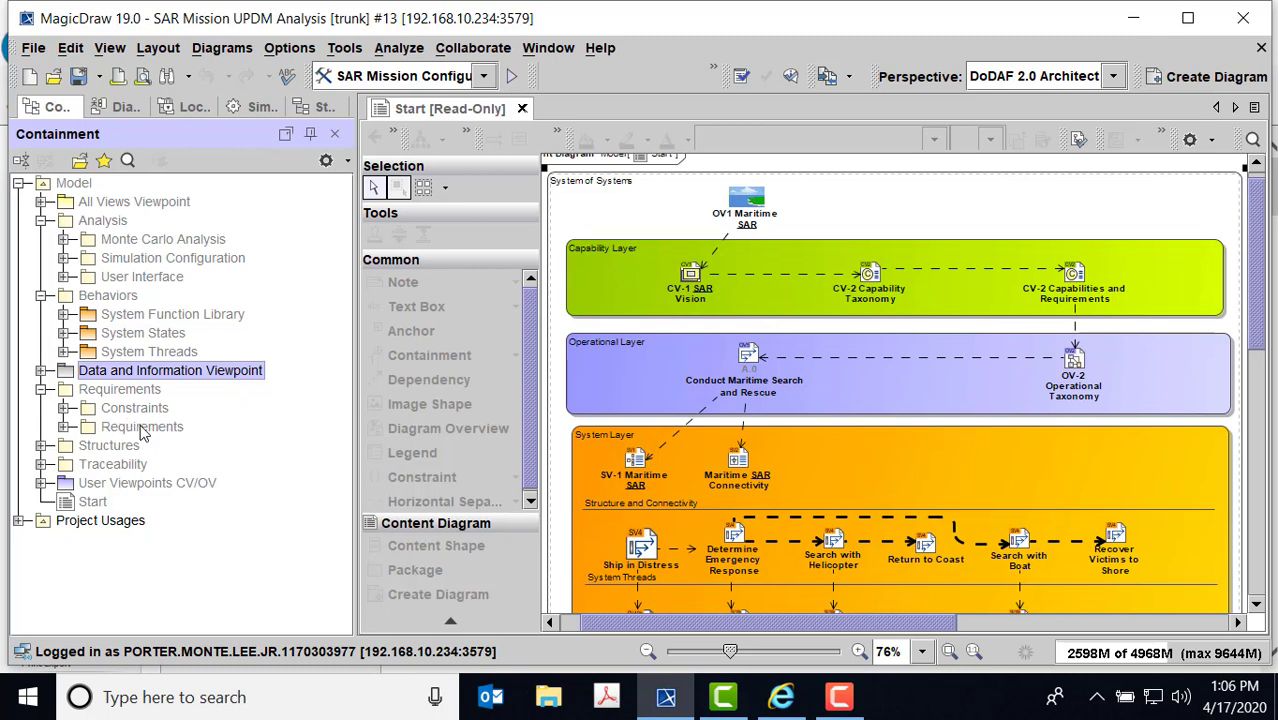
{"action": "left_click", "coordinate": [64, 427]}
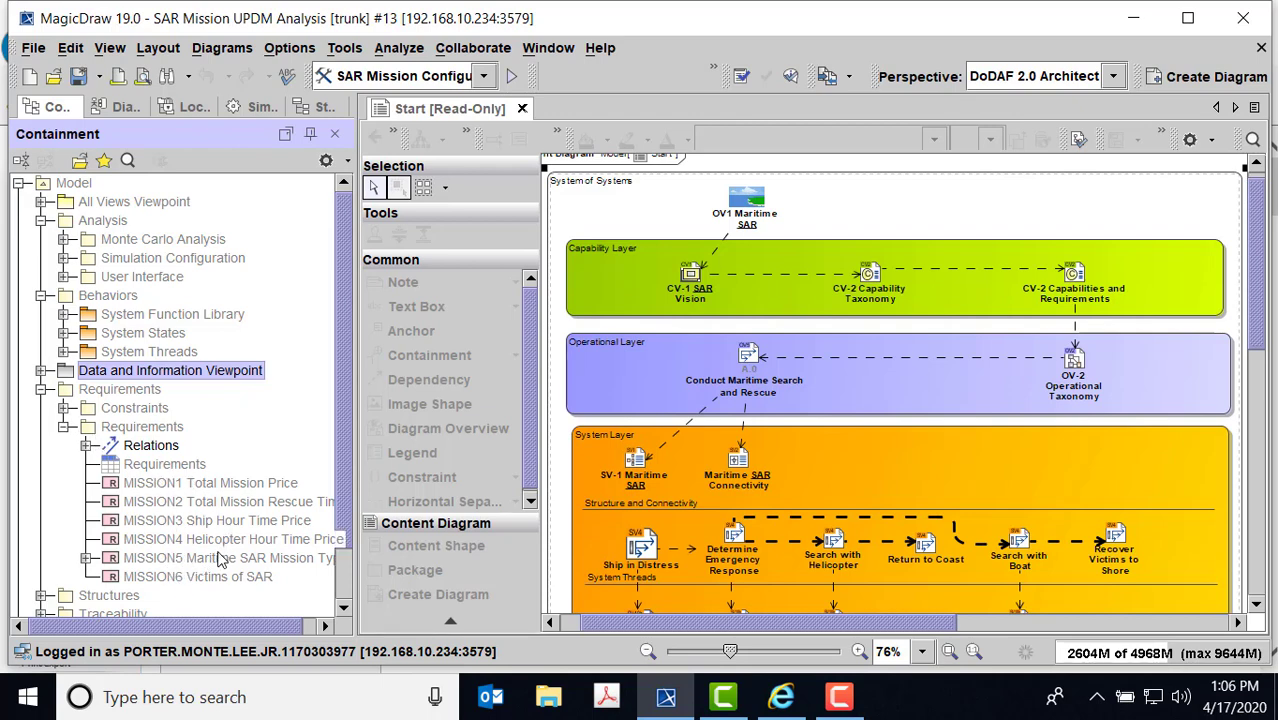
{"action": "left_click", "coordinate": [63, 426]}
{"action": "left_click", "coordinate": [63, 408]}
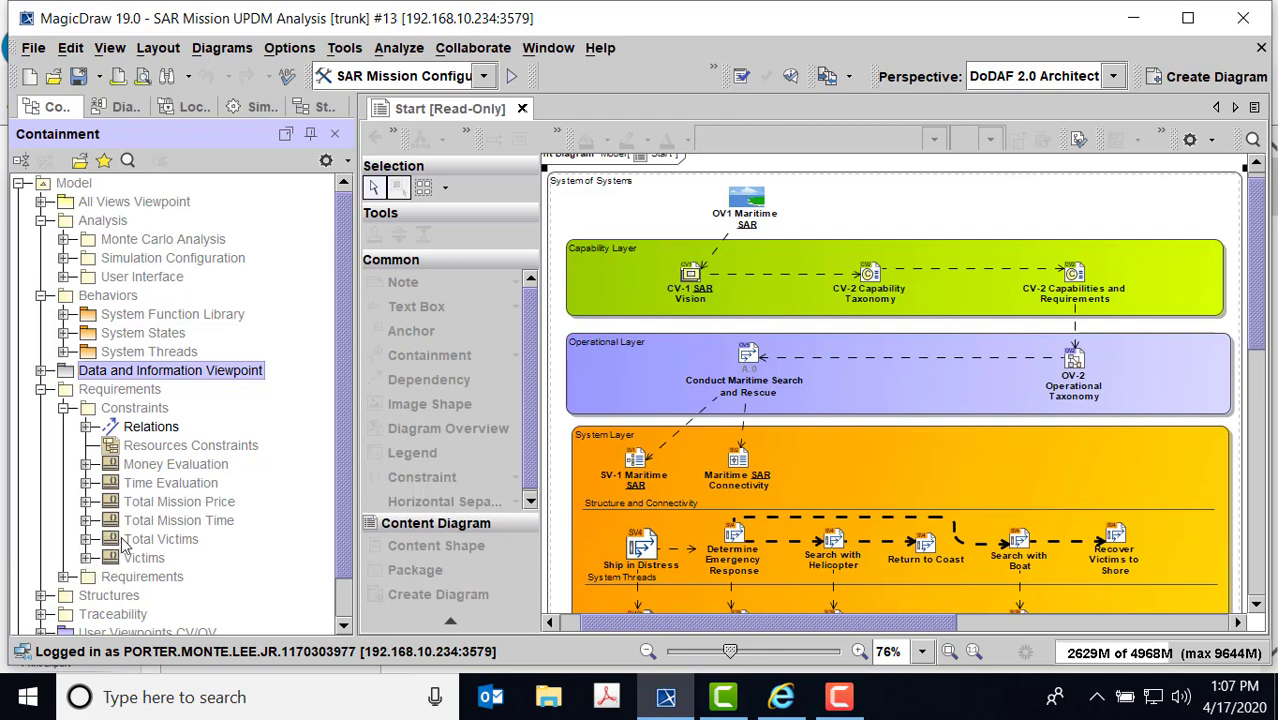
{"action": "left_click", "coordinate": [63, 408]}
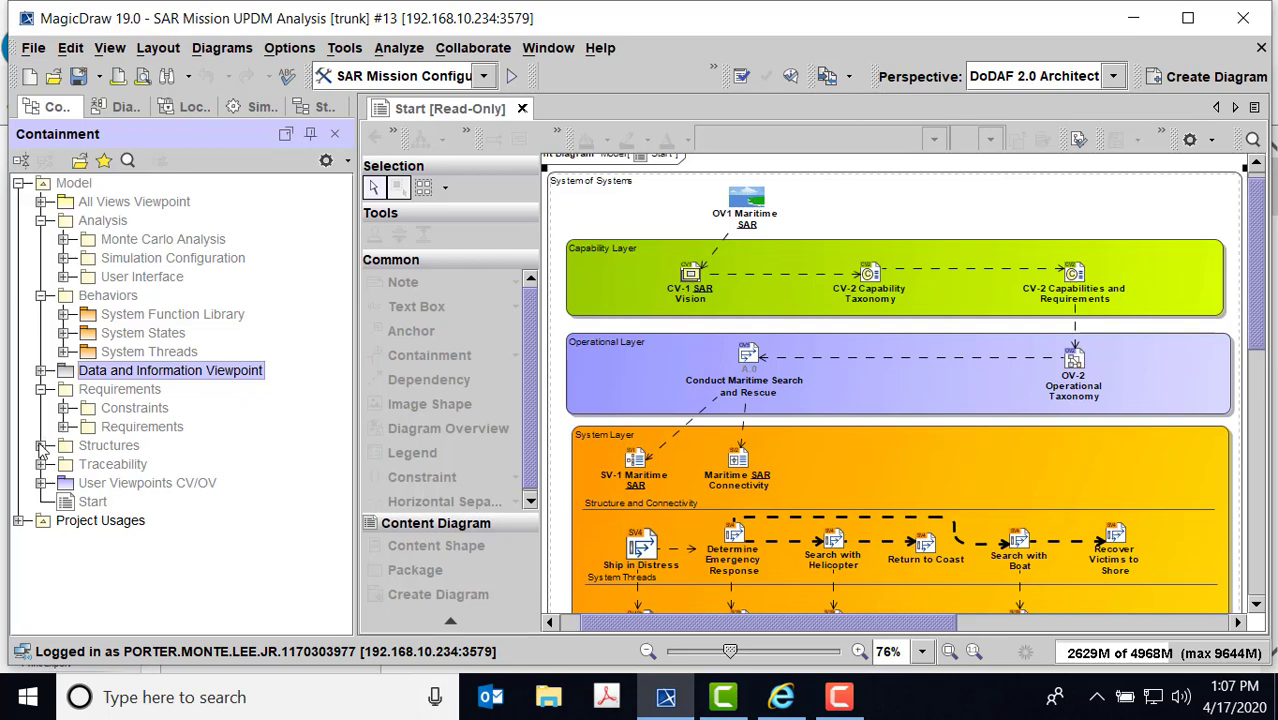
- Examine the systems listed in the Actor and Component Library of the Structures package
{"action": "left_click", "coordinate": [40, 445]}
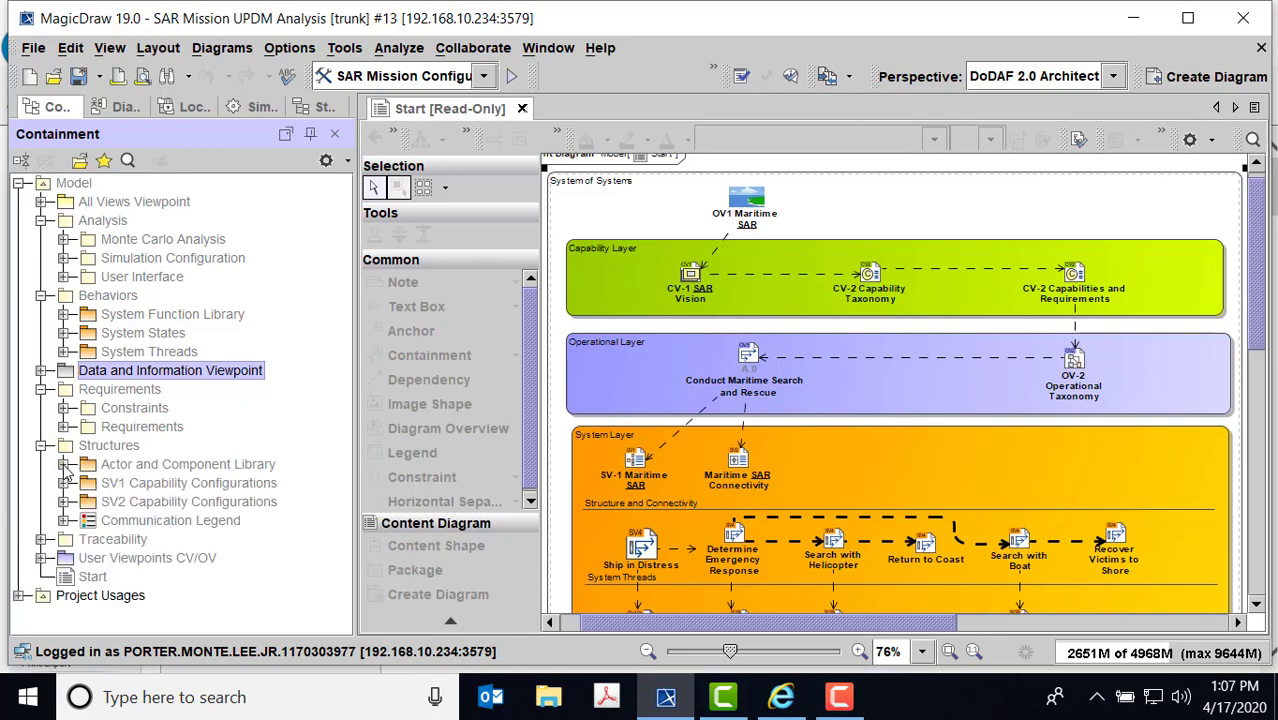
{"action": "left_click", "coordinate": [63, 464]}
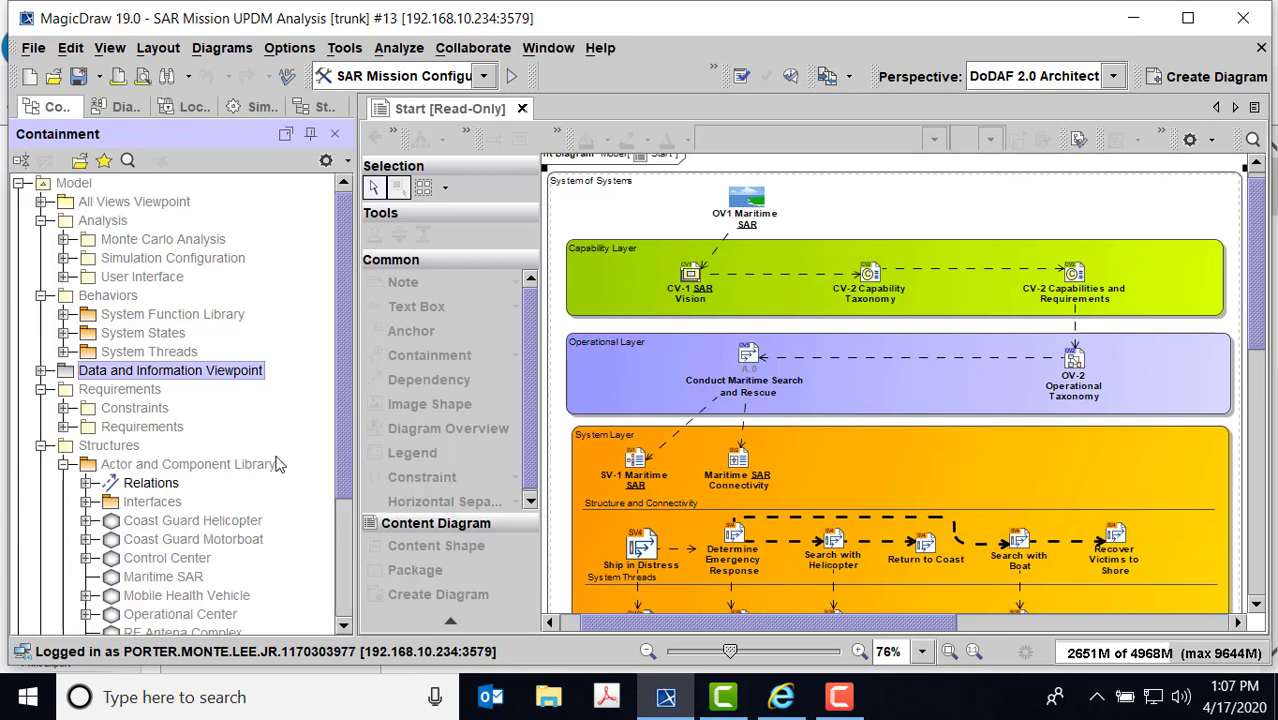
{"action": "left_click_drag", "start_coordinate": [352, 366], "coordinate": [369, 420]}
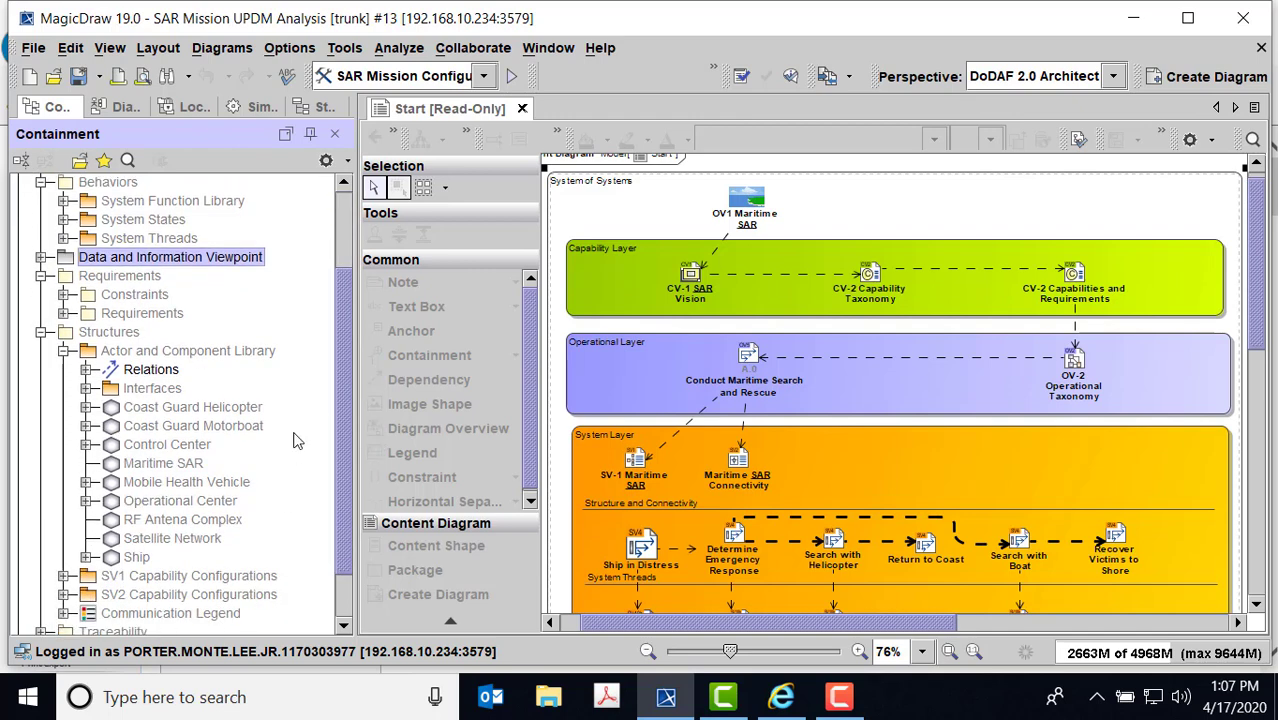
- Check the applied stereotypes in the Coast Guard Helicopter block's specification, and close the specification
{"action": "left_click", "coordinate": [137, 414]}
{"action": "right_click", "coordinate": [137, 414]}
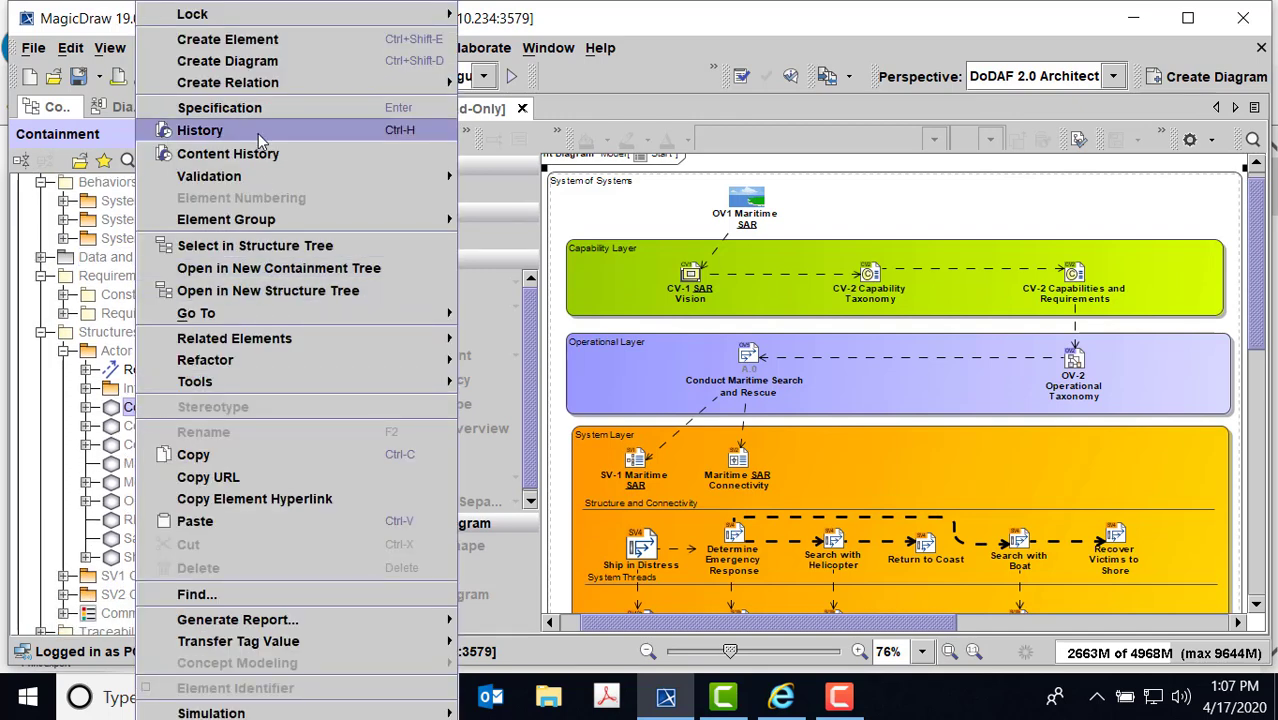
{"action": "left_click", "coordinate": [243, 105]}
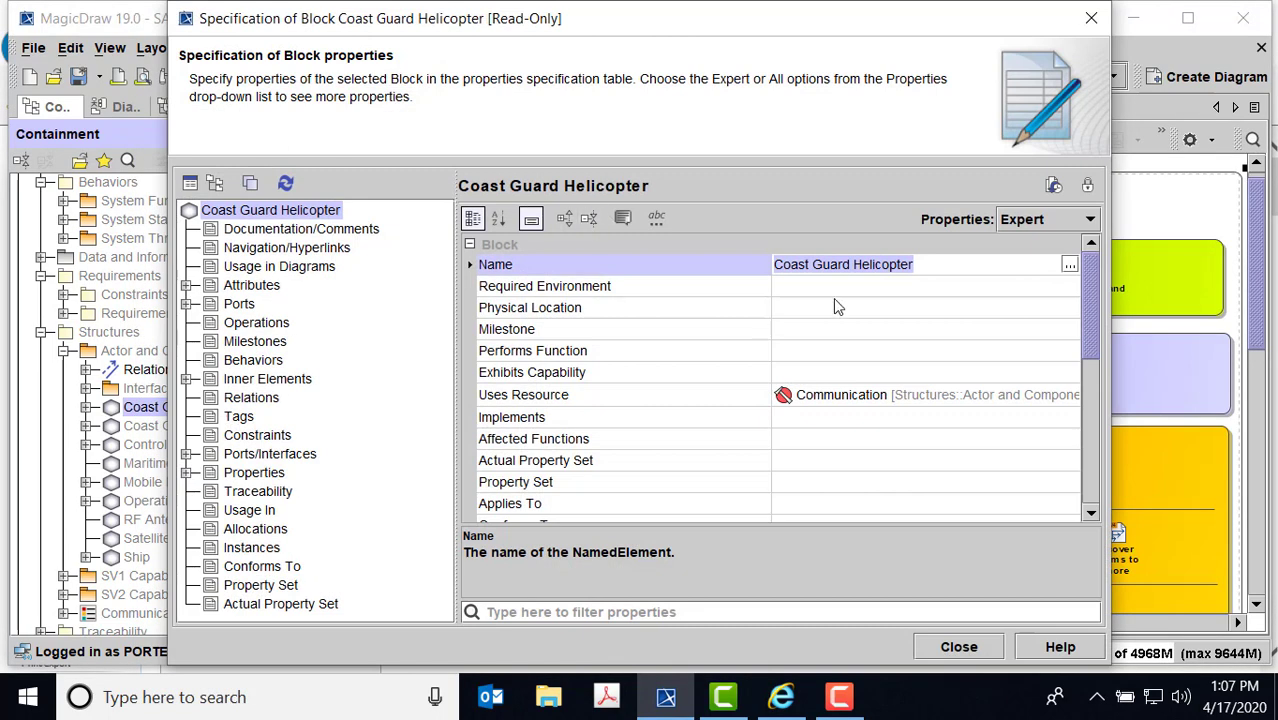
{"action": "left_click_drag", "start_coordinate": [1087, 322], "coordinate": [1106, 408]}
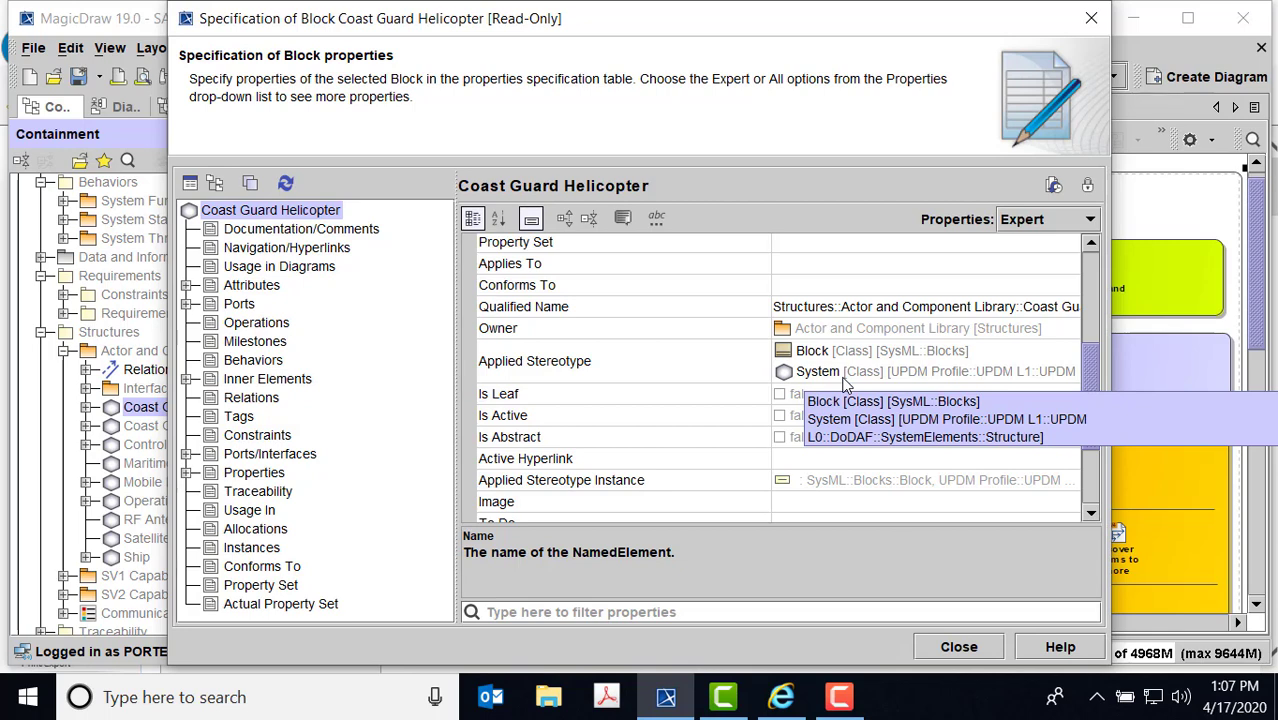
{"action": "left_click", "coordinate": [959, 647]}
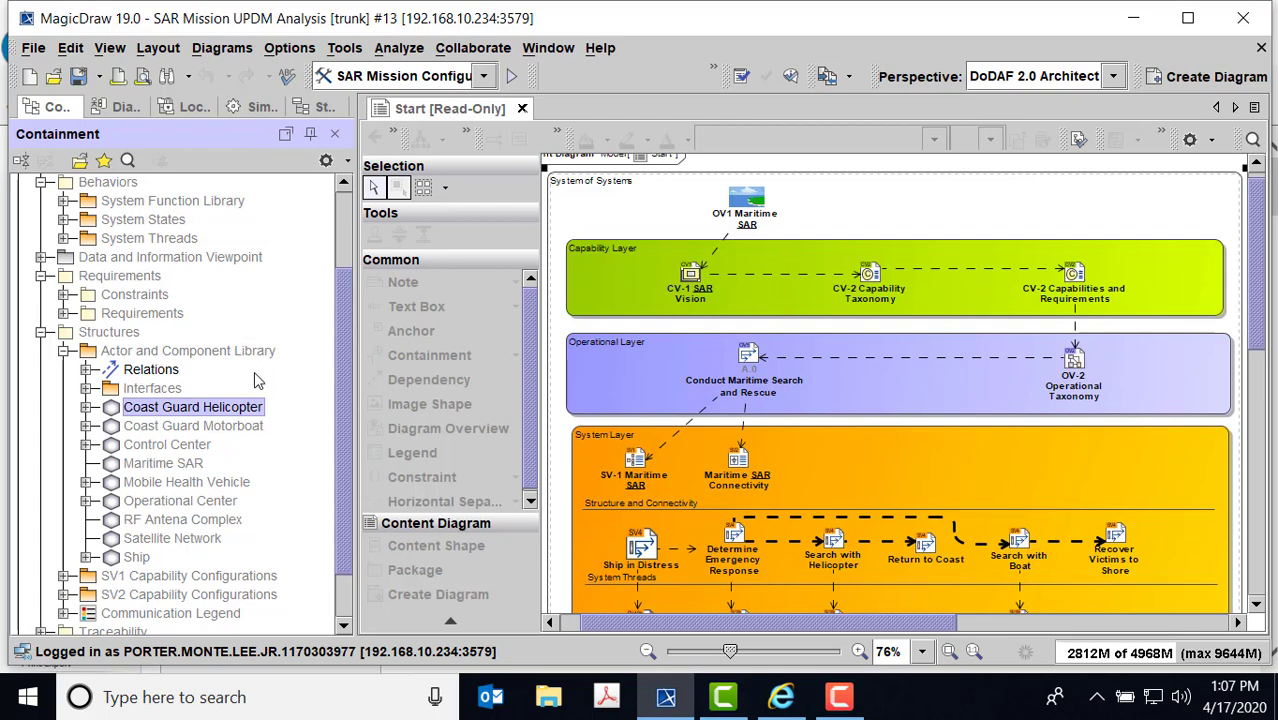
- Inspect the Coast Guard Helicopter's owned properties and its p5 Communication port
{"action": "left_click", "coordinate": [86, 407]}
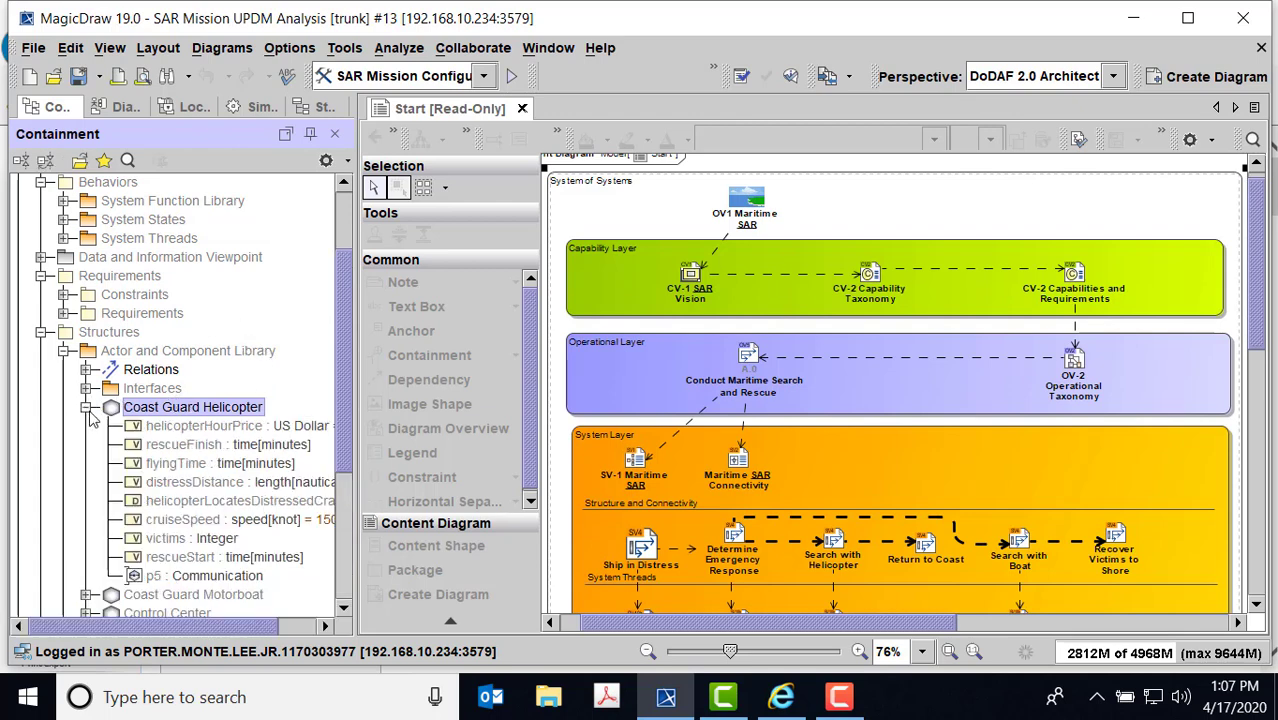
{"action": "left_click", "coordinate": [205, 577]}
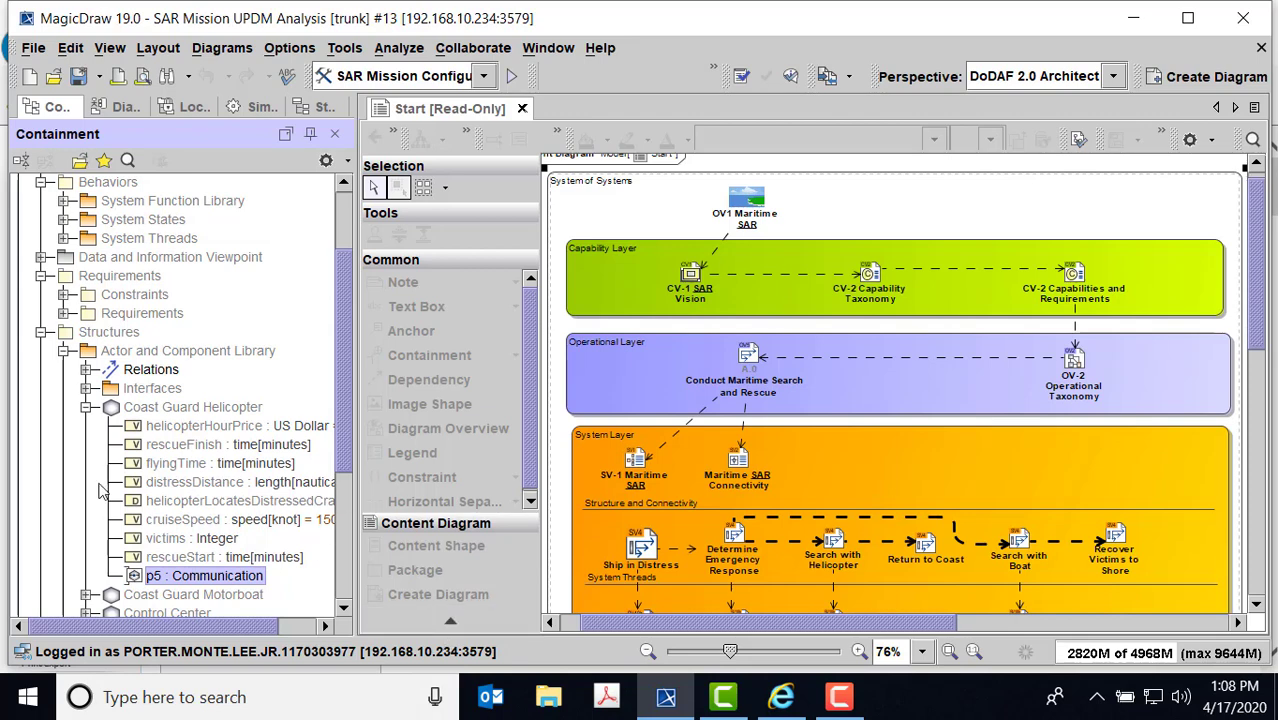
{"action": "left_click", "coordinate": [87, 408]}
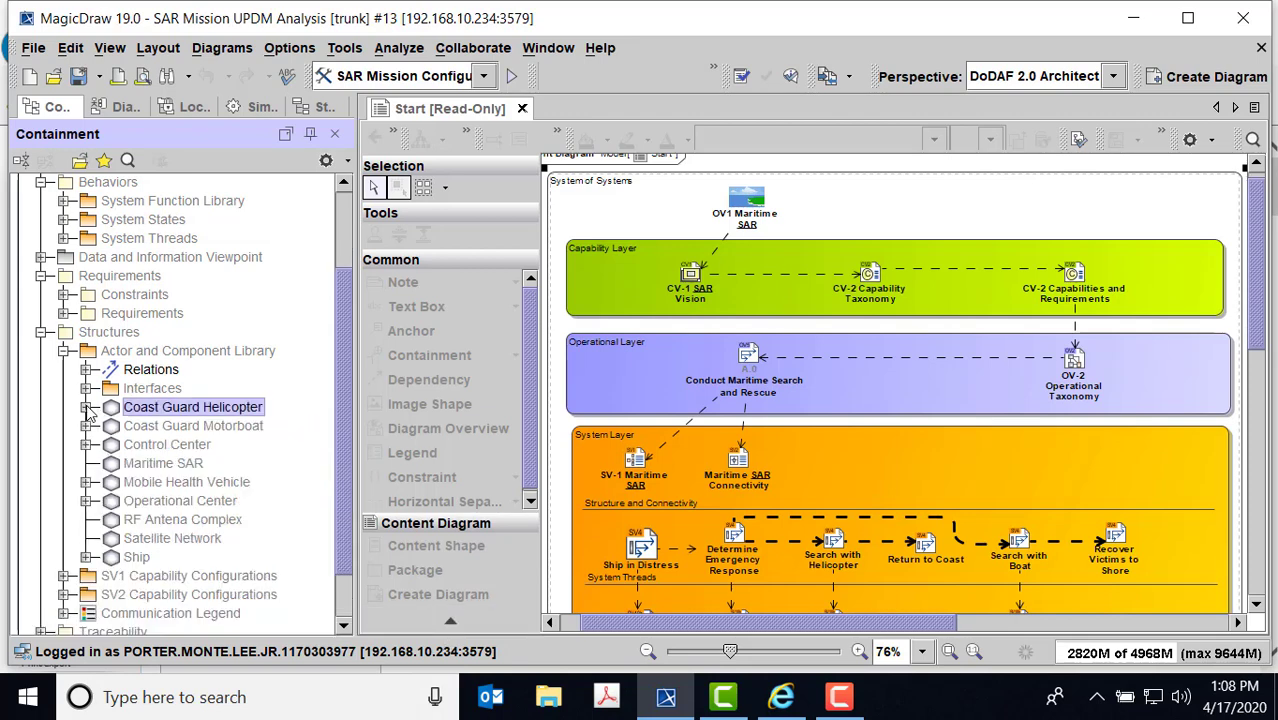
- Go through the Coast Guard Helicopter's helicopterHourPrice, rescueFinish, flyingTime and distressDistance value properties
{"action": "left_click", "coordinate": [87, 408]}
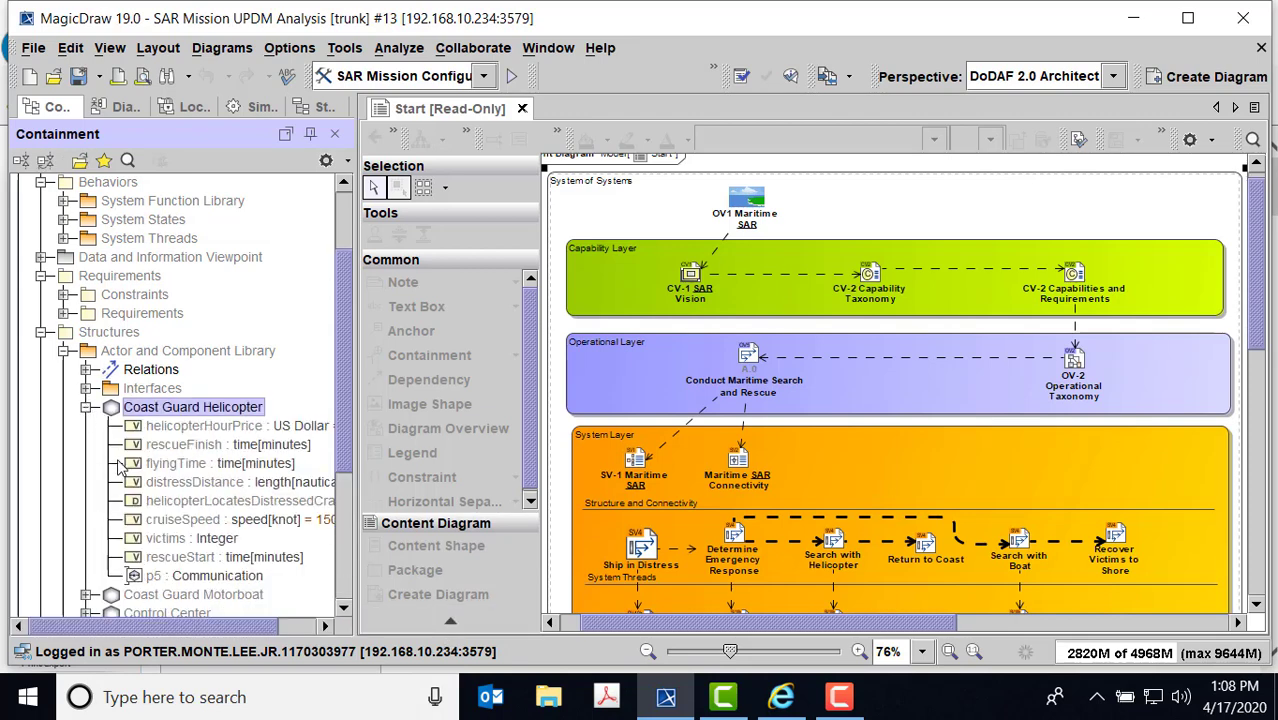
{"action": "left_click", "coordinate": [174, 429]}
{"action": "left_click", "coordinate": [170, 447]}
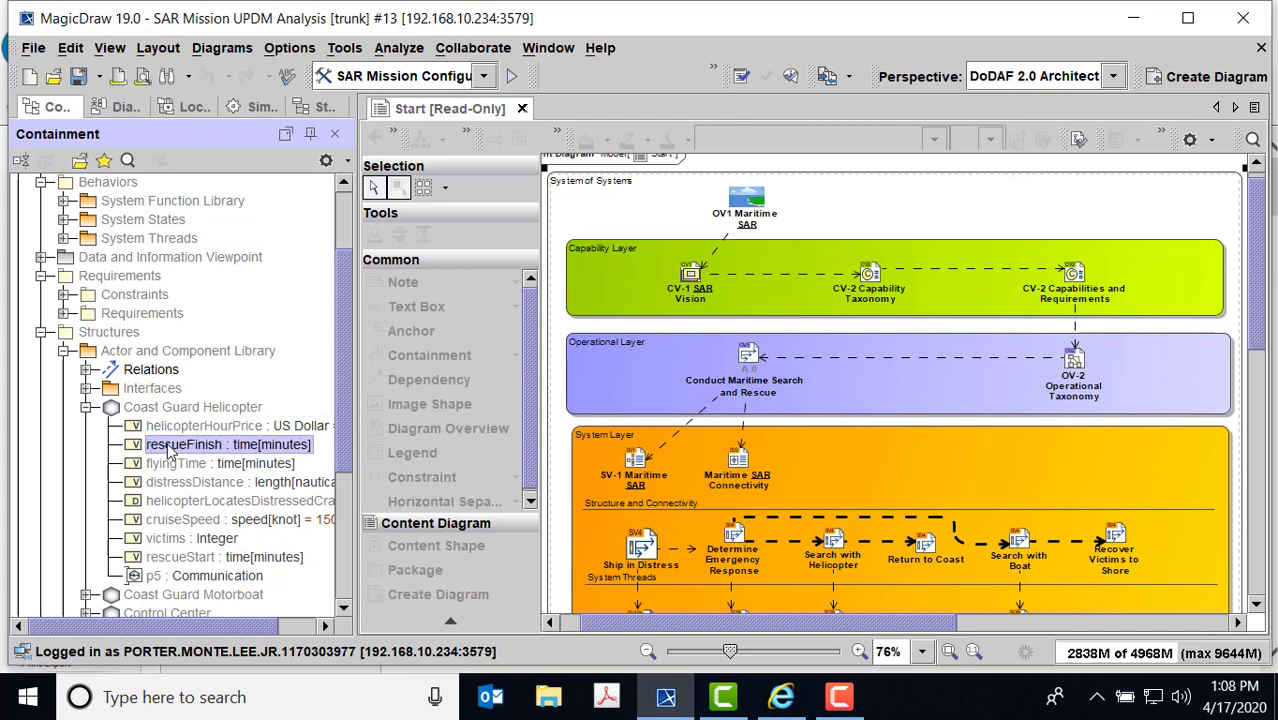
{"action": "left_click", "coordinate": [190, 428]}
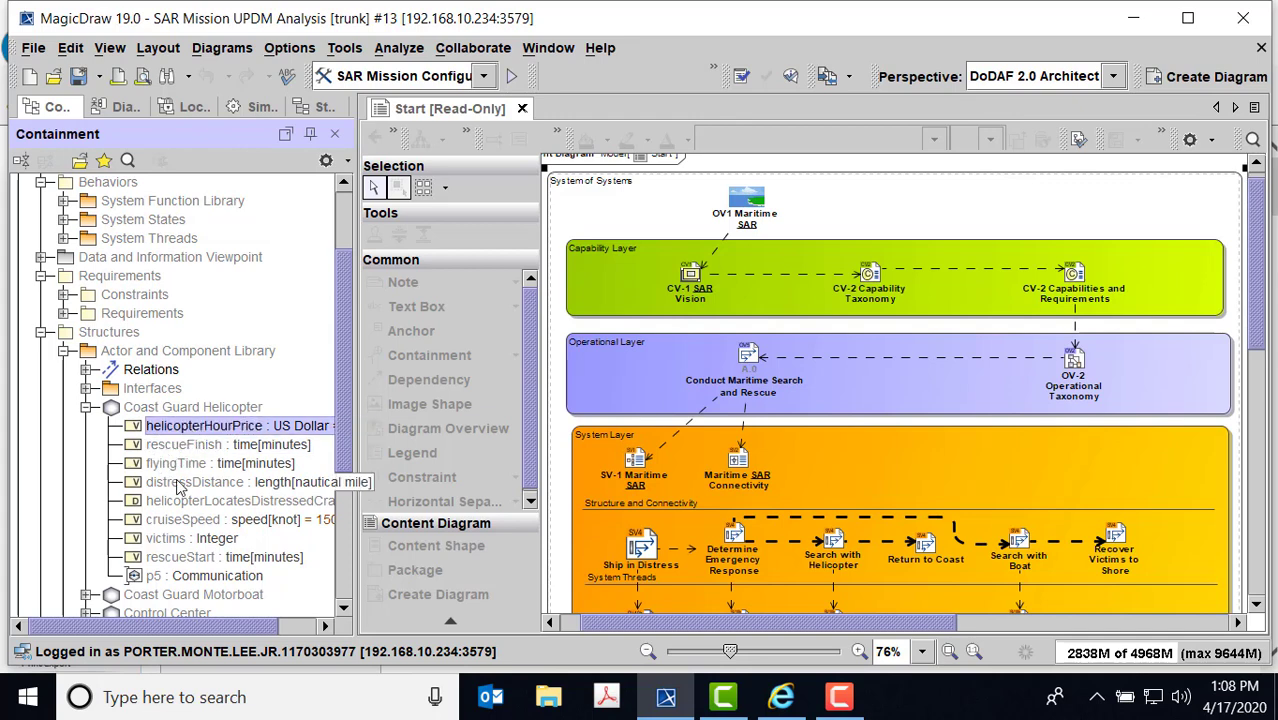
{"action": "left_click", "coordinate": [176, 466]}
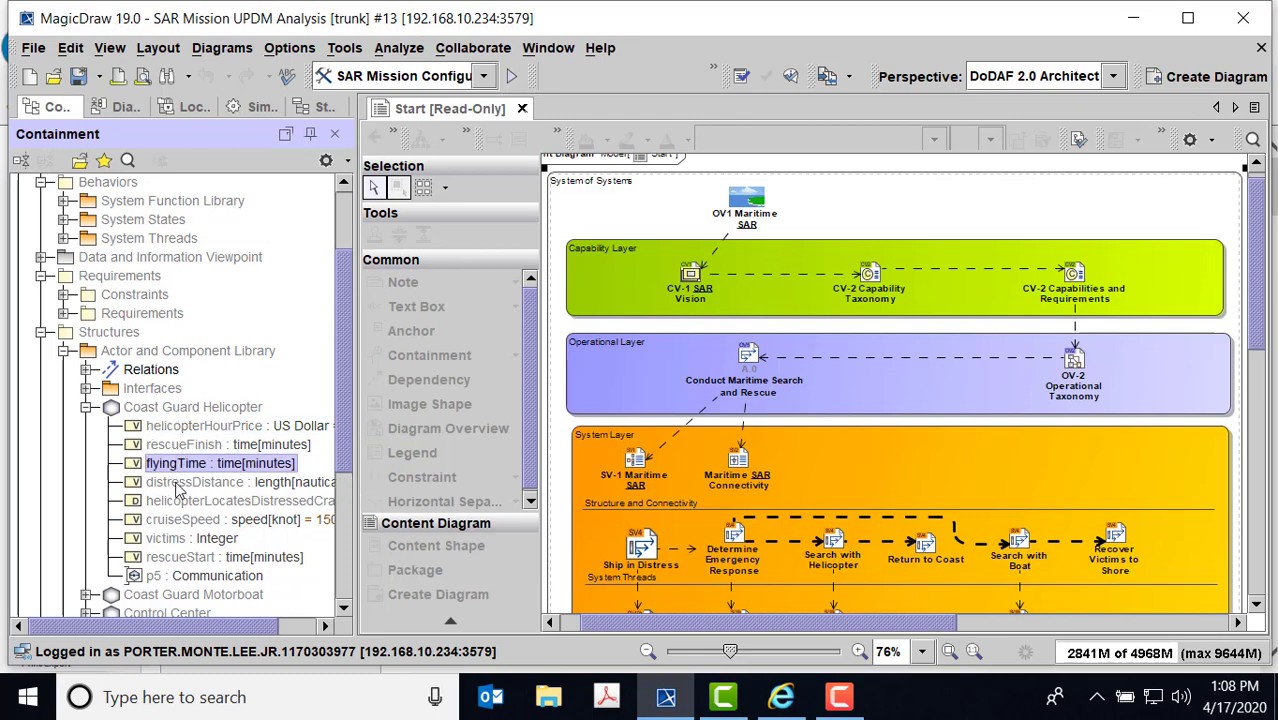
{"action": "left_click", "coordinate": [178, 486]}
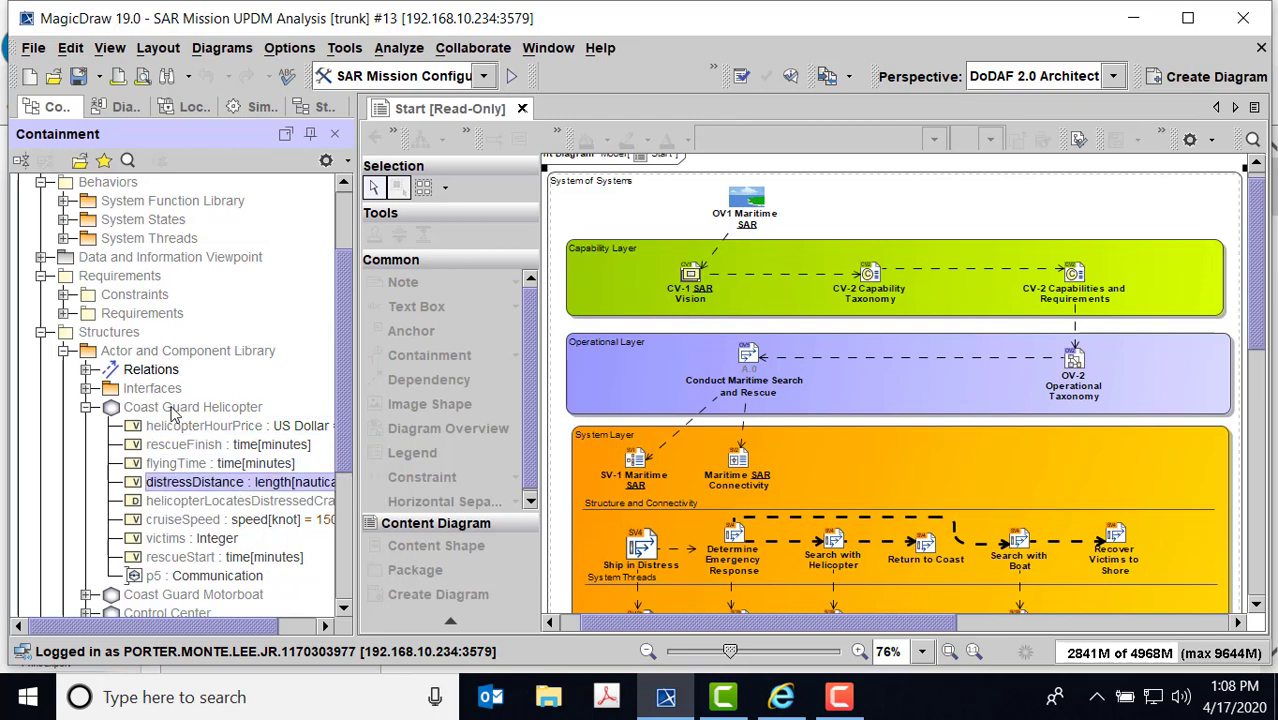
- Check the applied stereotypes in the helicopterLocatesDistressedCraft value property's specification, and close the specification
{"action": "left_click", "coordinate": [168, 504]}
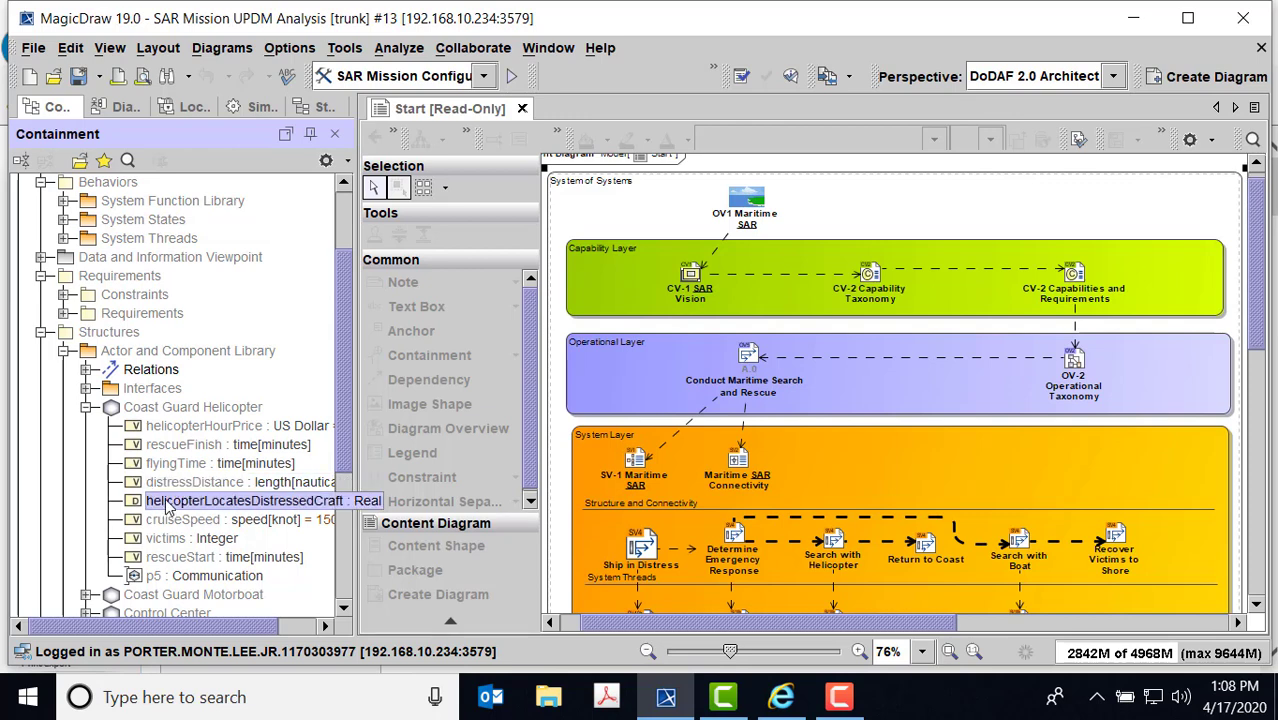
{"action": "right_click", "coordinate": [168, 504]}
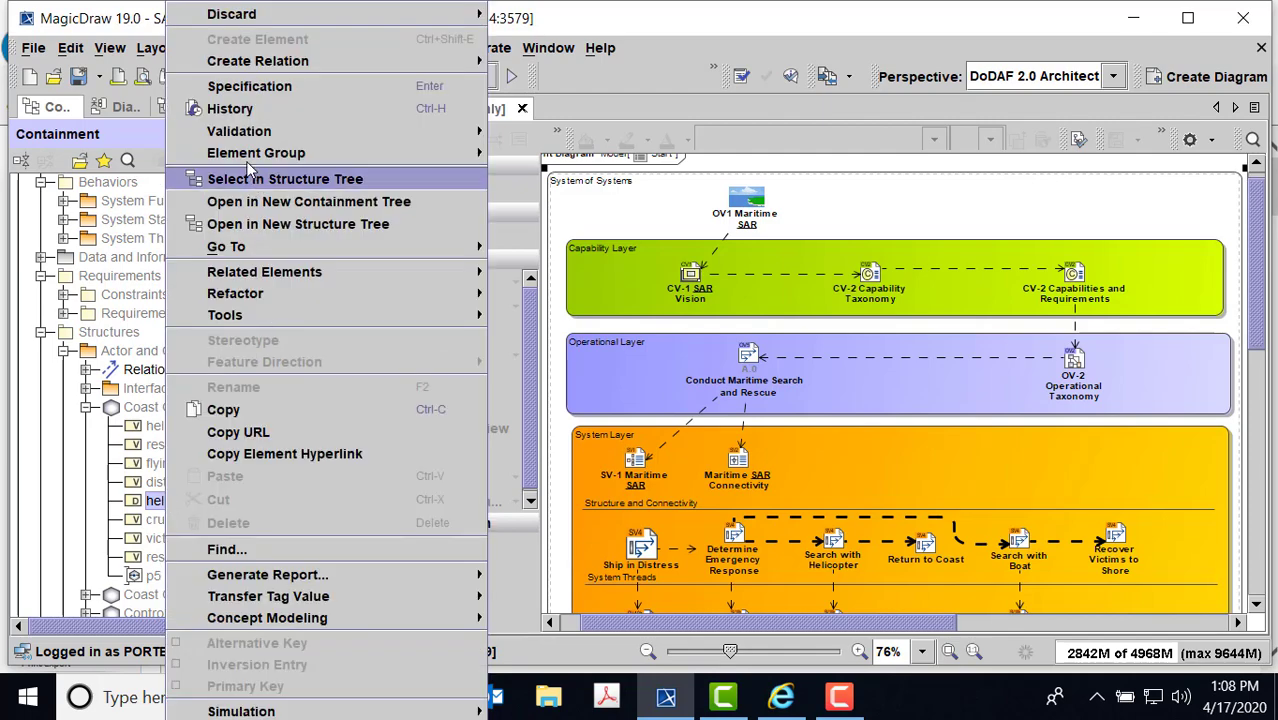
{"action": "left_click", "coordinate": [240, 87]}
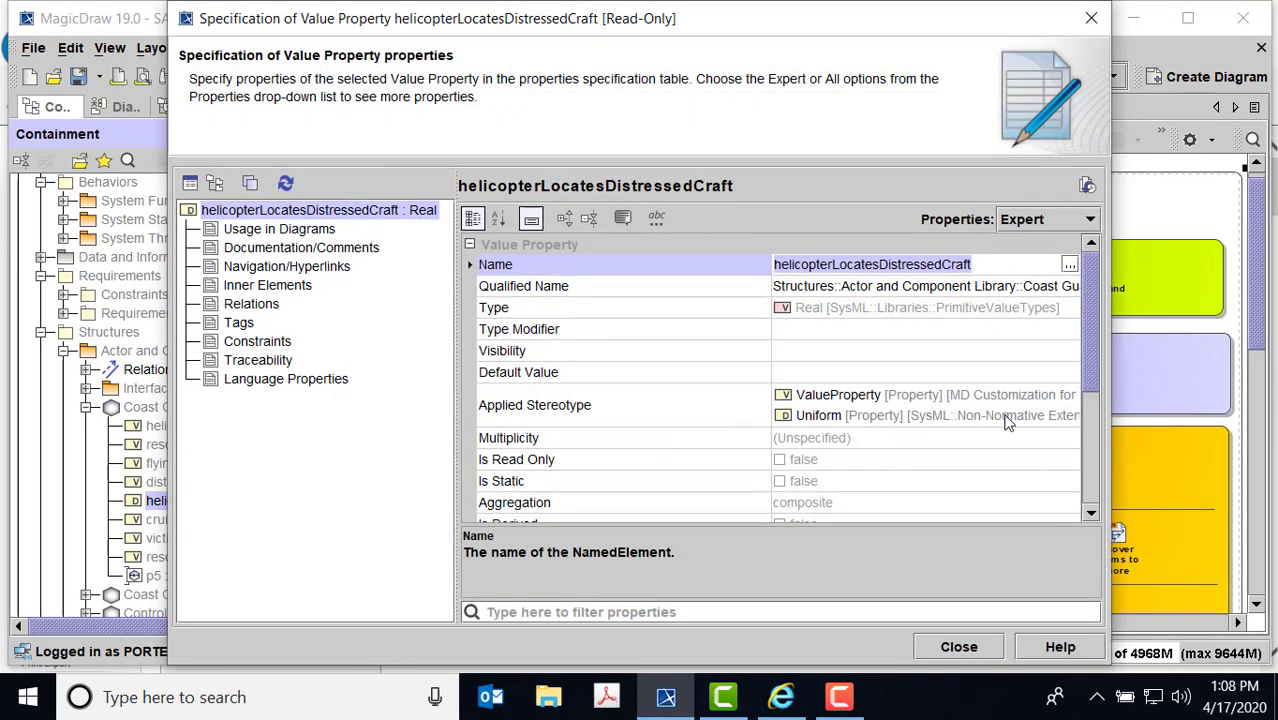
{"action": "left_click", "coordinate": [1076, 408]}
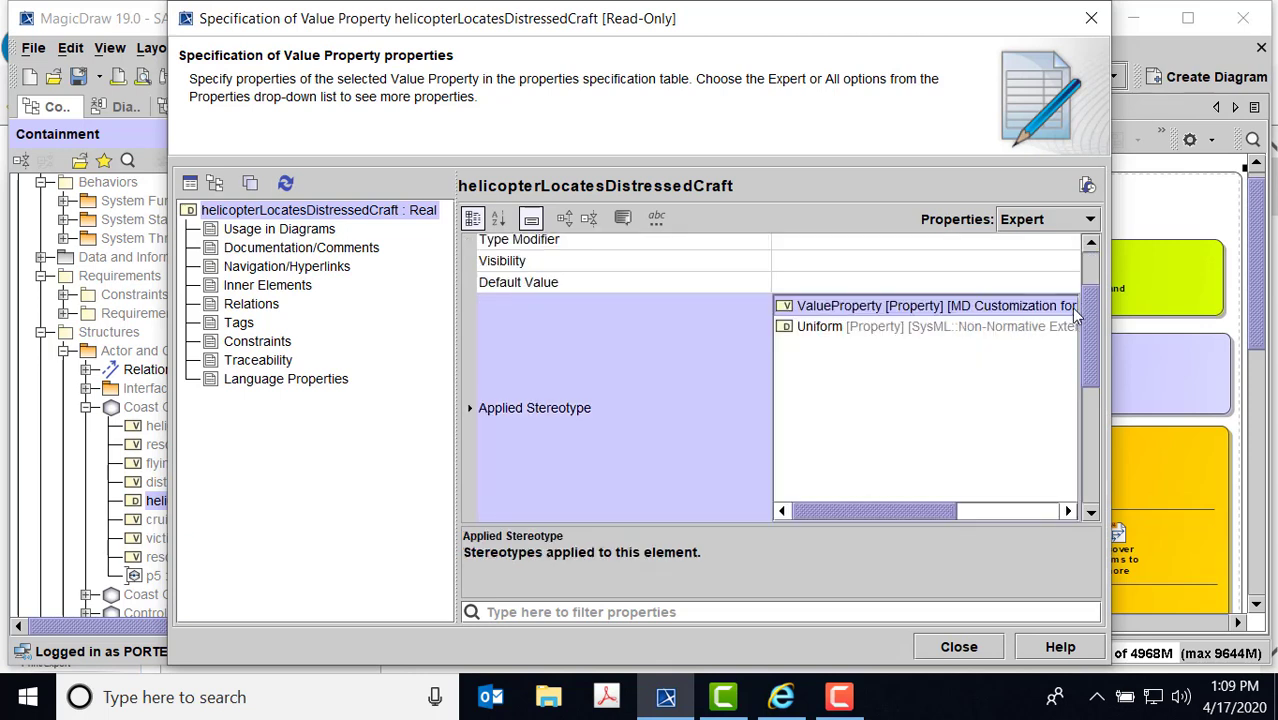
{"action": "left_click", "coordinate": [966, 656]}
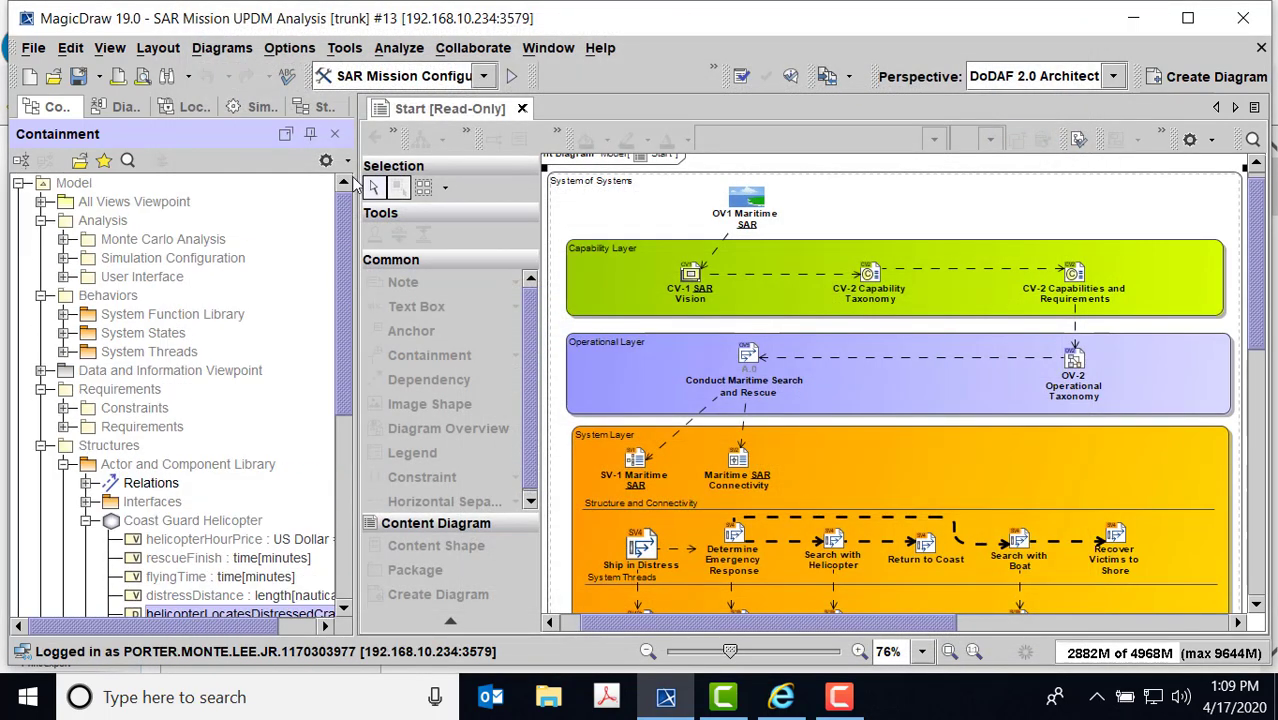
- Lock the root Model package together with all of its contained elements for editing
{"action": "left_click", "coordinate": [72, 183]}
{"action": "right_click", "coordinate": [72, 183]}
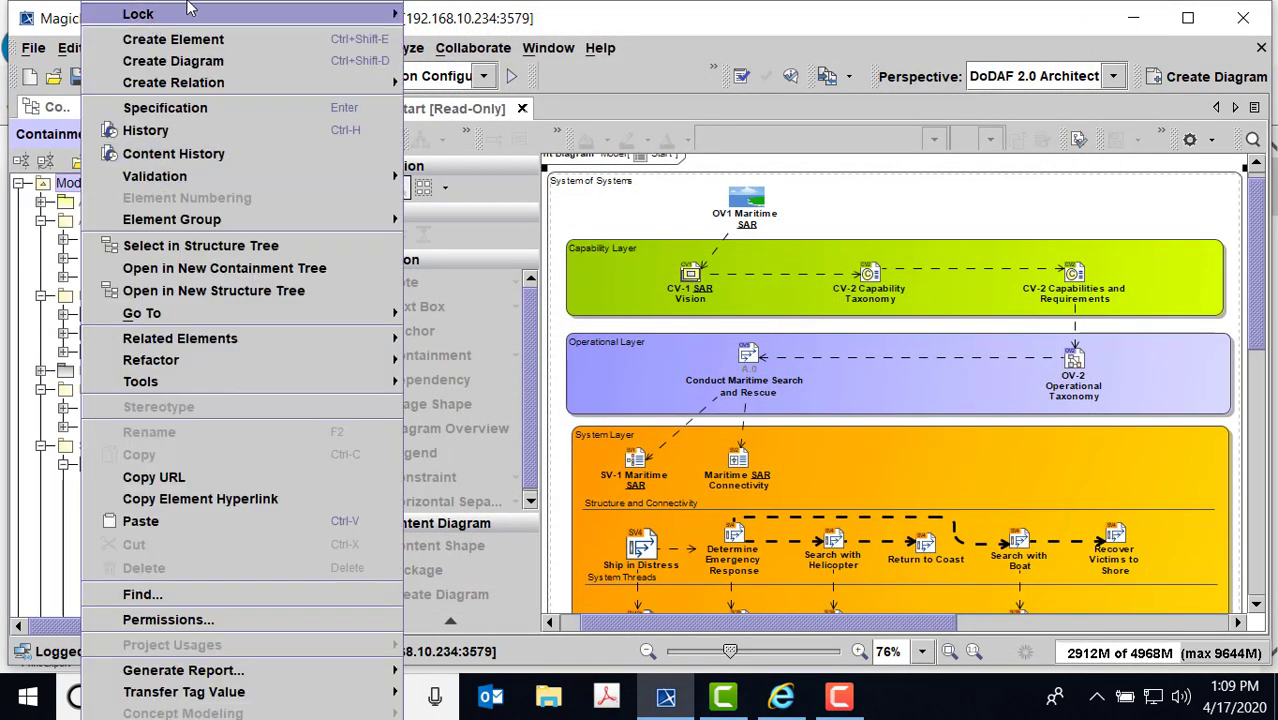
{"action": "mouse_move", "coordinate": [190, 13]}
{"action": "left_click", "coordinate": [505, 34]}
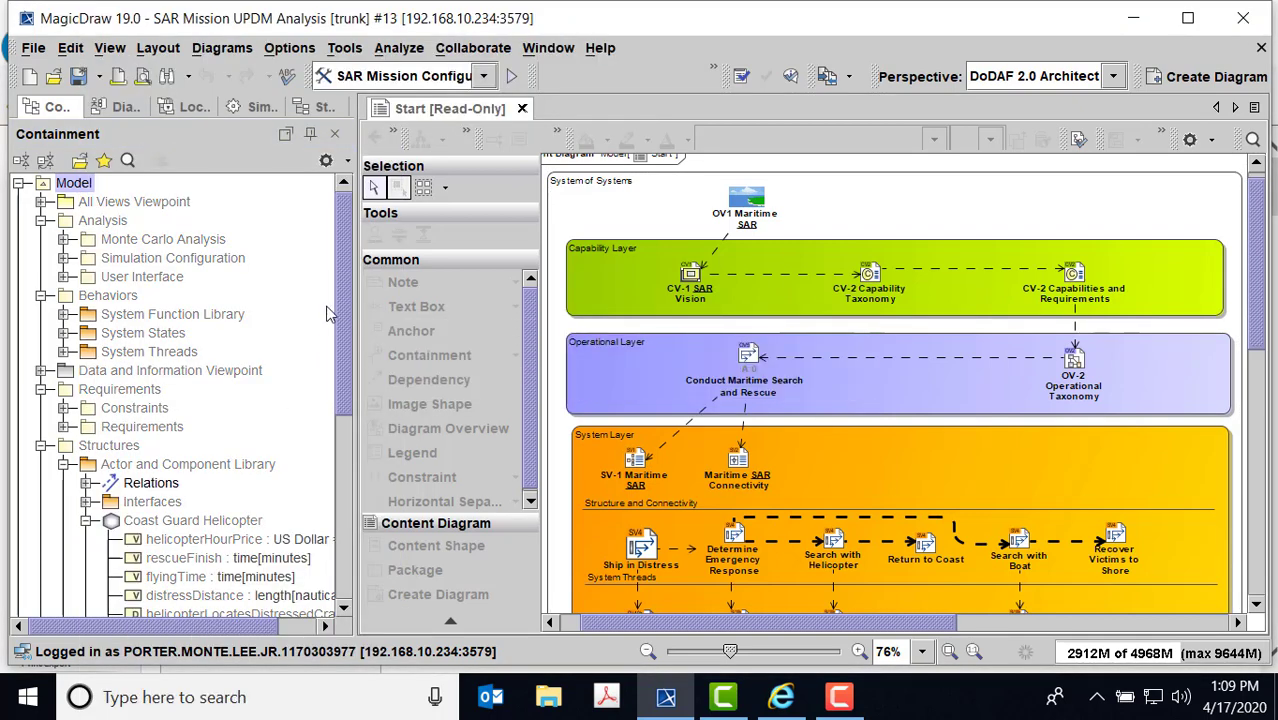
- Open the stereotype selection list in the specification of the Coast Guard Helicopter's helicopterLocatesDistressedCraft value property, and close the specification without changing it
{"action": "scroll", "coordinate": [352, 365], "scroll_direction": "down", "scroll_amount": 1}
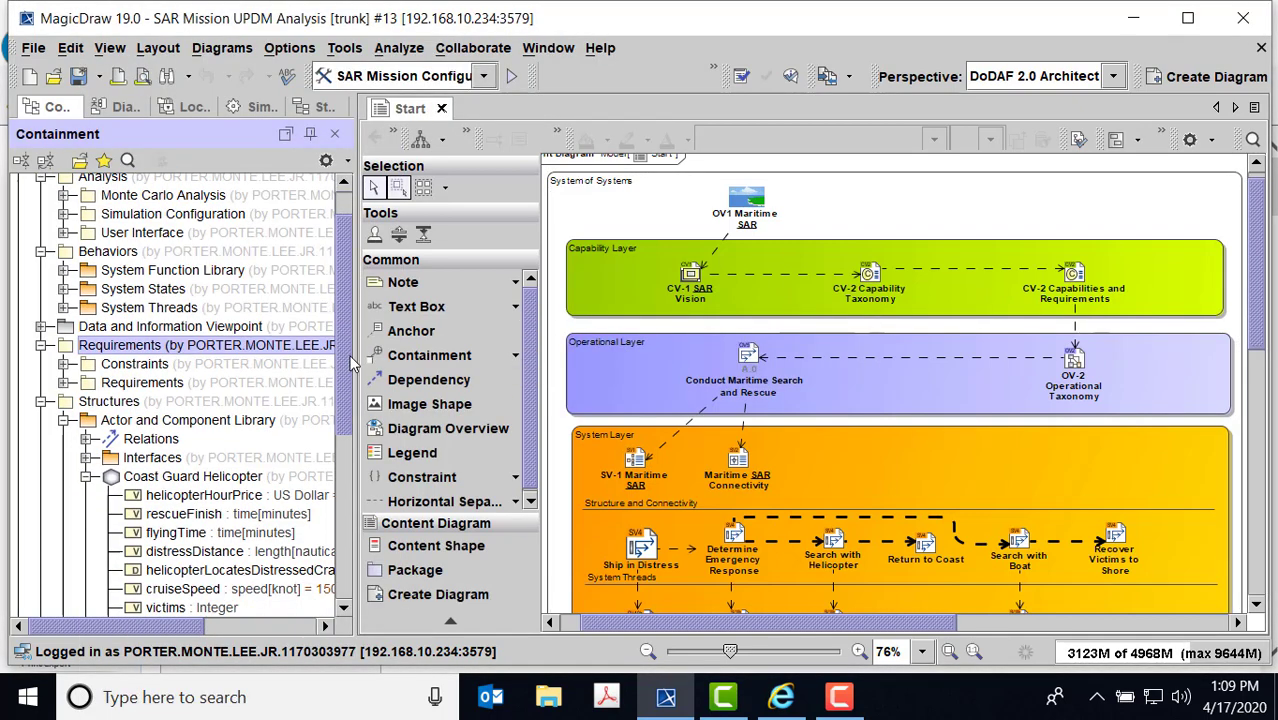
{"action": "scroll", "coordinate": [350, 370], "scroll_direction": "down", "scroll_amount": 4}
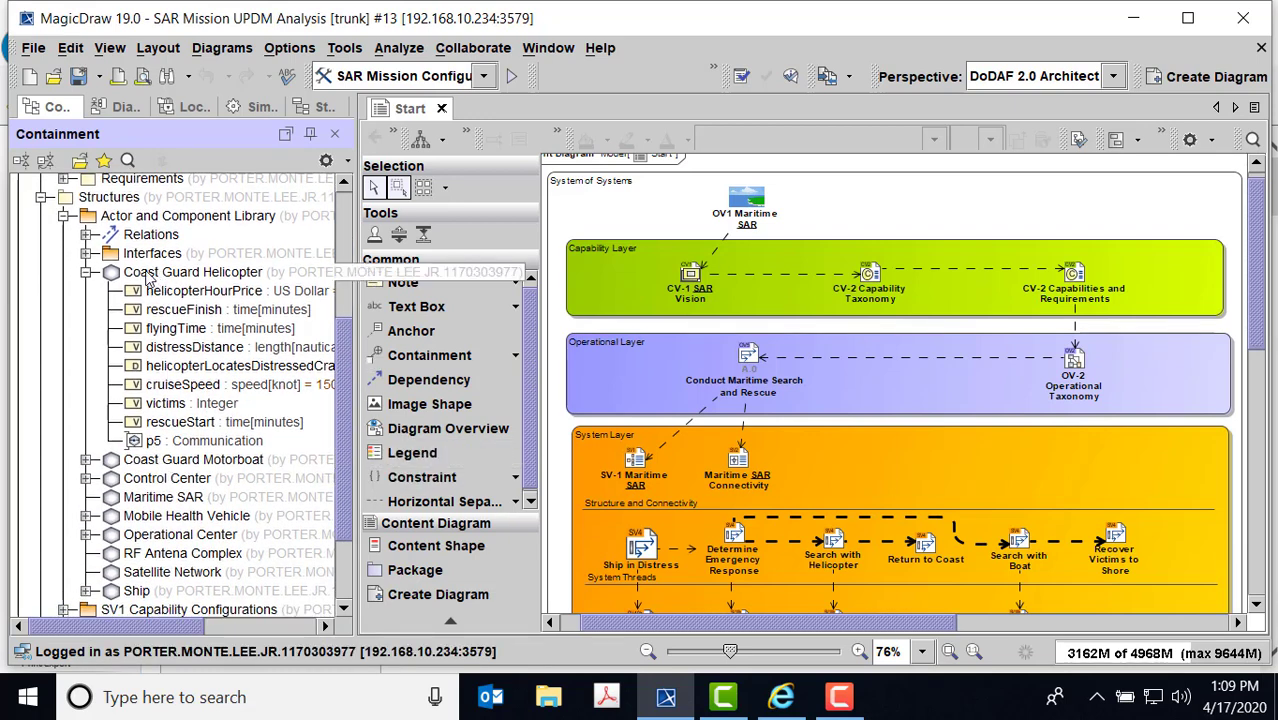
{"action": "left_click", "coordinate": [163, 365]}
{"action": "right_click", "coordinate": [161, 366]}
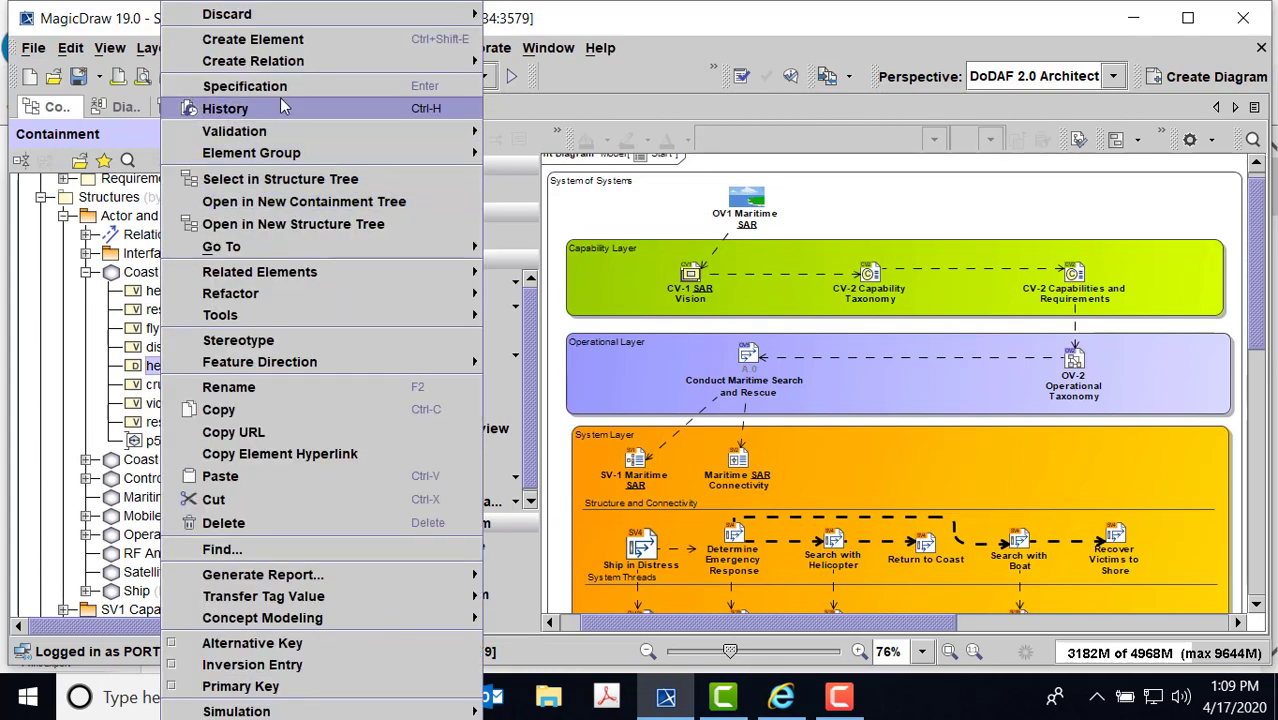
{"action": "left_click", "coordinate": [240, 86]}
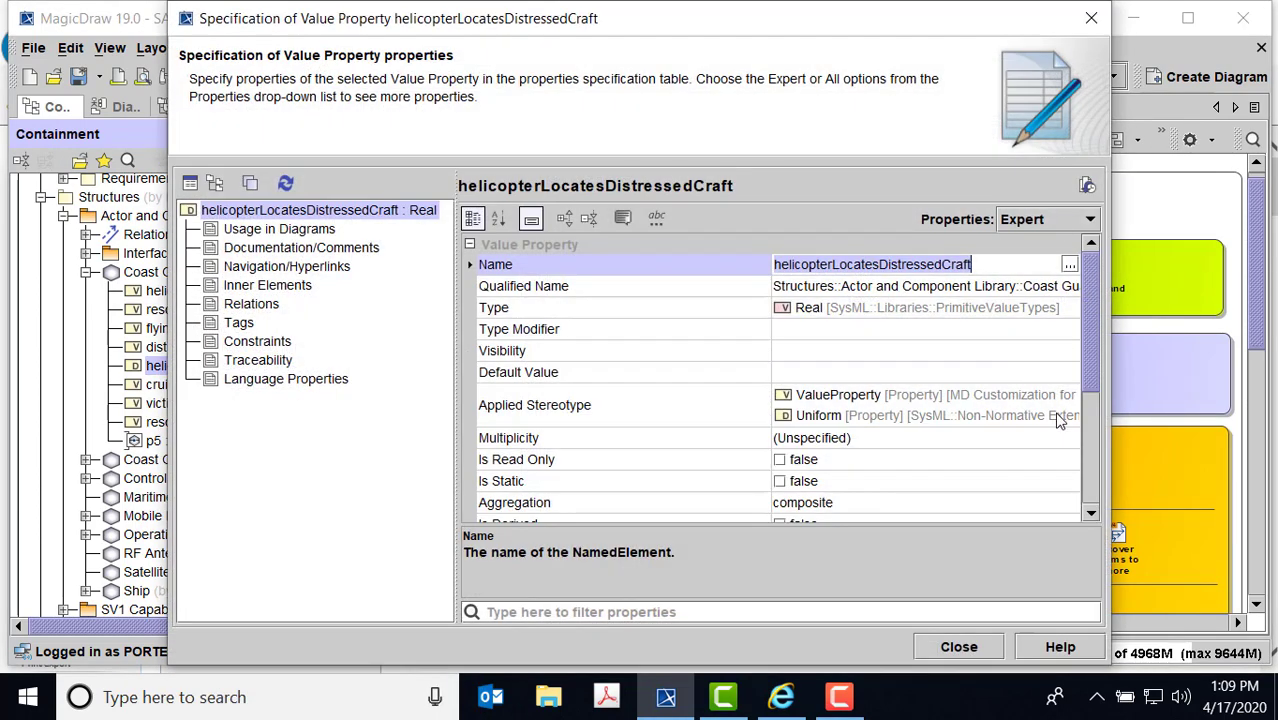
{"action": "left_click", "coordinate": [1060, 420]}
{"action": "left_click", "coordinate": [1071, 316]}
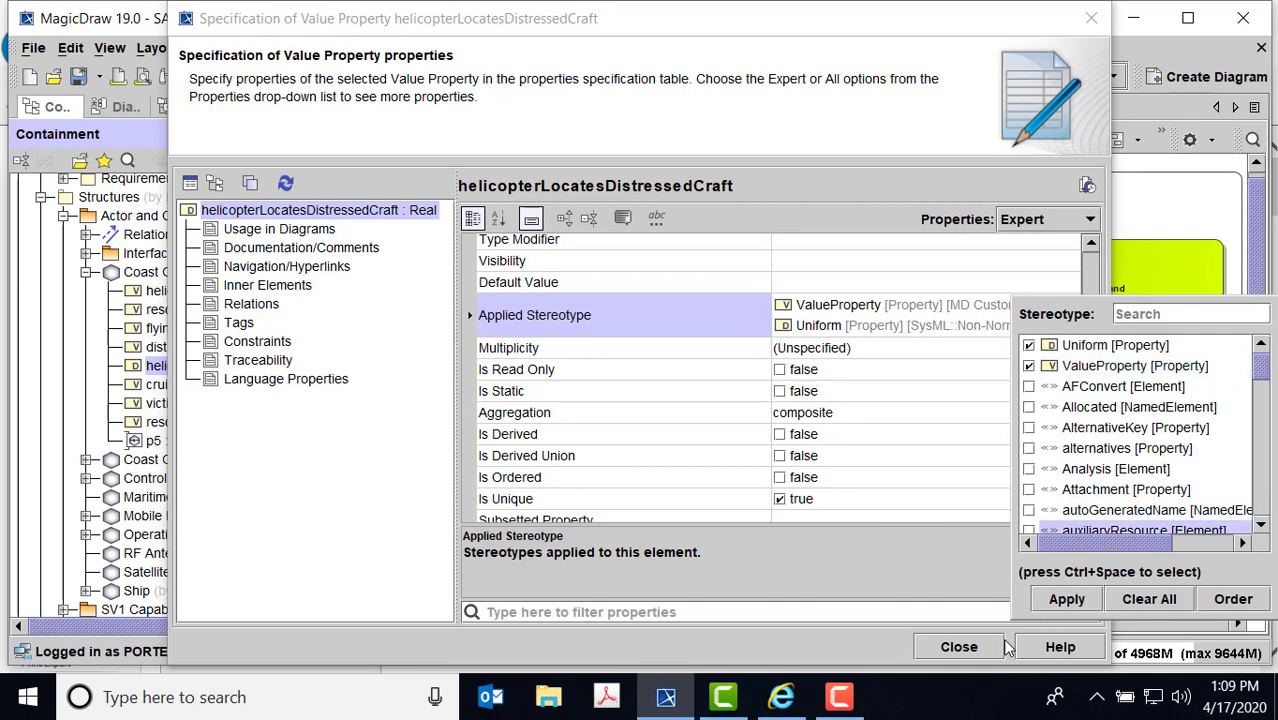
{"action": "left_click", "coordinate": [958, 647]}
{"action": "left_click", "coordinate": [958, 647]}
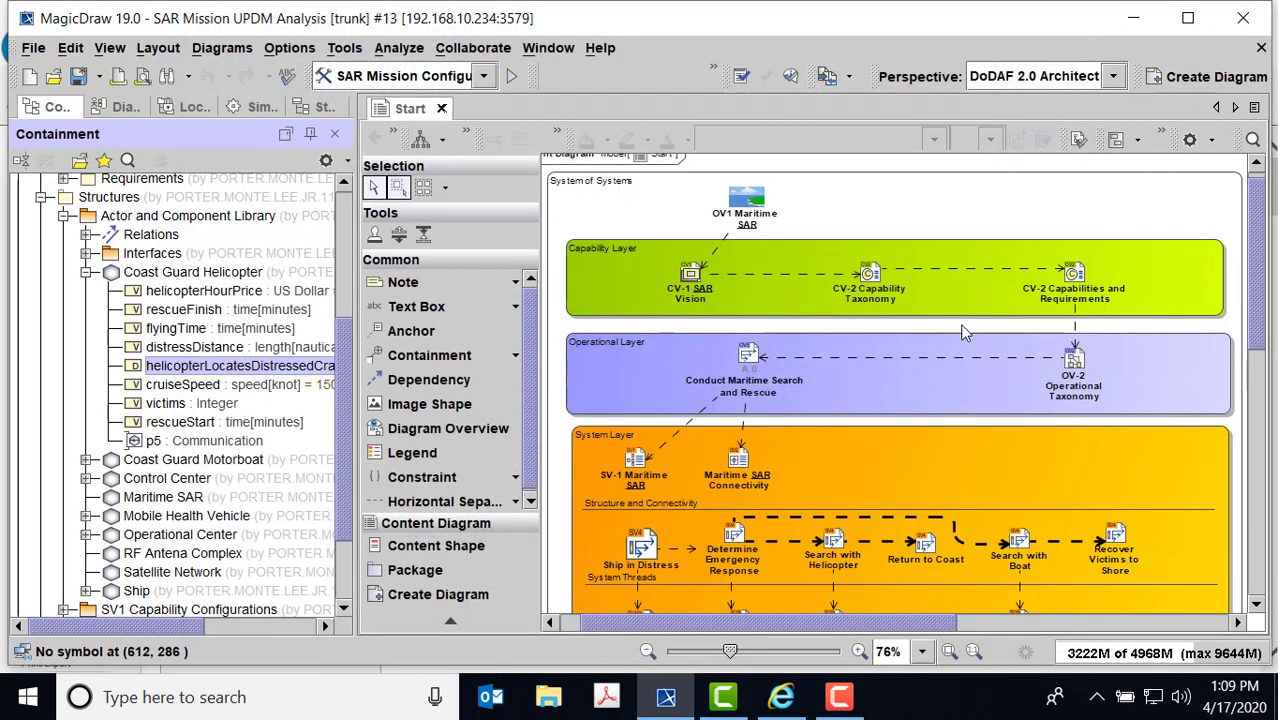
- Check the Max and Min properties in the helicopterLocatesDistressedCraft specification, and close it
{"action": "right_click", "coordinate": [238, 367]}
{"action": "left_click", "coordinate": [320, 87]}
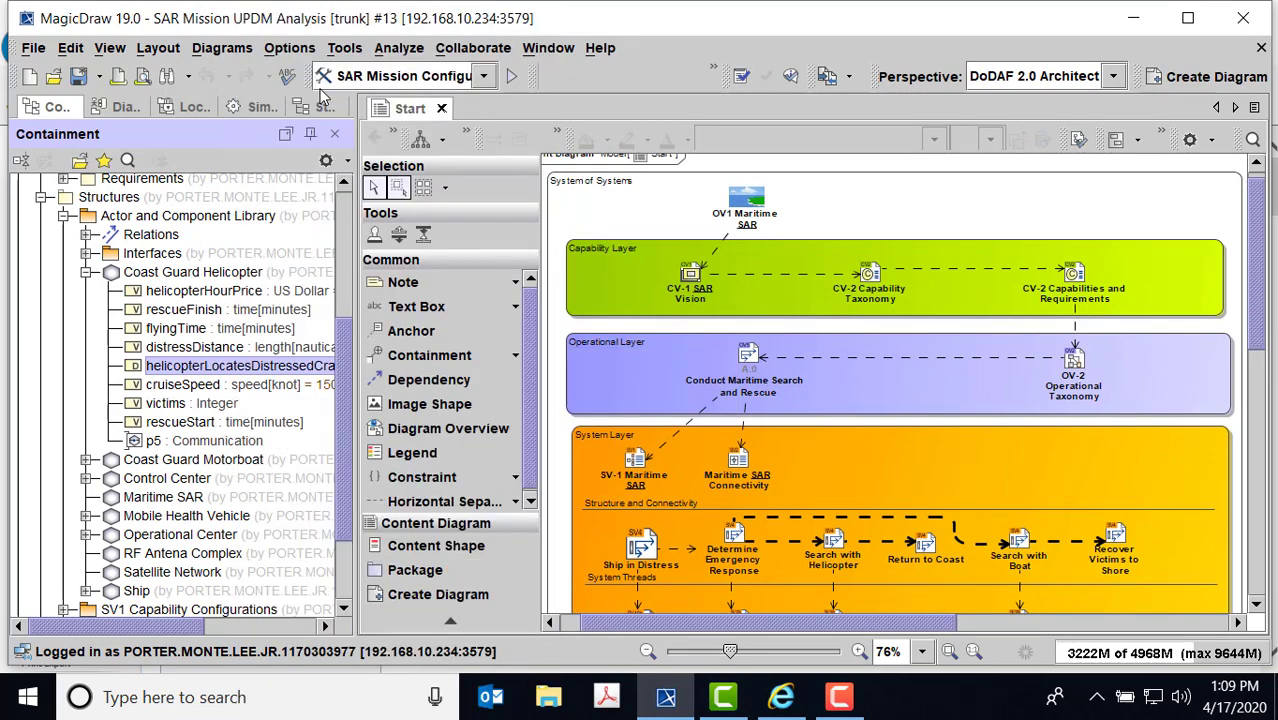
{"action": "left_click_drag", "start_coordinate": [1096, 360], "coordinate": [1107, 492]}
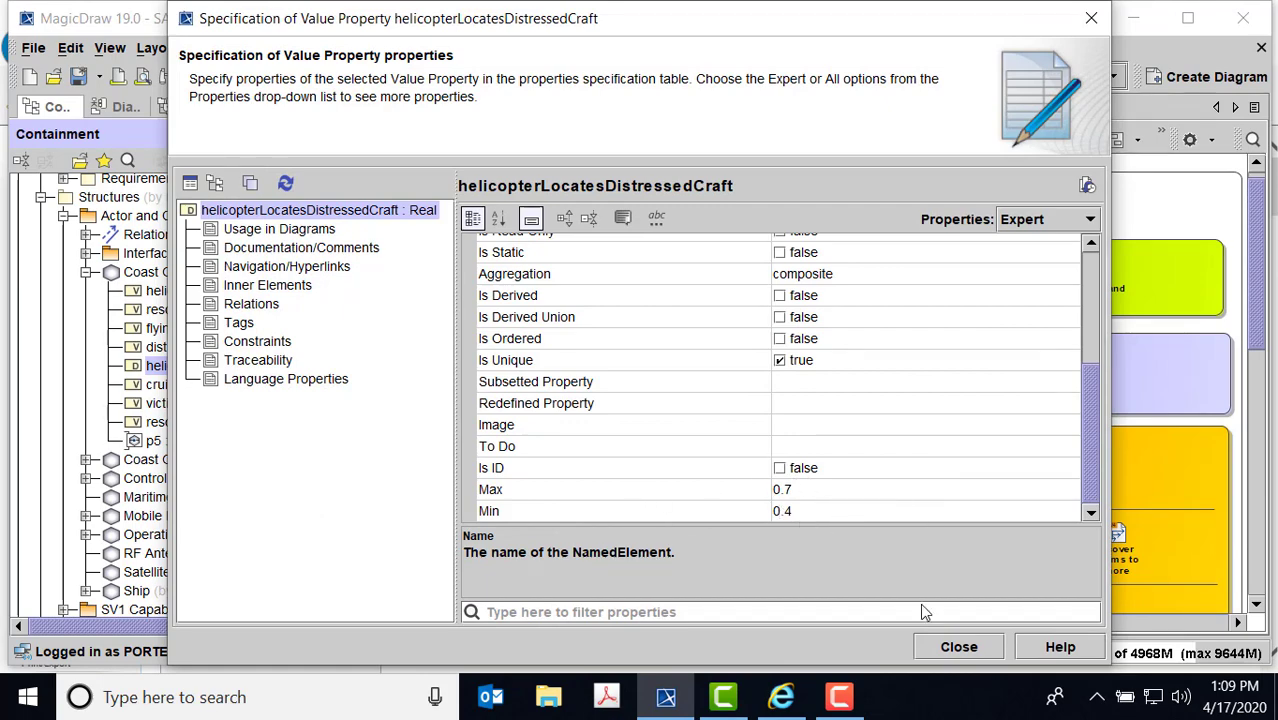
{"action": "left_click", "coordinate": [958, 647]}
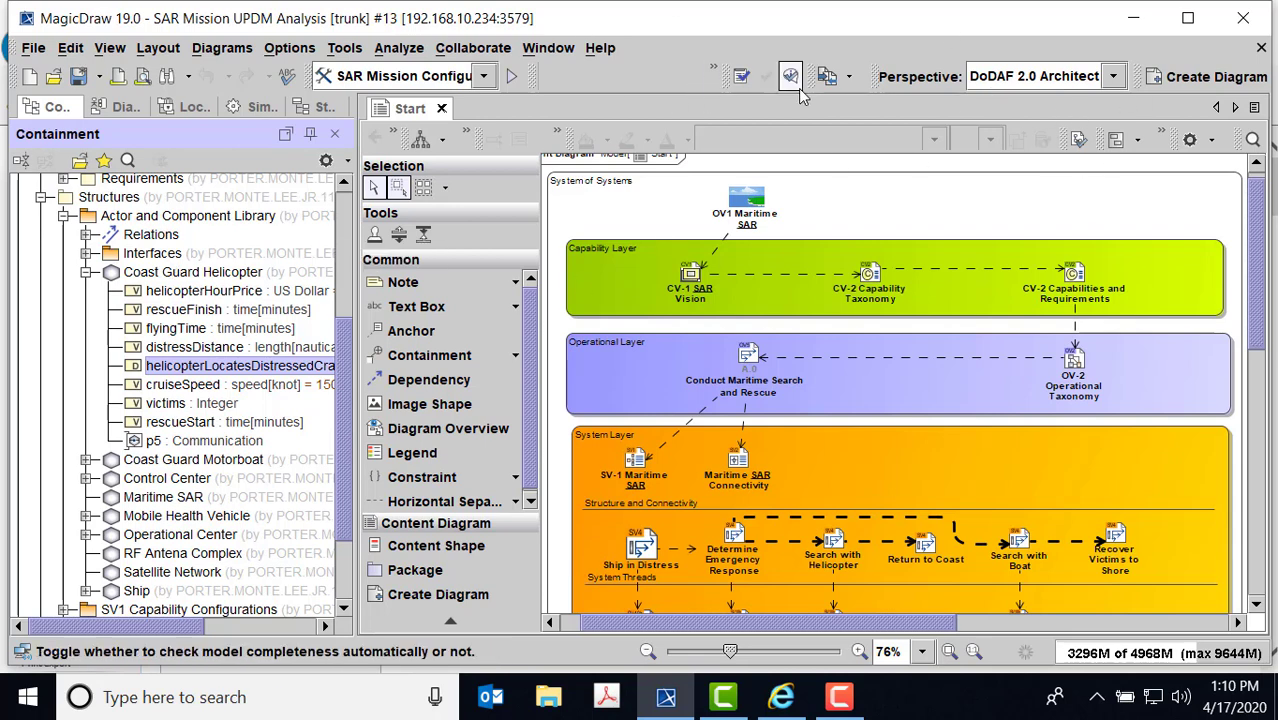
- Switch to the Untitled1 project and hide the auxiliary resources in its containment tree
{"action": "left_click", "coordinate": [848, 76]}
{"action": "left_click", "coordinate": [845, 105]}
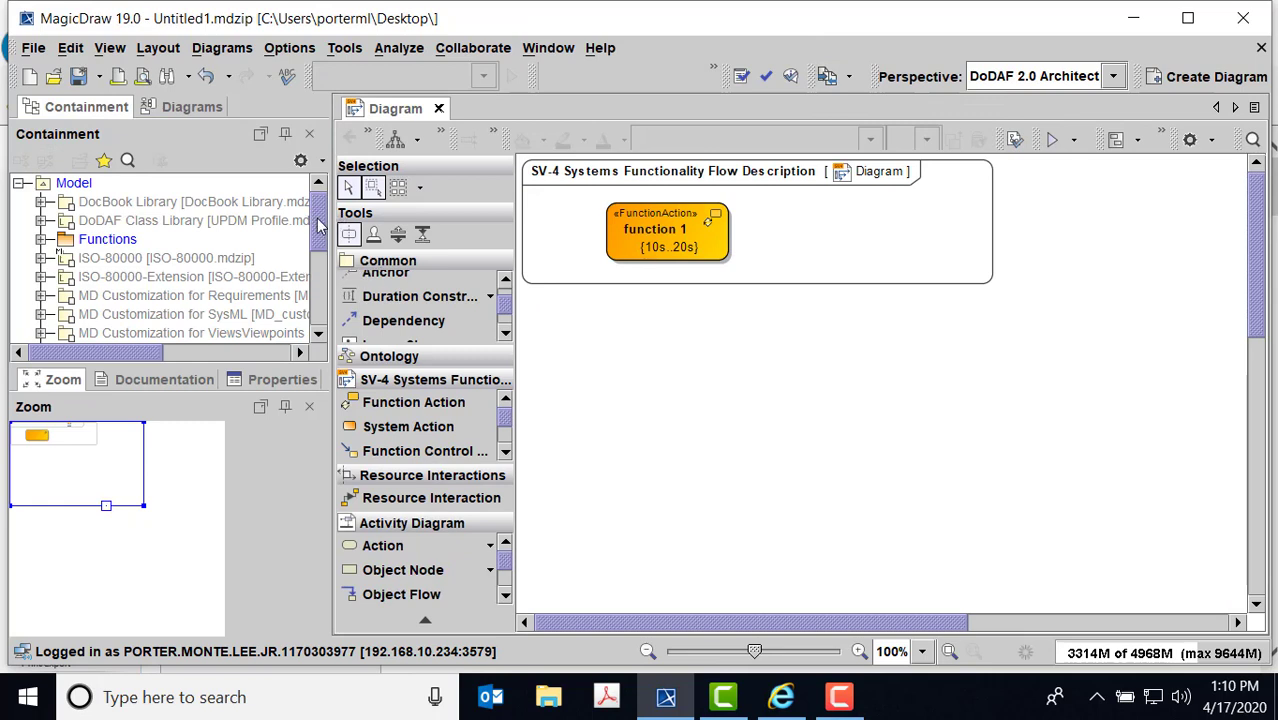
{"action": "left_click_drag", "start_coordinate": [322, 226], "coordinate": [337, 263]}
{"action": "scroll", "coordinate": [143, 250], "scroll_direction": "down", "scroll_amount": 2}
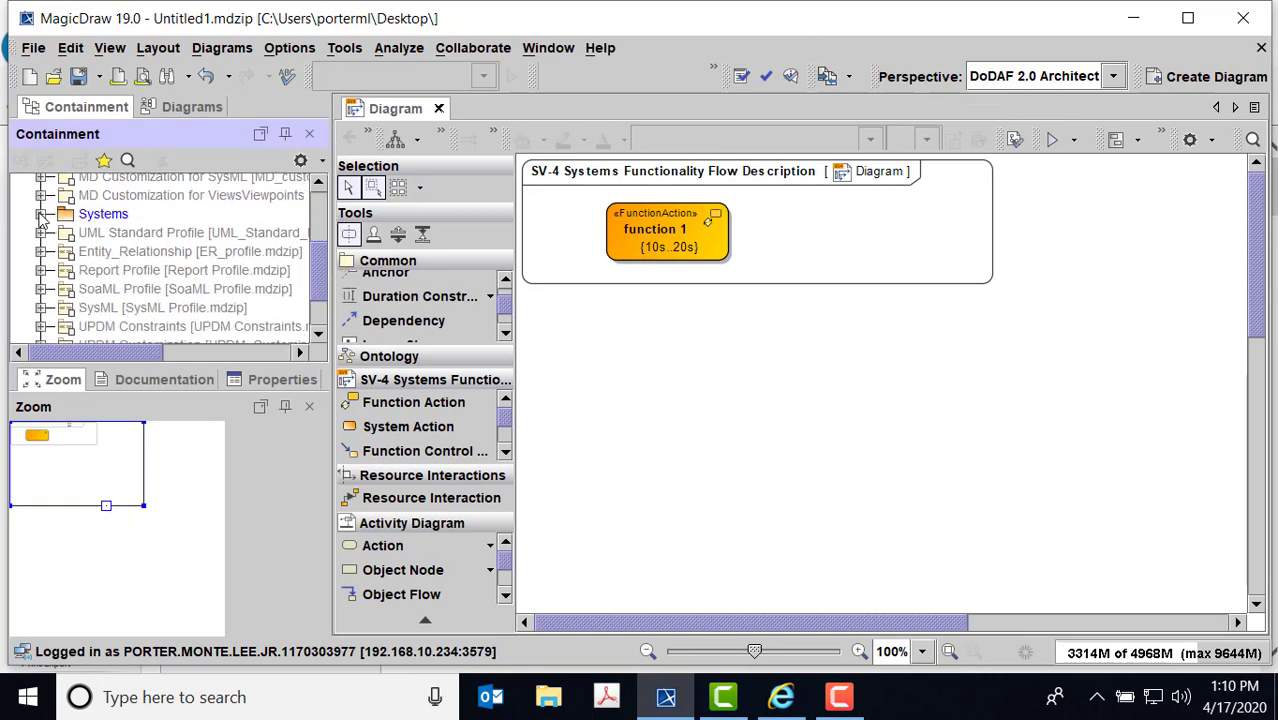
{"action": "left_click", "coordinate": [305, 161]}
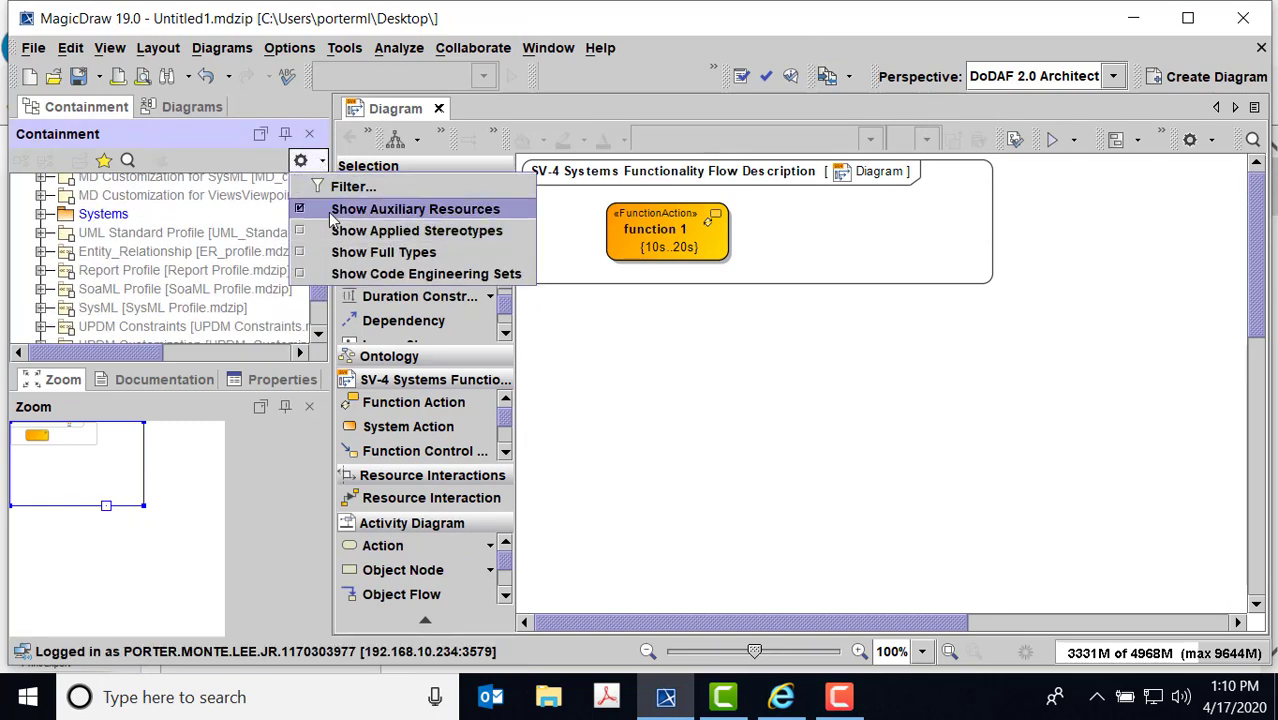
{"action": "left_click", "coordinate": [333, 210]}
- Add a value property named "property 2" to the My system element in the Systems package
{"action": "left_click", "coordinate": [40, 220]}
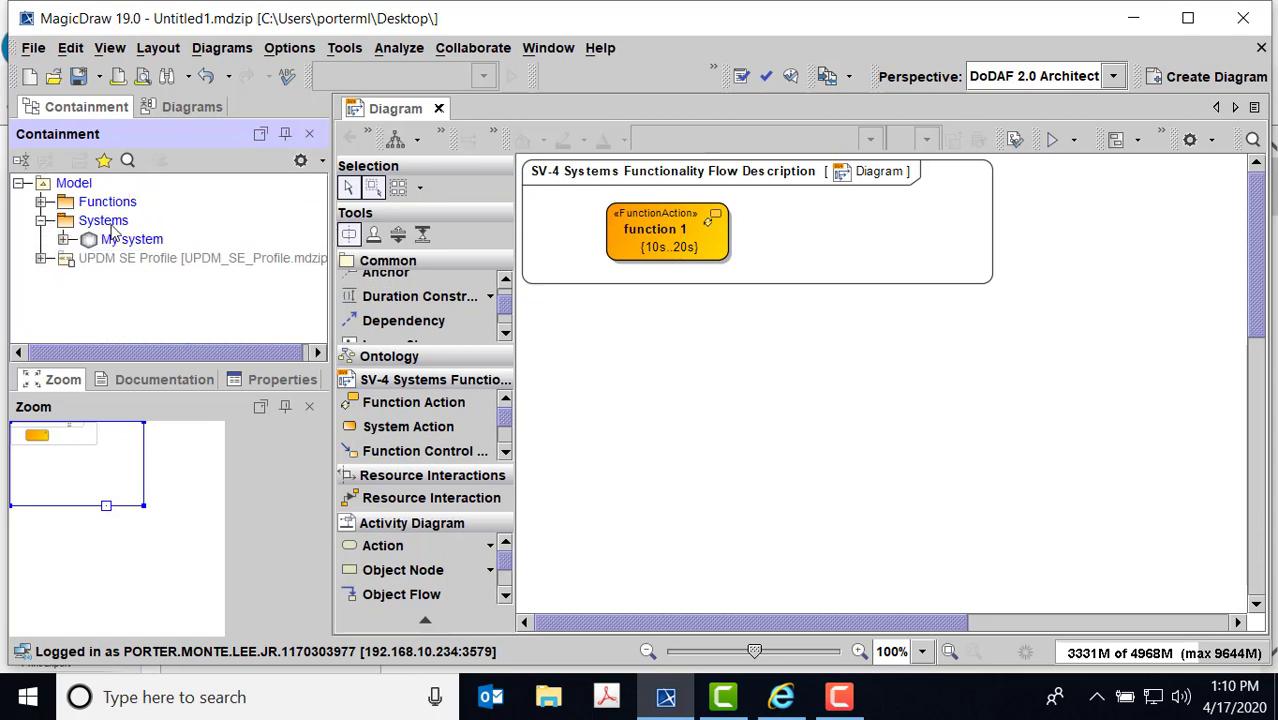
{"action": "left_click", "coordinate": [62, 240]}
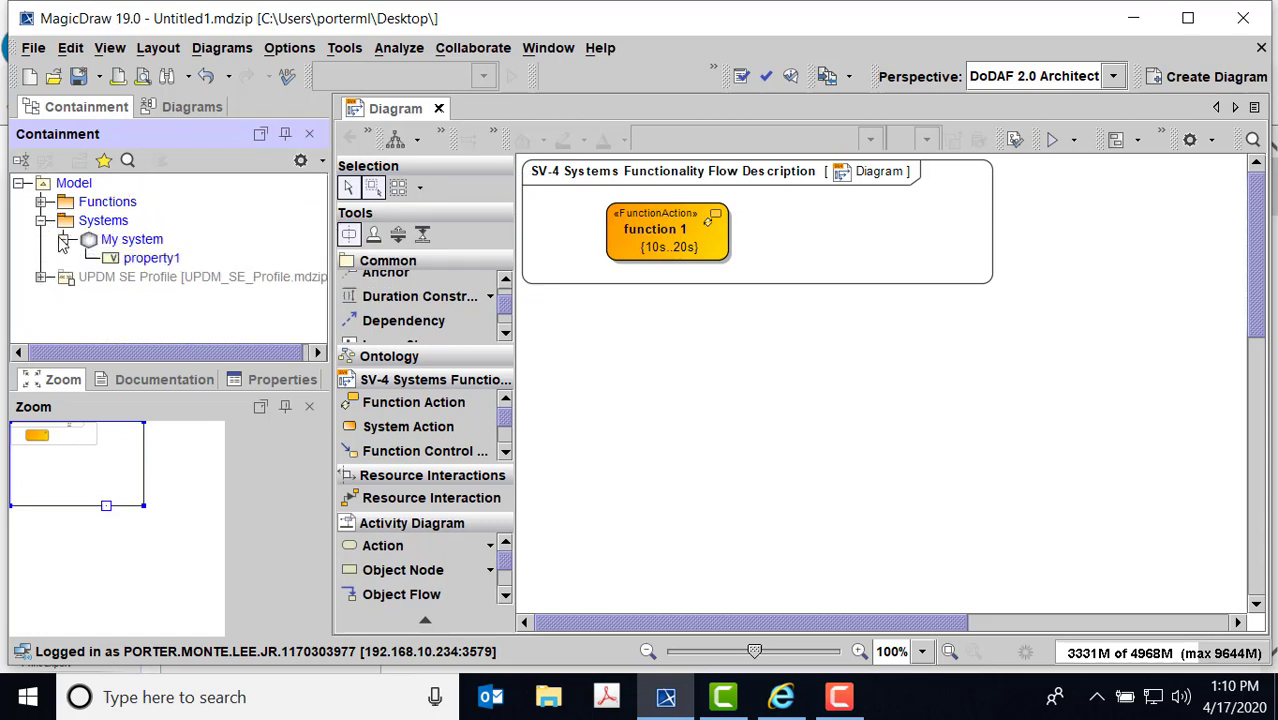
{"action": "left_click", "coordinate": [146, 242]}
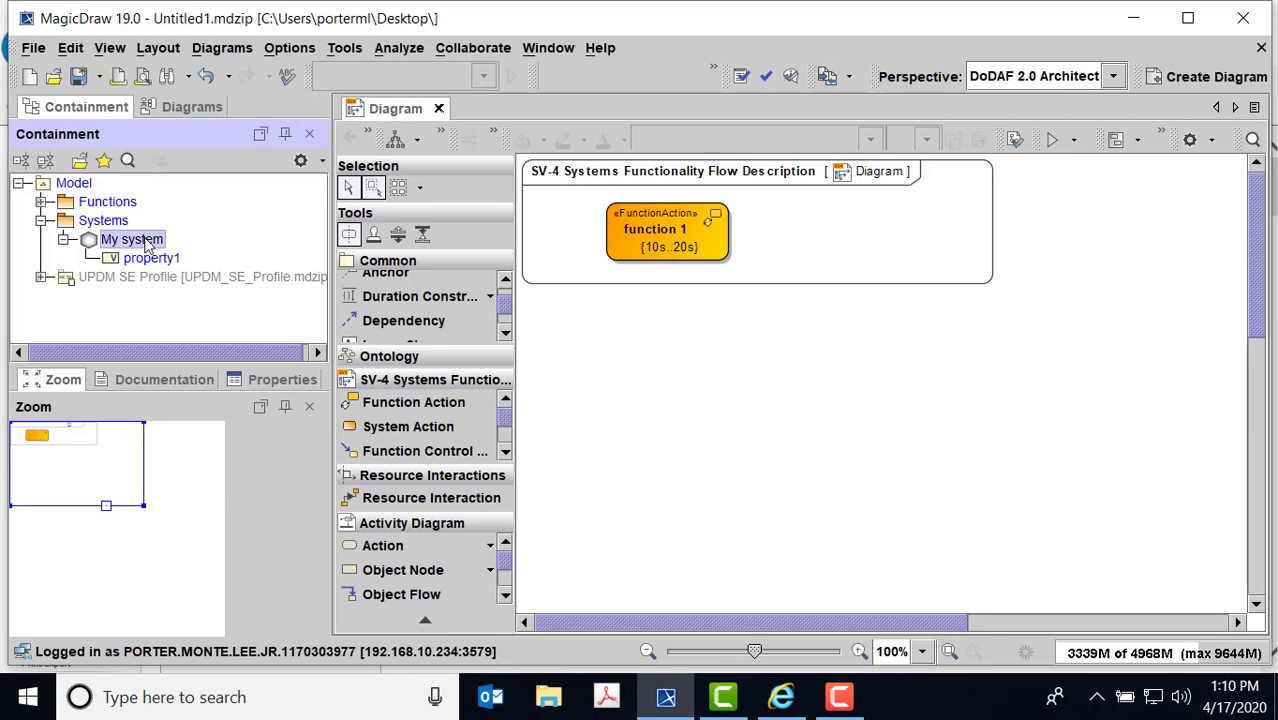
{"action": "right_click", "coordinate": [146, 242]}
{"action": "left_click", "coordinate": [255, 105]}
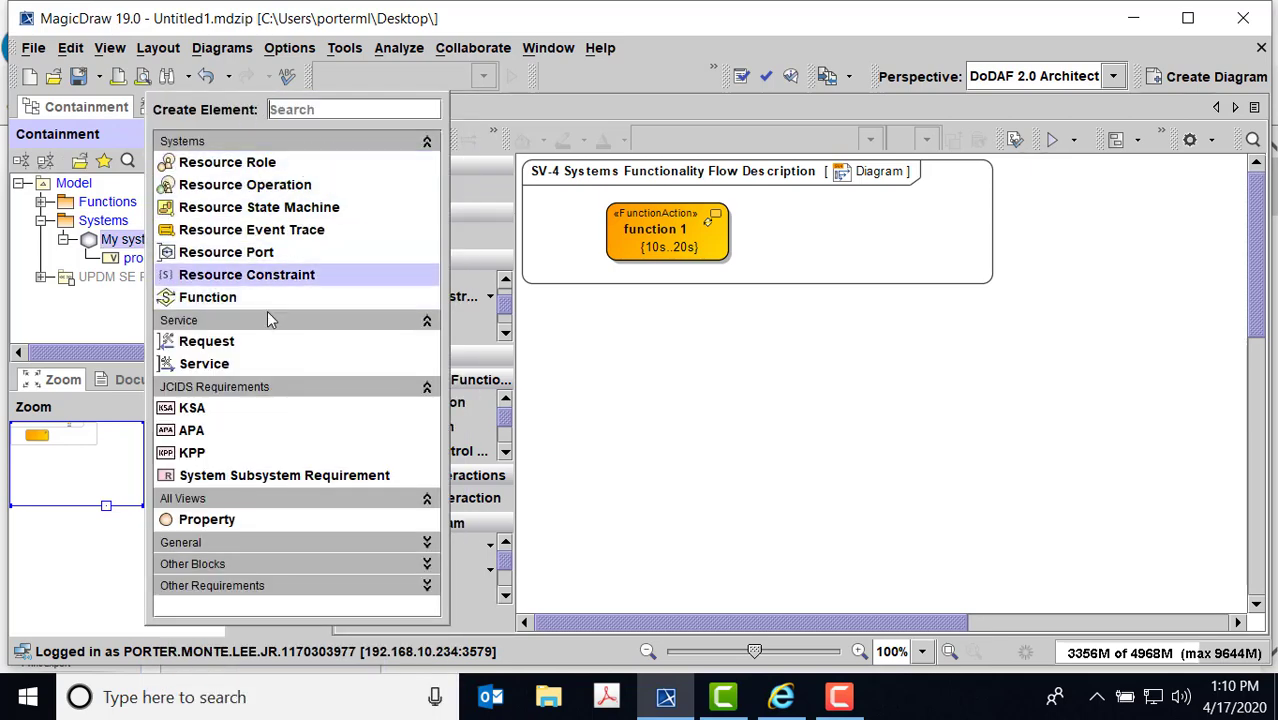
{"action": "left_click", "coordinate": [422, 542]}
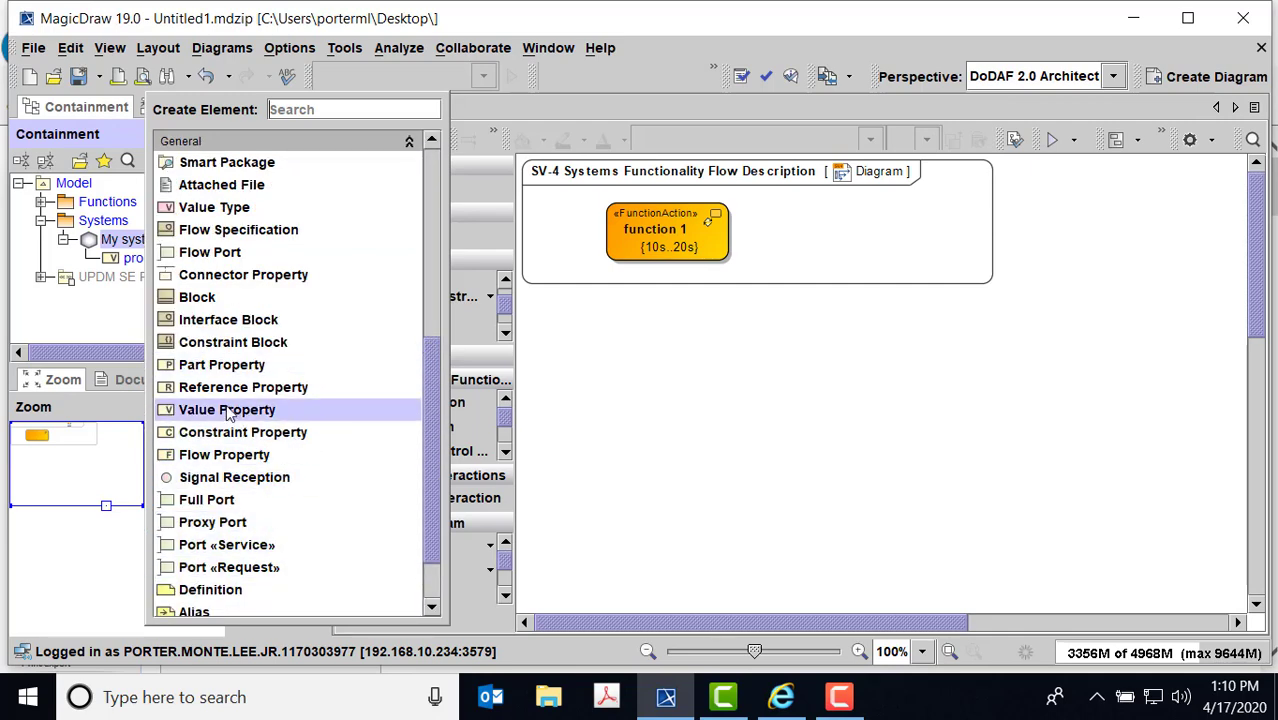
{"action": "left_click", "coordinate": [227, 412]}
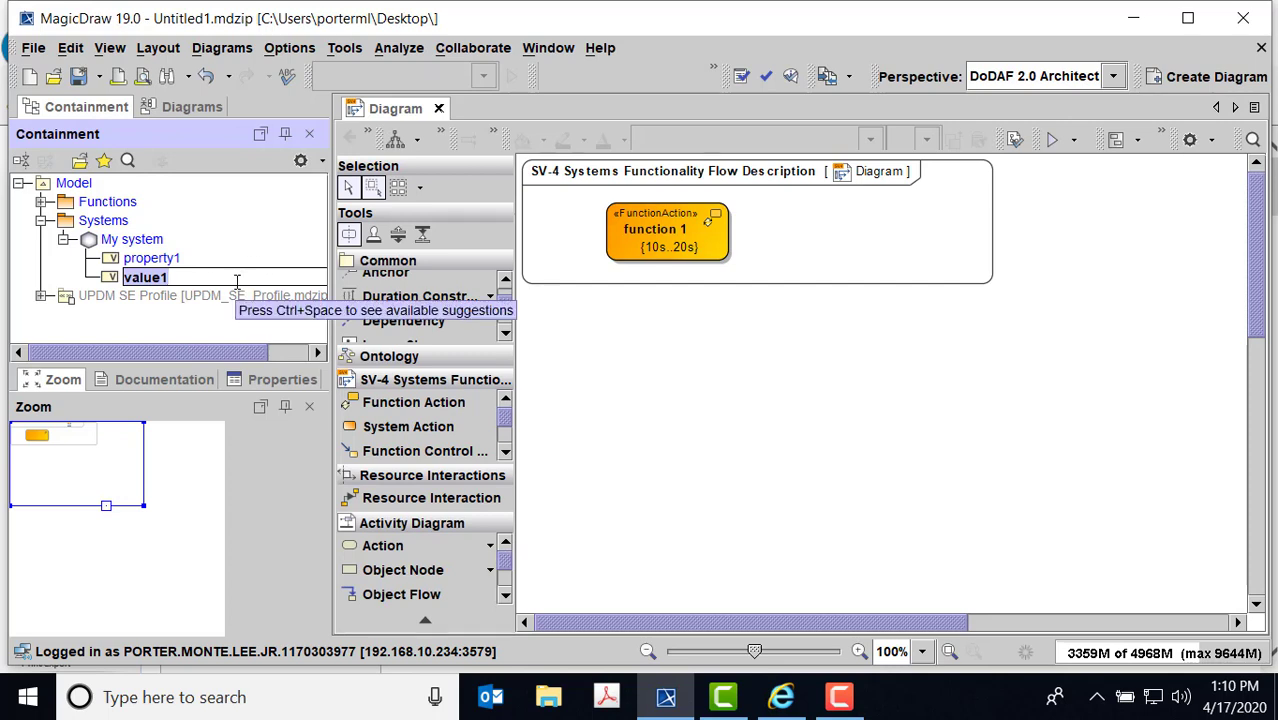
{"action": "type", "text": "property"}
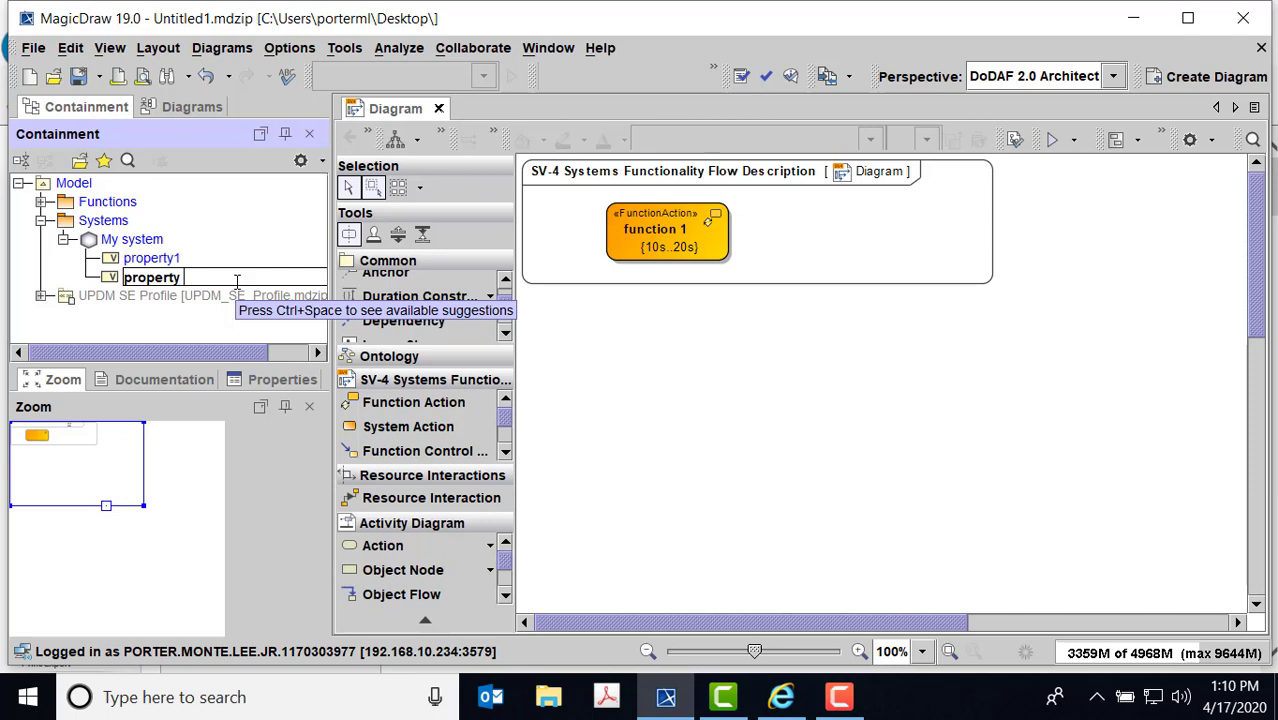
{"action": "type", "text": " 2"}
{"action": "key", "text": "Return"}
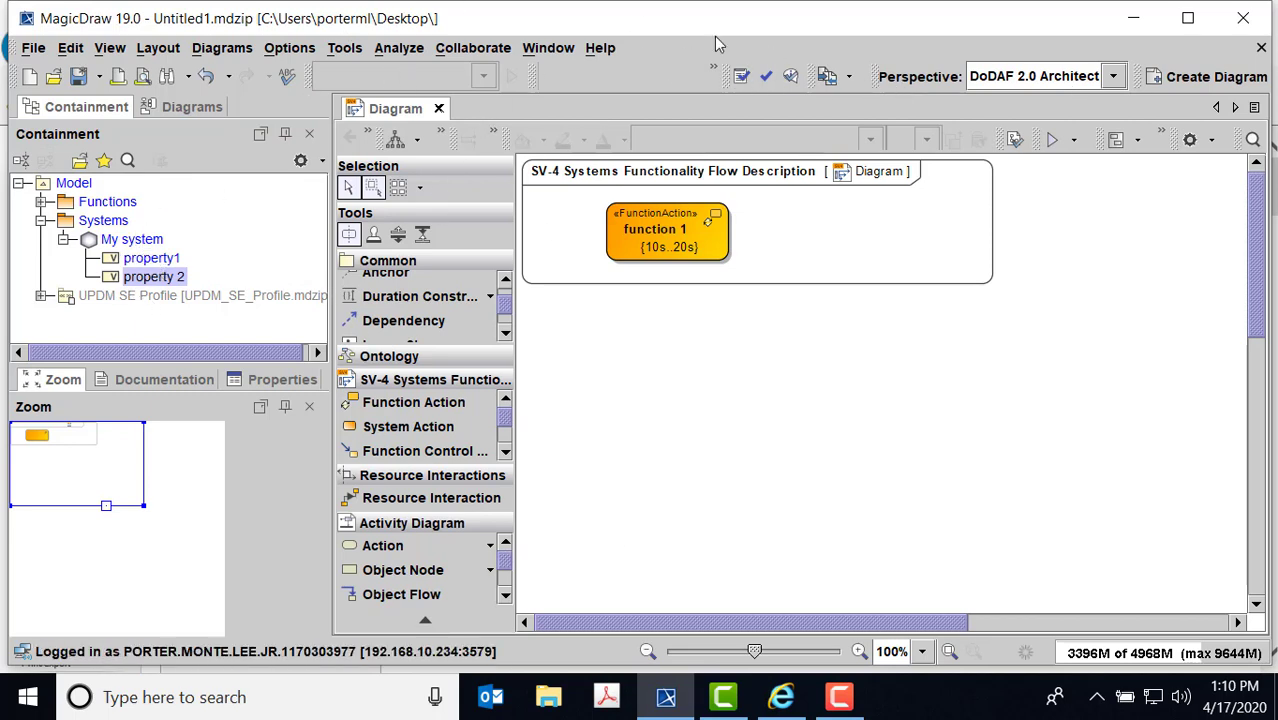
- Return to the SAR Mission UPDM Analysis project and review the Coast Guard Helicopter's properties in the Actor and Component Library
{"action": "left_click", "coordinate": [830, 80]}
{"action": "left_click", "coordinate": [843, 126]}
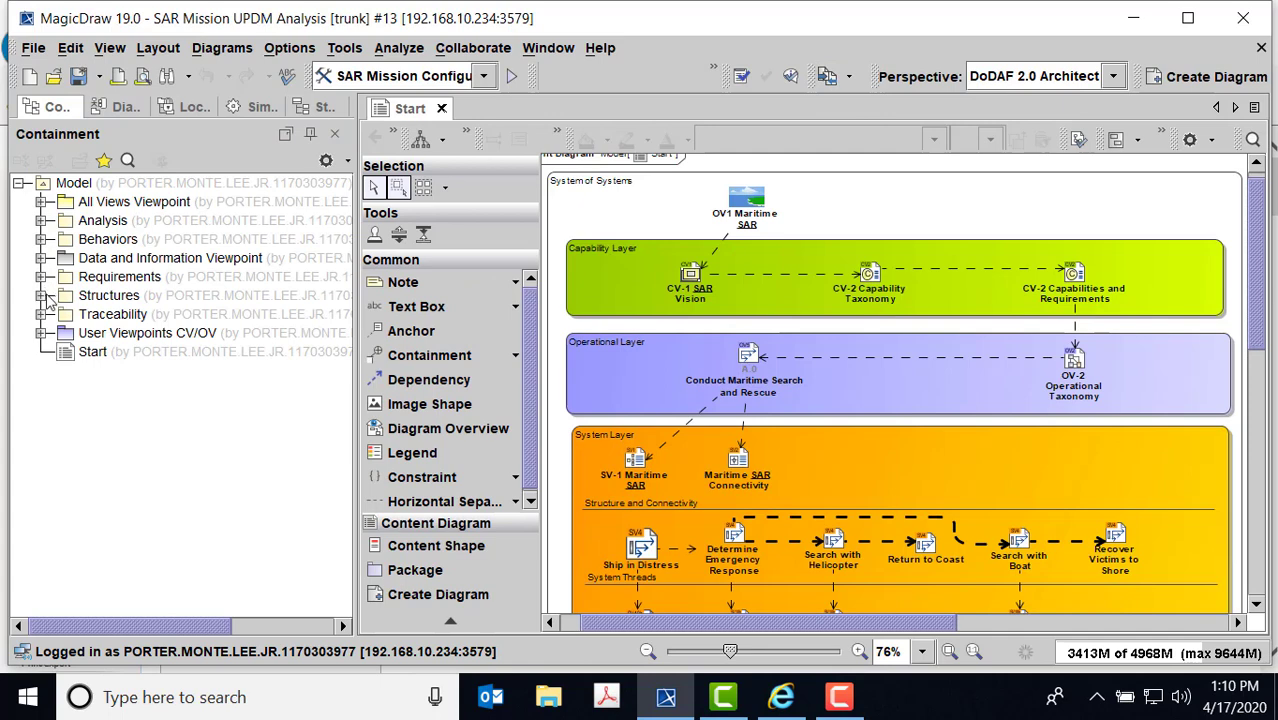
{"action": "left_click", "coordinate": [42, 296]}
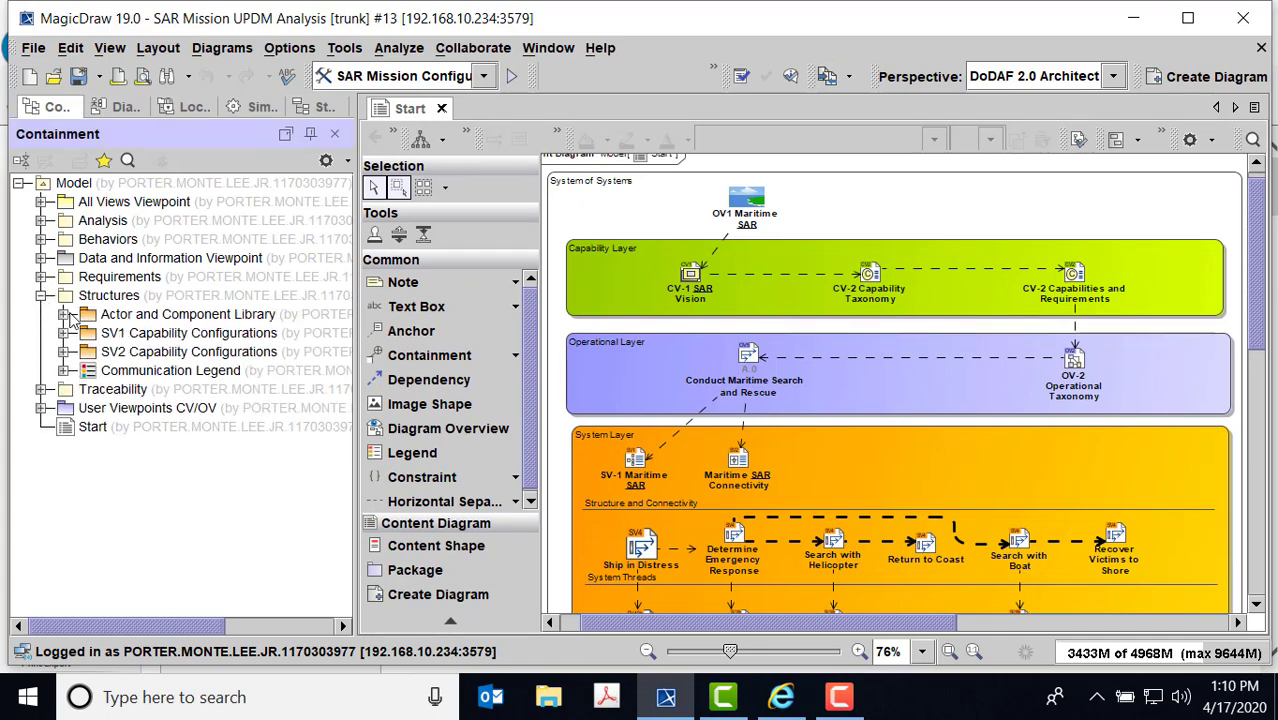
{"action": "left_click", "coordinate": [64, 314]}
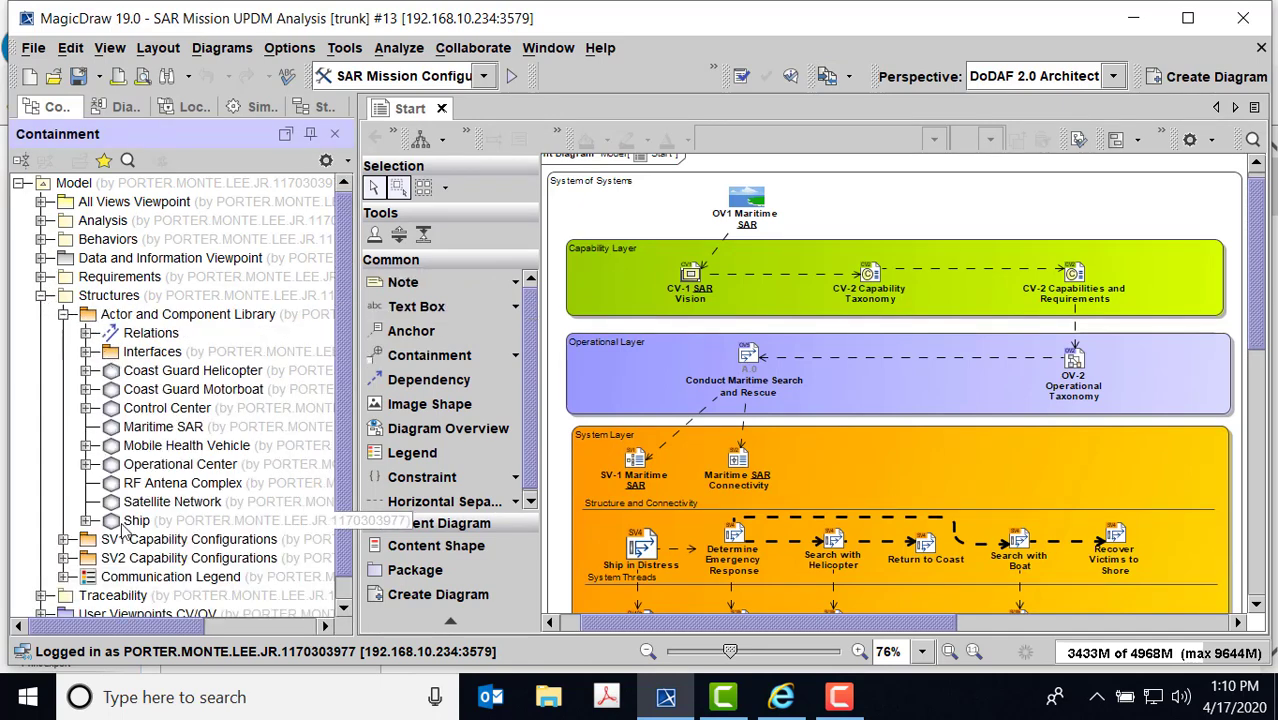
{"action": "left_click", "coordinate": [86, 370]}
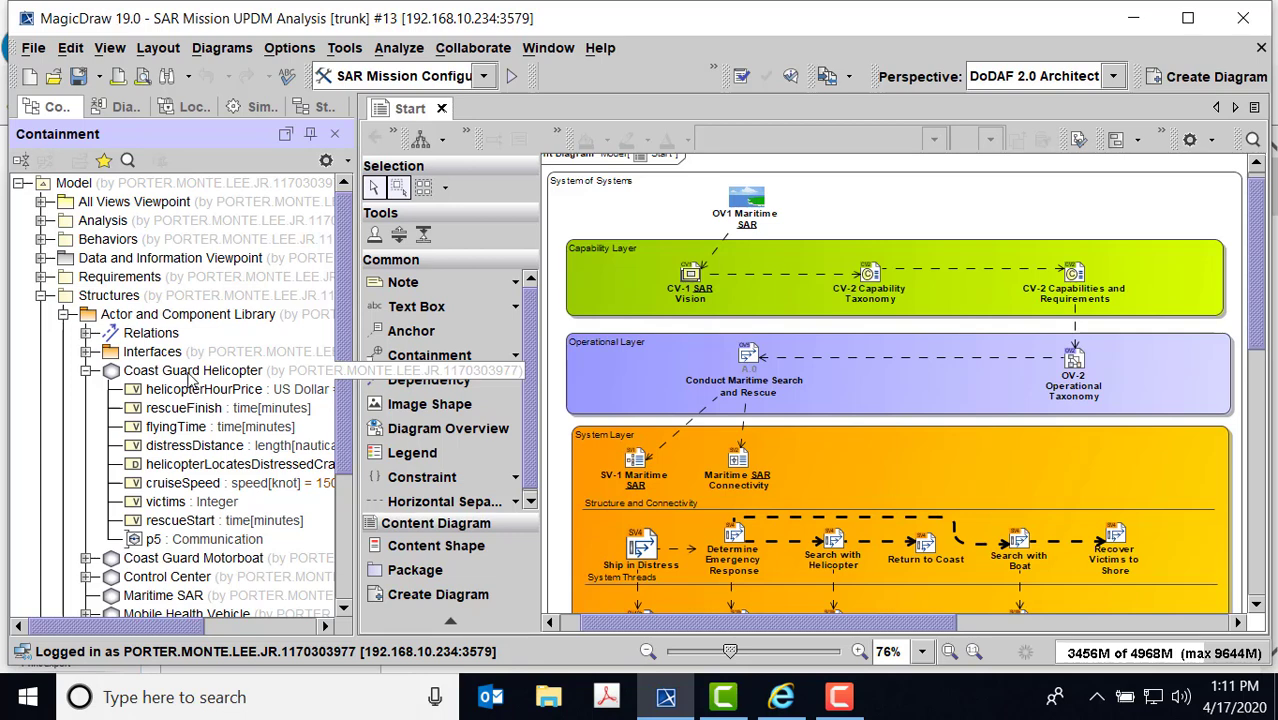
{"action": "left_click", "coordinate": [86, 370]}
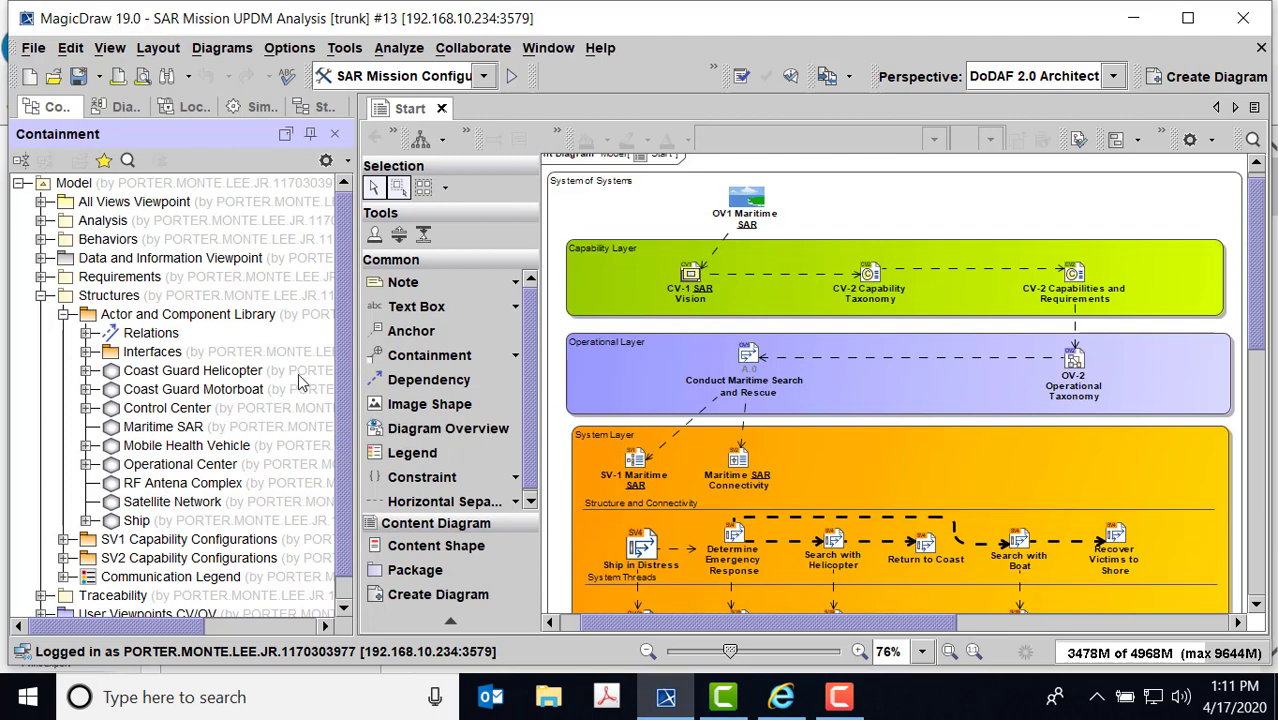
- Examine the generalization relations of the Coast Guard Helicopter in the SV2 Capability Configurations package
{"action": "scroll", "coordinate": [150, 540], "scroll_direction": "down", "scroll_amount": 1}
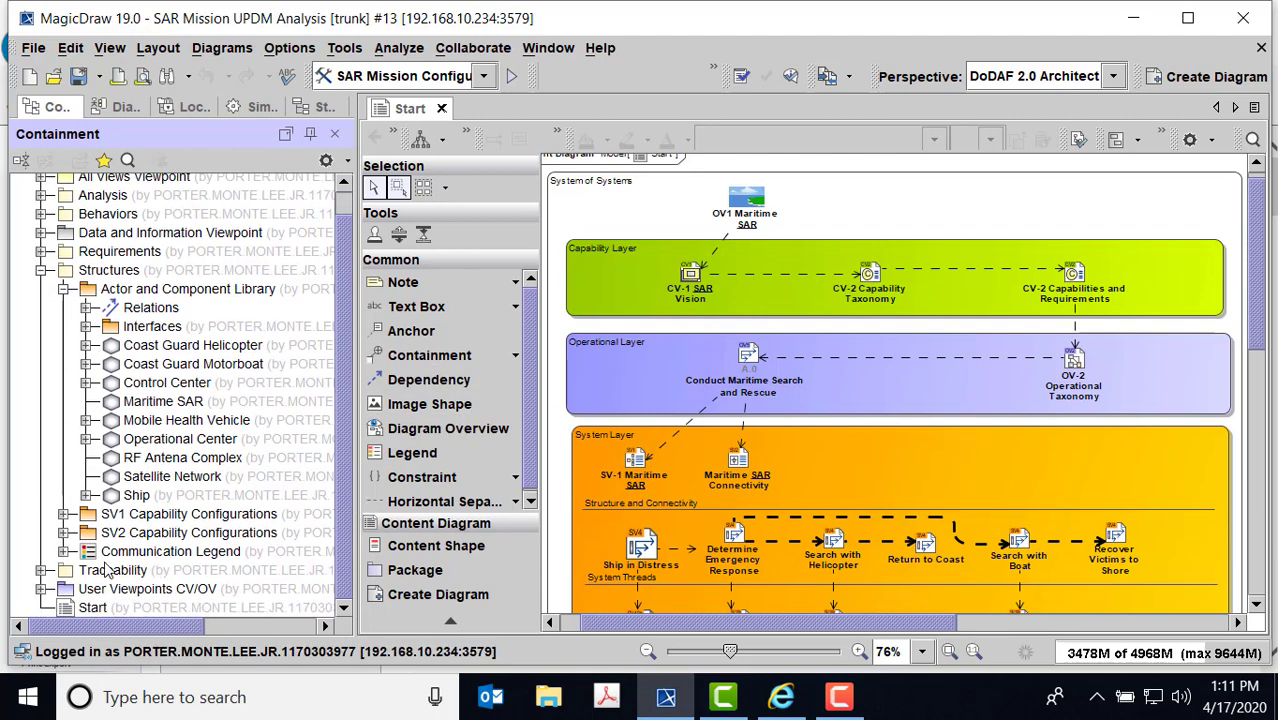
{"action": "left_click", "coordinate": [64, 533]}
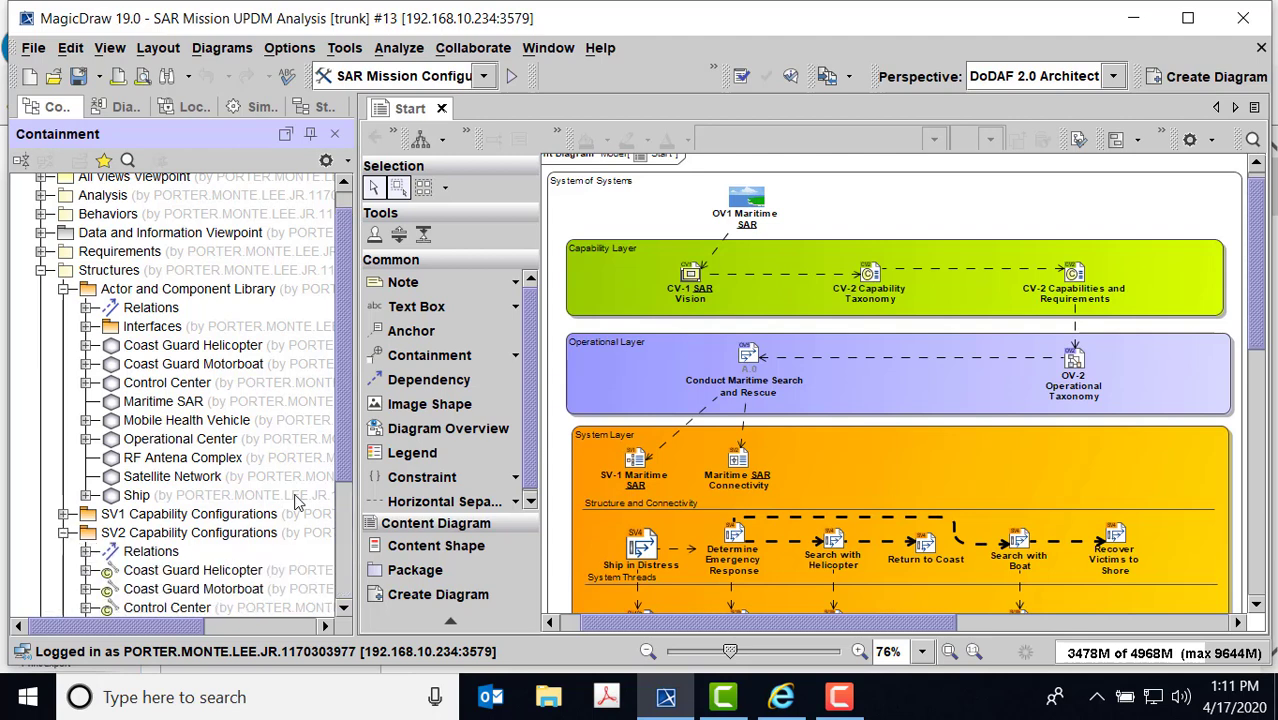
{"action": "scroll", "coordinate": [340, 365], "scroll_direction": "down", "scroll_amount": 3}
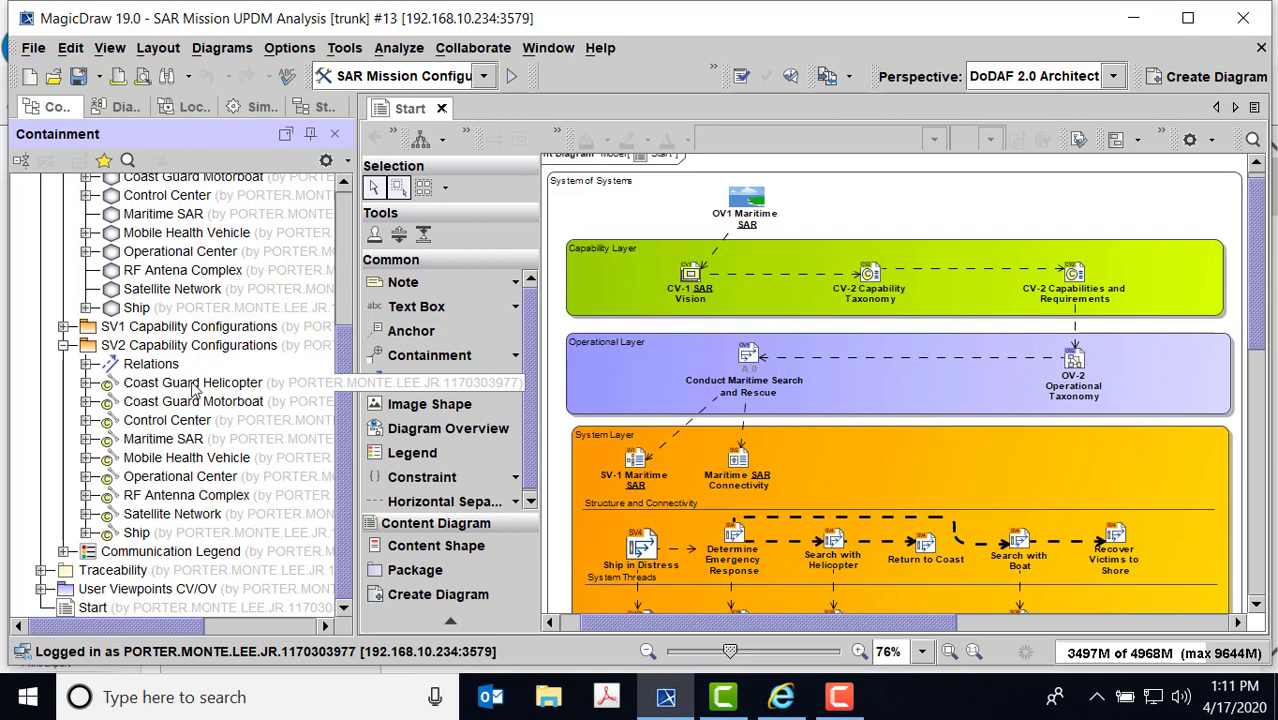
{"action": "left_click", "coordinate": [87, 383]}
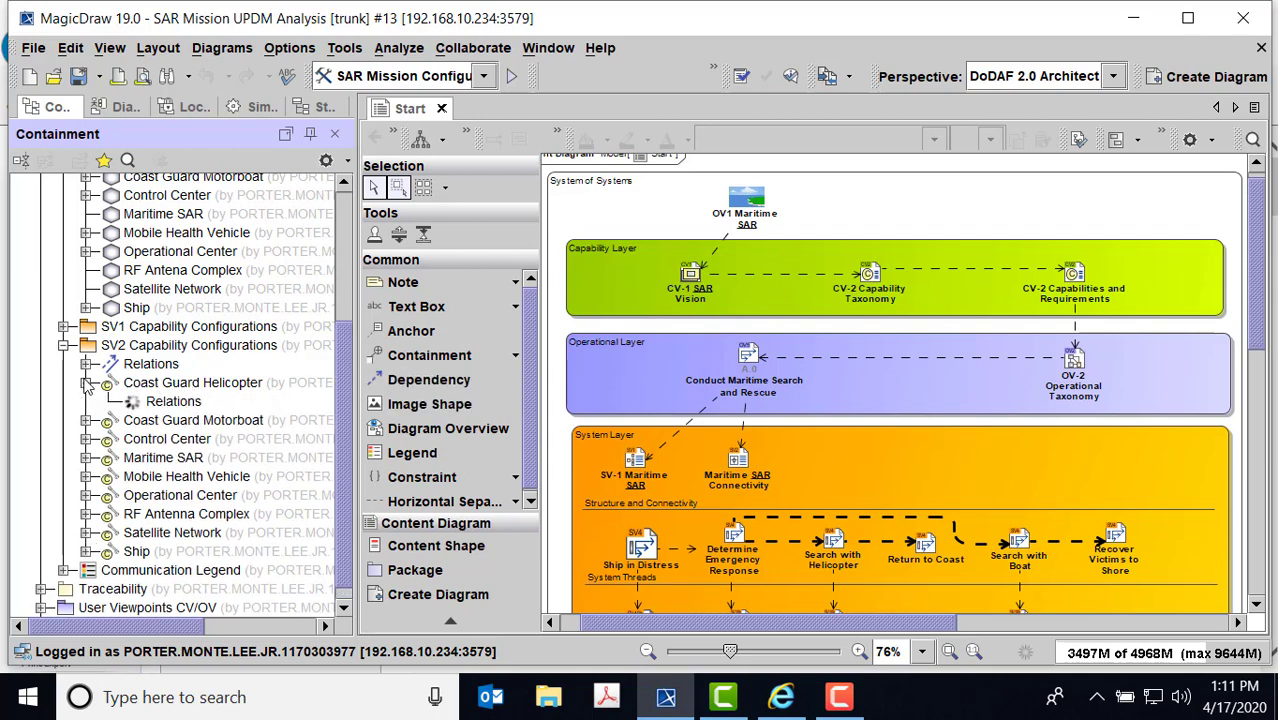
{"action": "left_click", "coordinate": [176, 388]}
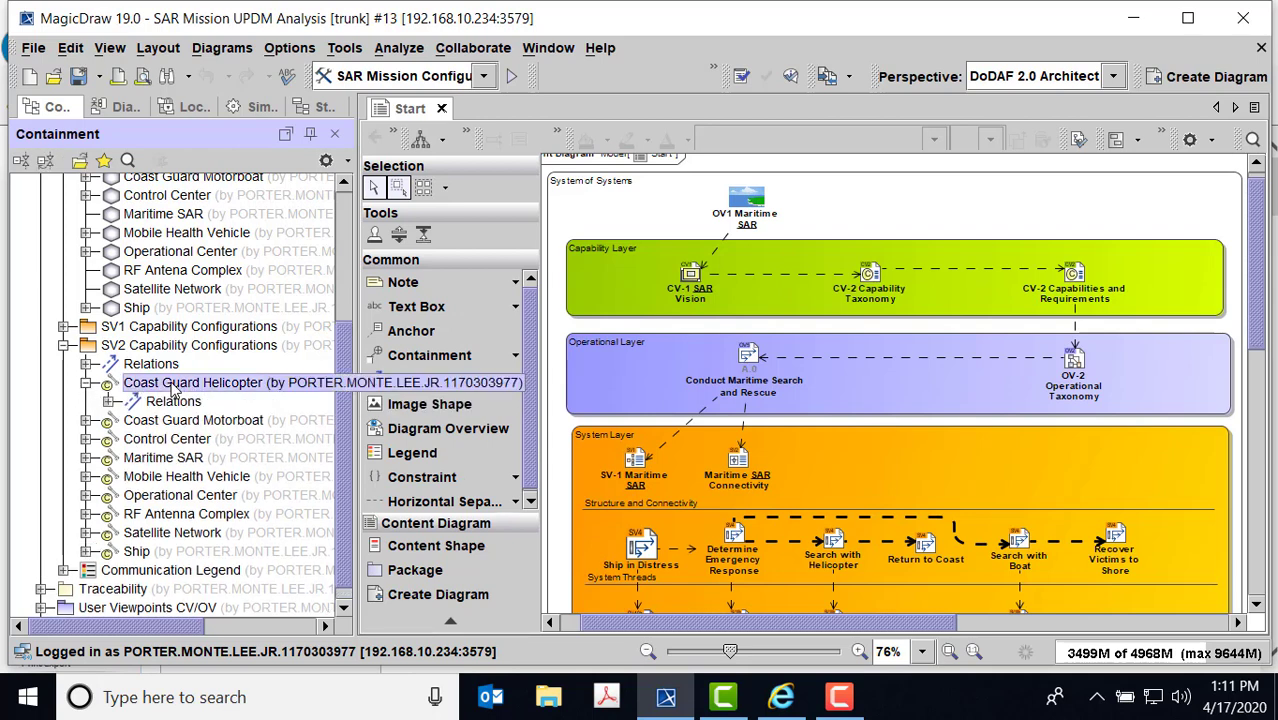
{"action": "left_click", "coordinate": [107, 402]}
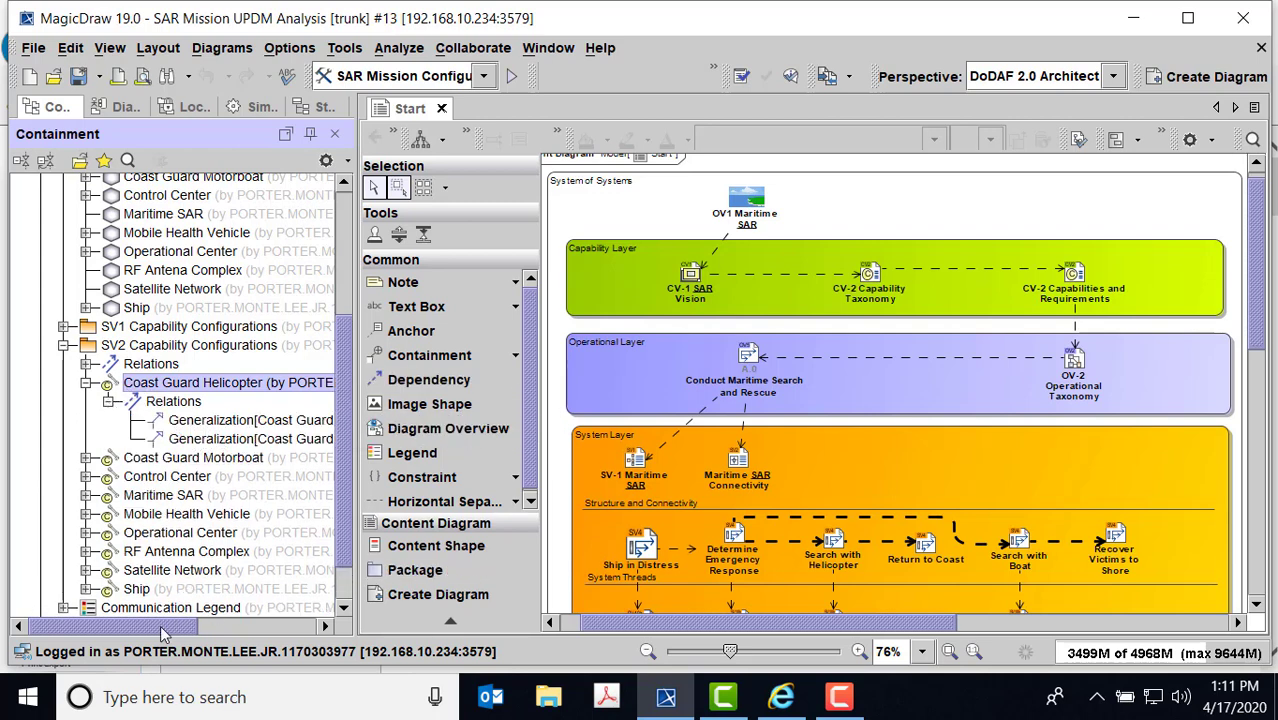
{"action": "left_click_drag", "start_coordinate": [162, 626], "coordinate": [262, 654]}
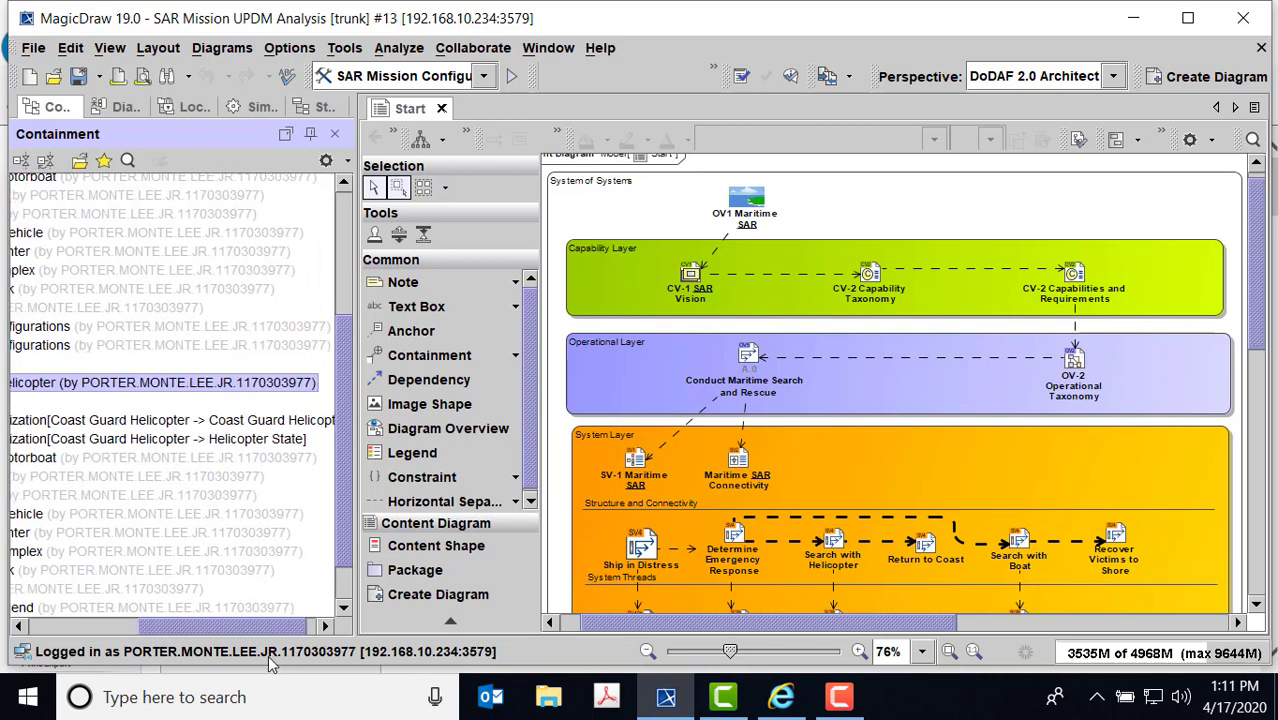
{"action": "left_click_drag", "start_coordinate": [271, 655], "coordinate": [150, 630]}
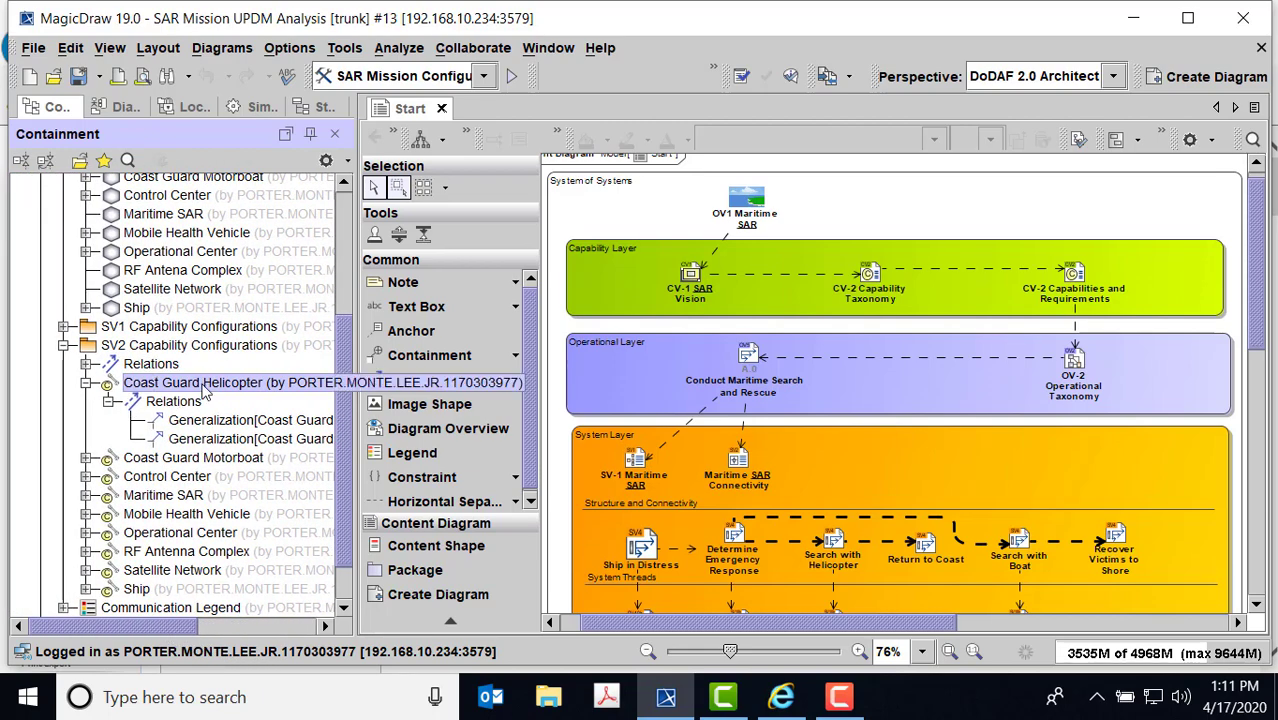
- Collapse the Coast Guard Helicopter, check the Coast Guard Motorboat's contents and expand Maritime SAR in the SV2 Capability Configurations package
{"action": "left_click", "coordinate": [108, 401]}
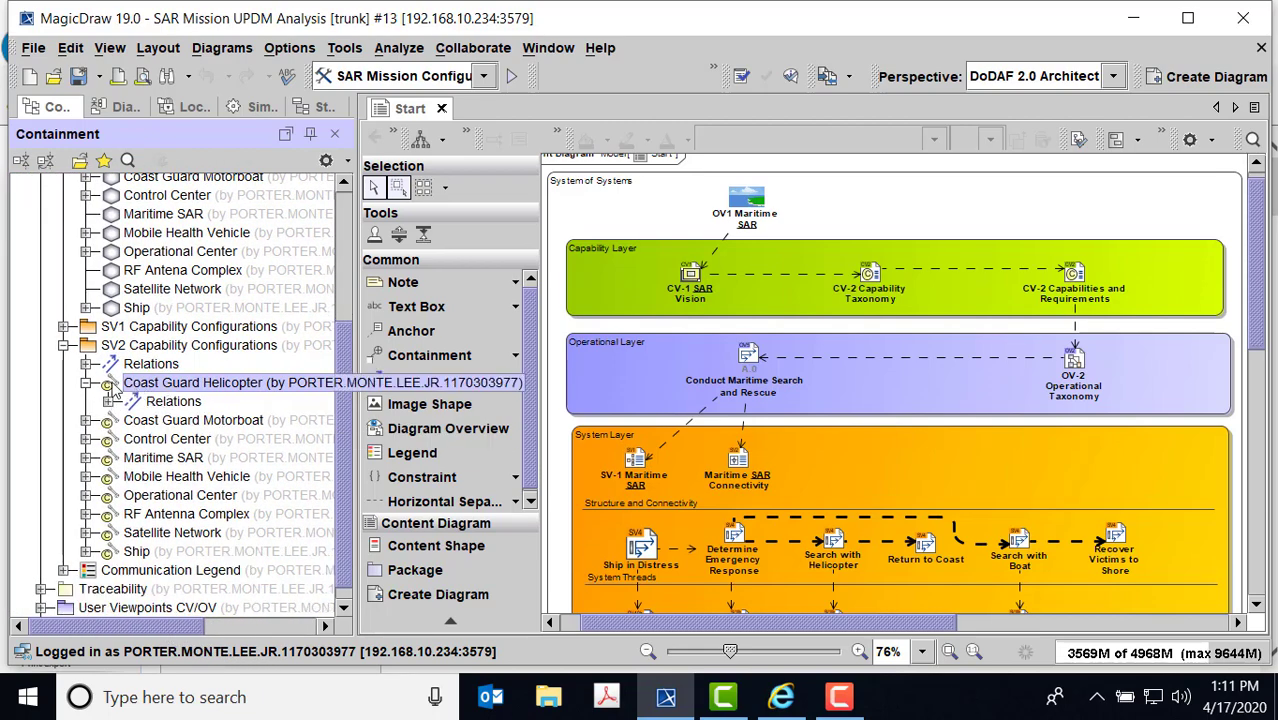
{"action": "left_click", "coordinate": [86, 383]}
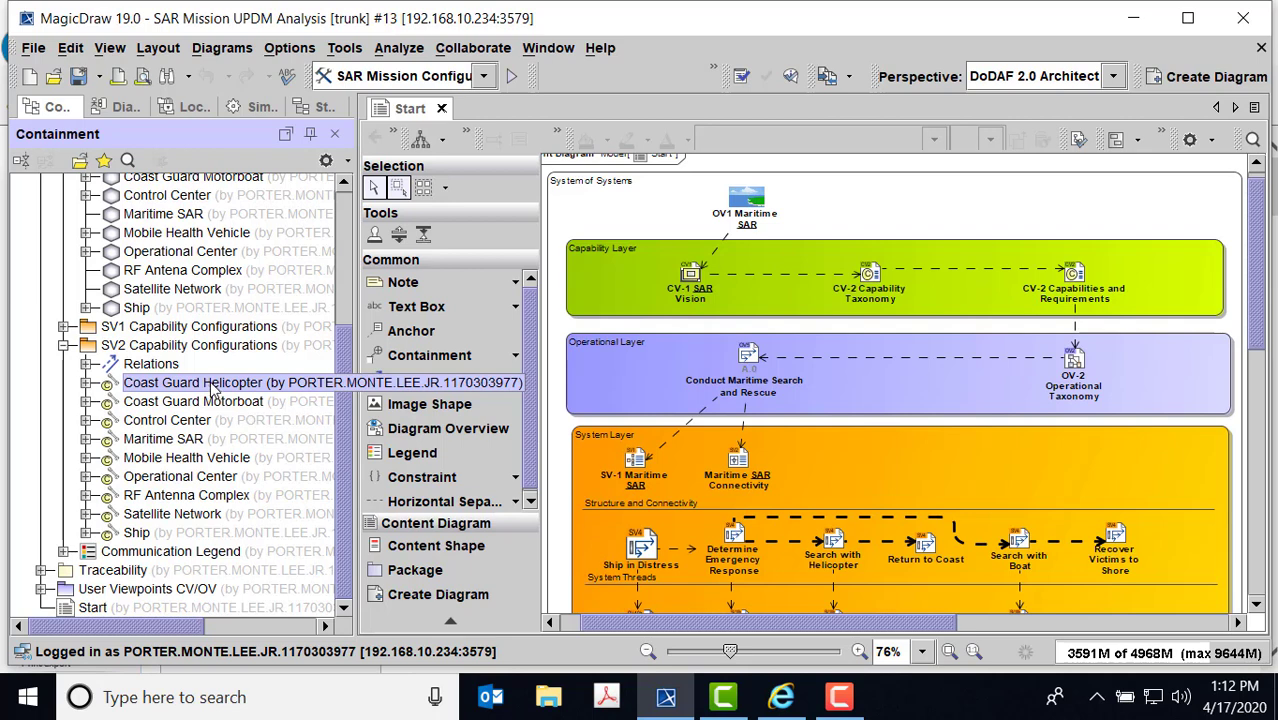
{"action": "left_click", "coordinate": [86, 401]}
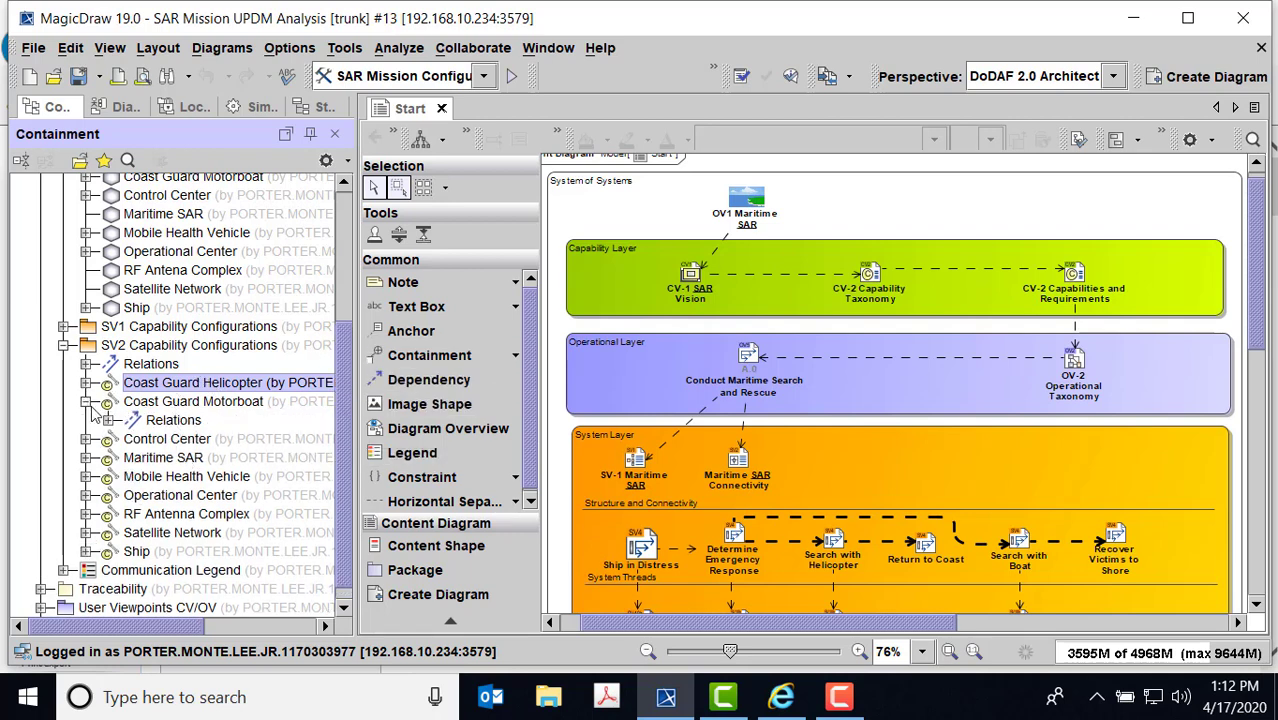
{"action": "left_click", "coordinate": [86, 401]}
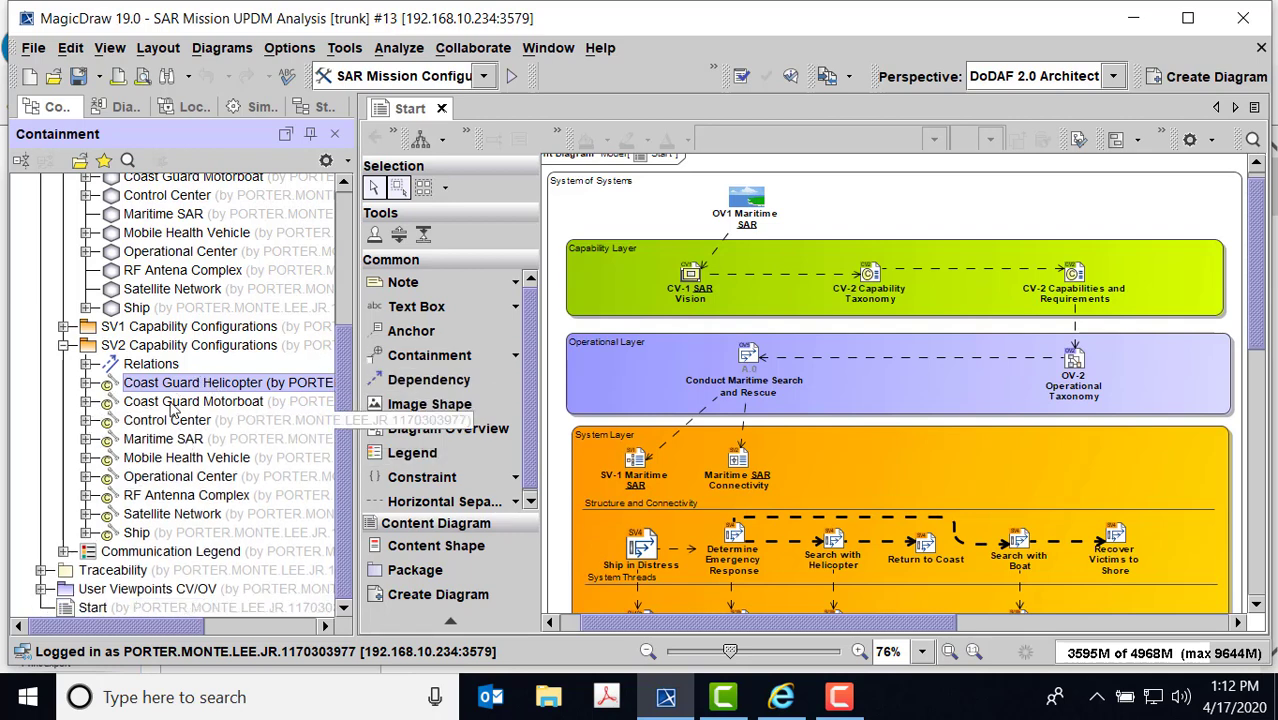
{"action": "left_click", "coordinate": [86, 440]}
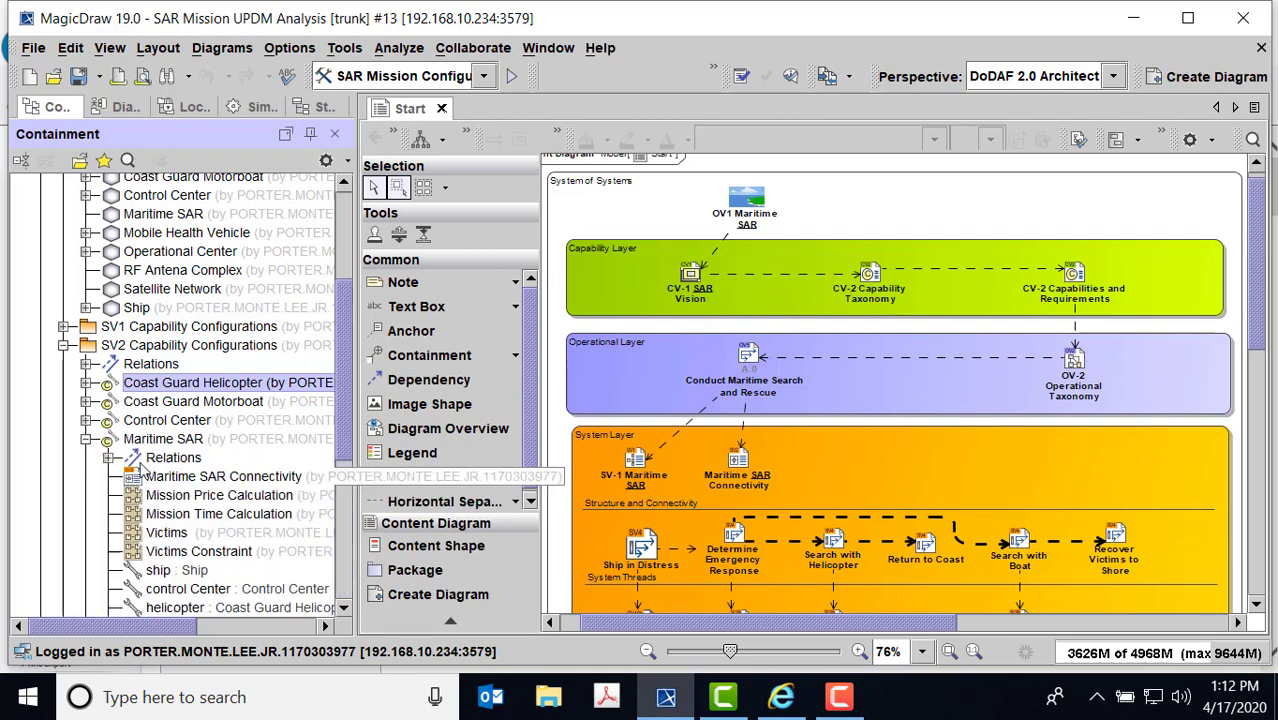
- Review the SV-1 Maritime SAR diagram from SV1 Capability Configurations and follow it through Maritime SAR Connectivity to the Control Center diagram
{"action": "left_click", "coordinate": [63, 327]}
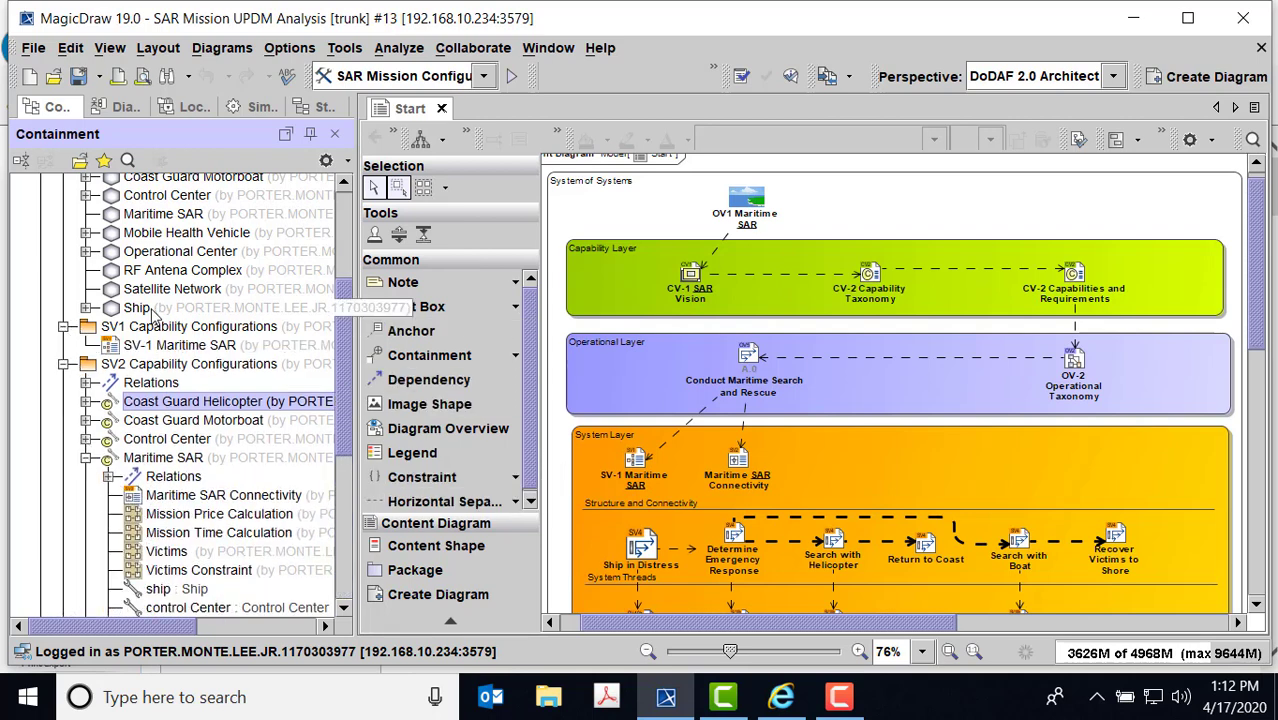
{"action": "double_click", "coordinate": [115, 346]}
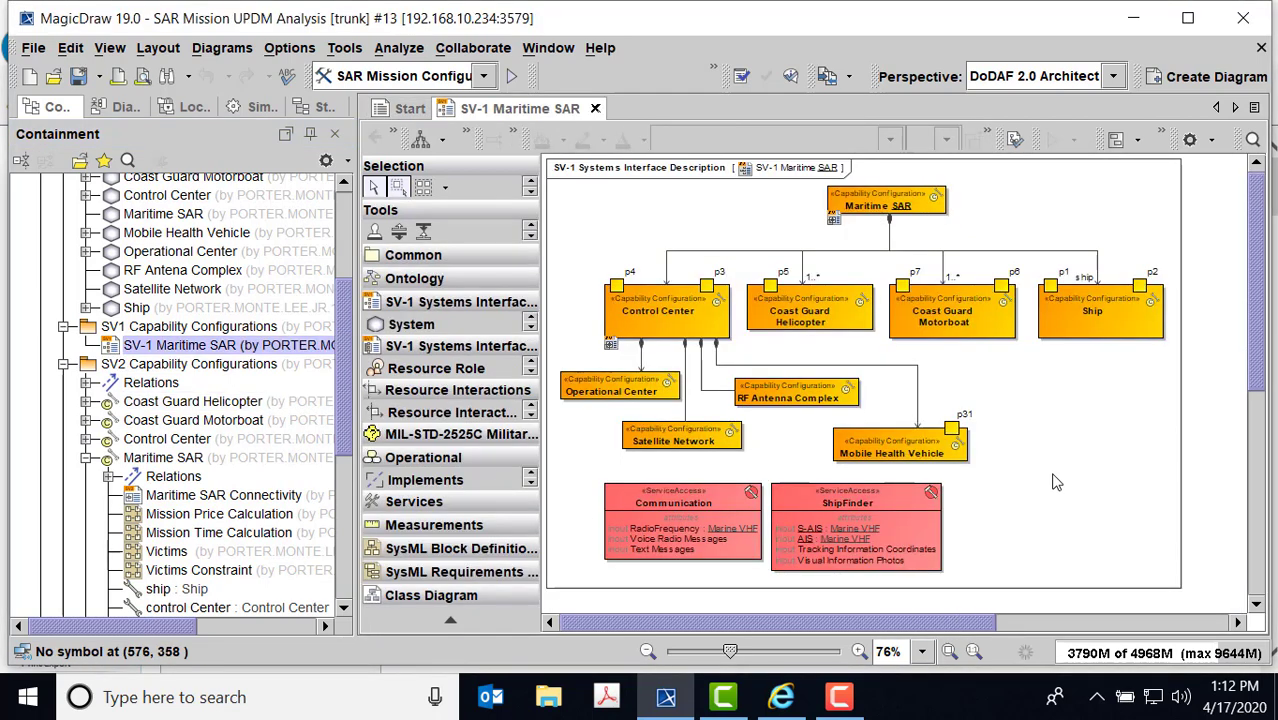
{"action": "left_click", "coordinate": [953, 653]}
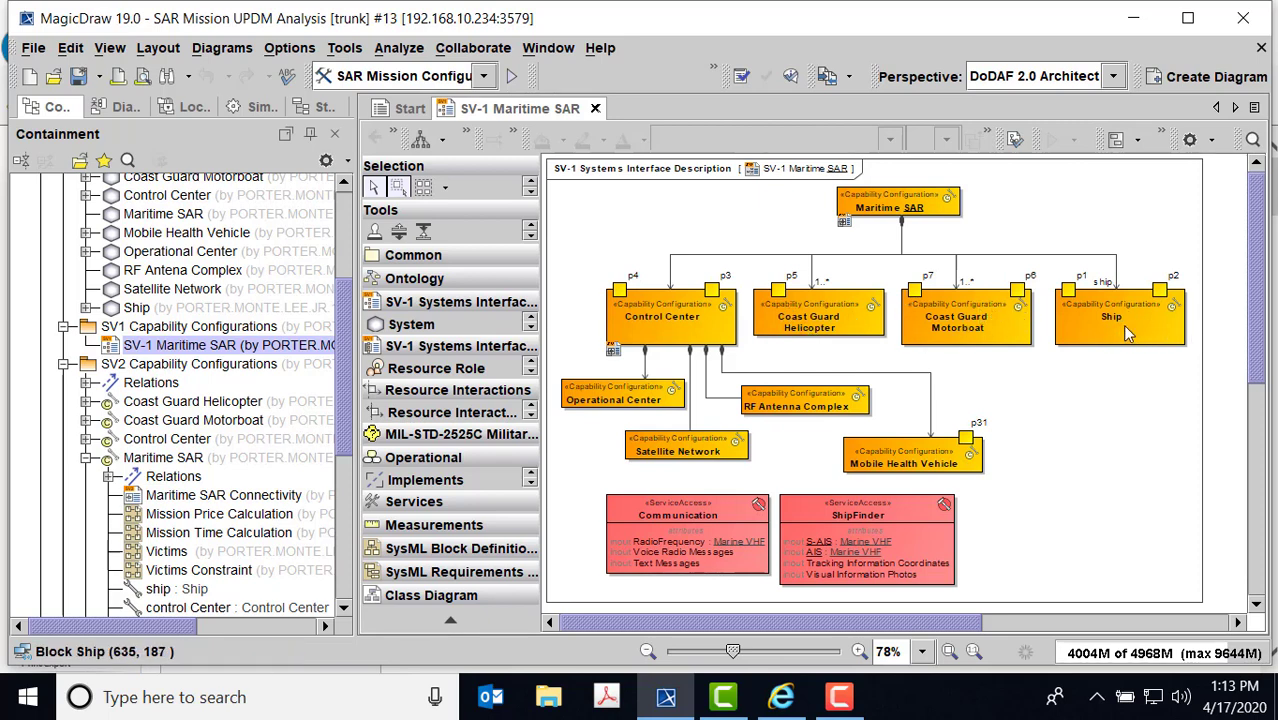
{"action": "double_click", "coordinate": [942, 200]}
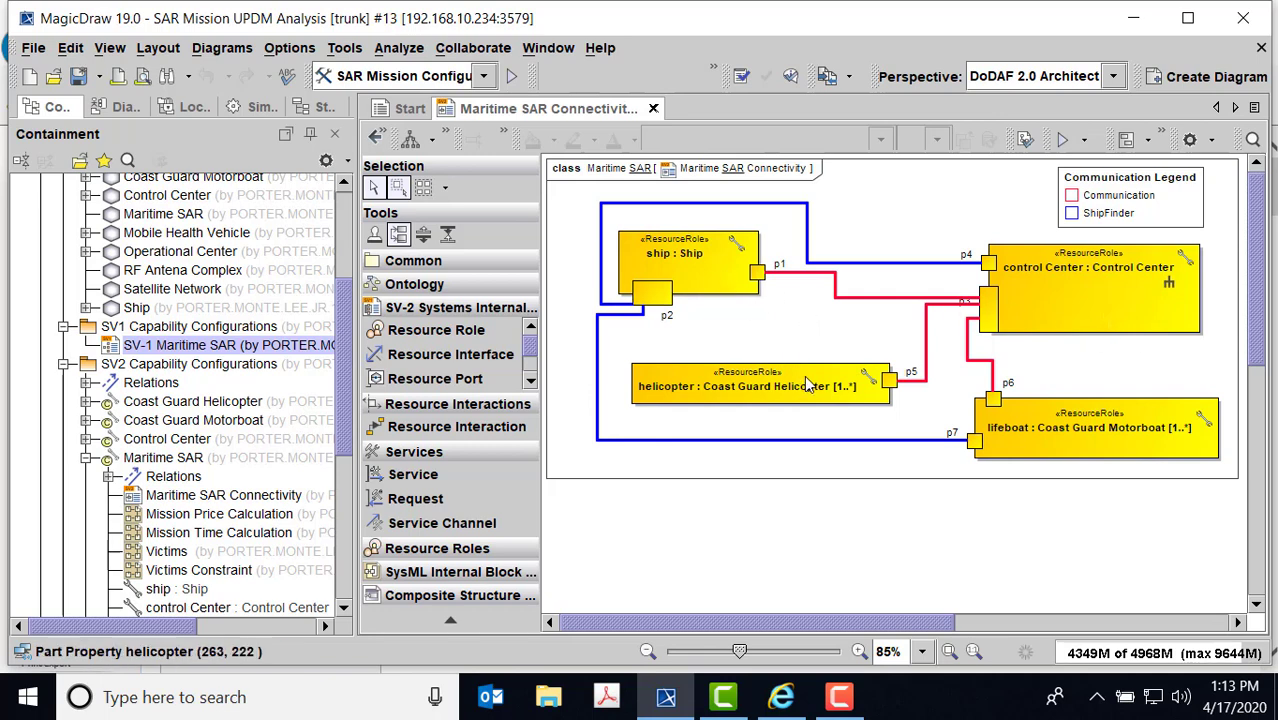
{"action": "double_click", "coordinate": [1100, 293]}
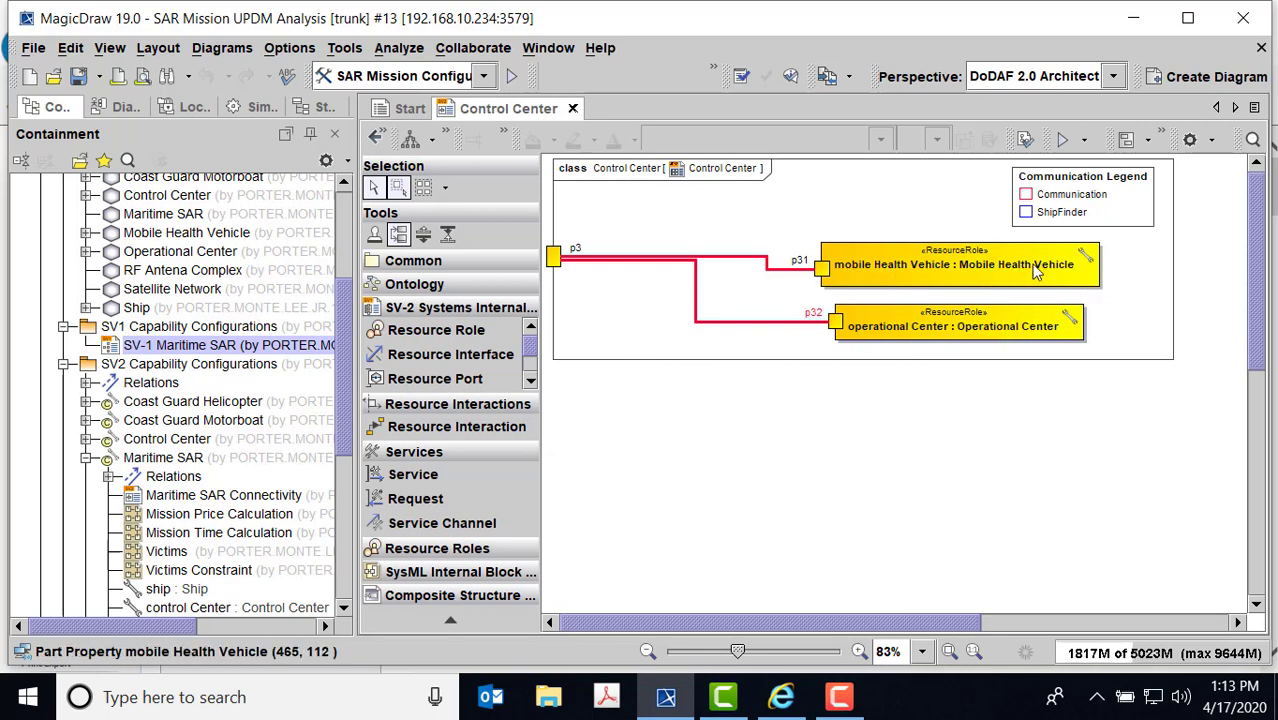
{"action": "left_click", "coordinate": [572, 108]}
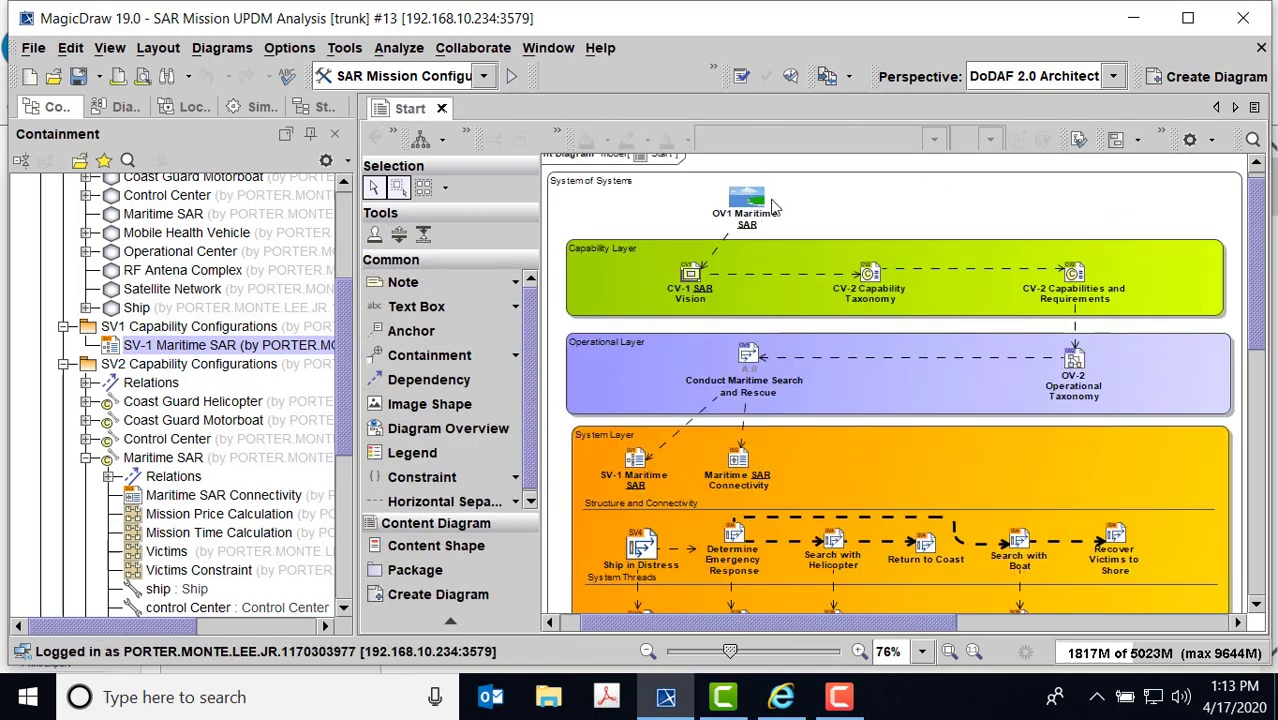
- Collapse the Structures package and check the contents of the Traceability package in the containment tree
{"action": "left_click", "coordinate": [64, 365]}
{"action": "left_click", "coordinate": [40, 251]}
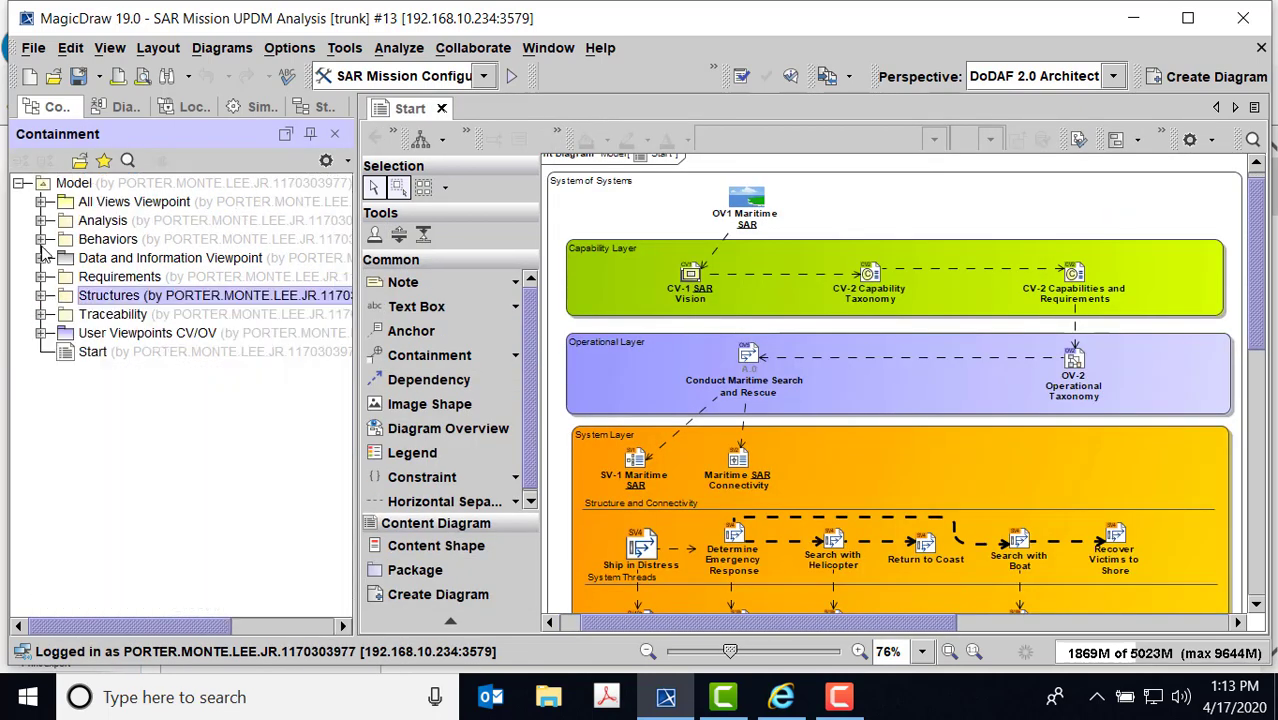
{"action": "left_click", "coordinate": [40, 314]}
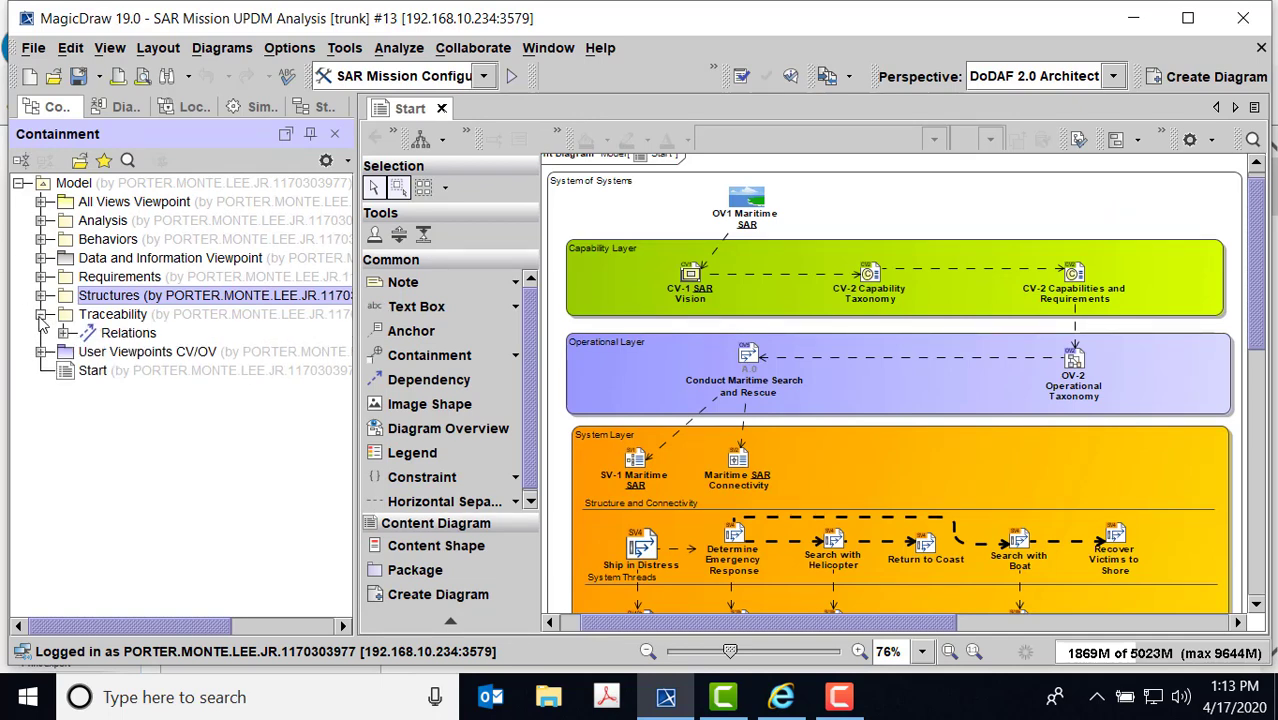
{"action": "left_click", "coordinate": [40, 314]}
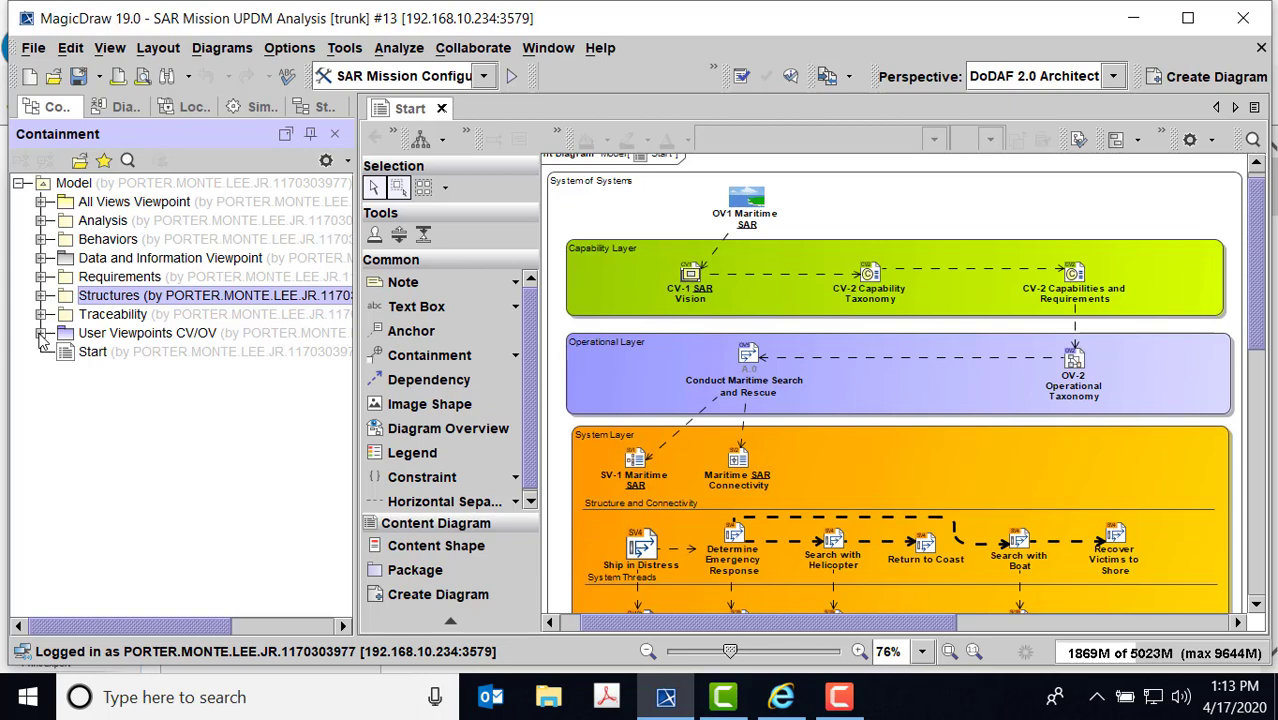
- Examine the Capability ViewPoints and Operational Viewpoints packages inside User Viewpoints CV/OV, and collapse the parent package
{"action": "left_click", "coordinate": [41, 333]}
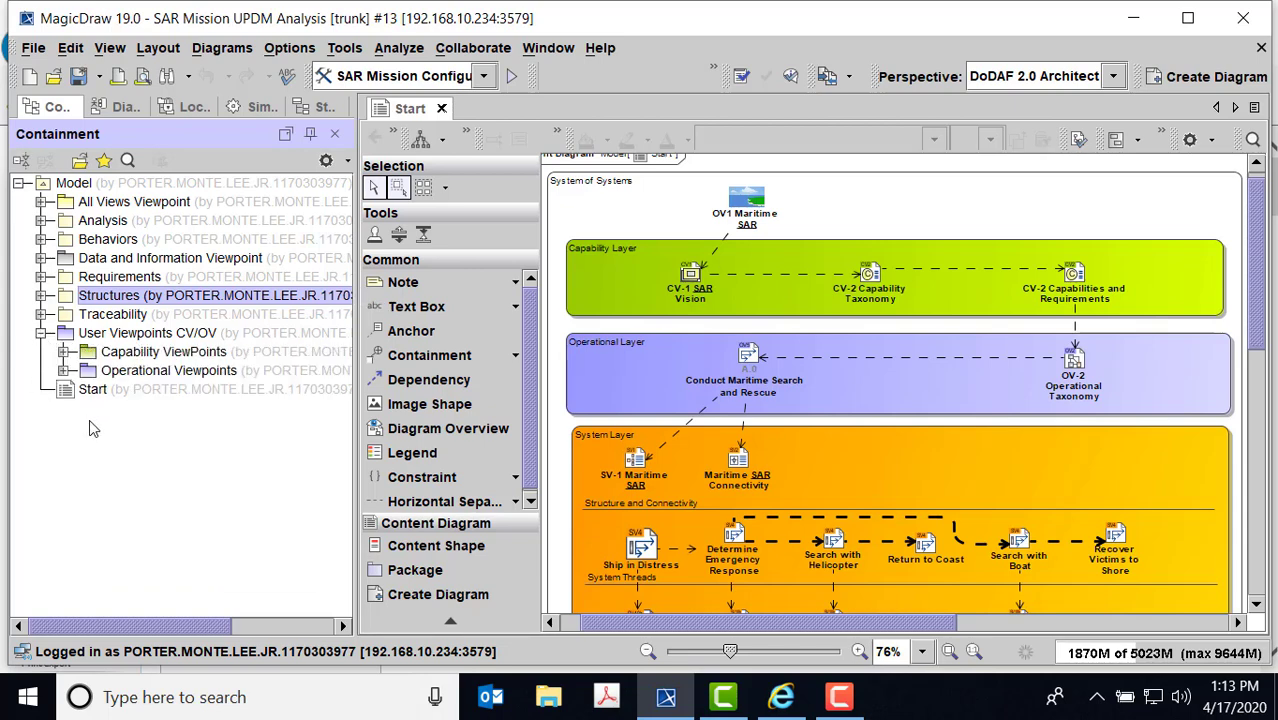
{"action": "left_click", "coordinate": [63, 353]}
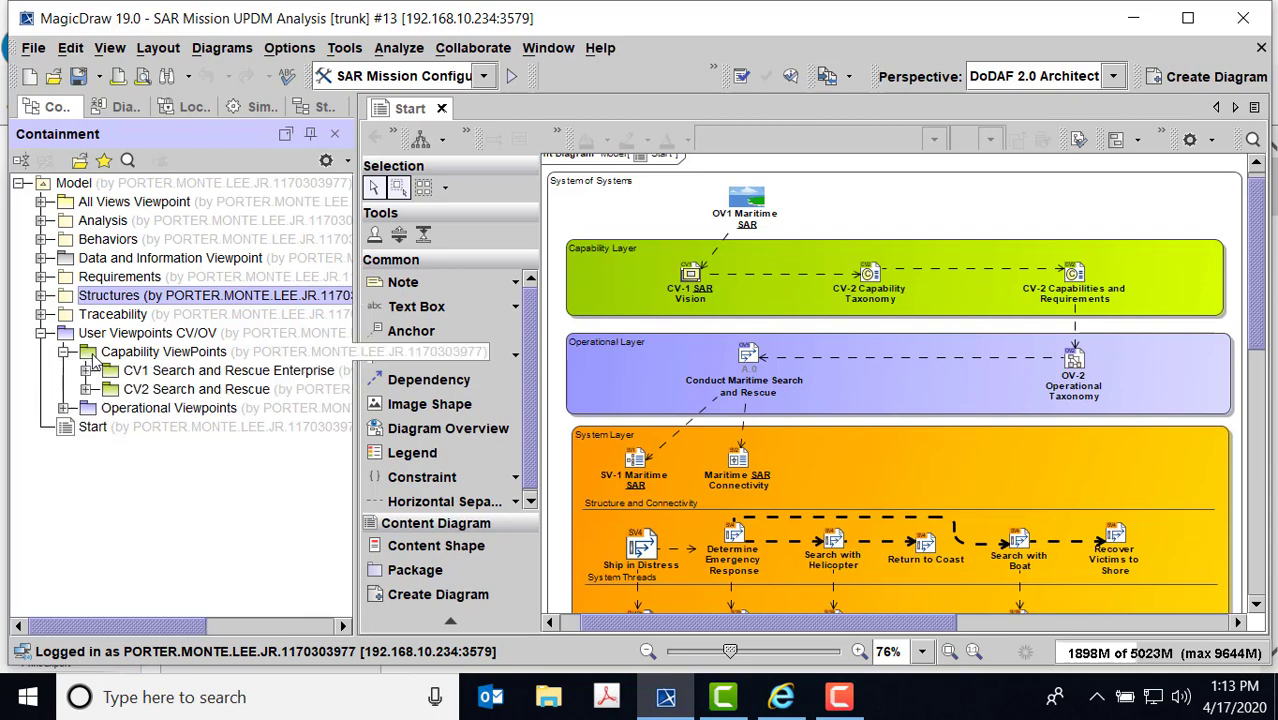
{"action": "left_click", "coordinate": [63, 408]}
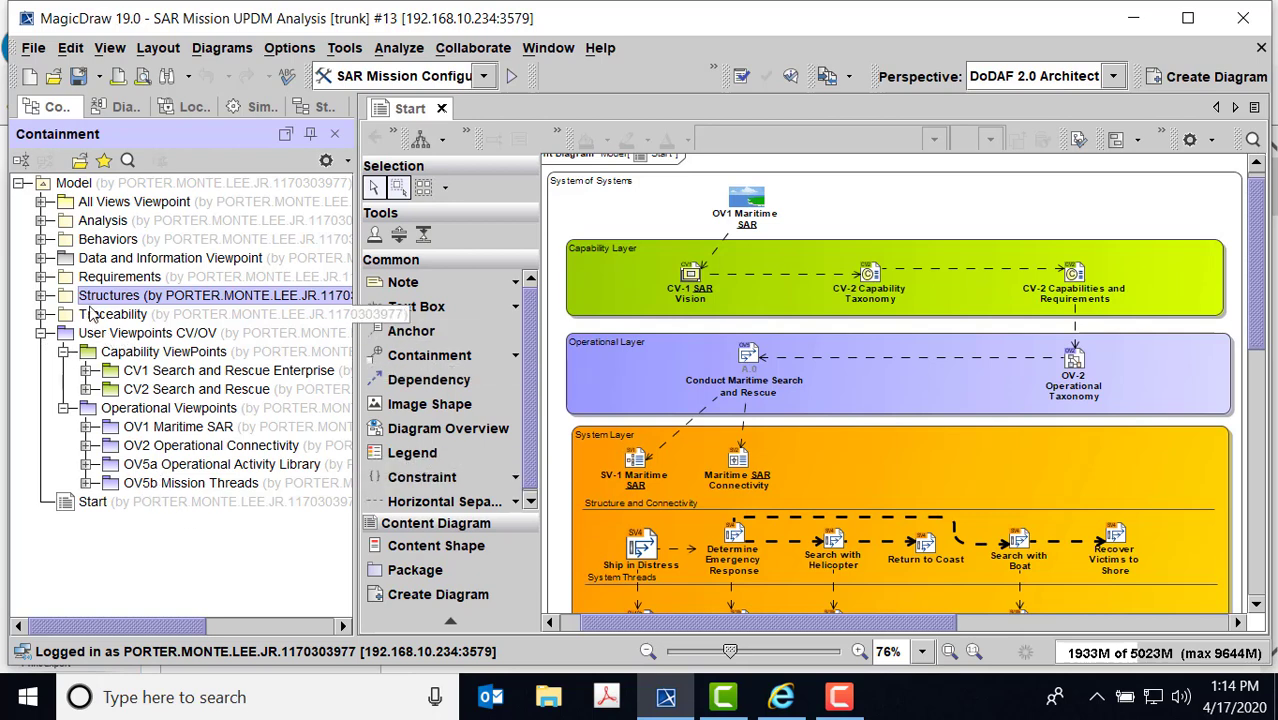
{"action": "left_click", "coordinate": [41, 332]}
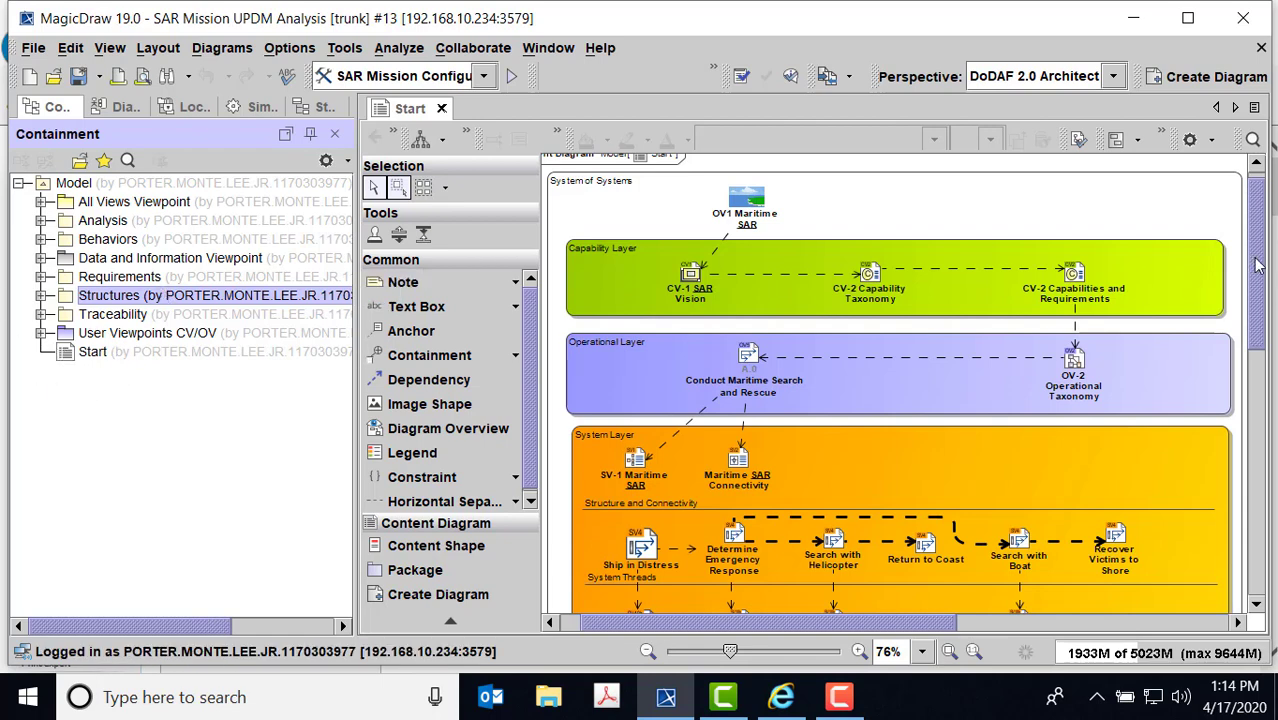
- Review the OV1 Maritime SAR diagram linked from the Start diagram and return to Start
{"action": "scroll", "coordinate": [1258, 264], "scroll_direction": "down", "scroll_amount": 1}
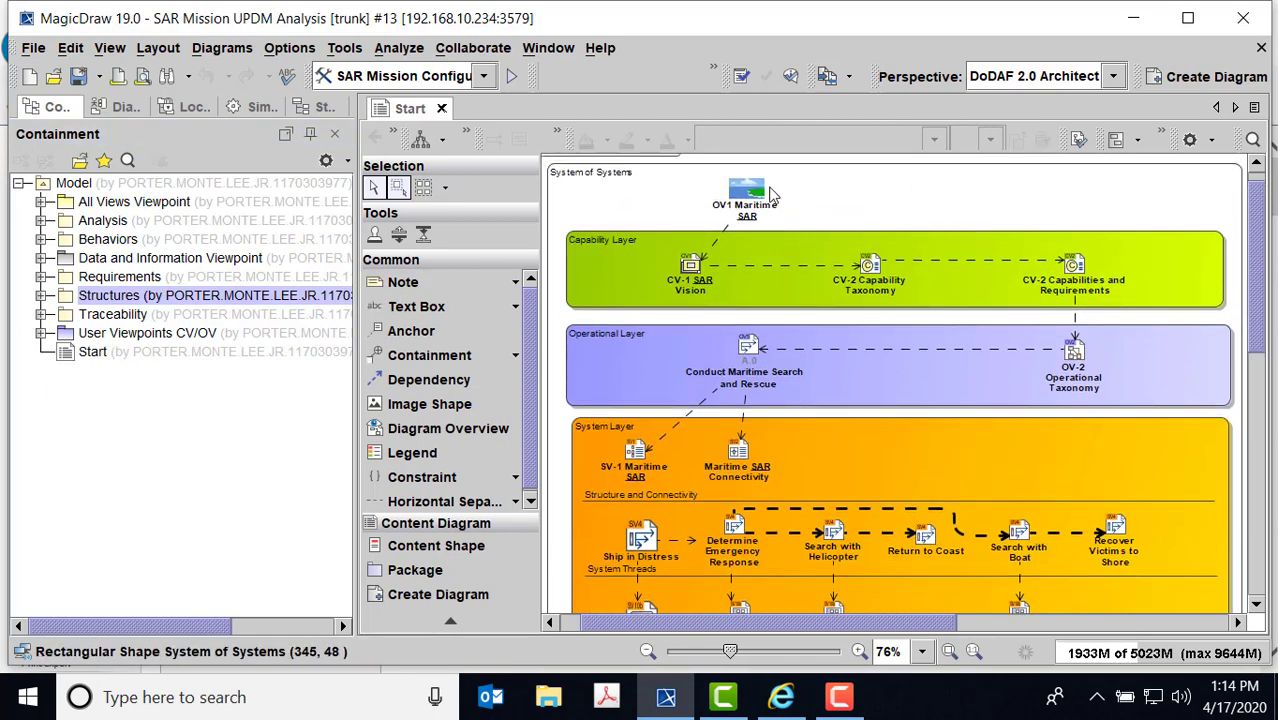
{"action": "left_click", "coordinate": [758, 198]}
{"action": "double_click", "coordinate": [758, 198]}
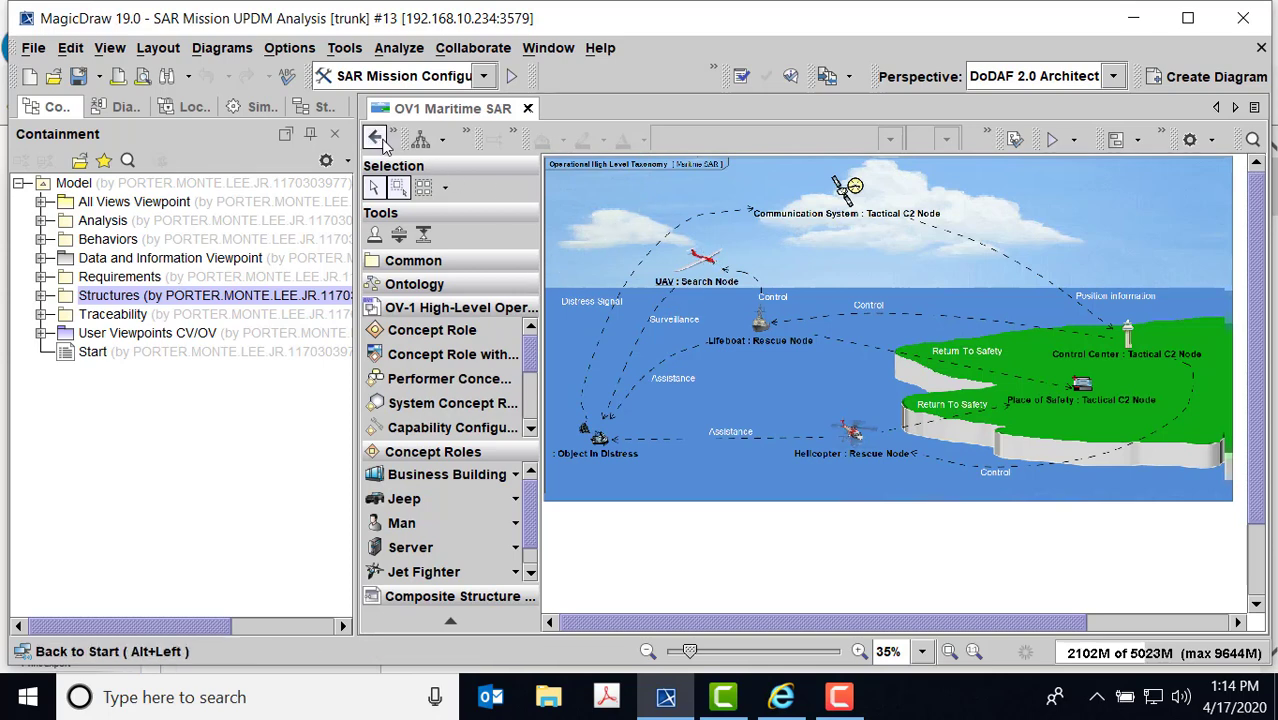
{"action": "left_click", "coordinate": [376, 139]}
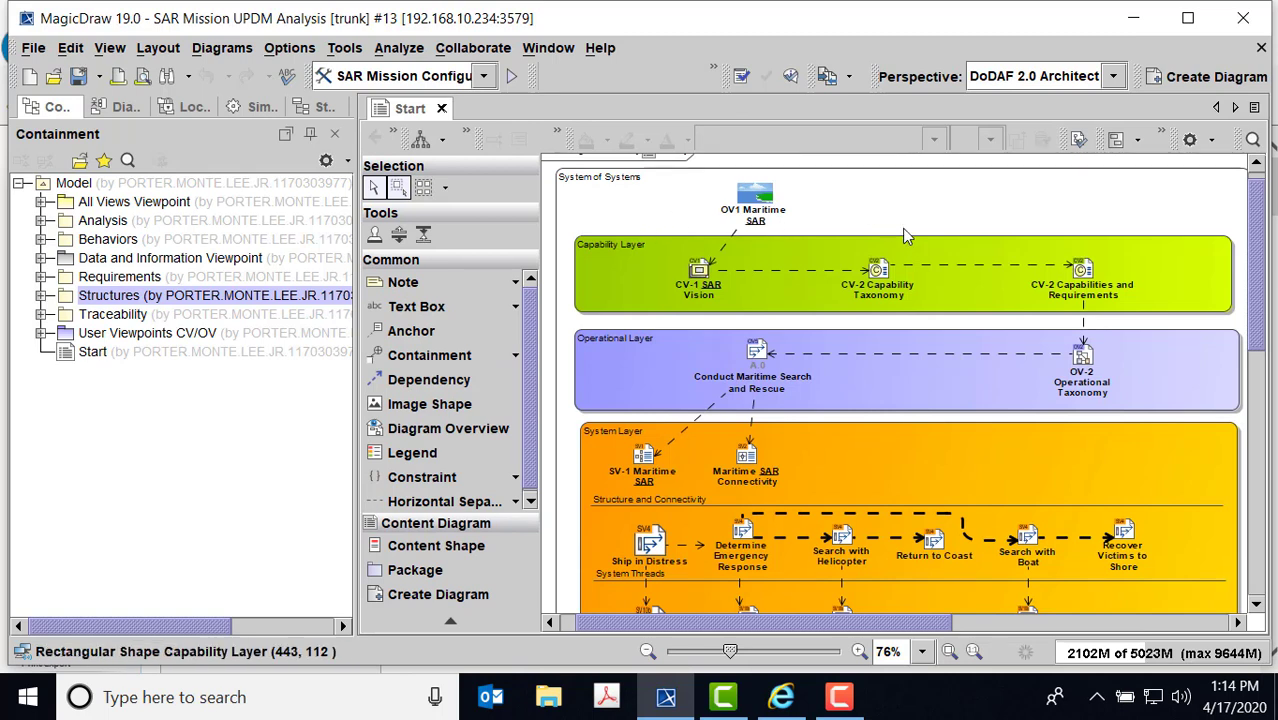
- Review the Capability Layer's CV-1 SAR Vision, CV-2 Capability Taxonomy and CV-2 Capabilities and Requirements diagrams, returning to Start after each
{"action": "double_click", "coordinate": [700, 272]}
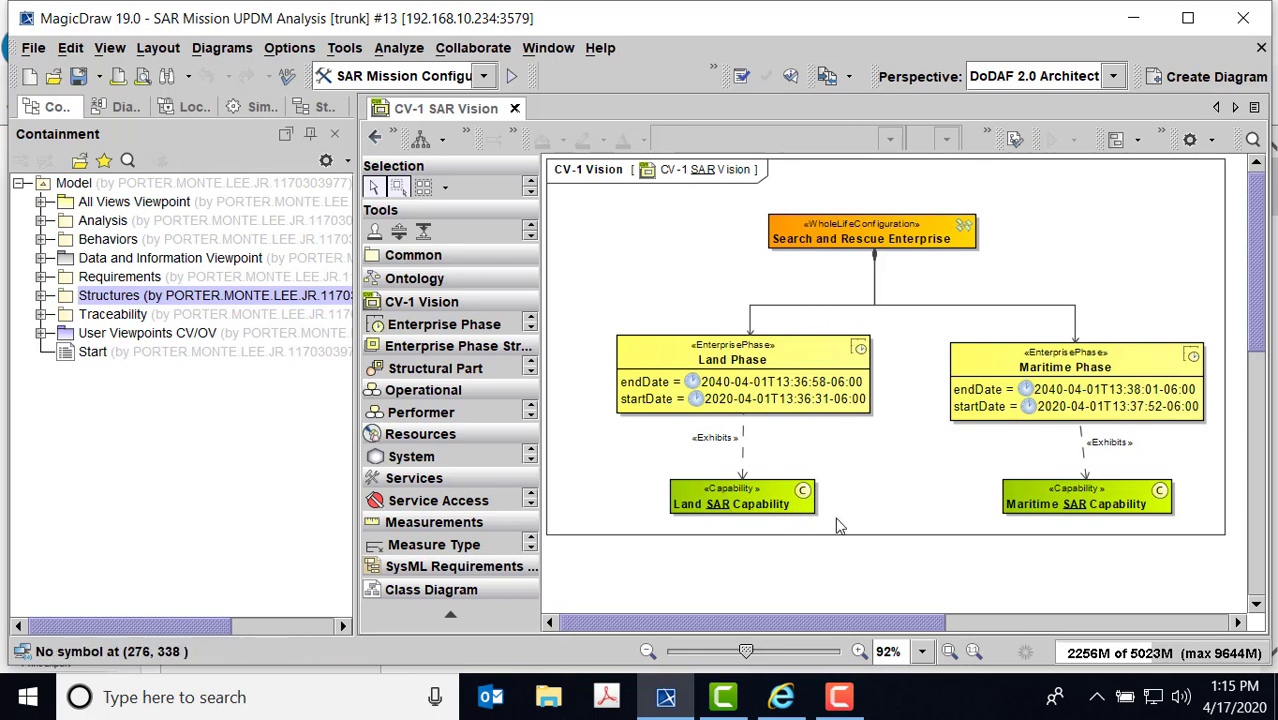
{"action": "left_click", "coordinate": [376, 140]}
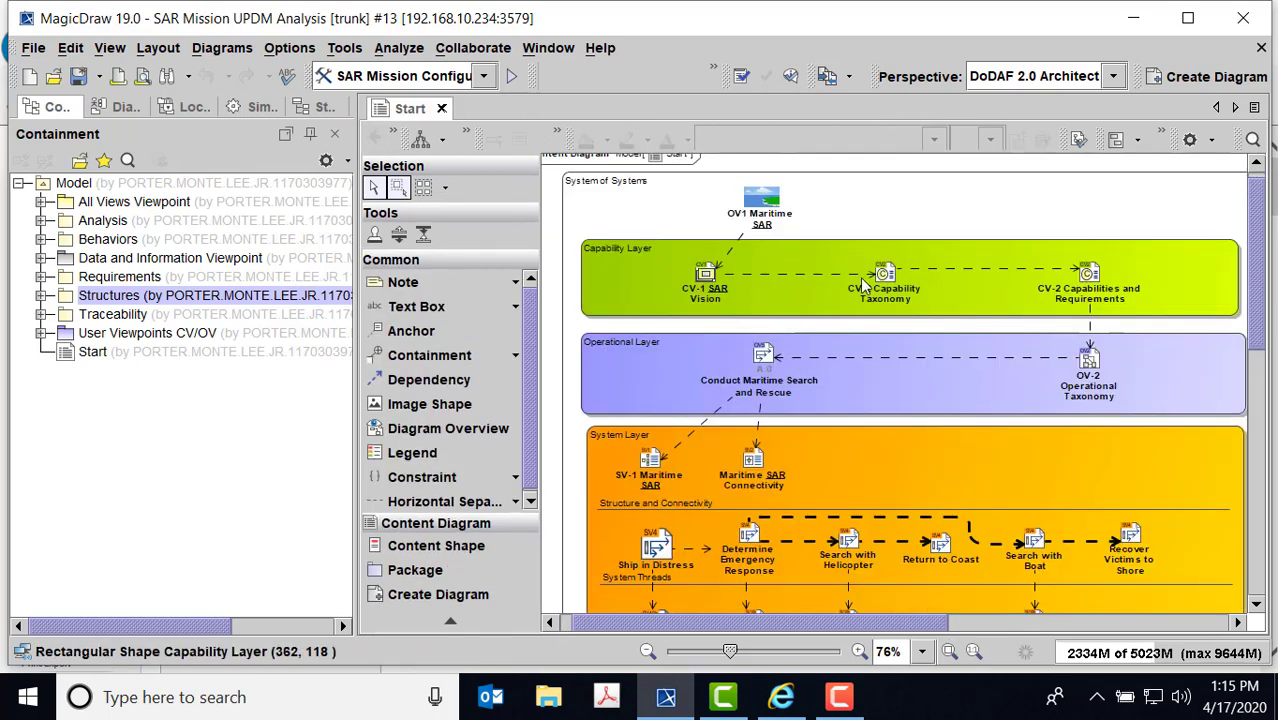
{"action": "double_click", "coordinate": [888, 275]}
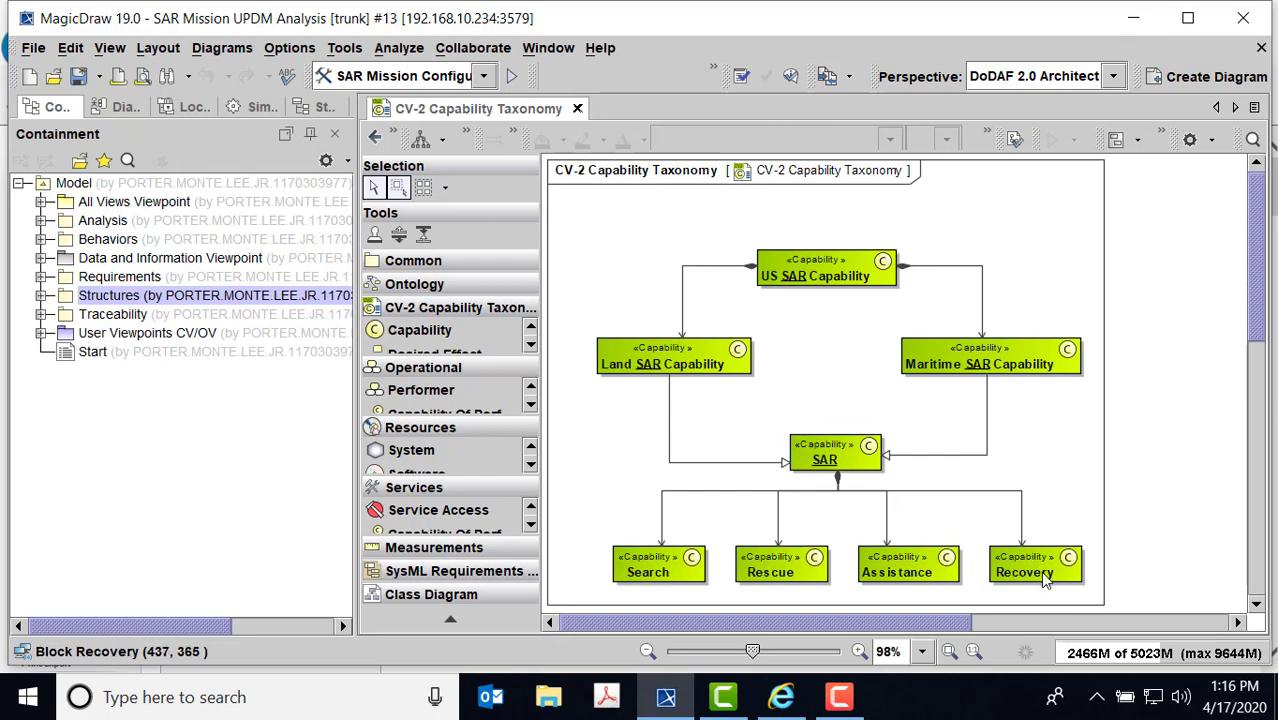
{"action": "left_click", "coordinate": [375, 138]}
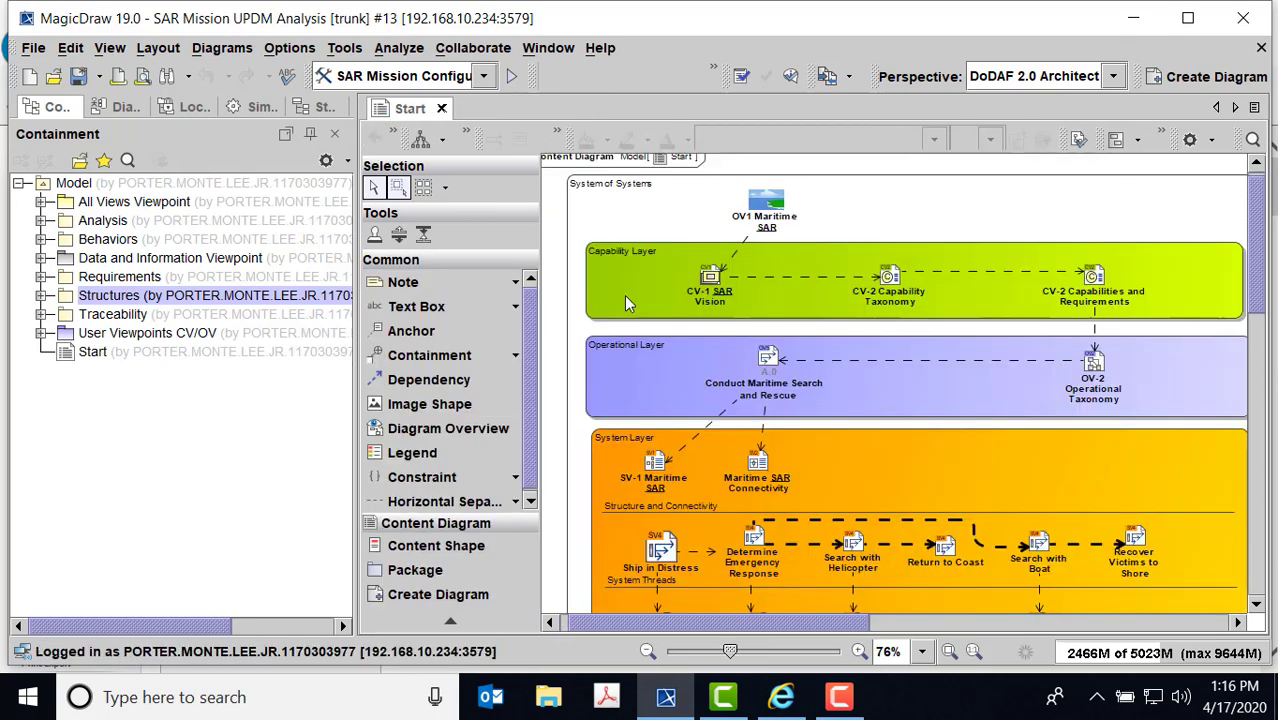
{"action": "double_click", "coordinate": [1100, 276]}
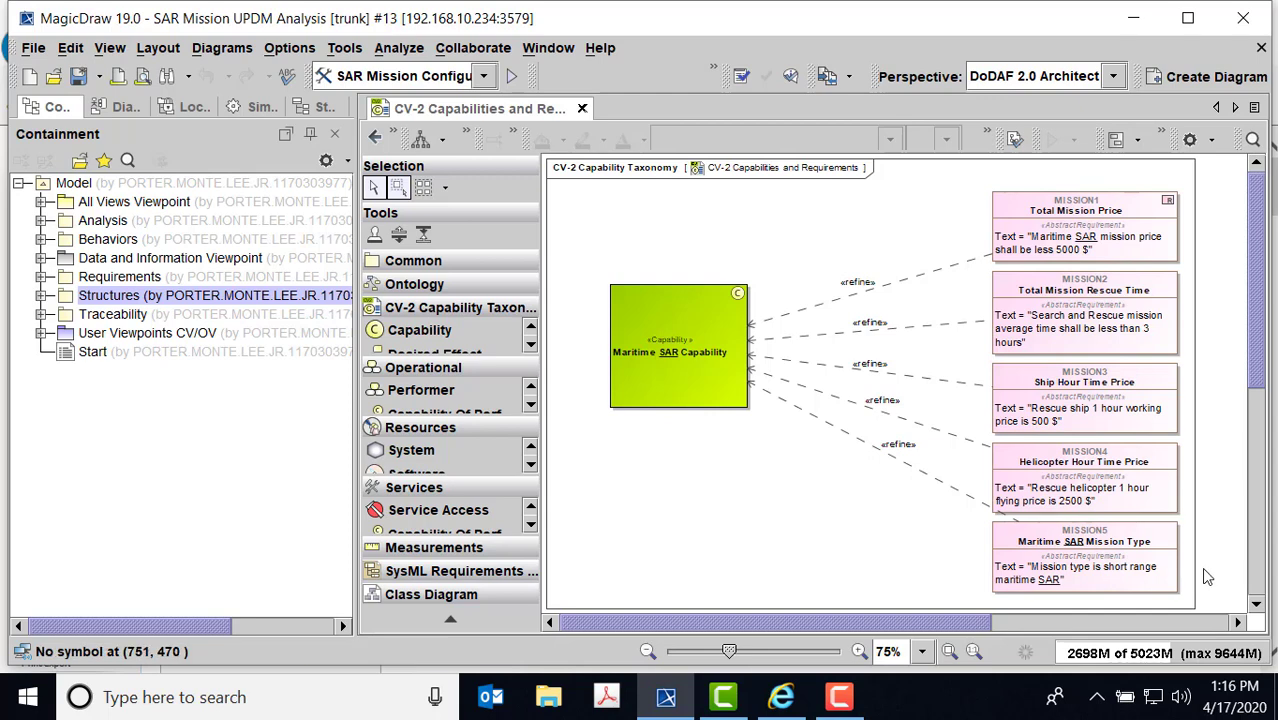
{"action": "left_click", "coordinate": [377, 140]}
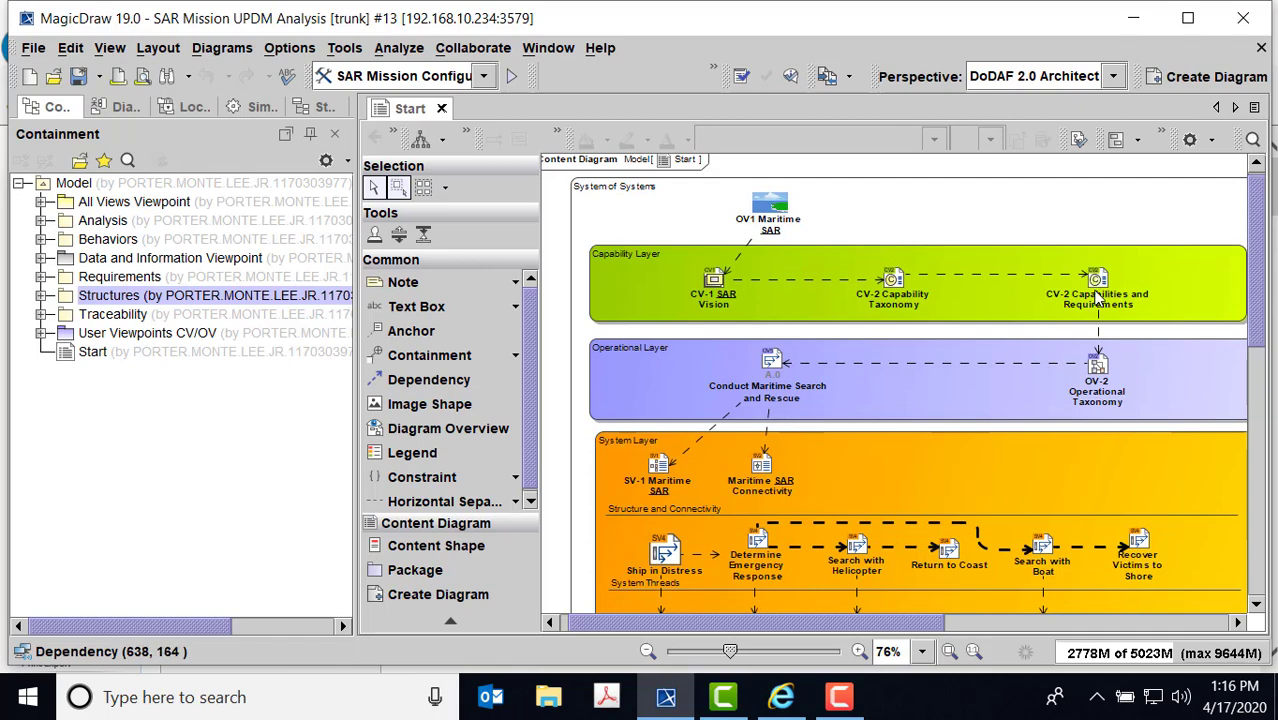
- Review the OV-2 Operational Taxonomy diagram in the Operational Layer and return to Start
{"action": "left_click", "coordinate": [1099, 370]}
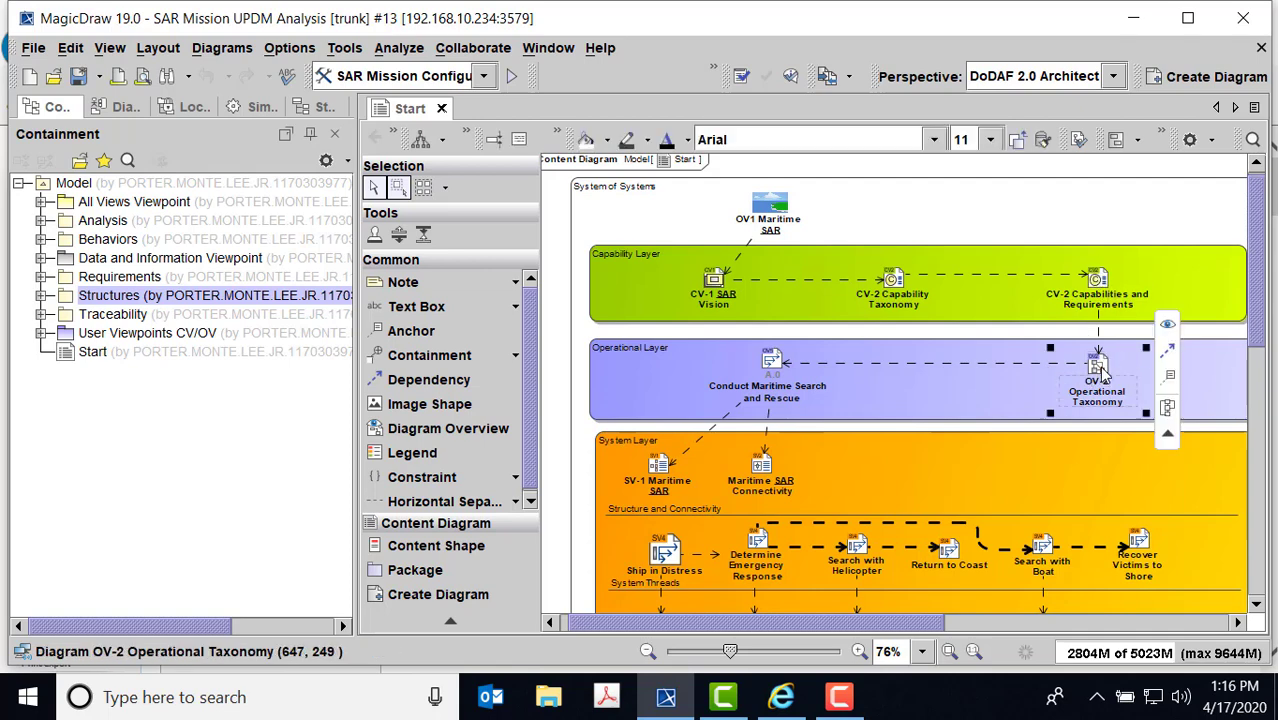
{"action": "double_click", "coordinate": [1099, 370]}
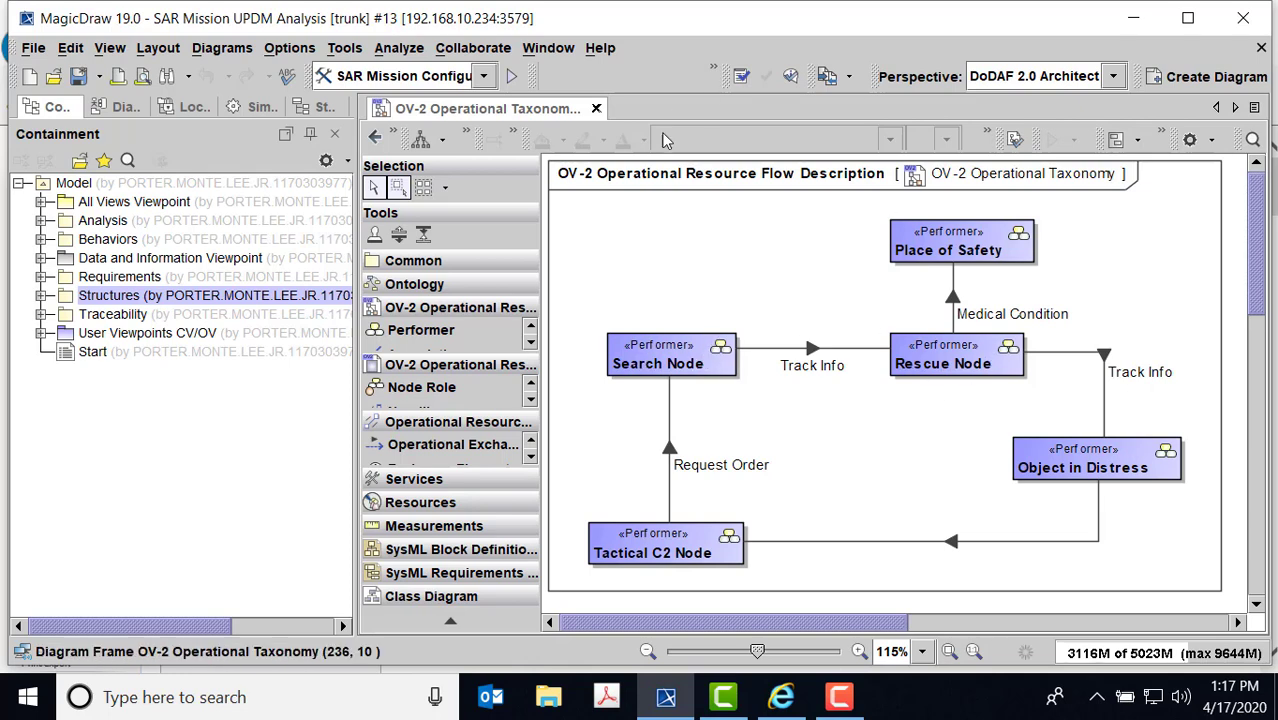
{"action": "left_click", "coordinate": [372, 137]}
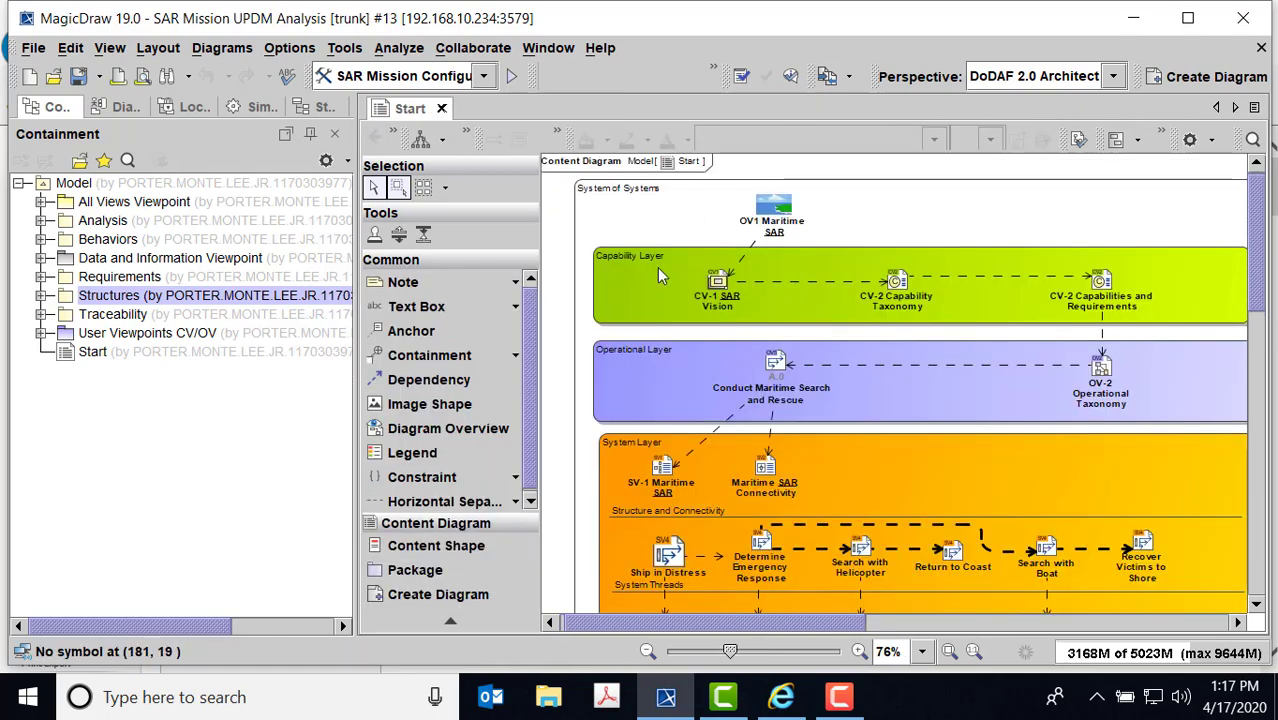
- Open the Conduct Maritime Search and Rescue activity diagram and examine the activity flow inside its Initiate Search action
{"action": "double_click", "coordinate": [776, 364]}
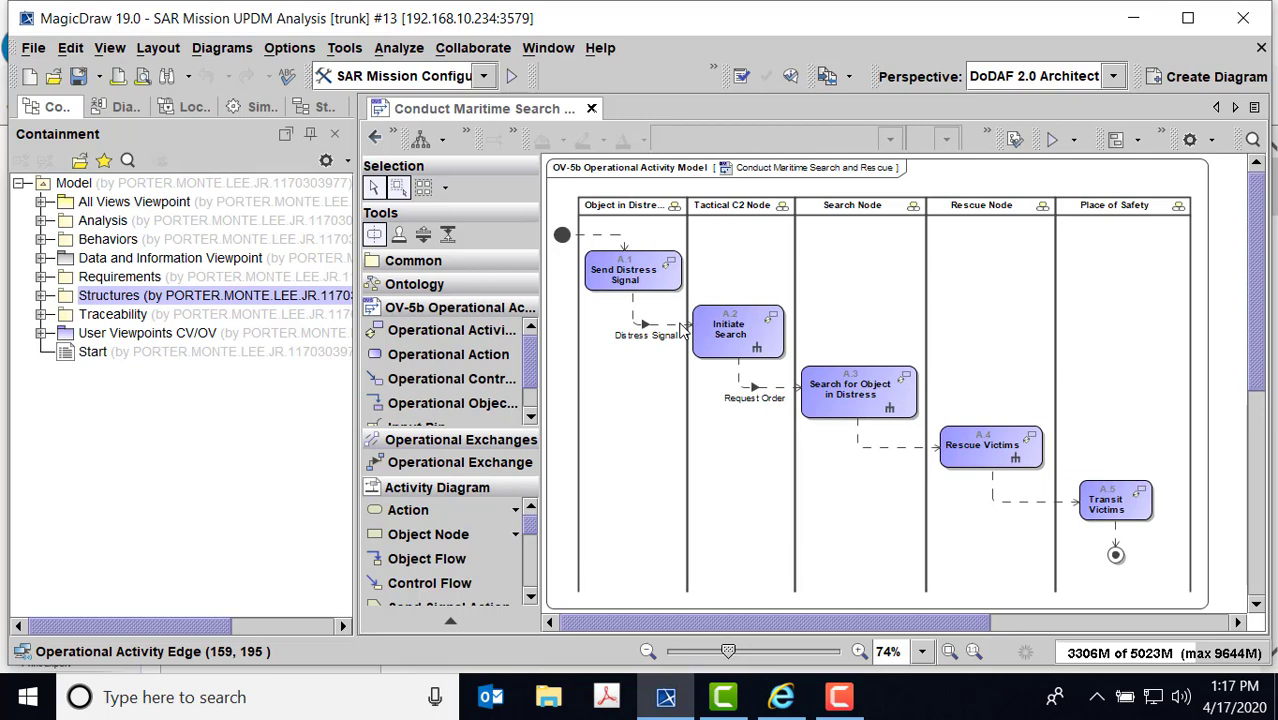
{"action": "double_click", "coordinate": [737, 328]}
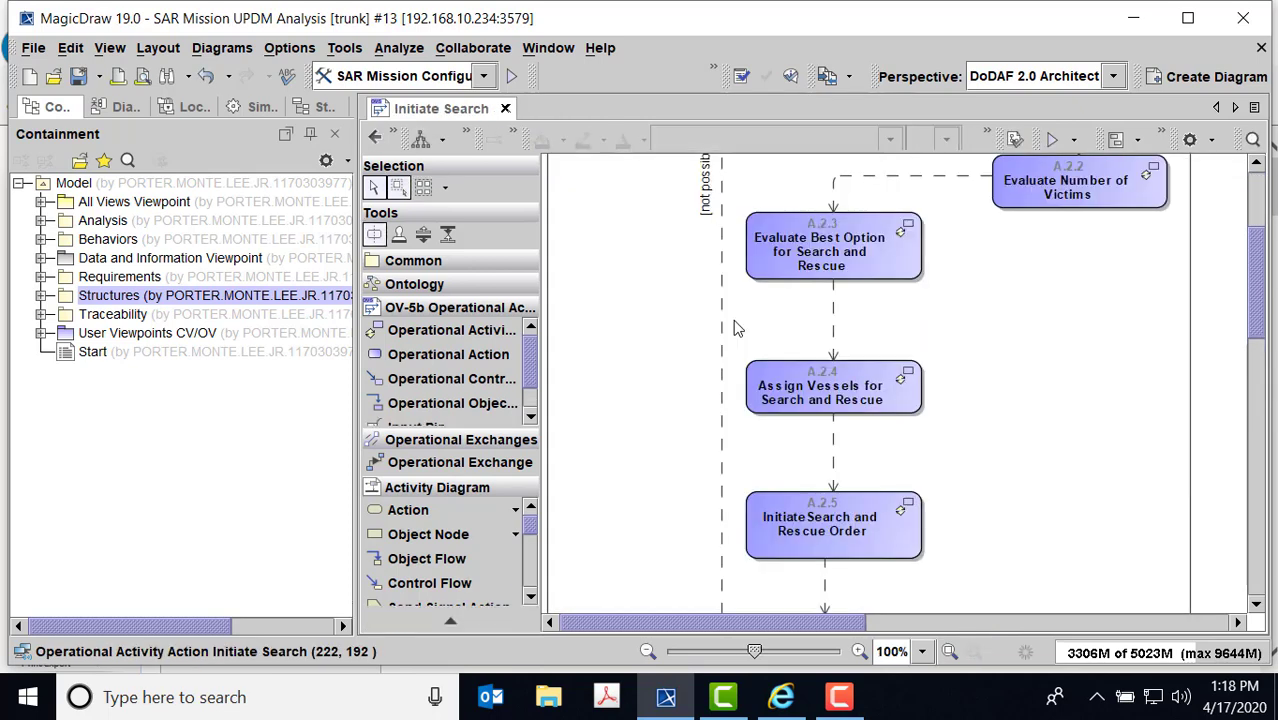
{"action": "left_click_drag", "start_coordinate": [1262, 312], "coordinate": [1247, 232]}
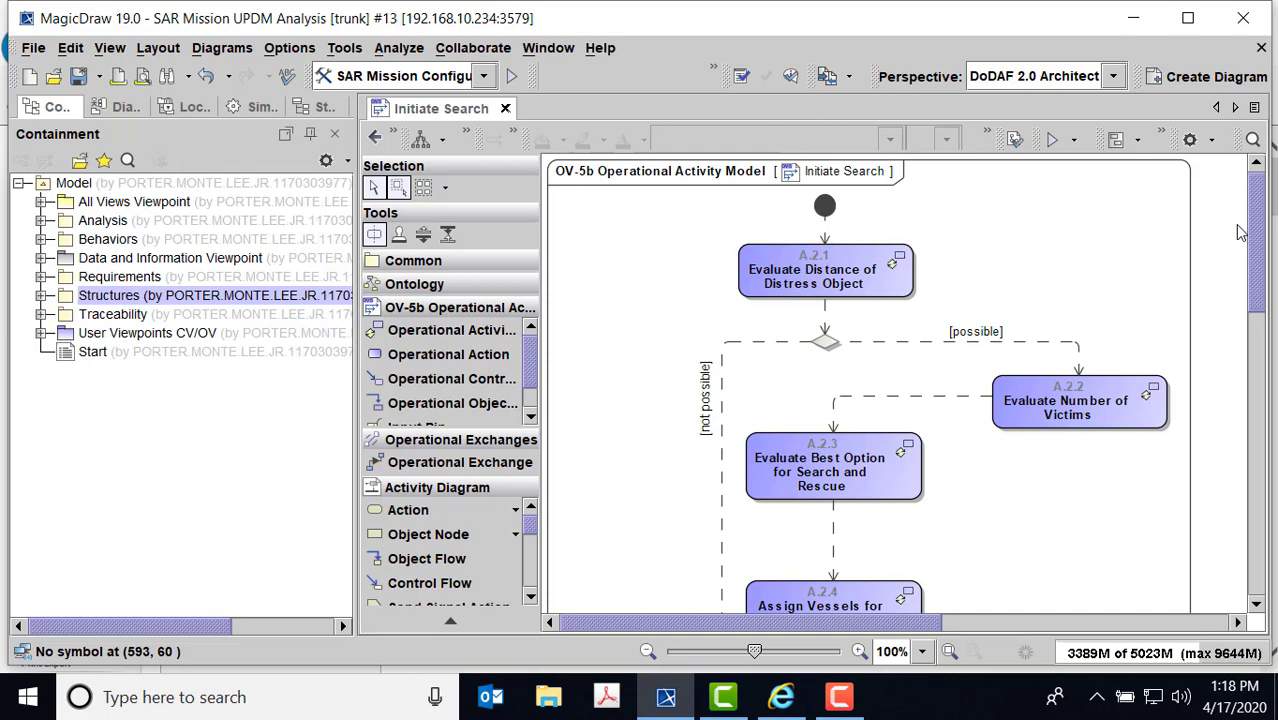
{"action": "scroll", "coordinate": [638, 450], "scroll_direction": "down", "scroll_amount": 4}
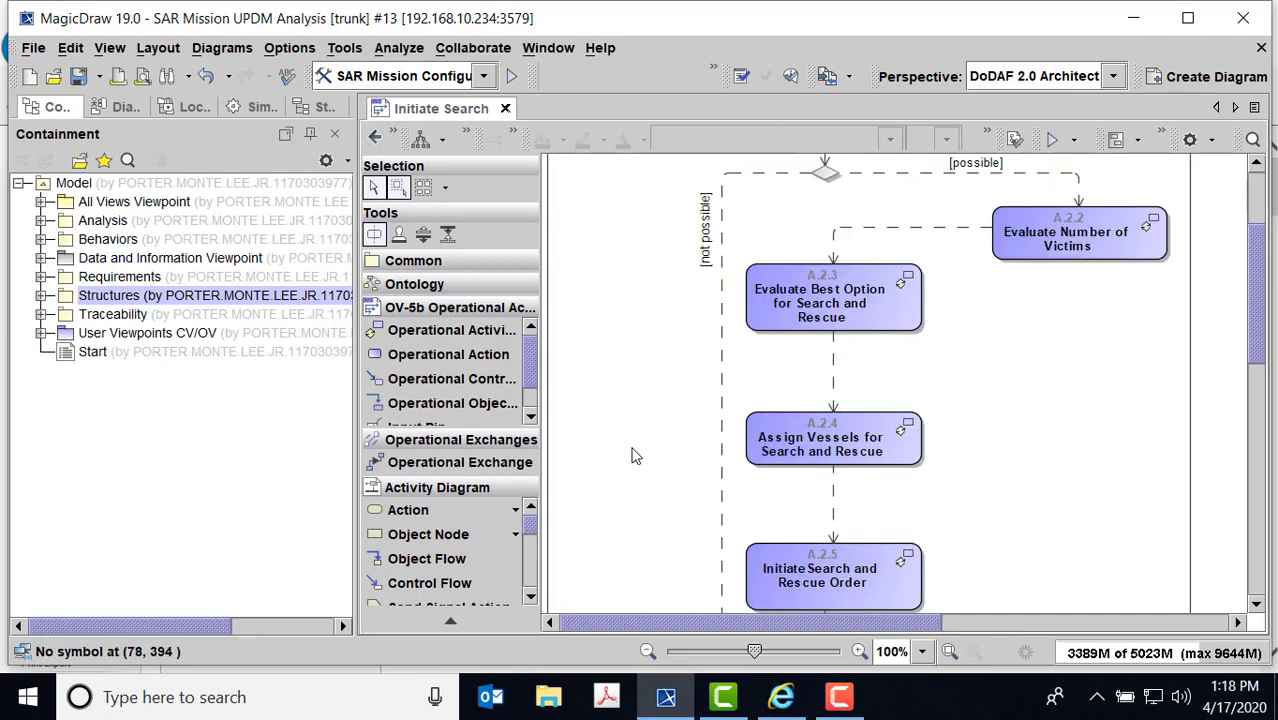
{"action": "scroll", "coordinate": [632, 456], "scroll_direction": "up", "scroll_amount": 4}
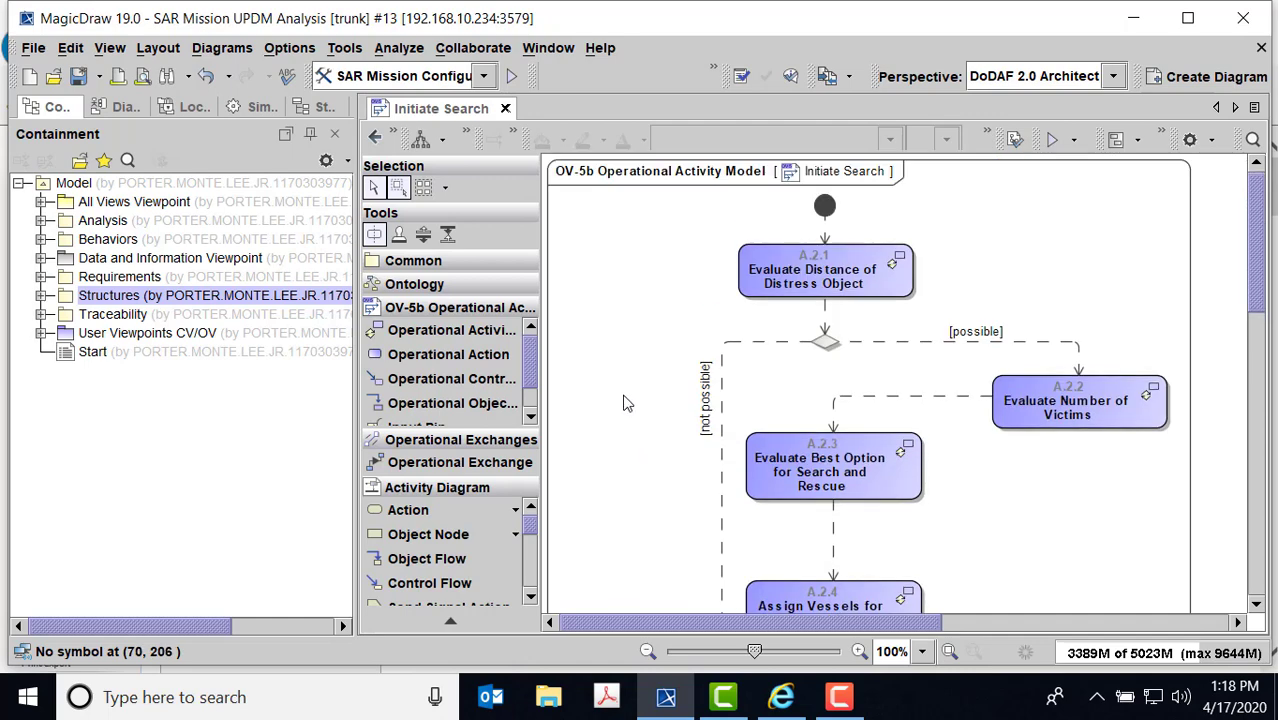
- Examine the activity flow inside the Search for Object in Distress action and return to the Conduct Maritime Search and Rescue diagram
{"action": "left_click", "coordinate": [380, 137]}
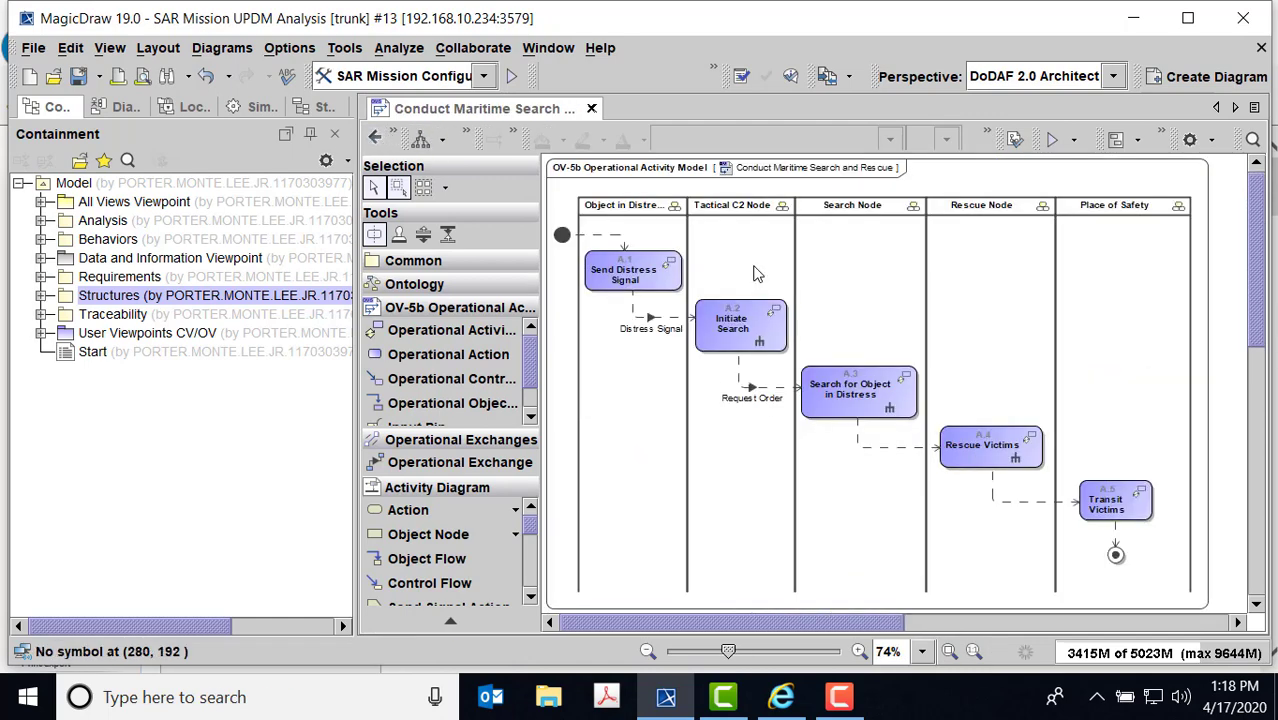
{"action": "double_click", "coordinate": [876, 396]}
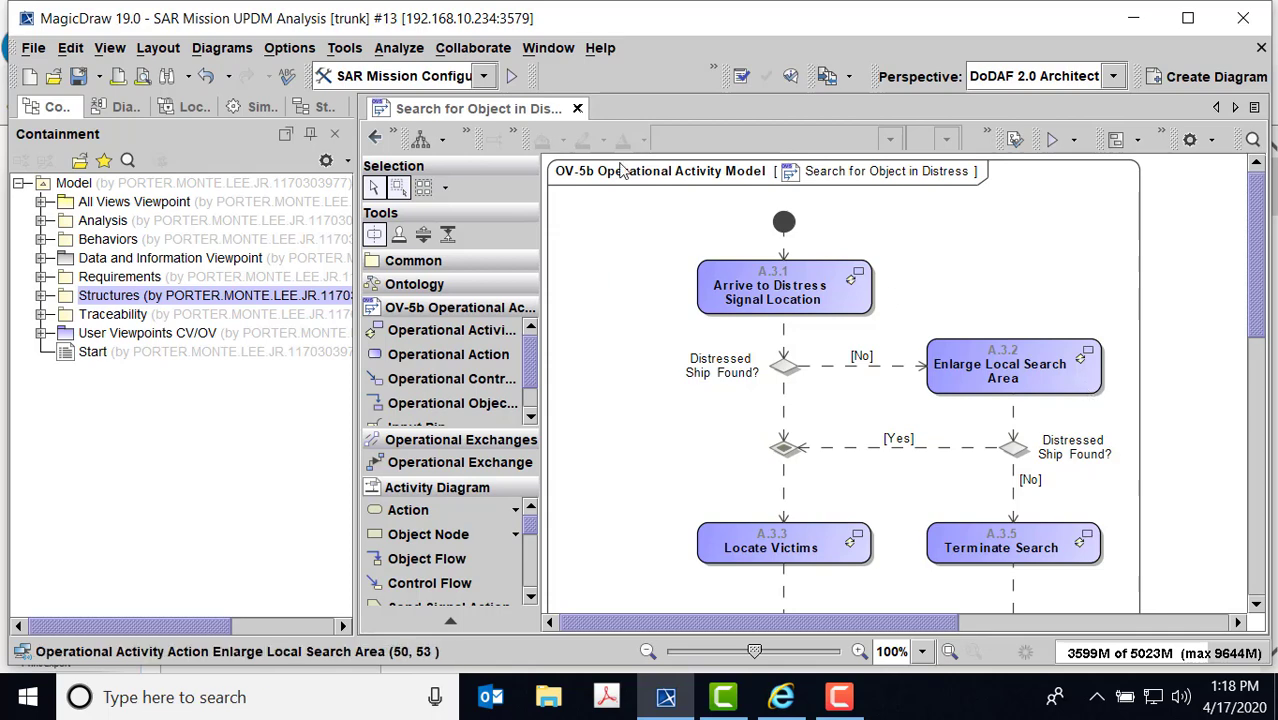
{"action": "left_click", "coordinate": [376, 139]}
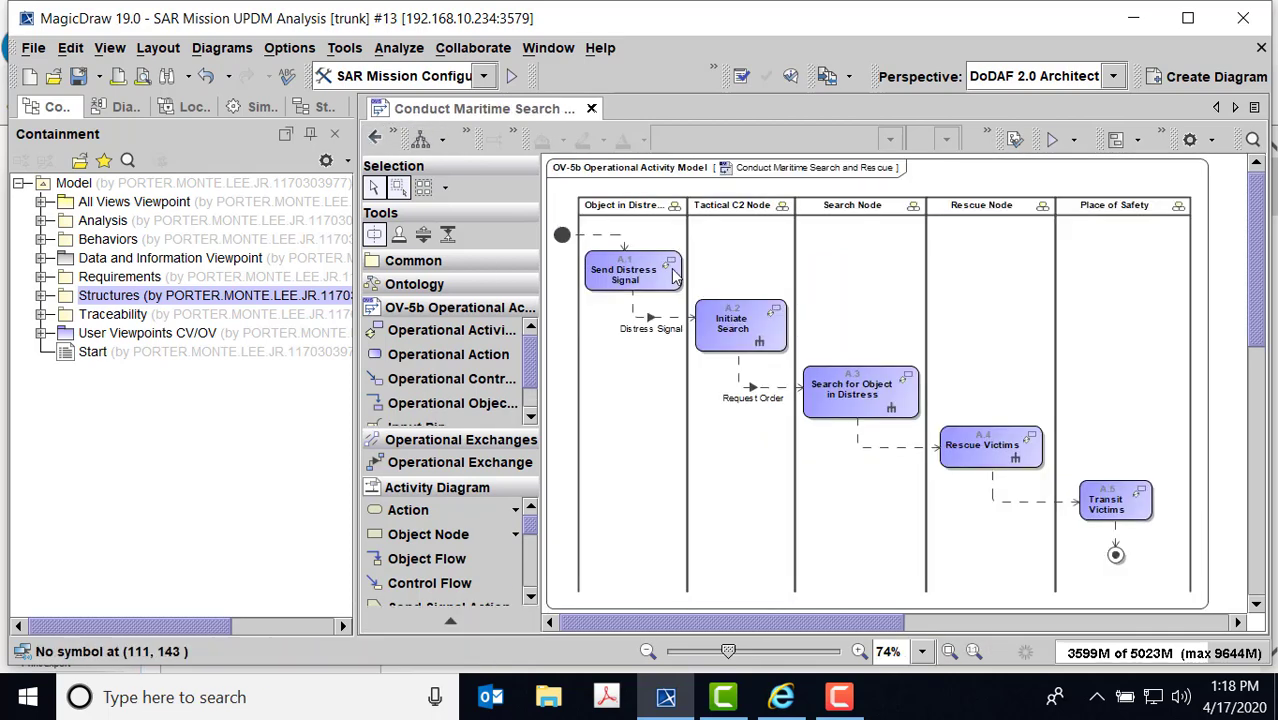
- Examine the activity flow inside the Rescue Victims action, then go back to the Start diagram
{"action": "left_click", "coordinate": [1014, 462]}
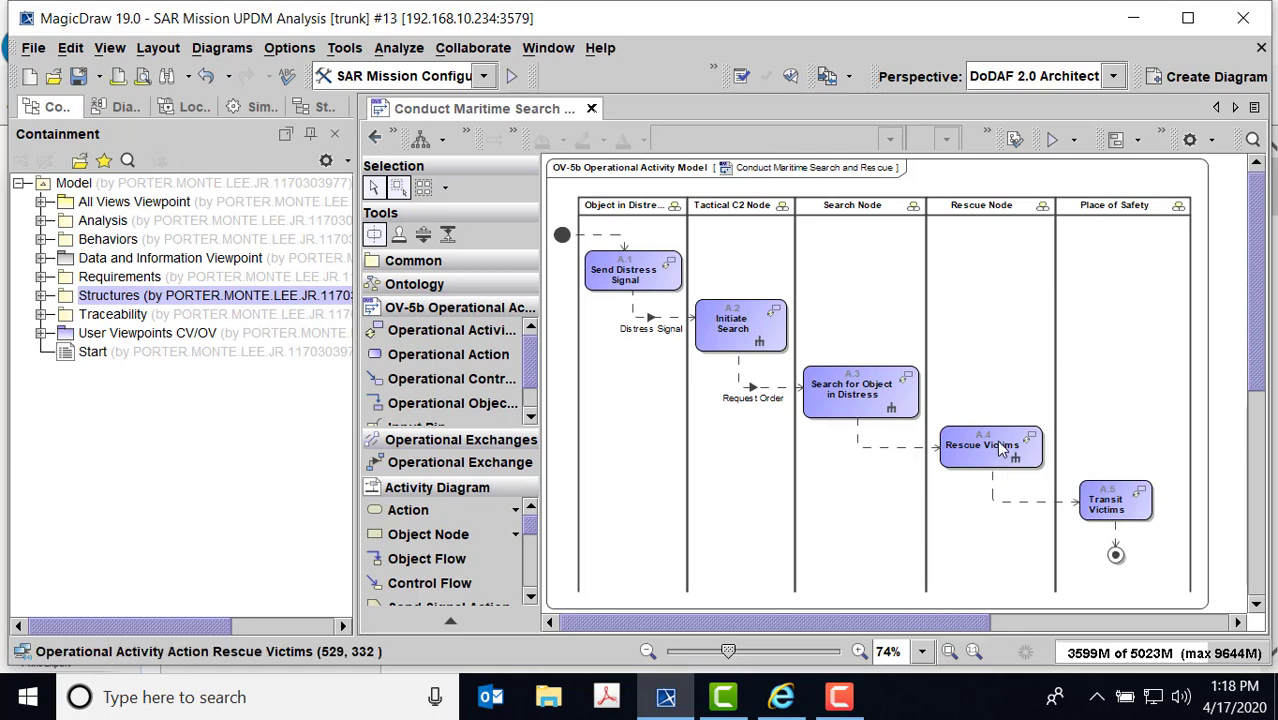
{"action": "double_click", "coordinate": [1014, 462]}
{"action": "scroll", "coordinate": [910, 352], "scroll_direction": "down", "scroll_amount": 2}
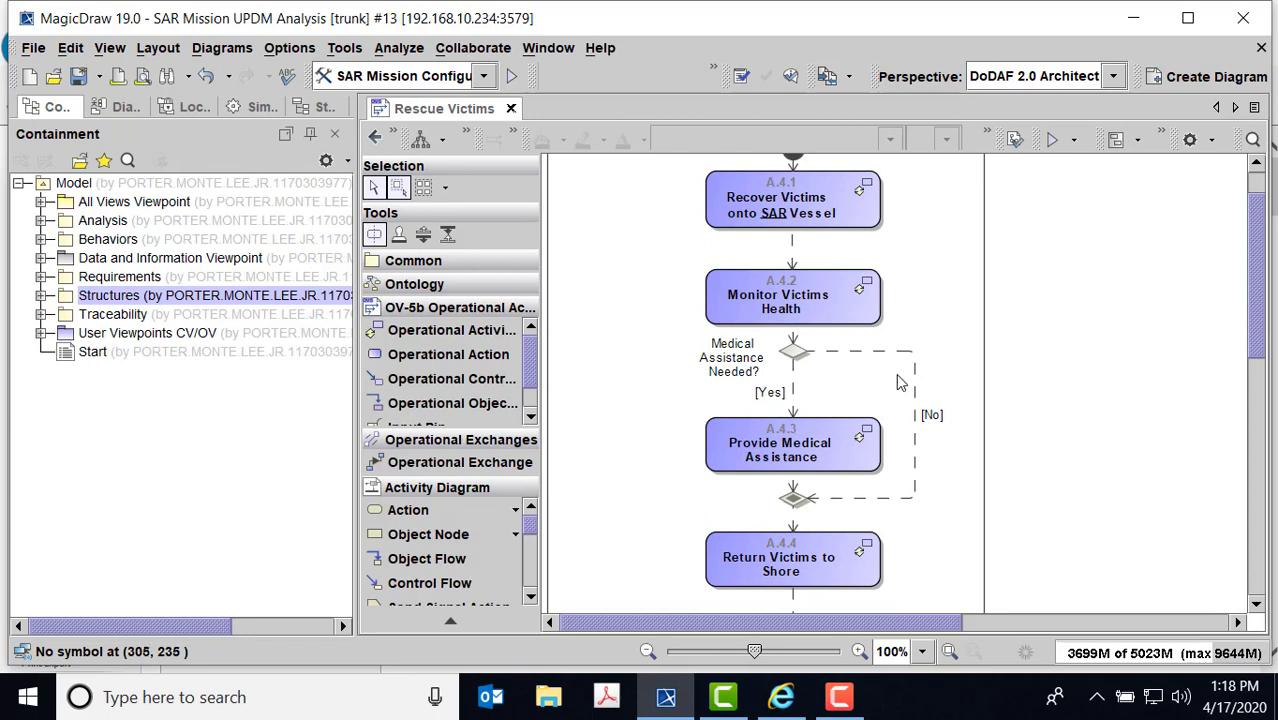
{"action": "scroll", "coordinate": [938, 377], "scroll_direction": "down", "scroll_amount": 1}
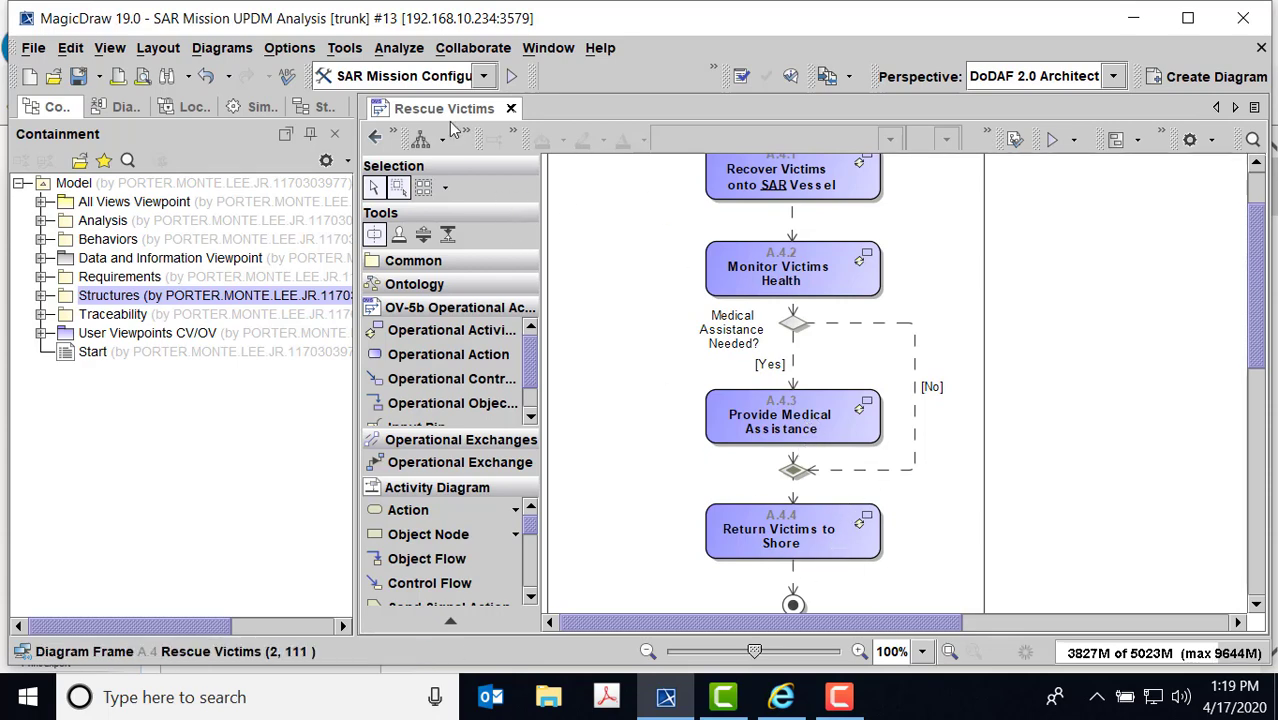
{"action": "left_click", "coordinate": [385, 139]}
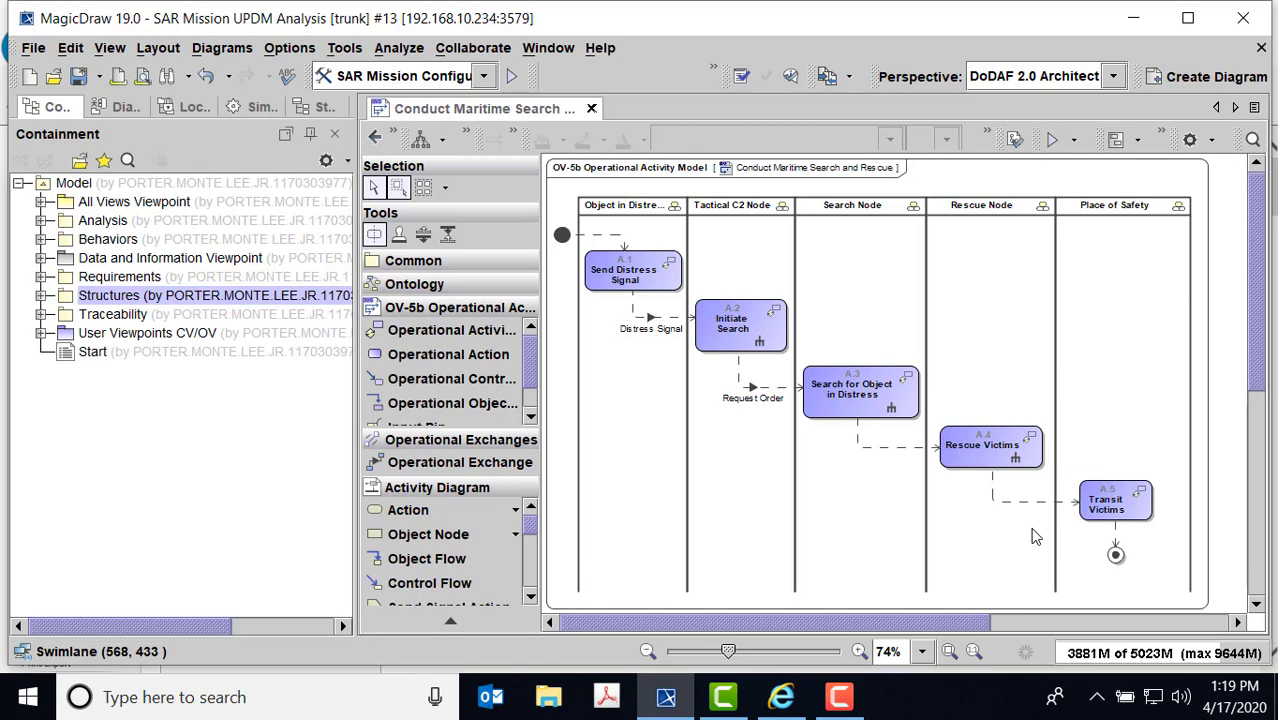
{"action": "left_click", "coordinate": [375, 137]}
- Review the SV-1 Maritime SAR diagram in the System Layer and return to Start
{"action": "scroll", "coordinate": [1007, 422], "scroll_direction": "down", "scroll_amount": 4}
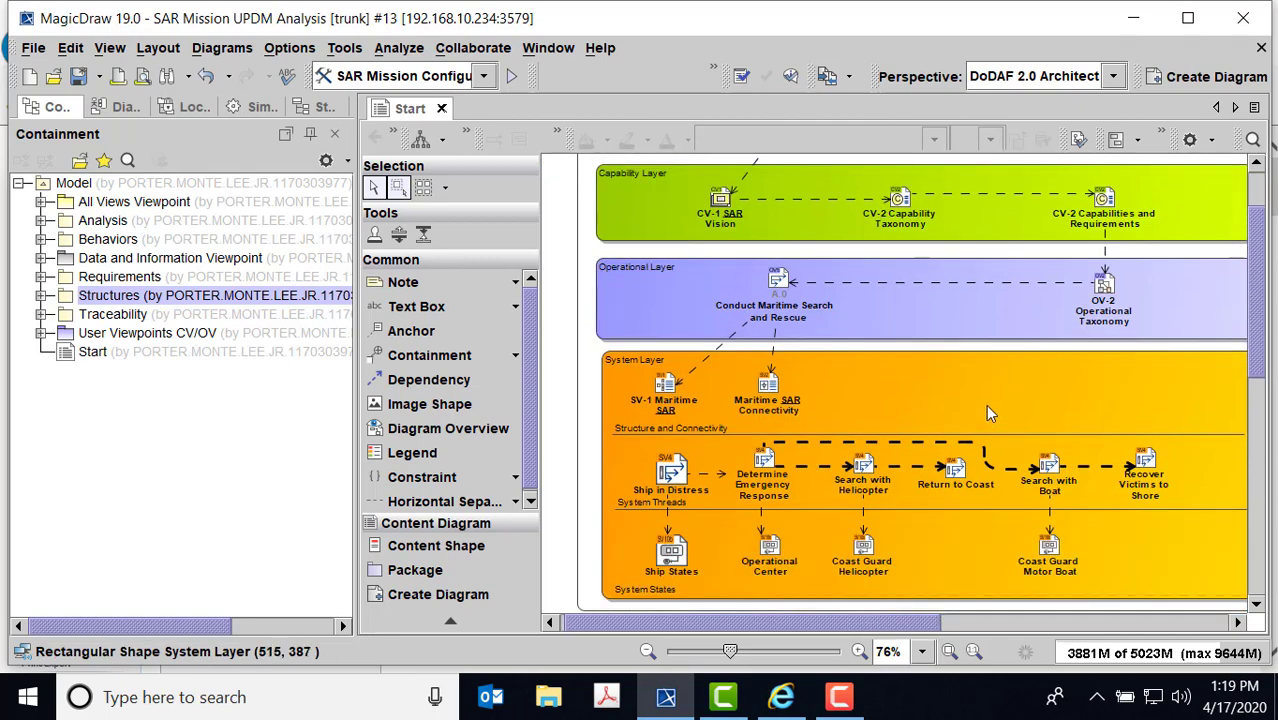
{"action": "scroll", "coordinate": [1004, 386], "scroll_direction": "down", "scroll_amount": 1}
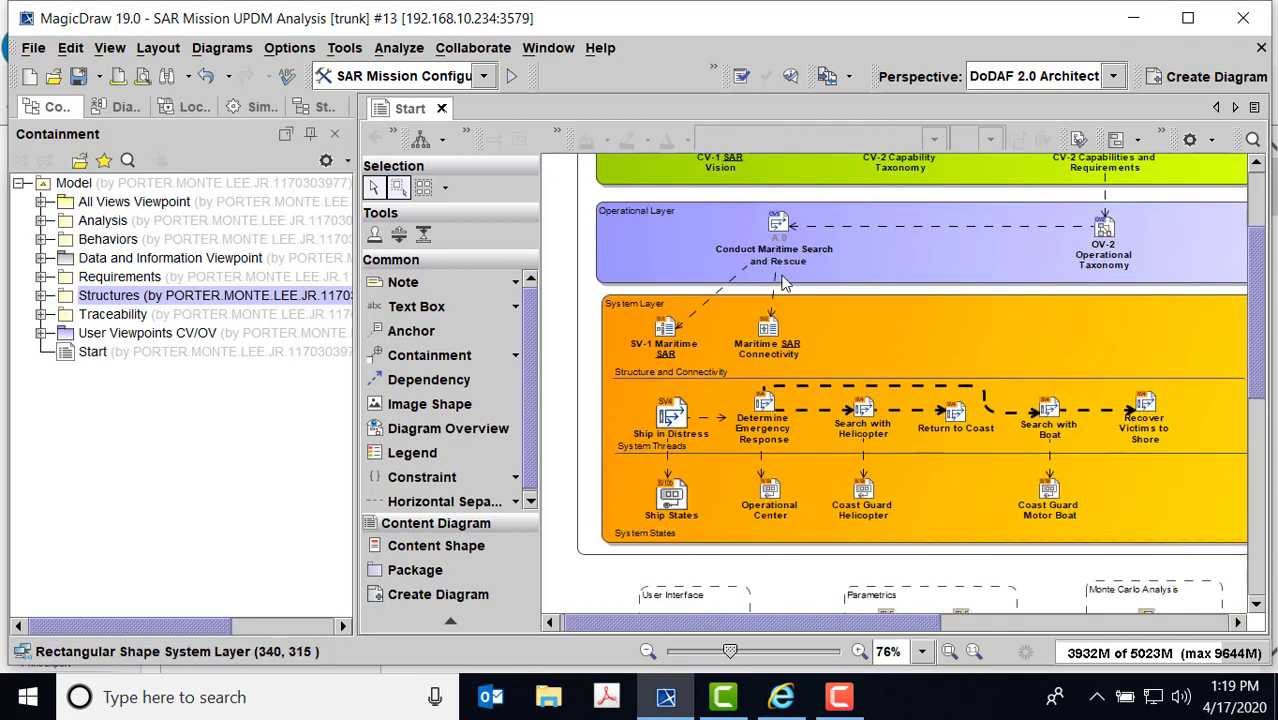
{"action": "double_click", "coordinate": [668, 330]}
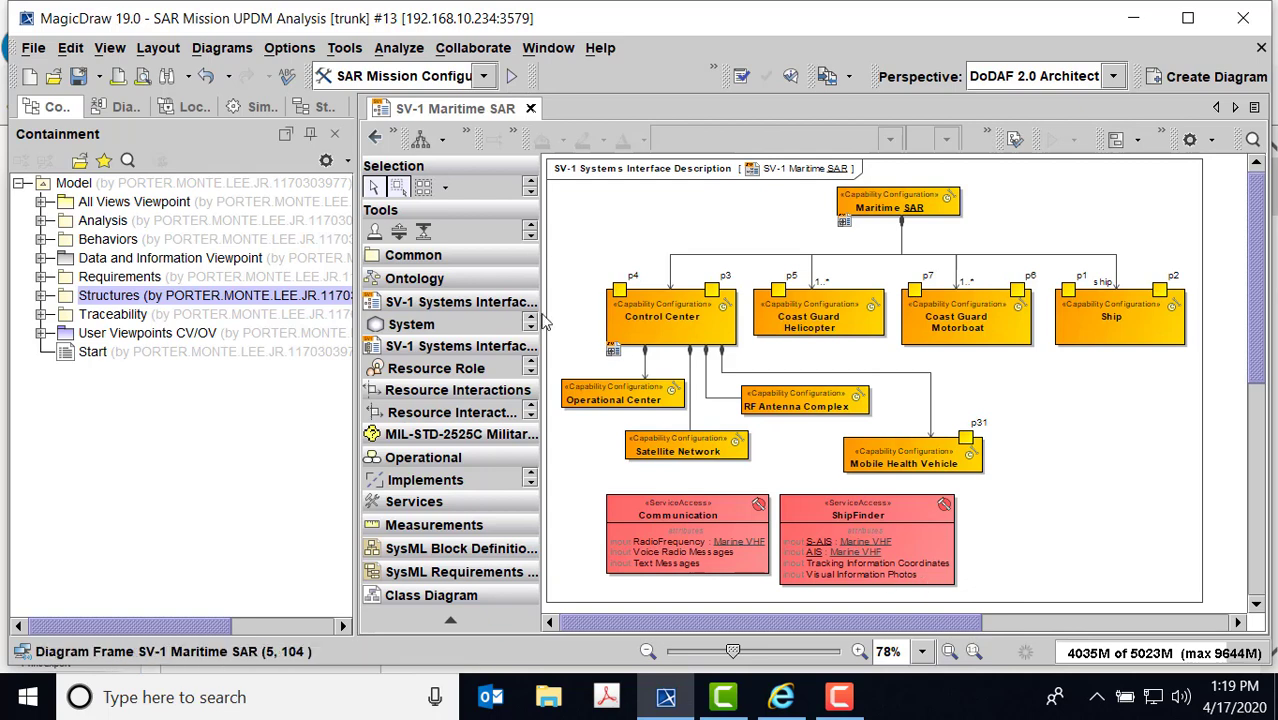
{"action": "left_click", "coordinate": [374, 137]}
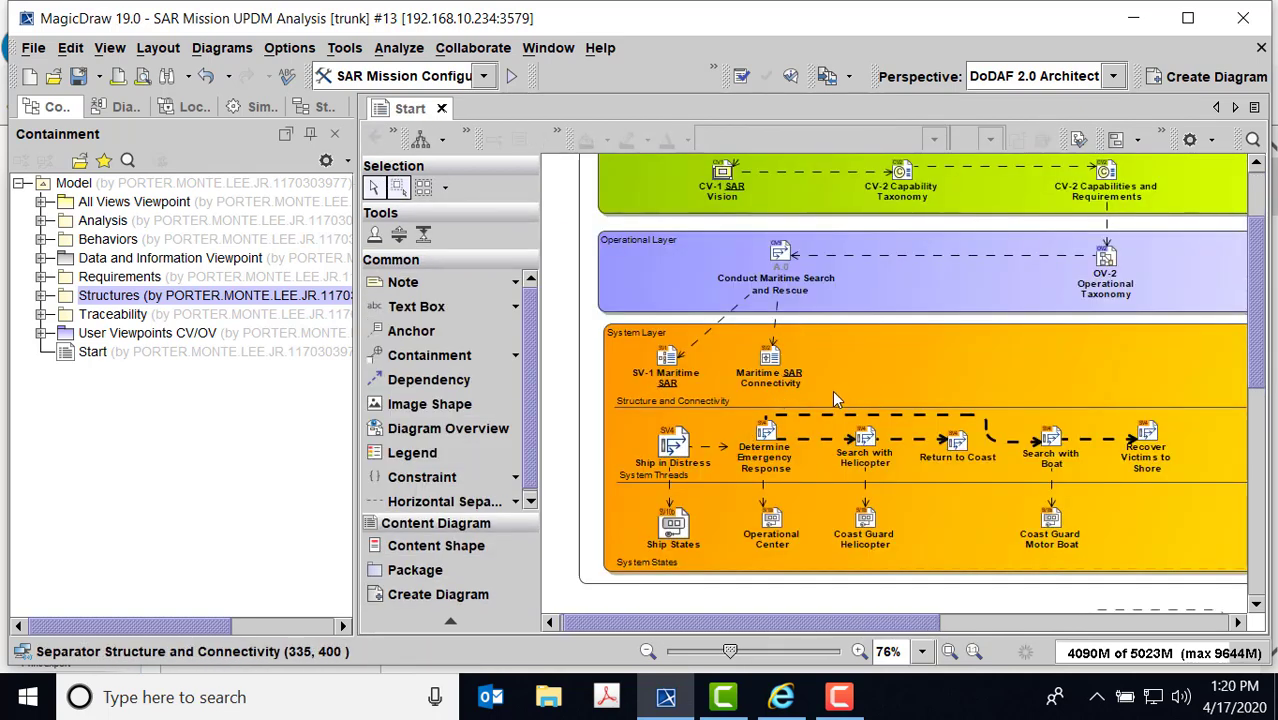
- Open the Ship States diagram and inspect the trigger and effect in the specification of the Sailing-to-Emergency transition
{"action": "double_click", "coordinate": [677, 530]}
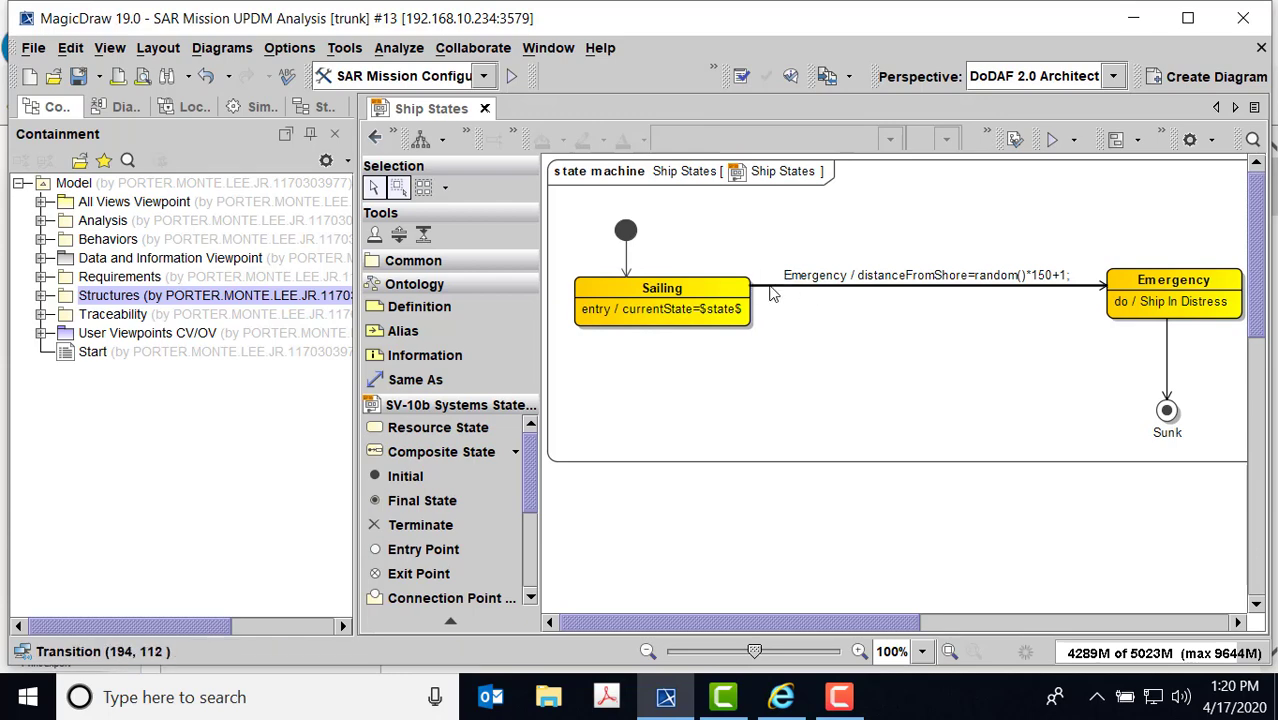
{"action": "left_click", "coordinate": [772, 290]}
{"action": "right_click", "coordinate": [772, 292]}
{"action": "left_click", "coordinate": [805, 307]}
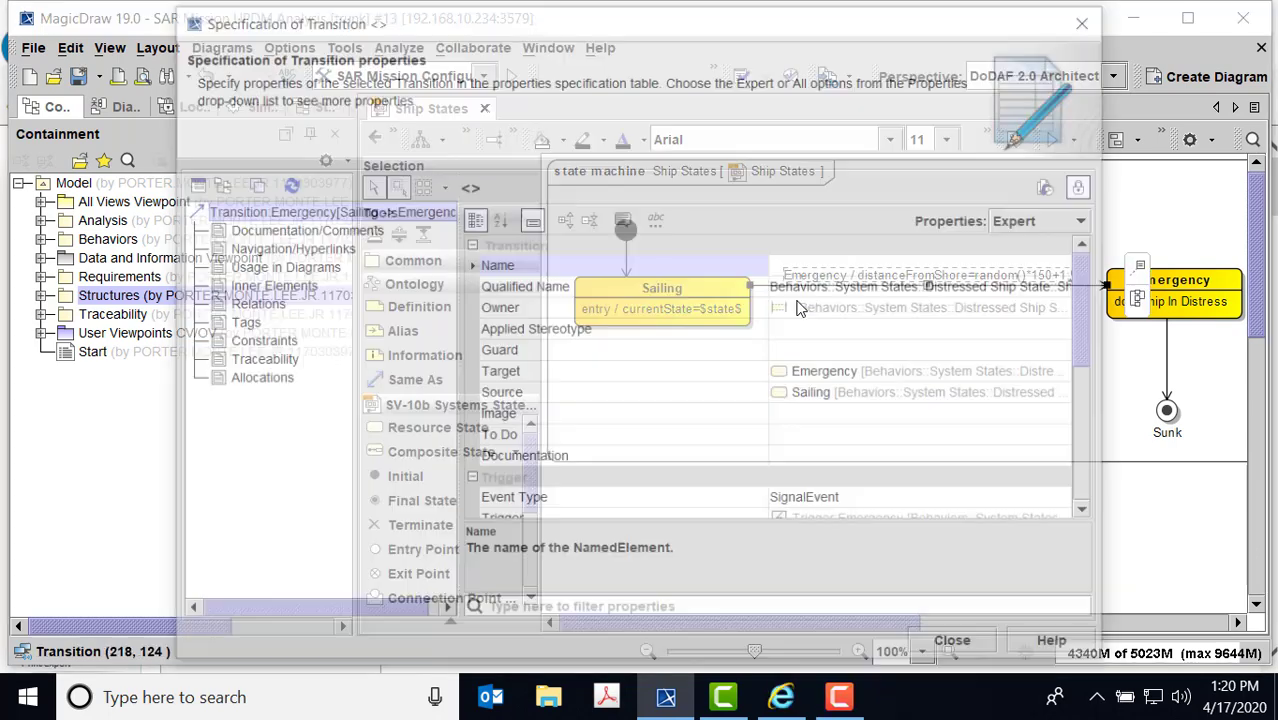
{"action": "scroll", "coordinate": [1092, 400], "scroll_direction": "down", "scroll_amount": 5}
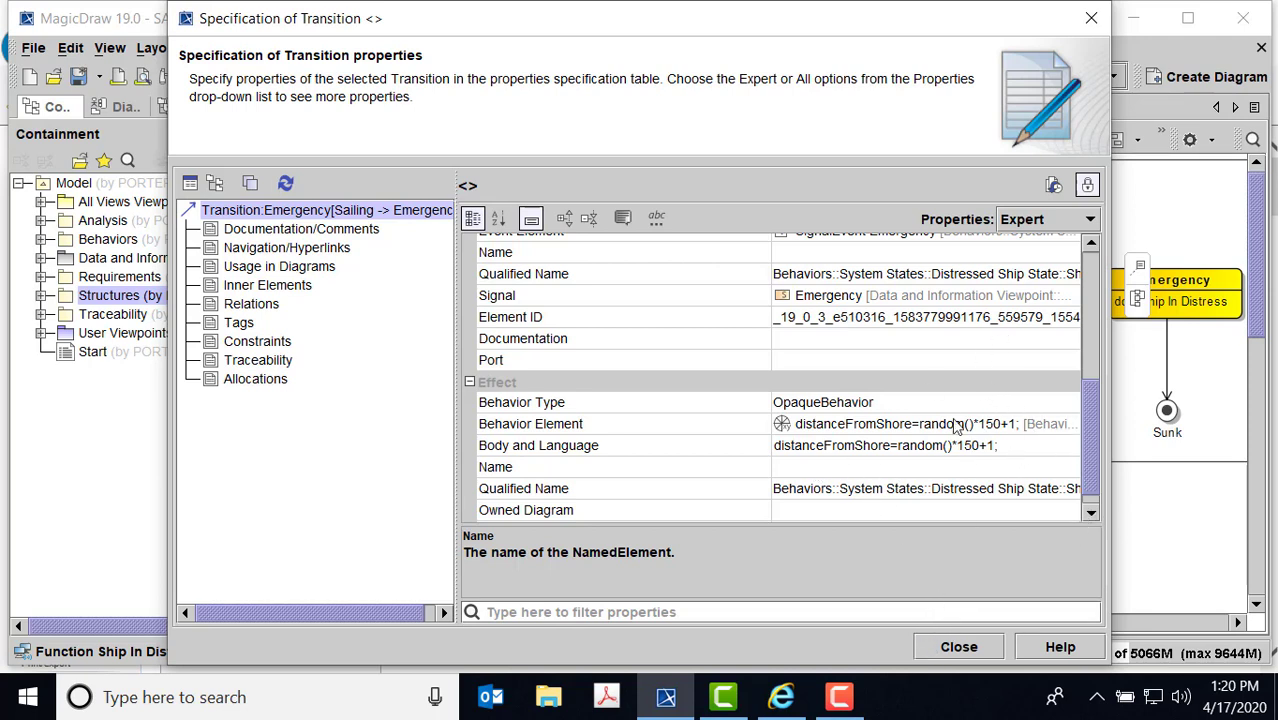
{"action": "left_click", "coordinate": [958, 647]}
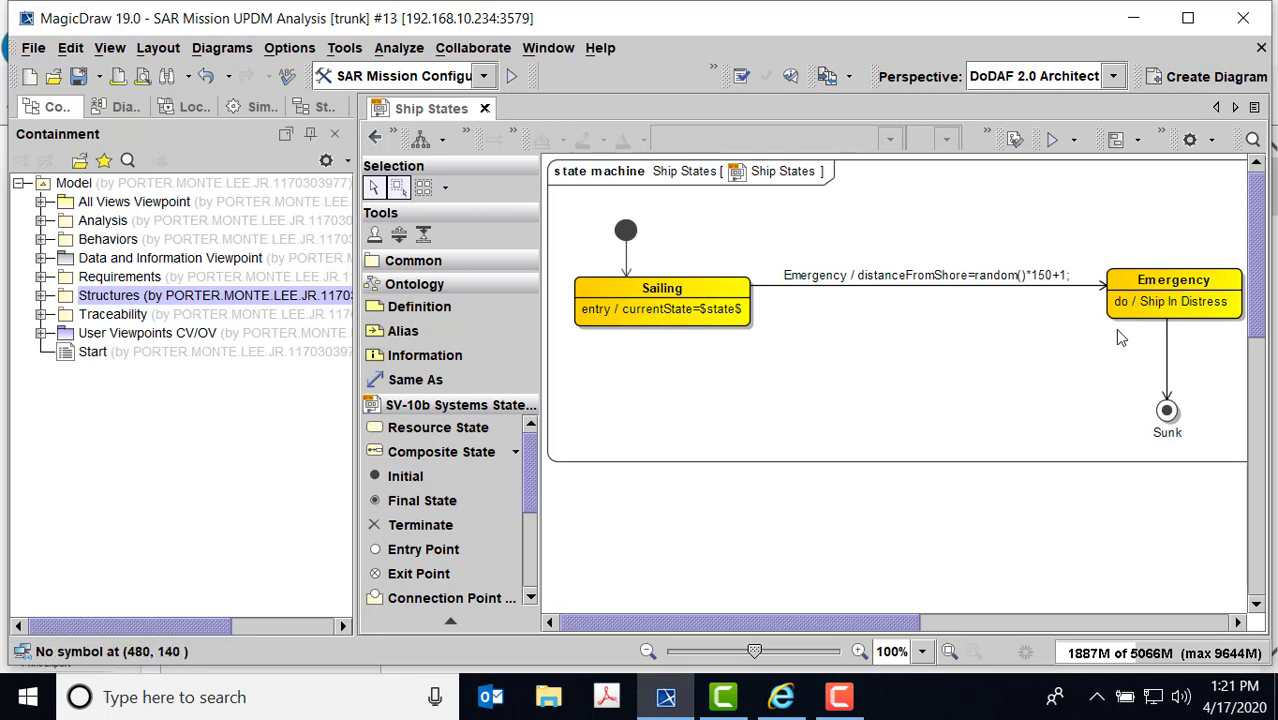
- Open the Ship in Distress activity behind the Emergency state and inspect the Distance From Shore action's specification
{"action": "double_click", "coordinate": [1174, 304]}
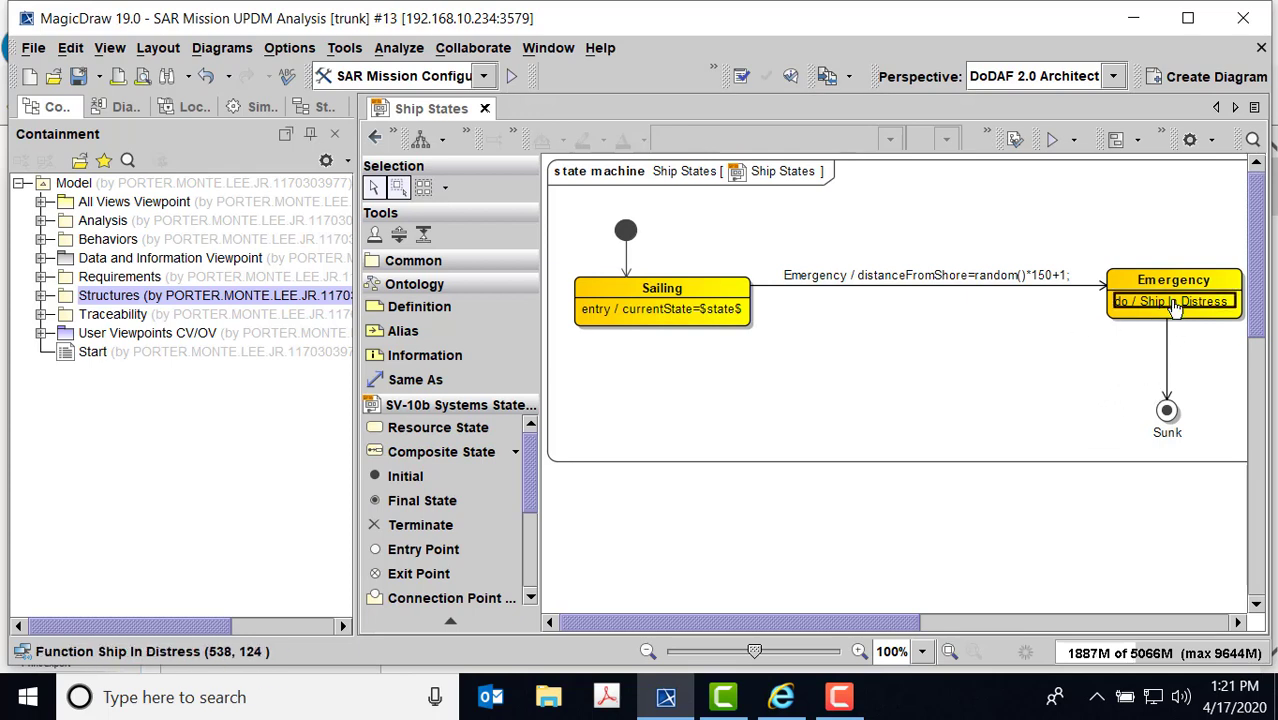
{"action": "double_click", "coordinate": [807, 335]}
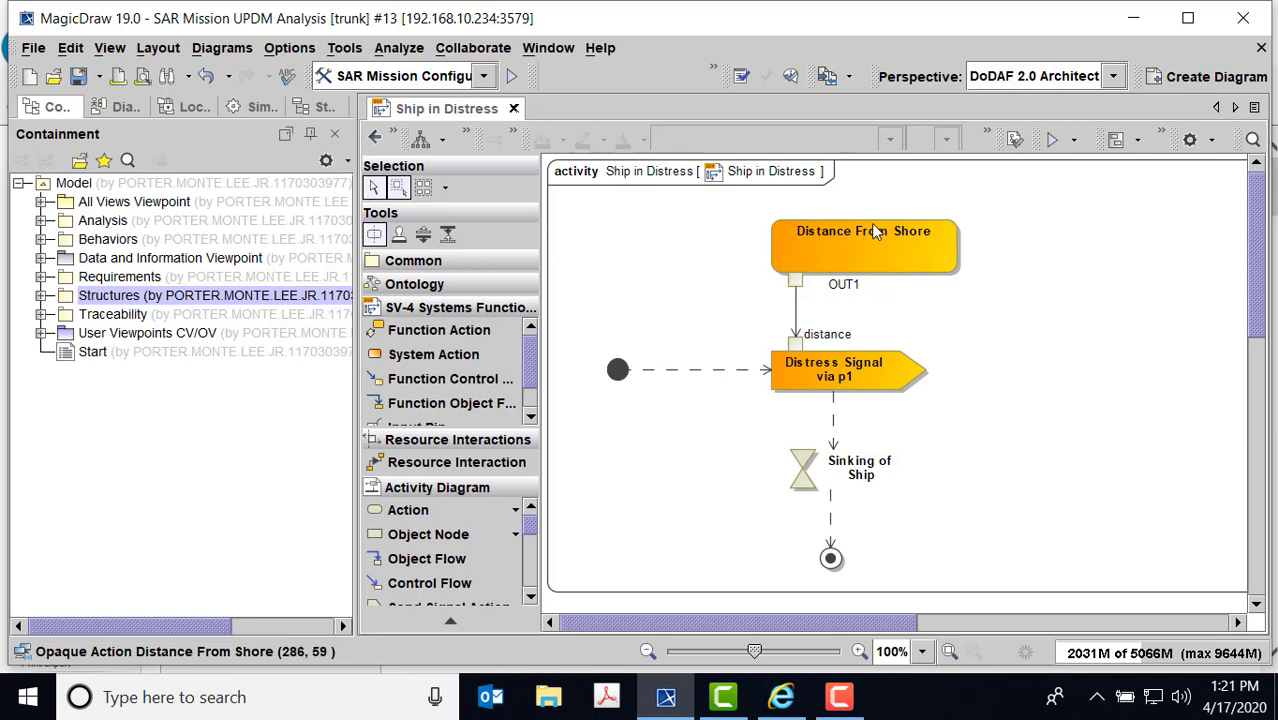
{"action": "right_click", "coordinate": [943, 262]}
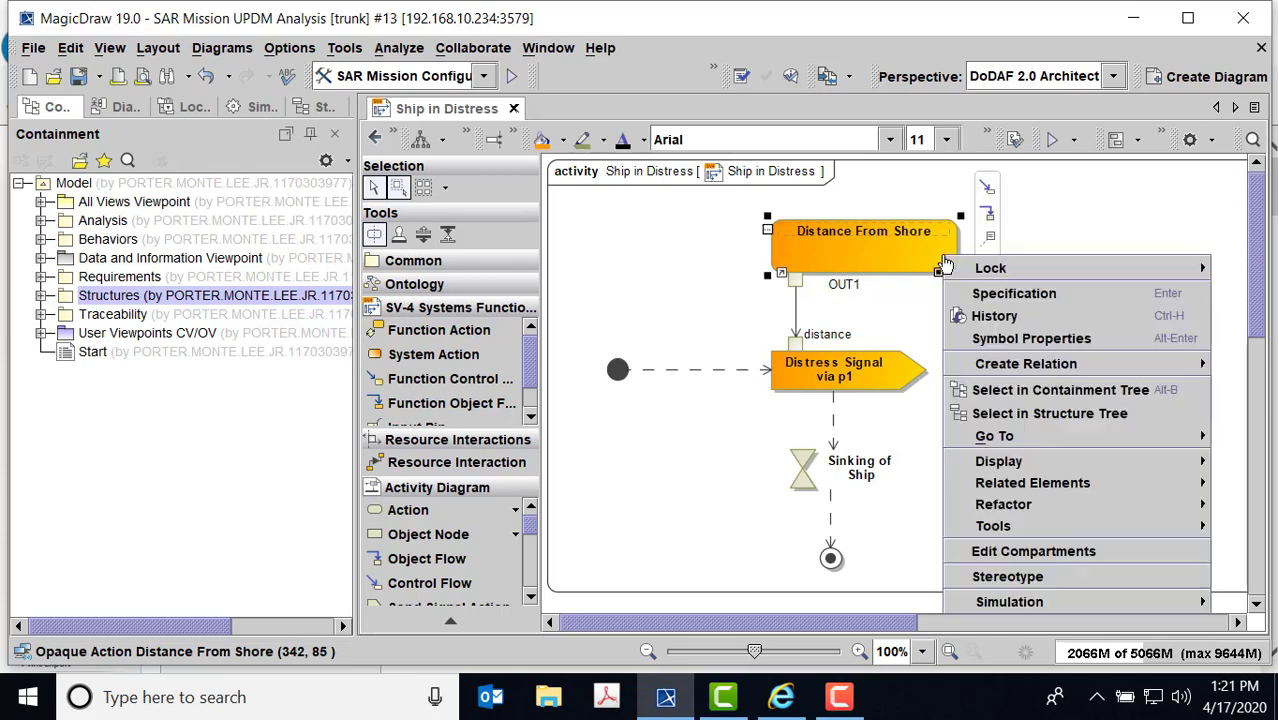
{"action": "left_click", "coordinate": [1025, 292]}
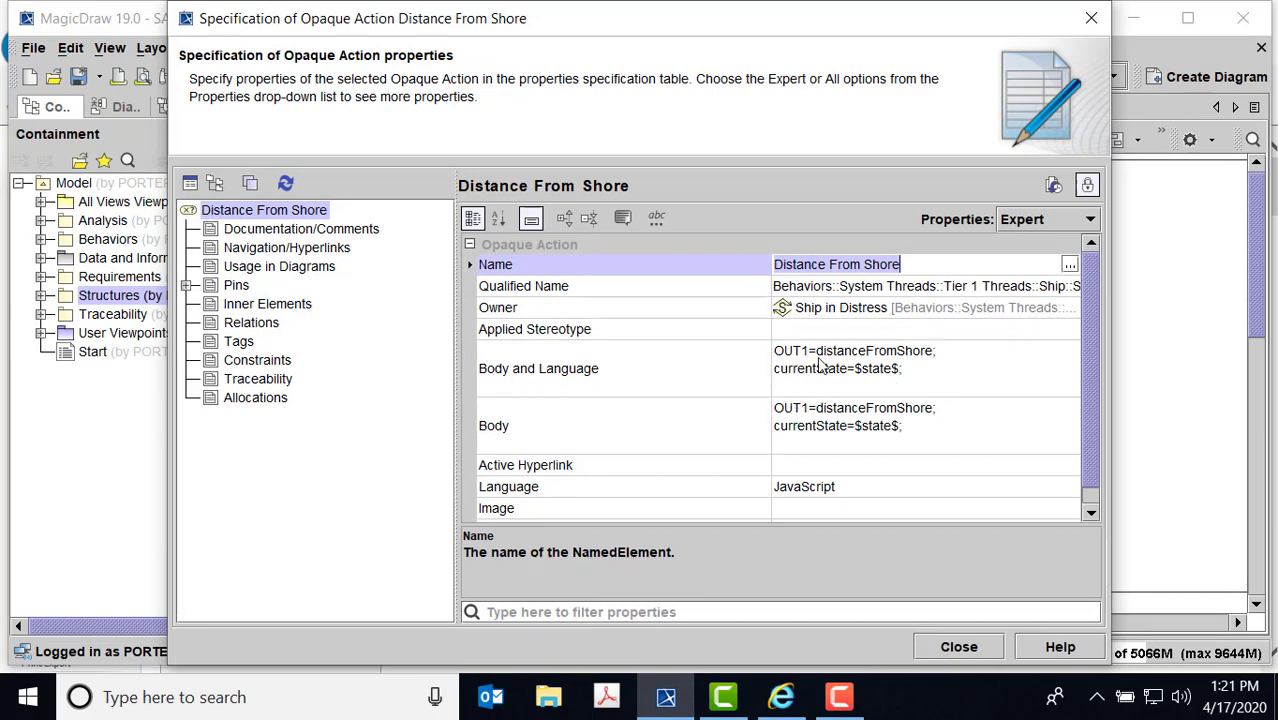
{"action": "left_click", "coordinate": [1091, 22]}
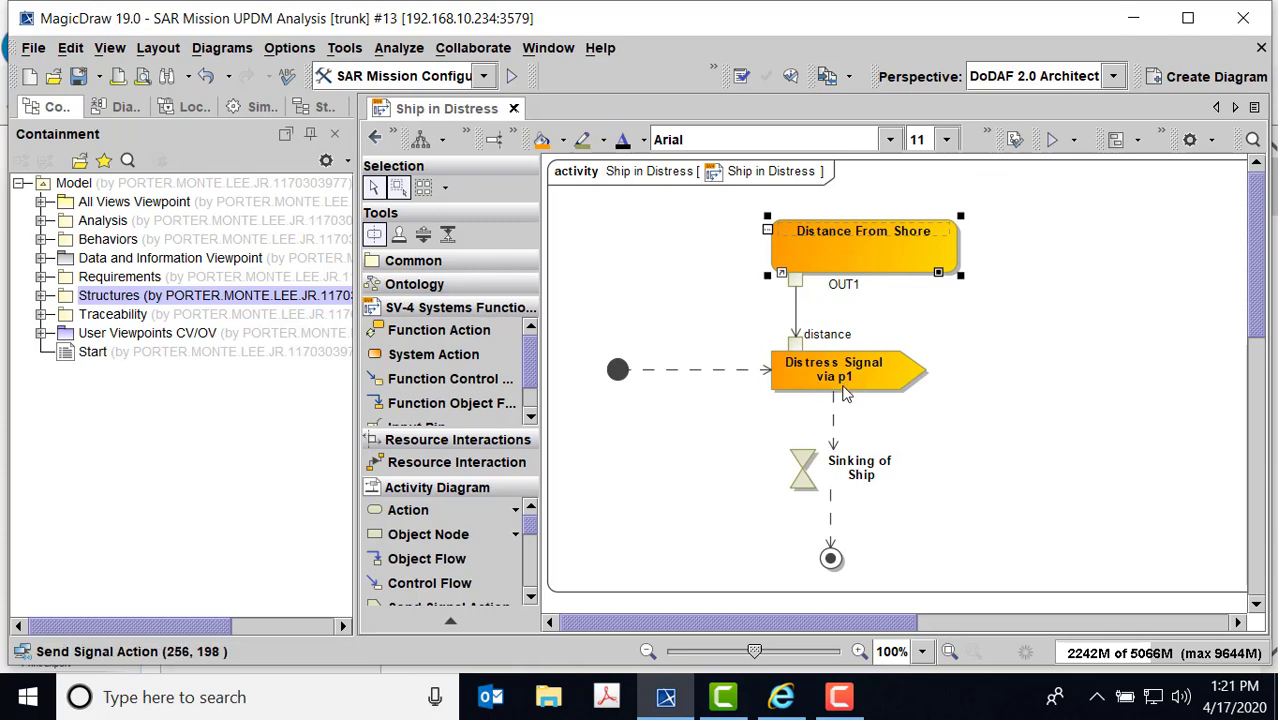
- Inspect the trigger settings of the Sinking of Ship time event and return through Ship States to the Start diagram
{"action": "left_click", "coordinate": [806, 467]}
{"action": "right_click", "coordinate": [807, 468]}
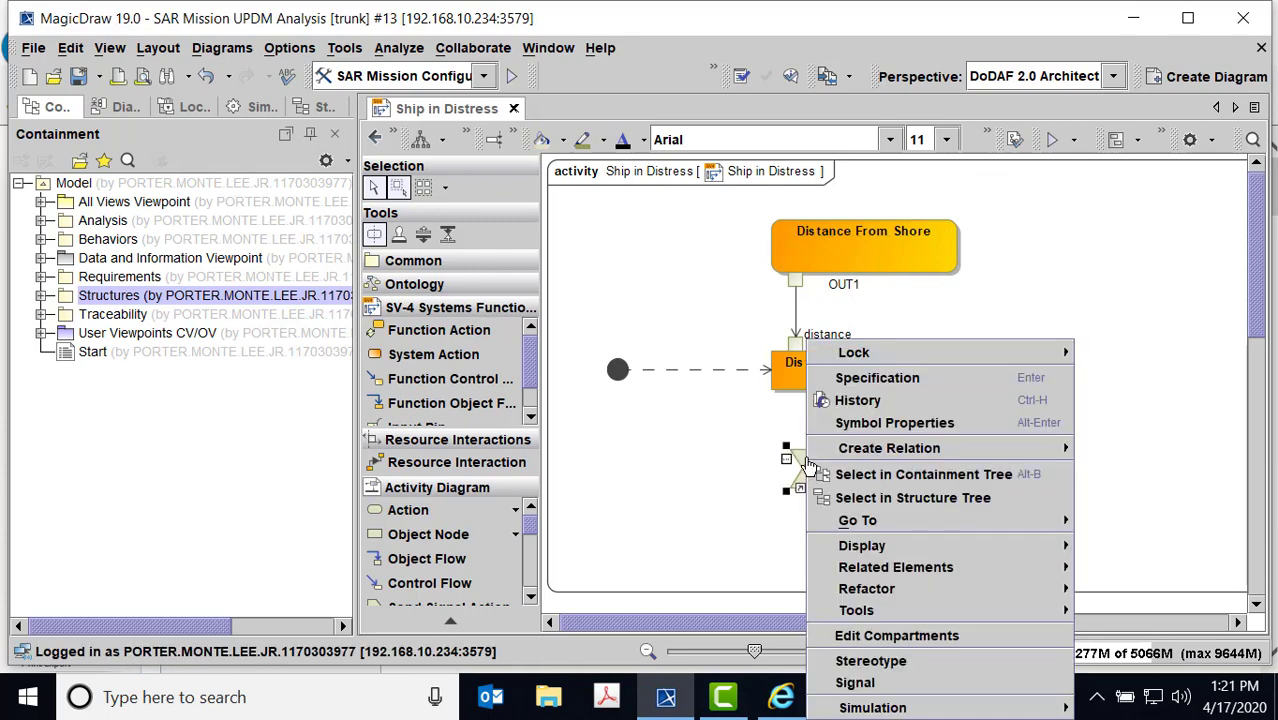
{"action": "left_click", "coordinate": [860, 377]}
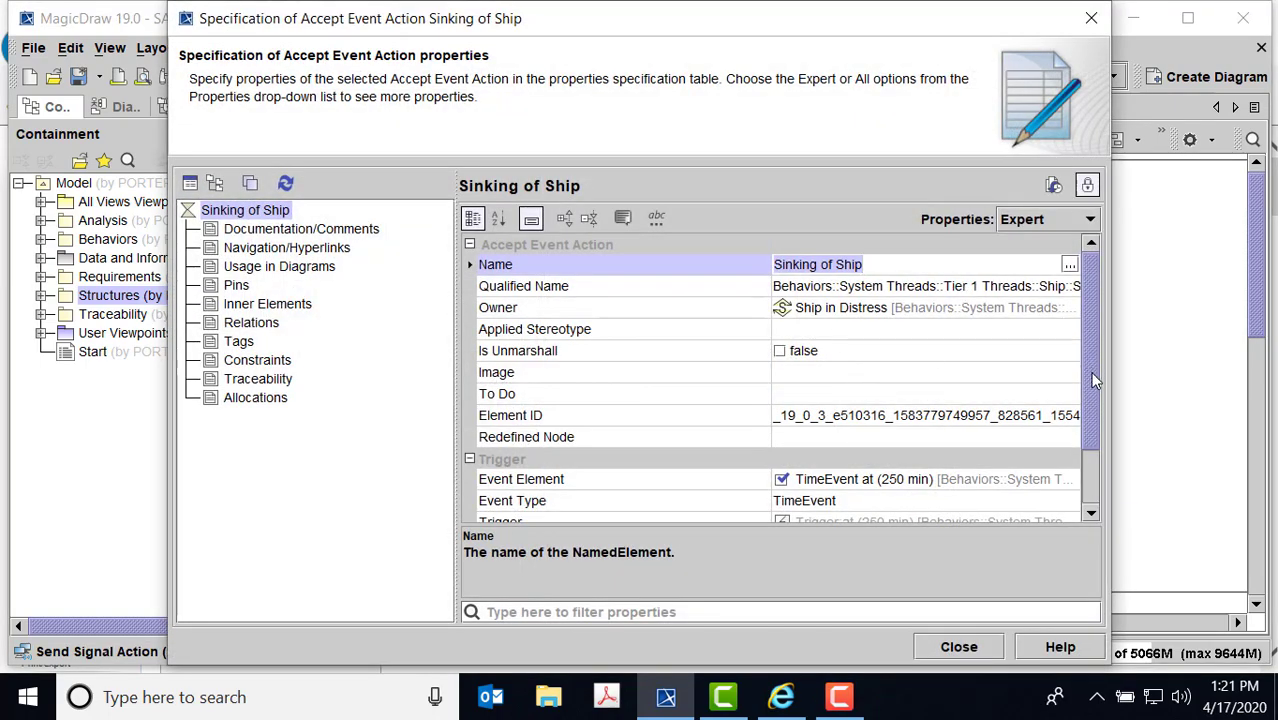
{"action": "left_click_drag", "start_coordinate": [1088, 380], "coordinate": [1097, 470]}
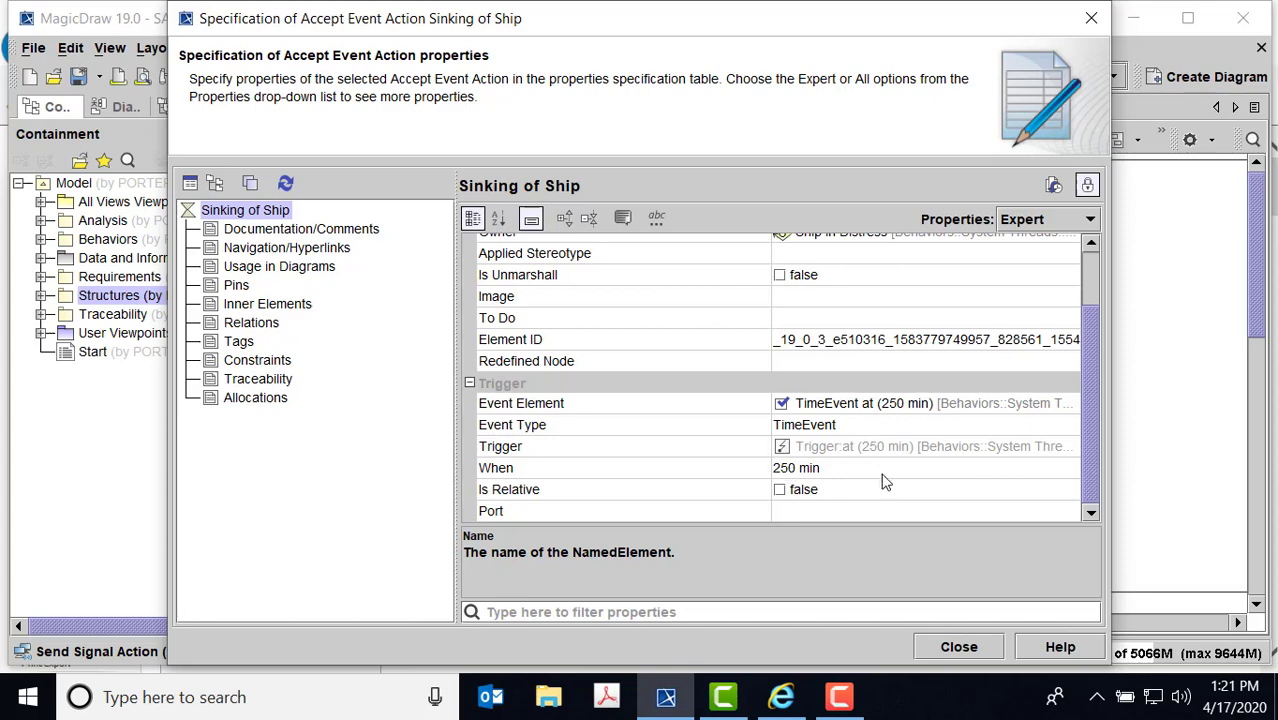
{"action": "left_click", "coordinate": [982, 644]}
{"action": "left_click", "coordinate": [985, 500]}
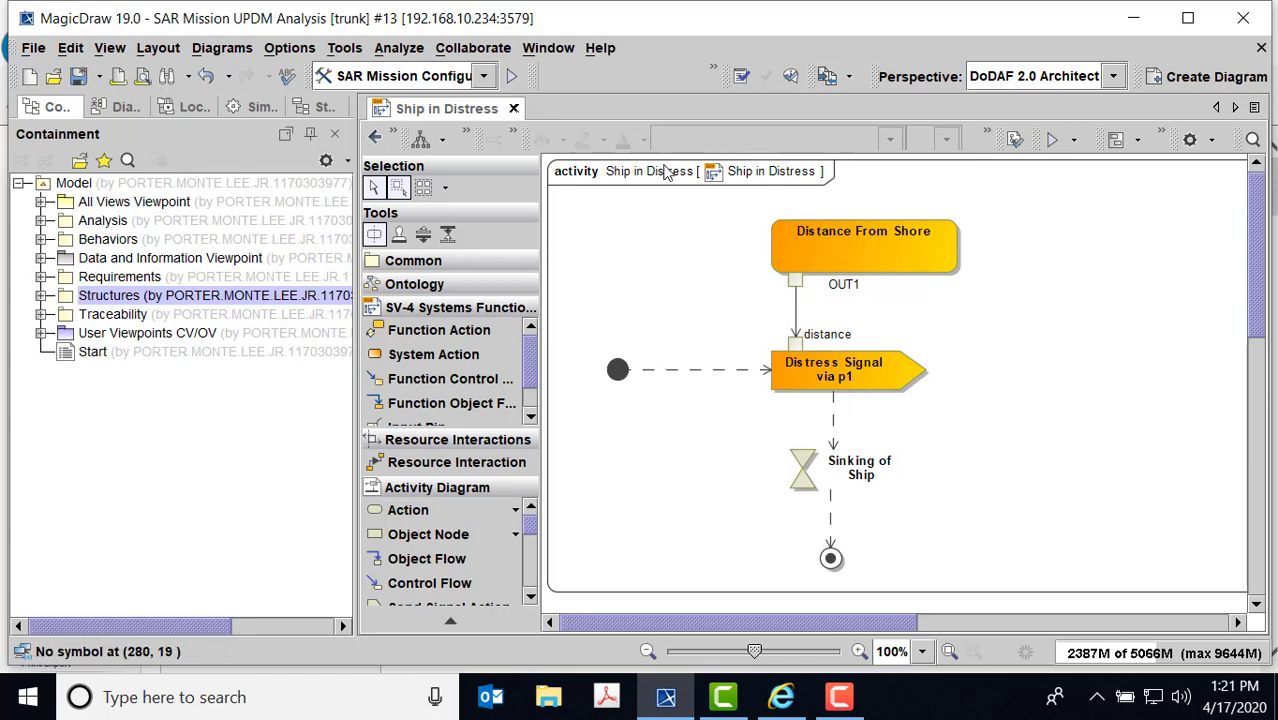
{"action": "left_click", "coordinate": [375, 137]}
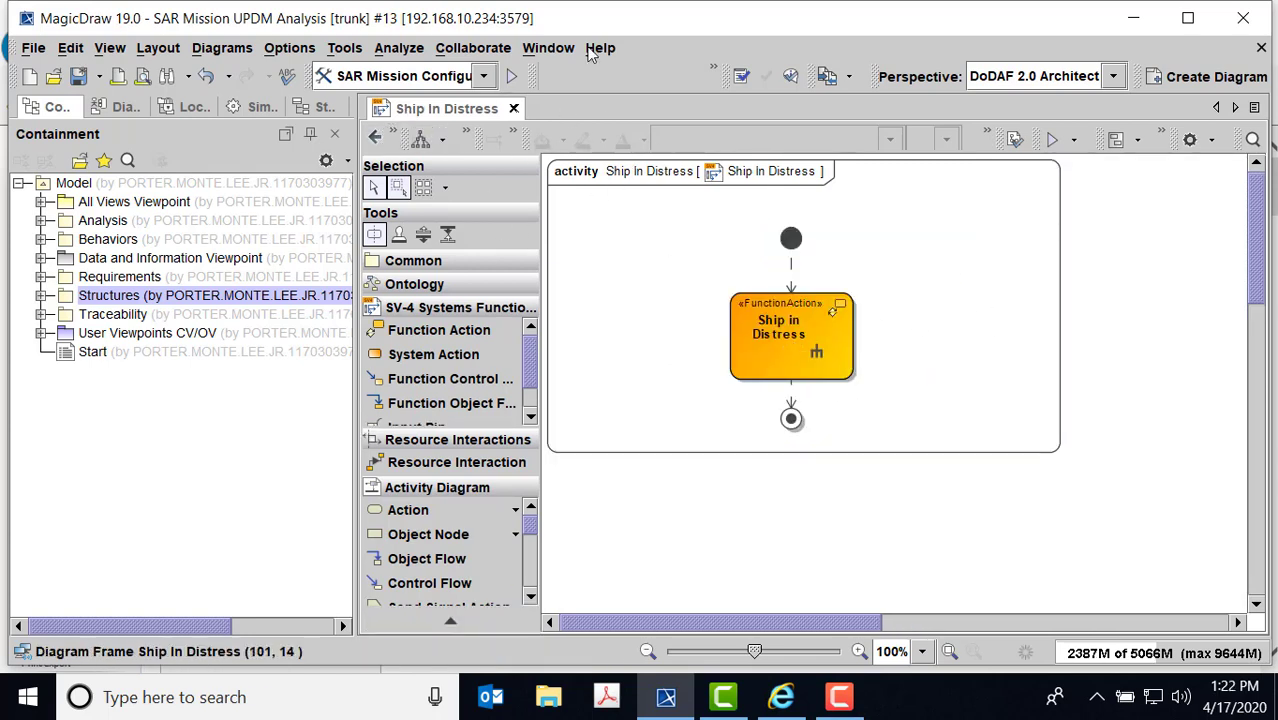
{"action": "left_click", "coordinate": [375, 137]}
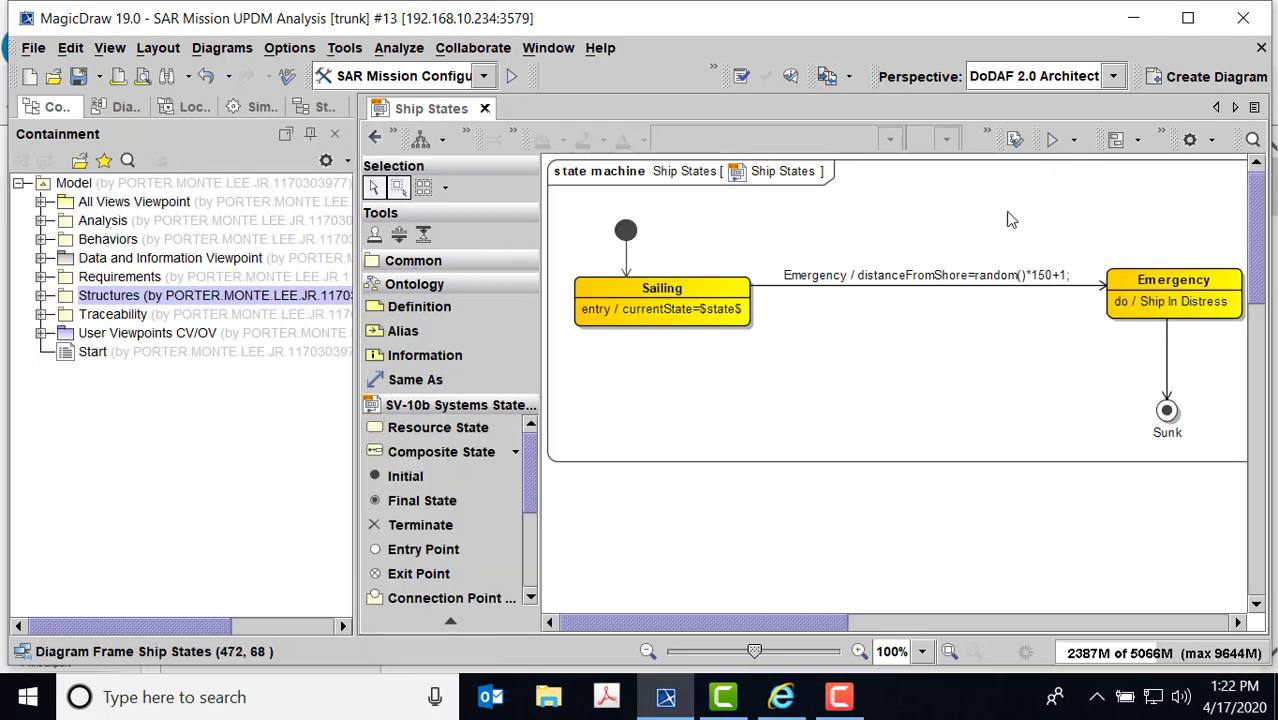
{"action": "left_click", "coordinate": [375, 137]}
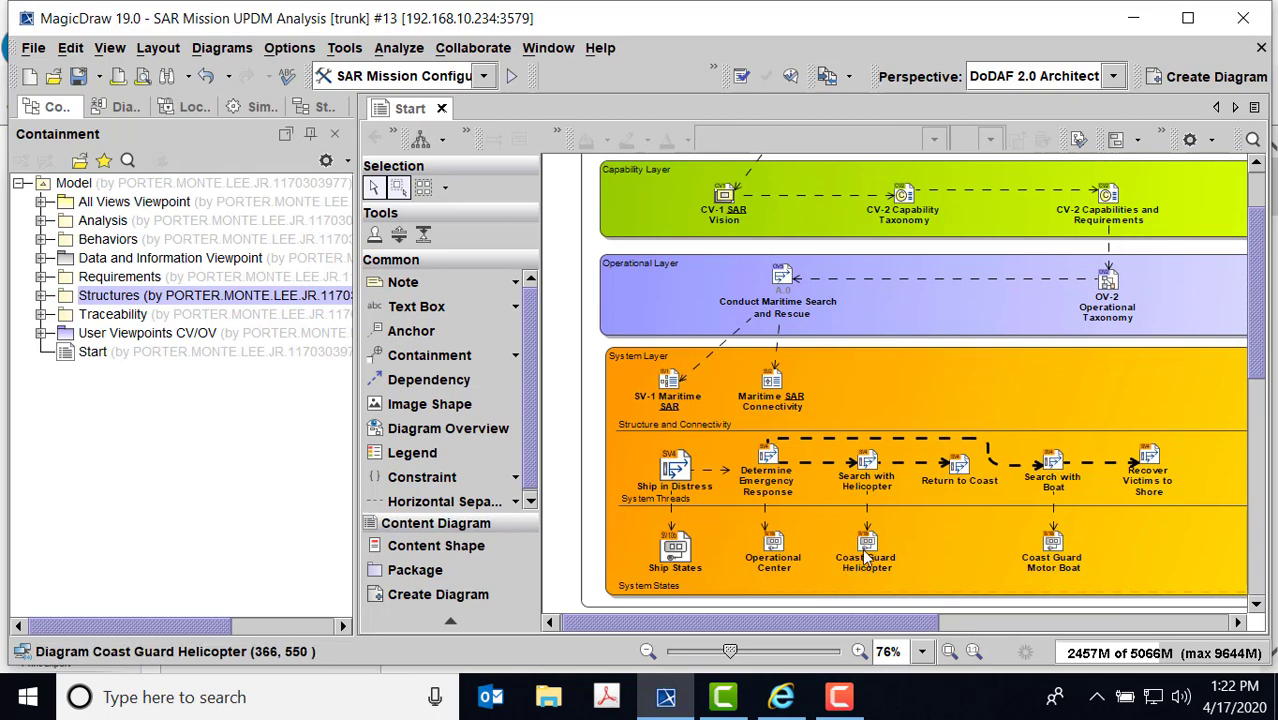
- Open the Operational Center state machine and inspect the trigger of the Distress Signal transition to Emergency Protocol
{"action": "double_click", "coordinate": [776, 545]}
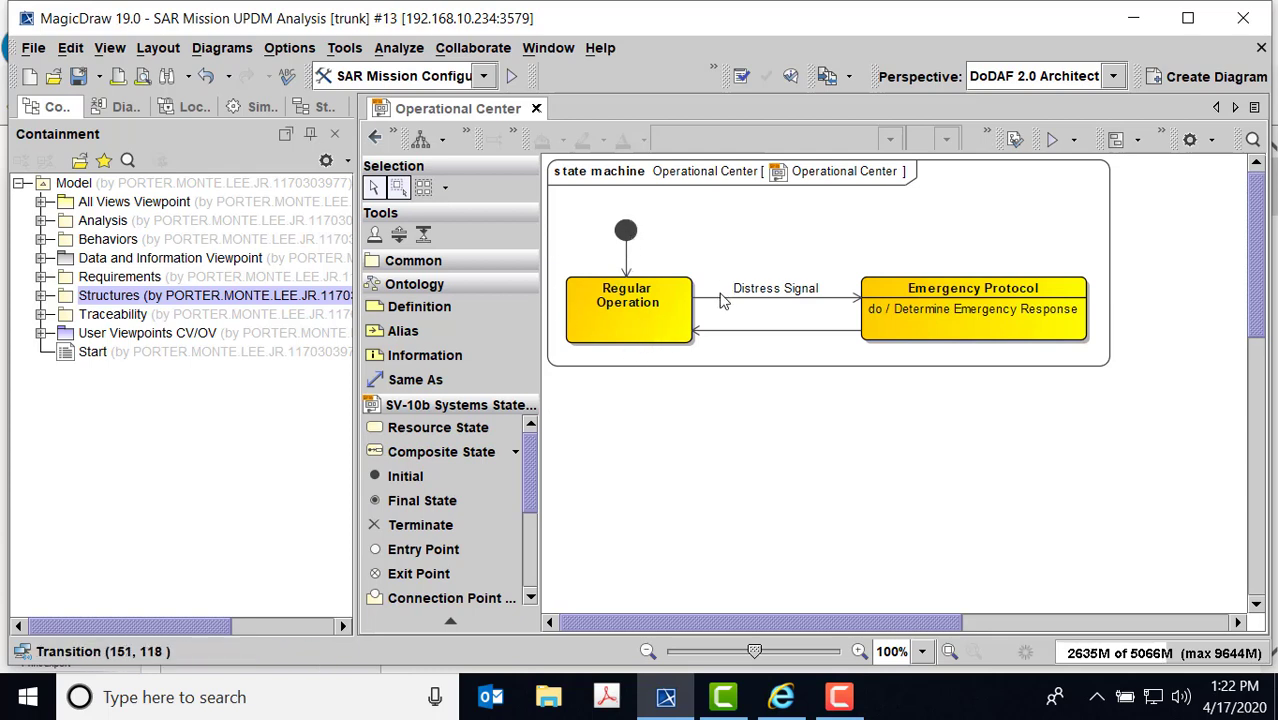
{"action": "left_click", "coordinate": [852, 300]}
{"action": "right_click", "coordinate": [852, 300]}
{"action": "left_click", "coordinate": [912, 311]}
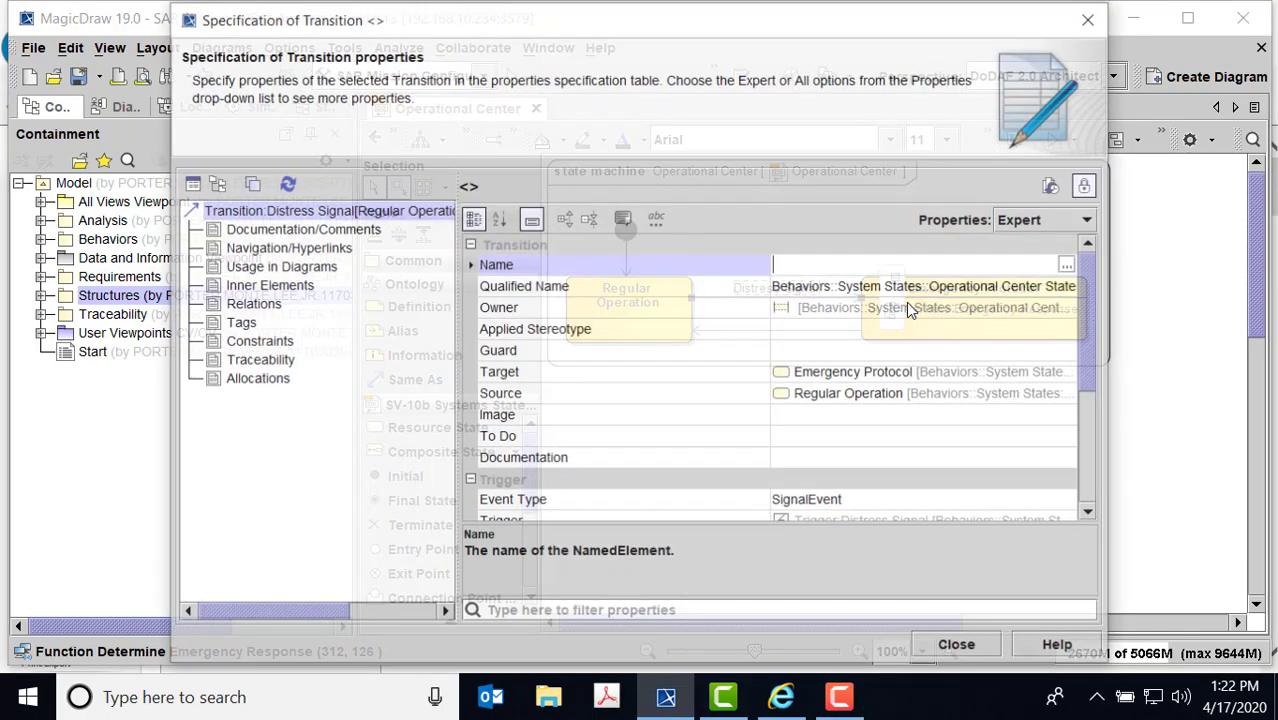
{"action": "left_click_drag", "start_coordinate": [1095, 336], "coordinate": [1113, 437]}
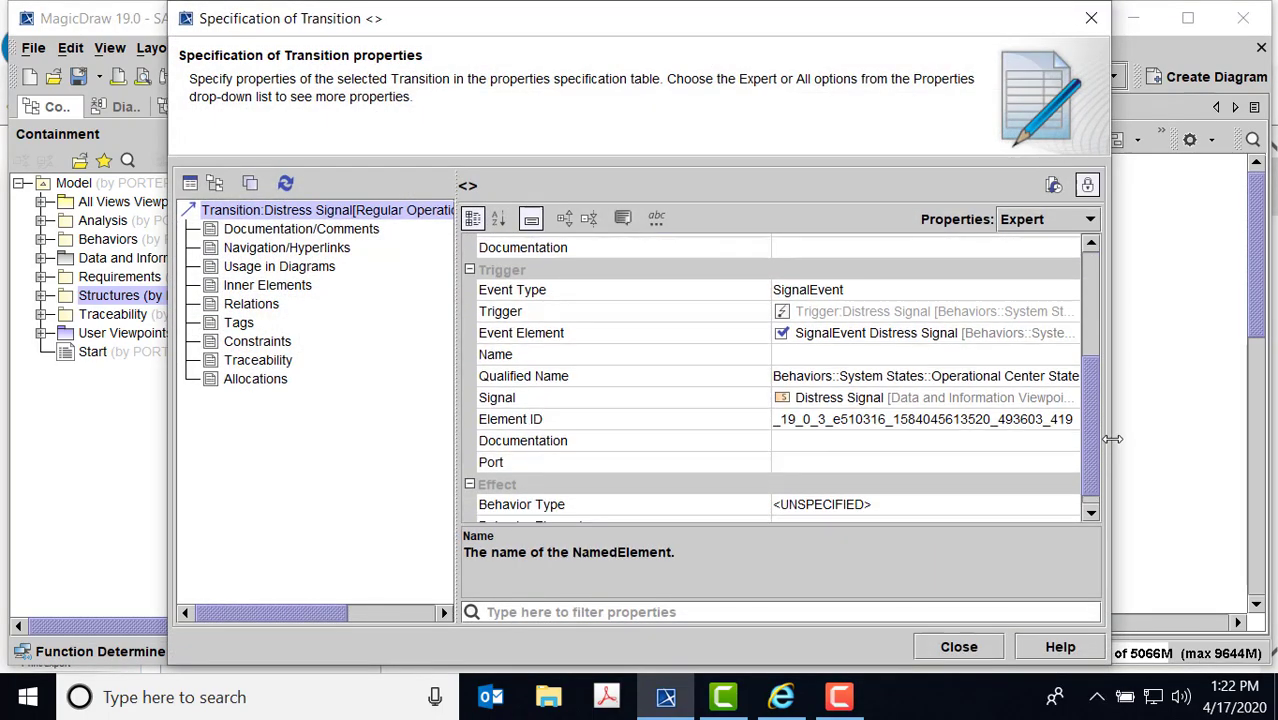
{"action": "left_click", "coordinate": [1088, 19]}
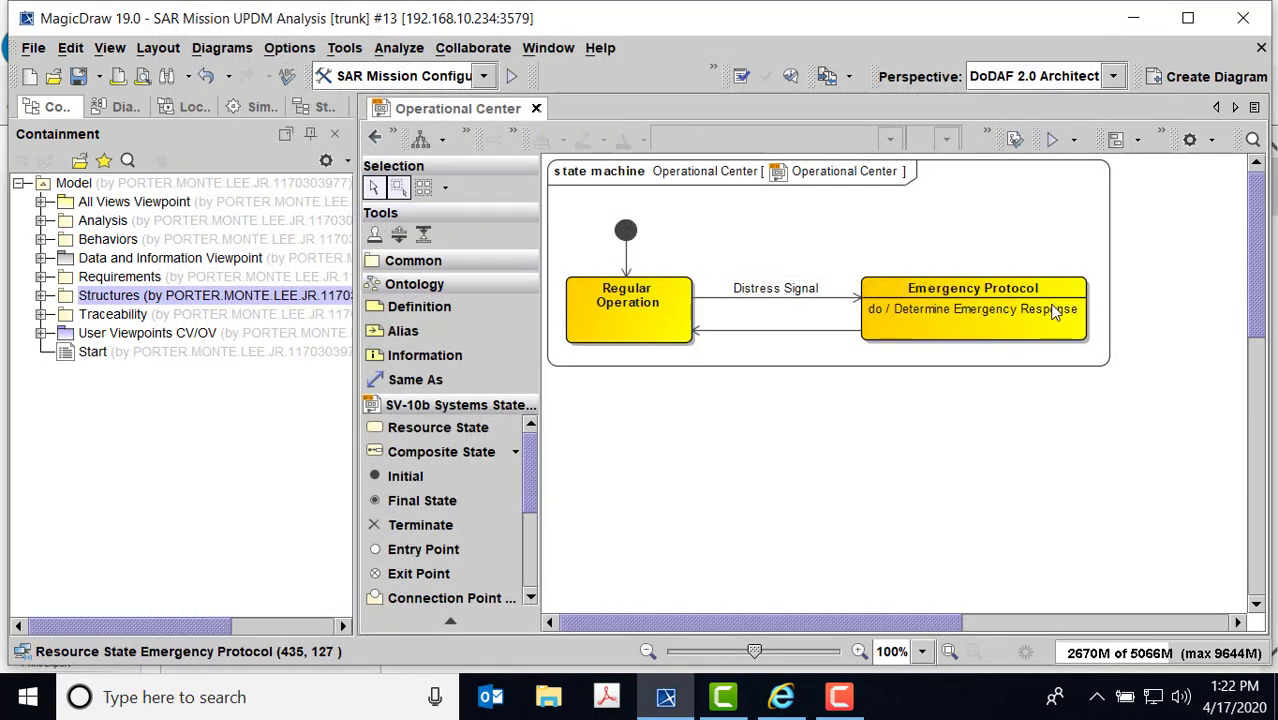
- Open the nested Determine Emergency Response activity and inspect the specification of its Determine Originating Point of Distress Signal action
{"action": "double_click", "coordinate": [950, 316]}
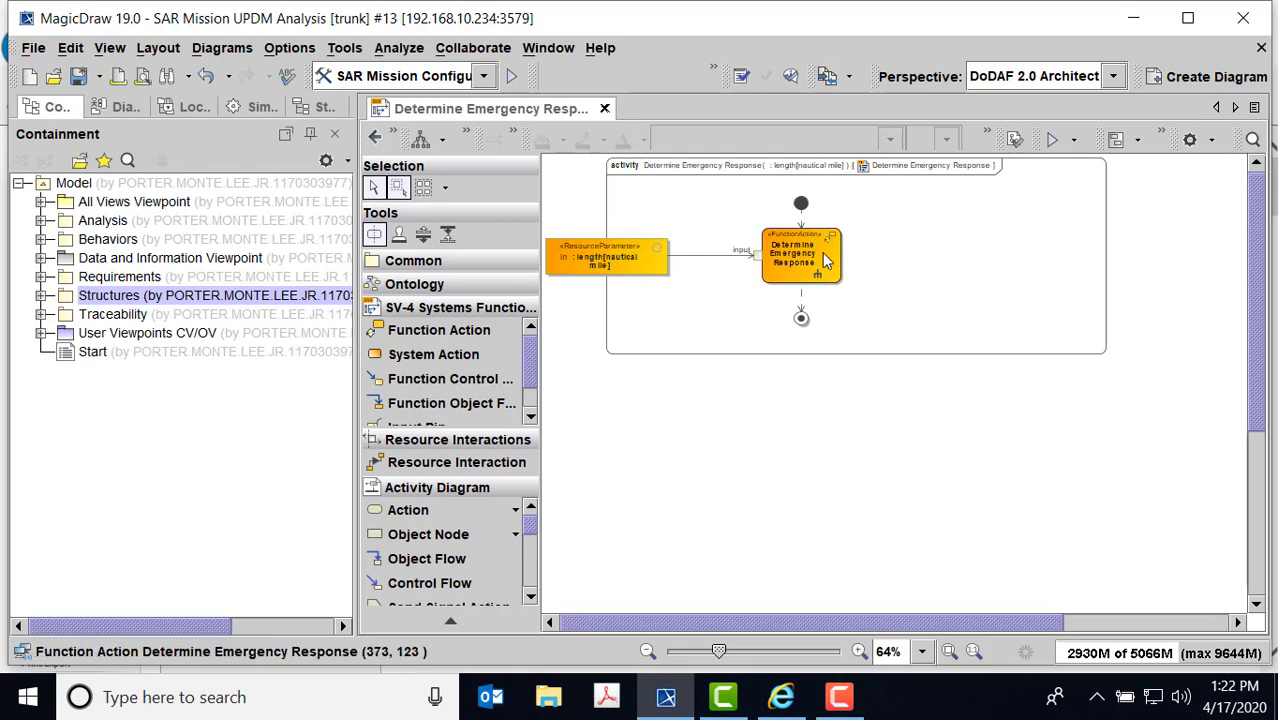
{"action": "left_click", "coordinate": [826, 261]}
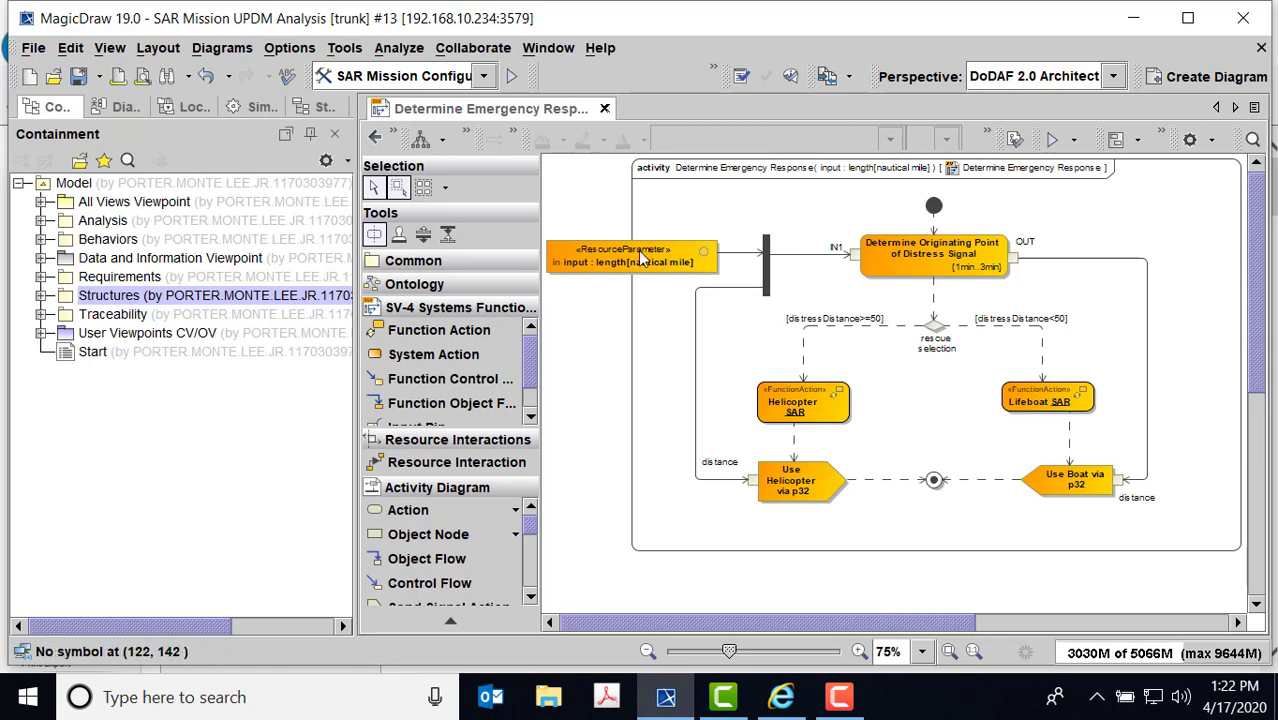
{"action": "right_click", "coordinate": [884, 275]}
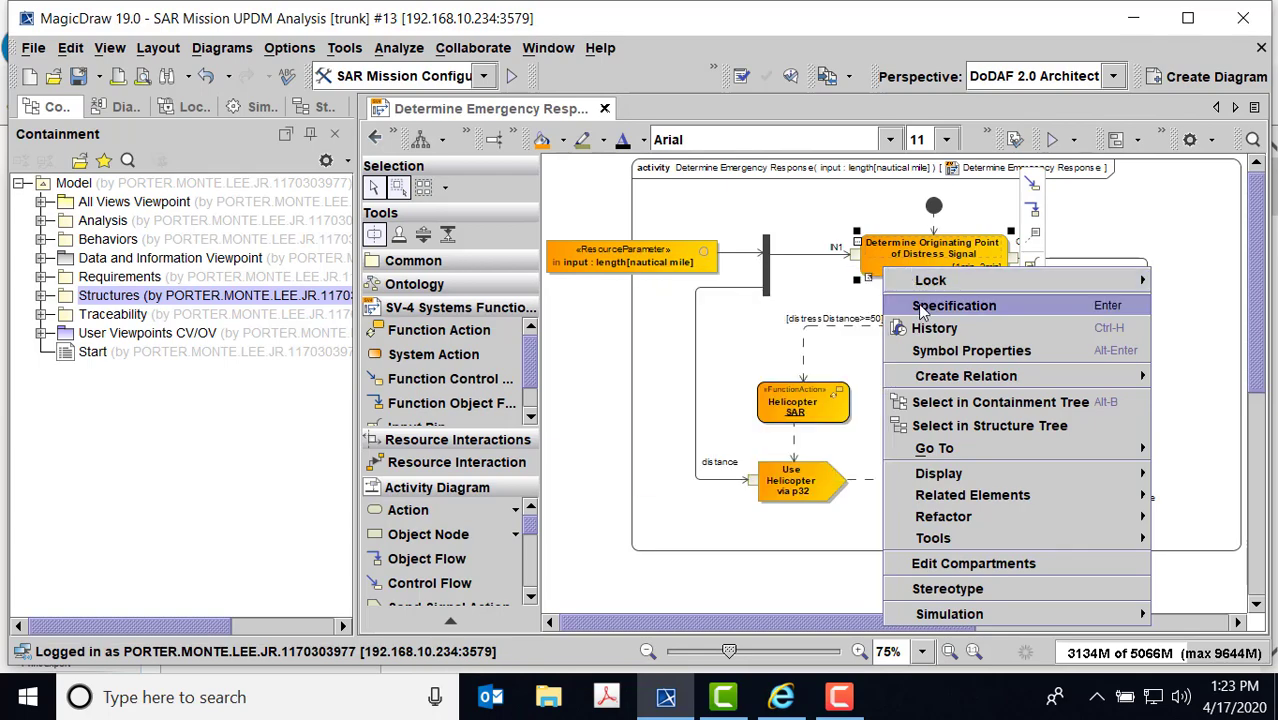
{"action": "left_click", "coordinate": [922, 306]}
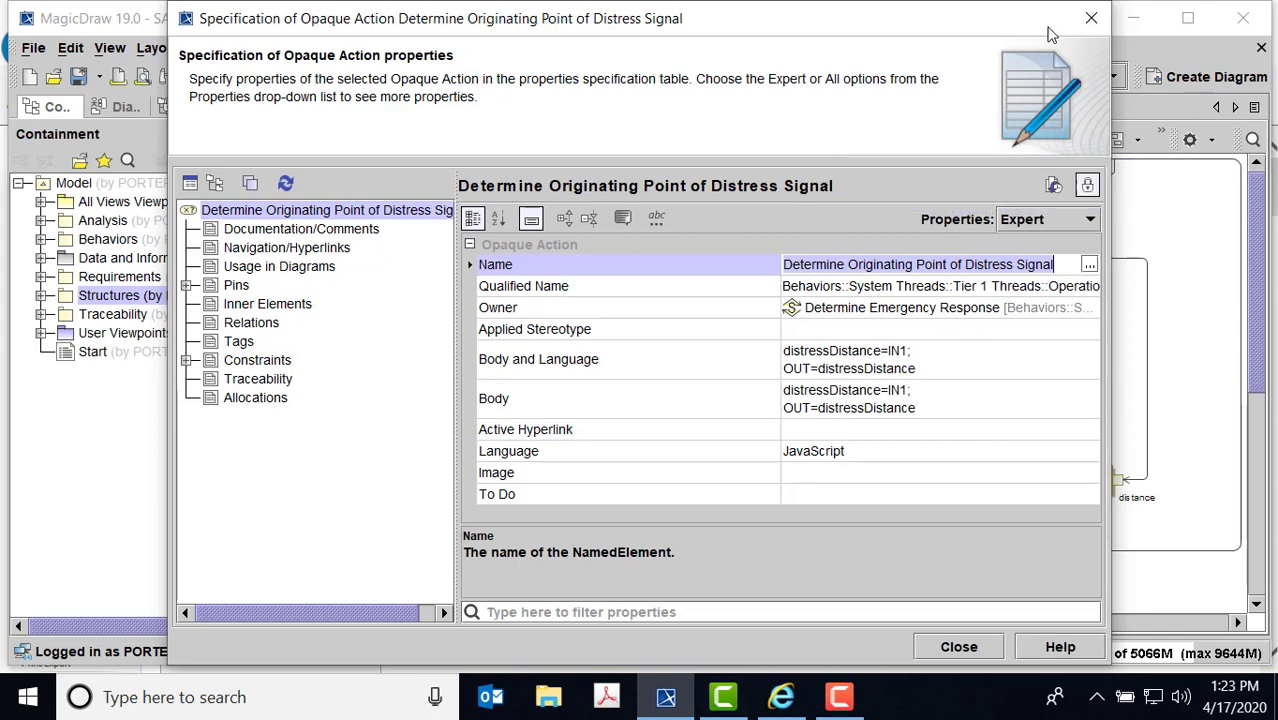
- Close the action's specification, switch to the Untitled1 project, and expand the Functions package and its function library in the model tree
{"action": "left_click", "coordinate": [1092, 20]}
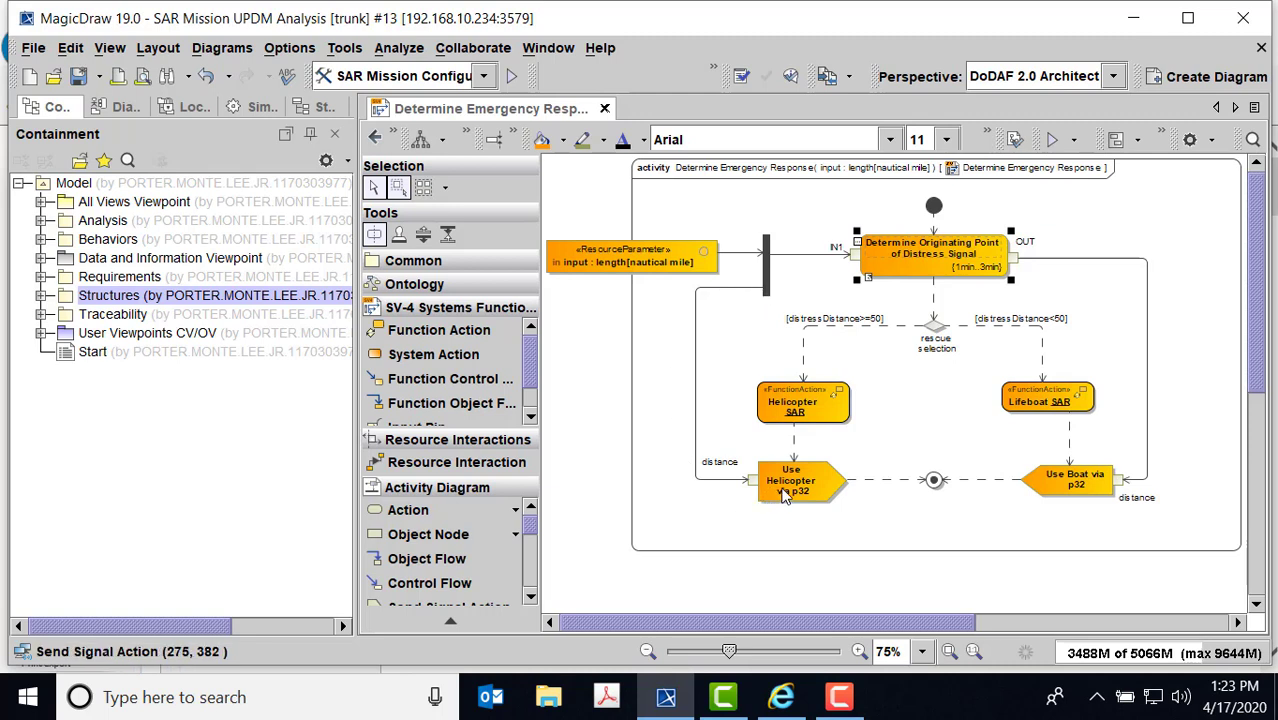
{"action": "mouse_move", "coordinate": [899, 255]}
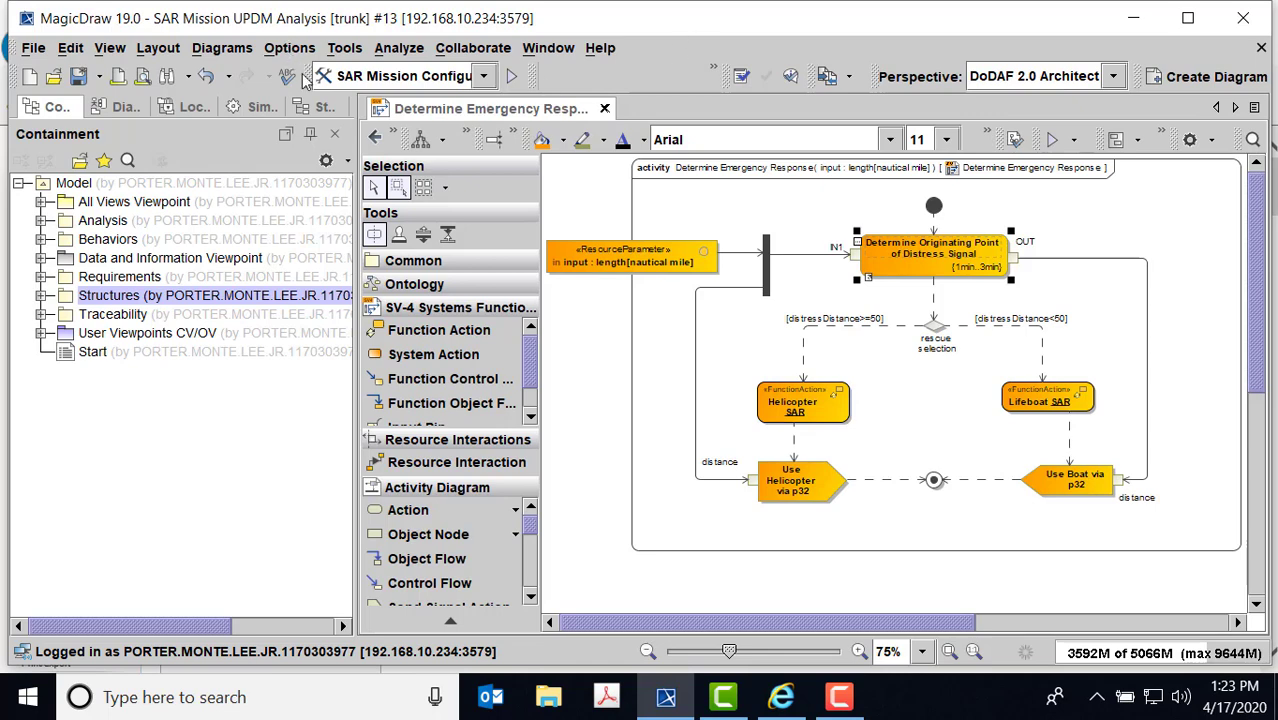
{"action": "left_click", "coordinate": [845, 78]}
{"action": "left_click", "coordinate": [852, 104]}
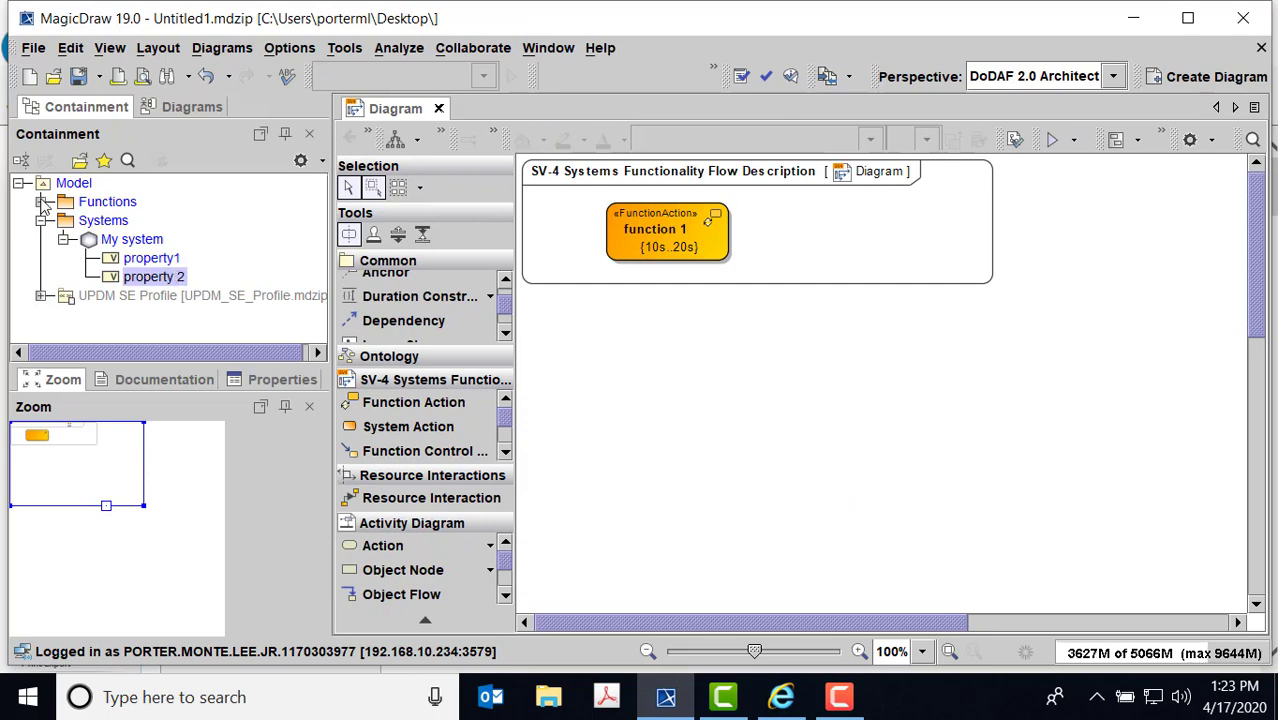
{"action": "left_click", "coordinate": [42, 202]}
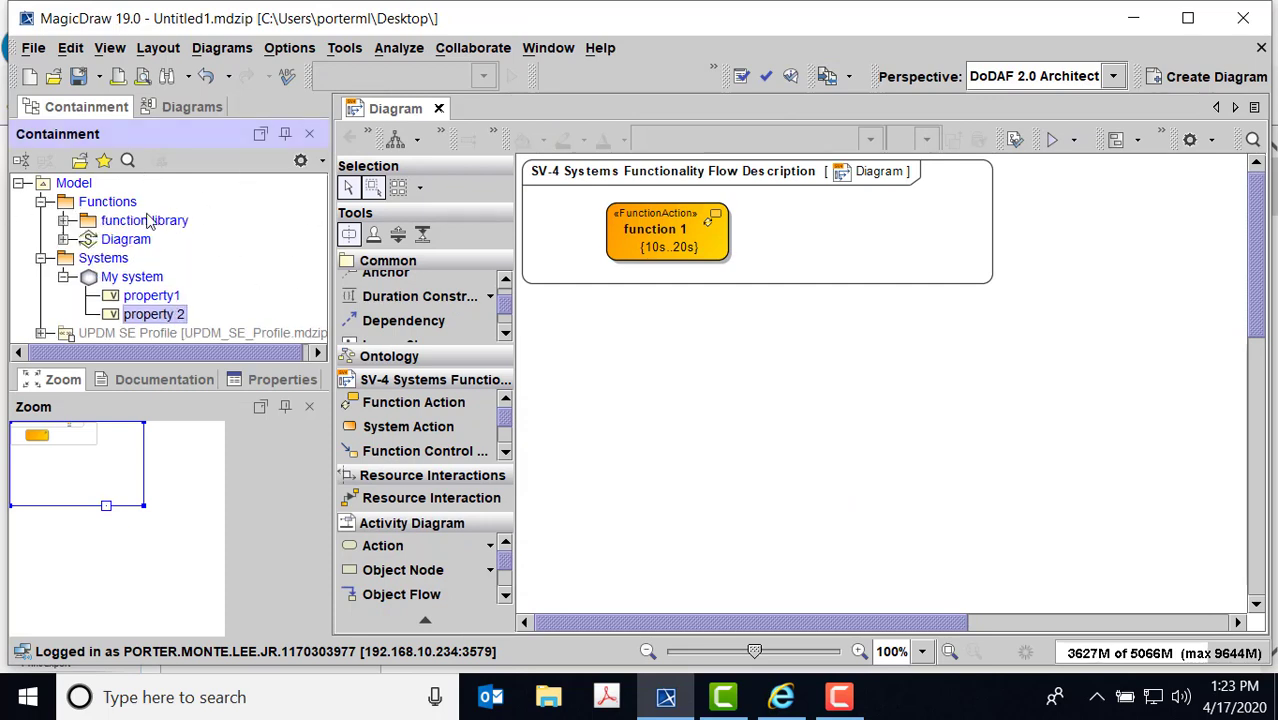
{"action": "left_click", "coordinate": [63, 221]}
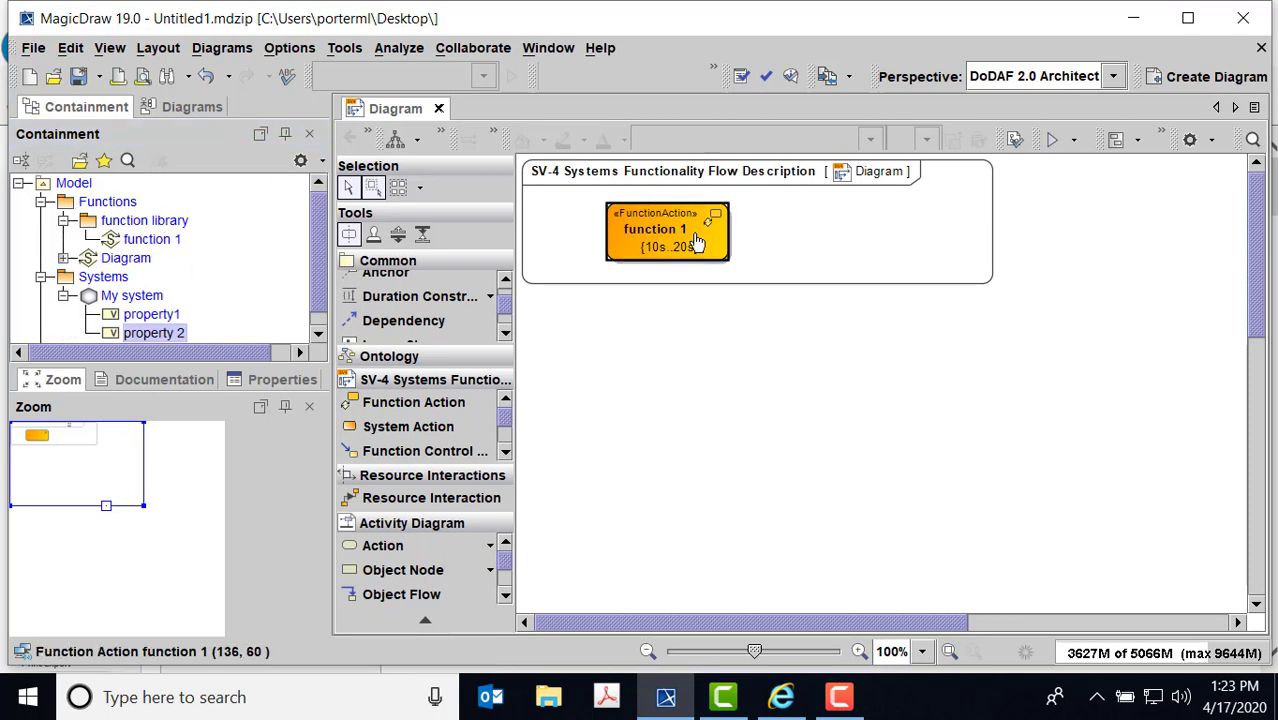
- Delete the function 1 action from the SV-4 diagram, and its leftover duration observations, 10s..20s constraint and time events from the model tree
{"action": "left_click_drag", "start_coordinate": [685, 245], "coordinate": [740, 258]}
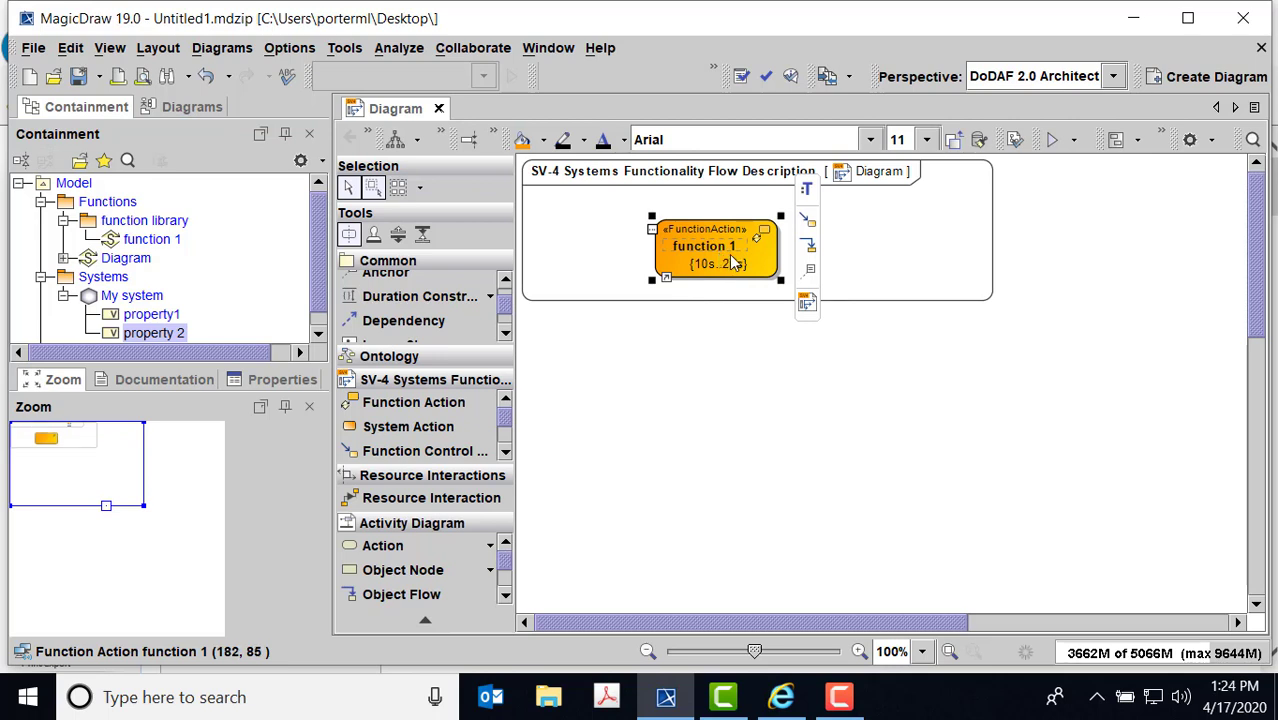
{"action": "key", "text": "Delete"}
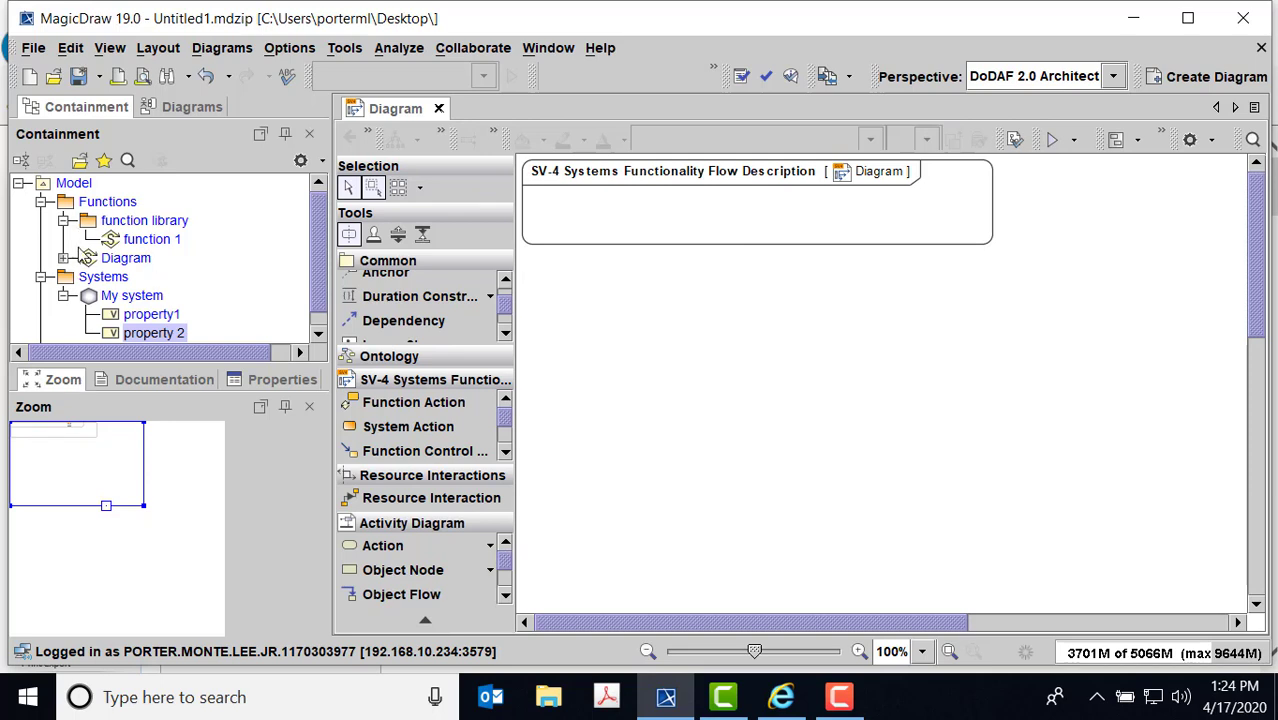
{"action": "left_click_drag", "start_coordinate": [79, 249], "coordinate": [71, 259]}
{"action": "left_click", "coordinate": [64, 259]}
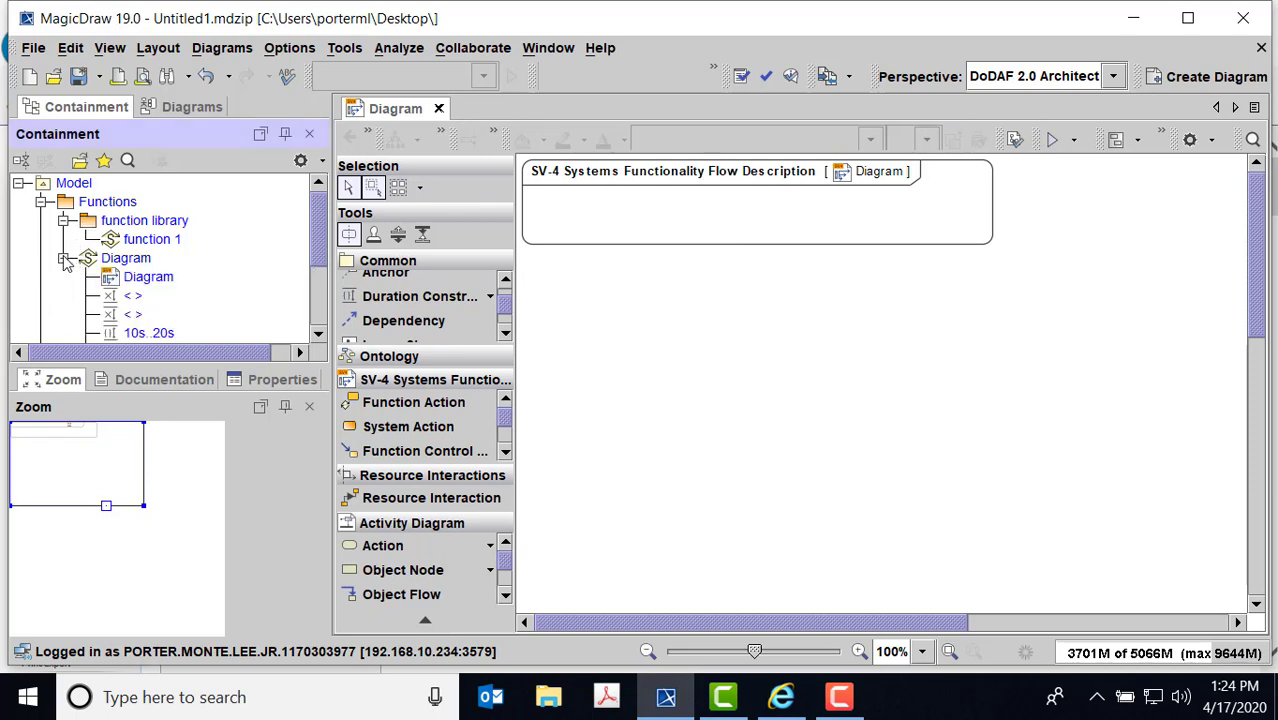
{"action": "left_click_drag", "start_coordinate": [318, 218], "coordinate": [330, 255]}
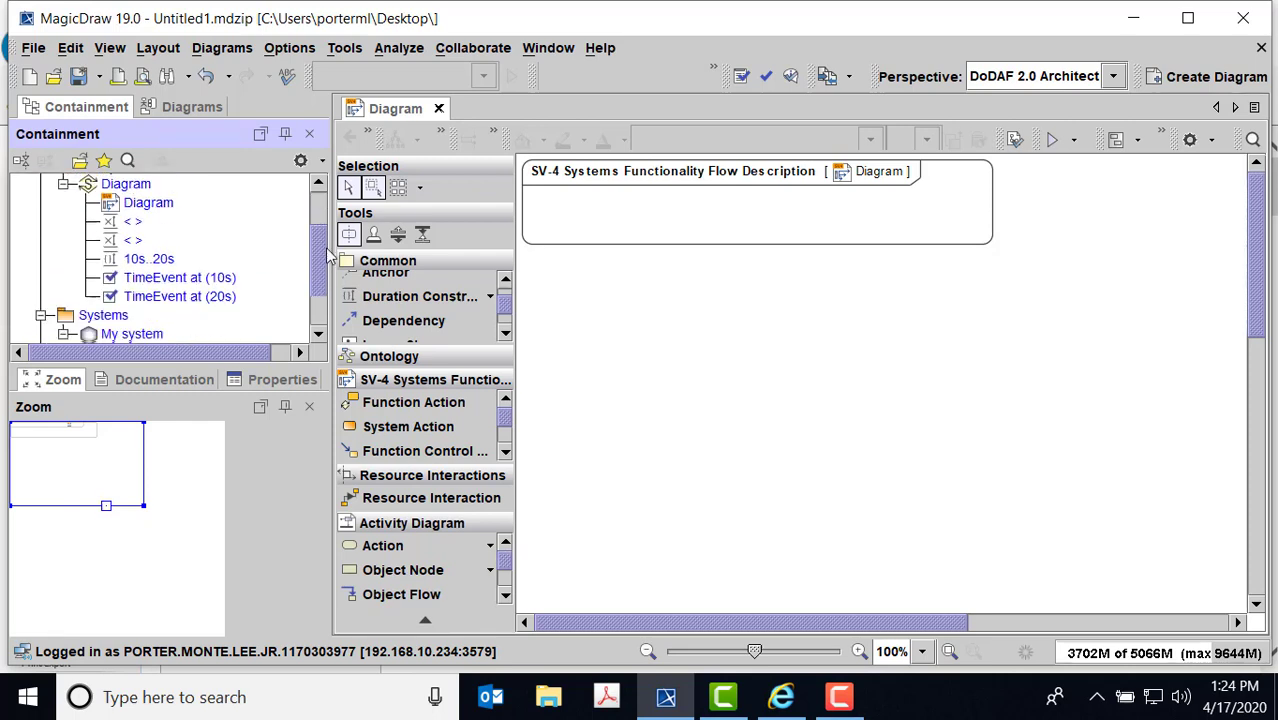
{"action": "left_click", "coordinate": [131, 222]}
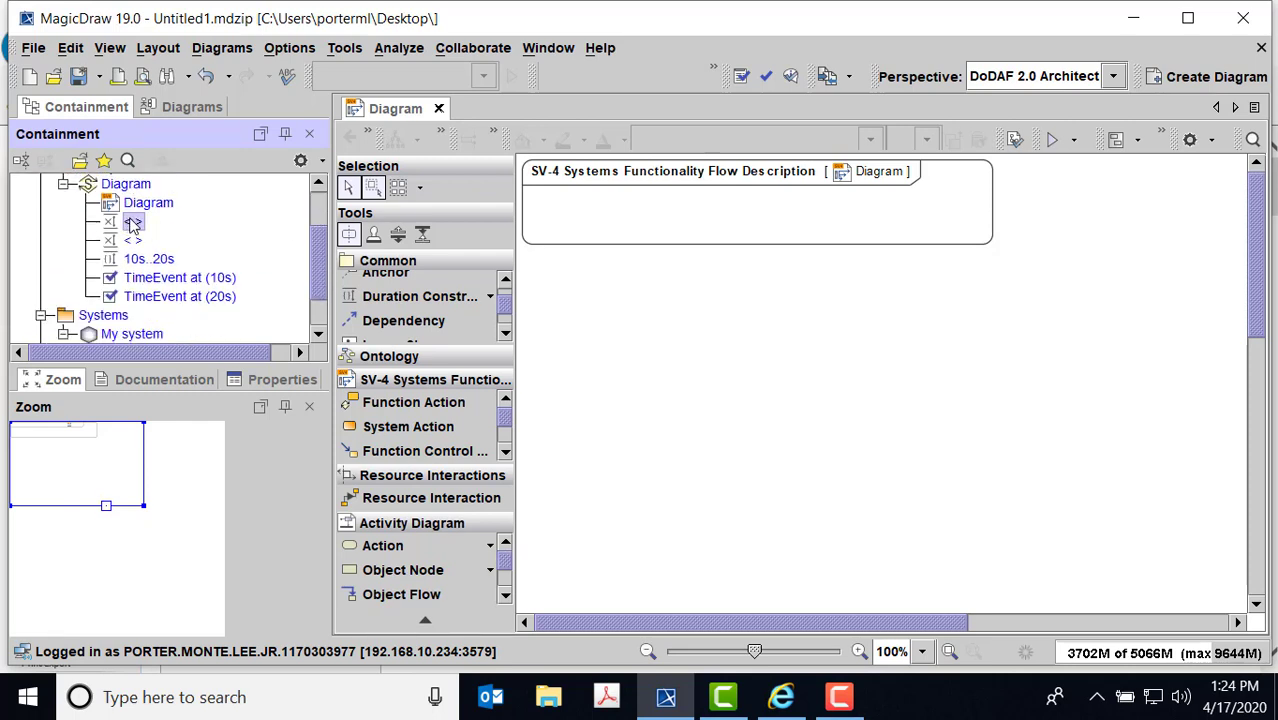
{"action": "key", "text": "Delete"}
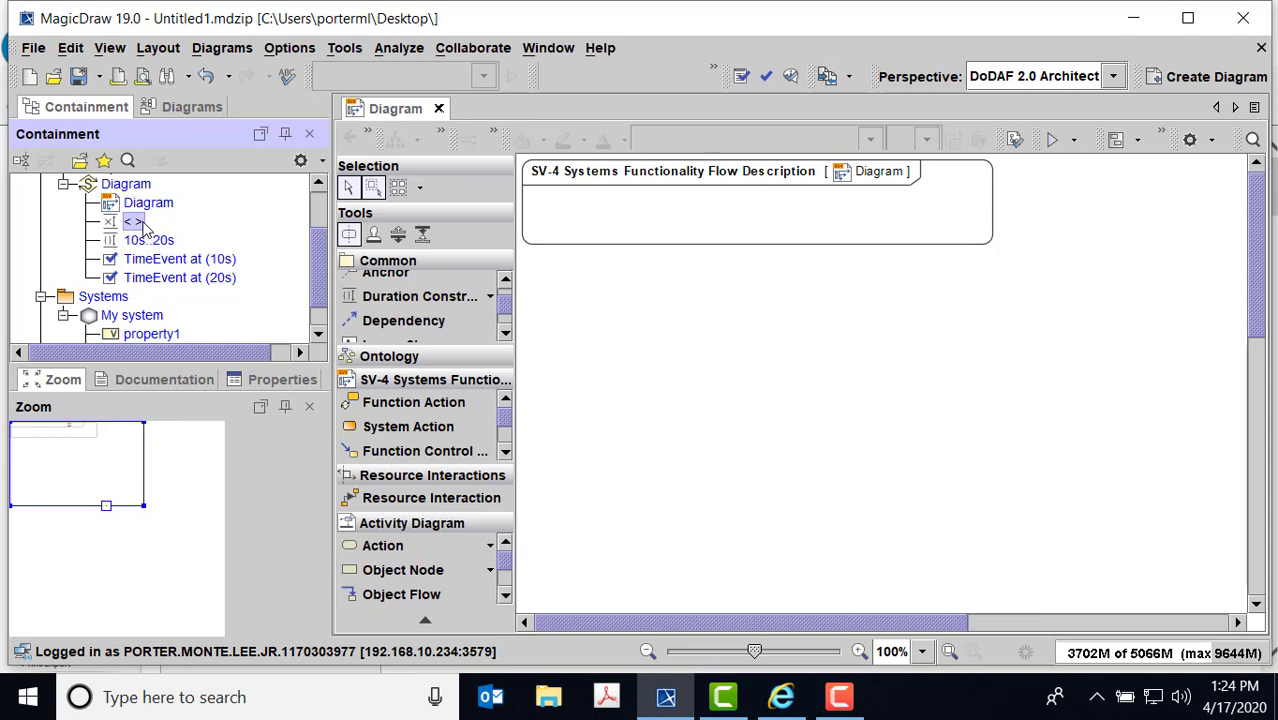
{"action": "key", "text": "Delete"}
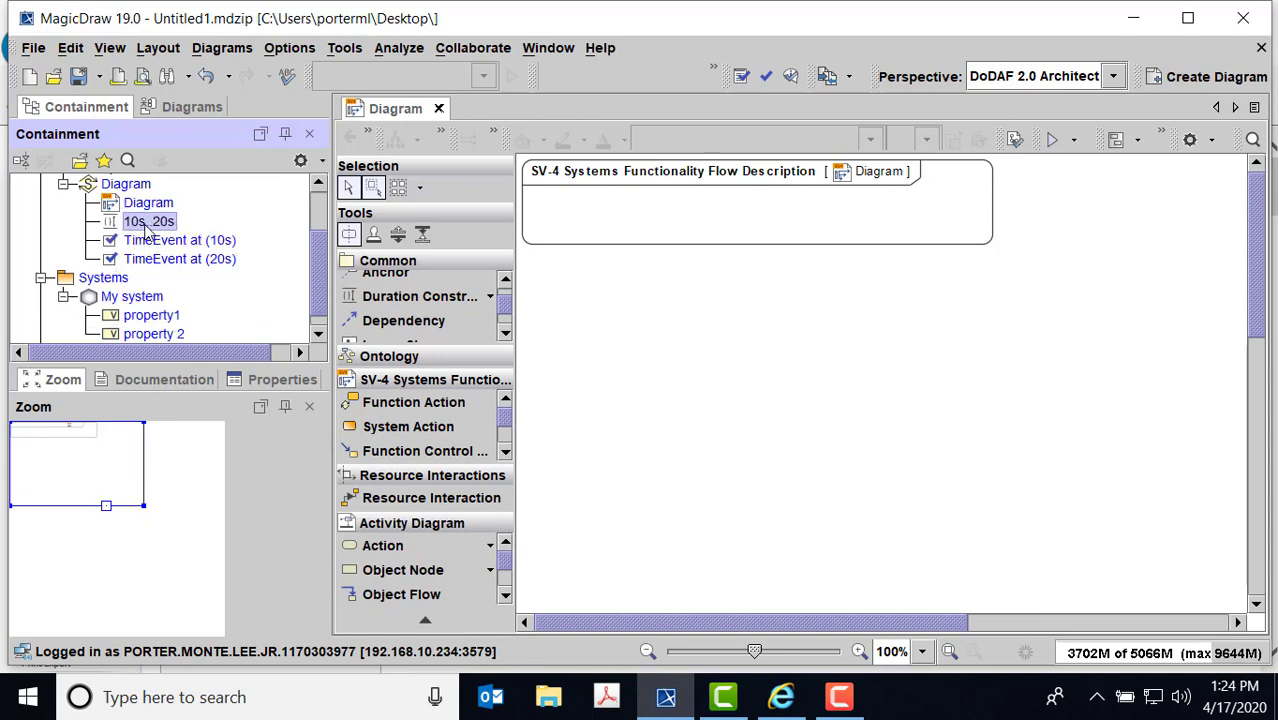
{"action": "key", "text": "Delete"}
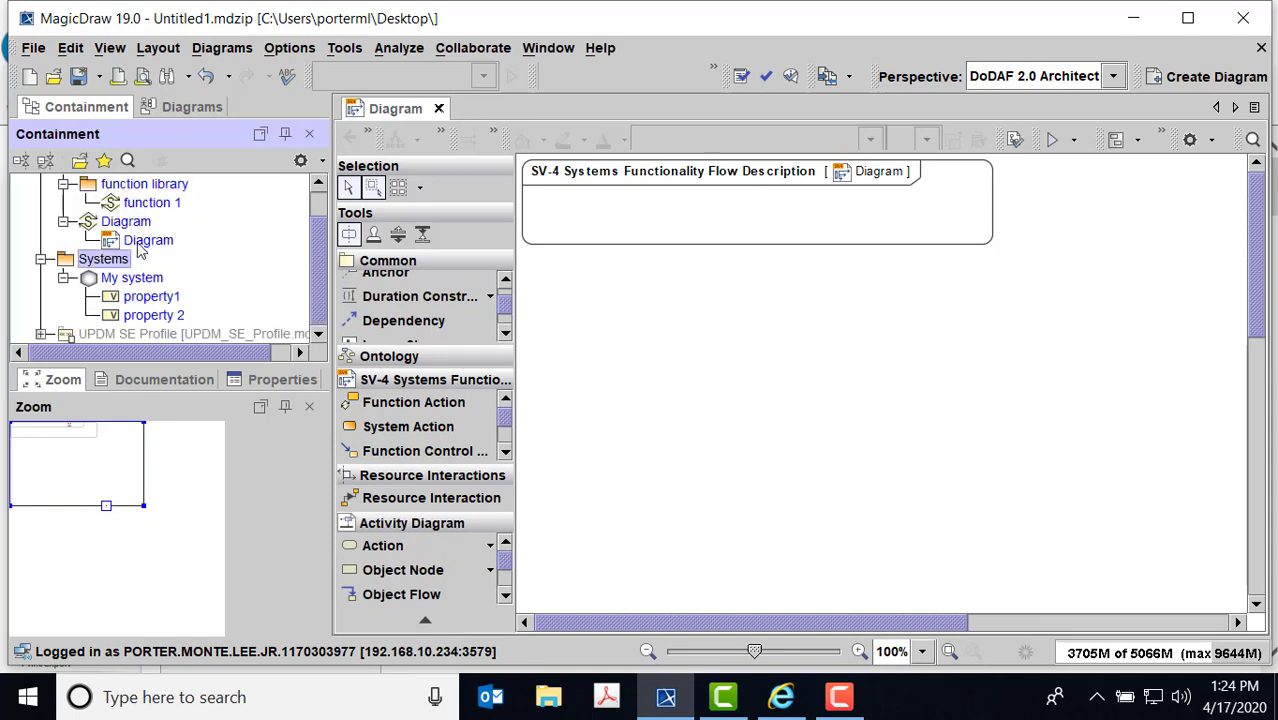
- Place function 1 from the function library on the SV-4 diagram and attach a duration constraint to it
{"action": "left_click", "coordinate": [124, 223]}
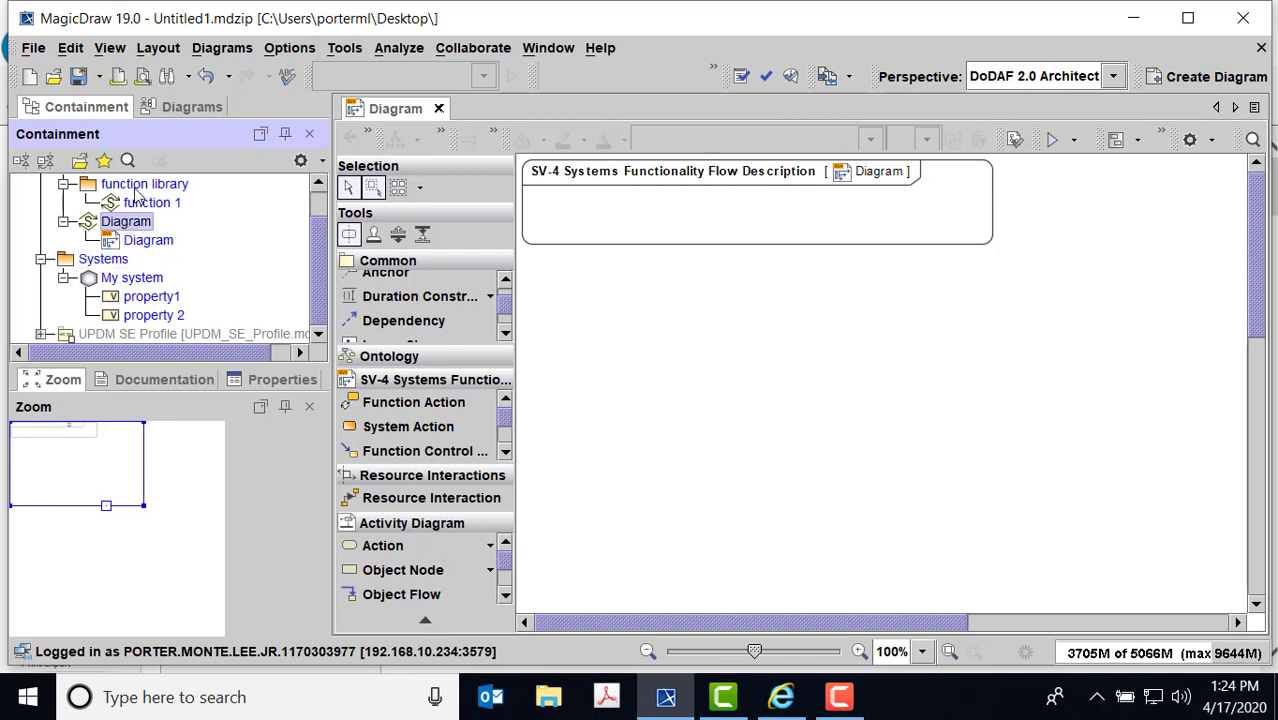
{"action": "left_click", "coordinate": [146, 205]}
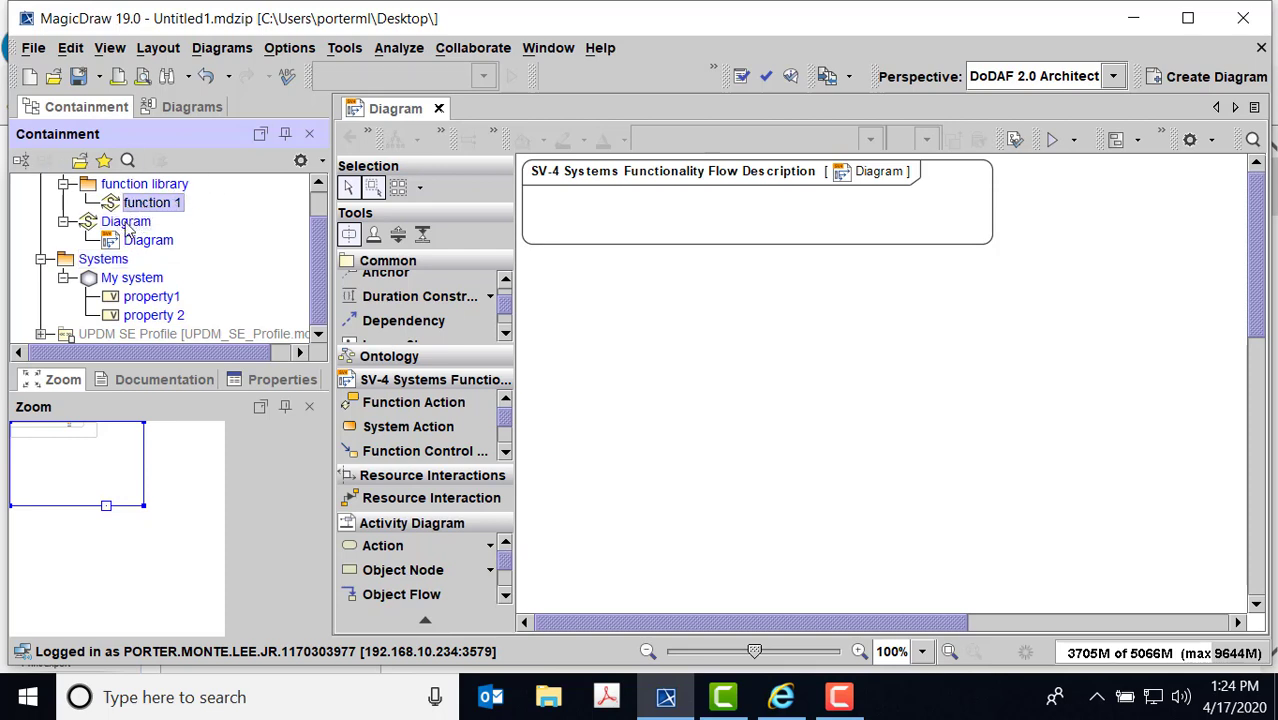
{"action": "left_click", "coordinate": [124, 222]}
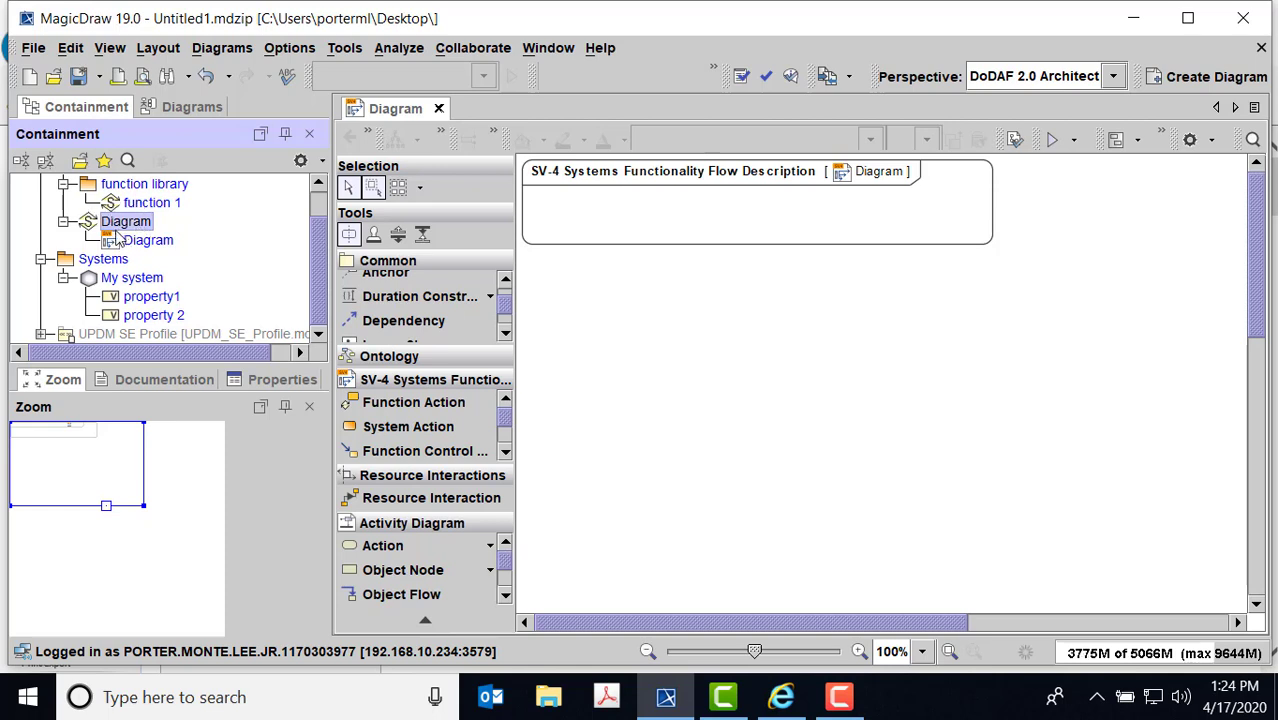
{"action": "left_click_drag", "start_coordinate": [150, 205], "coordinate": [727, 217]}
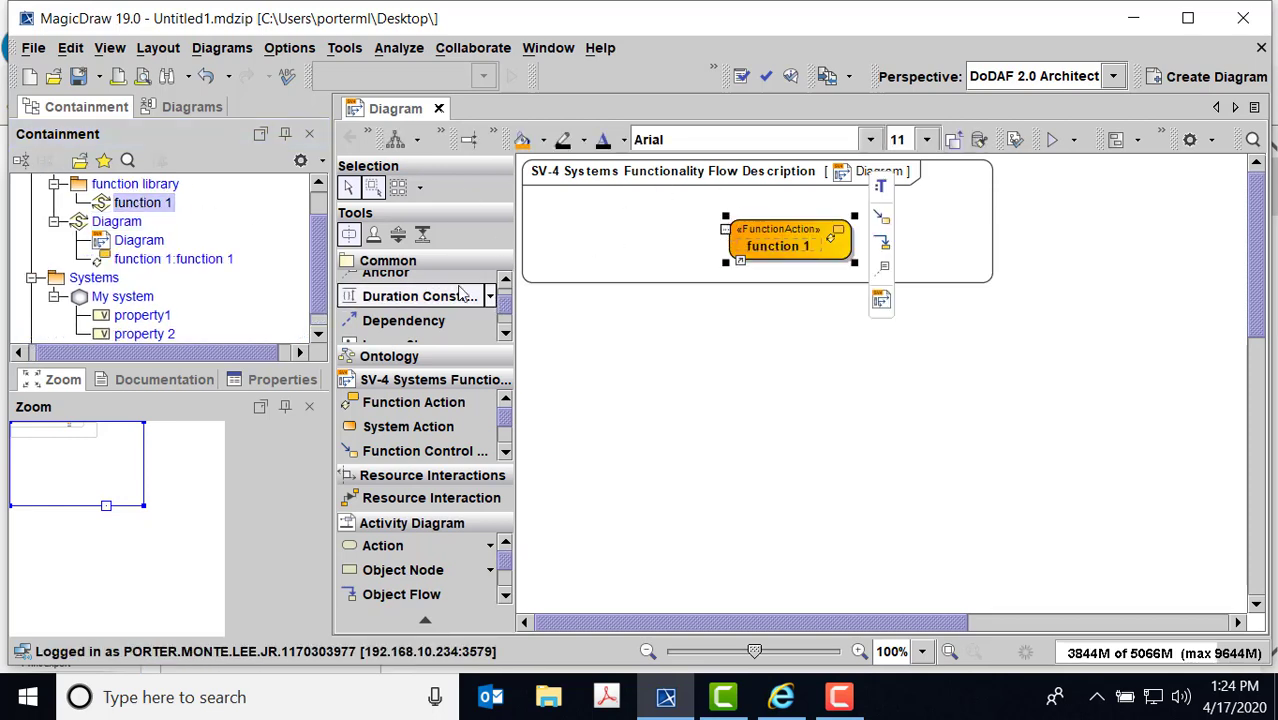
{"action": "left_click", "coordinate": [420, 297]}
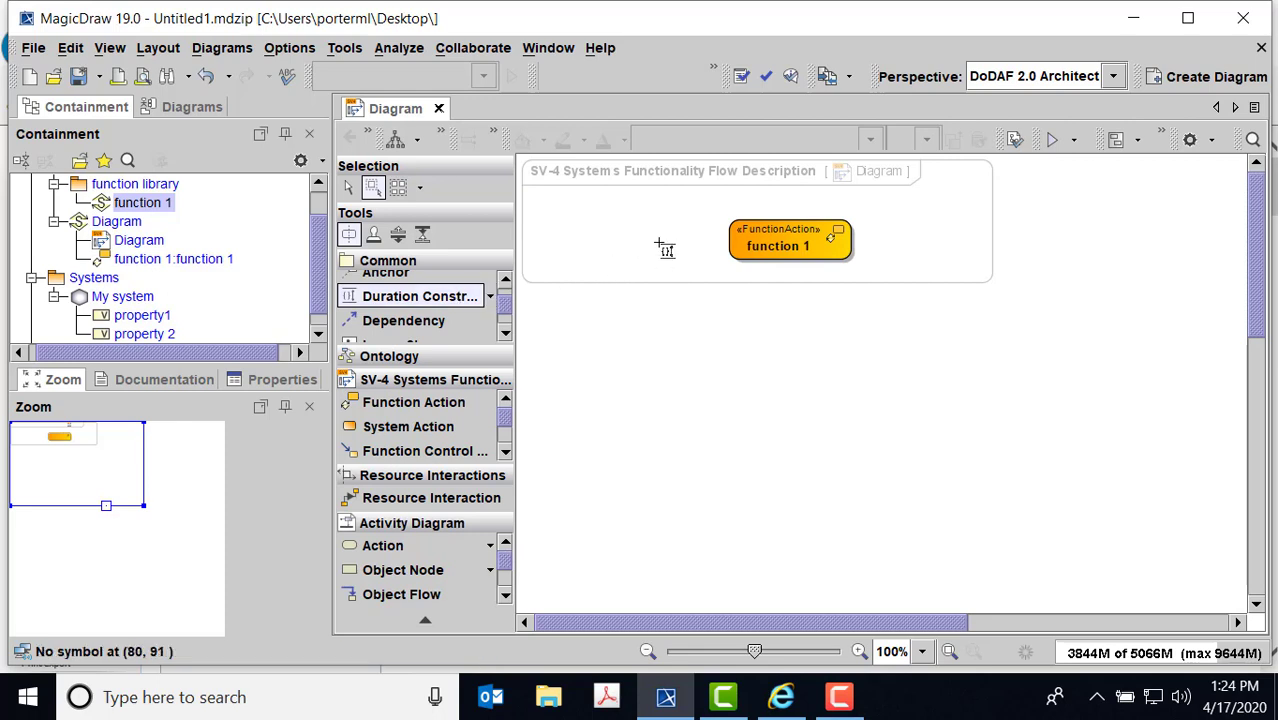
{"action": "left_click", "coordinate": [798, 242]}
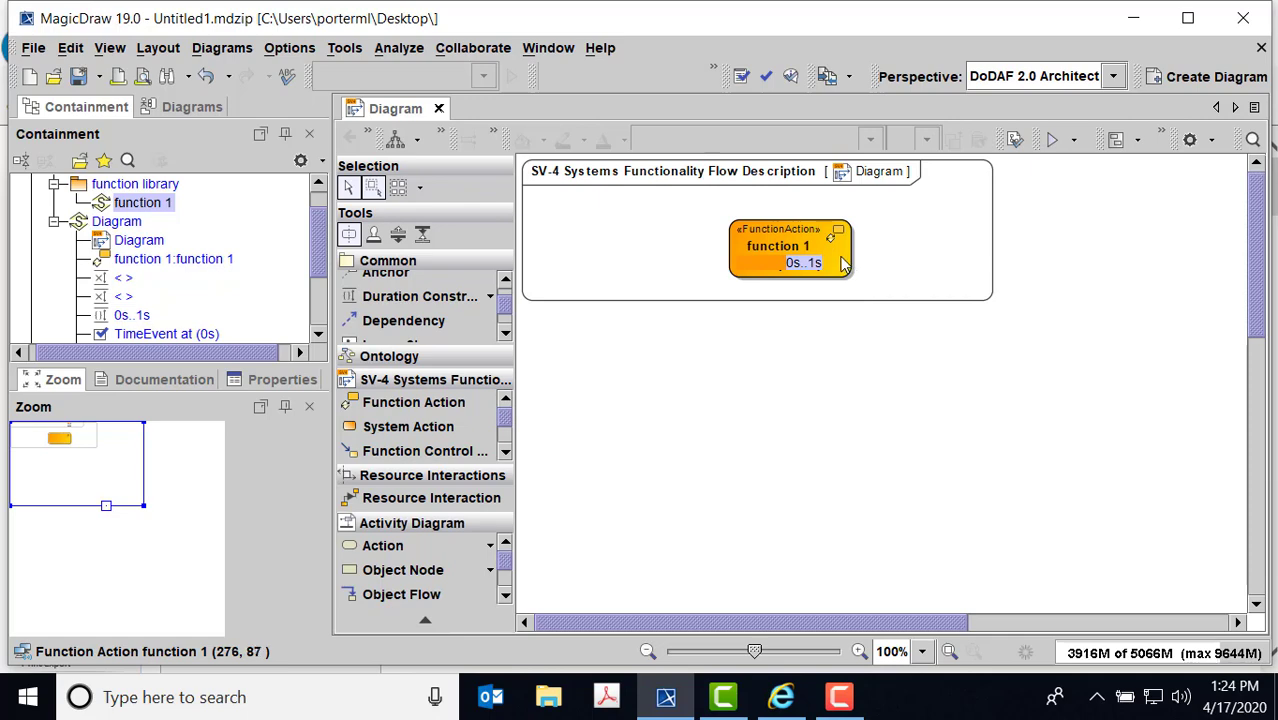
- Set the function 1 action's duration constraint to a minimum of 10s and a maximum of 40s in its specification
{"action": "right_click", "coordinate": [730, 258]}
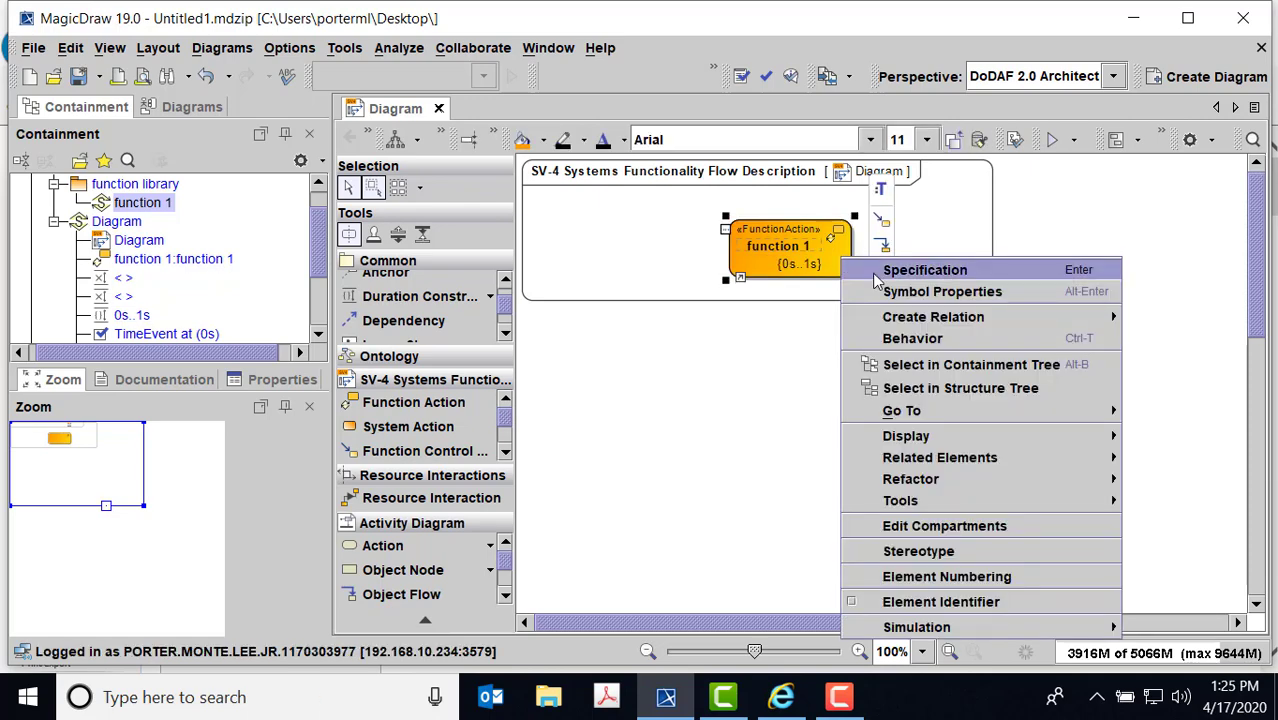
{"action": "left_click", "coordinate": [795, 268]}
{"action": "left_click", "coordinate": [268, 382]}
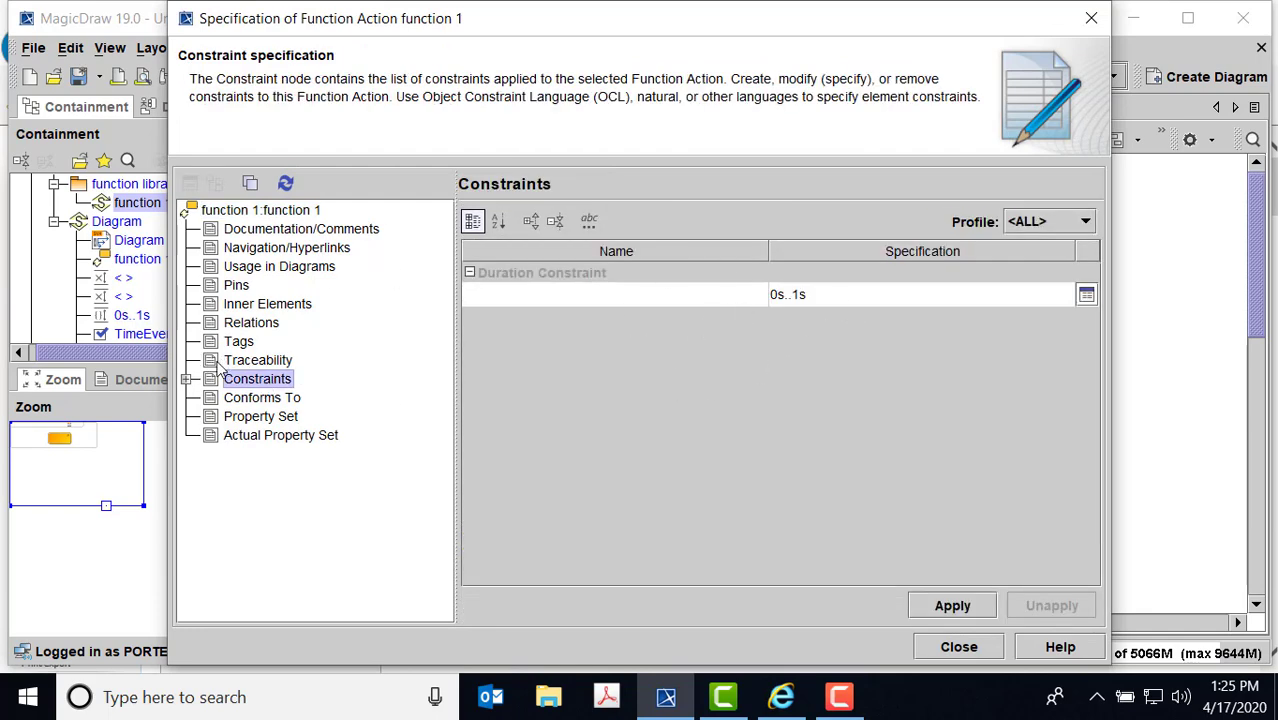
{"action": "left_click", "coordinate": [185, 379]}
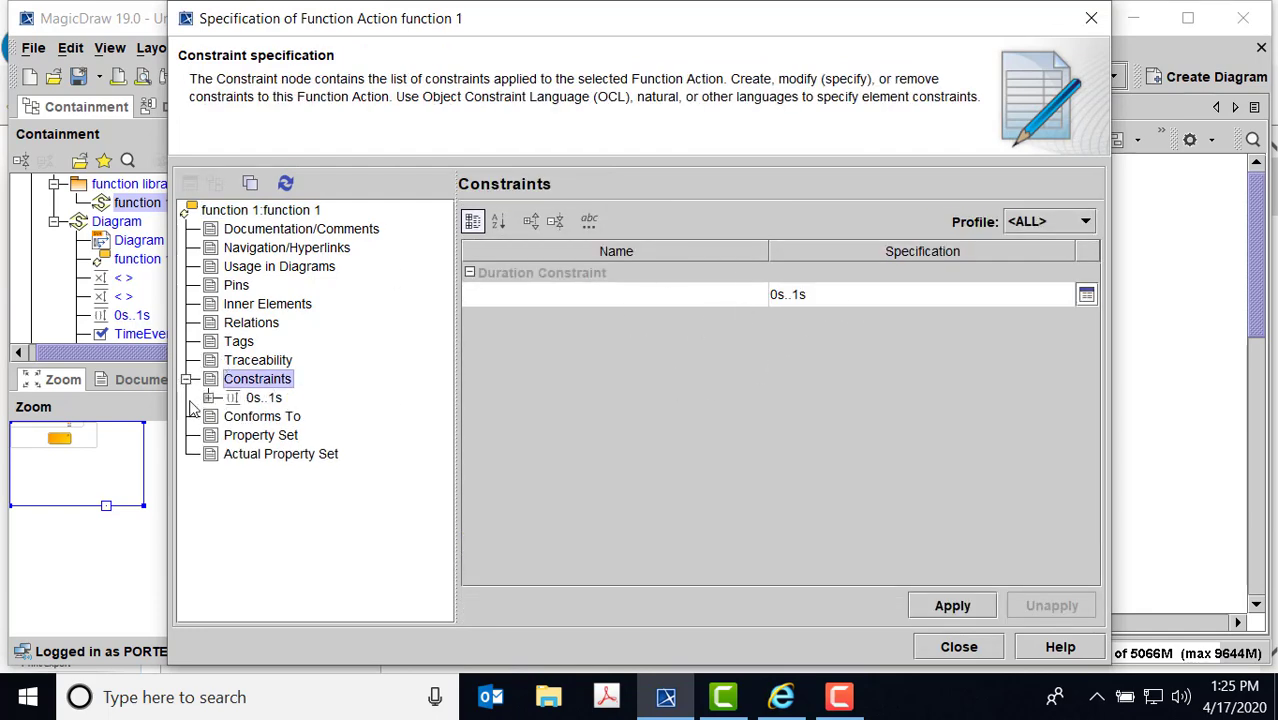
{"action": "left_click", "coordinate": [262, 398]}
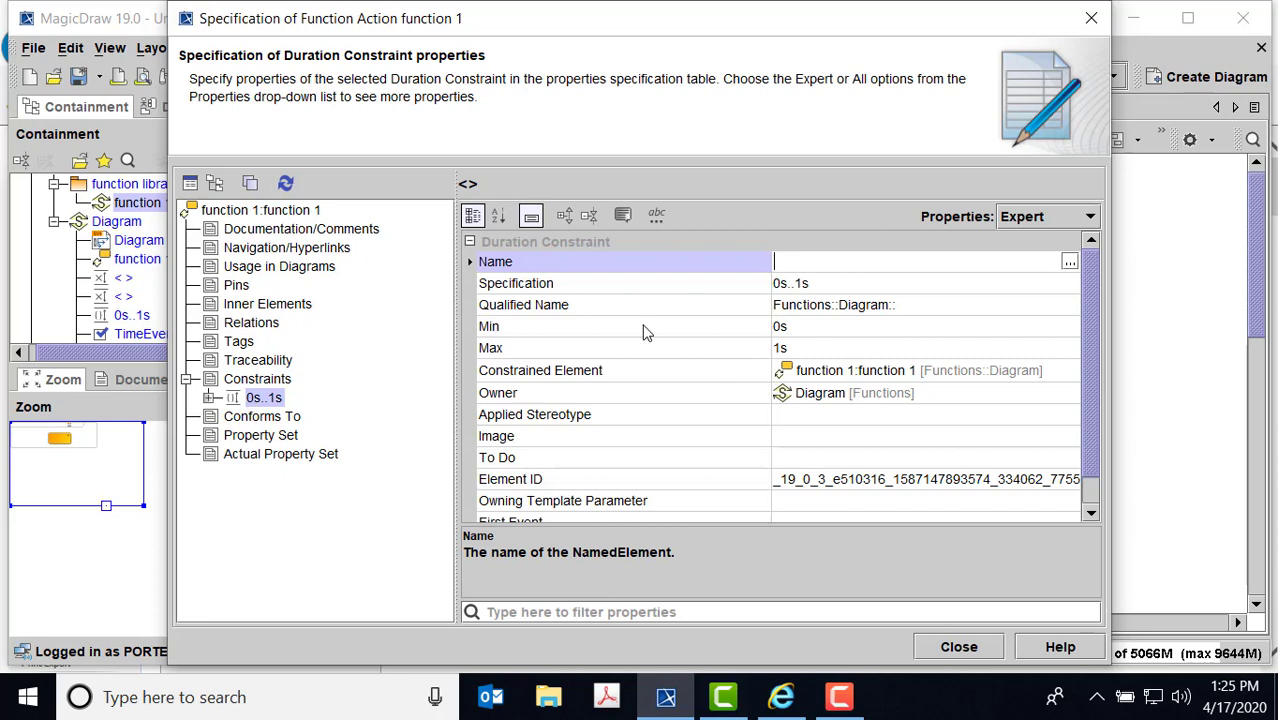
{"action": "left_click", "coordinate": [783, 326]}
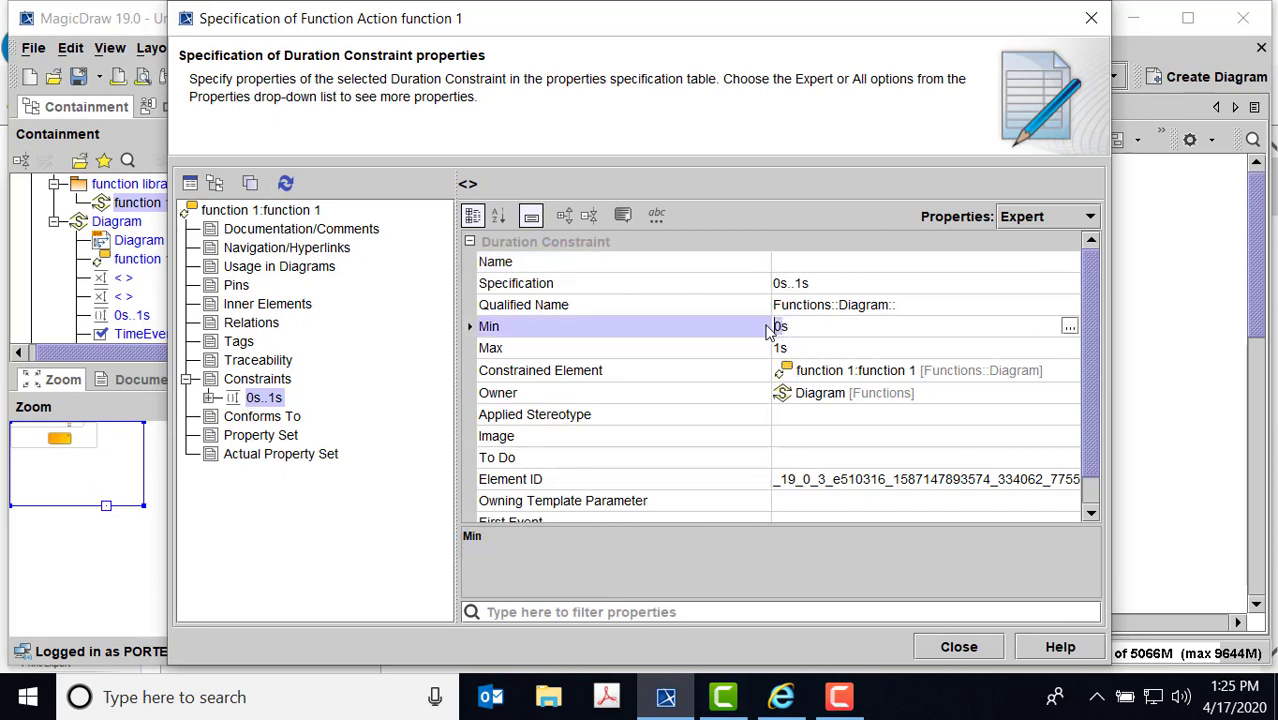
{"action": "left_click", "coordinate": [783, 349]}
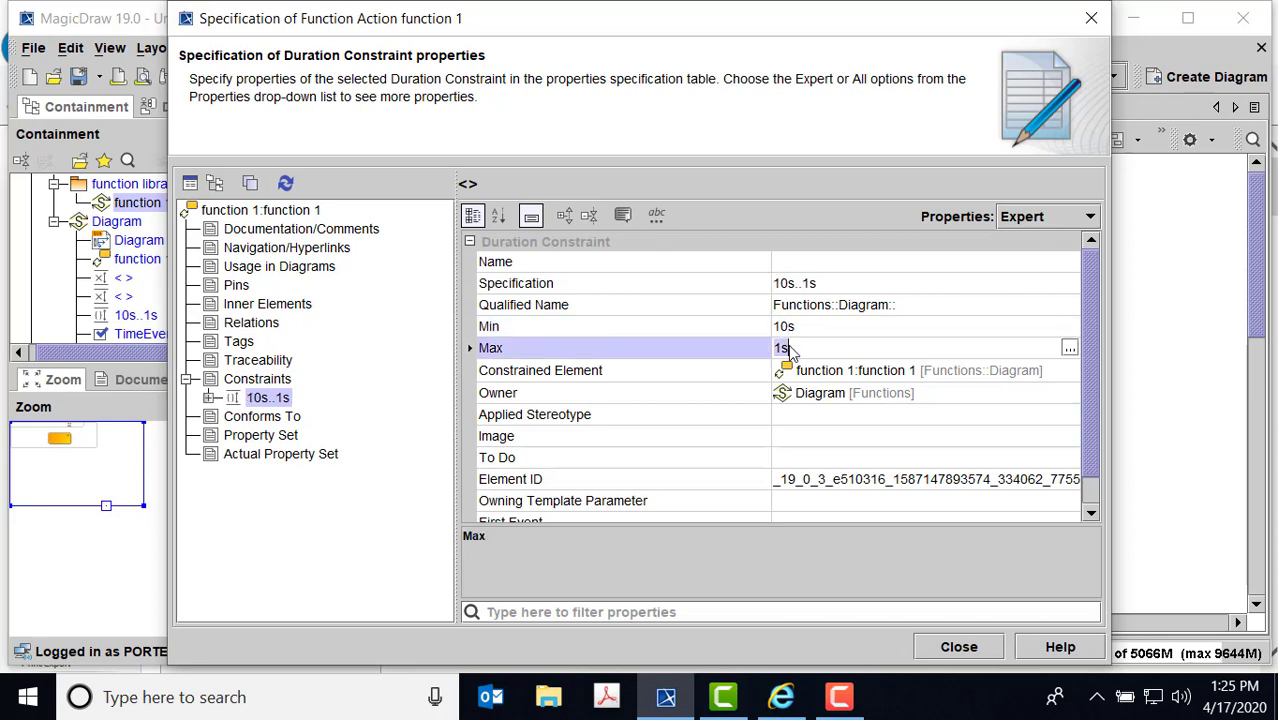
{"action": "double_click", "coordinate": [783, 348]}
{"action": "left_click", "coordinate": [776, 348]}
{"action": "left_click", "coordinate": [938, 320]}
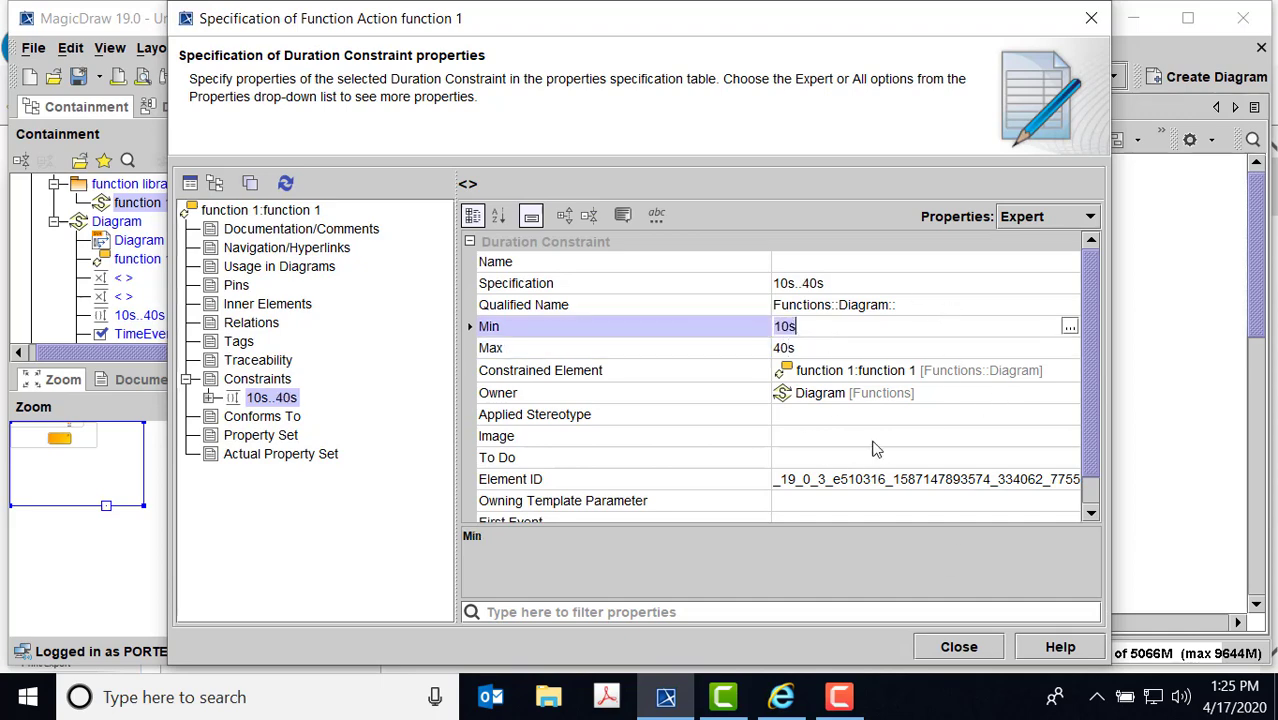
{"action": "left_click", "coordinate": [960, 646]}
{"action": "left_click", "coordinate": [966, 244]}
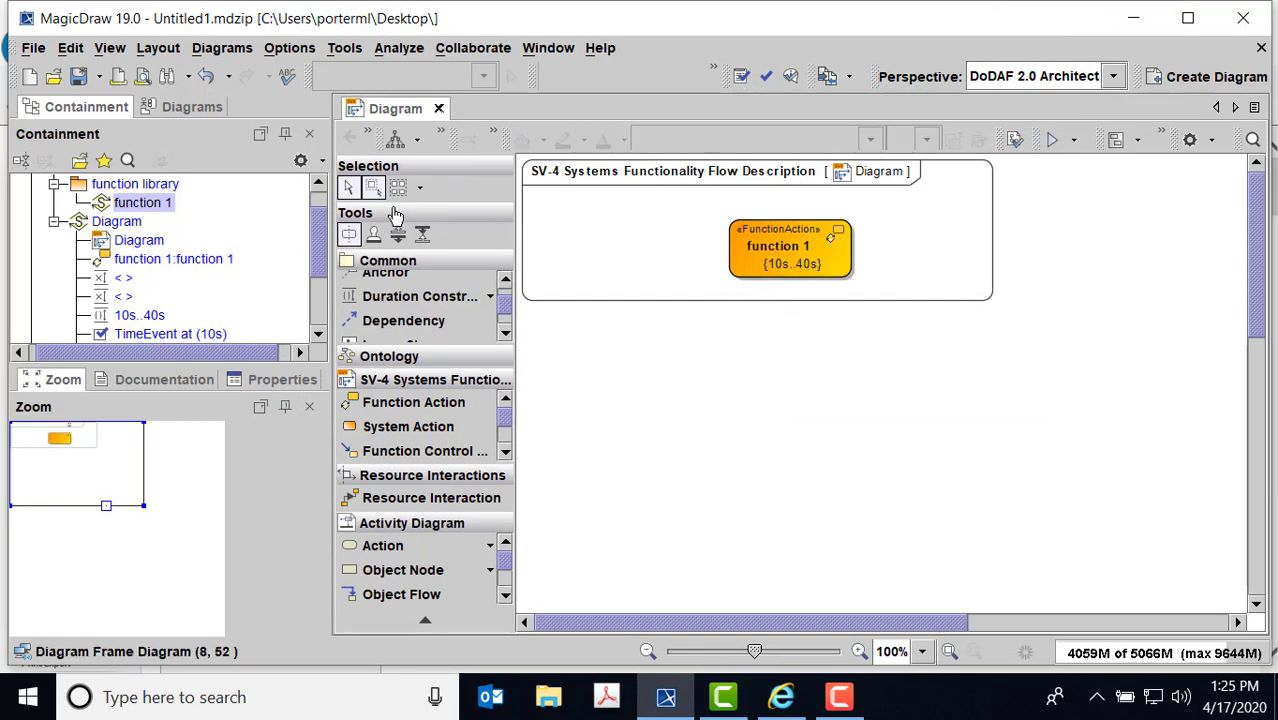
- Review the elements under the Diagram activity in the model tree and inspect the 10s..40s duration constraint's specification
{"action": "left_click_drag", "start_coordinate": [323, 232], "coordinate": [329, 243]}
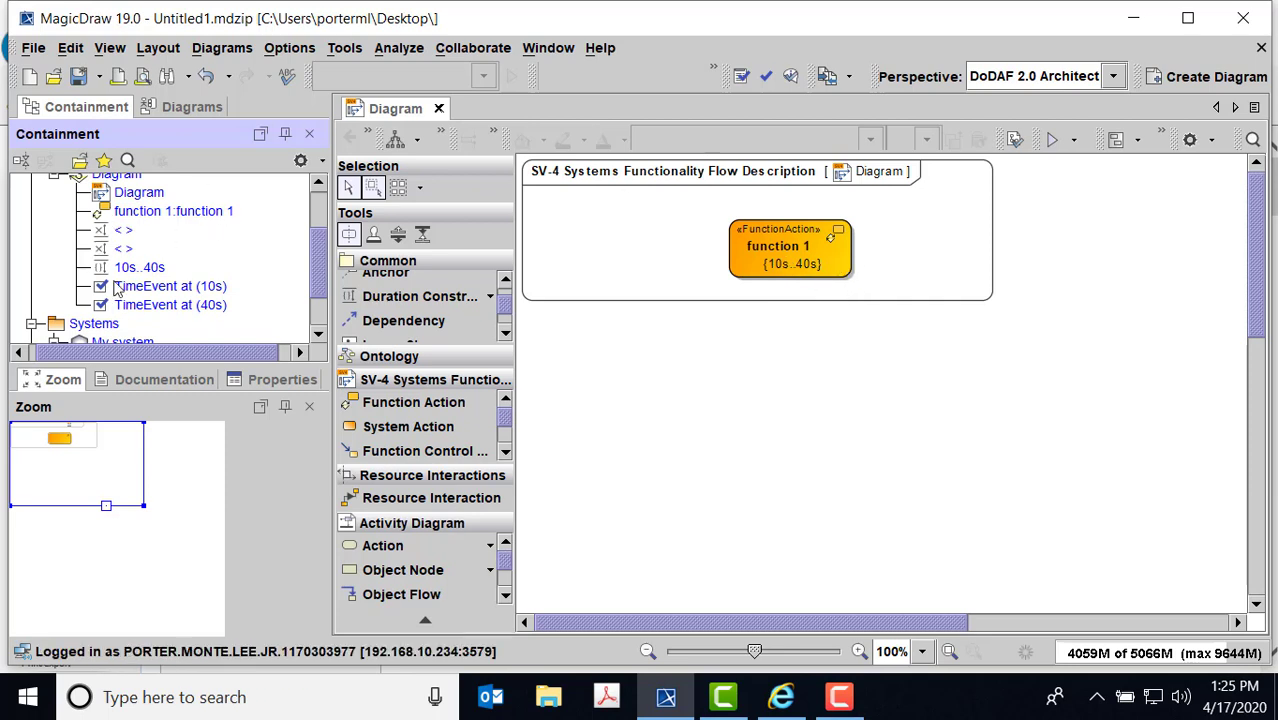
{"action": "left_click_drag", "start_coordinate": [315, 283], "coordinate": [308, 240]}
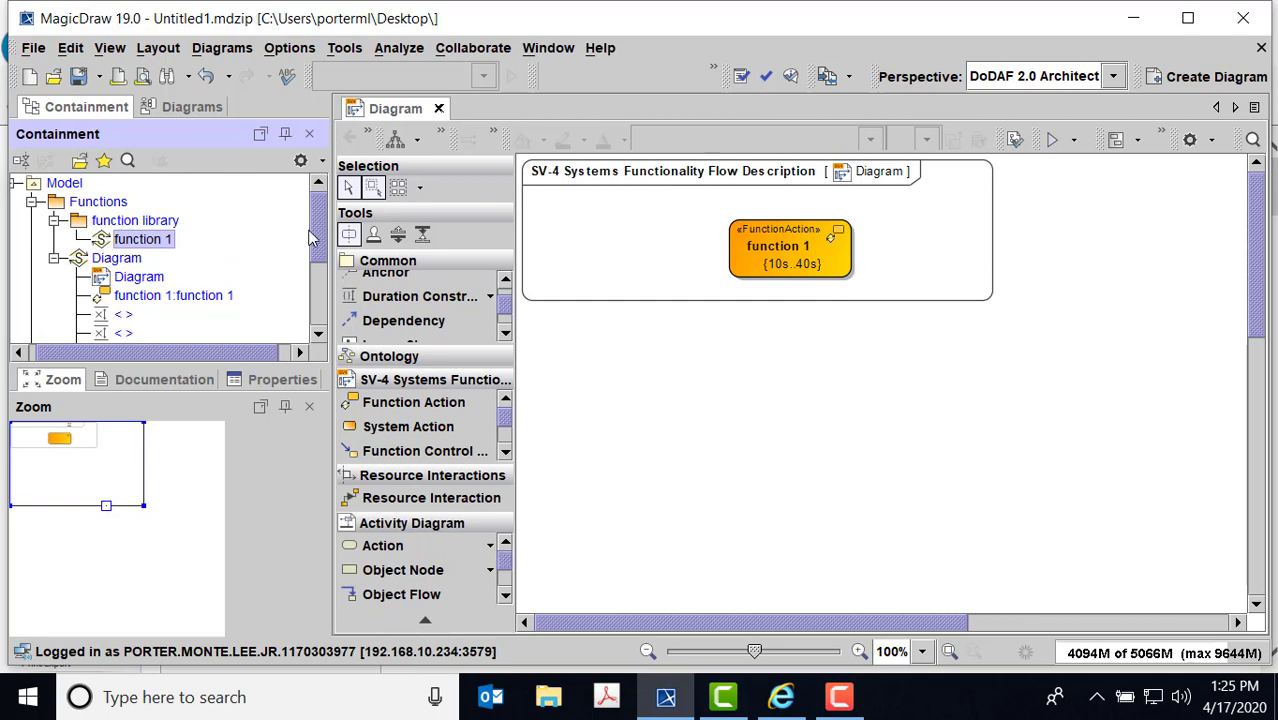
{"action": "left_click_drag", "start_coordinate": [316, 222], "coordinate": [321, 265]}
{"action": "left_click", "coordinate": [120, 255]}
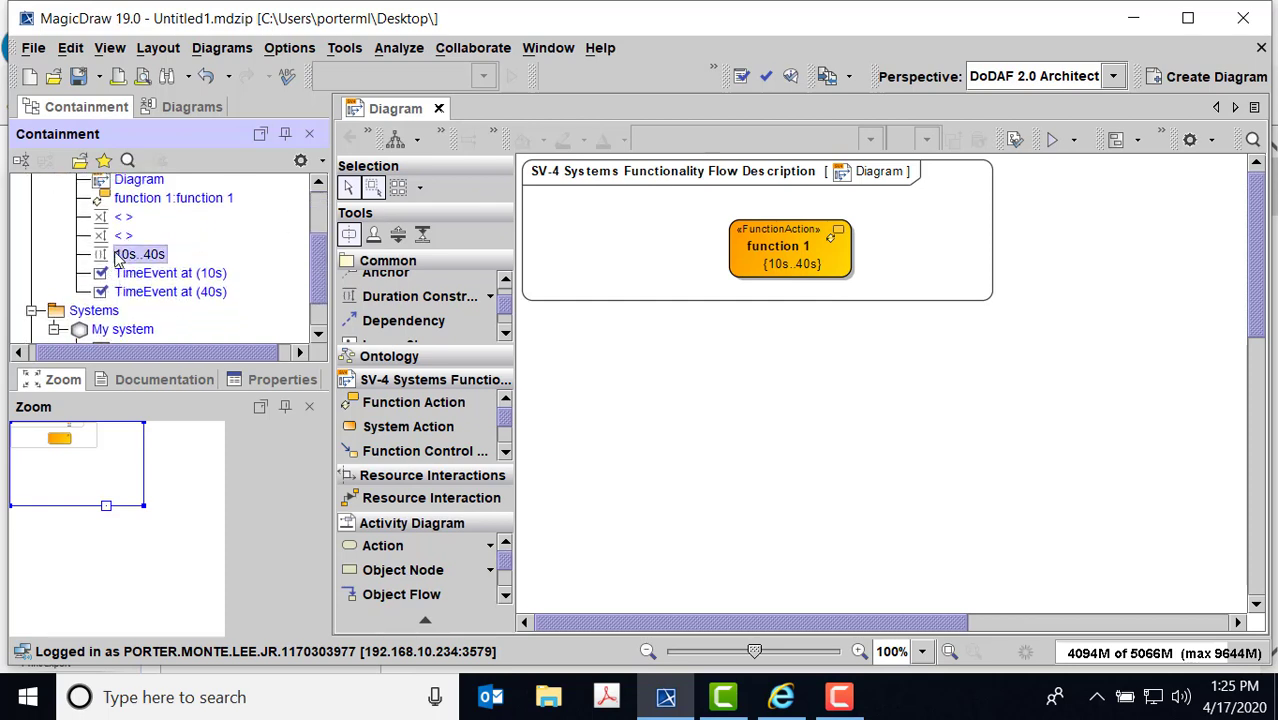
{"action": "right_click", "coordinate": [117, 257]}
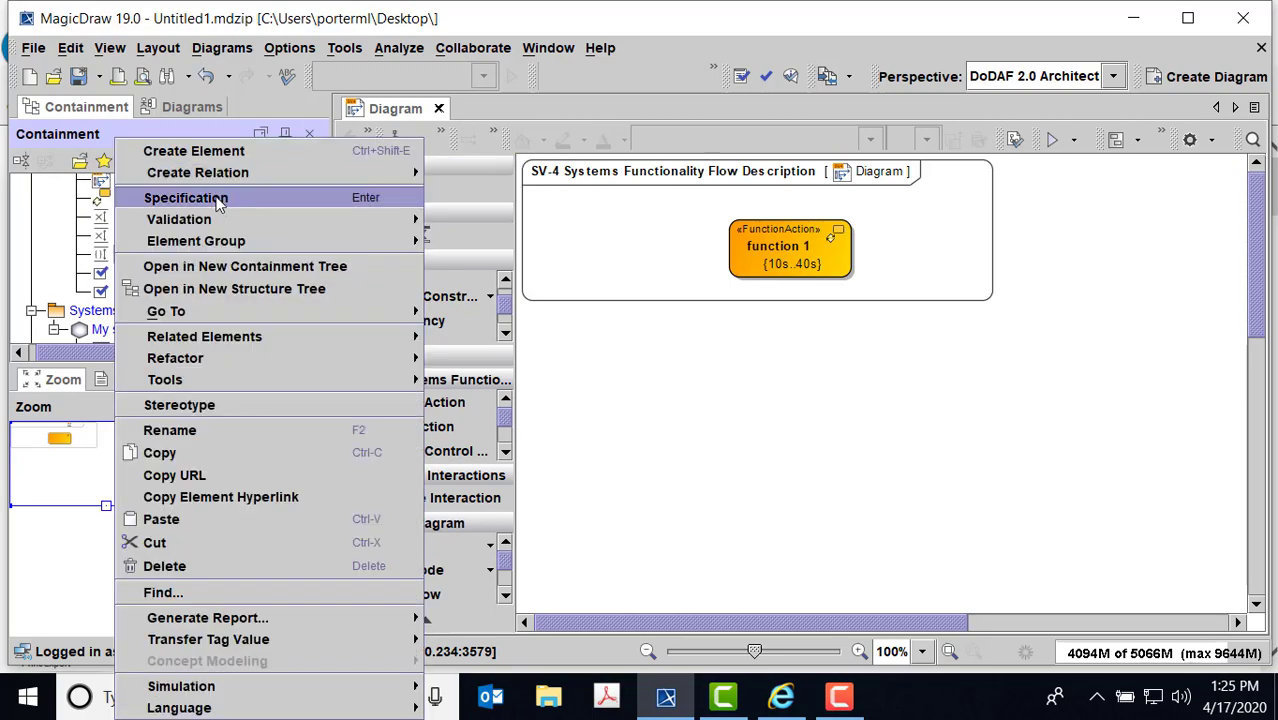
{"action": "left_click", "coordinate": [186, 198]}
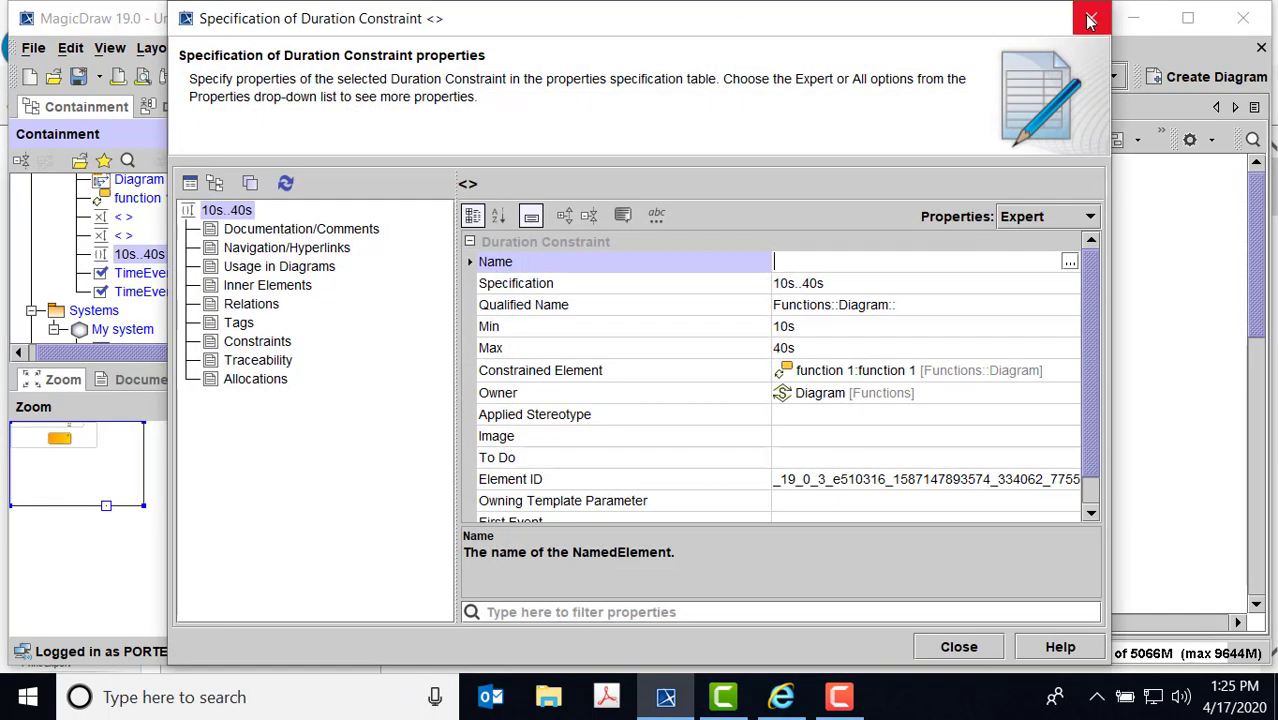
{"action": "left_click", "coordinate": [1090, 18]}
- Inspect the specification of the second unnamed duration observation under the Diagram activity
{"action": "right_click", "coordinate": [124, 235]}
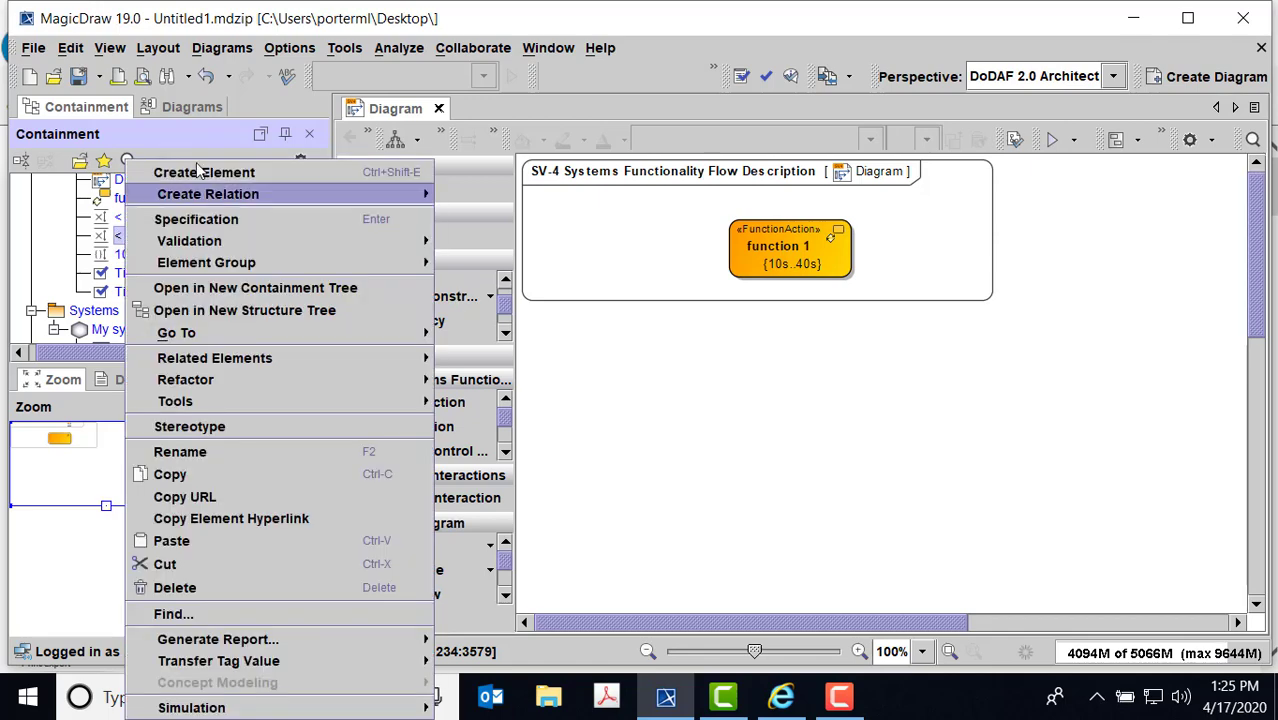
{"action": "left_click", "coordinate": [198, 220]}
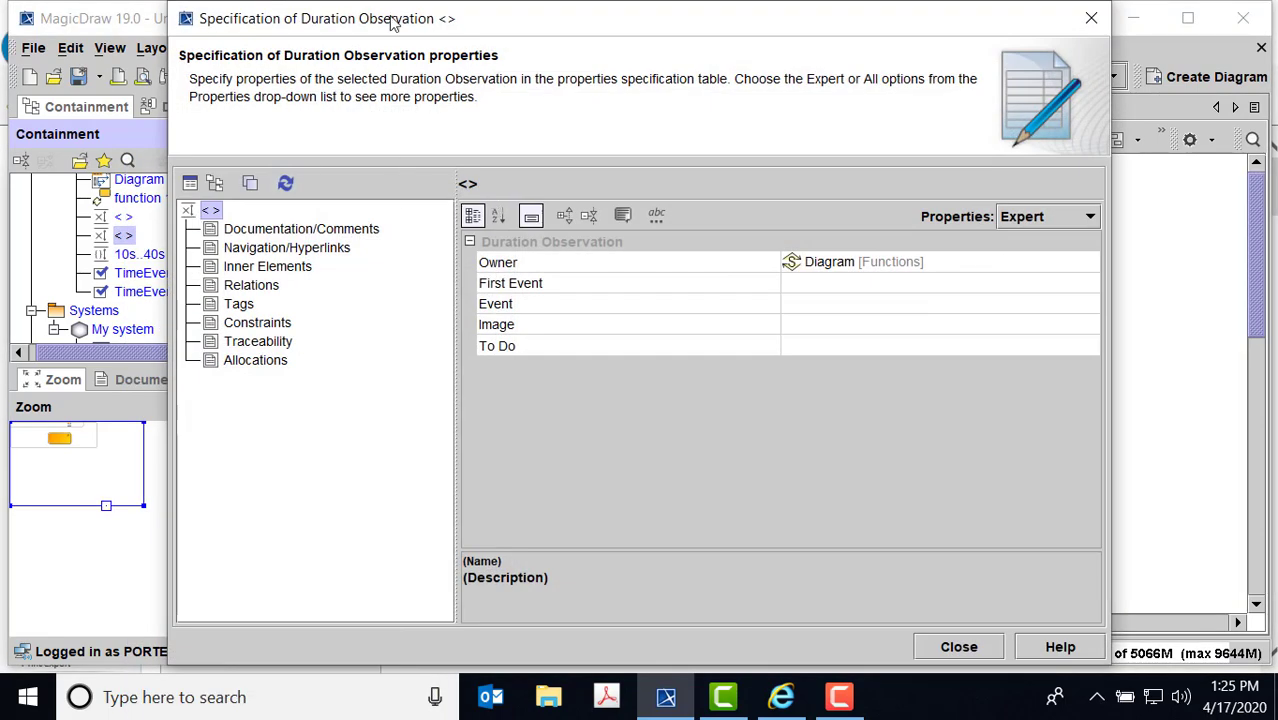
{"action": "left_click", "coordinate": [1091, 18]}
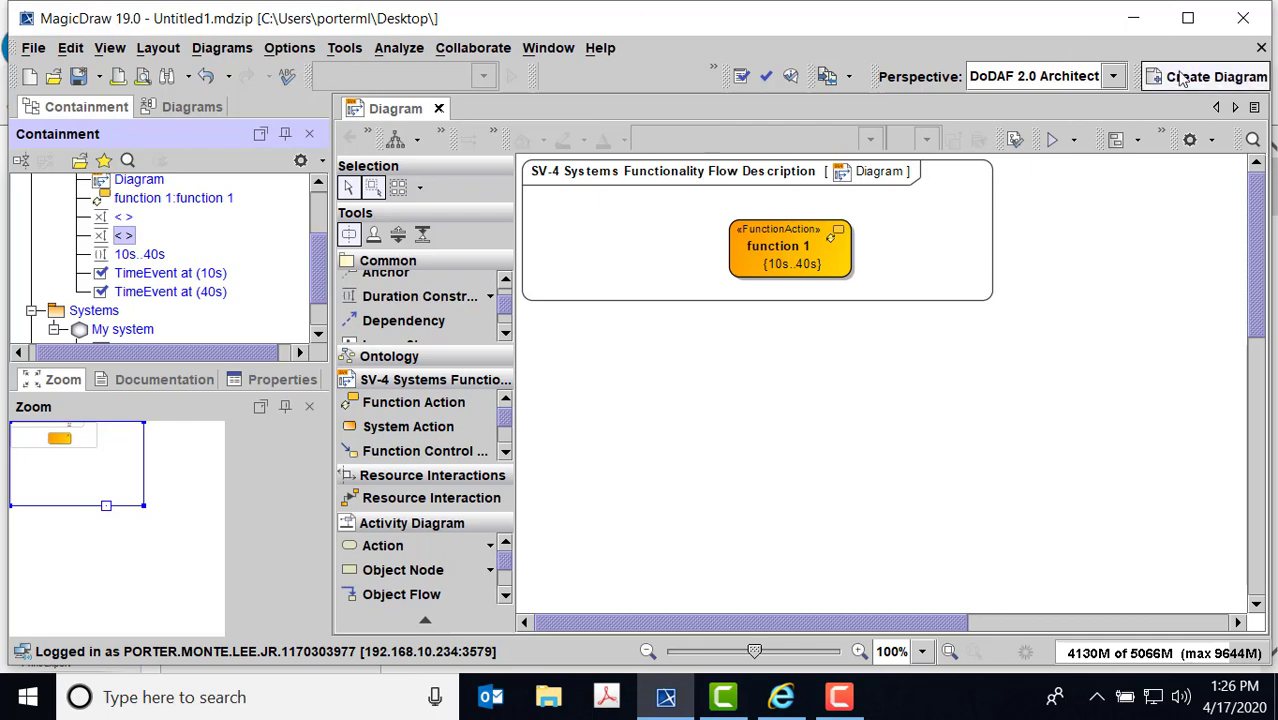
- Switch to the SAR Mission UPDM Analysis project and open the Ship States diagram of Distressed Ship State in the System States package under Behaviors
{"action": "left_click", "coordinate": [847, 74]}
{"action": "left_click", "coordinate": [856, 124]}
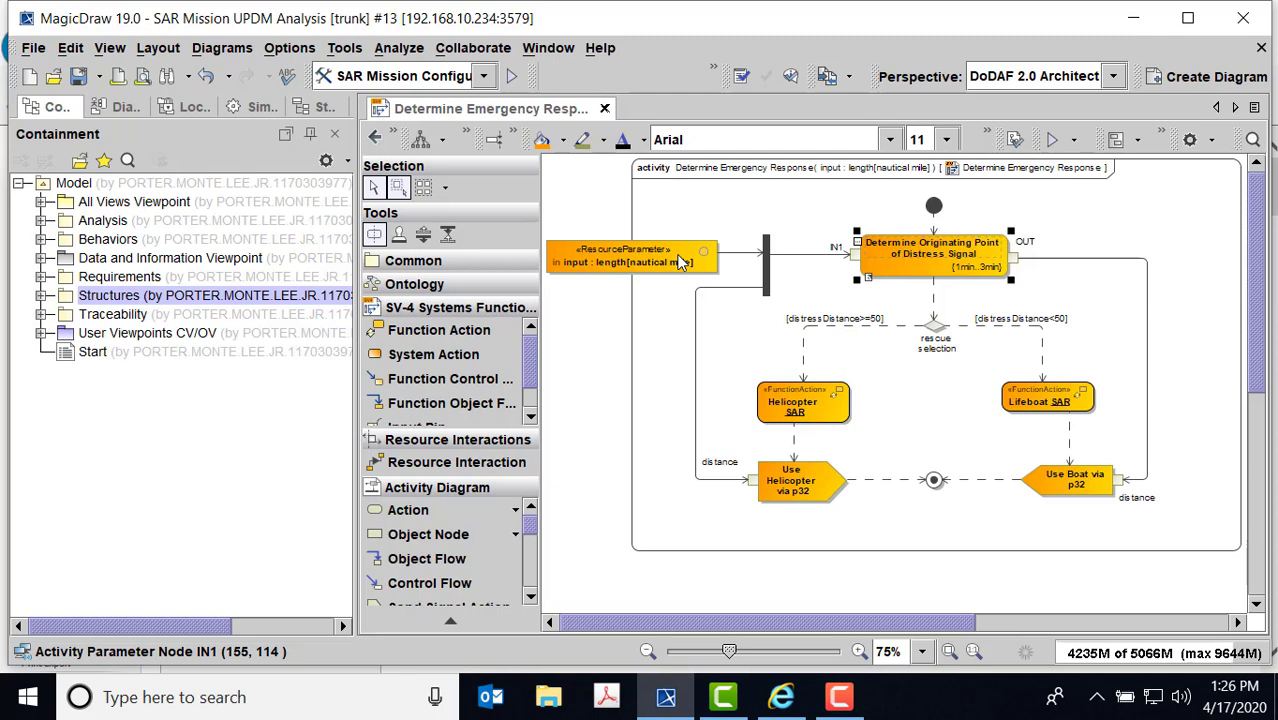
{"action": "left_click", "coordinate": [41, 239]}
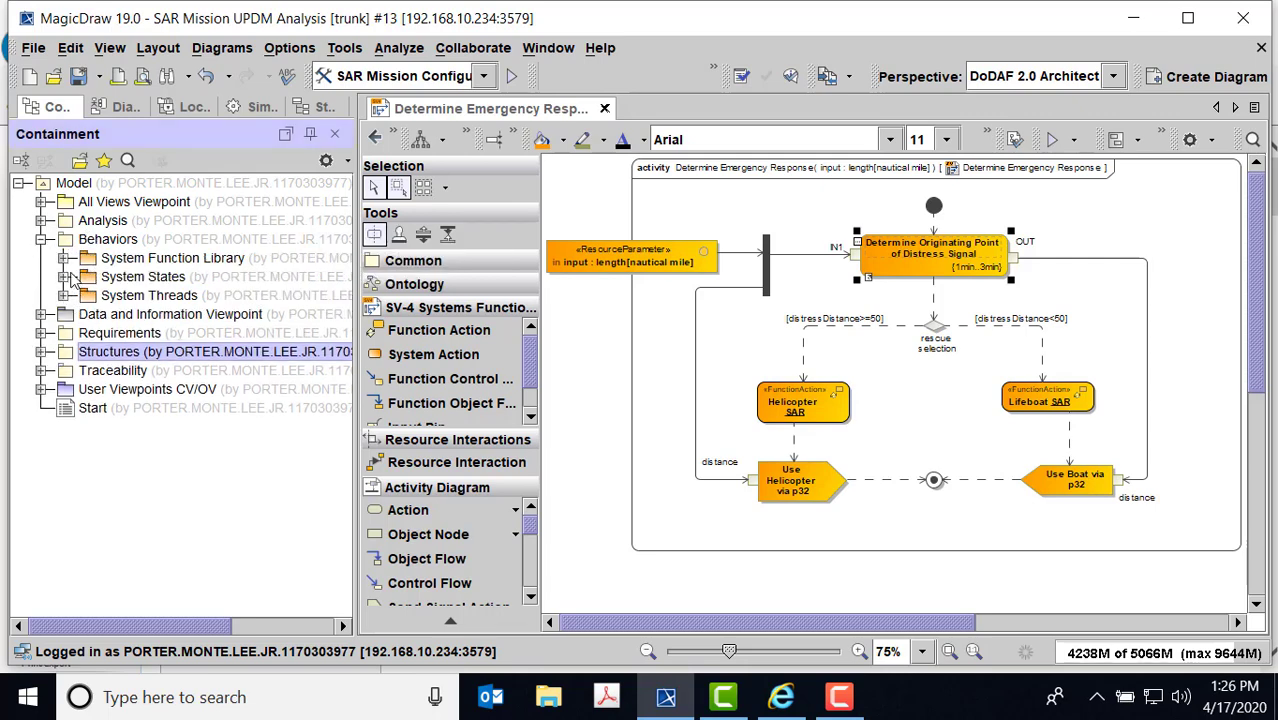
{"action": "left_click", "coordinate": [64, 277]}
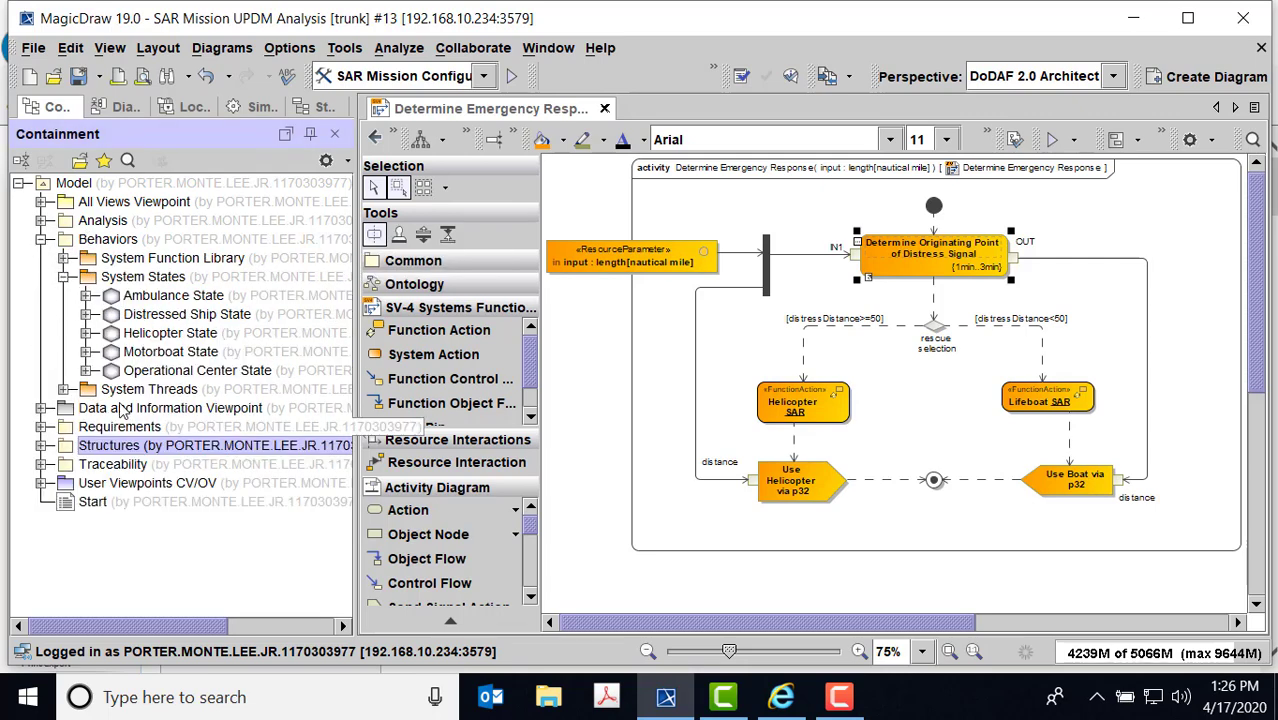
{"action": "left_click", "coordinate": [87, 314]}
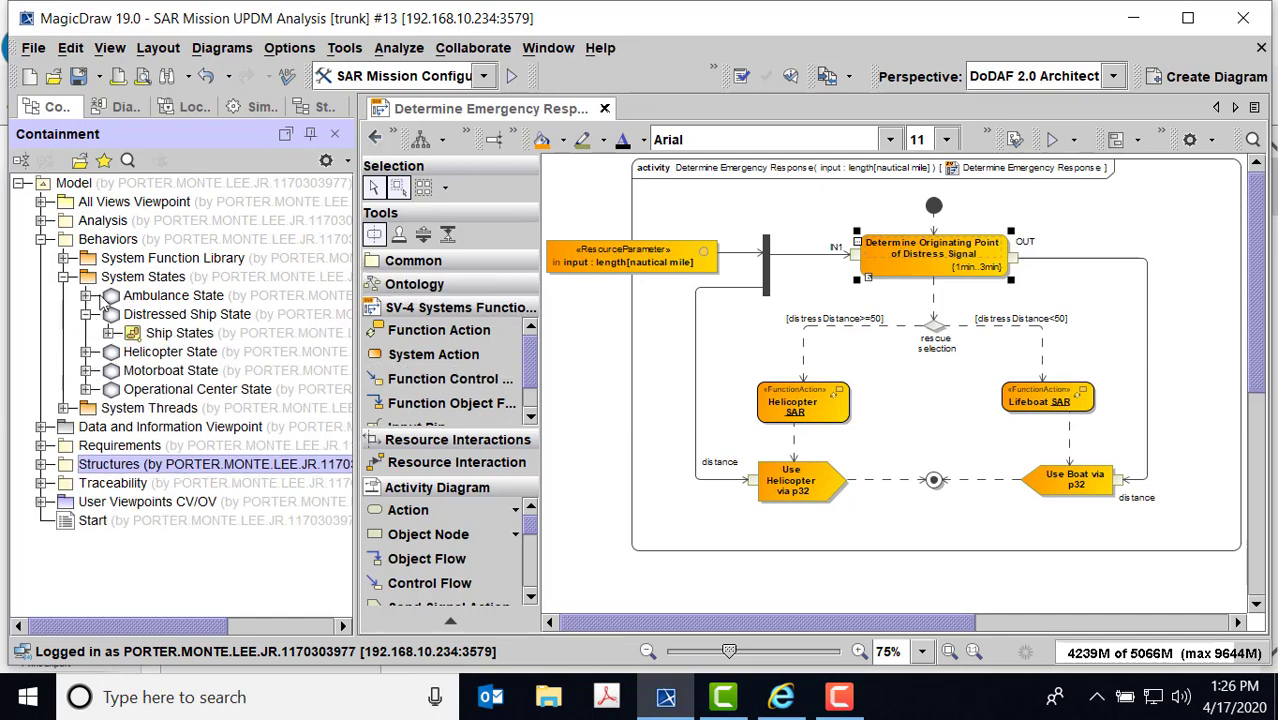
{"action": "left_click", "coordinate": [108, 333]}
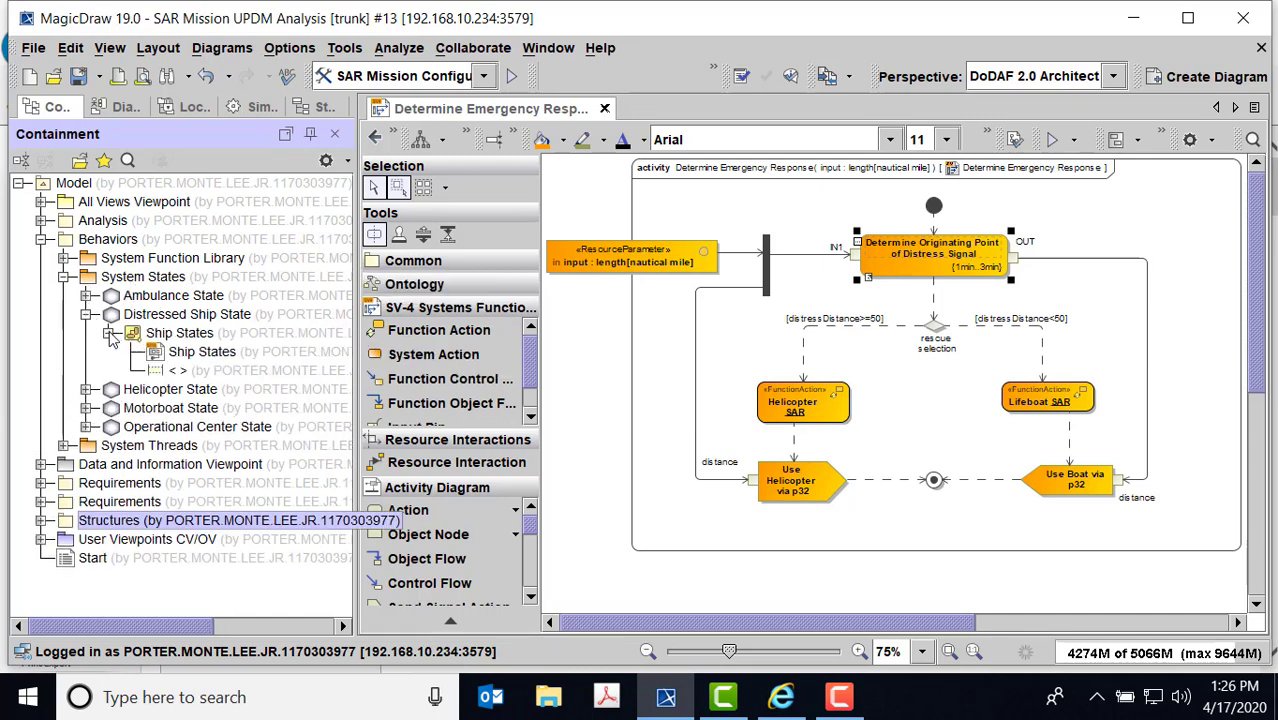
{"action": "double_click", "coordinate": [172, 352]}
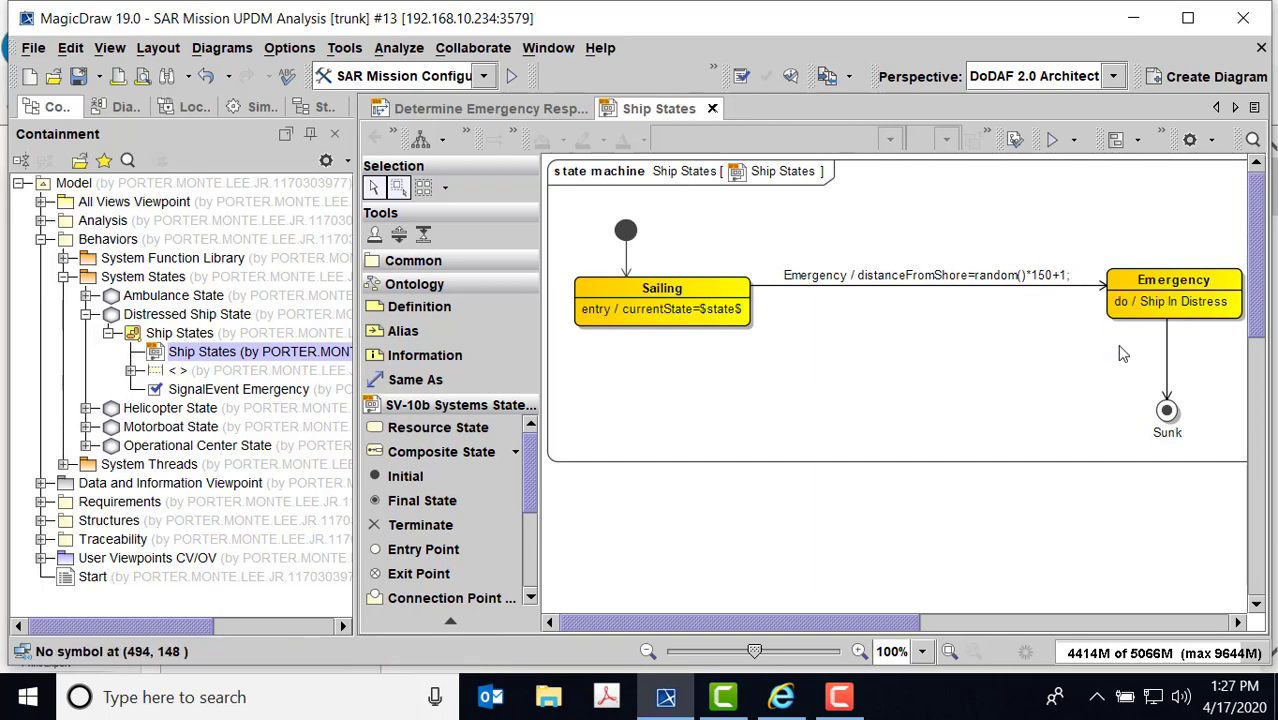
- Close the Ship States diagram and check the guard in the specification of the edge from rescue selection to Helicopter SAR
{"action": "left_click", "coordinate": [712, 108]}
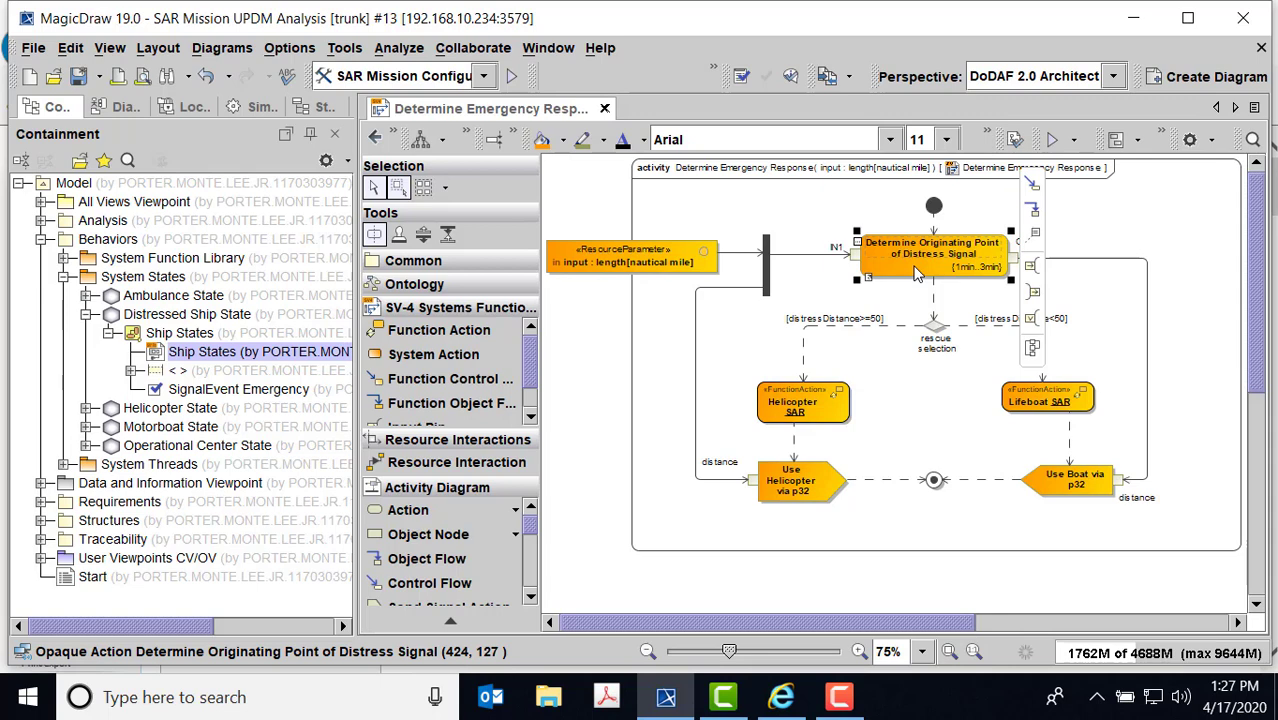
{"action": "left_click", "coordinate": [940, 290]}
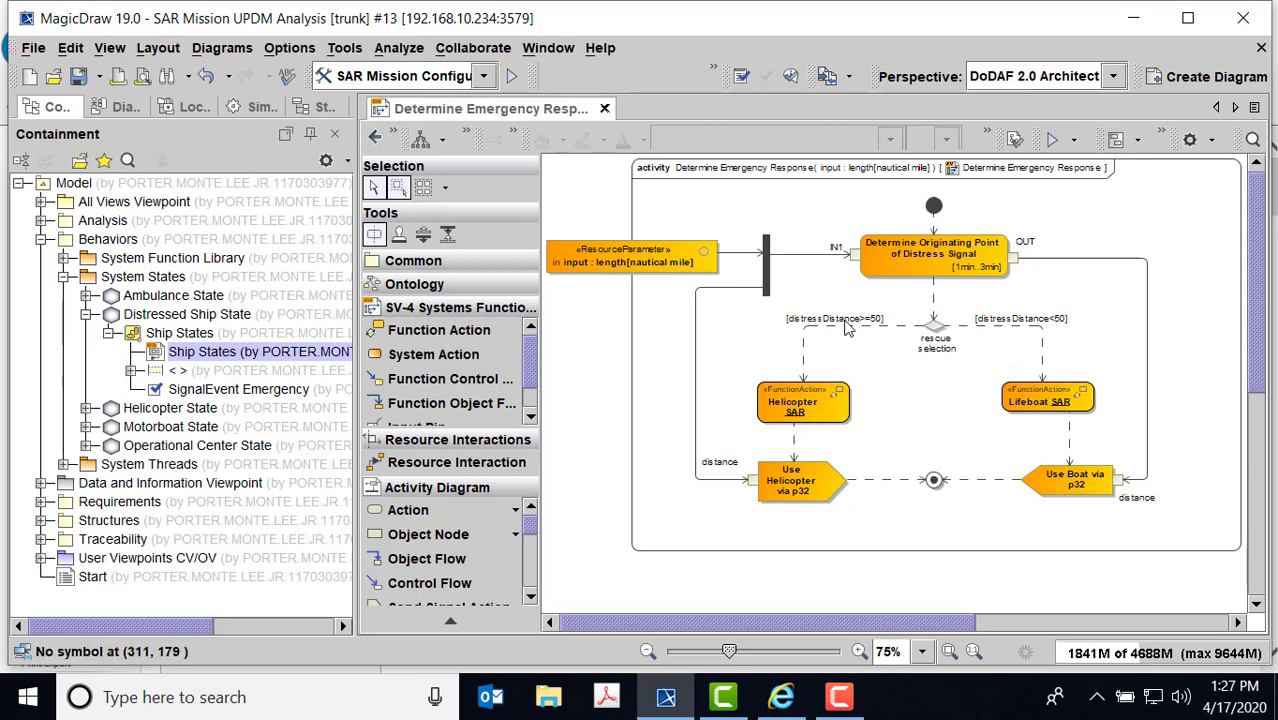
{"action": "left_click", "coordinate": [898, 325]}
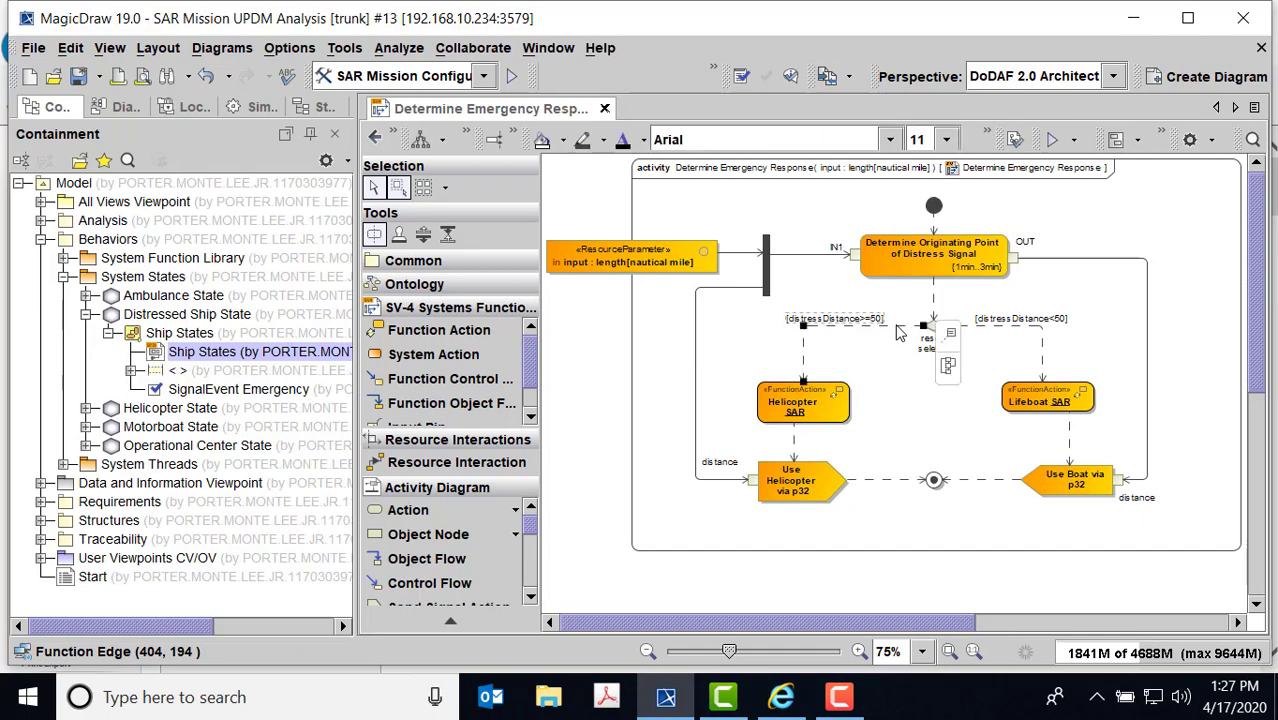
{"action": "right_click", "coordinate": [898, 325]}
{"action": "left_click", "coordinate": [957, 290]}
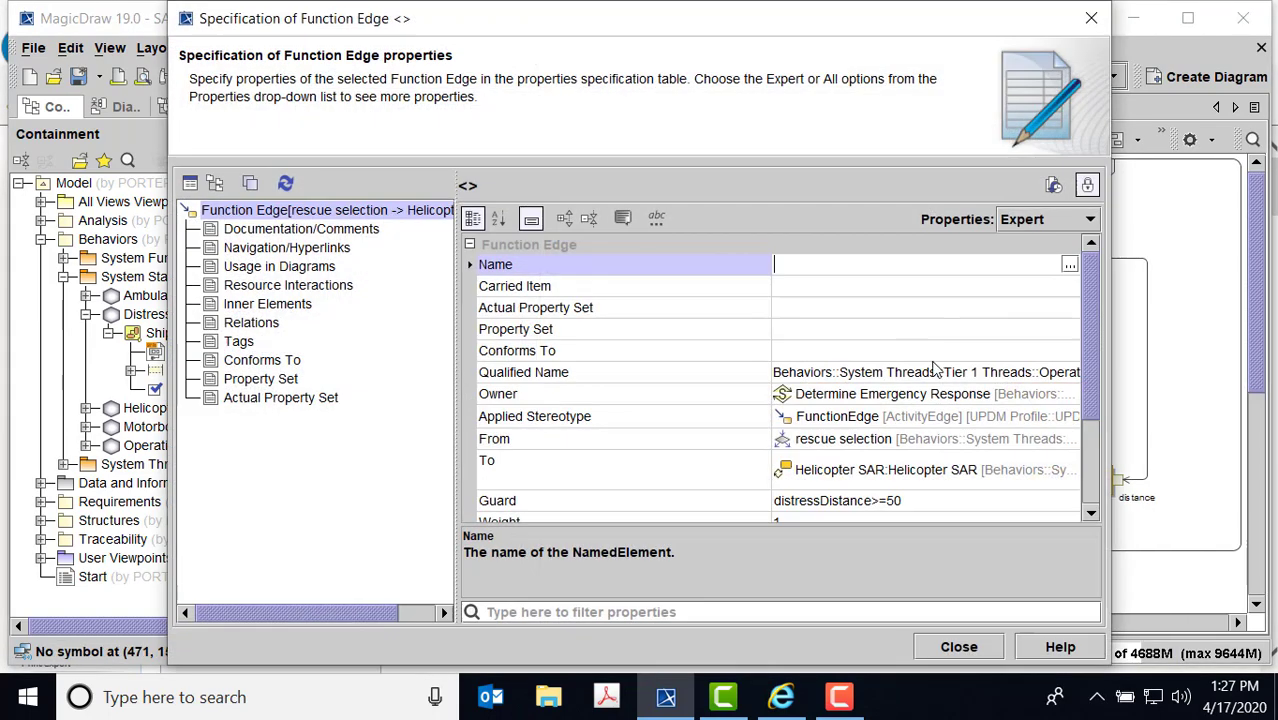
{"action": "scroll", "coordinate": [1090, 350], "scroll_direction": "down", "scroll_amount": 3}
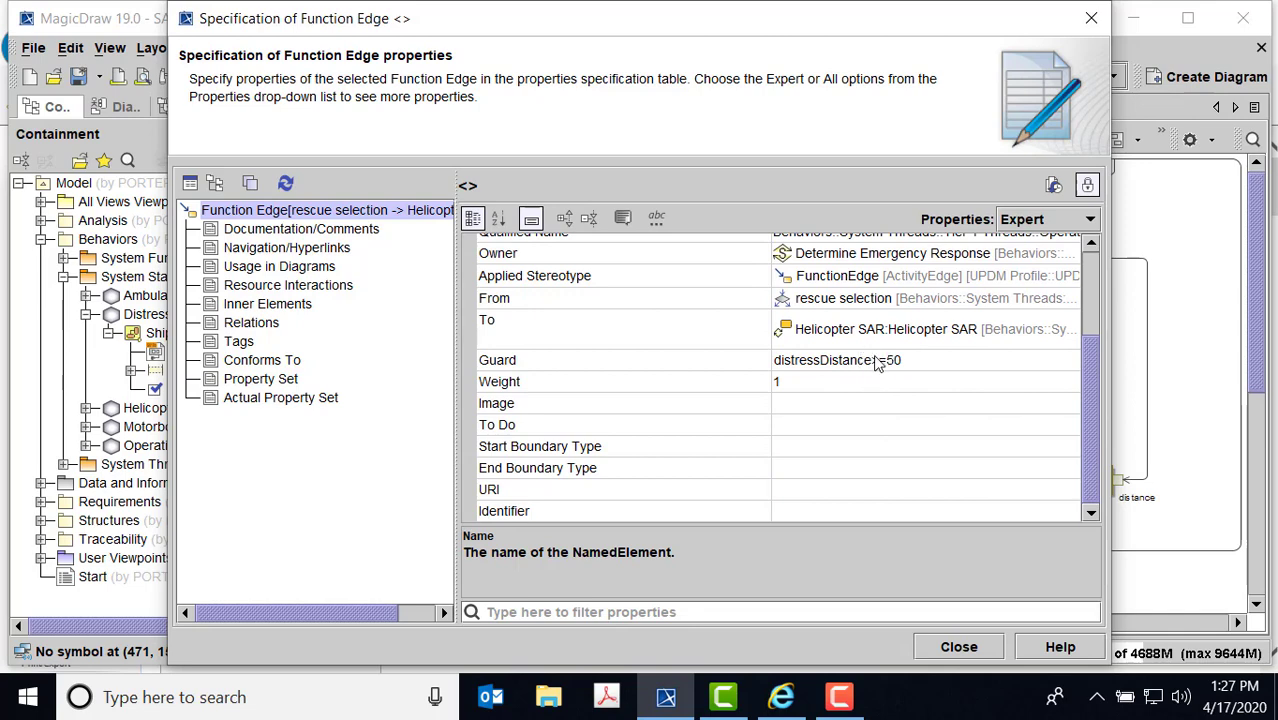
{"action": "left_click", "coordinate": [970, 647]}
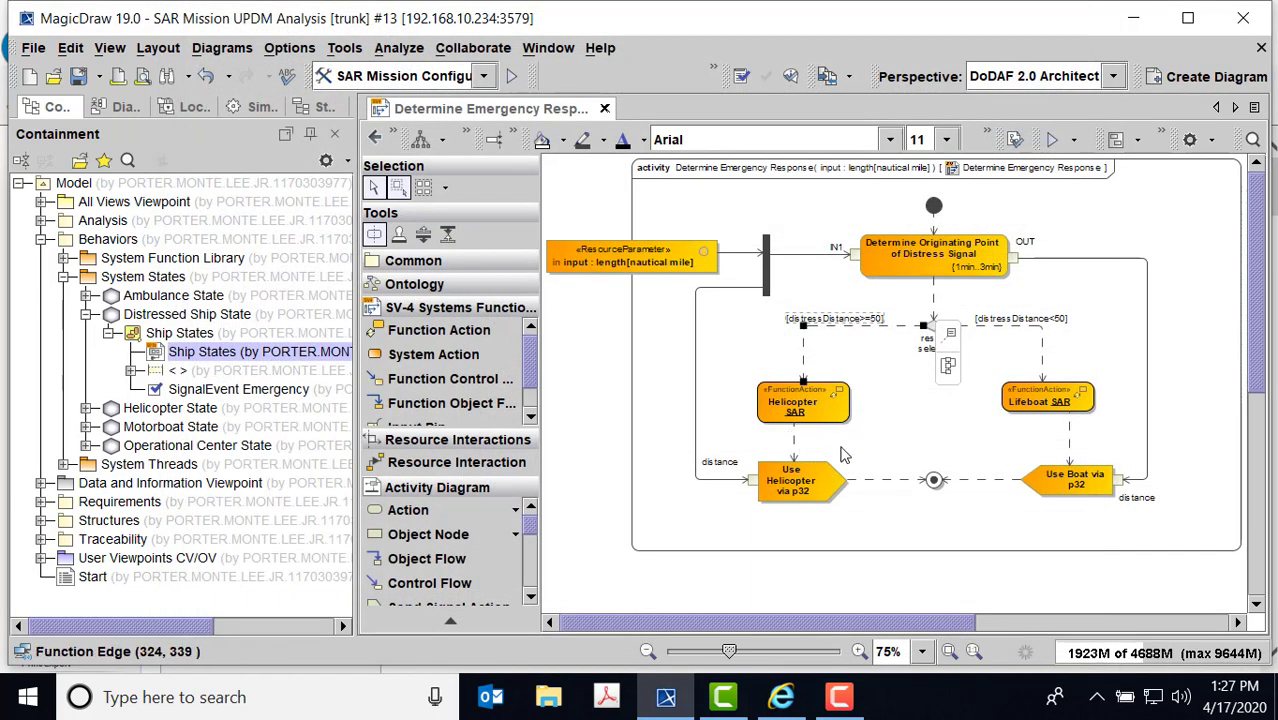
{"action": "left_click", "coordinate": [1205, 347]}
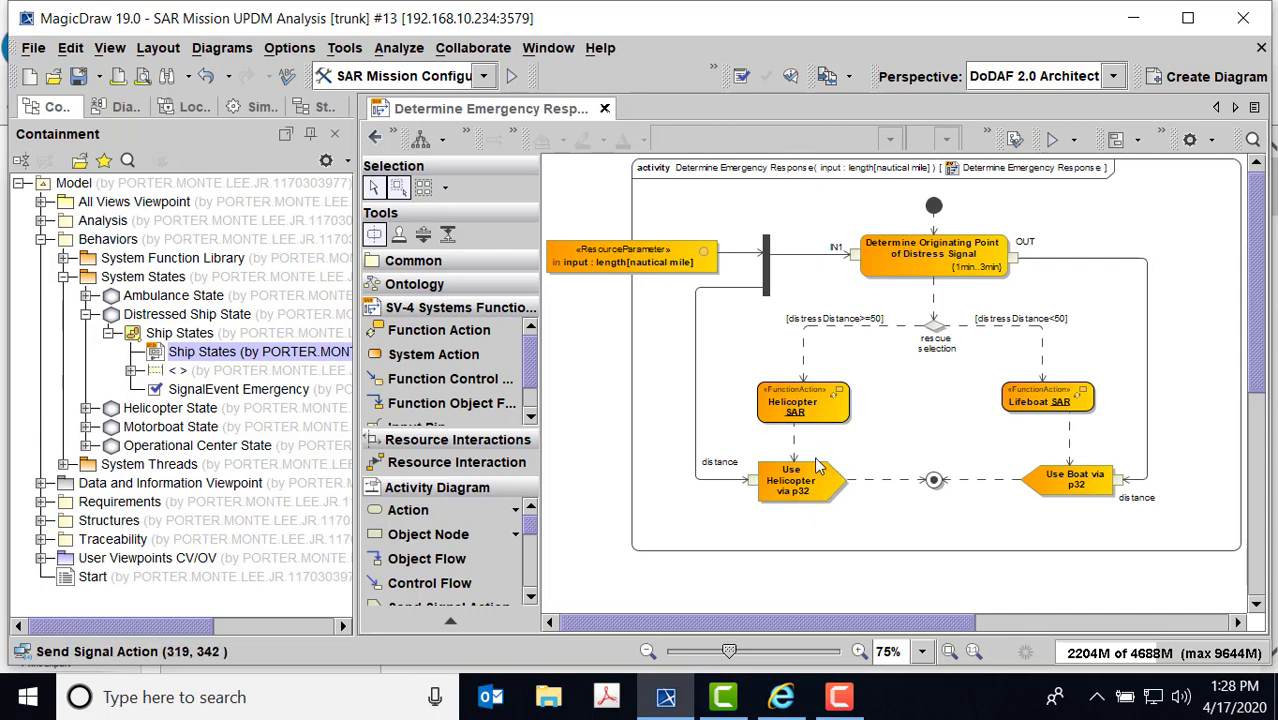
- Open the Coast Guard Helicopter state diagram from Helicopter State in System States and view its Idle, Searching and Recovery states
{"action": "left_click", "coordinate": [87, 314]}
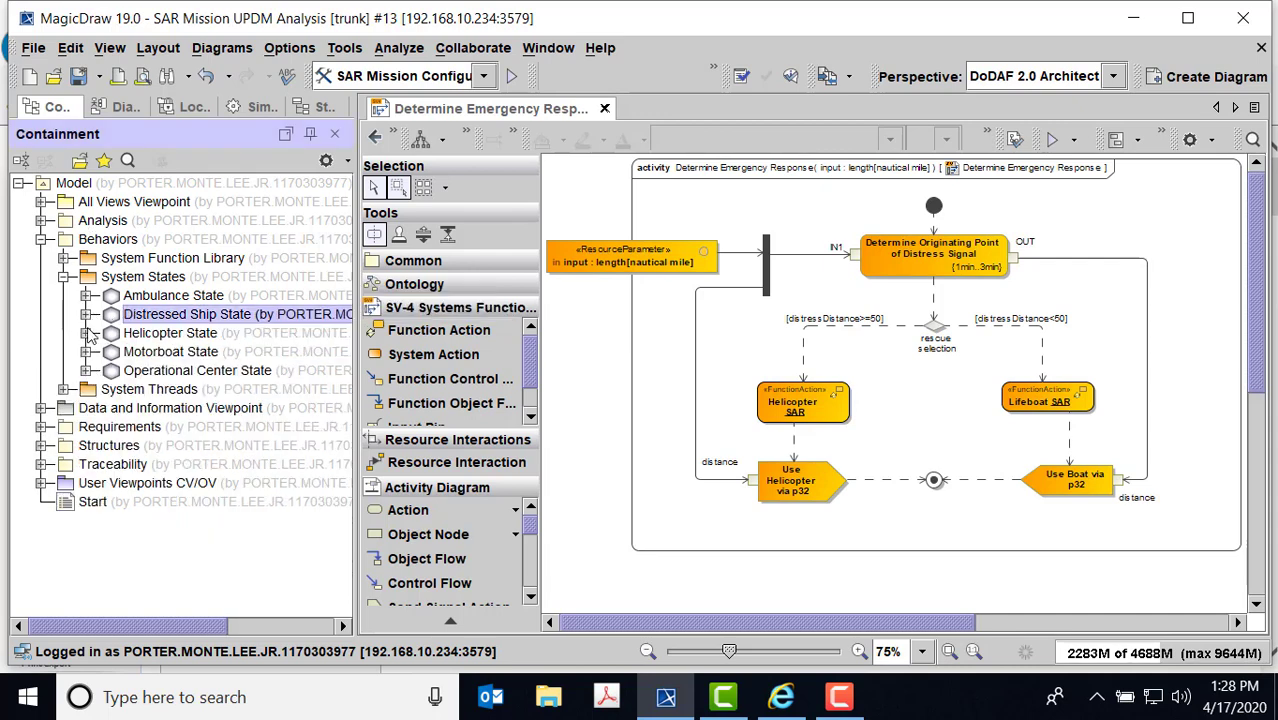
{"action": "left_click", "coordinate": [87, 333]}
{"action": "left_click", "coordinate": [108, 352]}
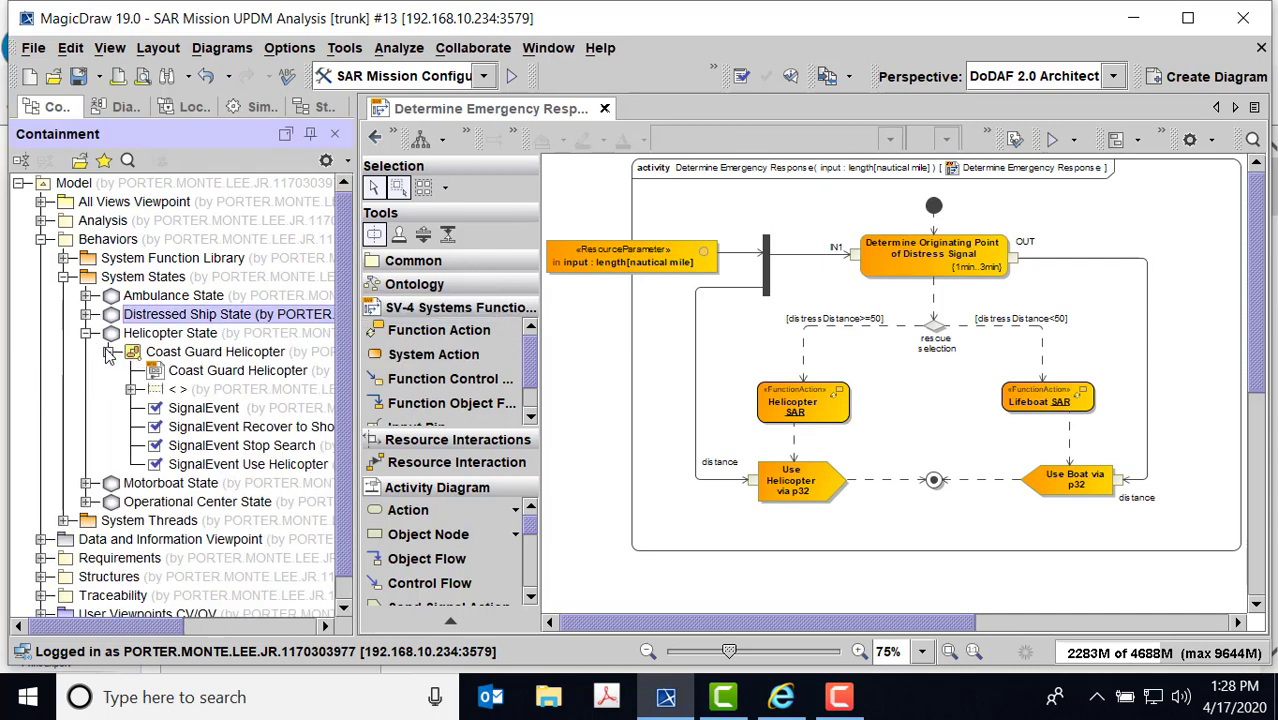
{"action": "left_click", "coordinate": [155, 370]}
{"action": "double_click", "coordinate": [155, 370]}
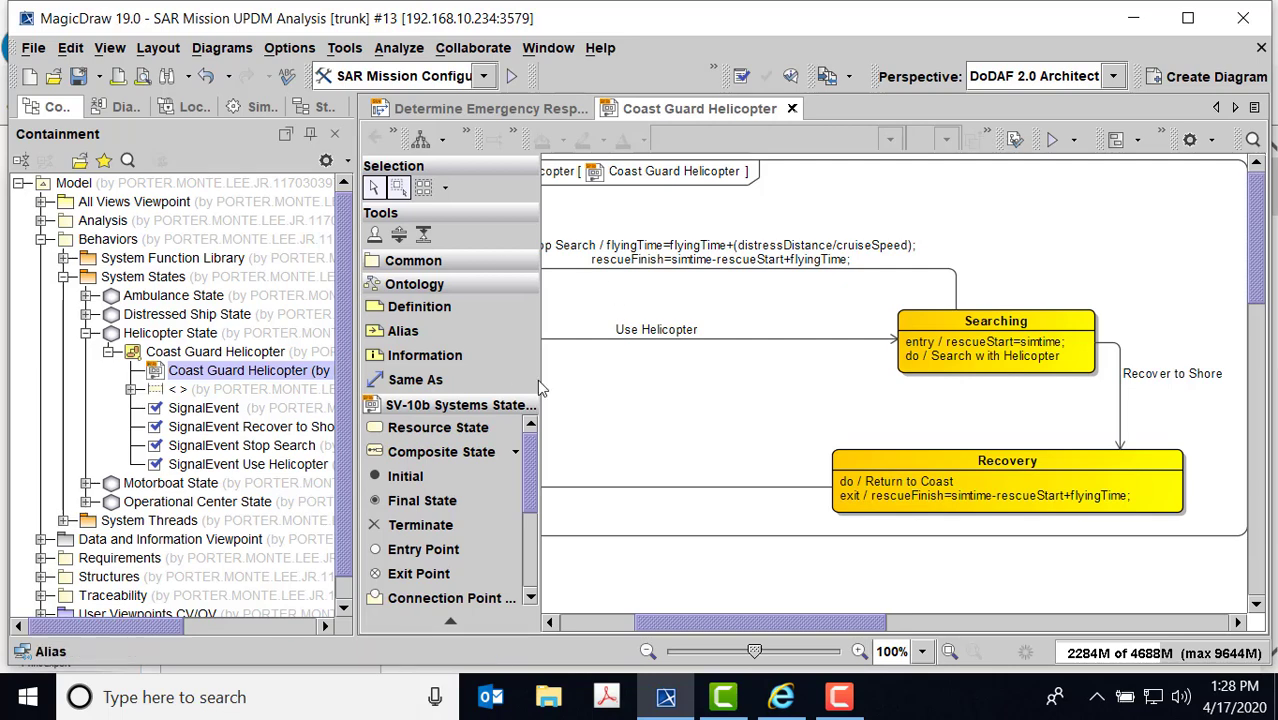
{"action": "left_click_drag", "start_coordinate": [785, 630], "coordinate": [690, 630]}
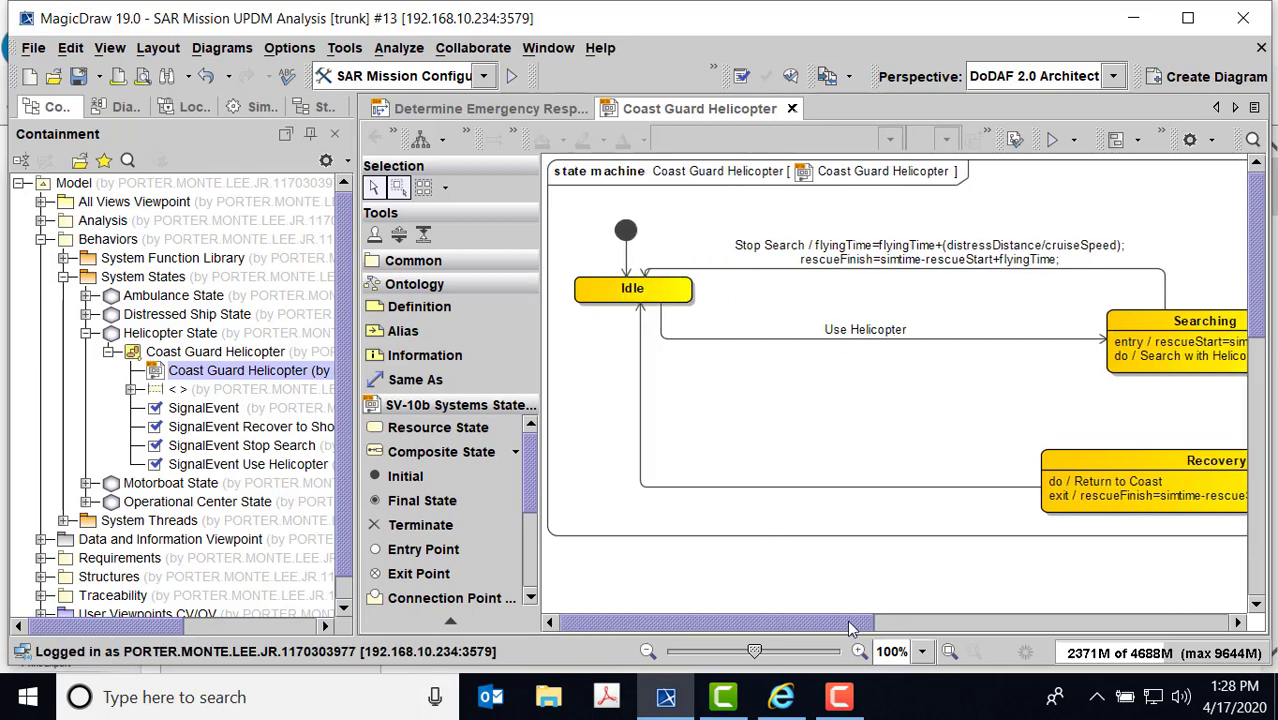
{"action": "left_click_drag", "start_coordinate": [851, 622], "coordinate": [915, 622]}
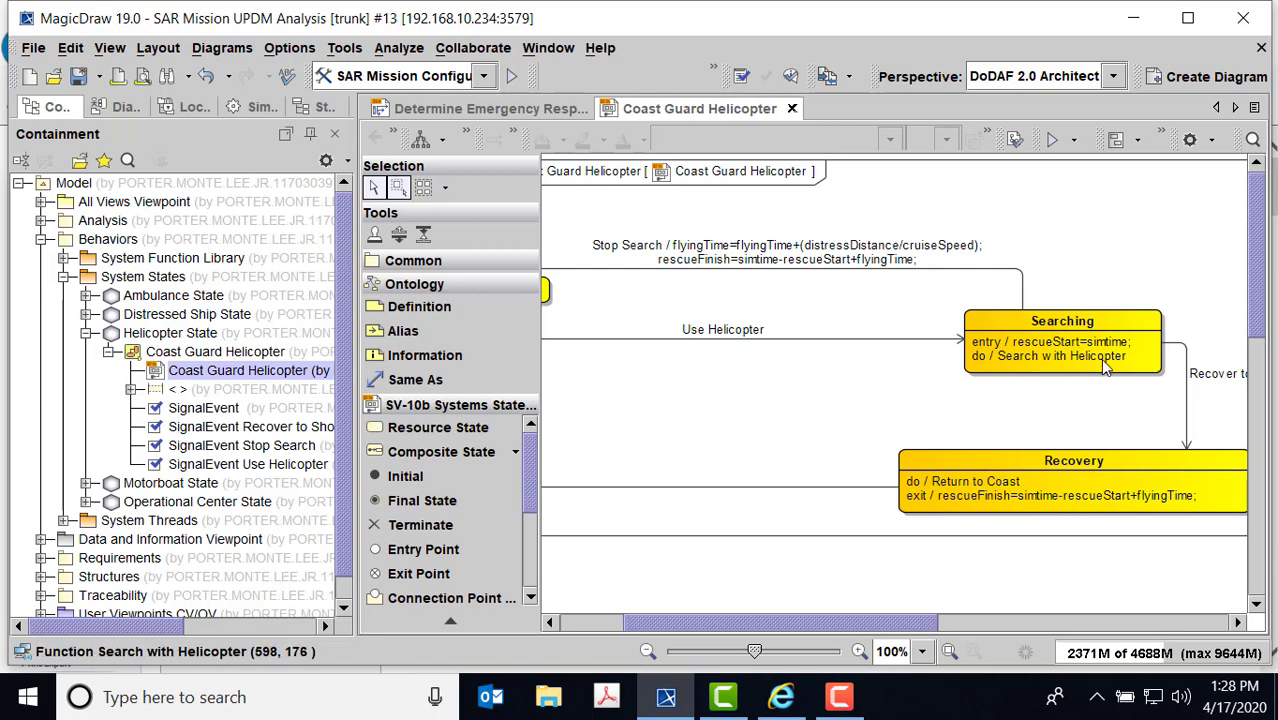
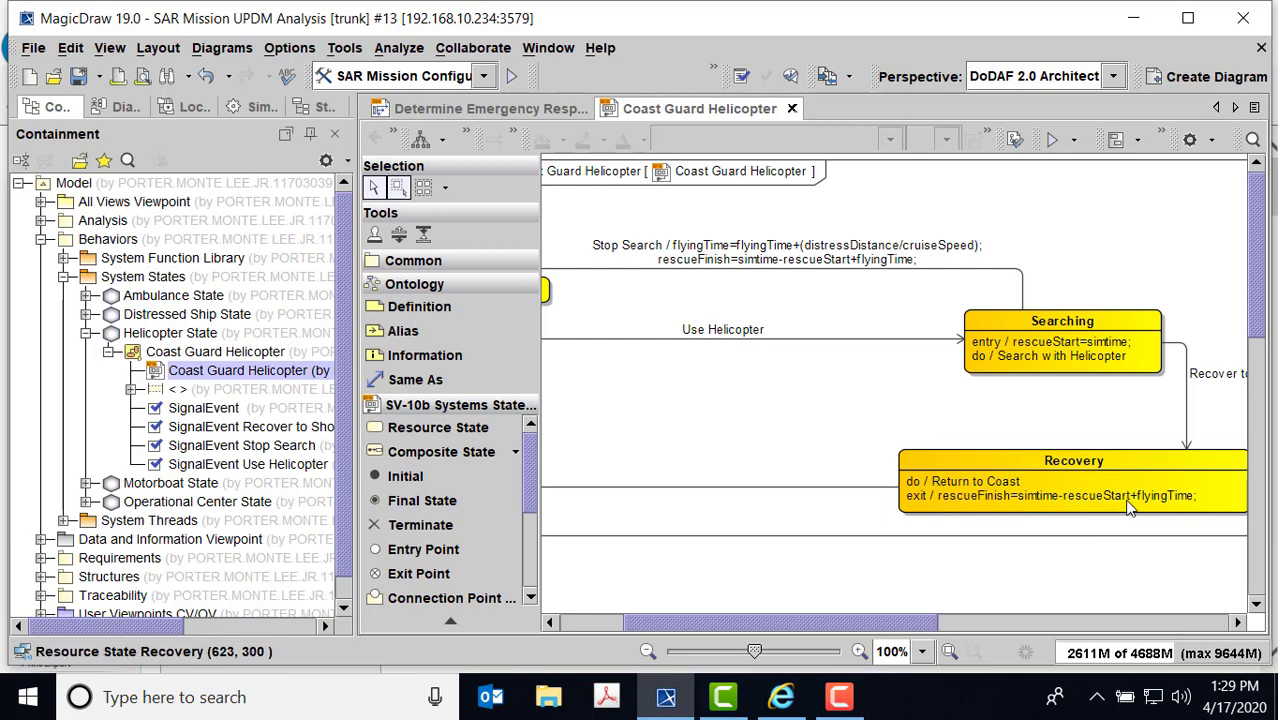
- Inspect the exit behavior in the specification of the Recovery state, and close the specification
{"action": "left_click", "coordinate": [995, 623]}
{"action": "left_click", "coordinate": [996, 624]}
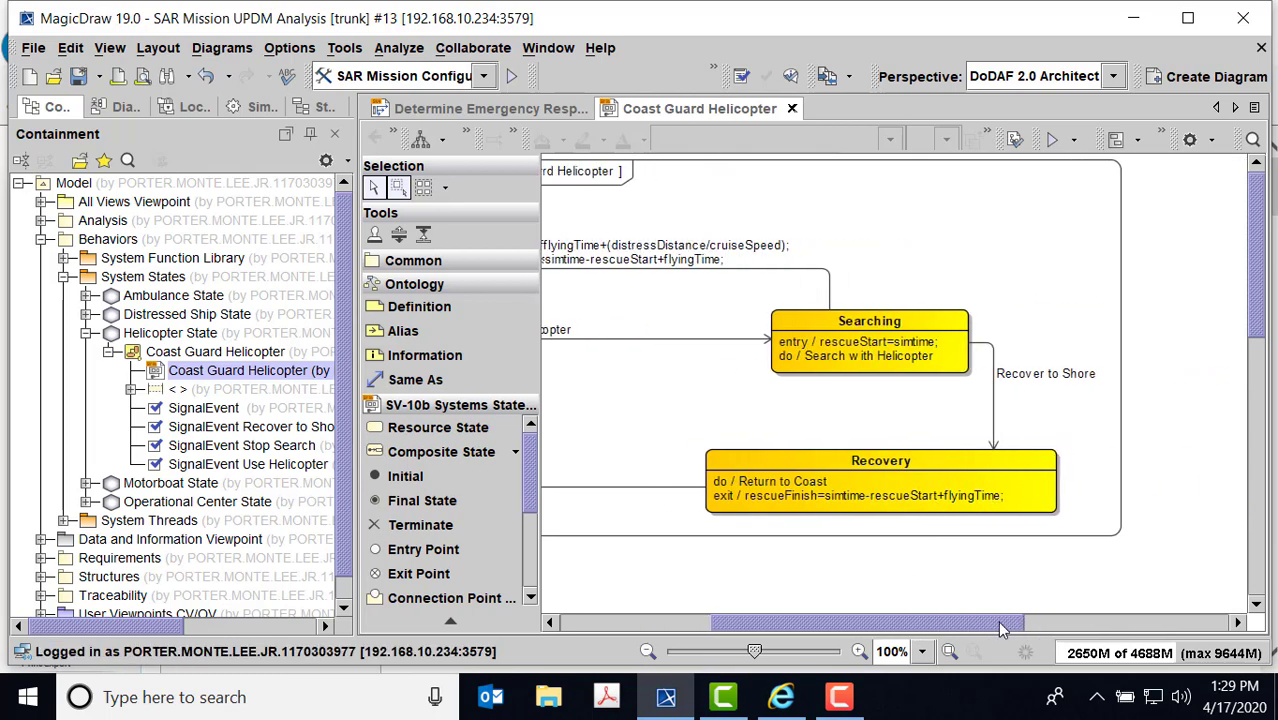
{"action": "left_click", "coordinate": [1050, 466]}
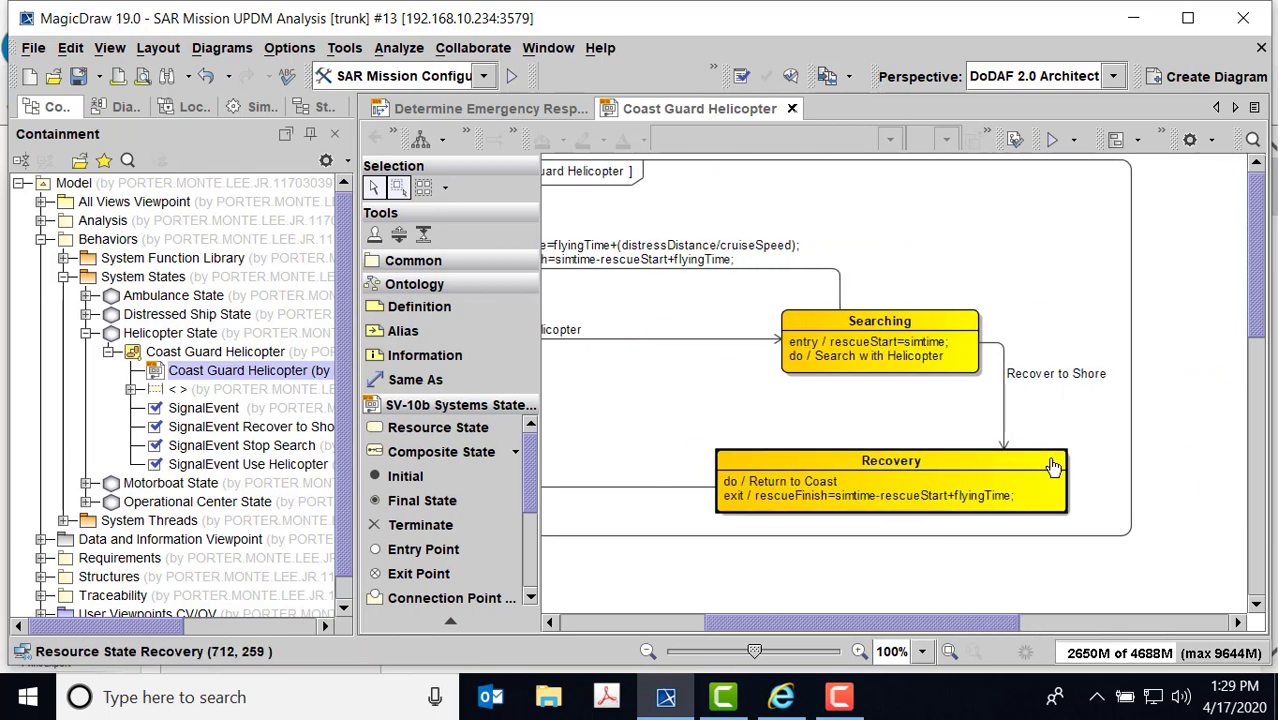
{"action": "right_click", "coordinate": [1050, 466]}
{"action": "left_click", "coordinate": [1079, 313]}
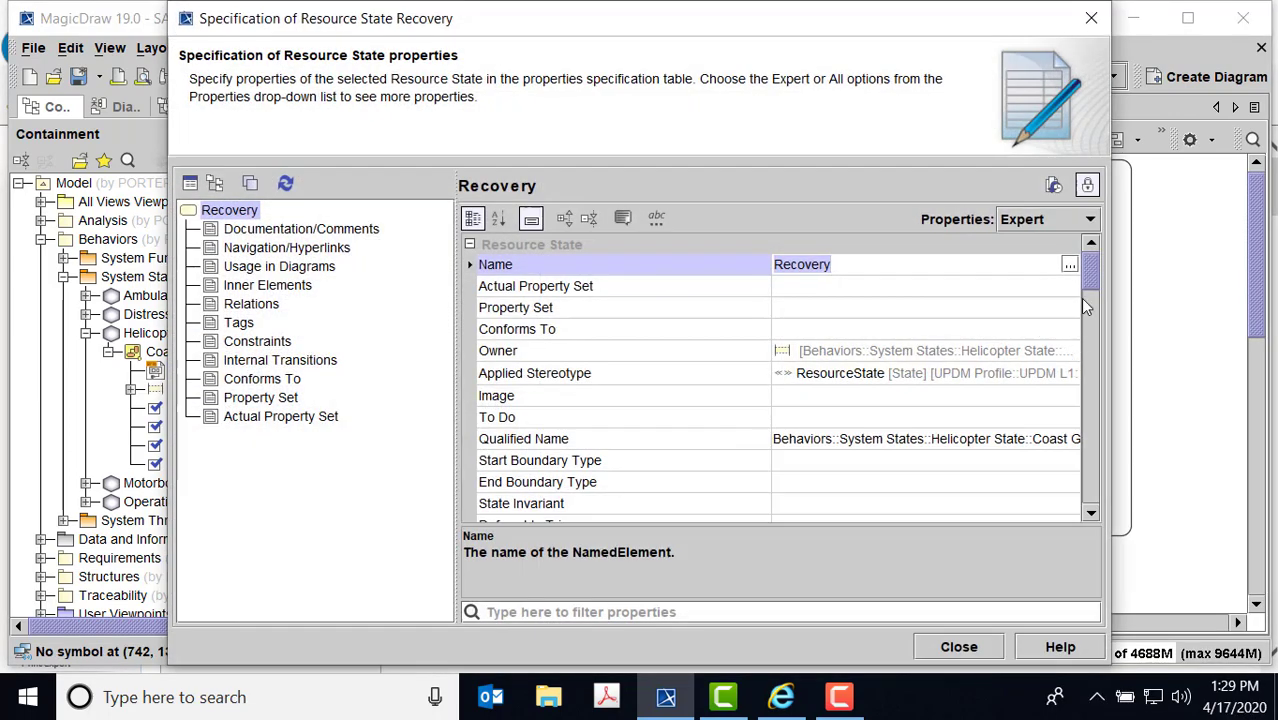
{"action": "left_click_drag", "start_coordinate": [1089, 272], "coordinate": [1115, 453]}
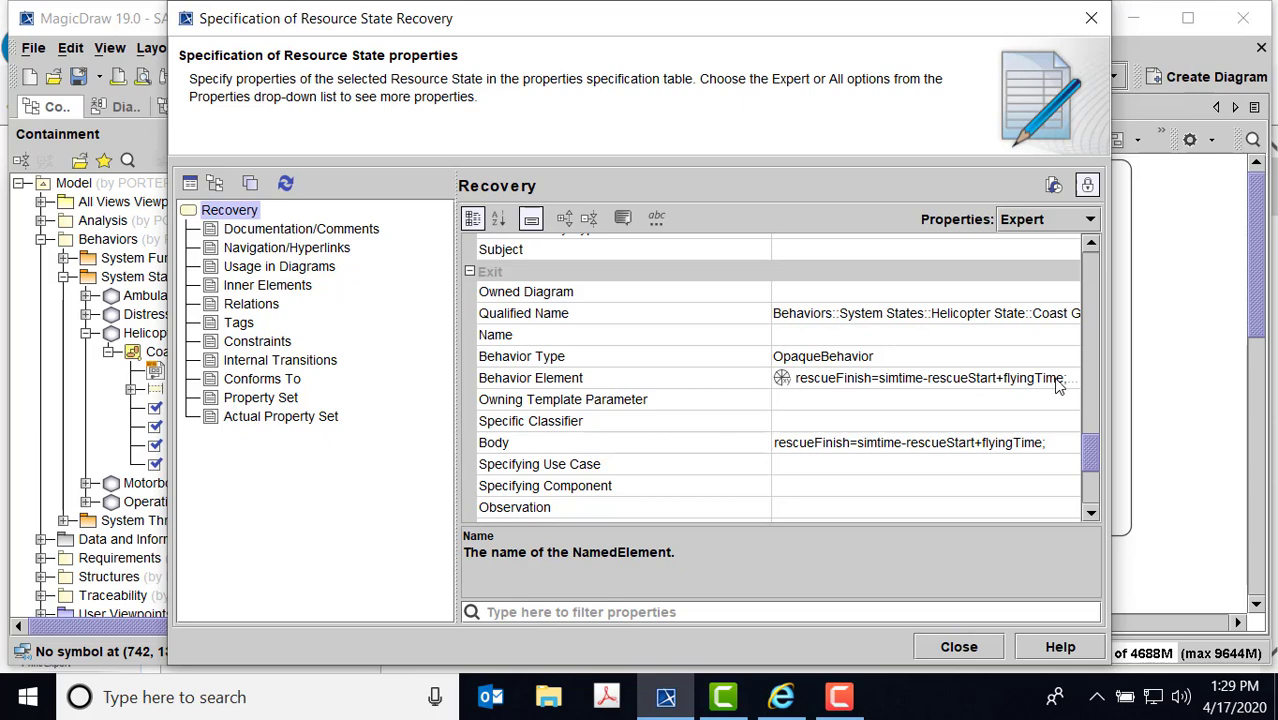
{"action": "left_click", "coordinate": [991, 645]}
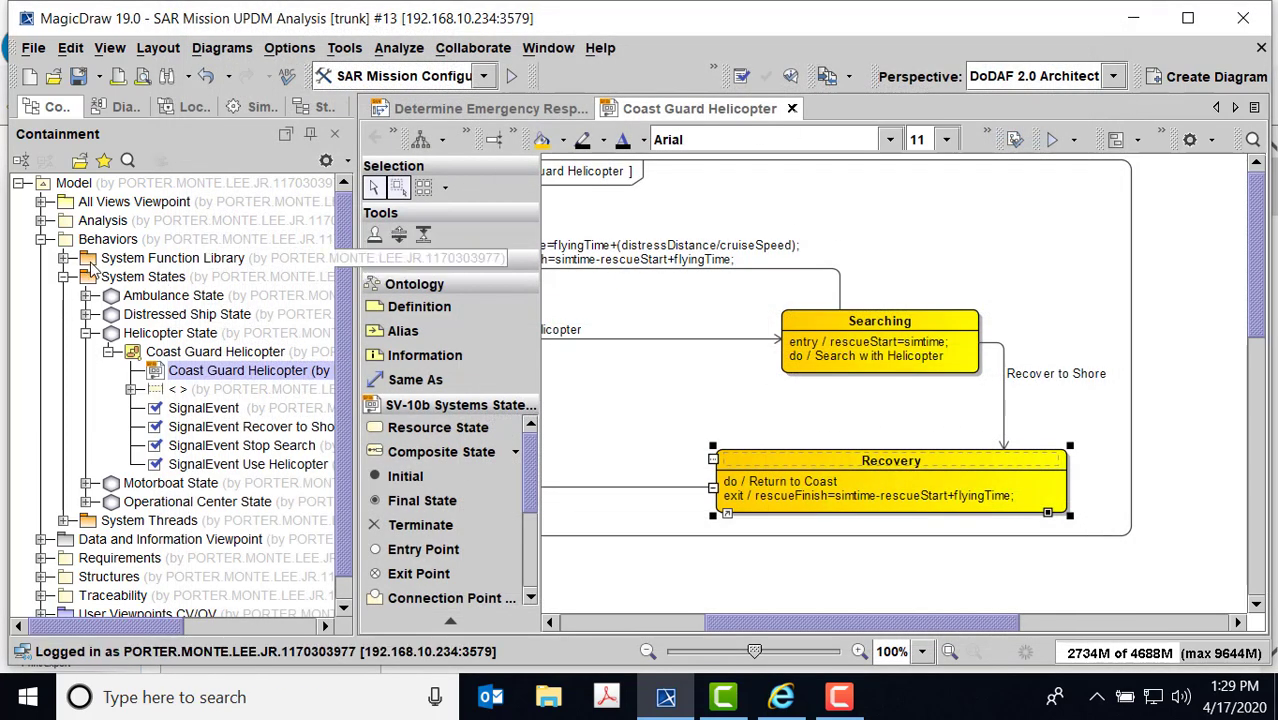
- Review the Coast Guard Helicopter's properties in the Actor and Component Library under Structures, and close the helicopter state diagram
{"action": "left_click", "coordinate": [64, 276]}
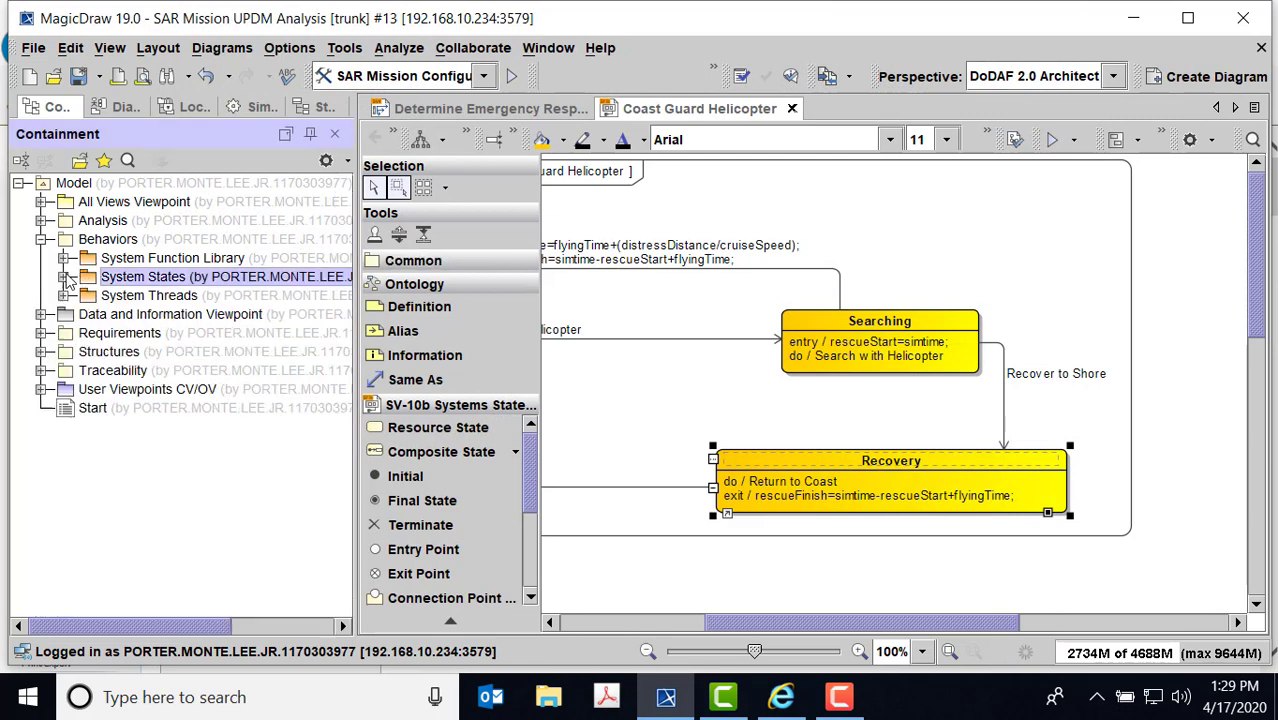
{"action": "left_click", "coordinate": [41, 352]}
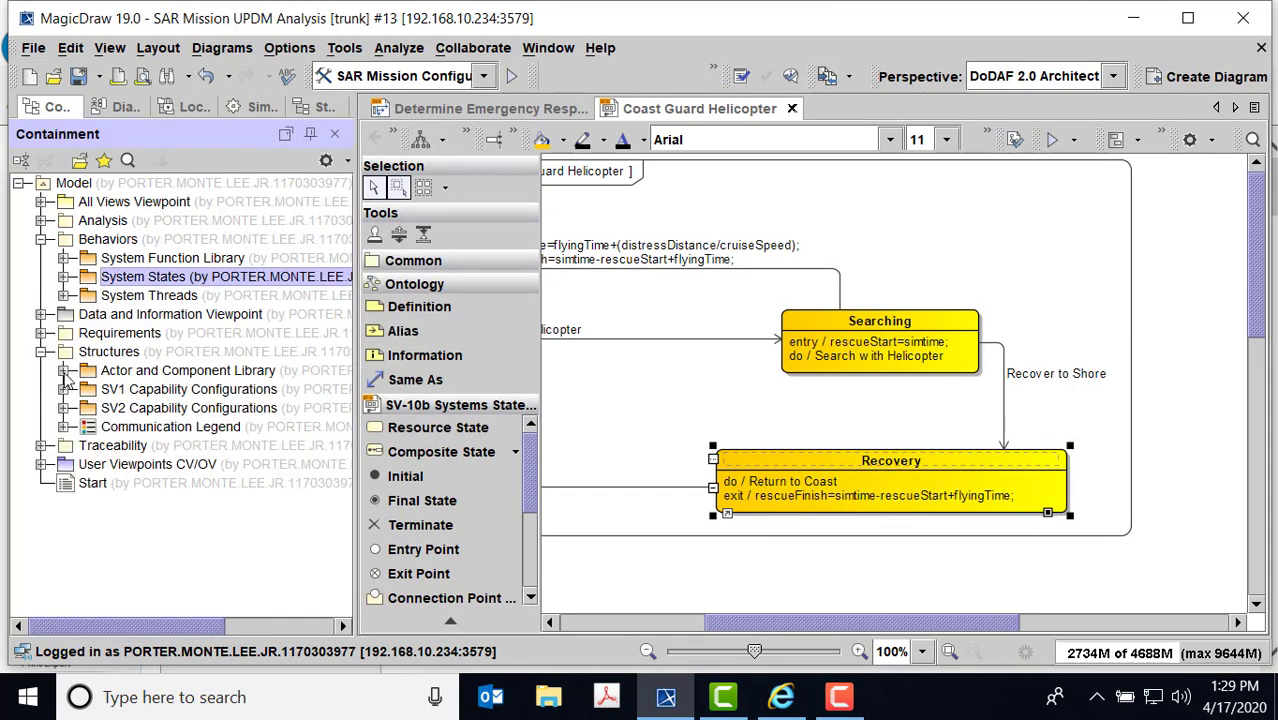
{"action": "left_click", "coordinate": [64, 371]}
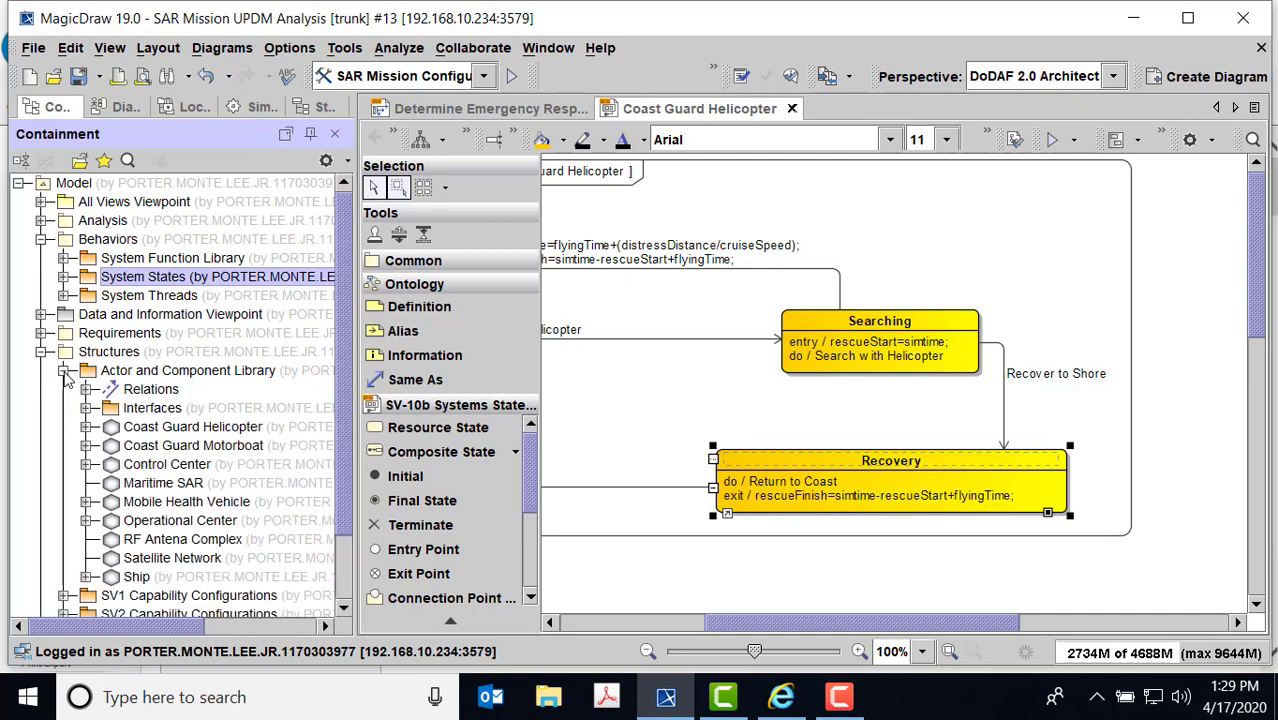
{"action": "left_click", "coordinate": [87, 427]}
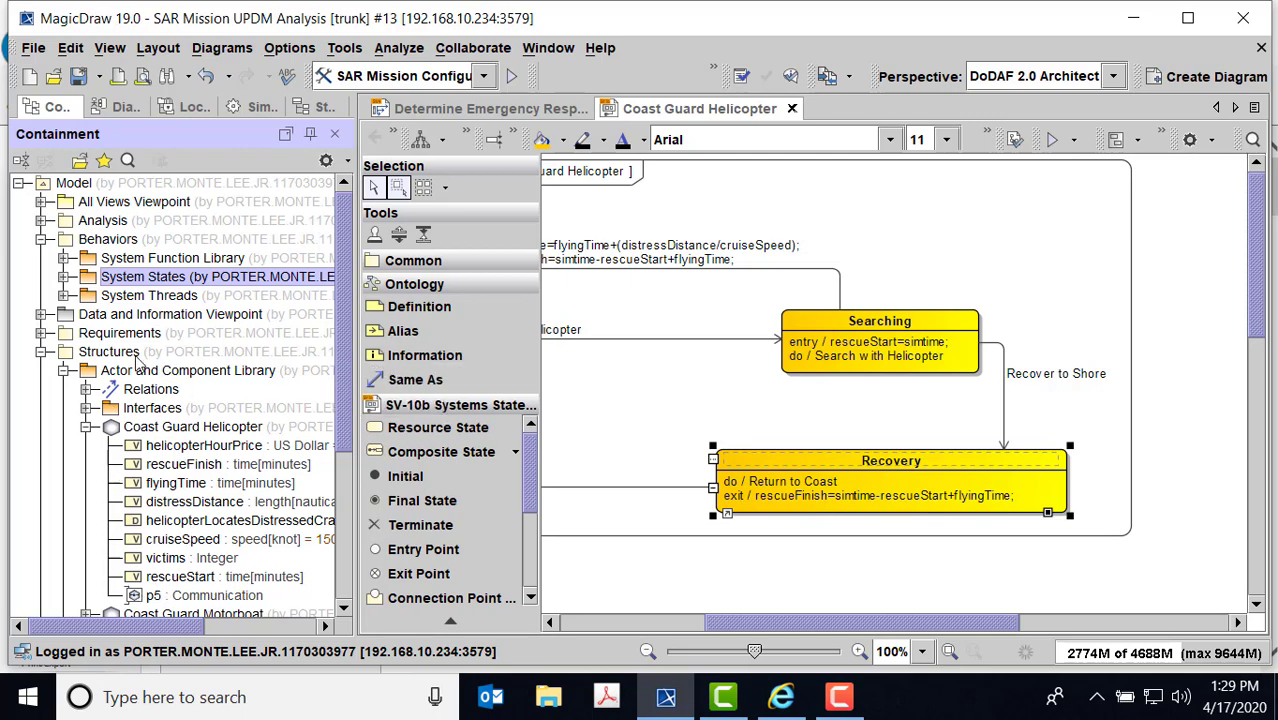
{"action": "left_click", "coordinate": [87, 427]}
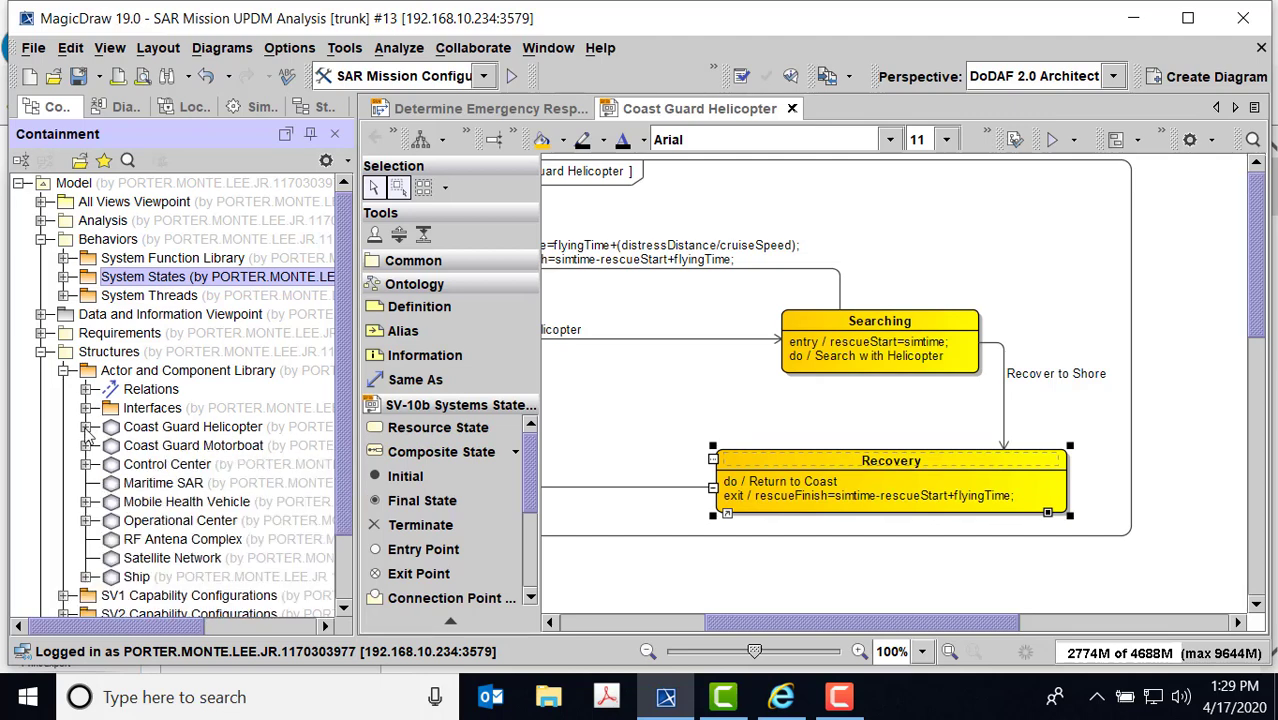
{"action": "left_click", "coordinate": [791, 109]}
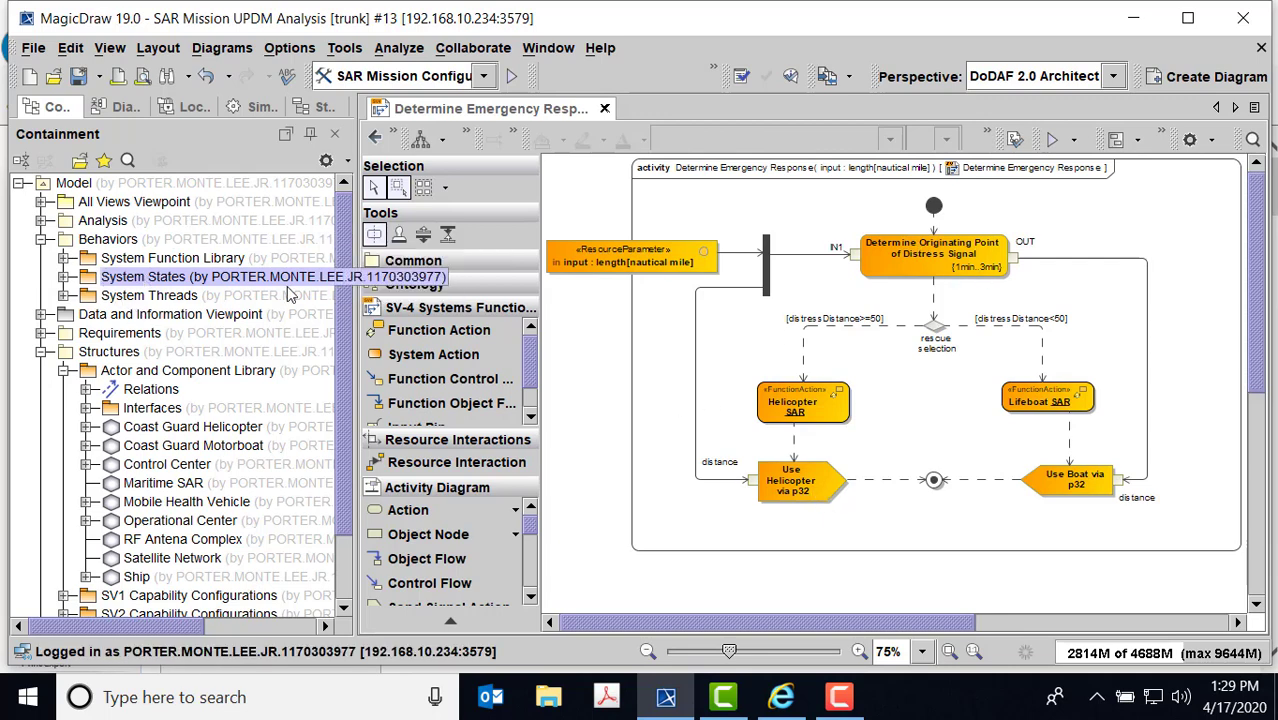
- Reopen the Coast Guard Helicopter state diagram from System States and open the Search with Helicopter activity of the Searching state
{"action": "scroll", "coordinate": [200, 300], "scroll_direction": "down", "scroll_amount": 2}
{"action": "scroll", "coordinate": [150, 290], "scroll_direction": "up", "scroll_amount": 2}
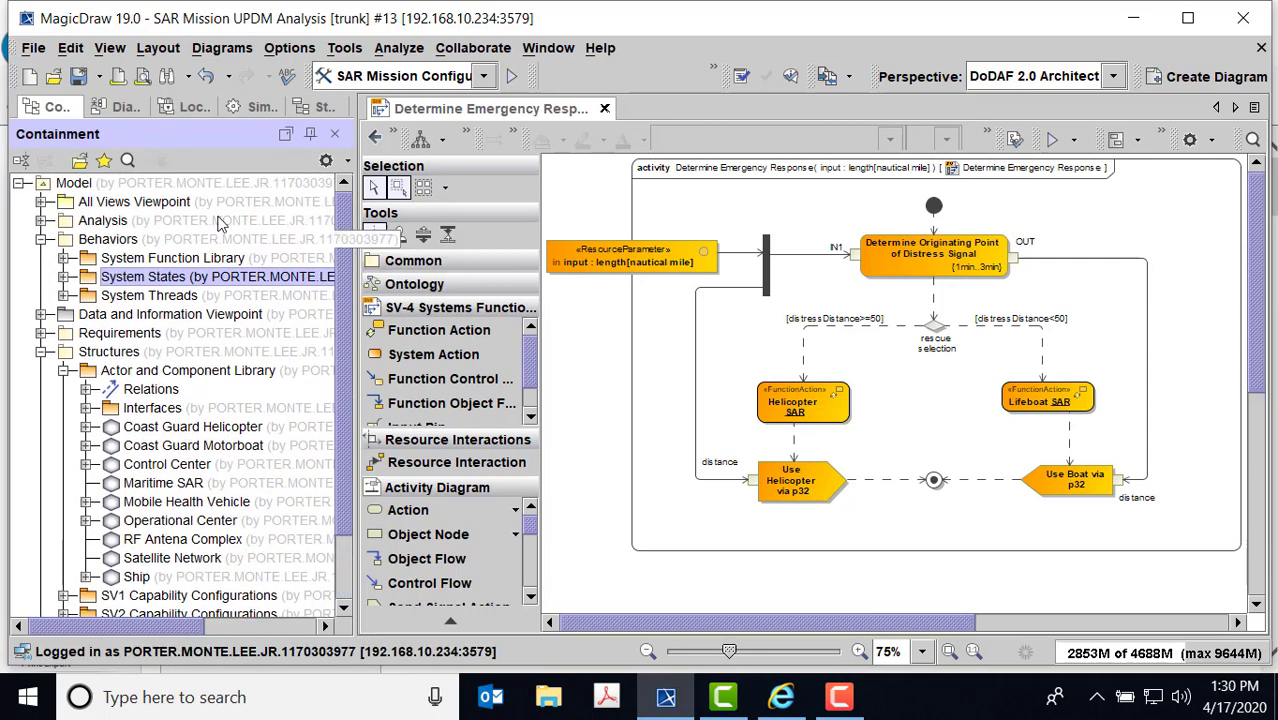
{"action": "left_click", "coordinate": [64, 277]}
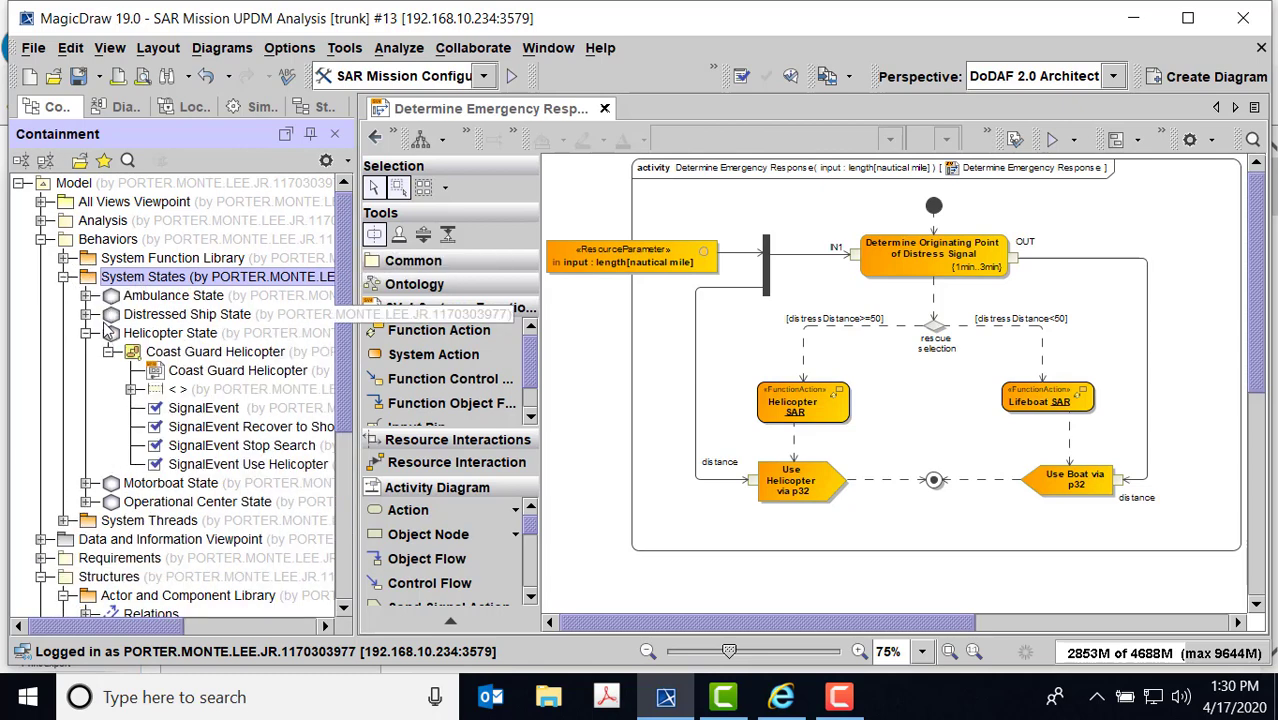
{"action": "left_click", "coordinate": [157, 372]}
{"action": "double_click", "coordinate": [157, 372]}
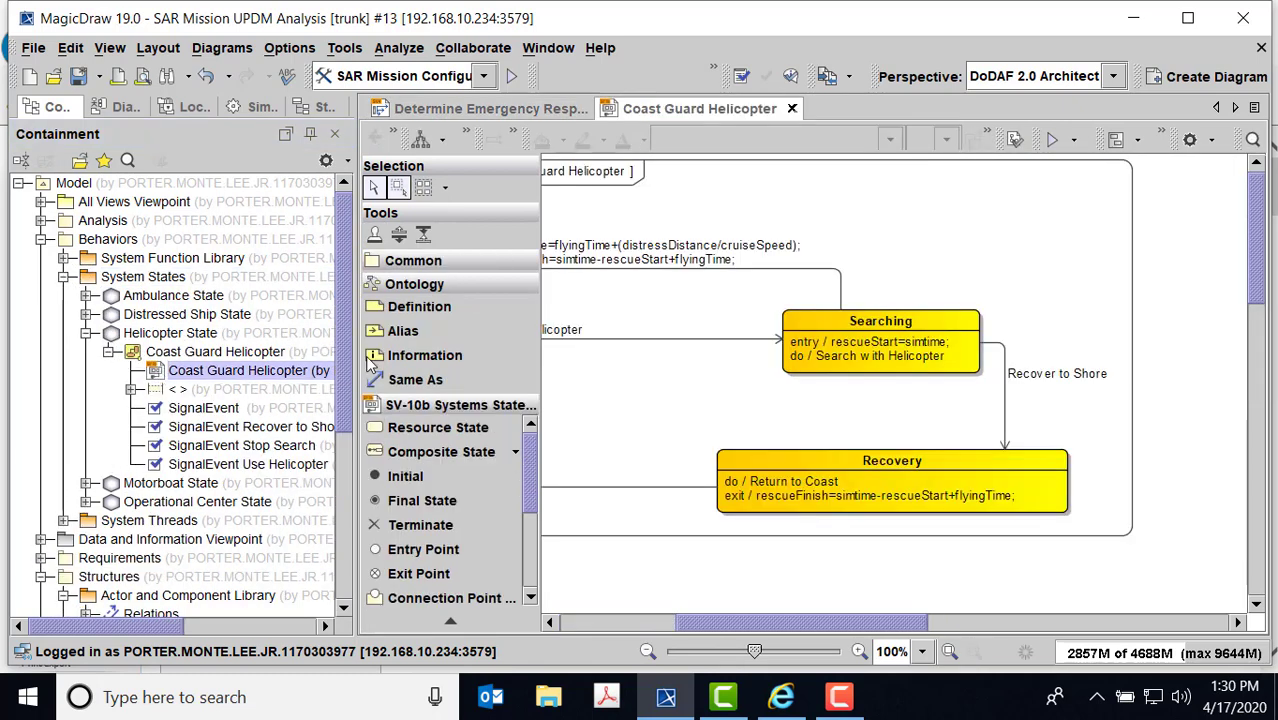
{"action": "double_click", "coordinate": [845, 357]}
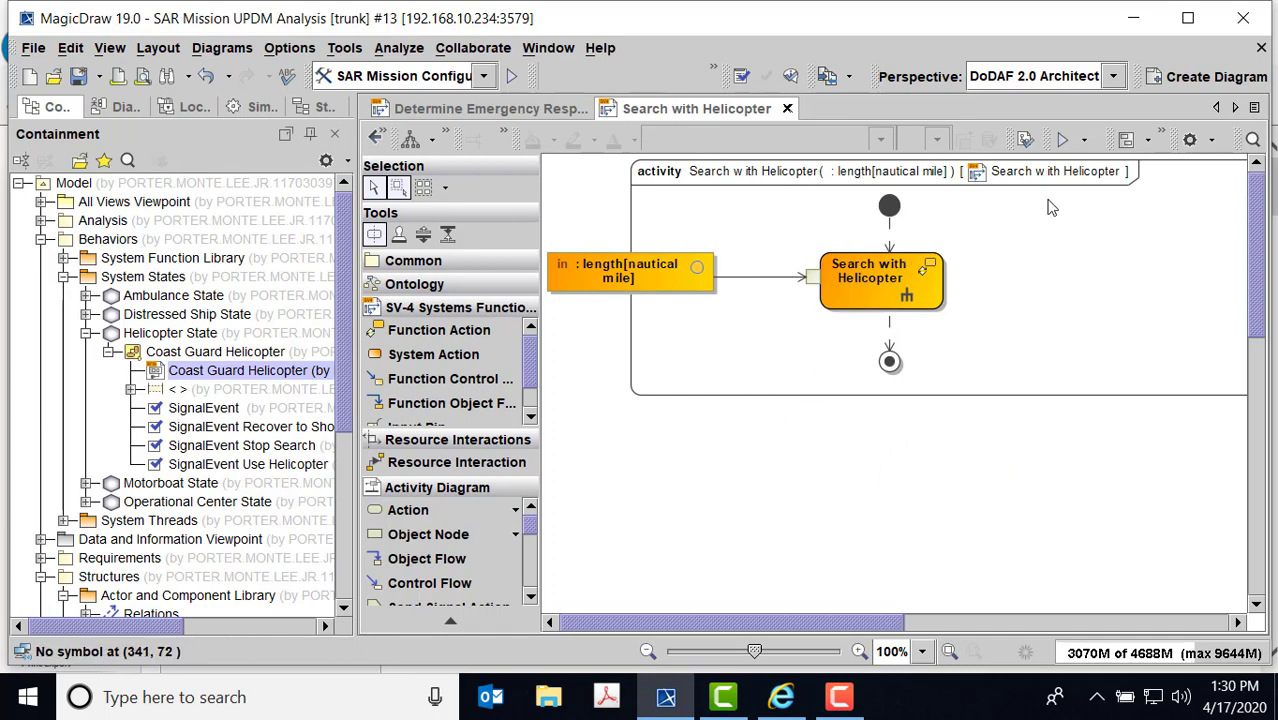
- Expand the Coast Guard Helicopter region down to the Searching state's Search with Helicopter activity and view its elements
{"action": "left_click", "coordinate": [173, 372]}
{"action": "left_click", "coordinate": [131, 389]}
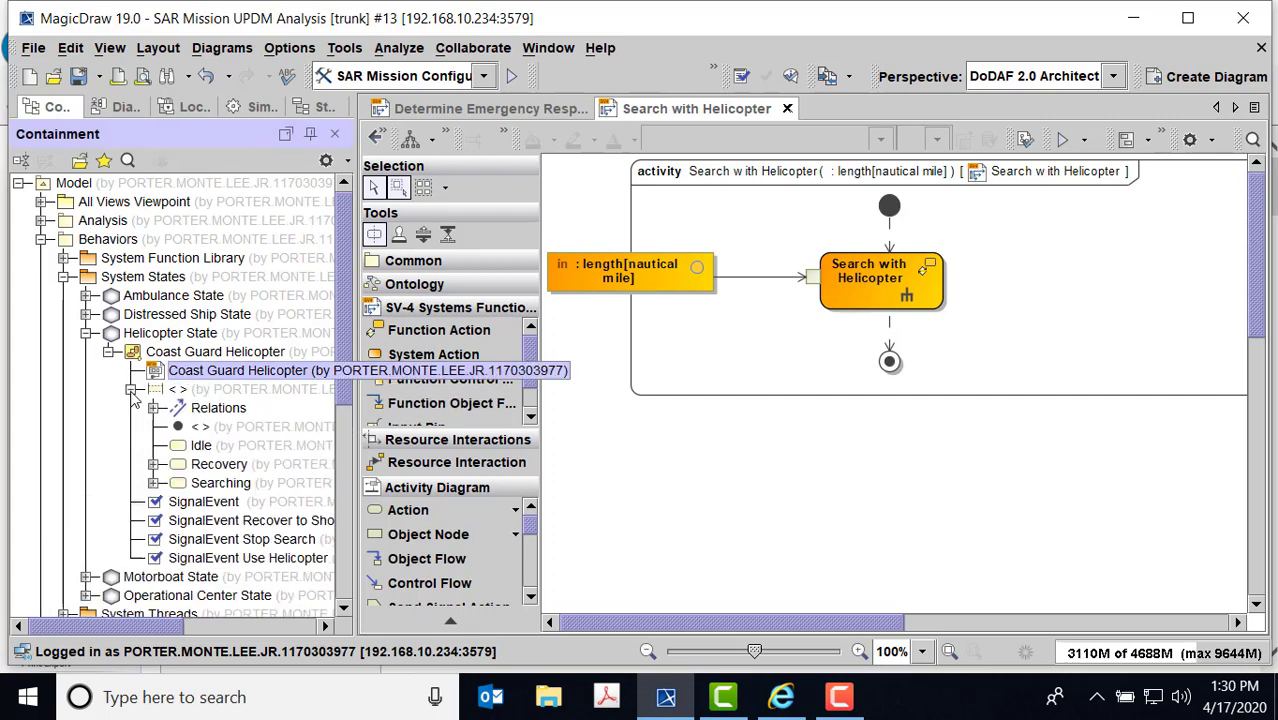
{"action": "left_click", "coordinate": [153, 483]}
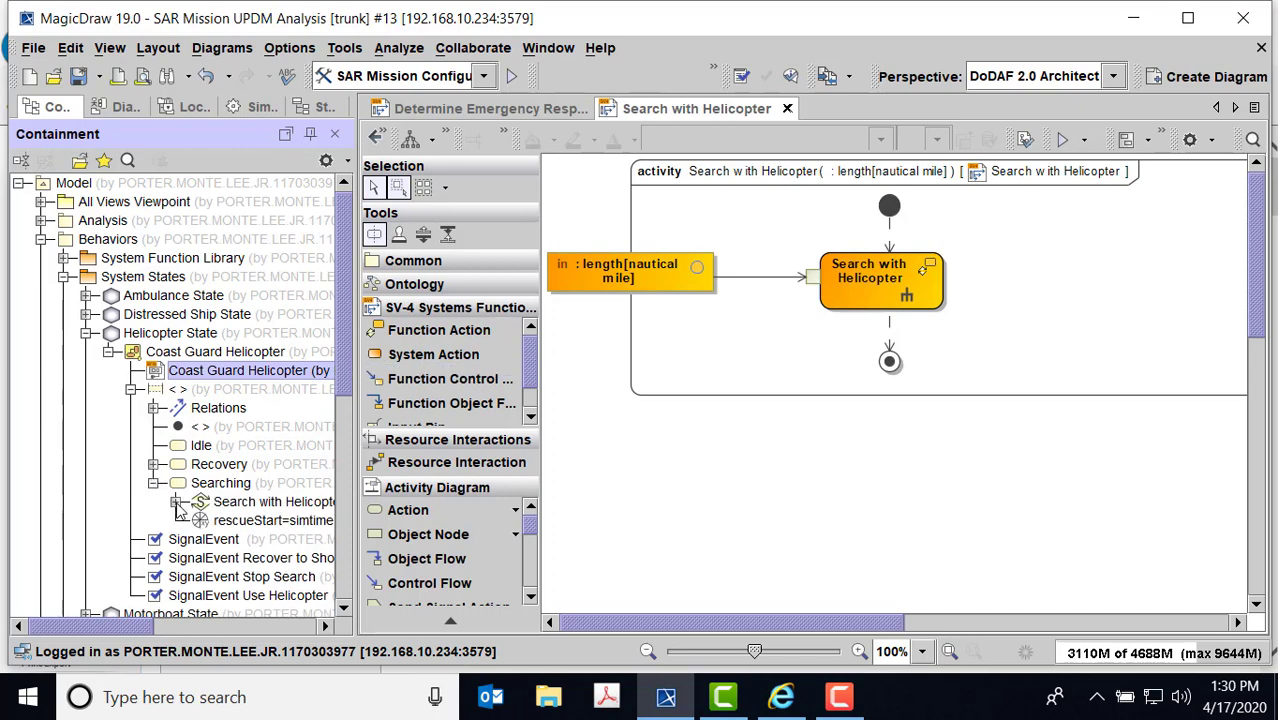
{"action": "left_click", "coordinate": [176, 502]}
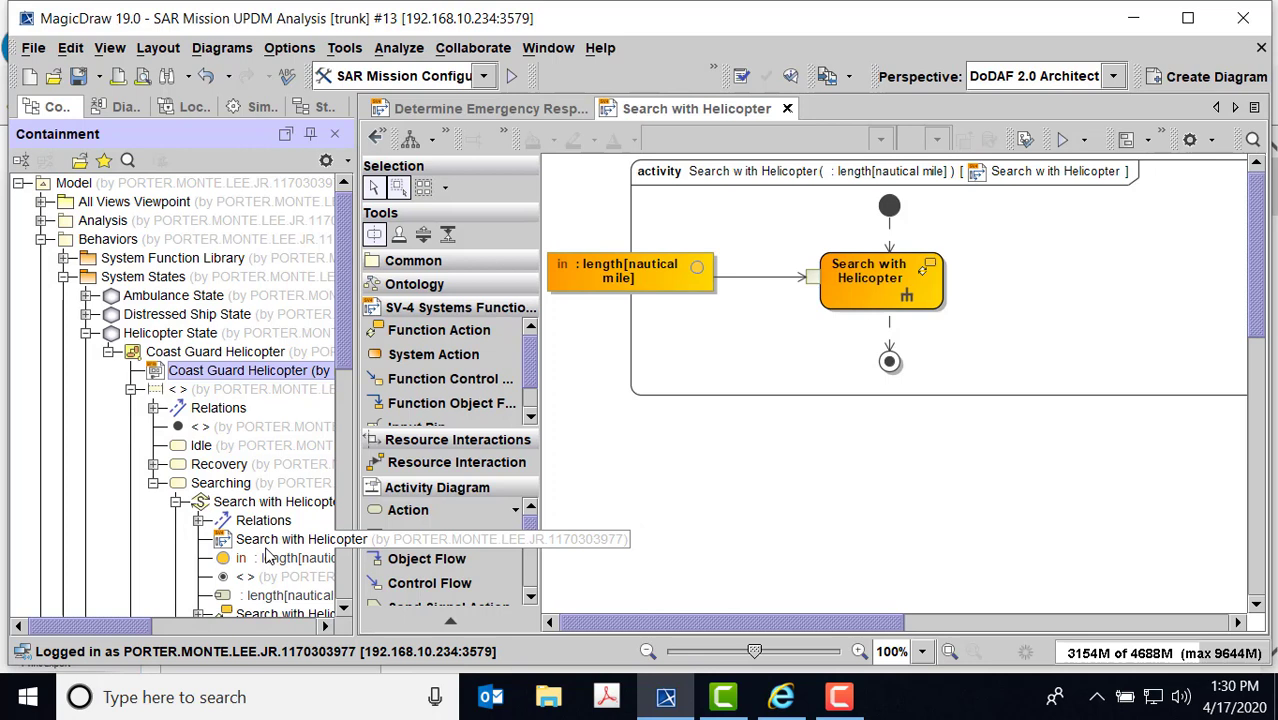
- Collapse System States and expand the Coast Guard Helicopter package's Search with Helicopter function under System Threads, Tier 1 Threads
{"action": "left_click", "coordinate": [63, 277]}
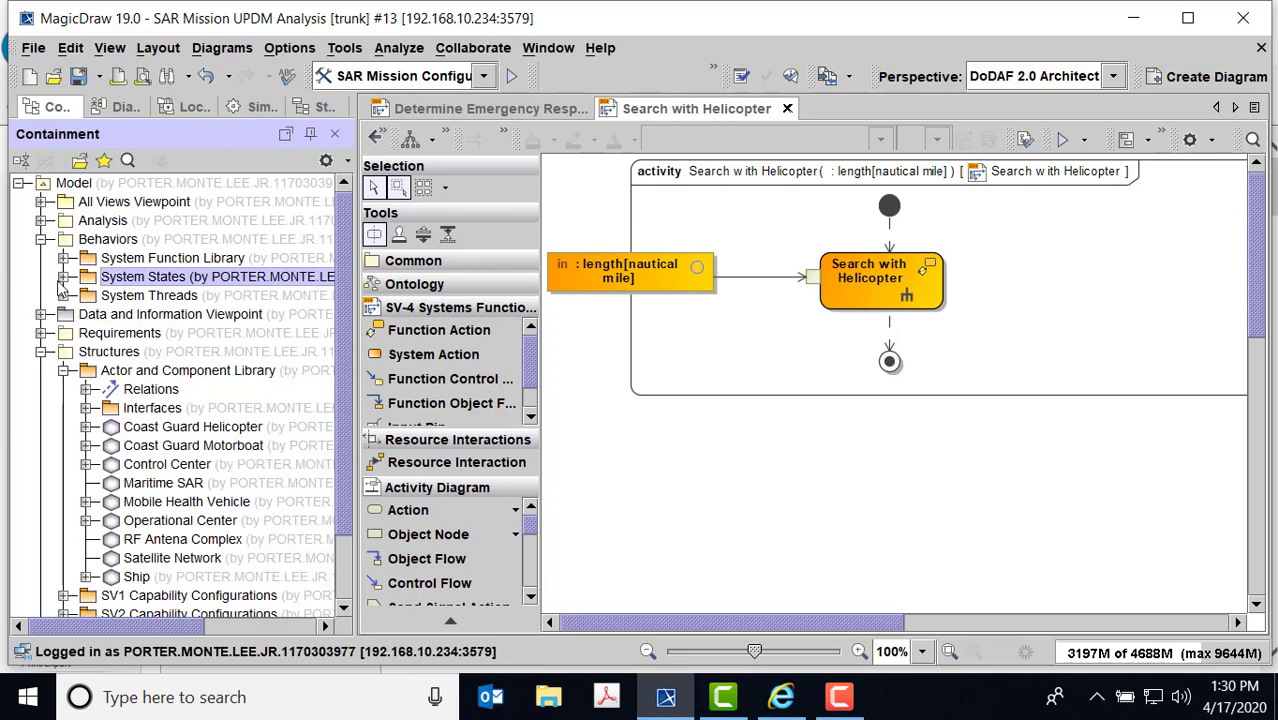
{"action": "left_click", "coordinate": [63, 296]}
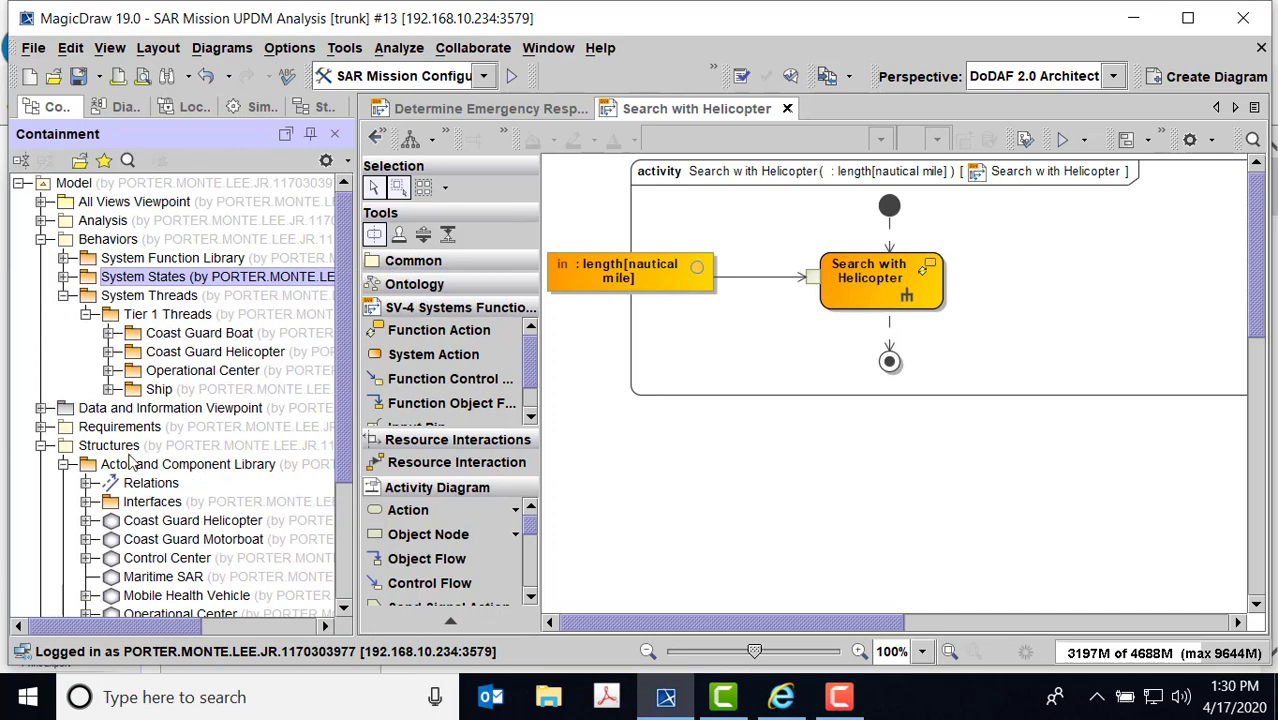
{"action": "left_click", "coordinate": [109, 352]}
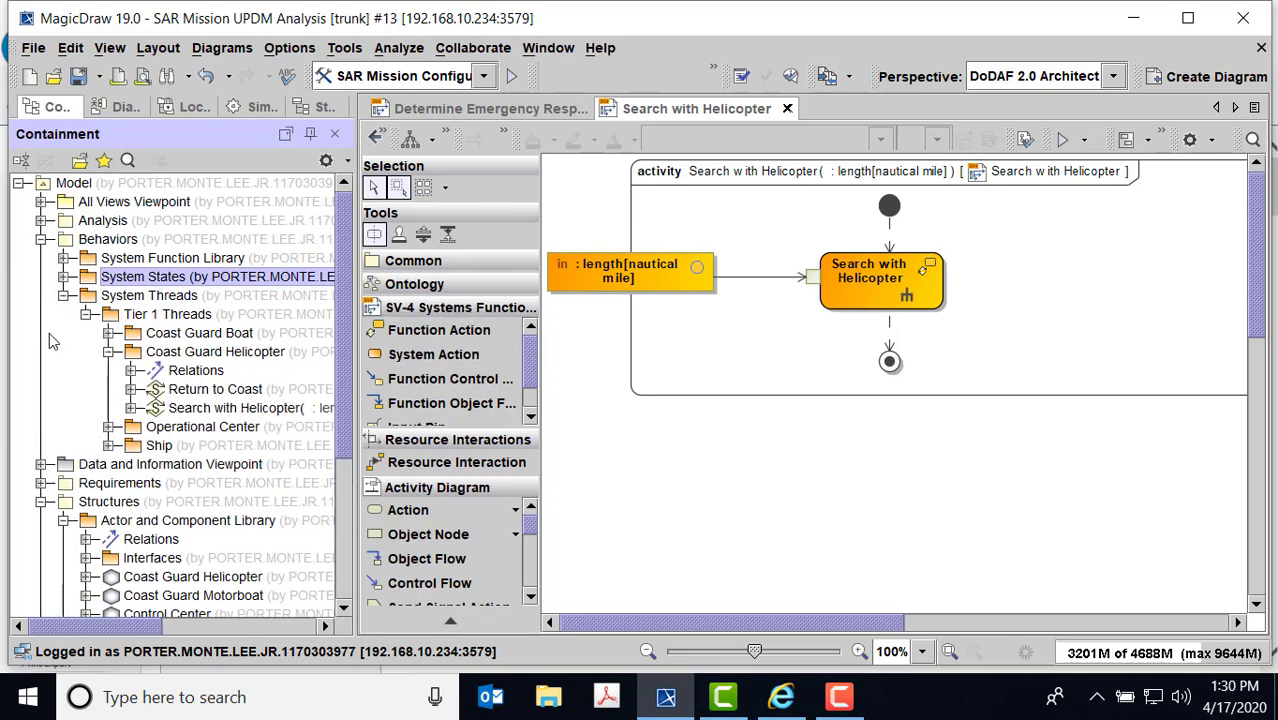
{"action": "left_click", "coordinate": [131, 408]}
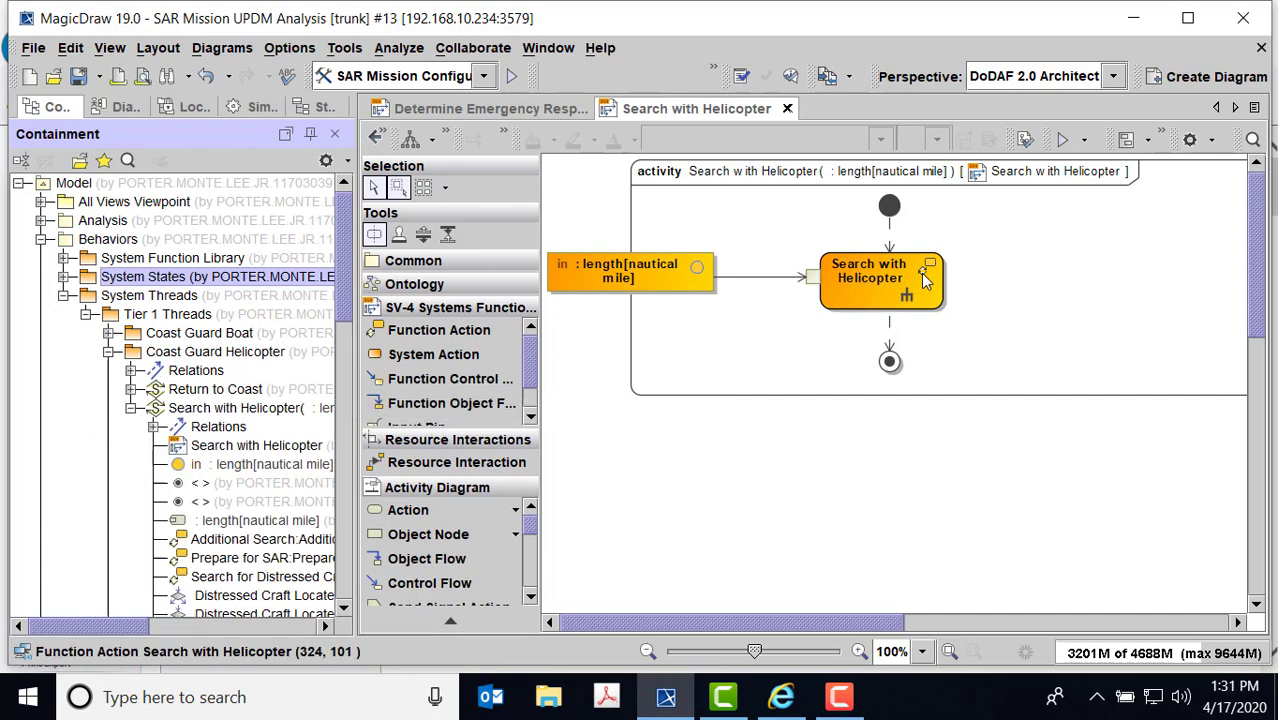
- Open the Search with Helicopter diagram under Tier 1 Threads and view its start at the Prepare for SAR action
{"action": "double_click", "coordinate": [190, 447]}
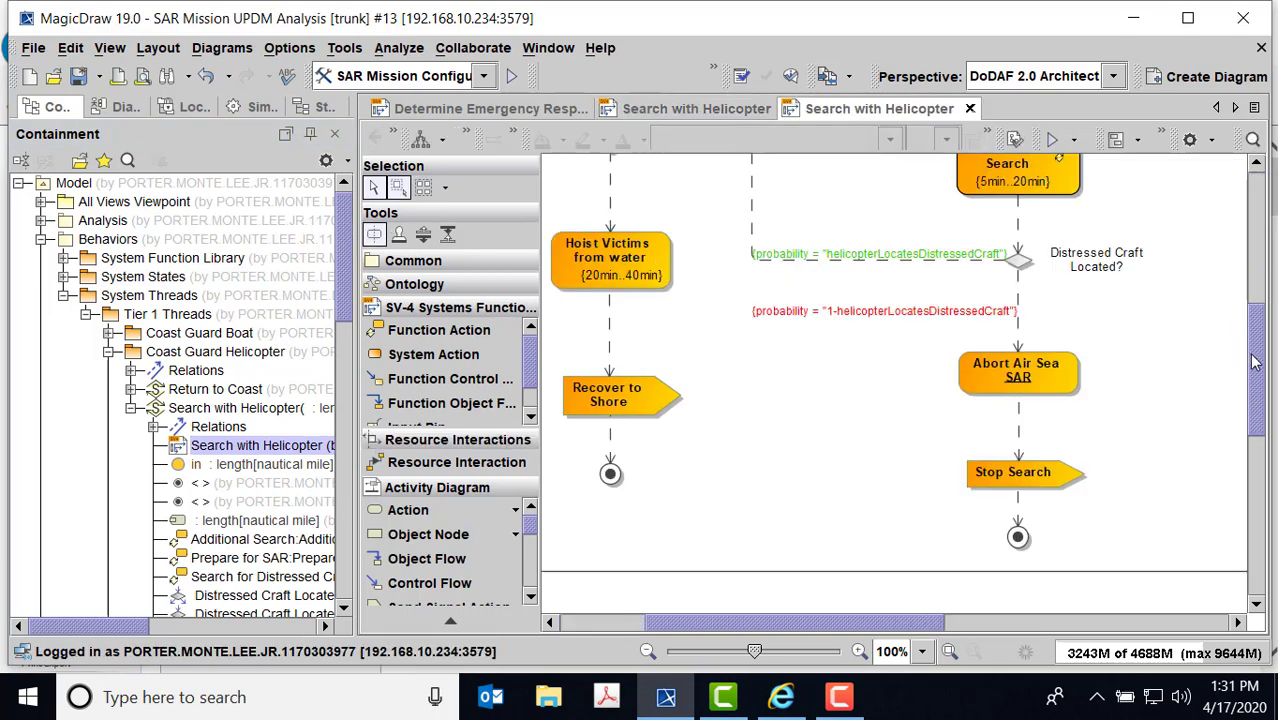
{"action": "scroll", "coordinate": [1138, 370], "scroll_direction": "up", "scroll_amount": 10}
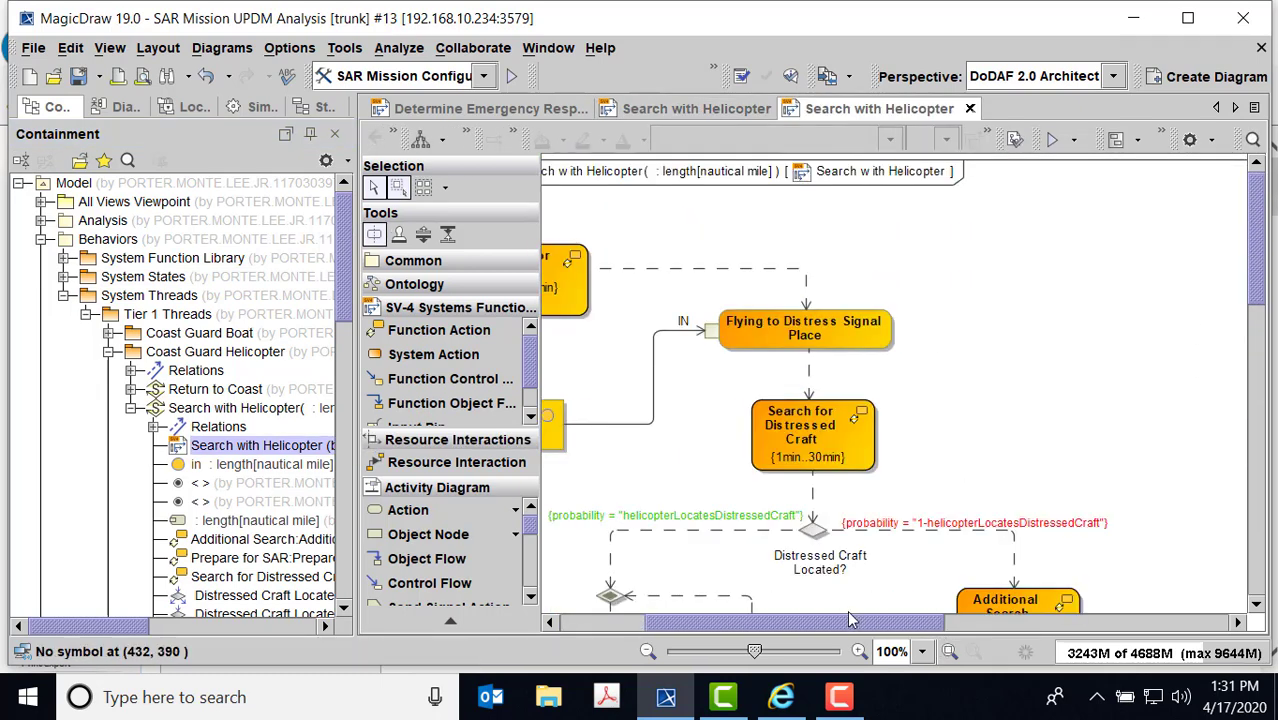
{"action": "left_click_drag", "start_coordinate": [847, 621], "coordinate": [739, 624]}
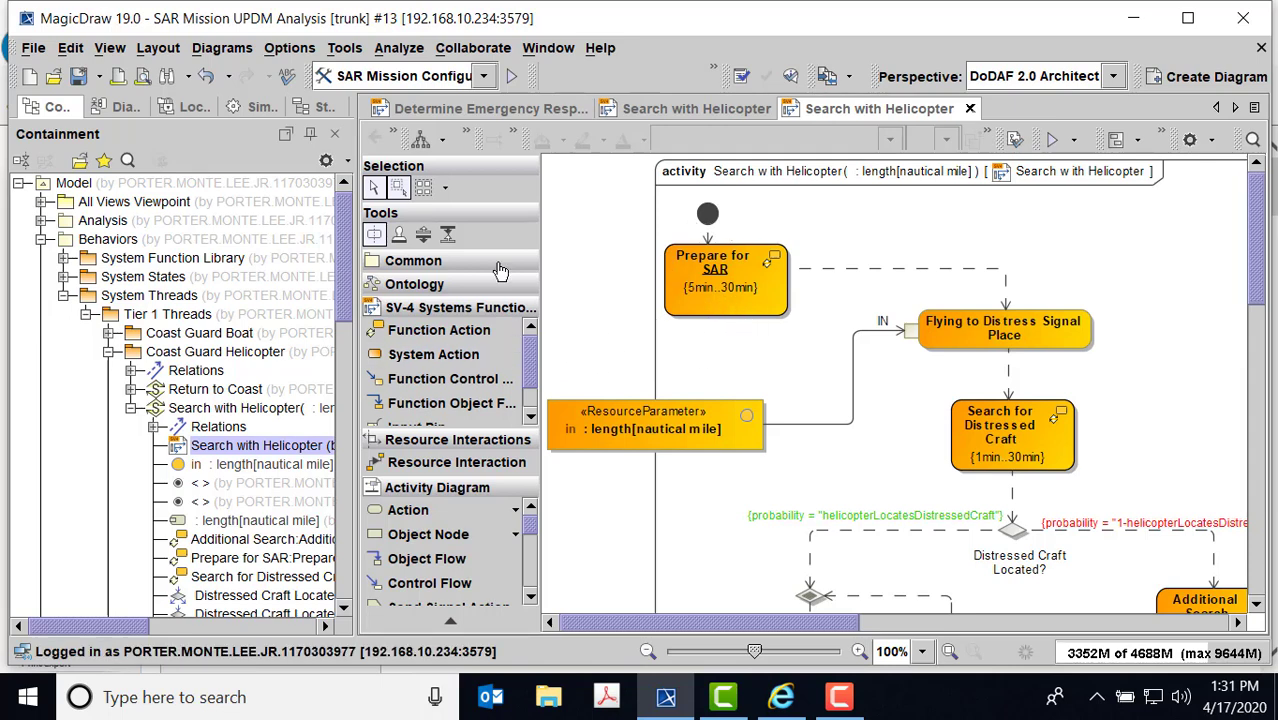
- Browse the Ontology and Common diagram elements, ending at the Anchor and Constraint elements
{"action": "left_click", "coordinate": [467, 285]}
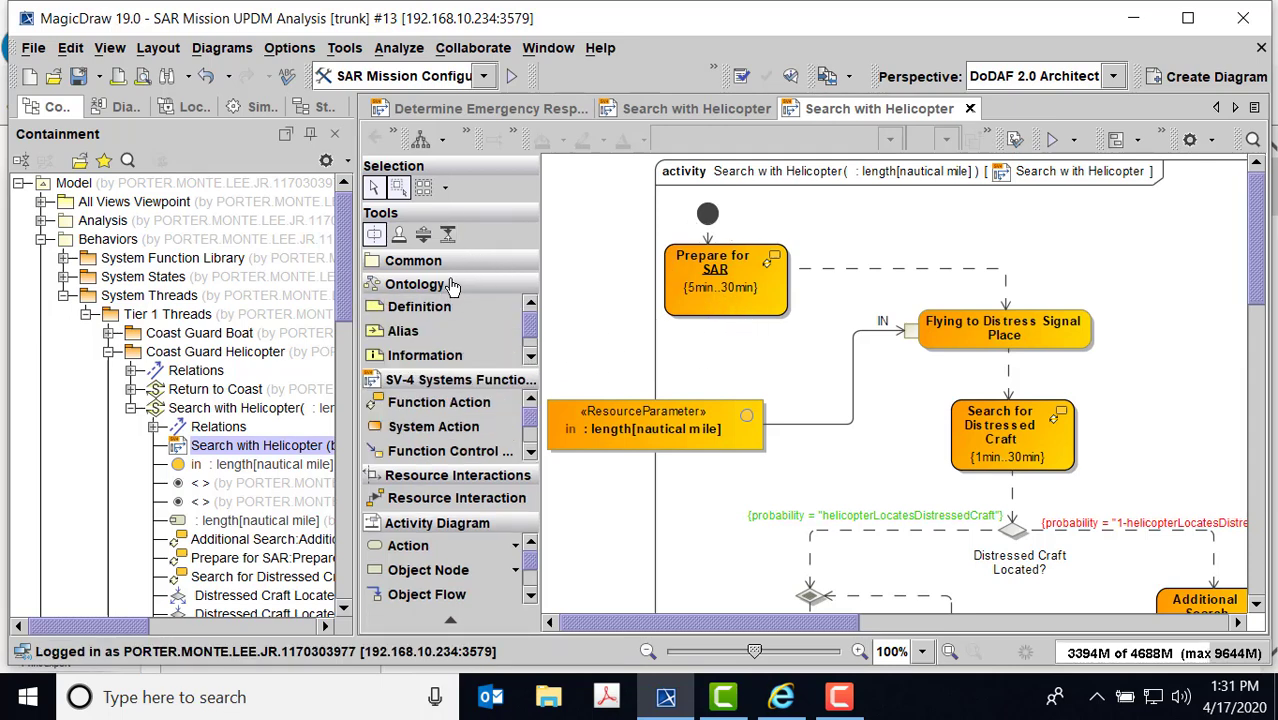
{"action": "left_click", "coordinate": [455, 286]}
{"action": "left_click", "coordinate": [447, 264]}
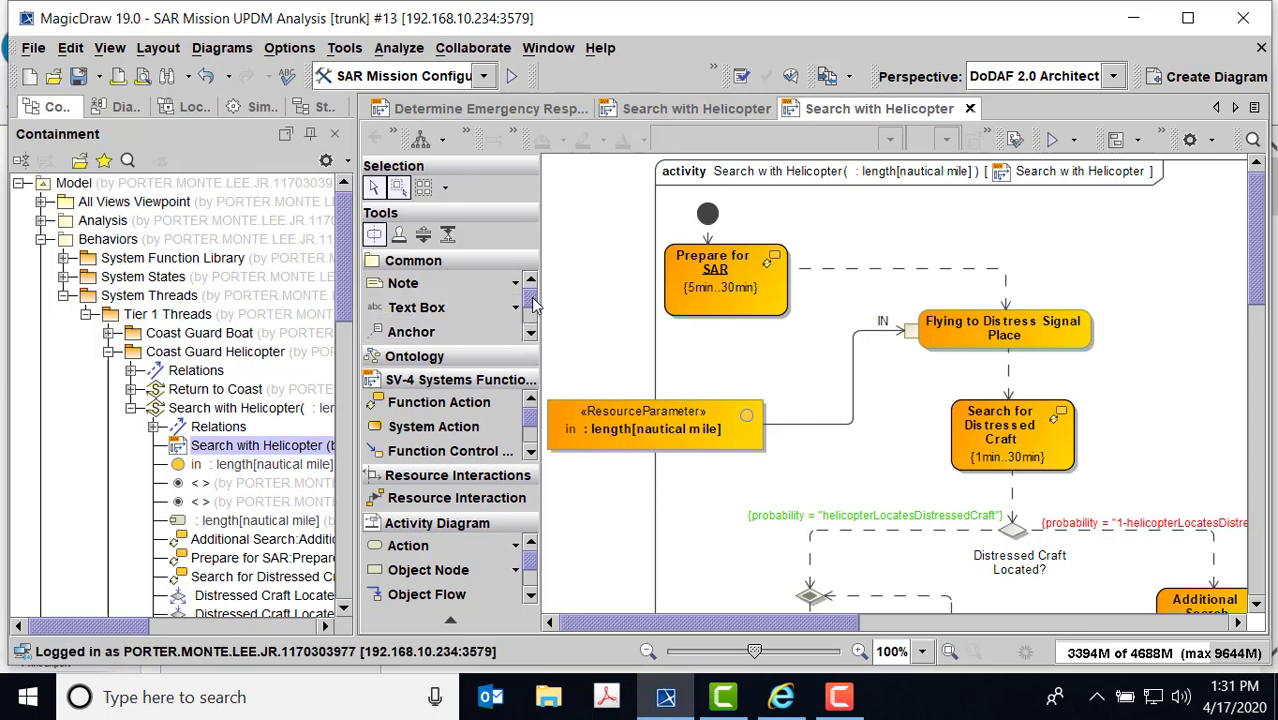
{"action": "scroll", "coordinate": [535, 311], "scroll_direction": "down", "scroll_amount": 3}
{"action": "scroll", "coordinate": [535, 311], "scroll_direction": "up", "scroll_amount": 1}
{"action": "scroll", "coordinate": [535, 311], "scroll_direction": "up", "scroll_amount": 1}
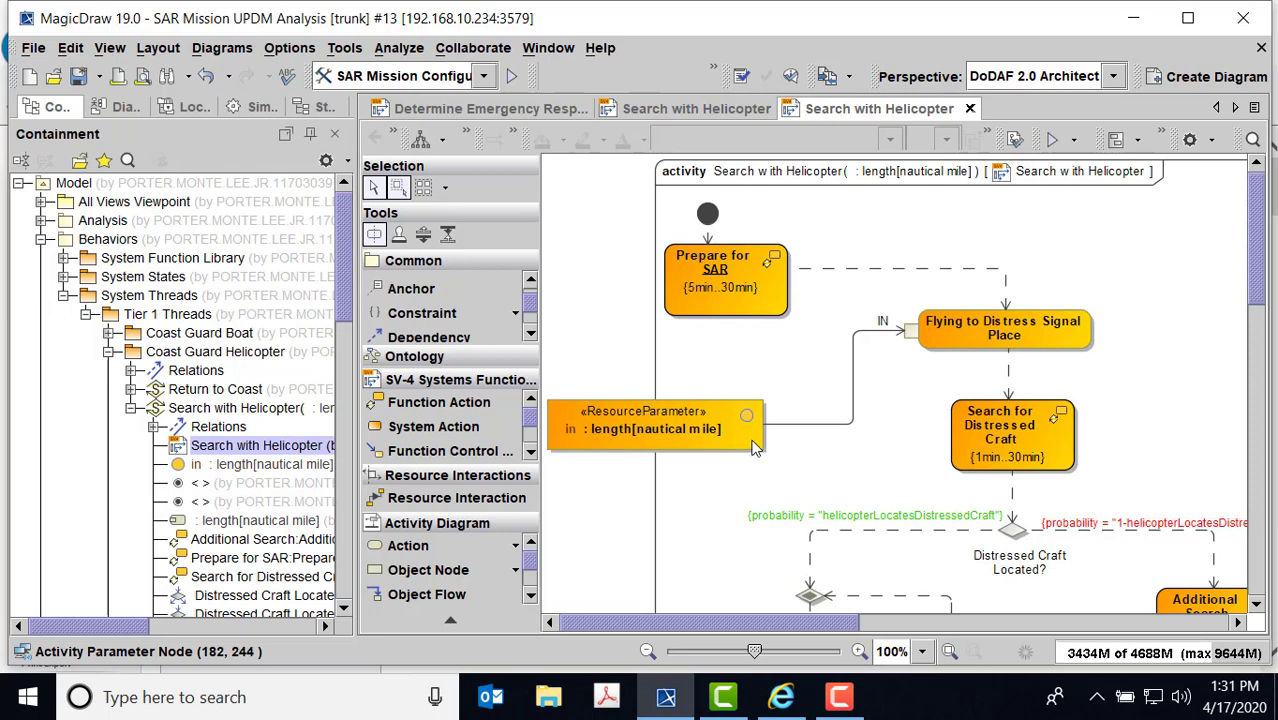
- Review the specification of the Flying to Distress Signal Place action, including its JavaScript body, and close it
{"action": "right_click", "coordinate": [1073, 336]}
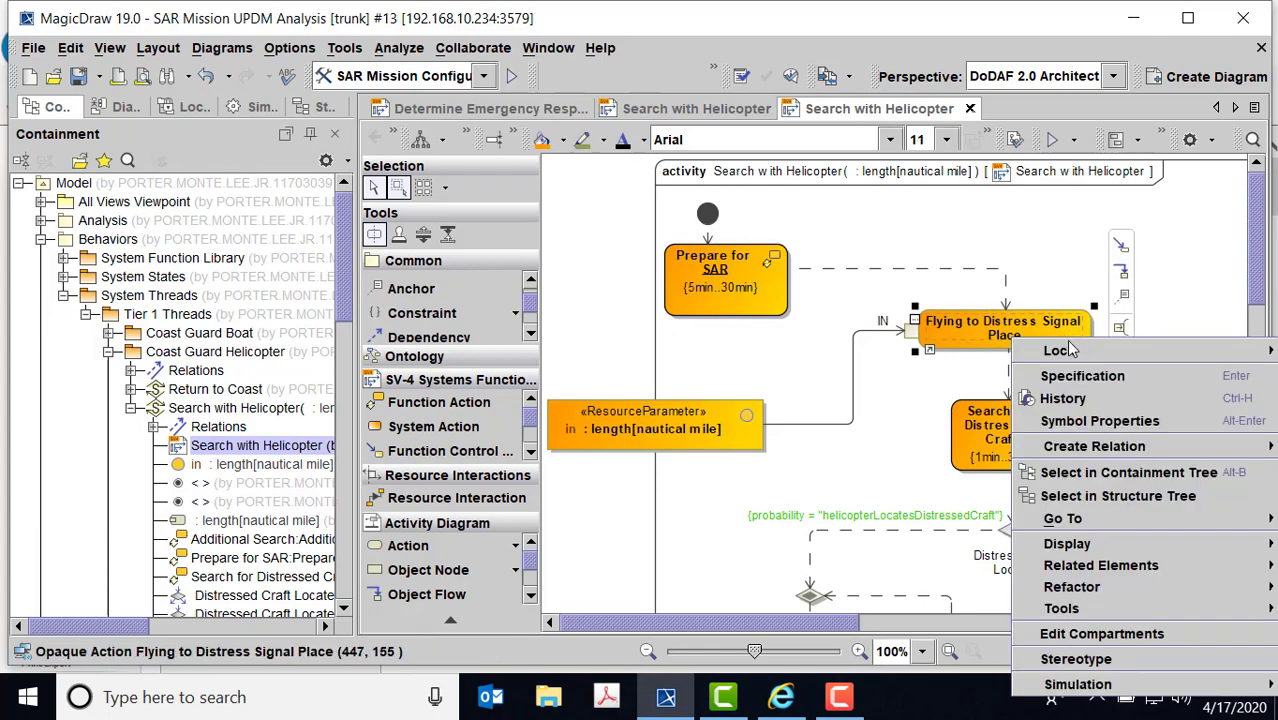
{"action": "left_click", "coordinate": [1080, 376]}
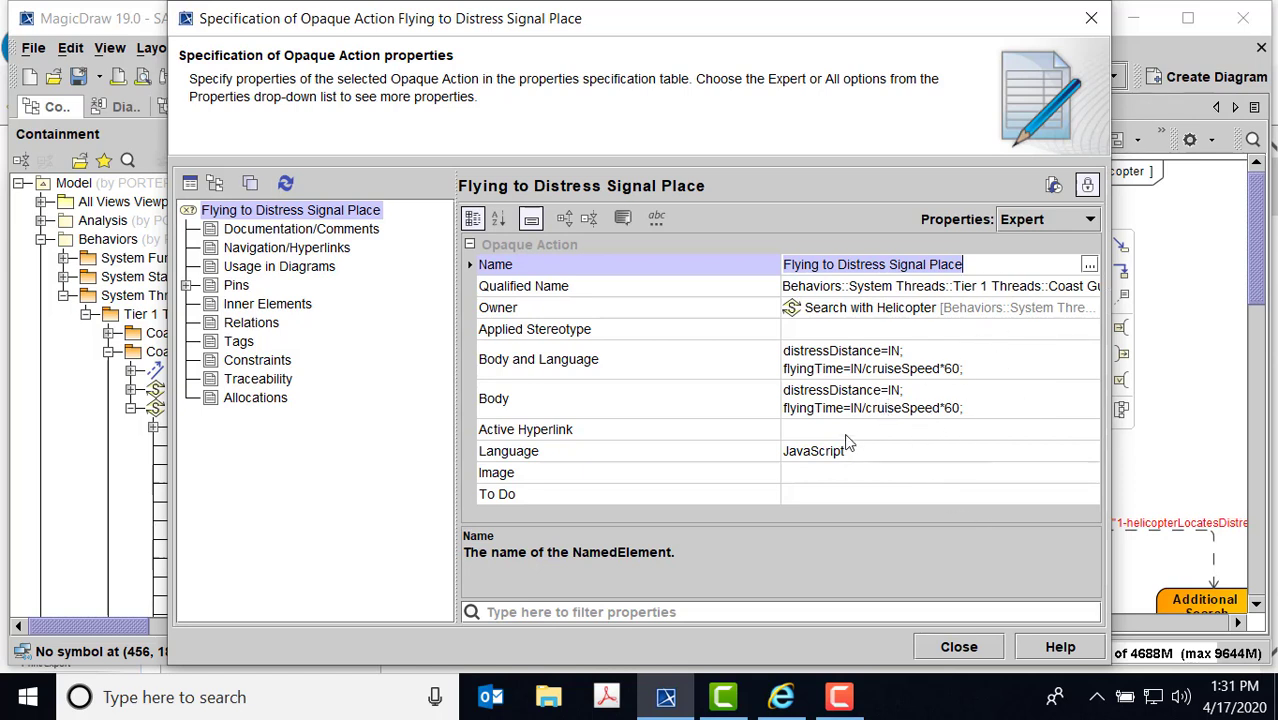
{"action": "left_click", "coordinate": [959, 647]}
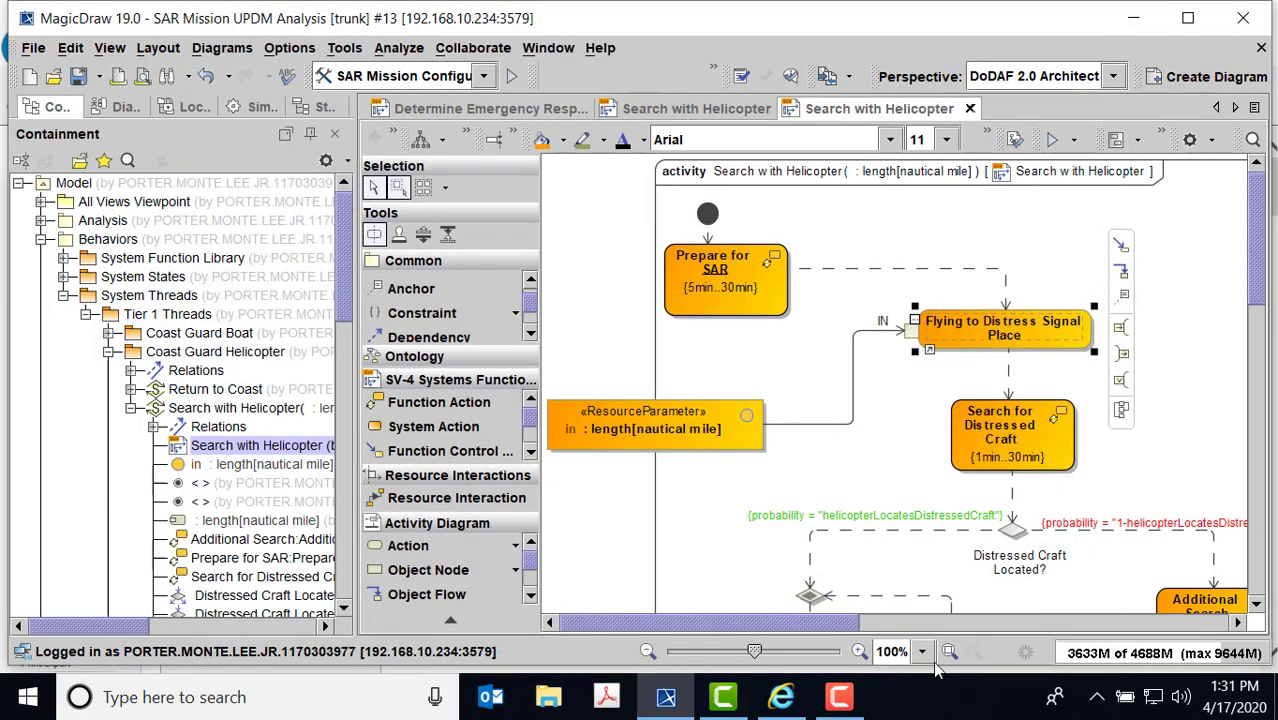
{"action": "left_click", "coordinate": [1050, 377]}
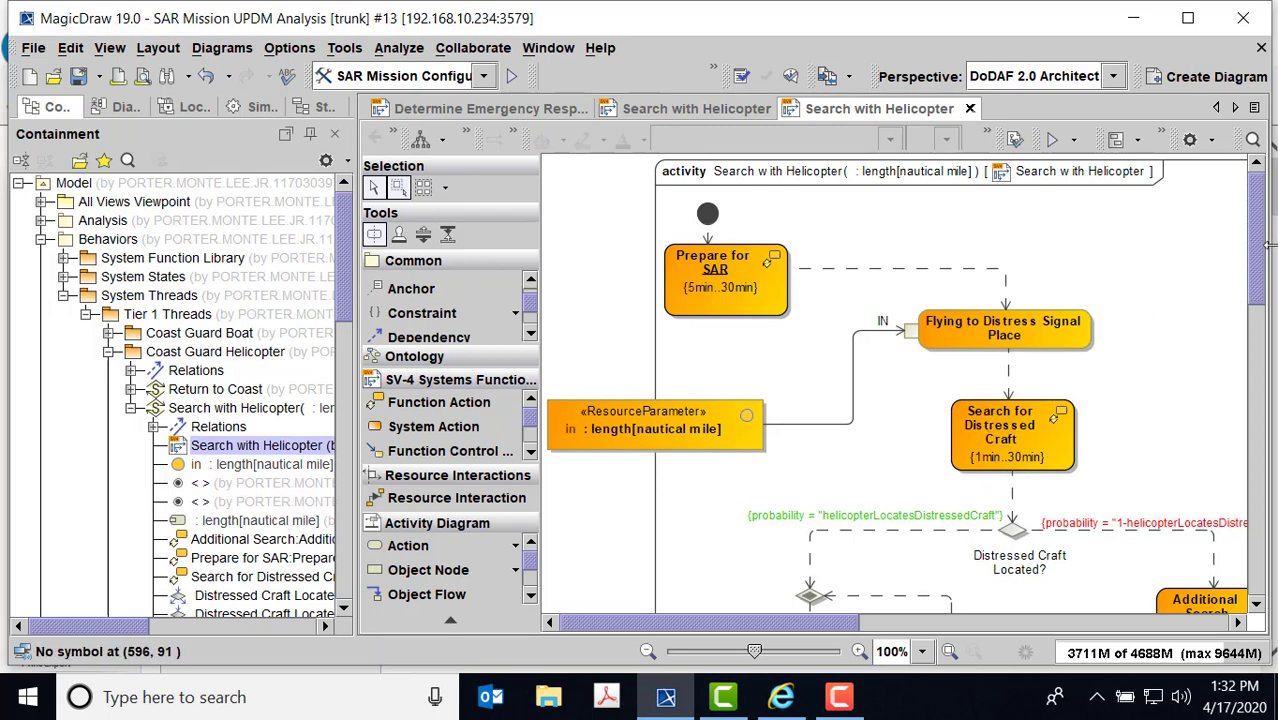
- Collapse System Threads and expand the Coast Guard Helicopter component under Structures to show its value properties
{"action": "scroll", "coordinate": [1260, 258], "scroll_direction": "down", "scroll_amount": 5}
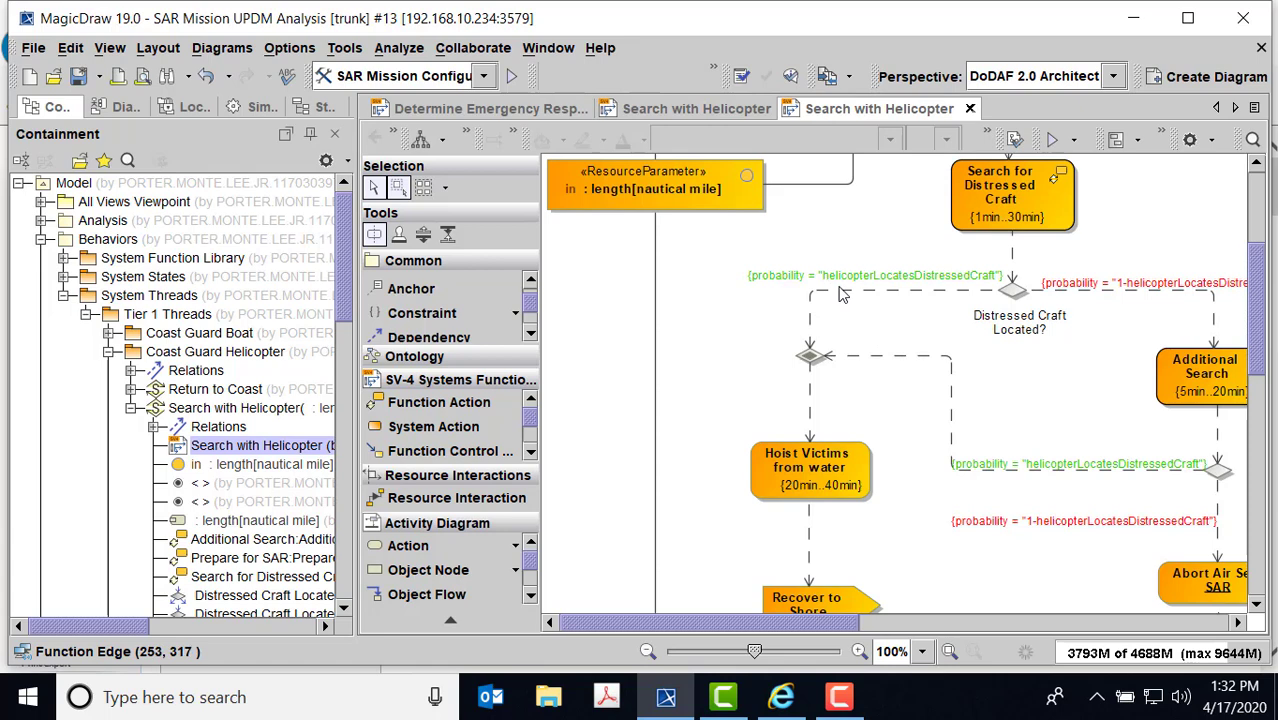
{"action": "left_click", "coordinate": [343, 259]}
{"action": "left_click_drag", "start_coordinate": [343, 259], "coordinate": [304, 263]}
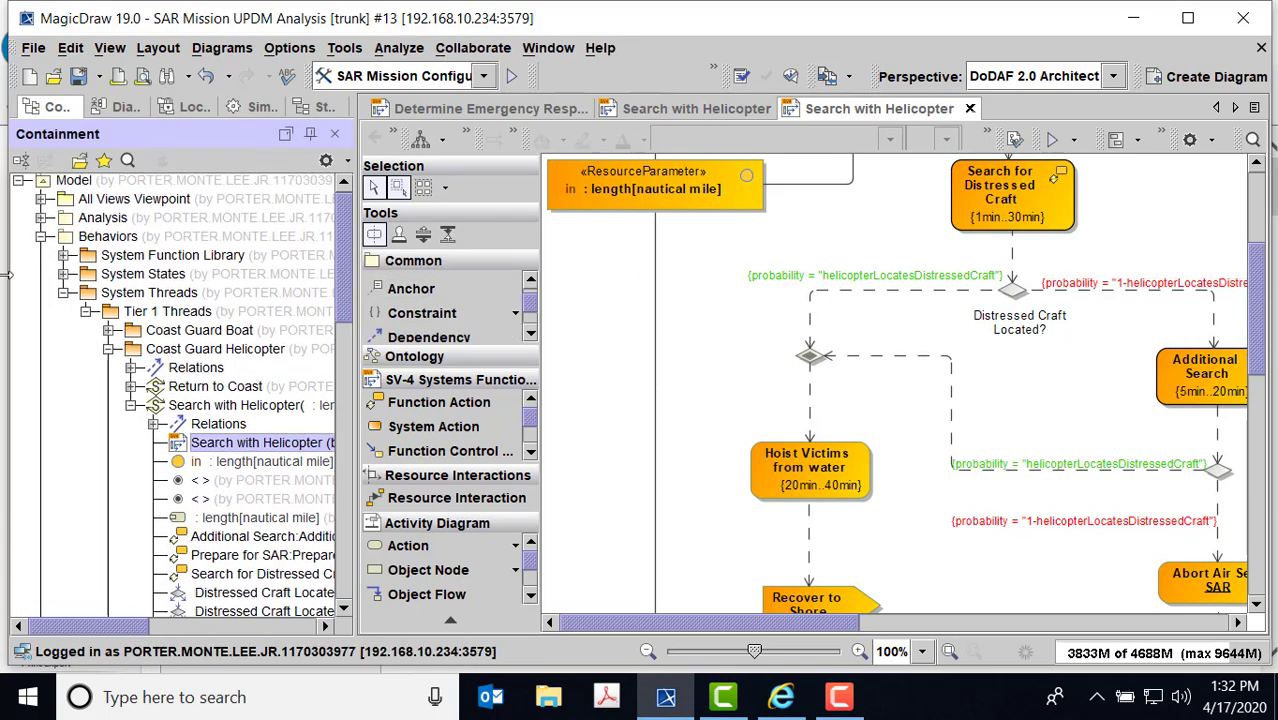
{"action": "left_click", "coordinate": [63, 292]}
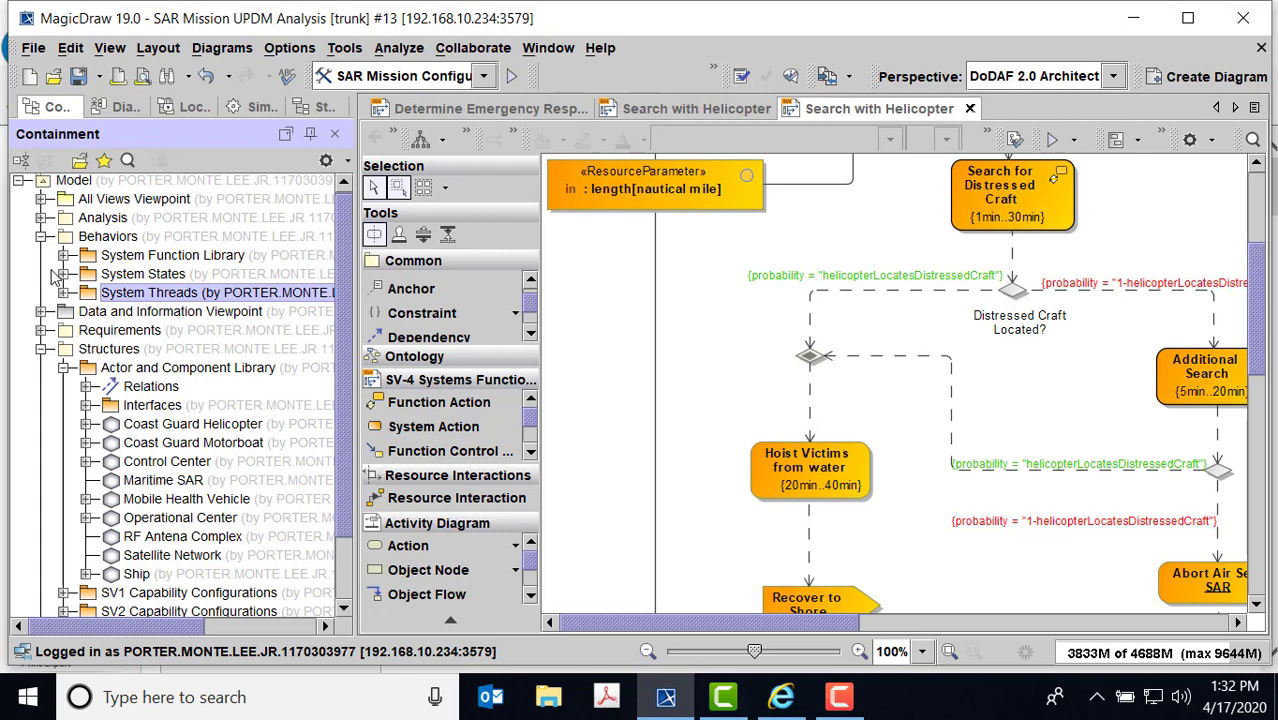
{"action": "left_click", "coordinate": [86, 424]}
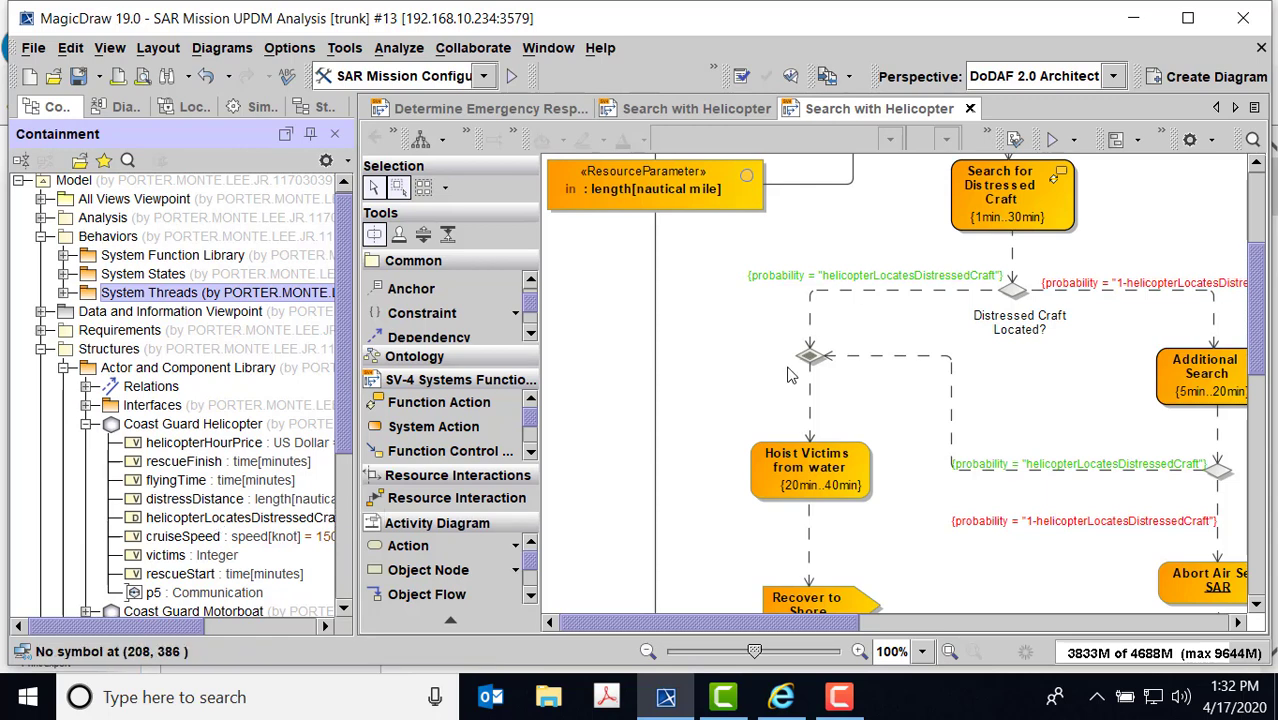
- Open the specification of the helicopterLocatesDistressedCraft edge leaving the first decision and check its applied stereotypes, keeping FunctionEdge and Probability
{"action": "left_click", "coordinate": [812, 310]}
{"action": "right_click", "coordinate": [812, 310]}
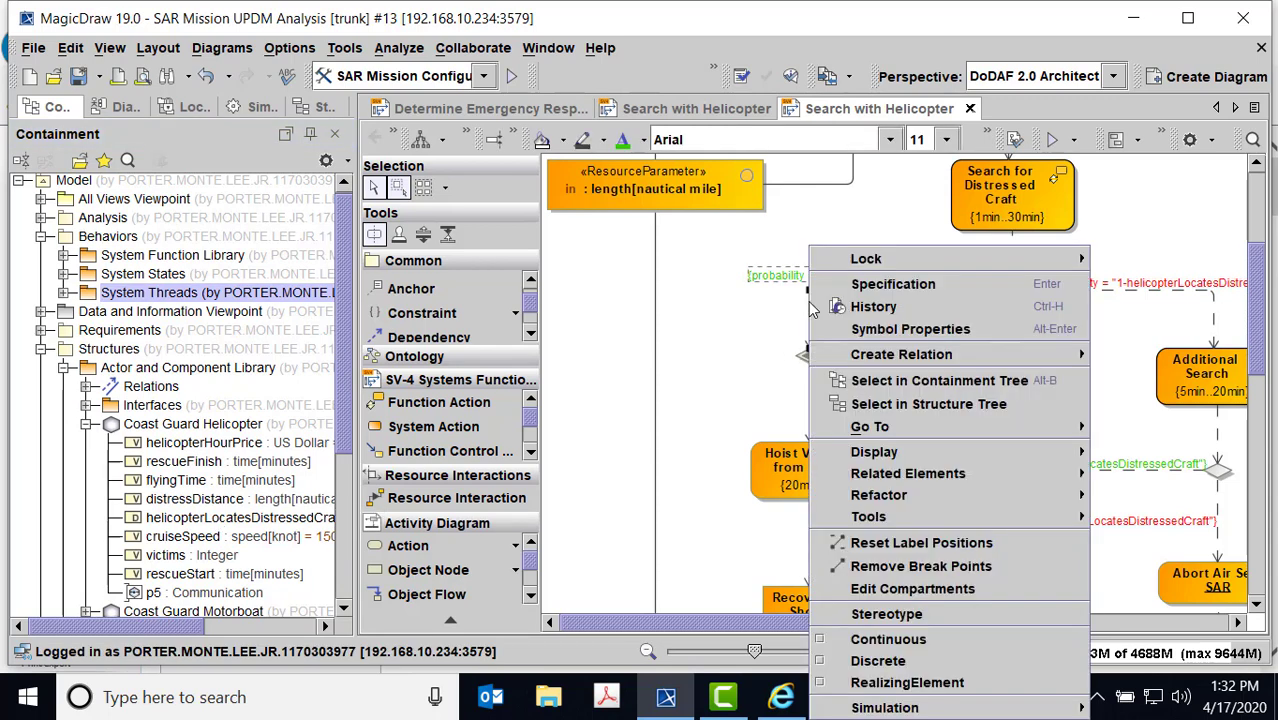
{"action": "left_click", "coordinate": [880, 285]}
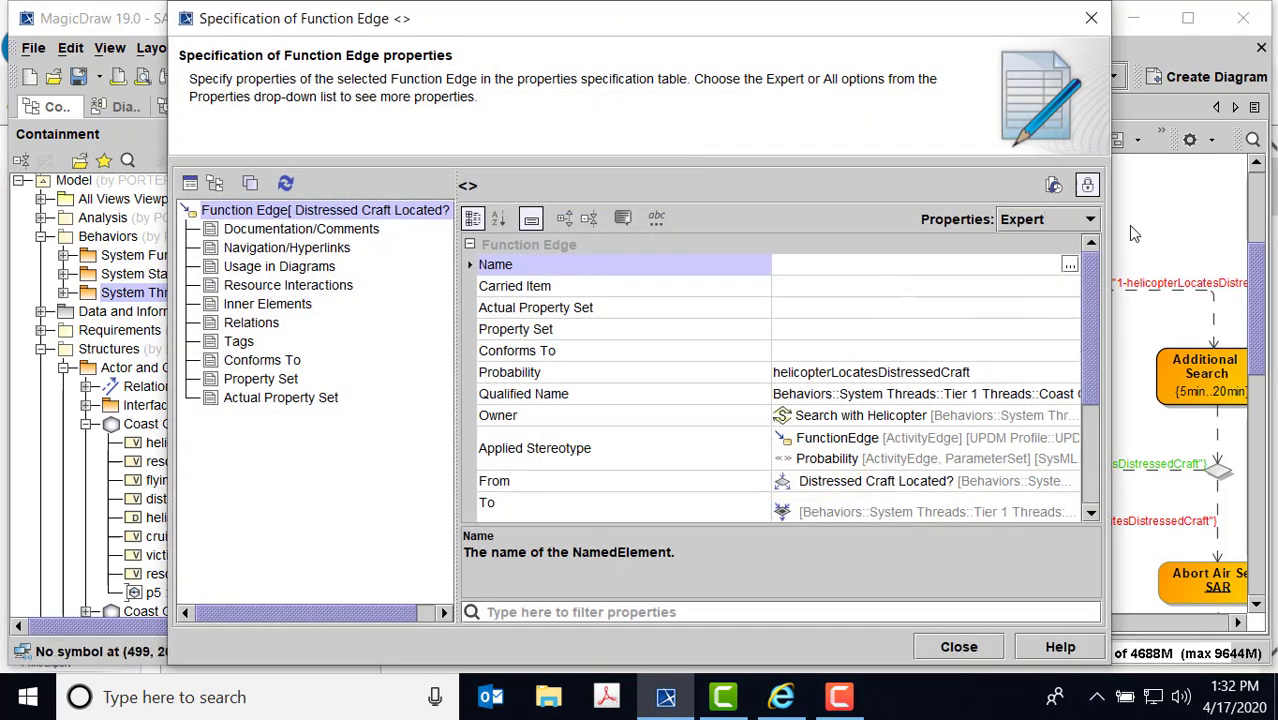
{"action": "left_click_drag", "start_coordinate": [1090, 312], "coordinate": [1085, 347]}
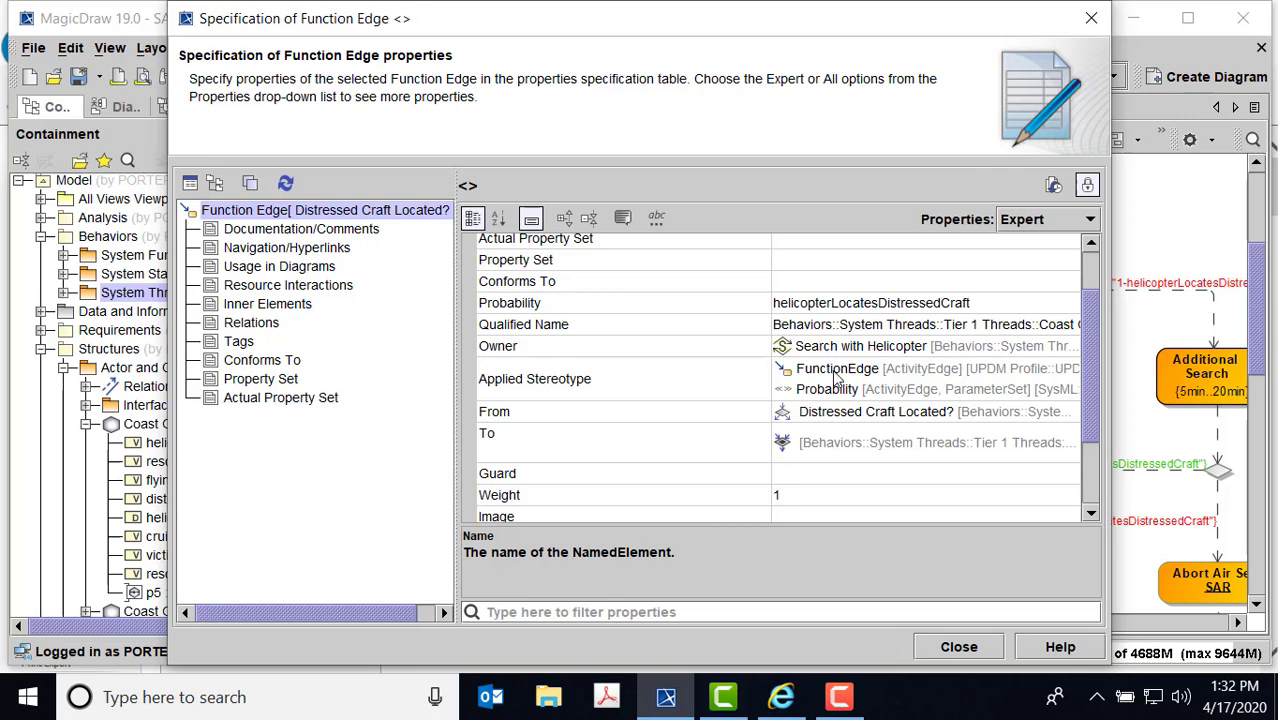
{"action": "left_click", "coordinate": [1075, 372]}
{"action": "left_click", "coordinate": [1070, 307]}
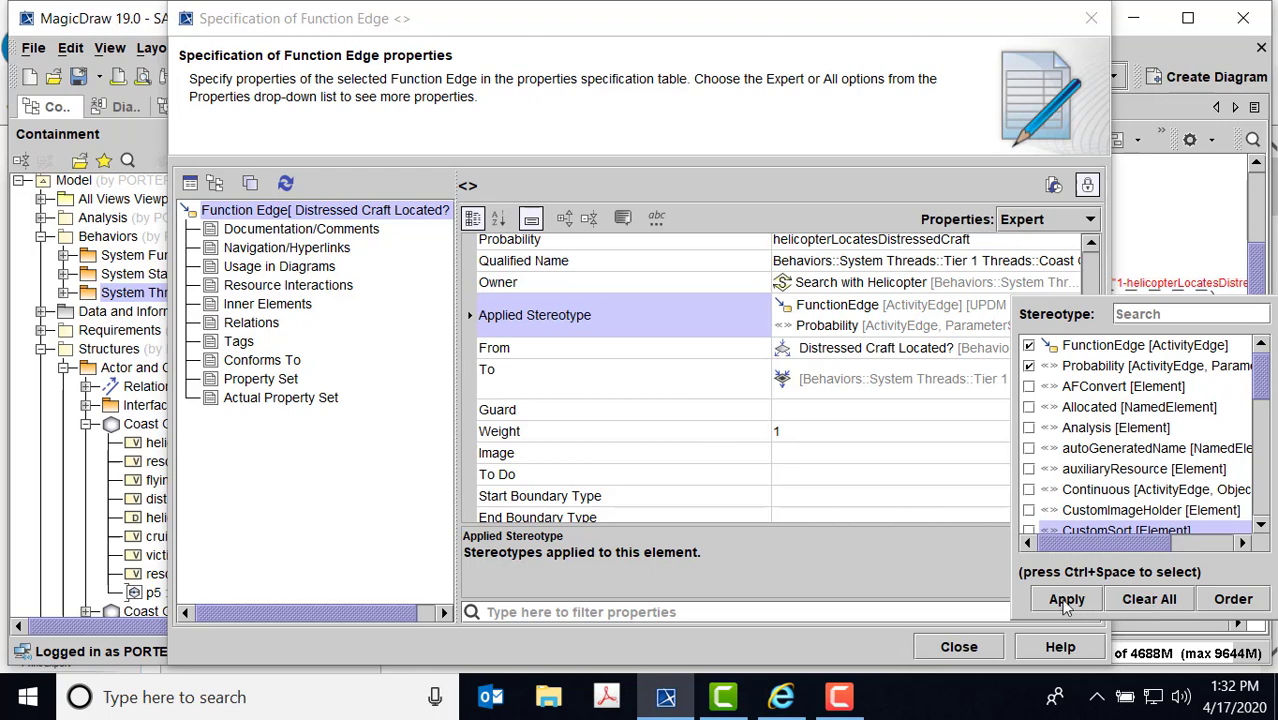
{"action": "left_click", "coordinate": [1066, 600]}
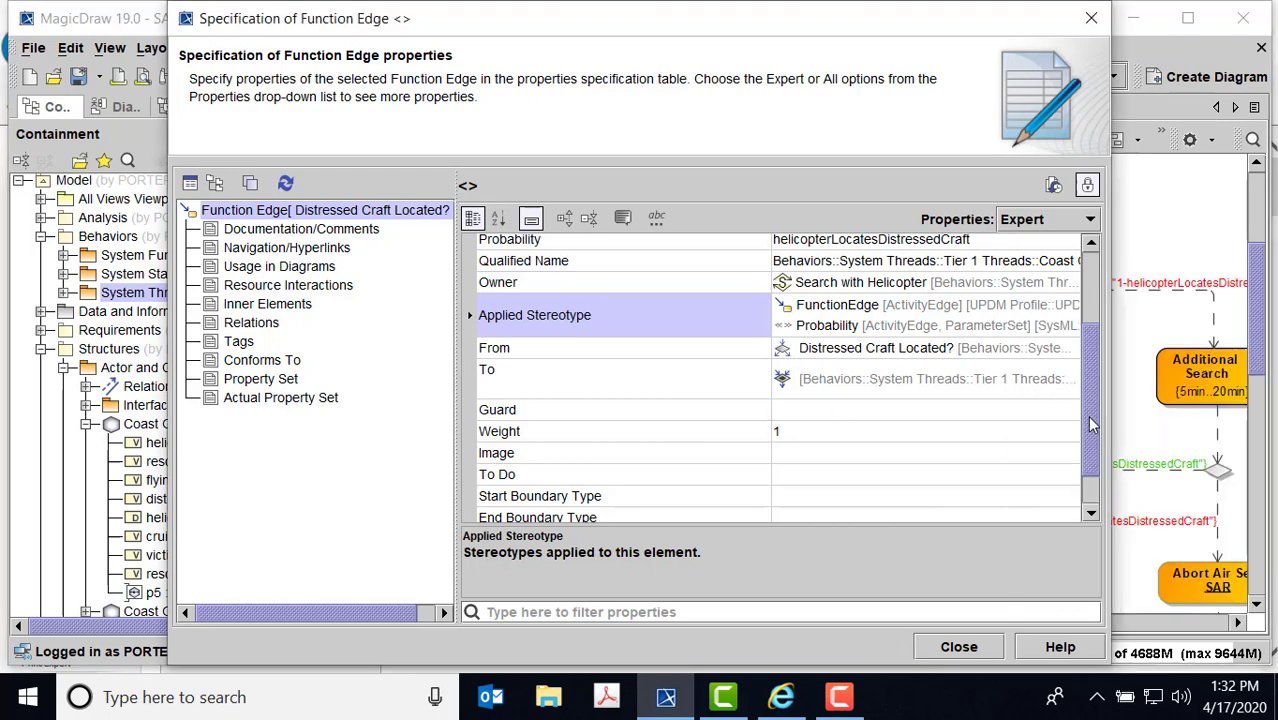
- Review the remaining properties of the function edge, including its Probability, and close the specification
{"action": "scroll", "coordinate": [1060, 385], "scroll_direction": "down", "scroll_amount": 2}
{"action": "scroll", "coordinate": [1078, 330], "scroll_direction": "up", "scroll_amount": 6}
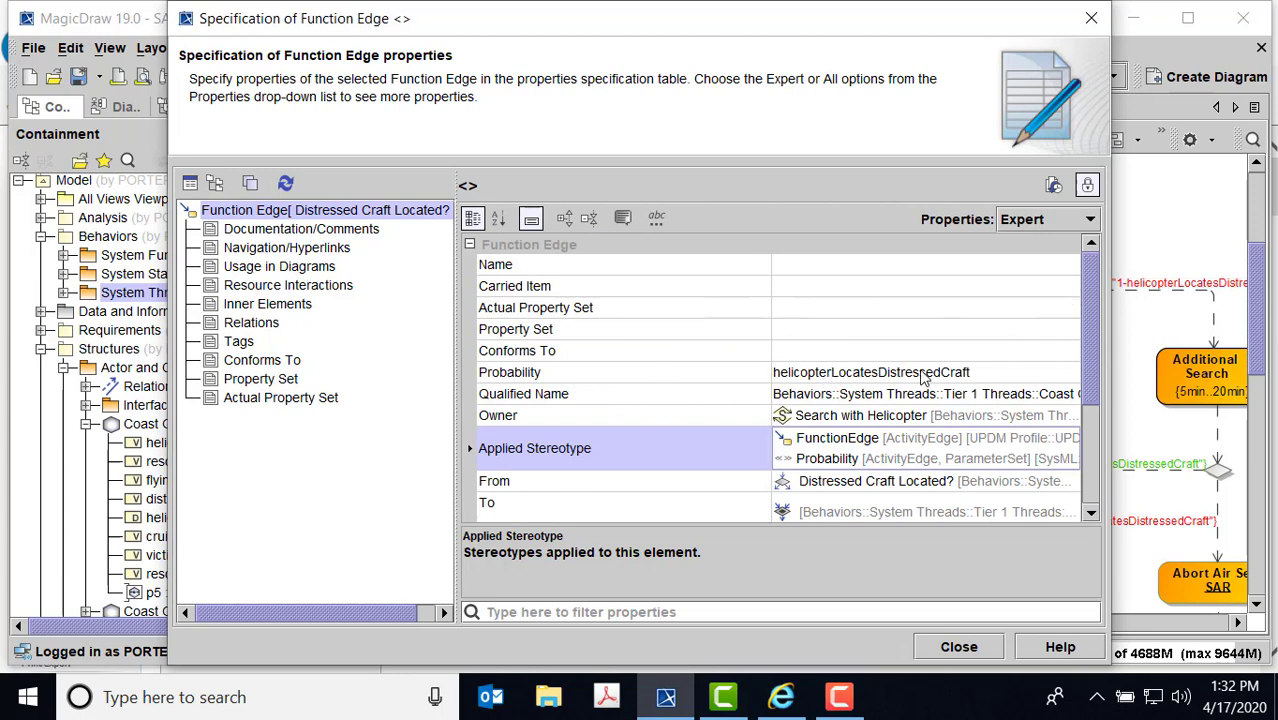
{"action": "left_click", "coordinate": [984, 646]}
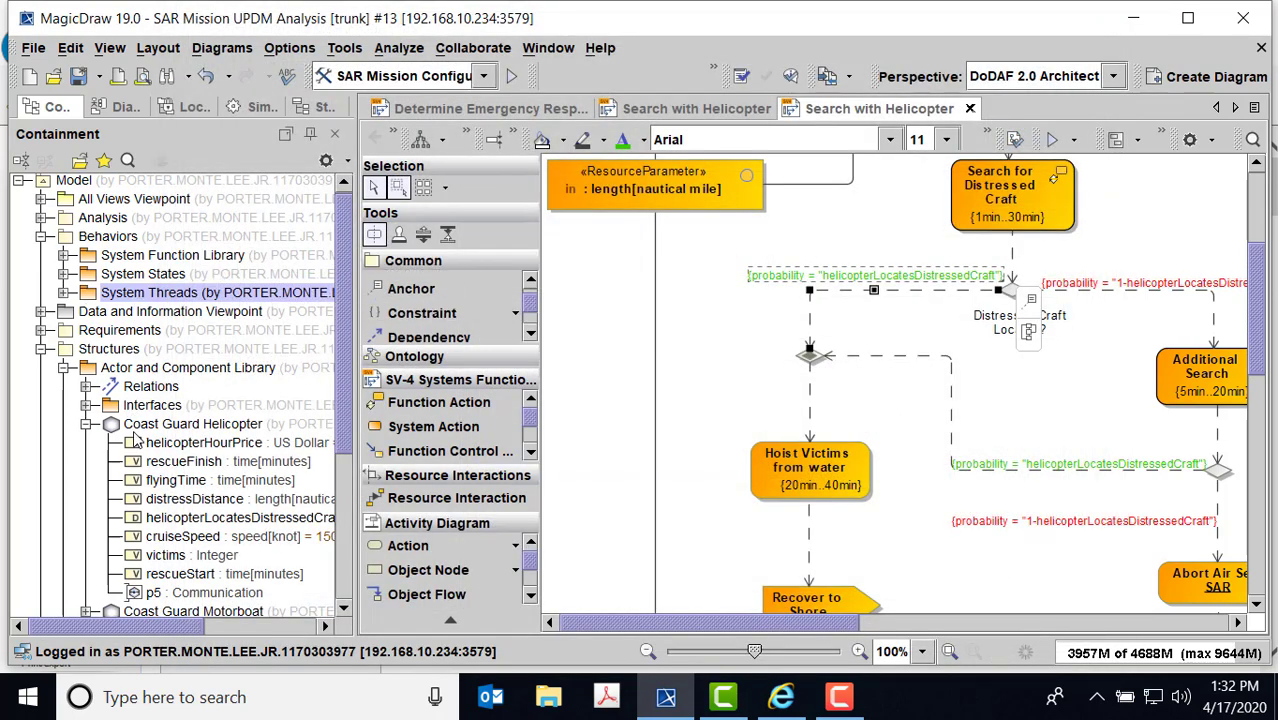
- Review the Max, Min and applied stereotypes of the Coast Guard Helicopter's helicopterLocatesDistressedCraft value property, and close its specification
{"action": "double_click", "coordinate": [138, 522]}
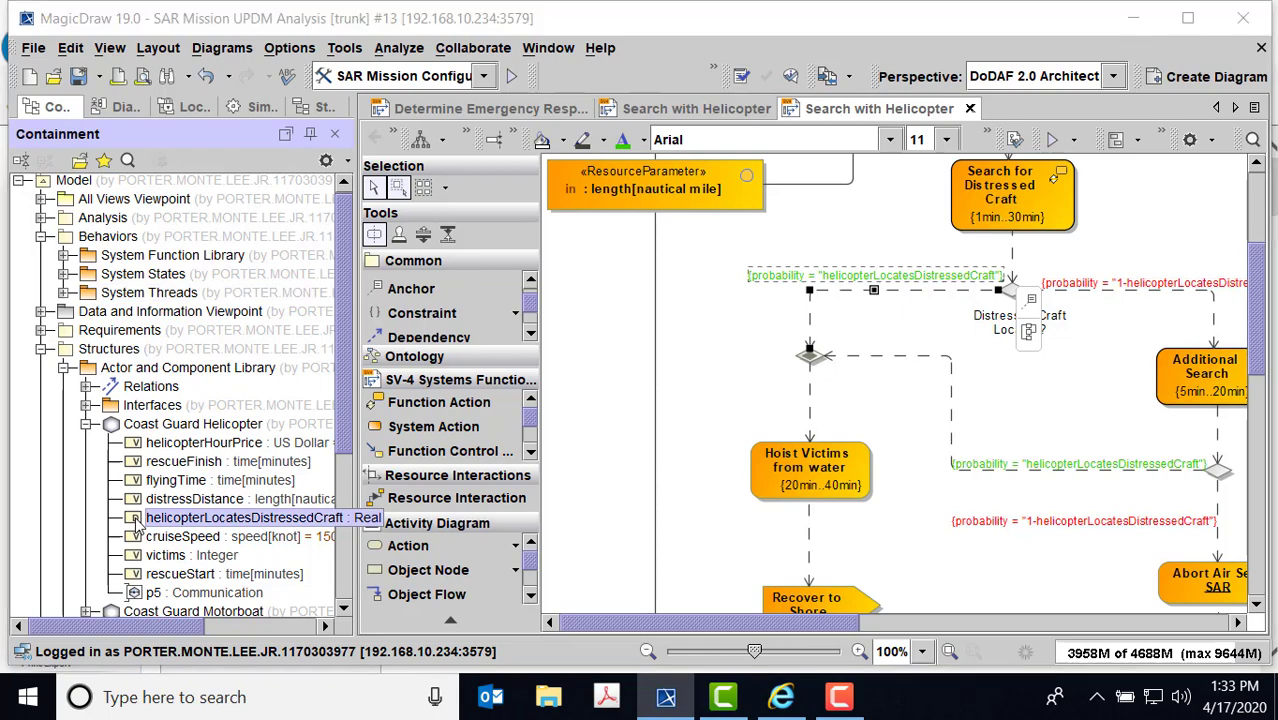
{"action": "left_click_drag", "start_coordinate": [1093, 367], "coordinate": [1107, 480]}
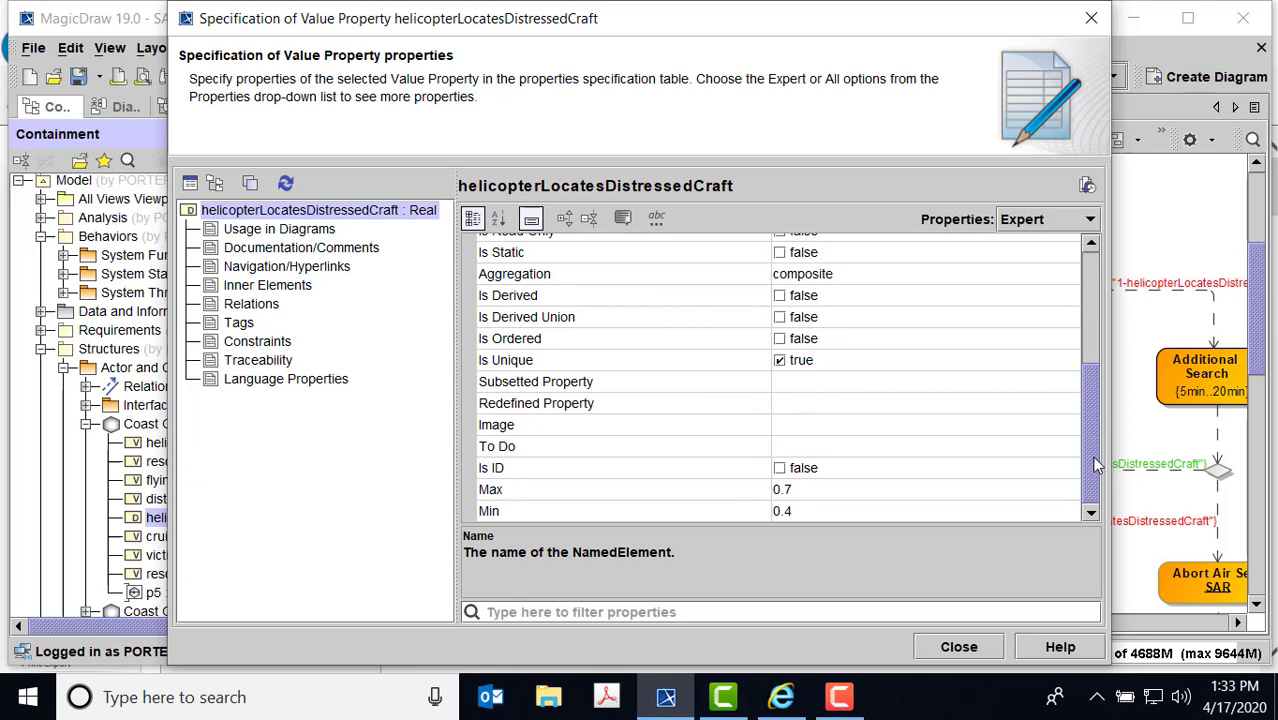
{"action": "left_click_drag", "start_coordinate": [1095, 465], "coordinate": [965, 203]}
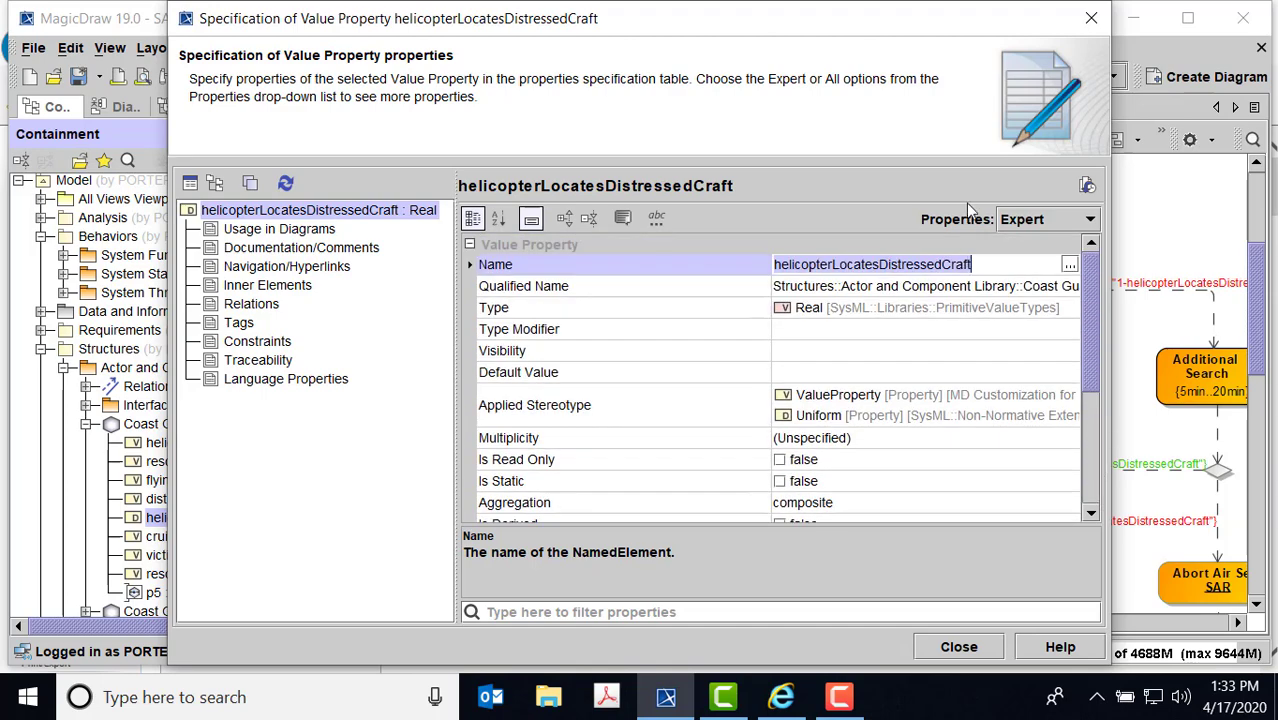
{"action": "left_click", "coordinate": [1094, 20]}
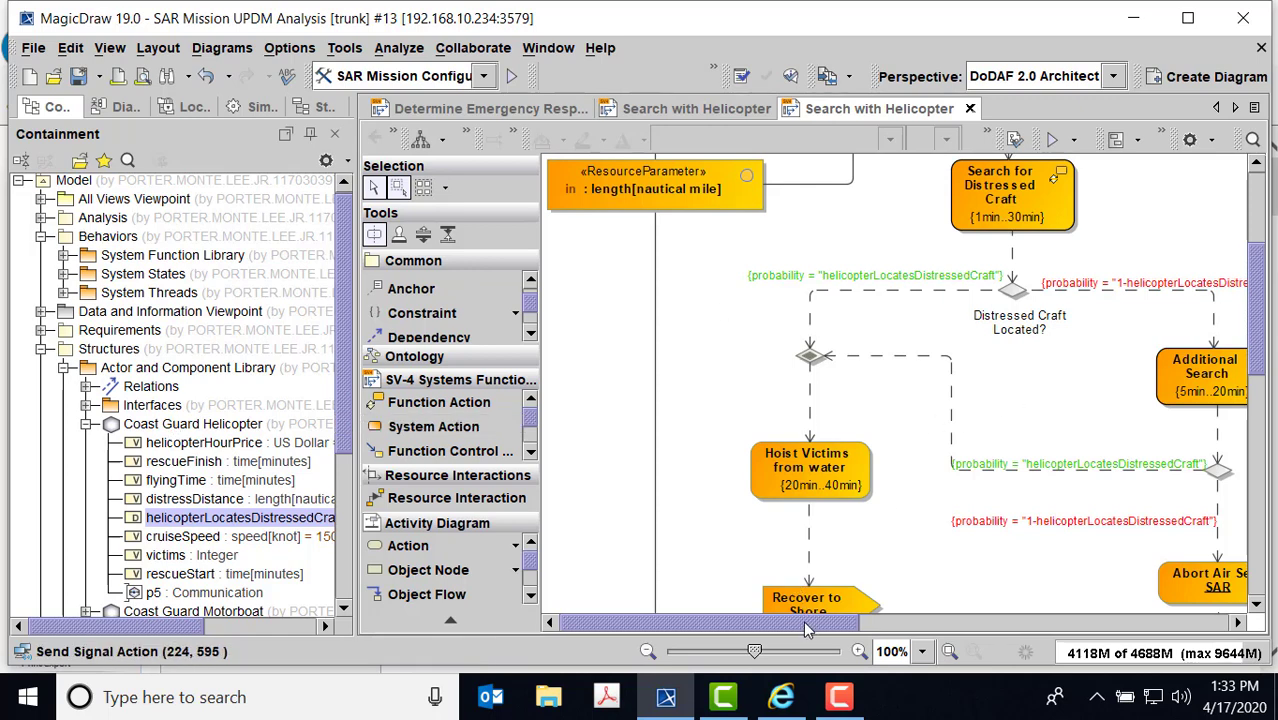
- Review the specification of the Hoist Victims from water action and select the matching victims property of the Coast Guard Helicopter
{"action": "left_click_drag", "start_coordinate": [803, 621], "coordinate": [883, 638]}
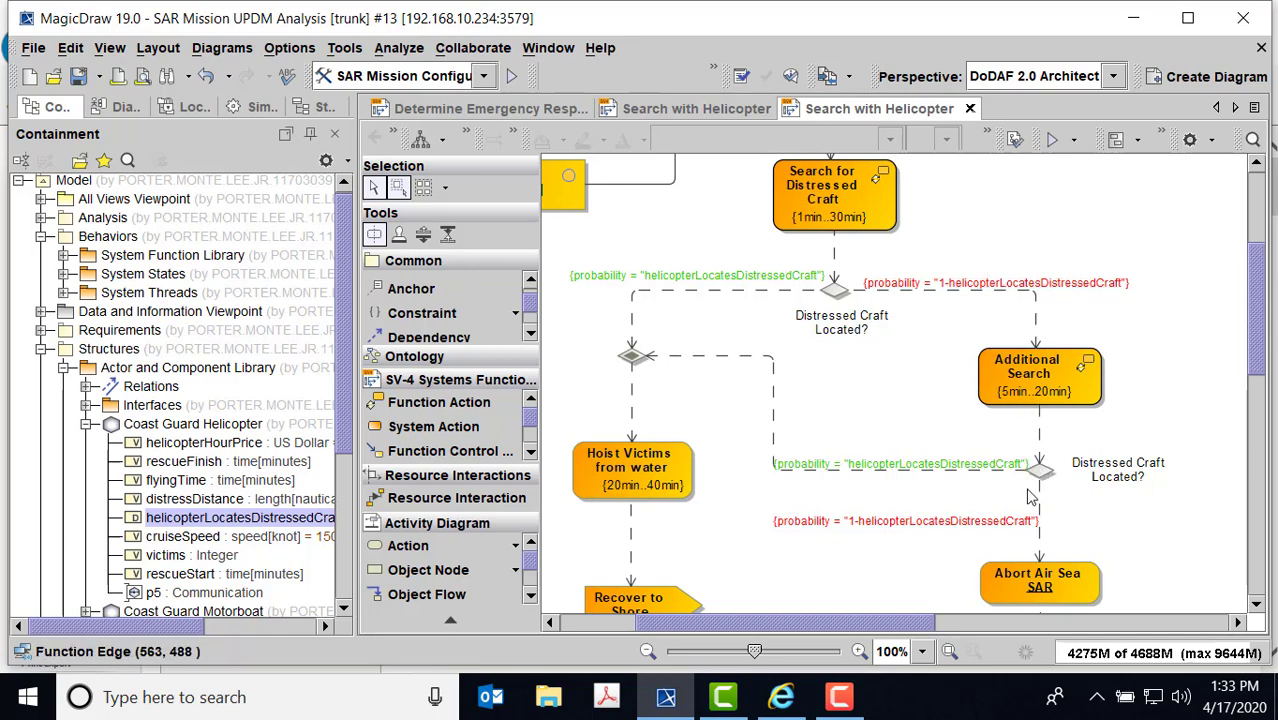
{"action": "scroll", "coordinate": [1265, 300], "scroll_direction": "down", "scroll_amount": 3}
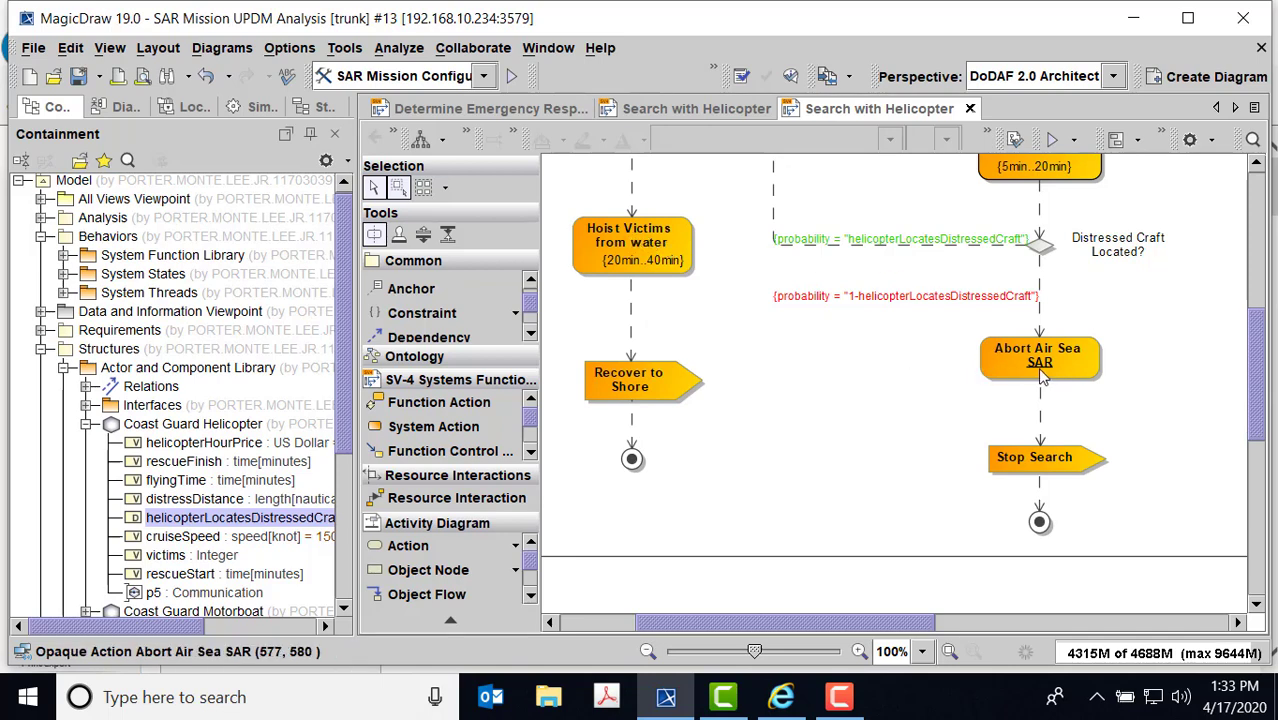
{"action": "left_click", "coordinate": [684, 240]}
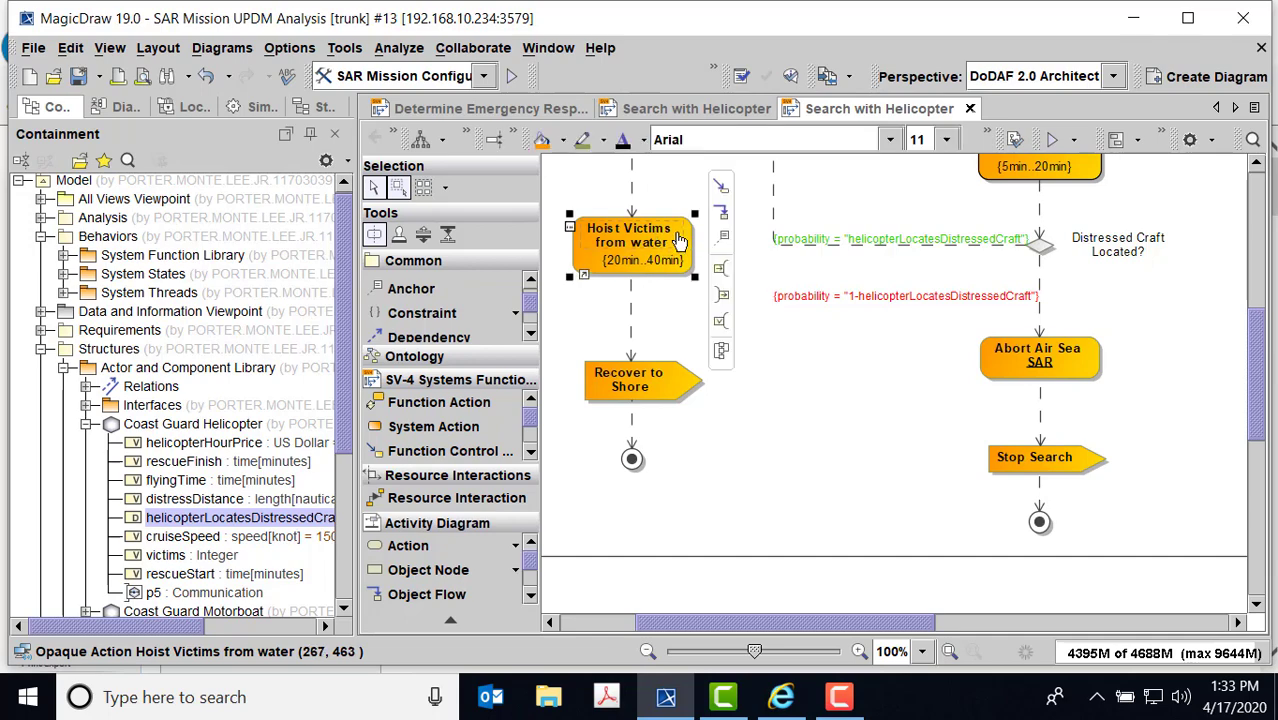
{"action": "right_click", "coordinate": [677, 238]}
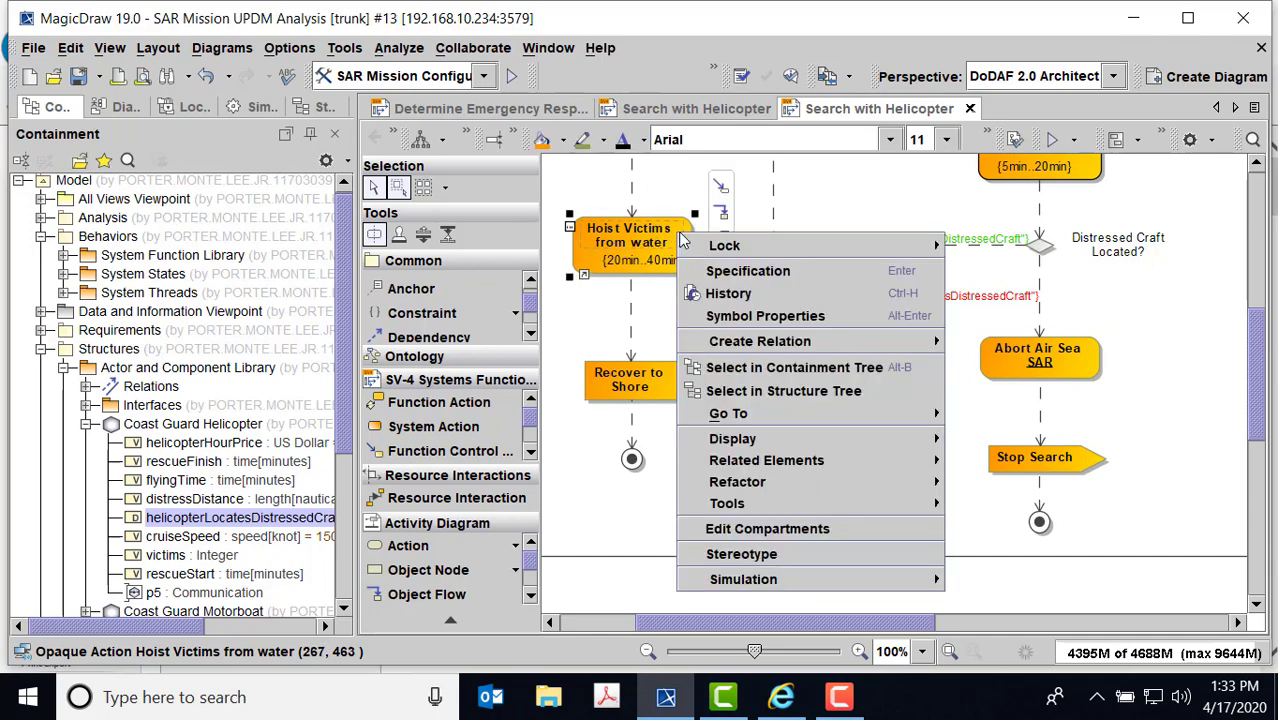
{"action": "left_click", "coordinate": [716, 271]}
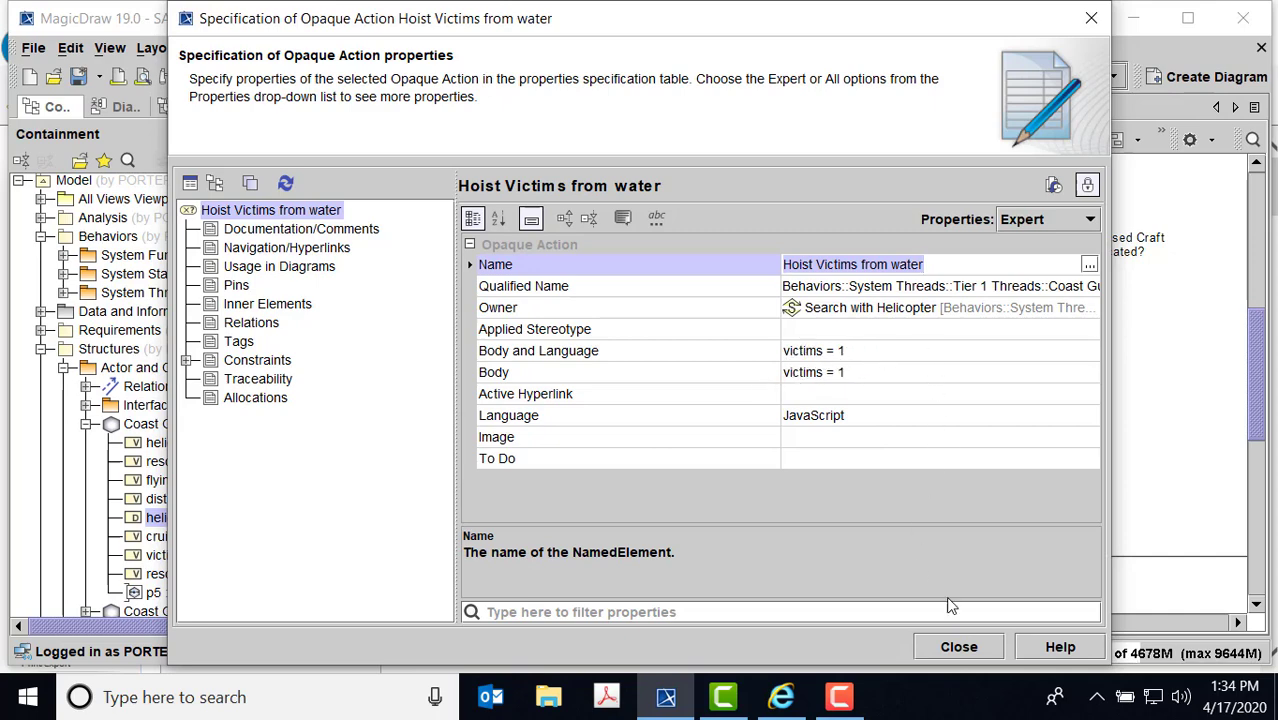
{"action": "left_click", "coordinate": [959, 646]}
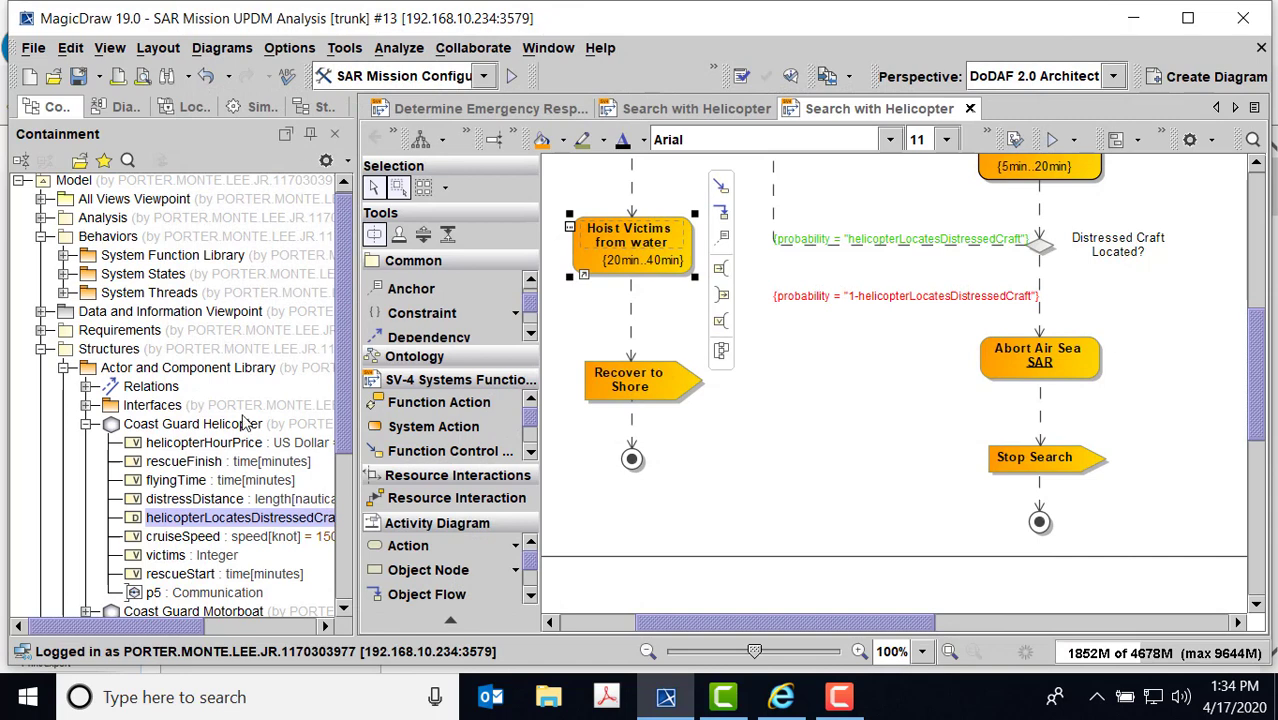
{"action": "left_click", "coordinate": [172, 558]}
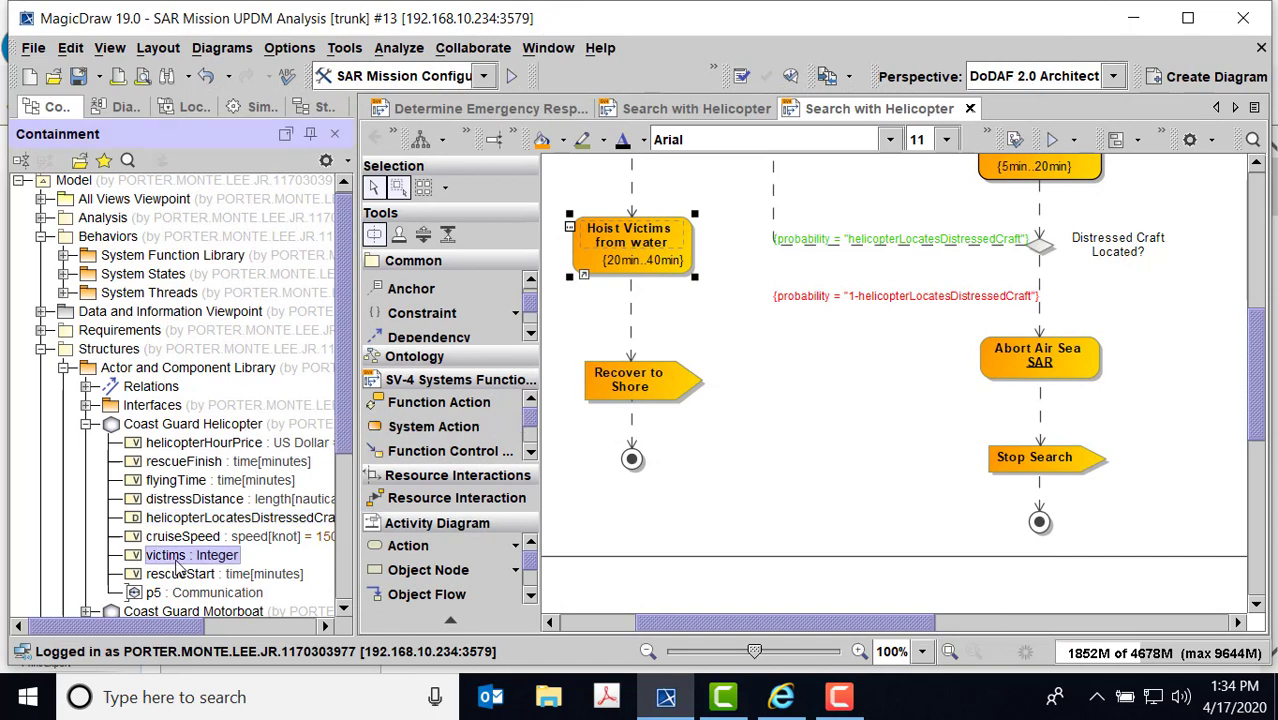
- Review the specification of the Abort Air Sea SAR action, including its JavaScript body, and close it
{"action": "left_click", "coordinate": [1059, 374]}
{"action": "right_click", "coordinate": [1059, 374]}
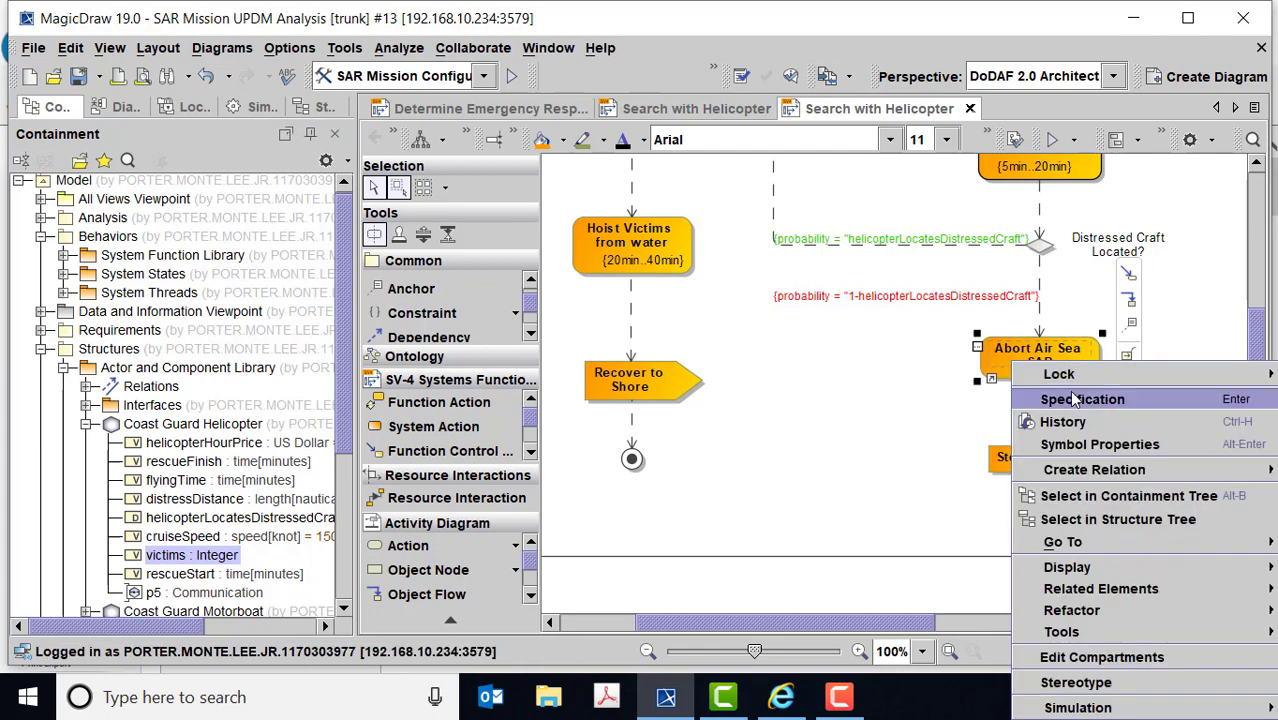
{"action": "left_click", "coordinate": [1079, 401]}
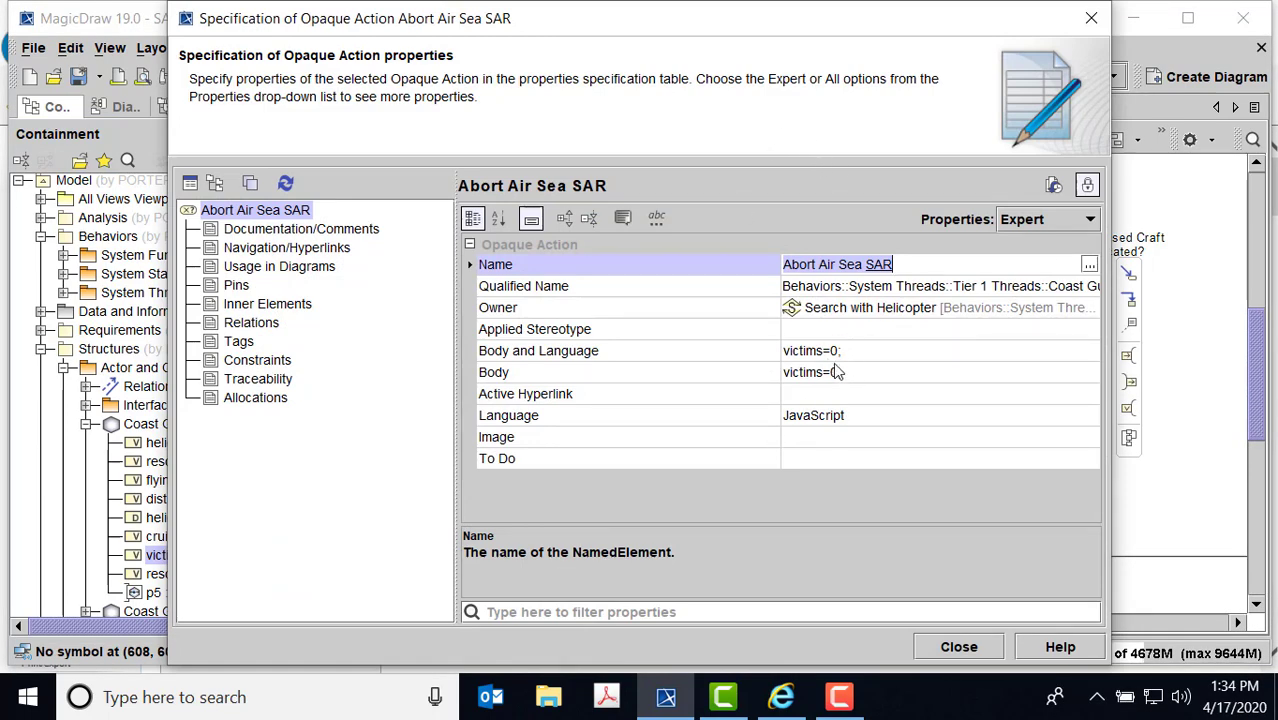
{"action": "left_click", "coordinate": [958, 647]}
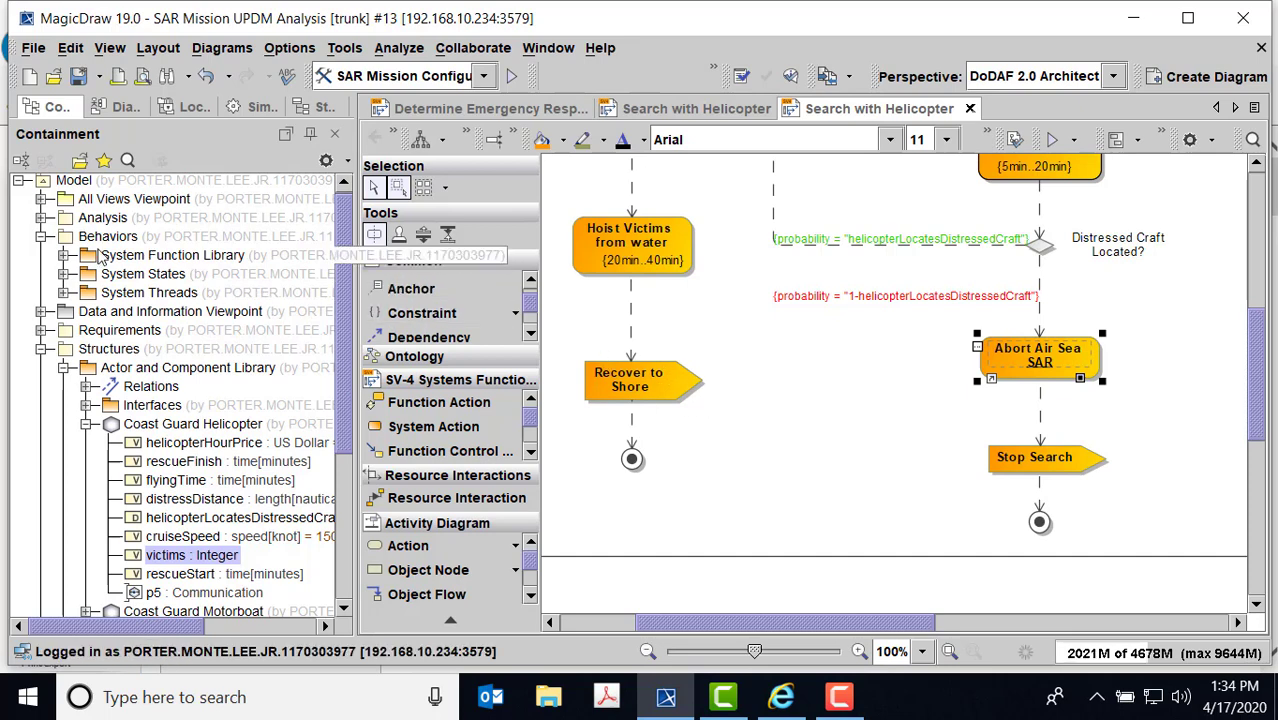
- Open the Coast Guard Helicopter state diagram and drill through the Recovery state's Return to Coast behavior into its nested activity diagram
{"action": "left_click", "coordinate": [63, 273]}
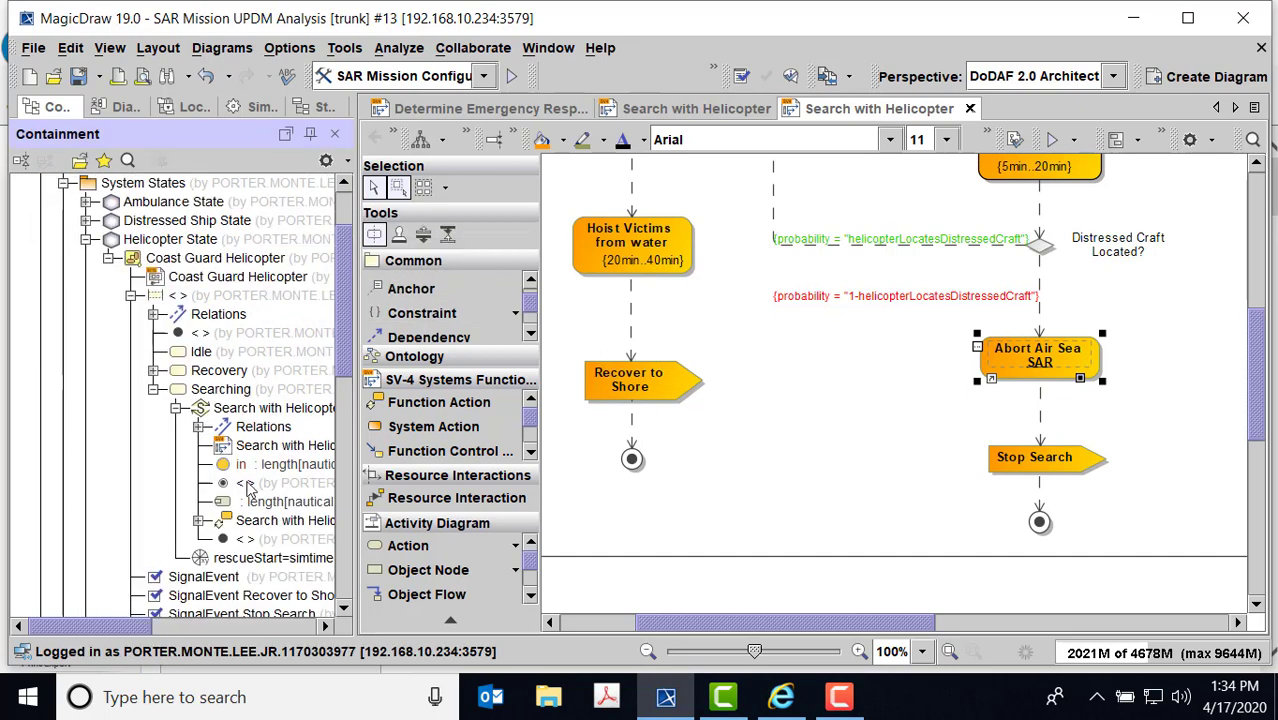
{"action": "double_click", "coordinate": [157, 284]}
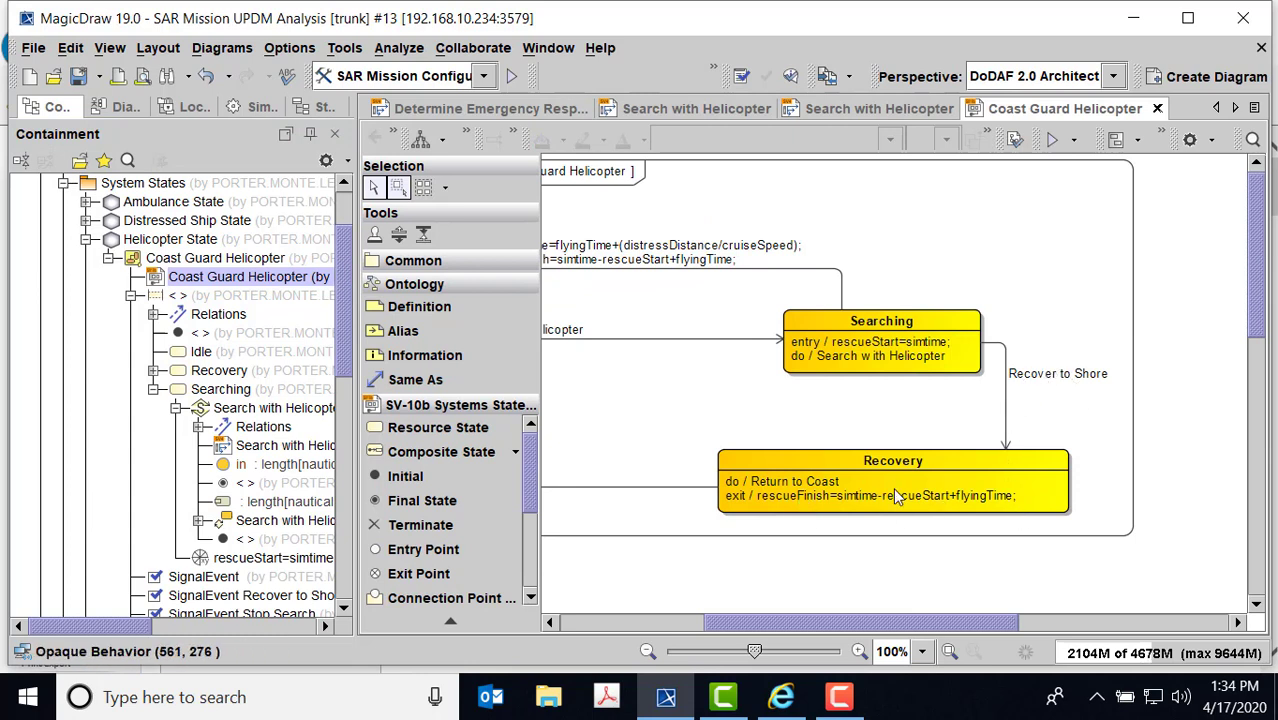
{"action": "left_click", "coordinate": [790, 485]}
{"action": "double_click", "coordinate": [790, 485]}
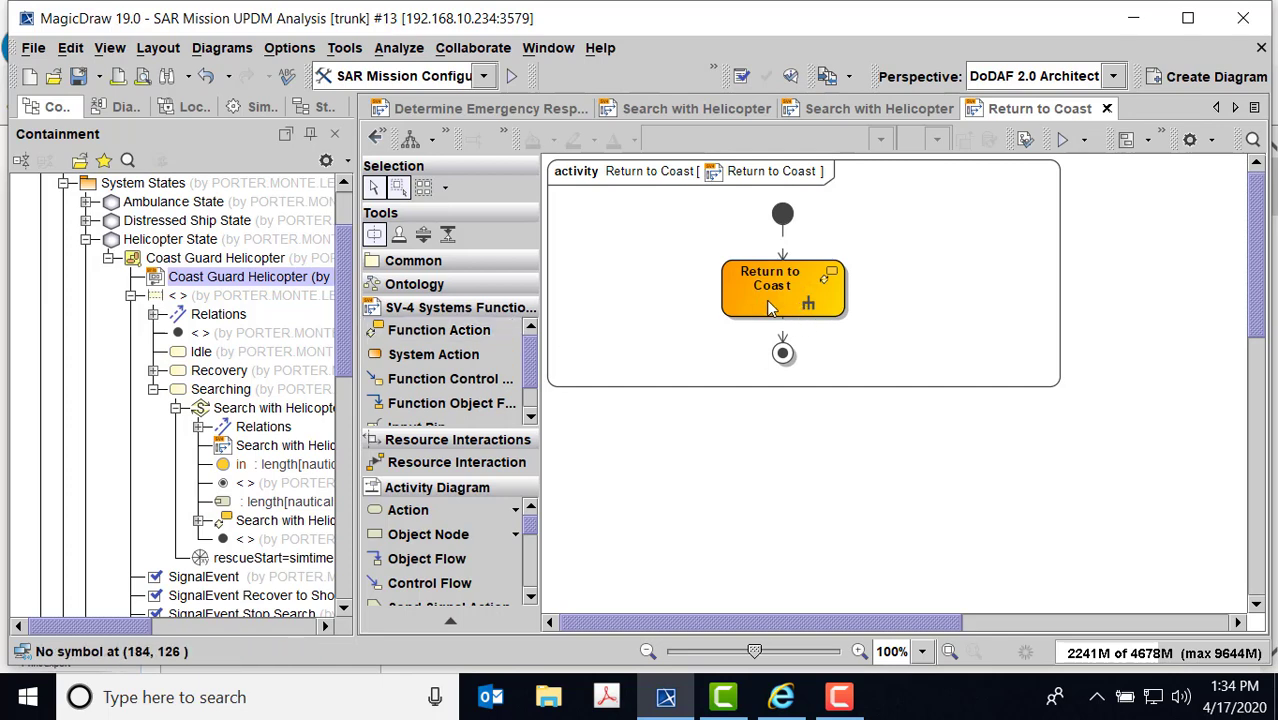
{"action": "left_click", "coordinate": [86, 240]}
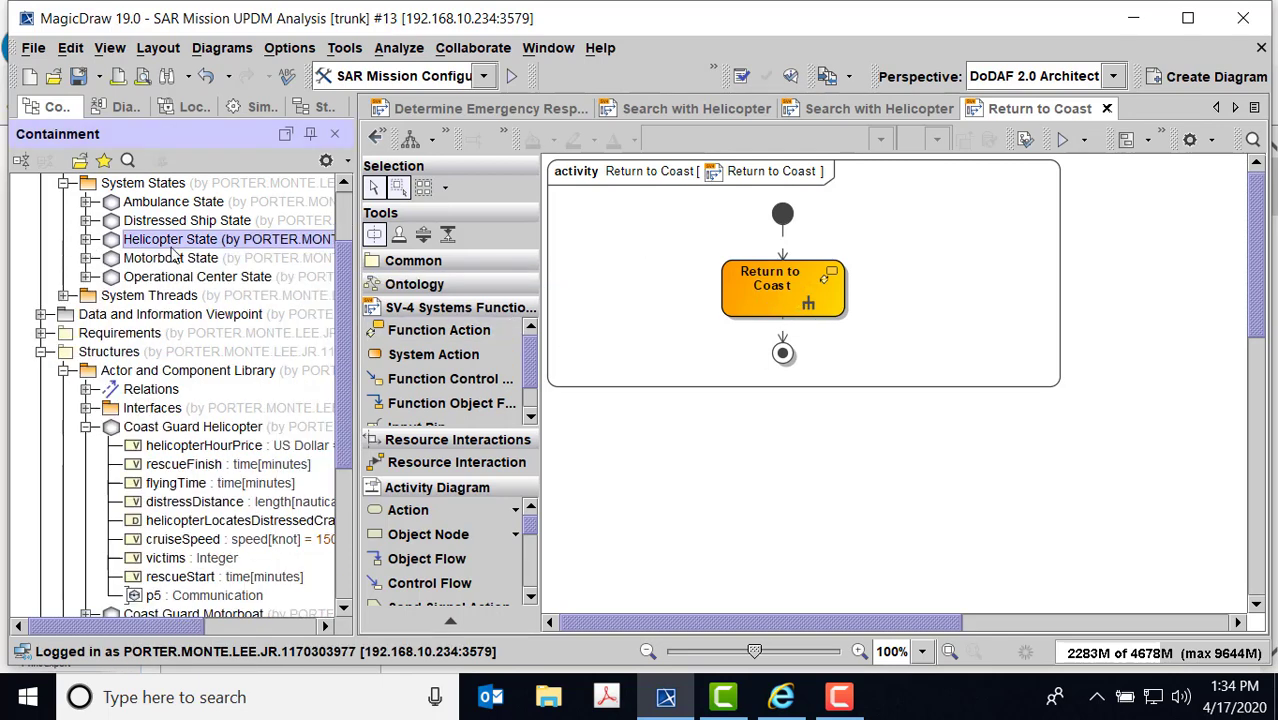
{"action": "double_click", "coordinate": [789, 287]}
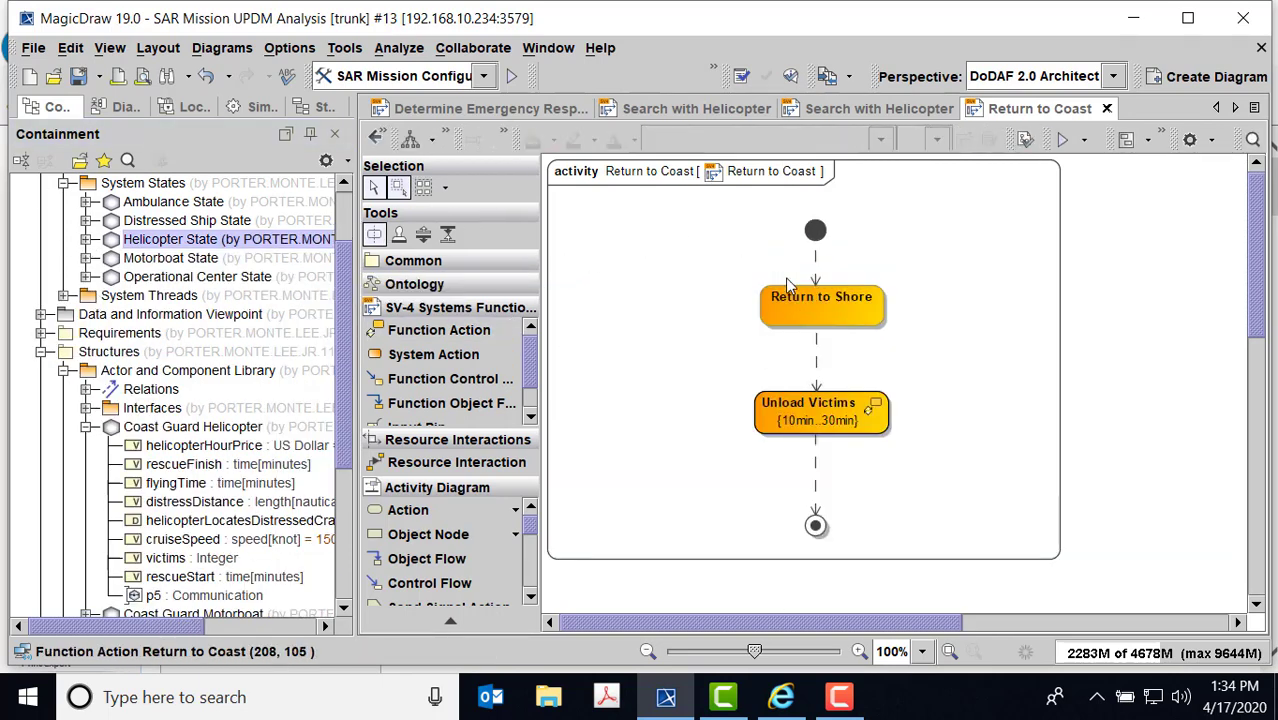
- Review the specification of the Return to Shore action, including its JavaScript body, and close it
{"action": "right_click", "coordinate": [861, 322]}
{"action": "left_click", "coordinate": [905, 355]}
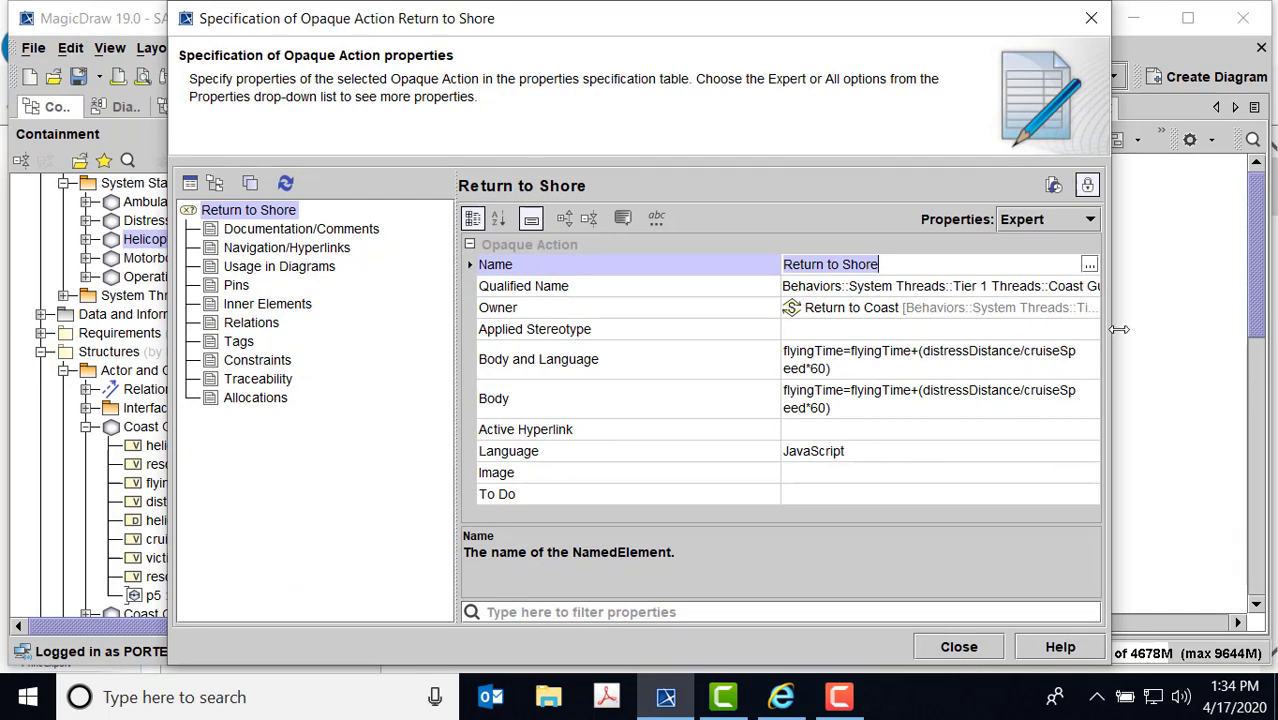
{"action": "left_click", "coordinate": [959, 647]}
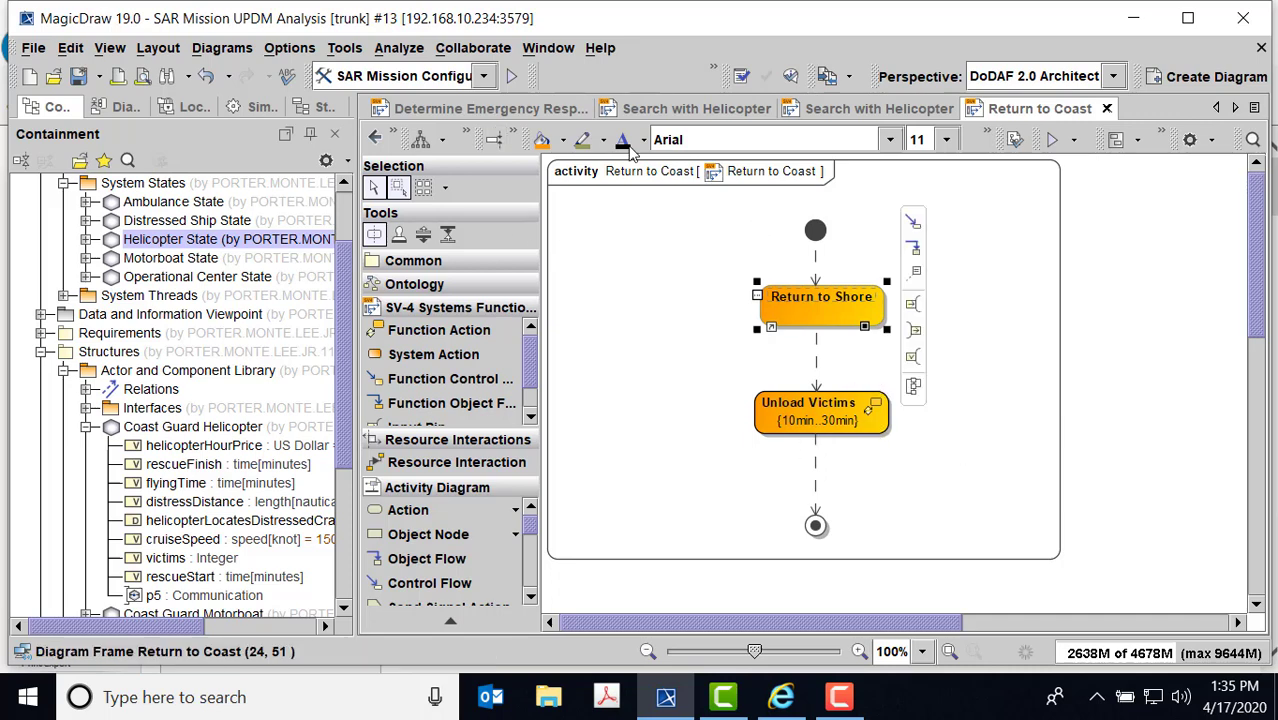
- Go back to the Coast Guard Helicopter state diagram and close all open diagrams
{"action": "left_click_drag", "start_coordinate": [342, 262], "coordinate": [347, 212]}
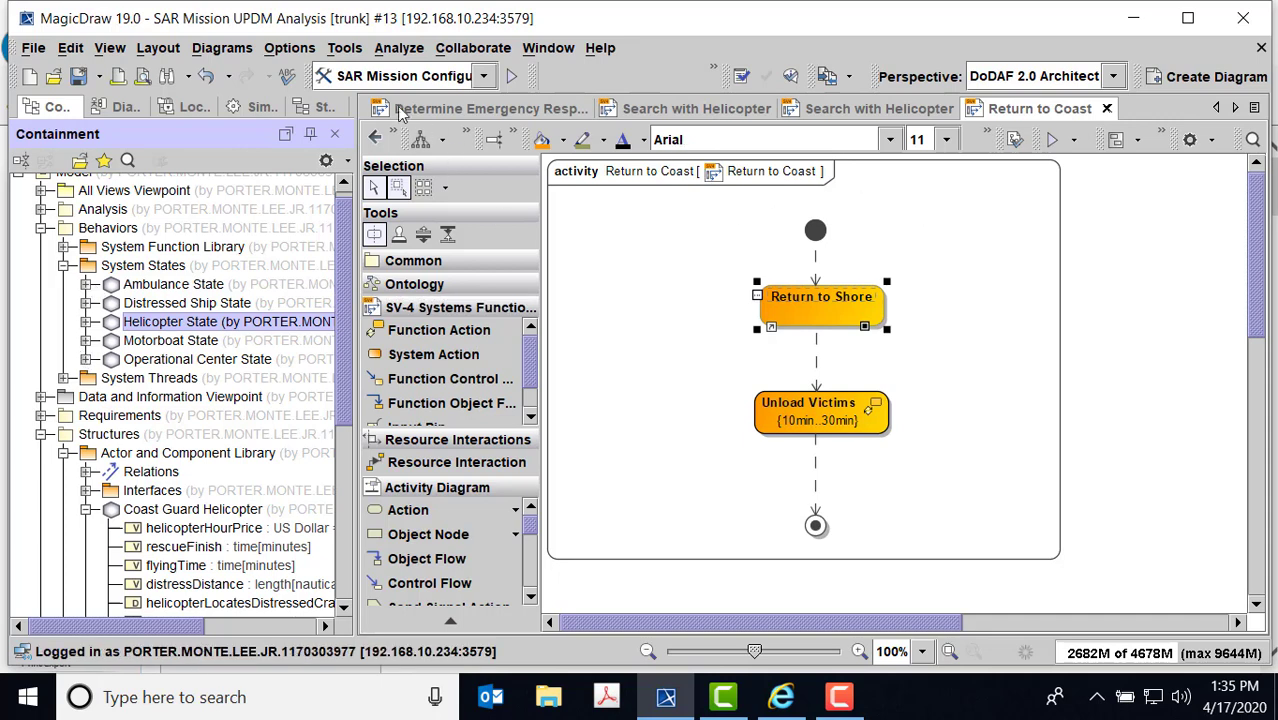
{"action": "left_click", "coordinate": [373, 138]}
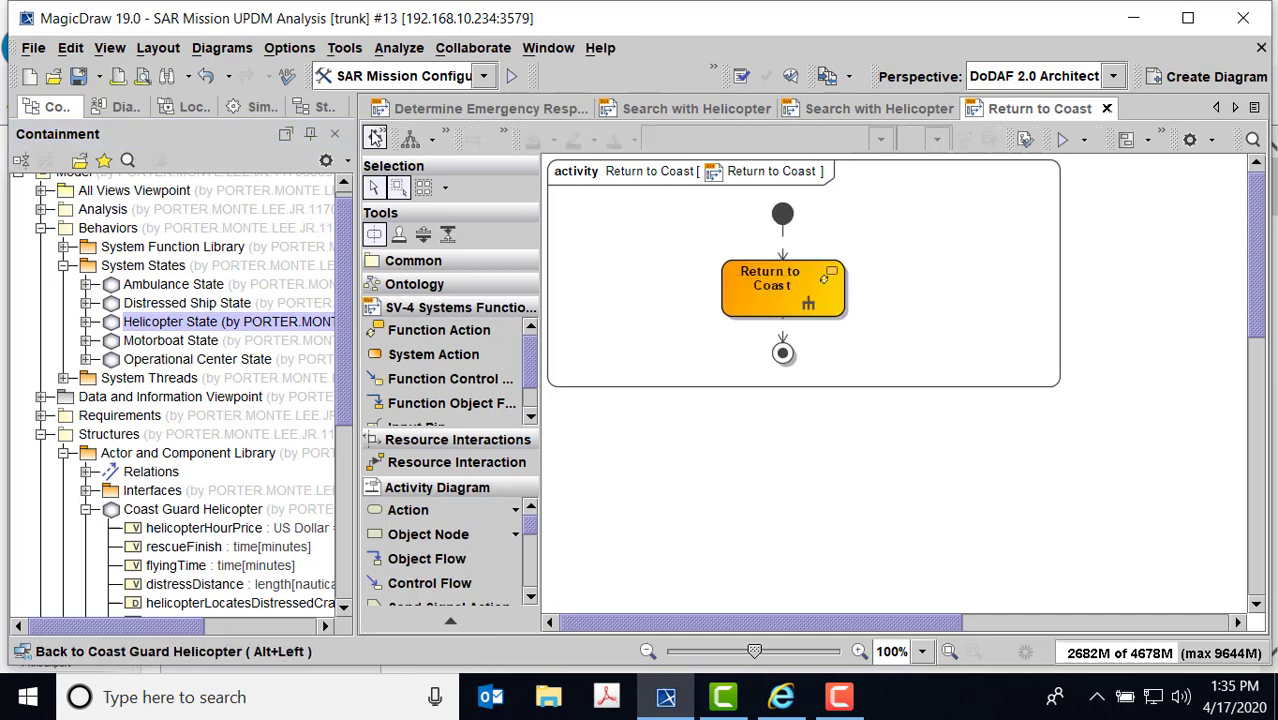
{"action": "left_click", "coordinate": [375, 137]}
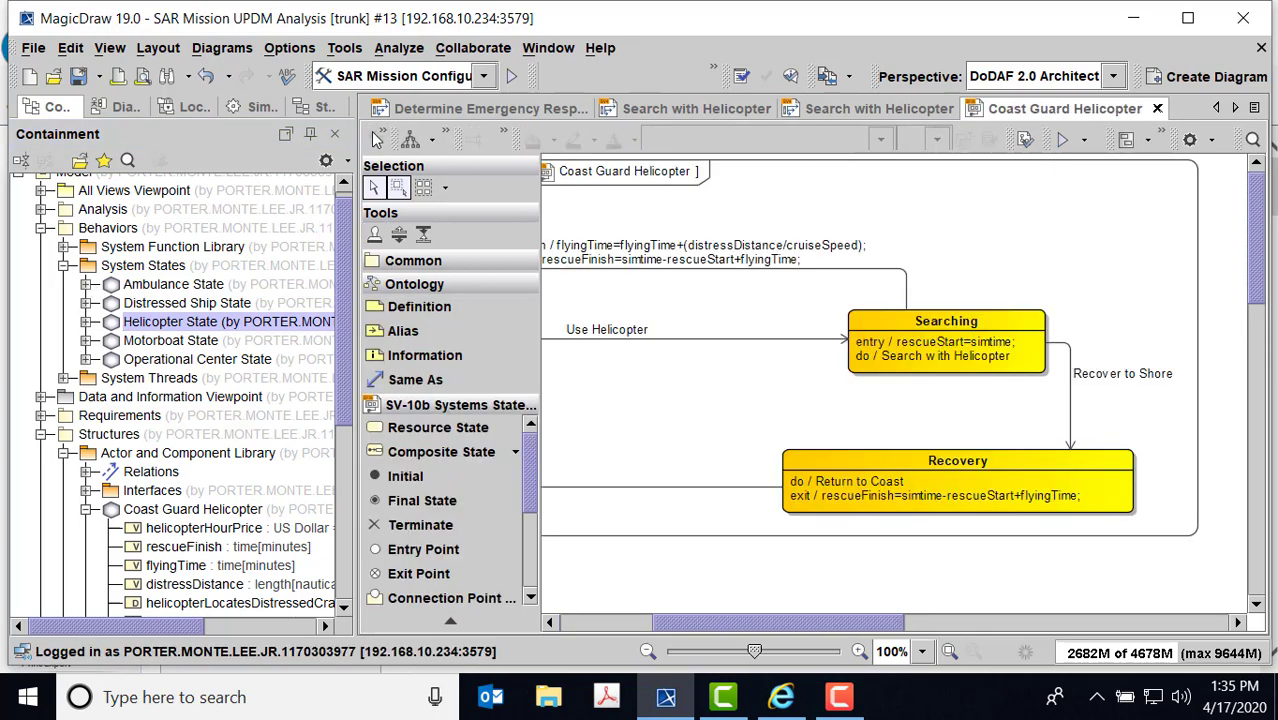
{"action": "left_click", "coordinate": [1157, 107]}
{"action": "left_click", "coordinate": [969, 109]}
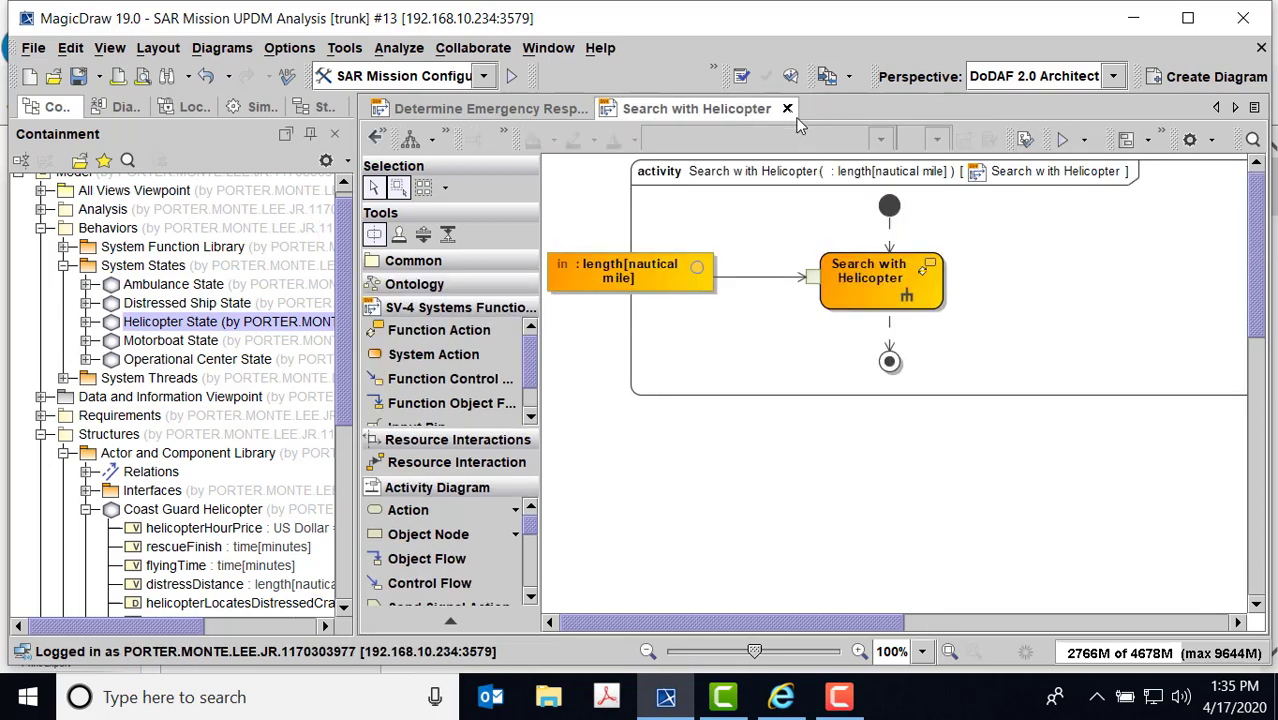
{"action": "left_click", "coordinate": [787, 108]}
{"action": "left_click", "coordinate": [607, 108]}
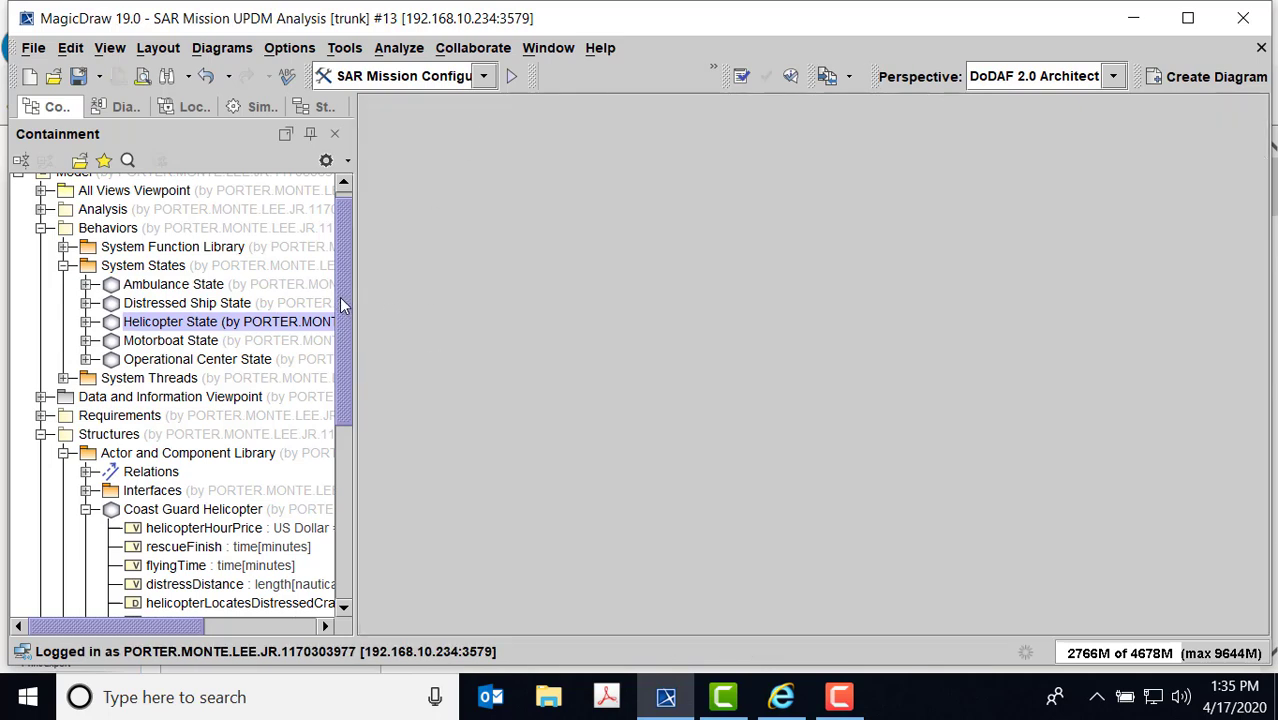
- Open the Start overview diagram and review the System Threads and System States in the System Layer
{"action": "left_click_drag", "start_coordinate": [343, 291], "coordinate": [250, 510]}
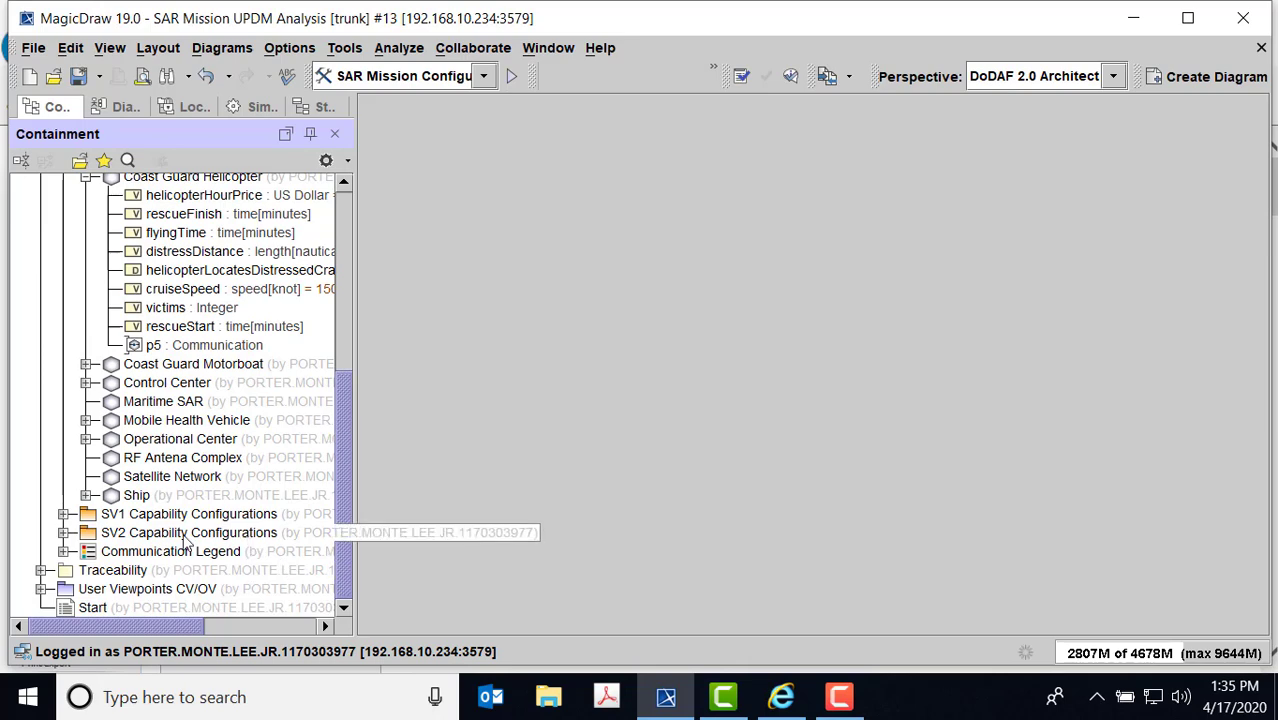
{"action": "double_click", "coordinate": [92, 607]}
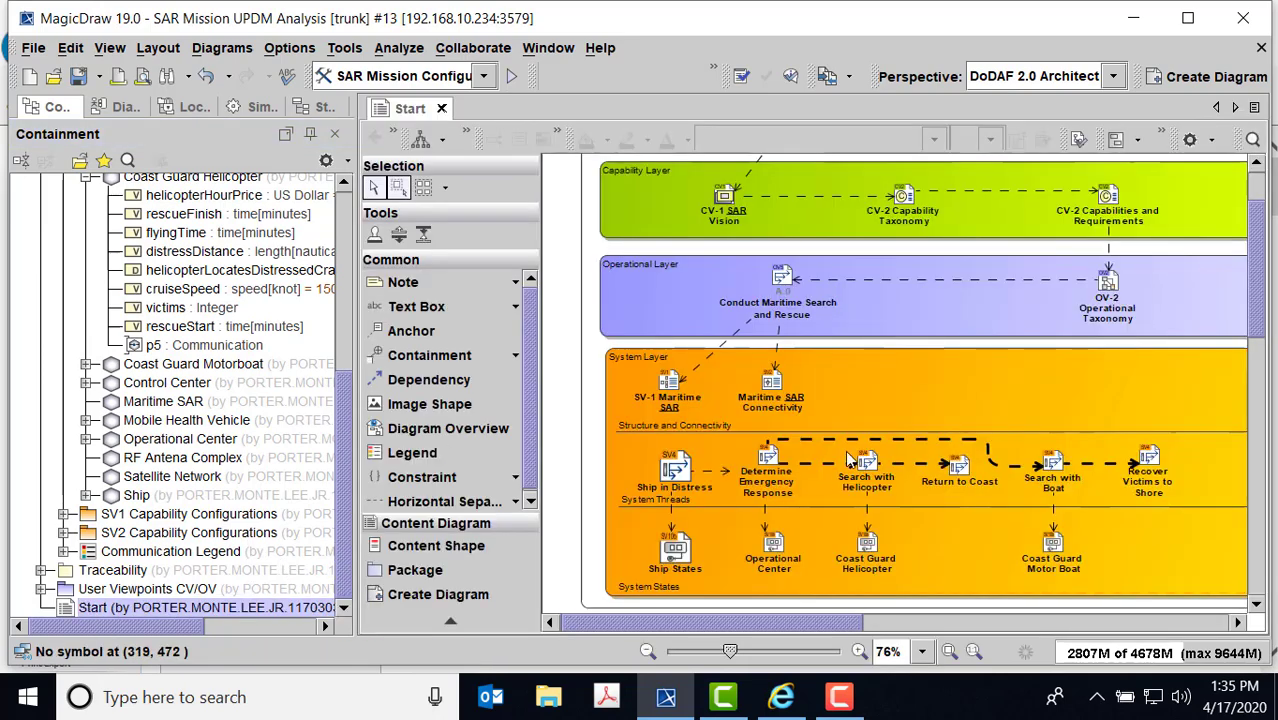
{"action": "scroll", "coordinate": [969, 389], "scroll_direction": "down", "scroll_amount": 1}
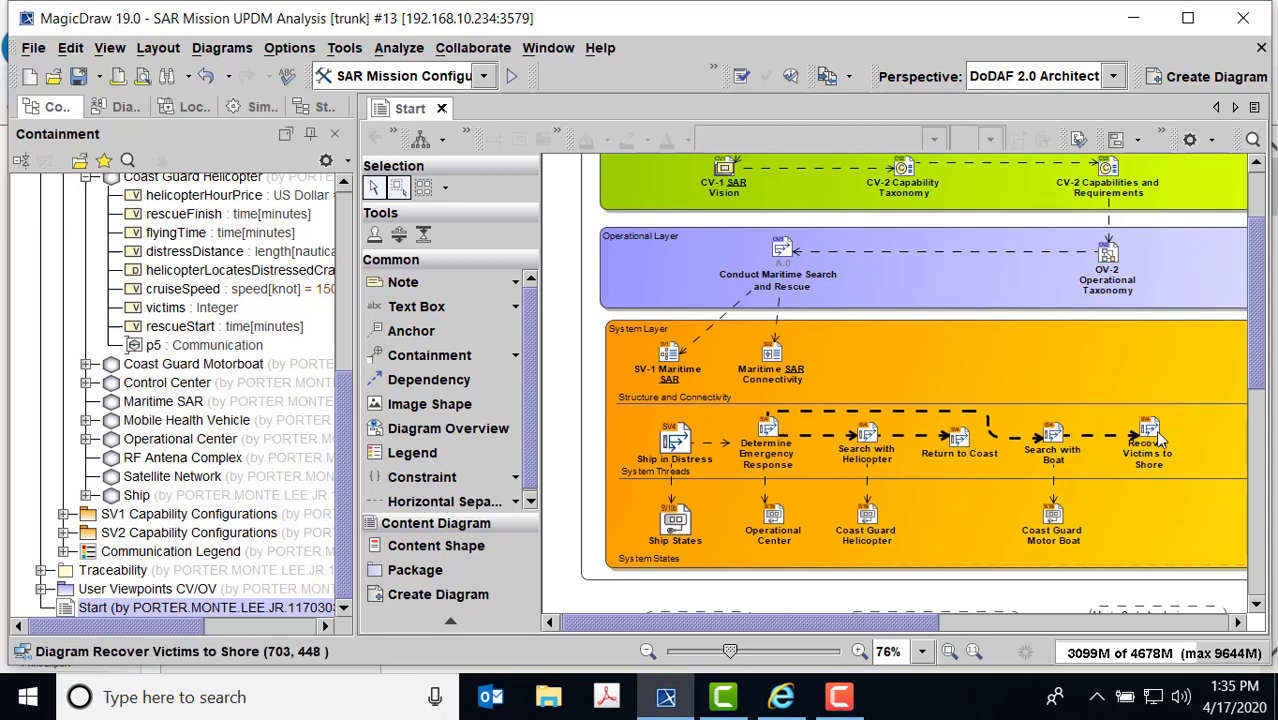
- Open the Search with Boat activity from the System Threads, review its actions and branch probabilities, and close the diagram
{"action": "double_click", "coordinate": [1053, 435]}
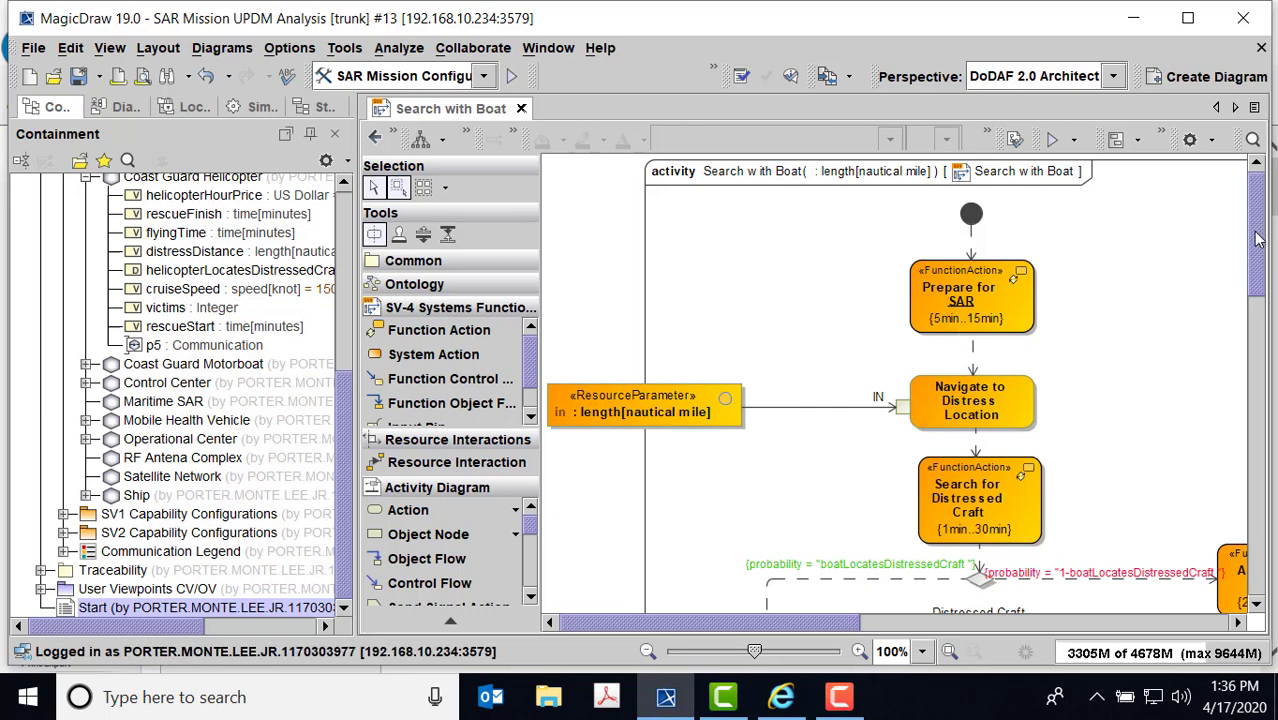
{"action": "scroll", "coordinate": [1078, 340], "scroll_direction": "down", "scroll_amount": 5}
{"action": "scroll", "coordinate": [1066, 250], "scroll_direction": "up", "scroll_amount": 2}
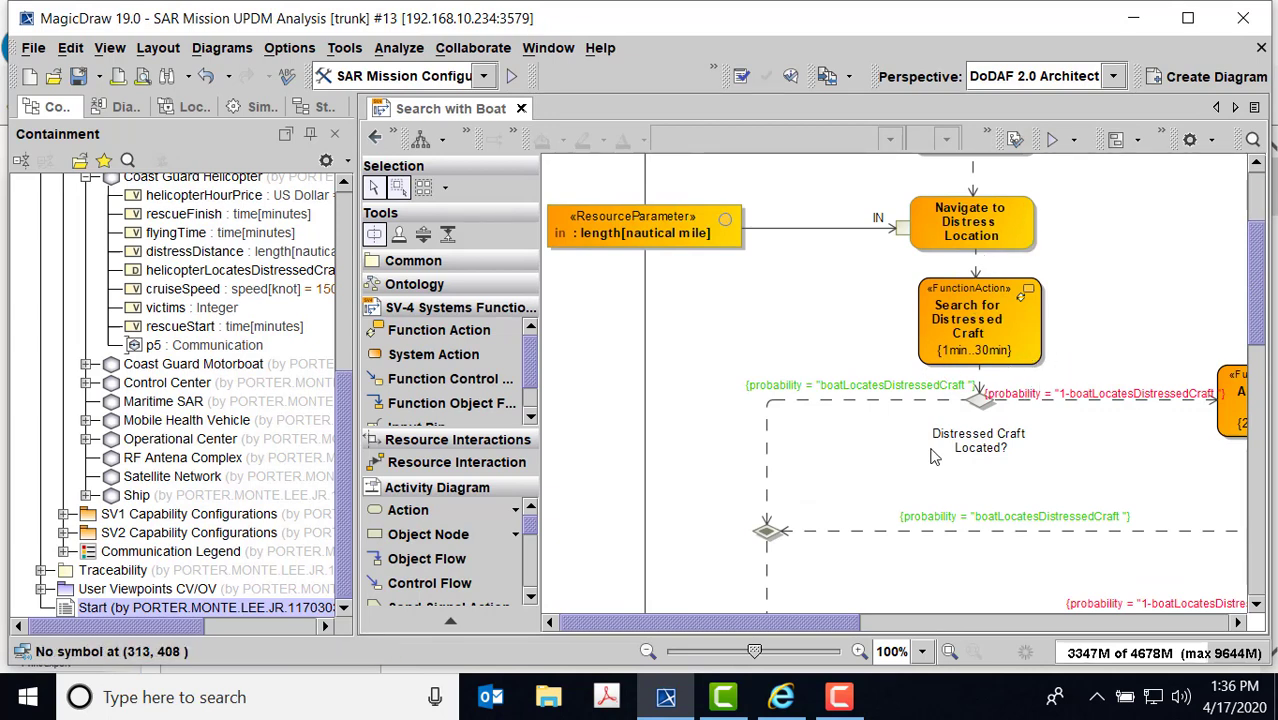
{"action": "left_click_drag", "start_coordinate": [1259, 295], "coordinate": [1272, 375]}
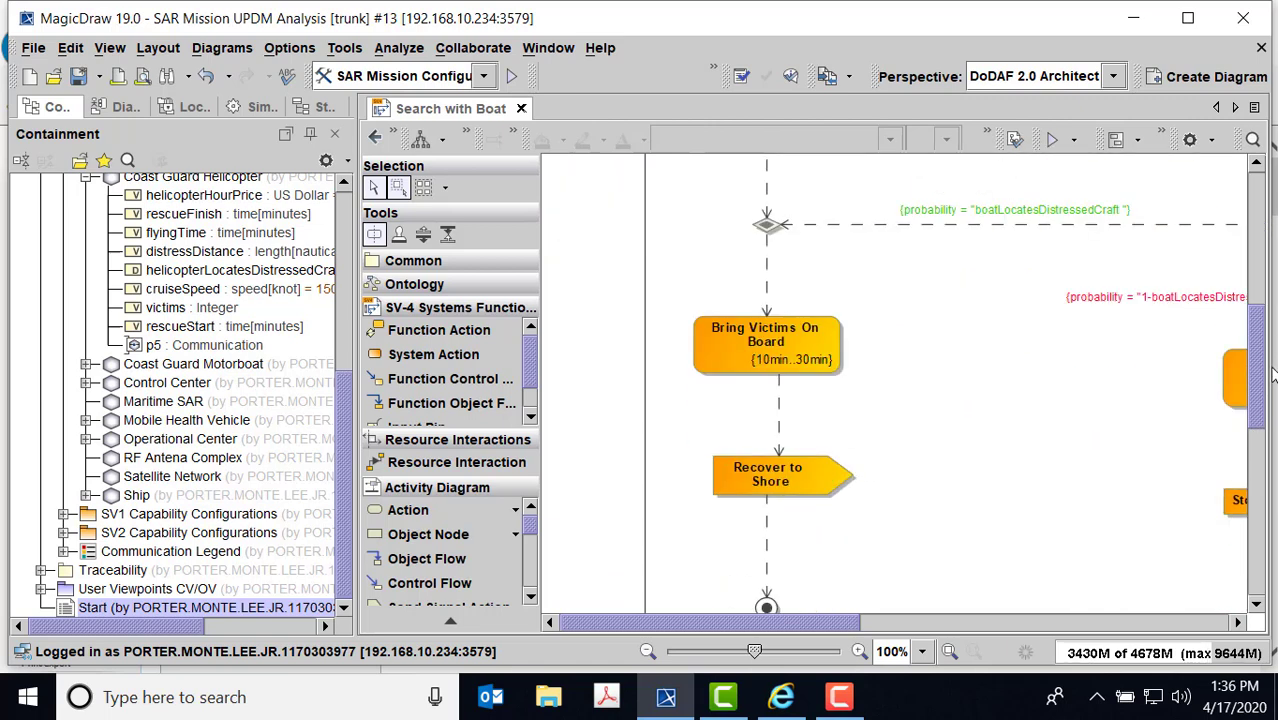
{"action": "mouse_move", "coordinate": [810, 625]}
{"action": "left_mouse_down"}
{"action": "mouse_move", "coordinate": [952, 630]}
{"action": "mouse_move", "coordinate": [810, 630]}
{"action": "left_mouse_up"}
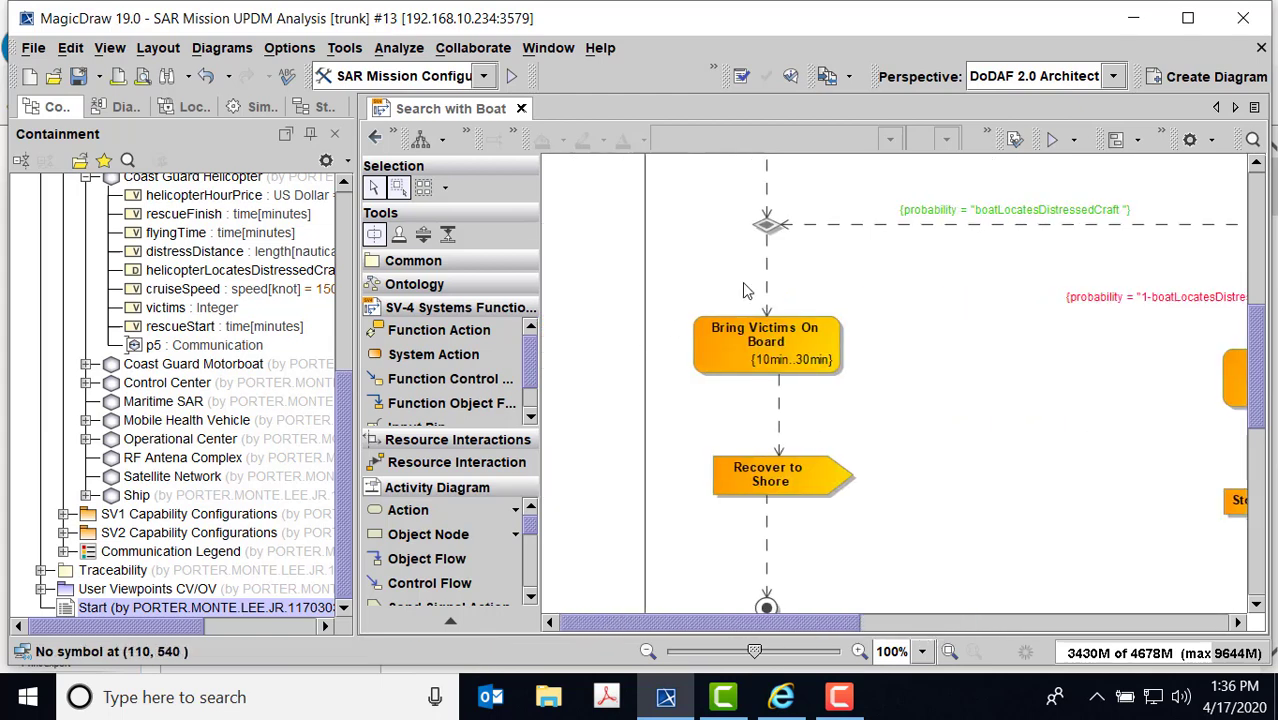
{"action": "left_click", "coordinate": [521, 109]}
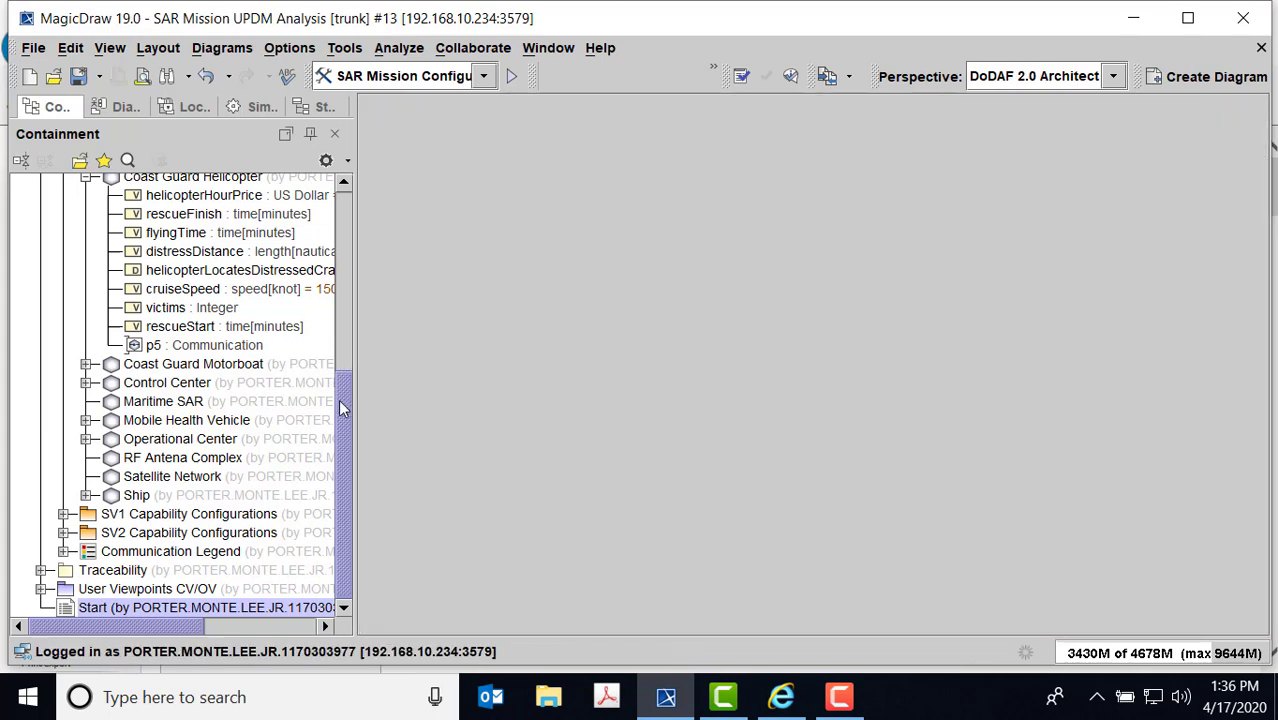
- Review the value properties of the Coast Guard Helicopter and the Coast Guard Motorboat in the Actor and Component Library
{"action": "left_click_drag", "start_coordinate": [340, 407], "coordinate": [340, 337]}
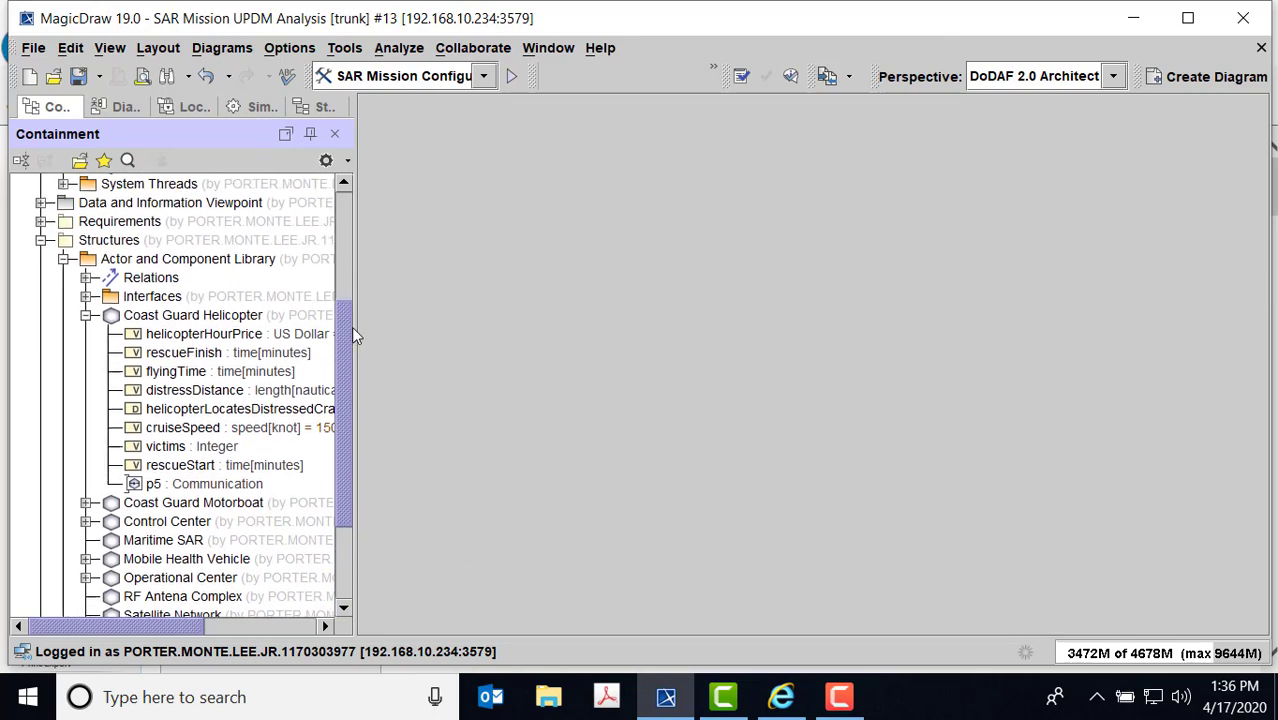
{"action": "left_click", "coordinate": [86, 317]}
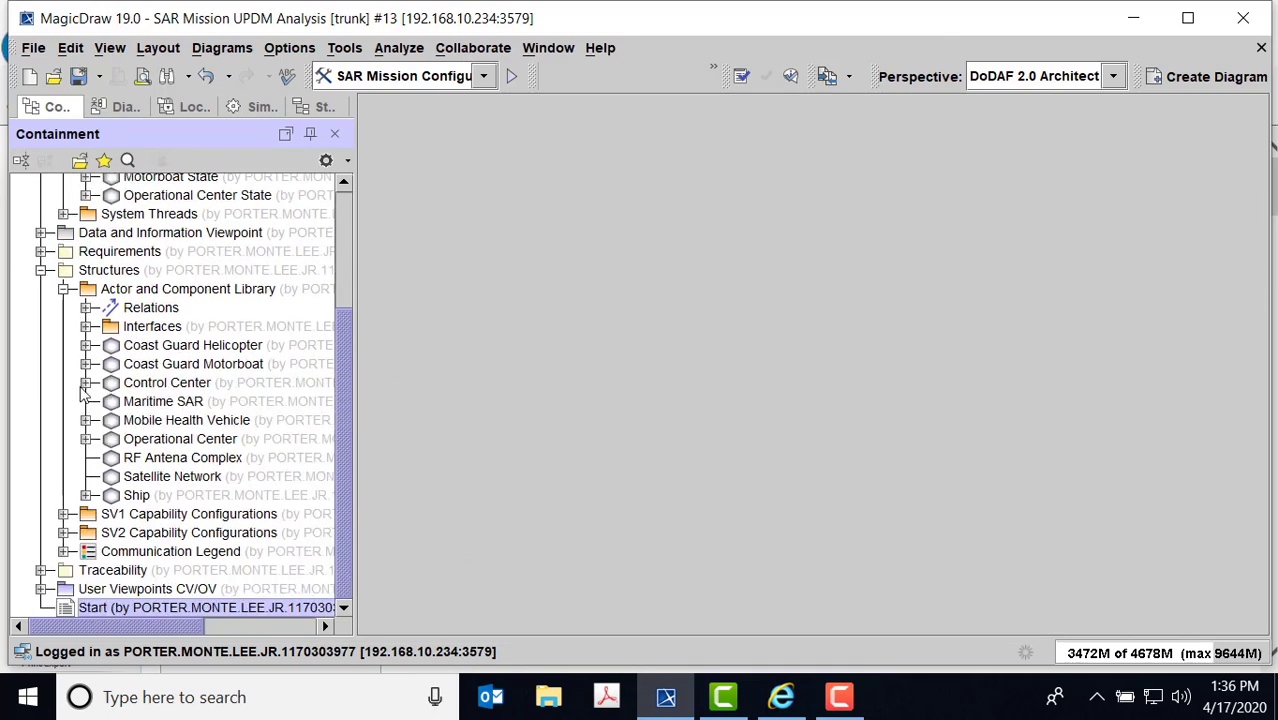
{"action": "left_click", "coordinate": [86, 345]}
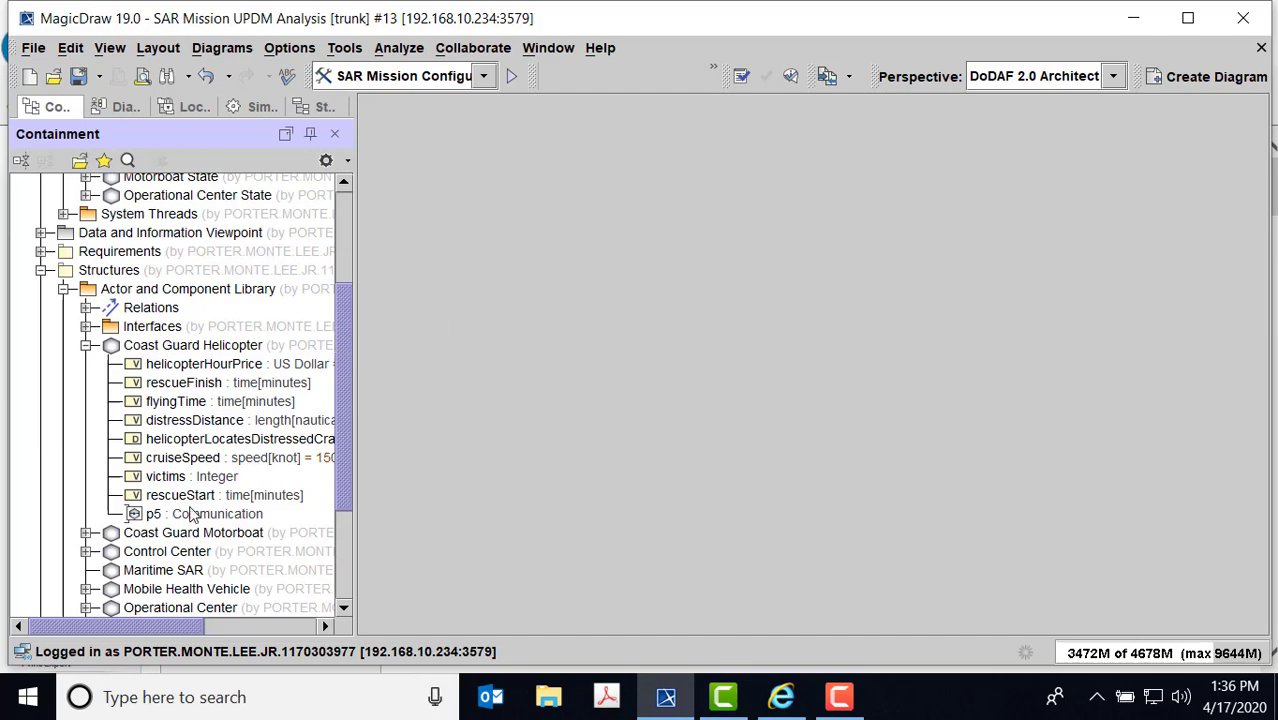
{"action": "left_click", "coordinate": [87, 345]}
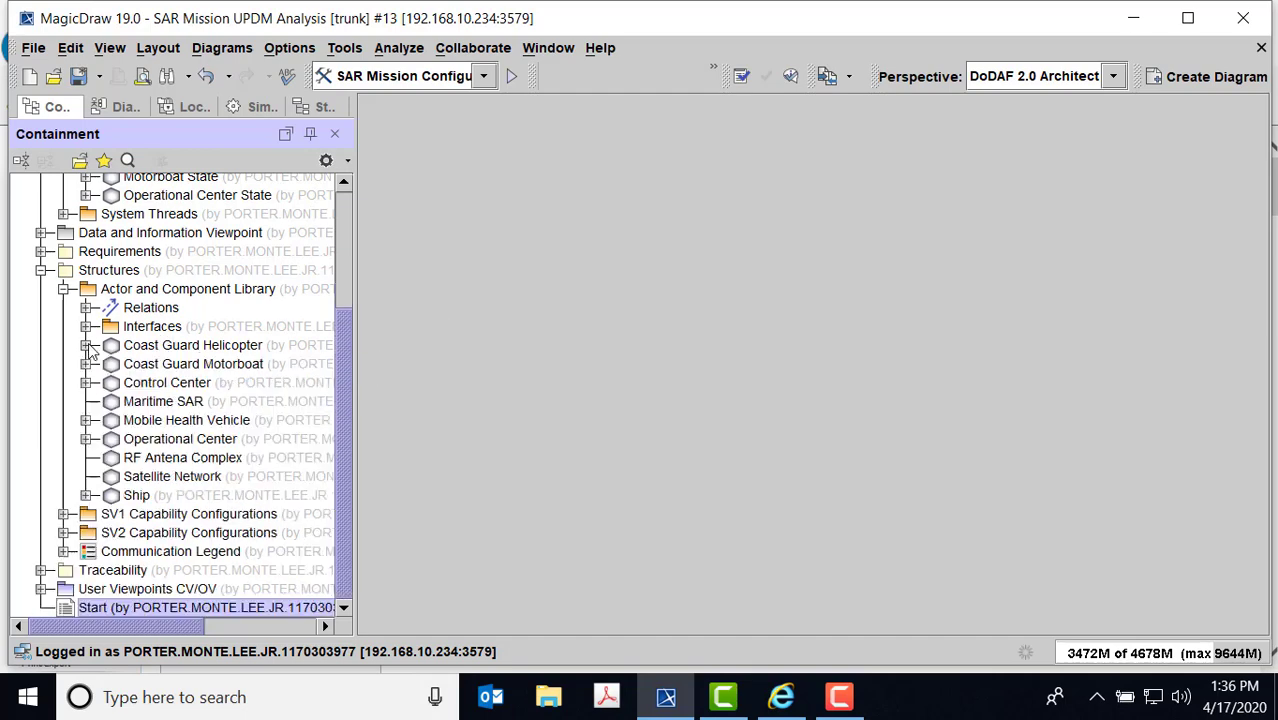
{"action": "left_click", "coordinate": [86, 364]}
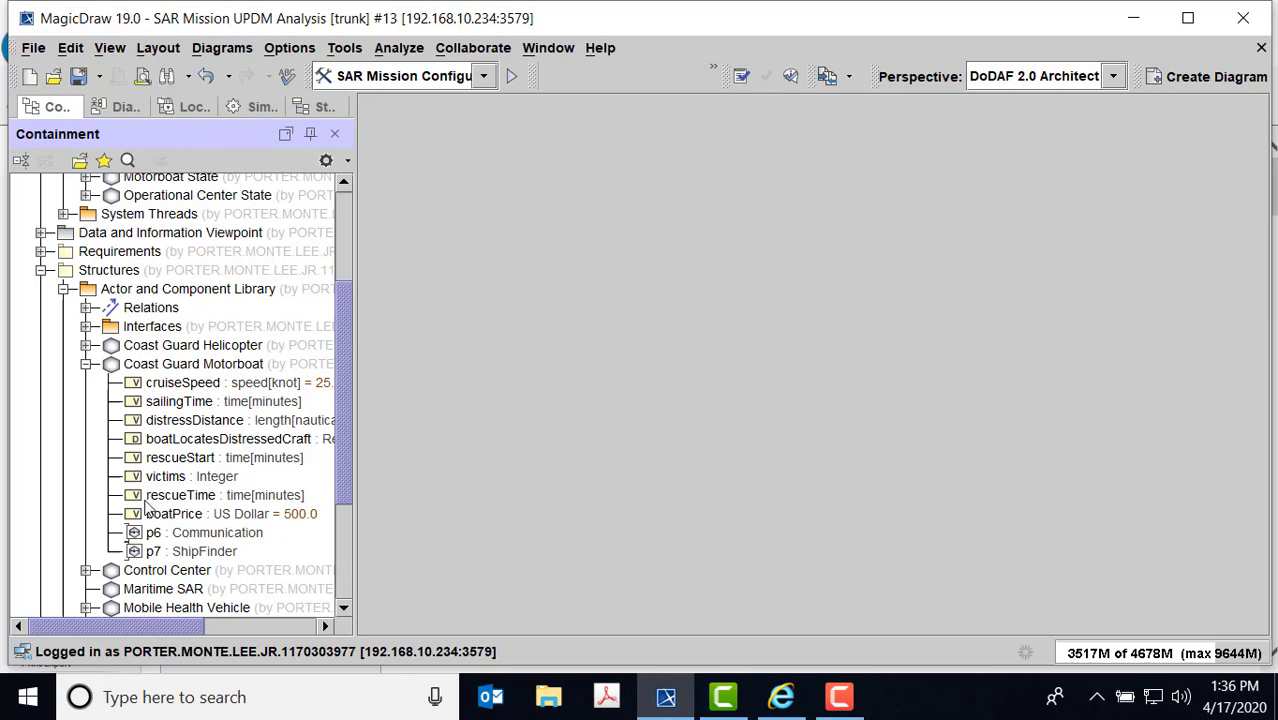
{"action": "left_click", "coordinate": [86, 364]}
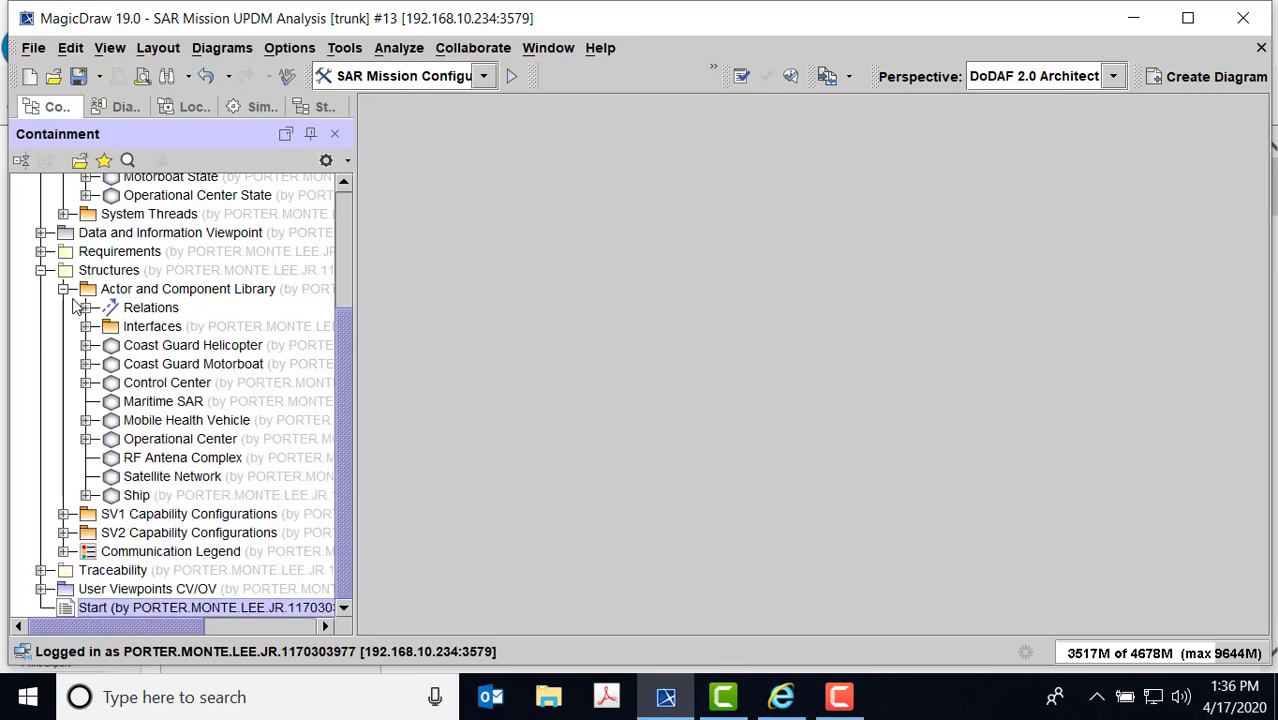
- Collapse the Actor and Component Library and Behaviors packages, and open the SV-1 Maritime SAR diagram under SV1 Capability Configurations
{"action": "left_click", "coordinate": [63, 289]}
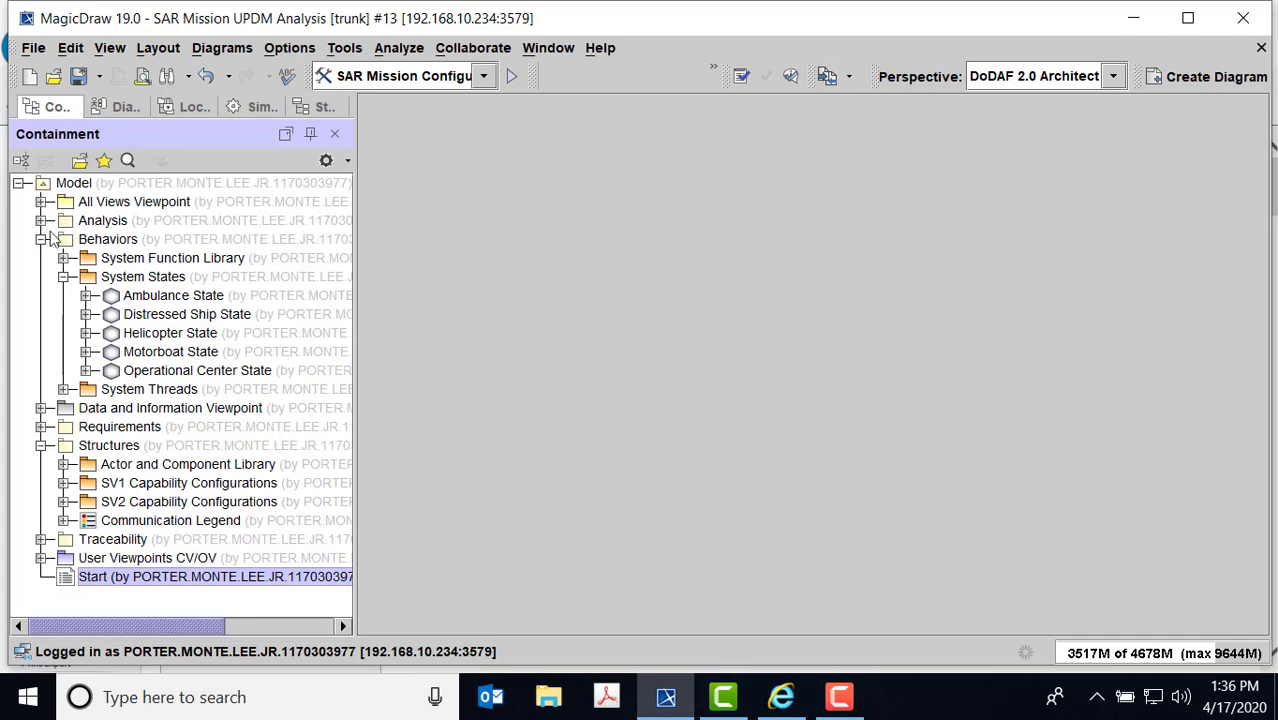
{"action": "left_click", "coordinate": [41, 240]}
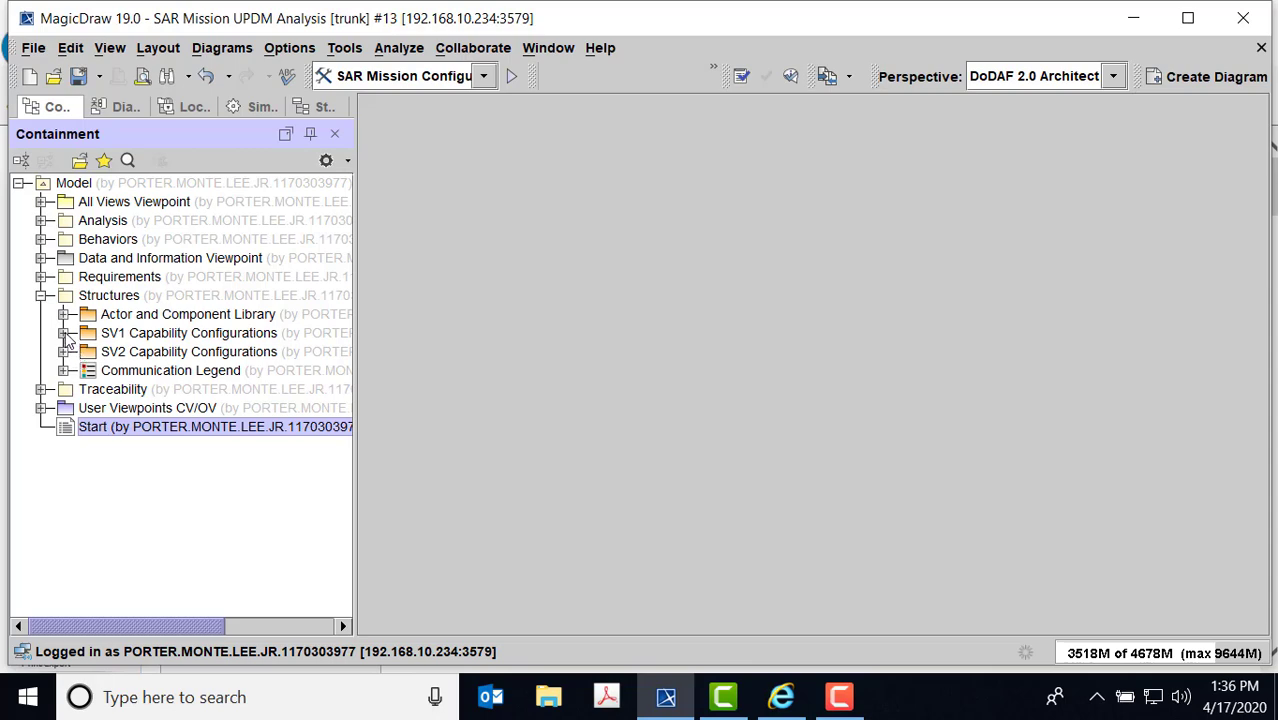
{"action": "left_click", "coordinate": [63, 333]}
{"action": "left_click", "coordinate": [64, 334]}
{"action": "left_click", "coordinate": [64, 334]}
{"action": "double_click", "coordinate": [150, 352]}
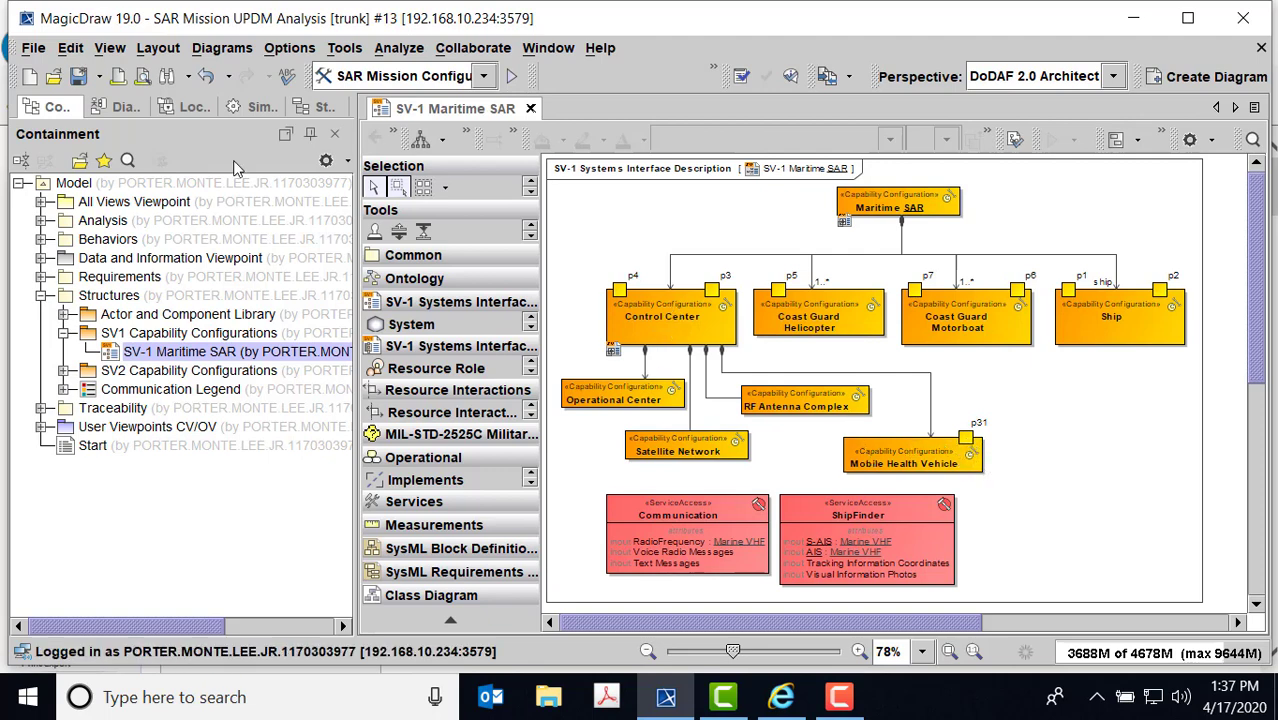
- Review the specification of the Coast Guard Helicopter block in SV2 Capability Configurations, including its Base Classifier, and close it
{"action": "left_click", "coordinate": [63, 370]}
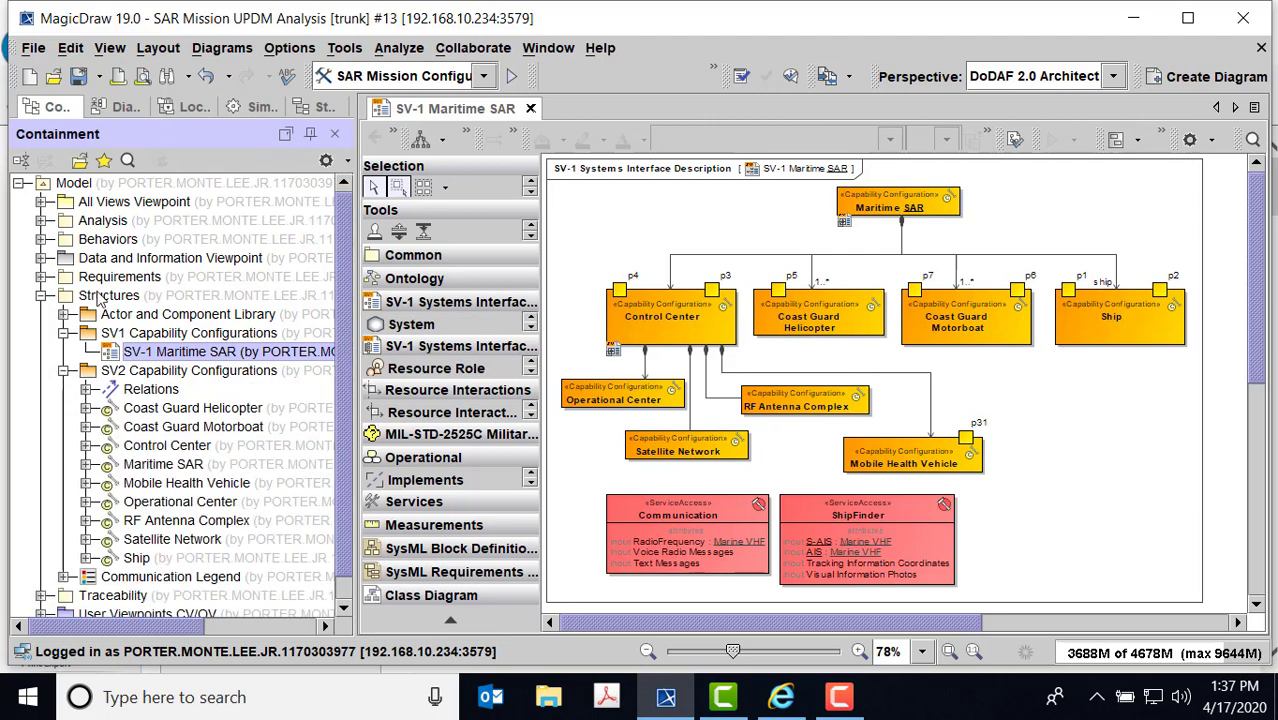
{"action": "left_click", "coordinate": [87, 408]}
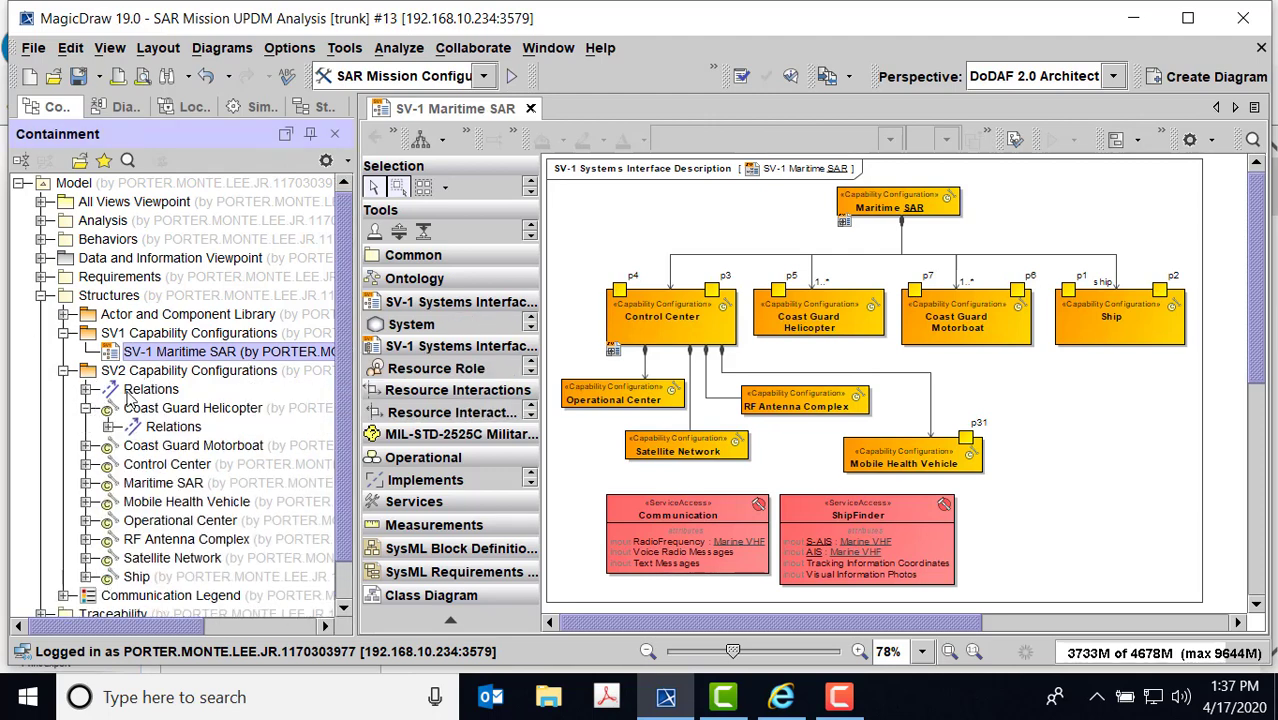
{"action": "left_click", "coordinate": [170, 410]}
{"action": "right_click", "coordinate": [172, 412]}
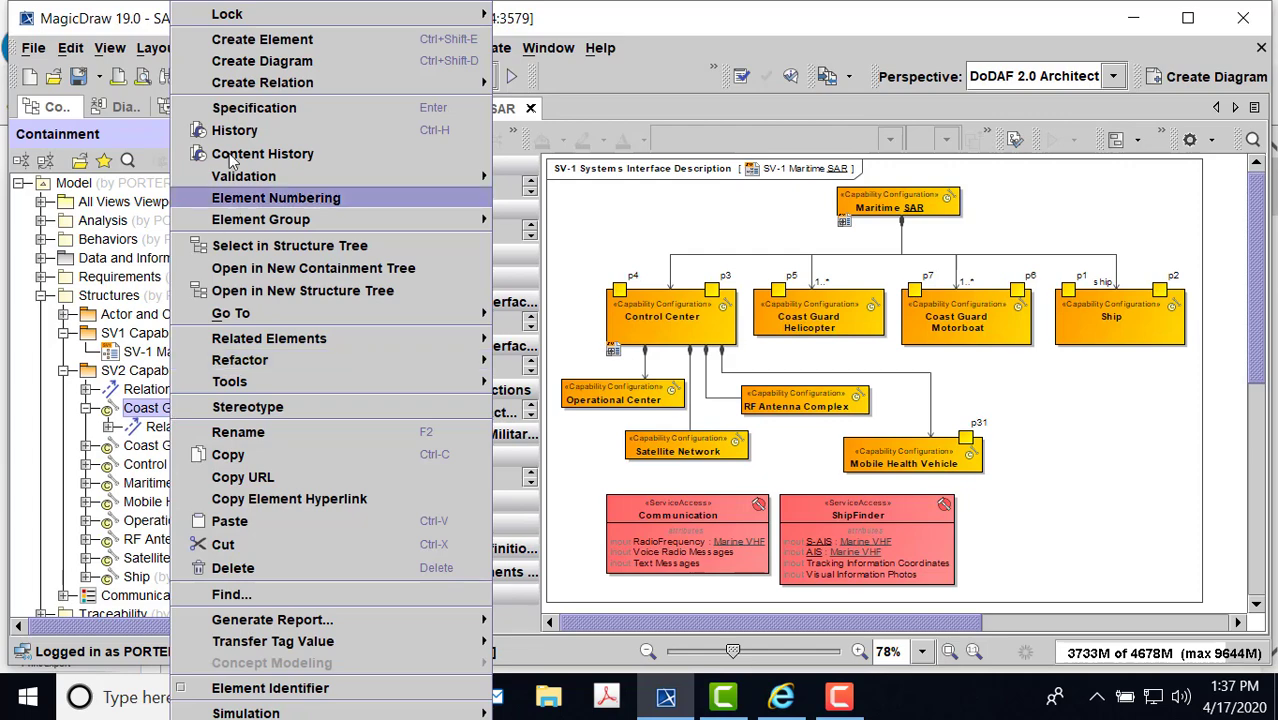
{"action": "left_click", "coordinate": [251, 107]}
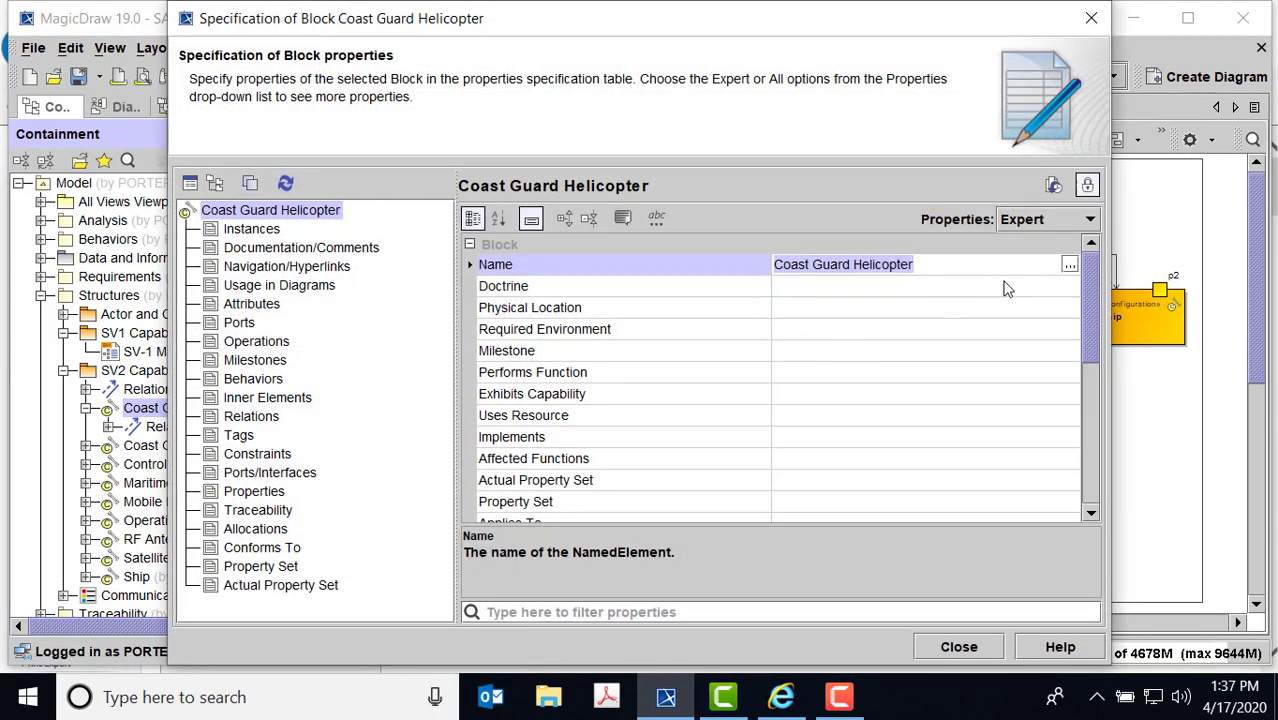
{"action": "left_click_drag", "start_coordinate": [1088, 308], "coordinate": [1103, 399]}
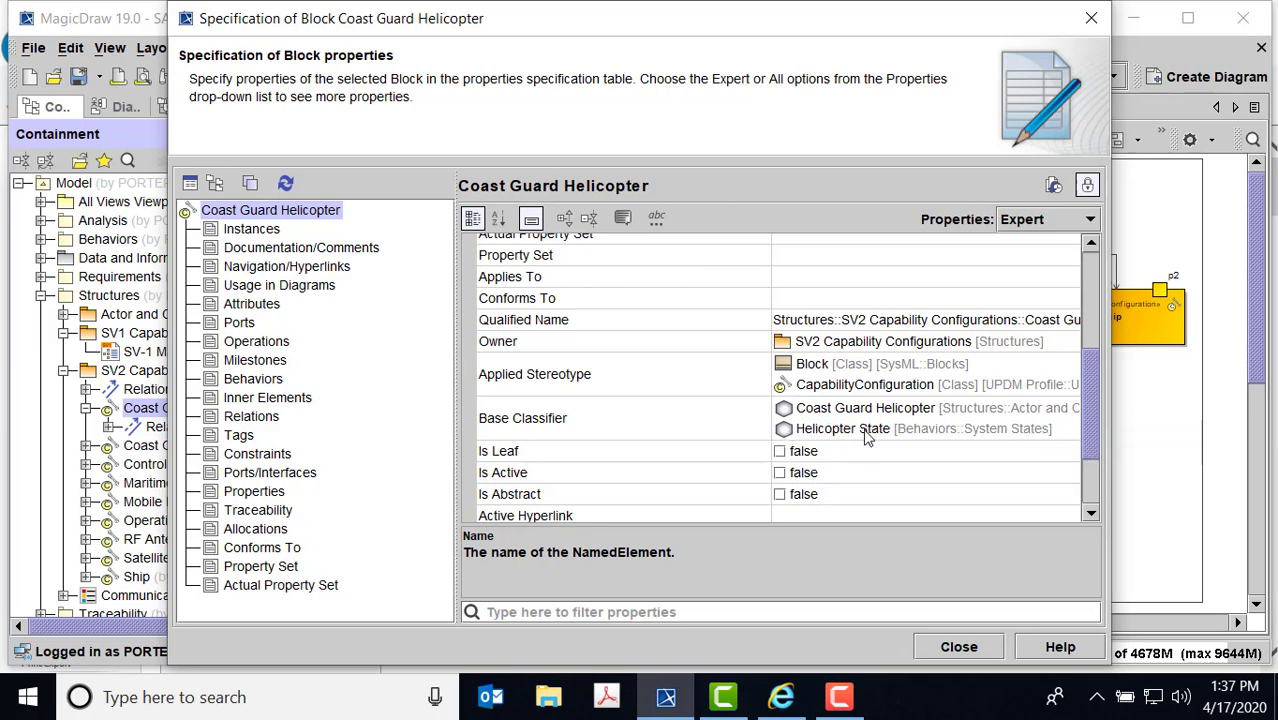
{"action": "left_click", "coordinate": [993, 651]}
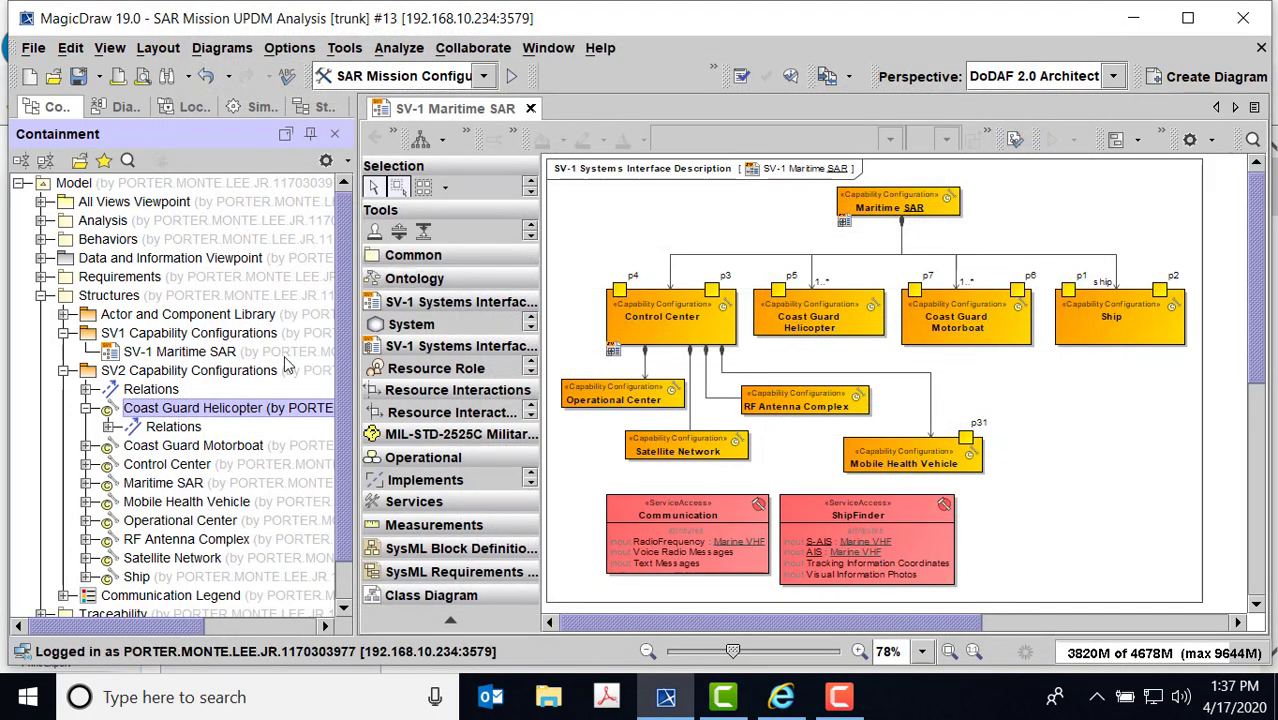
- Collapse the Coast Guard Helicopter, expand the Control Center in SV2 Capability Configurations, and open its Control Center diagram to review its connections
{"action": "scroll", "coordinate": [352, 380], "scroll_direction": "down", "scroll_amount": 1}
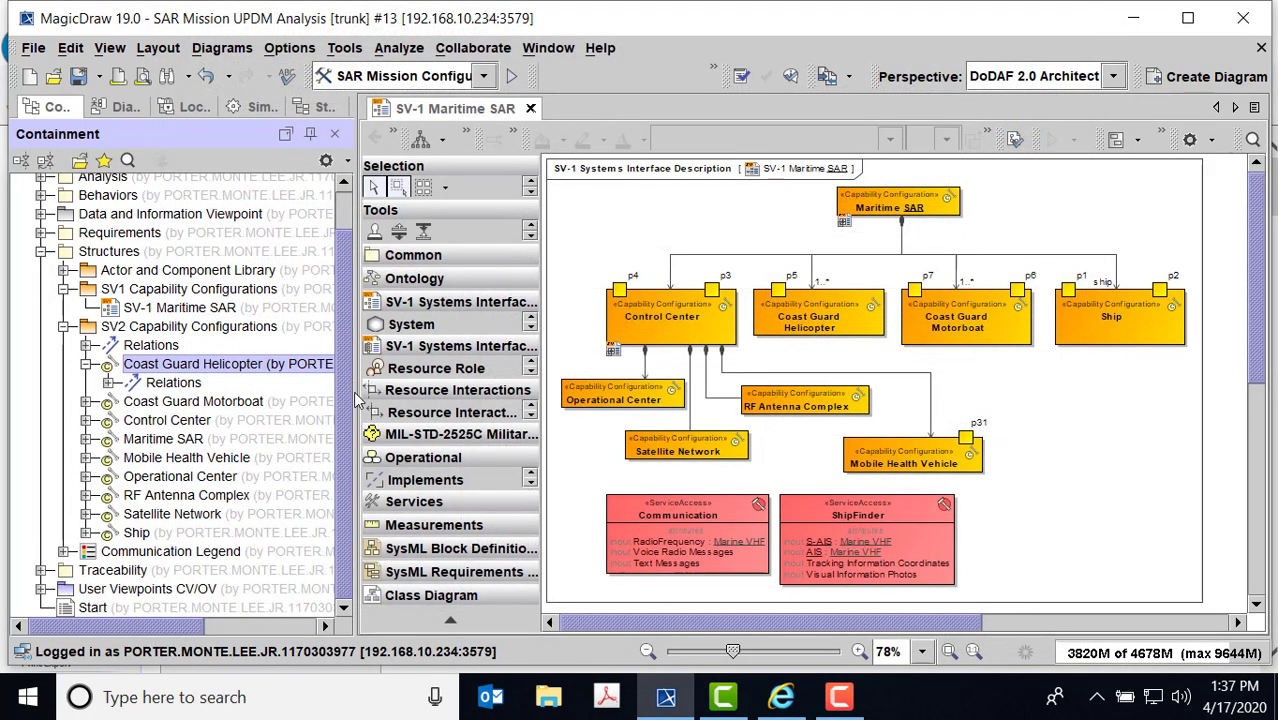
{"action": "scroll", "coordinate": [345, 372], "scroll_direction": "up", "scroll_amount": 1}
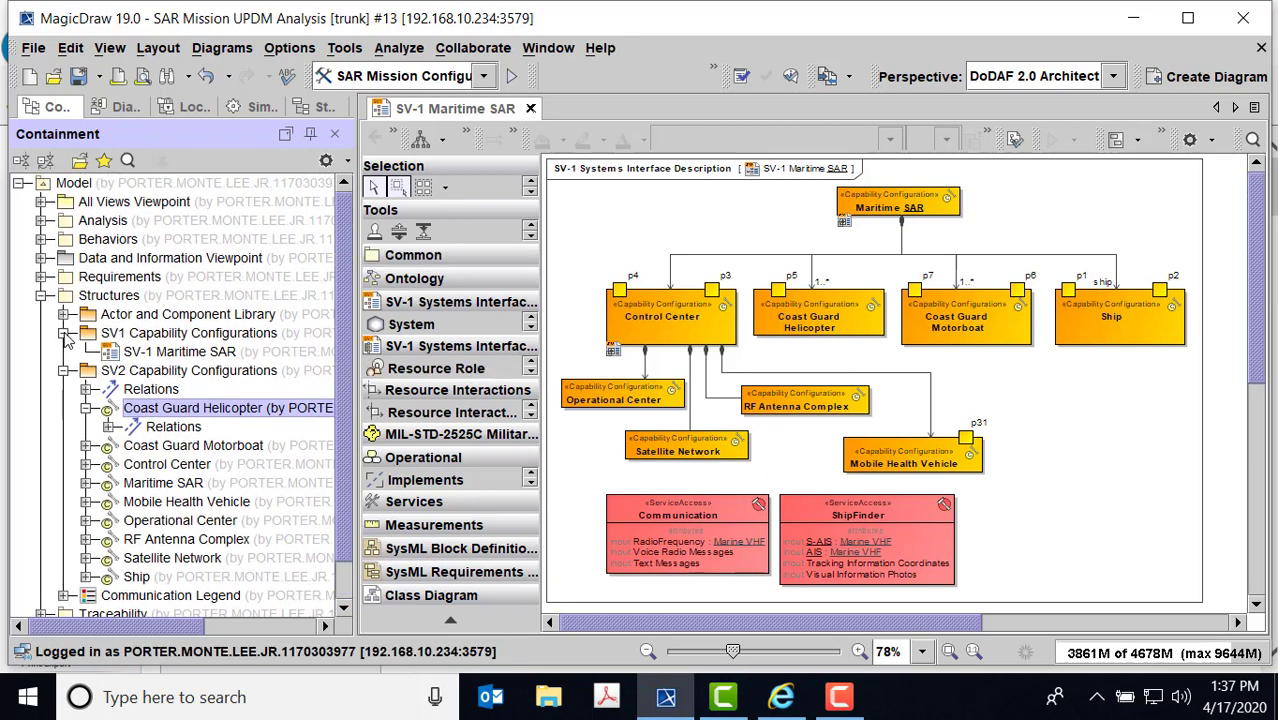
{"action": "left_click", "coordinate": [86, 409]}
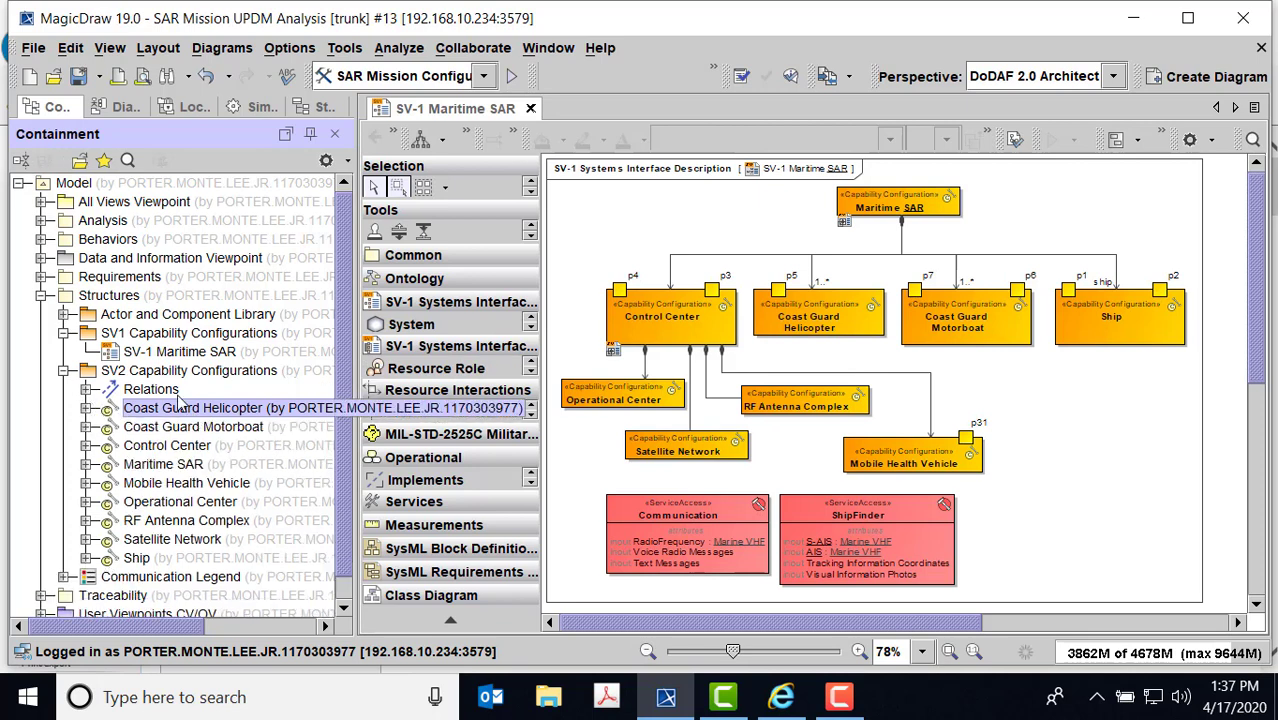
{"action": "left_click", "coordinate": [86, 446]}
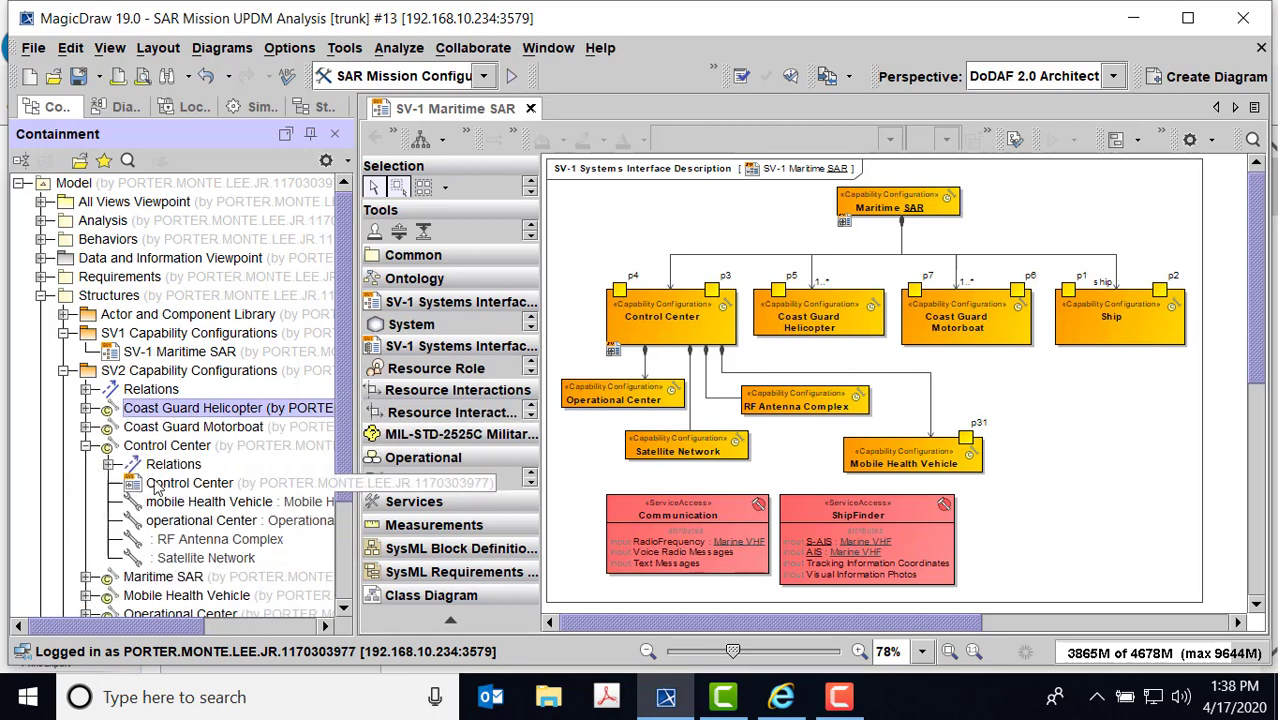
{"action": "double_click", "coordinate": [137, 486]}
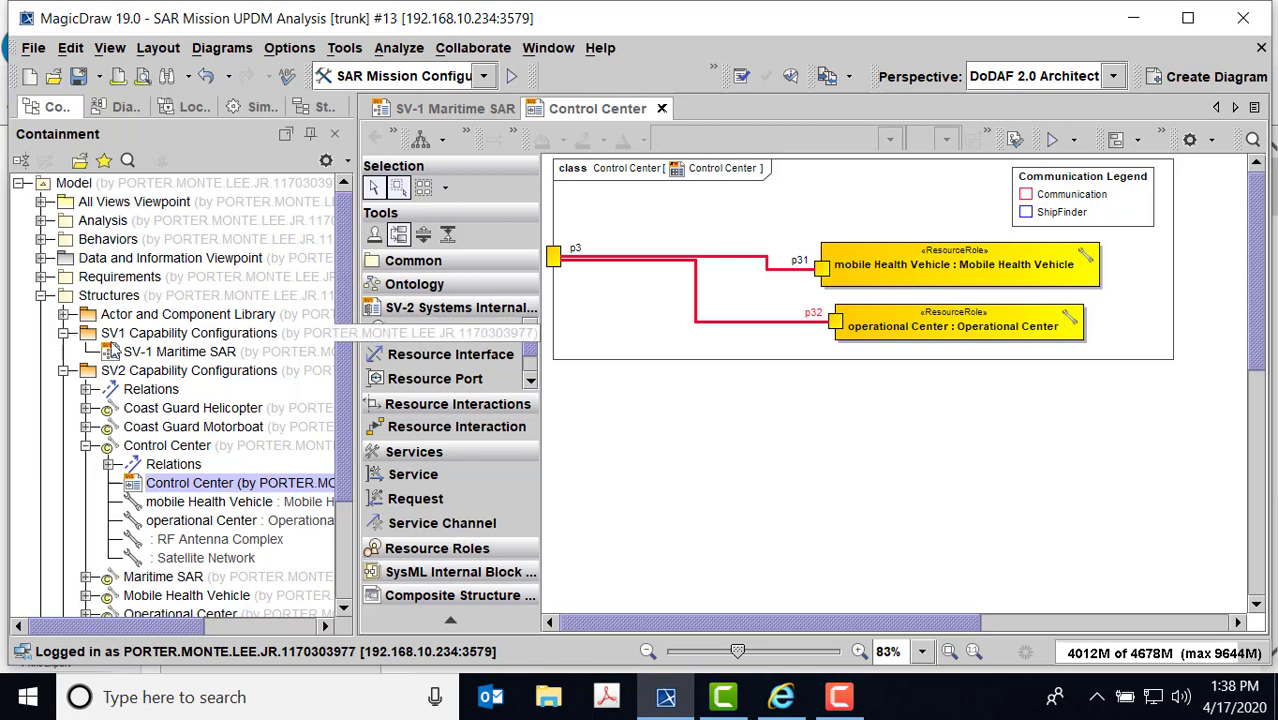
- Trace from the SV-1 Maritime SAR diagram through Maritime SAR Connectivity into the Control Center diagram, and close the Control Center diagram
{"action": "double_click", "coordinate": [118, 352]}
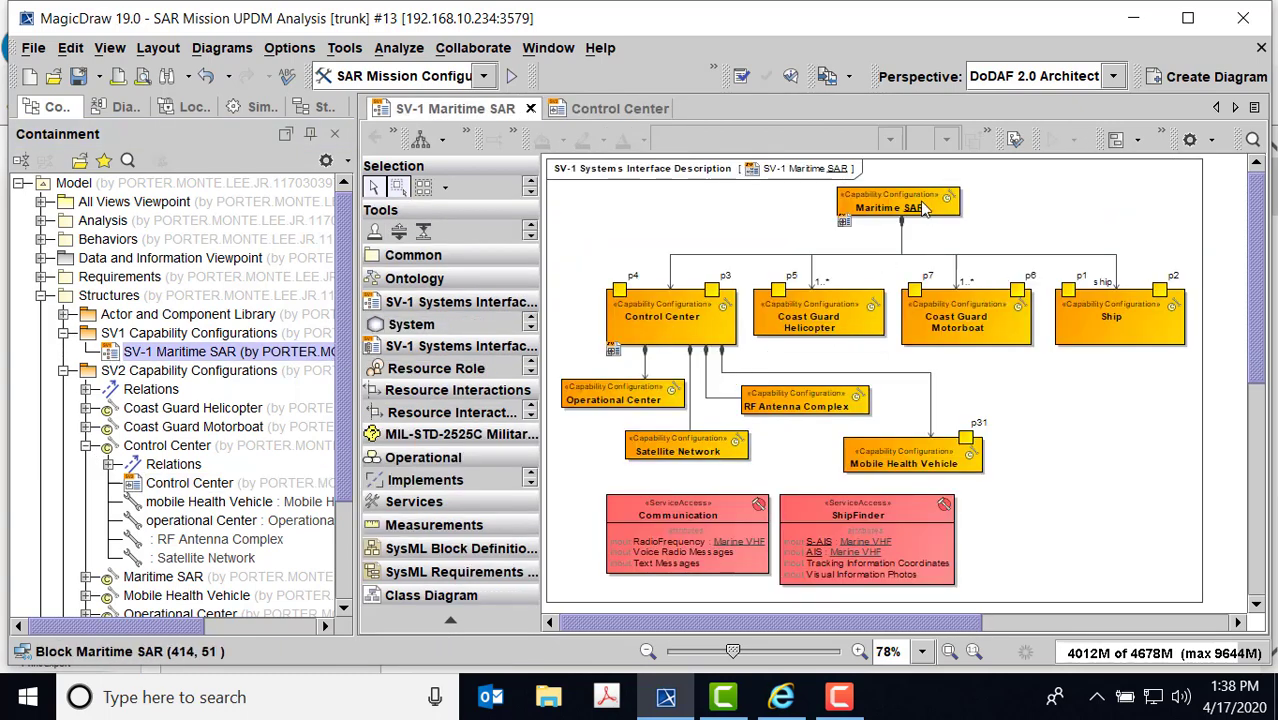
{"action": "double_click", "coordinate": [885, 204]}
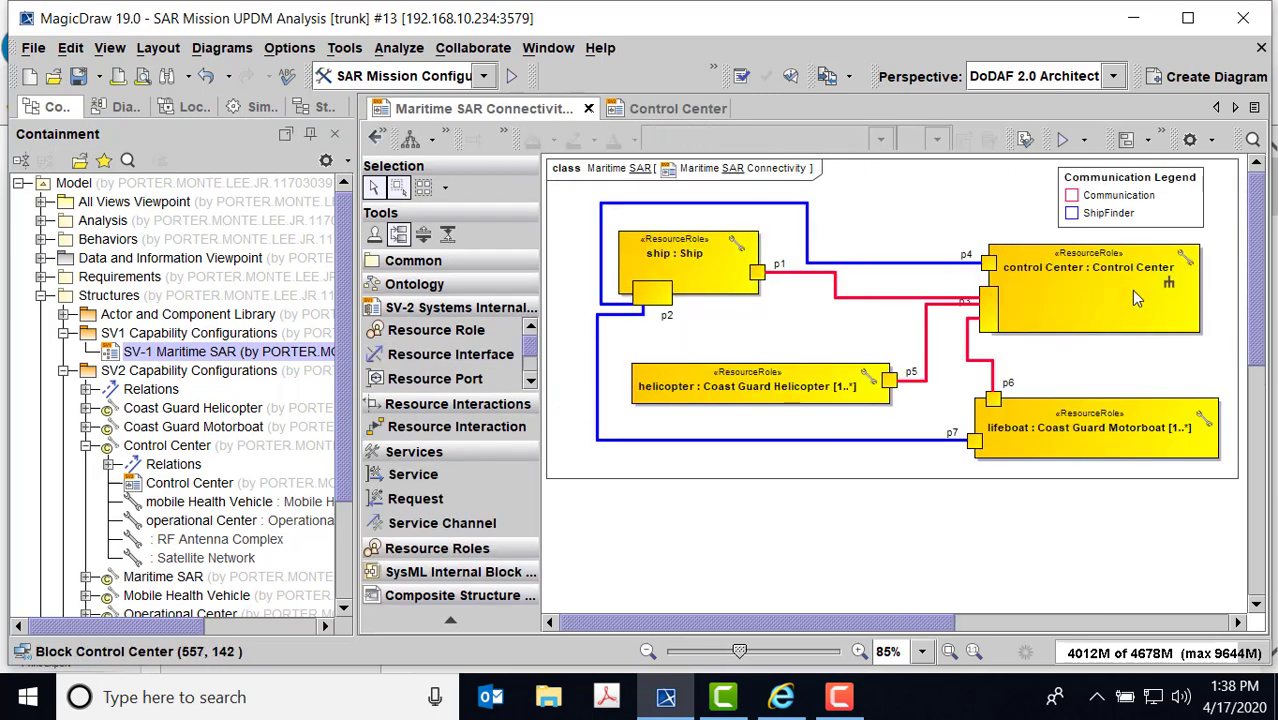
{"action": "double_click", "coordinate": [1097, 311]}
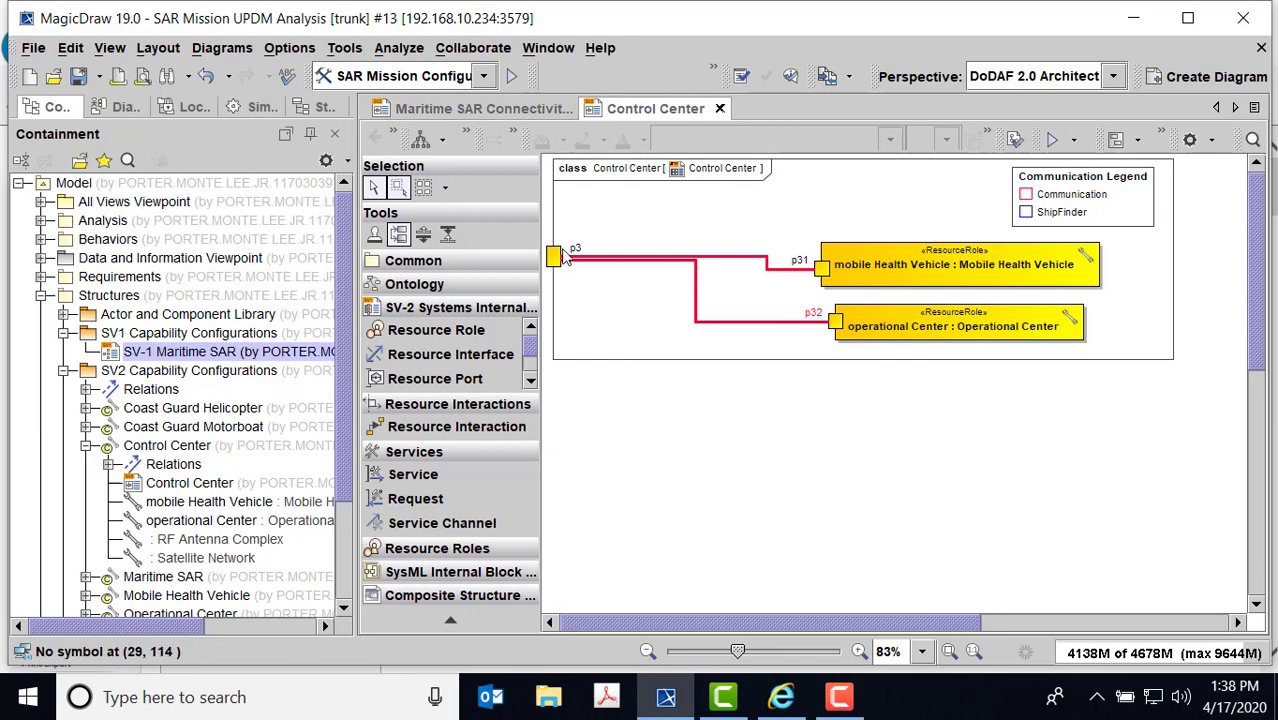
{"action": "left_click", "coordinate": [719, 108]}
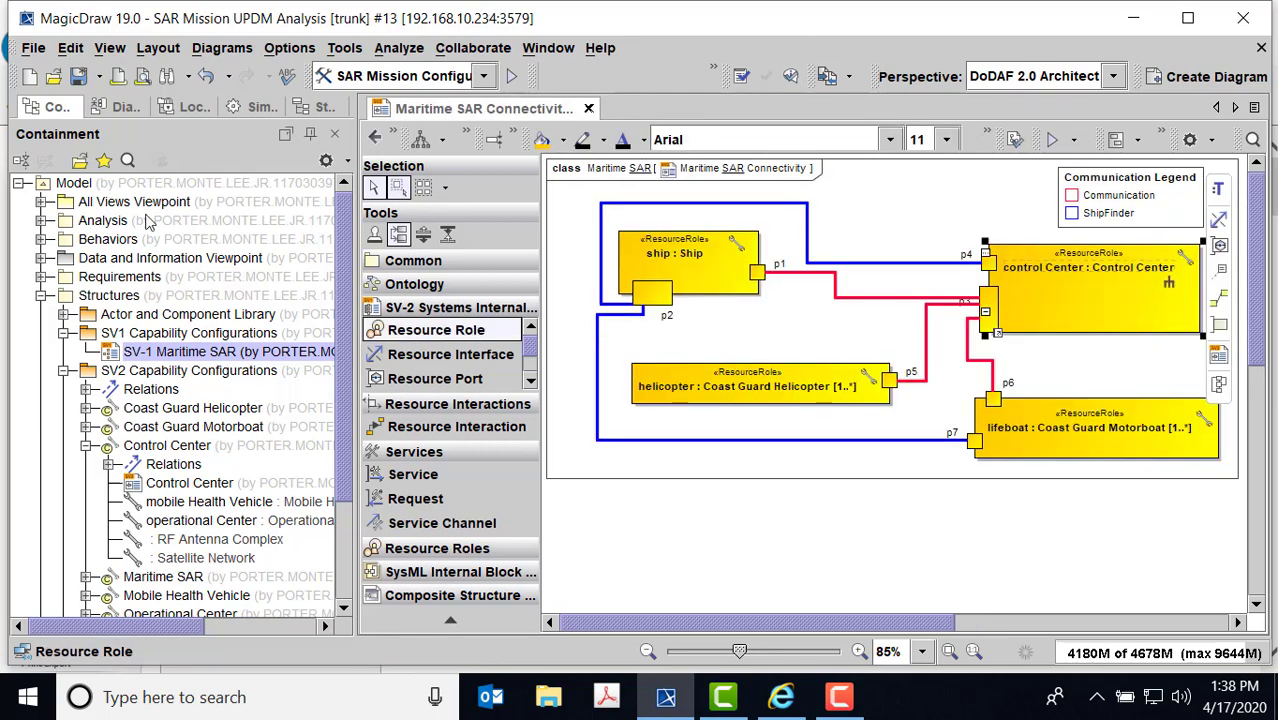
- Collapse SV1 Capability Configurations and the Control Center in the containment tree, and expand the Maritime SAR block under SV2 Capability Configurations
{"action": "left_click", "coordinate": [64, 334]}
{"action": "scroll", "coordinate": [250, 400], "scroll_direction": "down", "scroll_amount": 3}
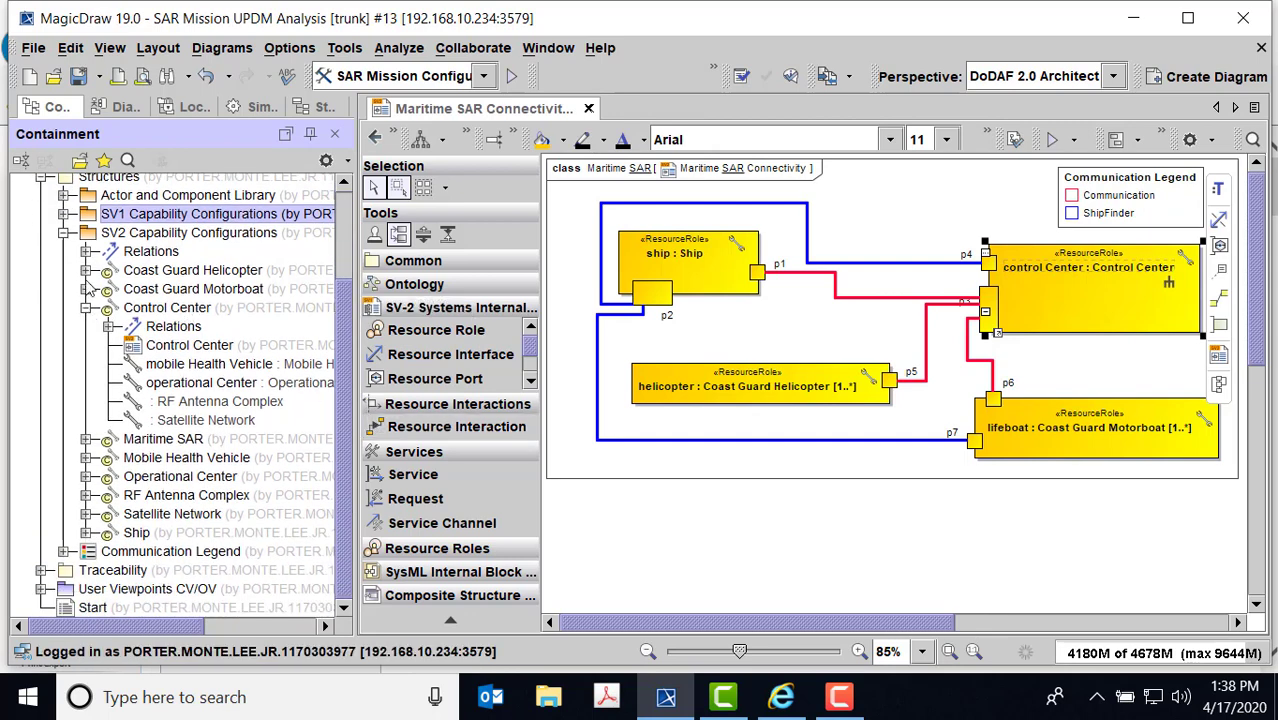
{"action": "left_click", "coordinate": [63, 231]}
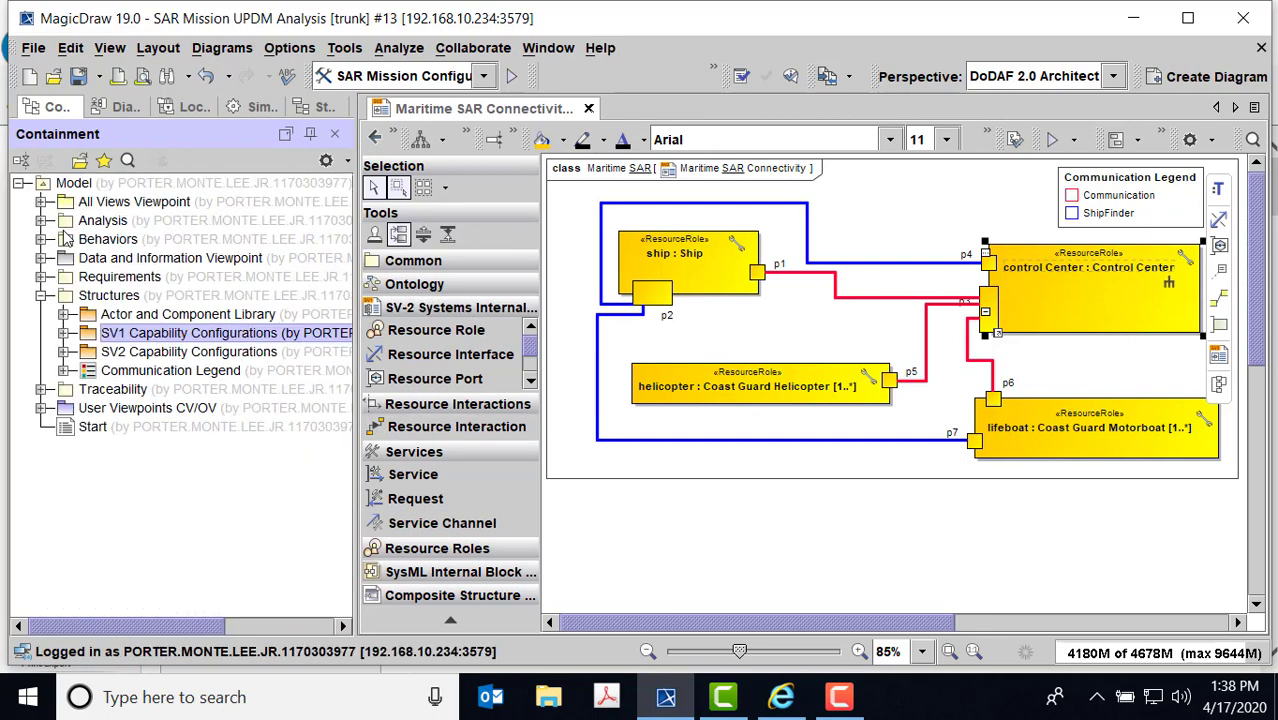
{"action": "left_click", "coordinate": [63, 351]}
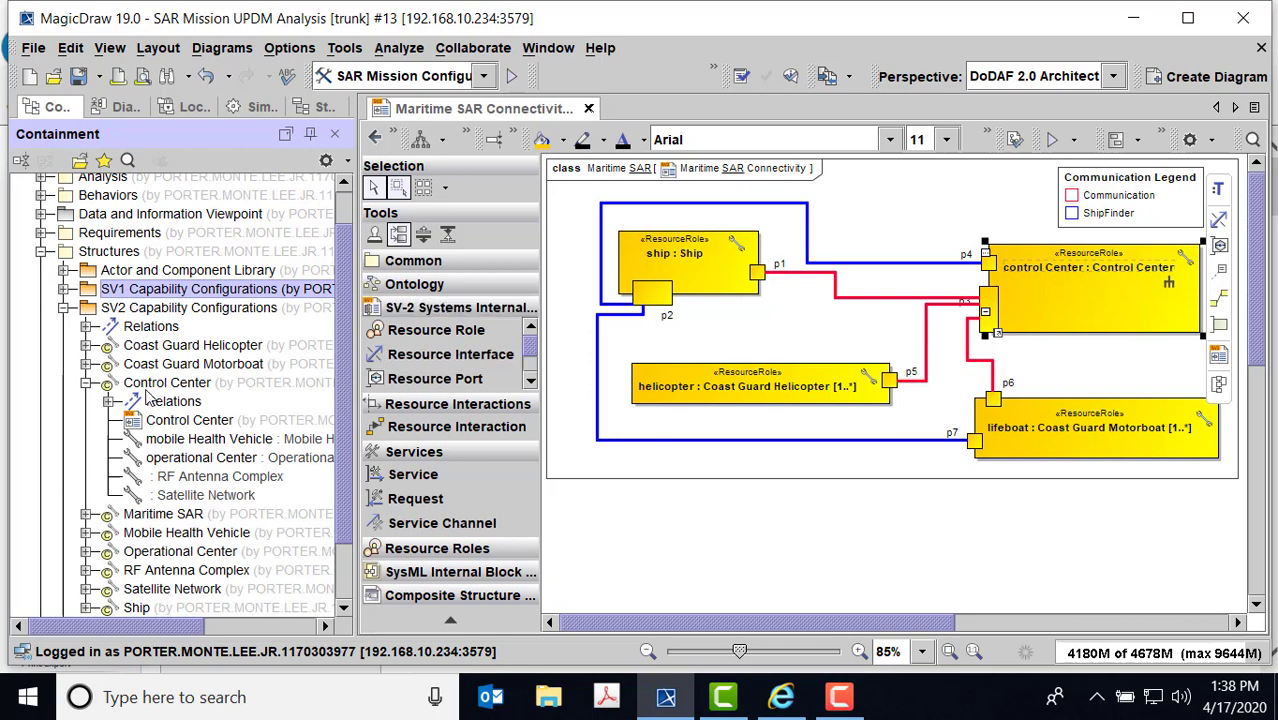
{"action": "scroll", "coordinate": [345, 400], "scroll_direction": "down", "scroll_amount": 2}
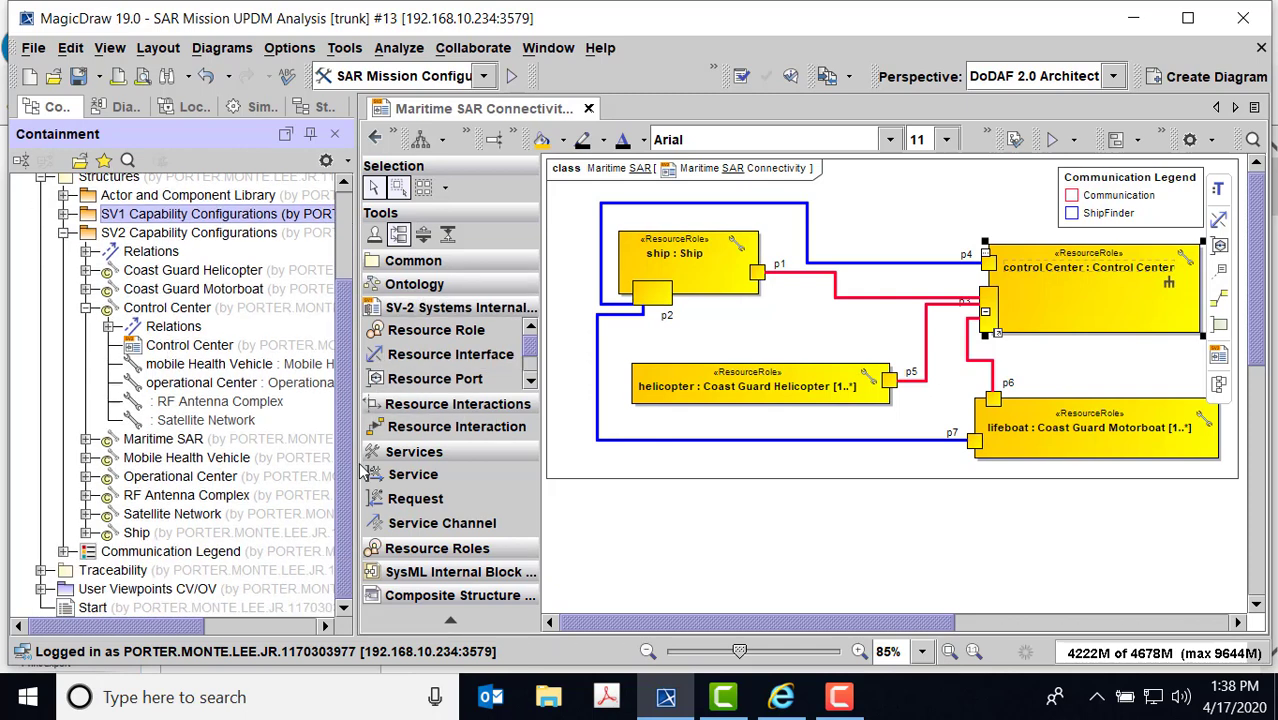
{"action": "left_click", "coordinate": [86, 308]}
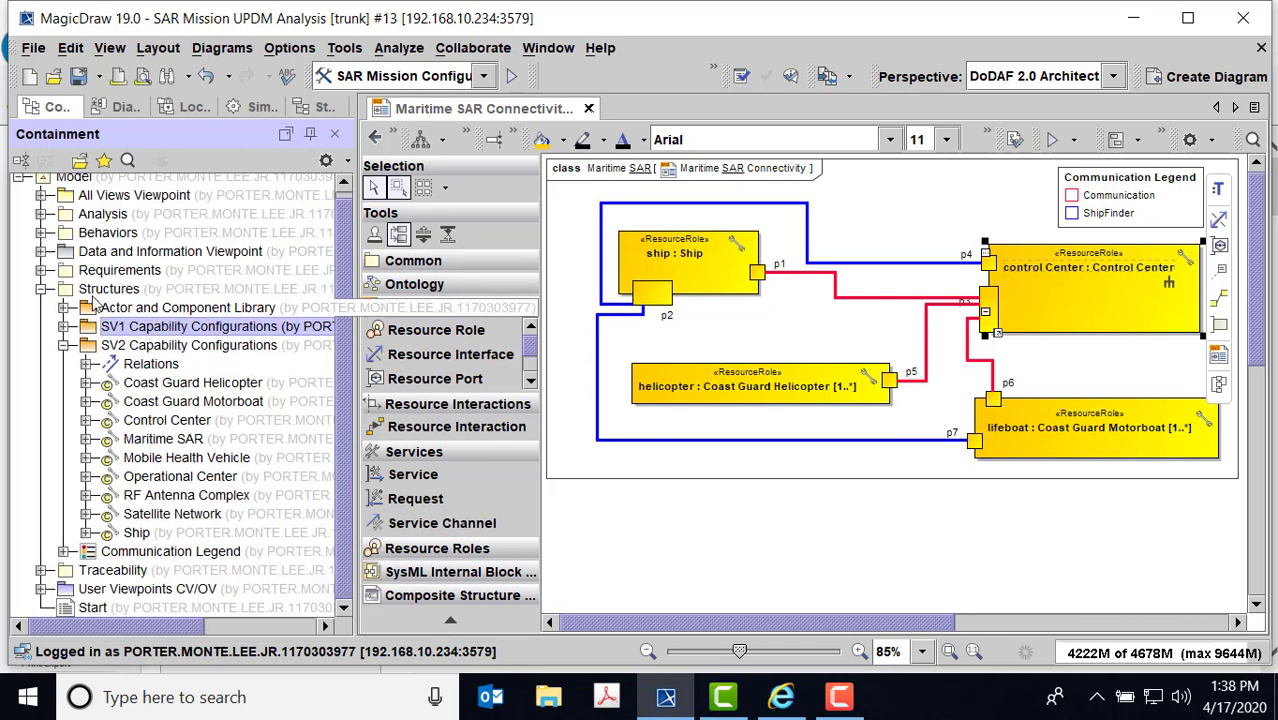
{"action": "left_click", "coordinate": [86, 439]}
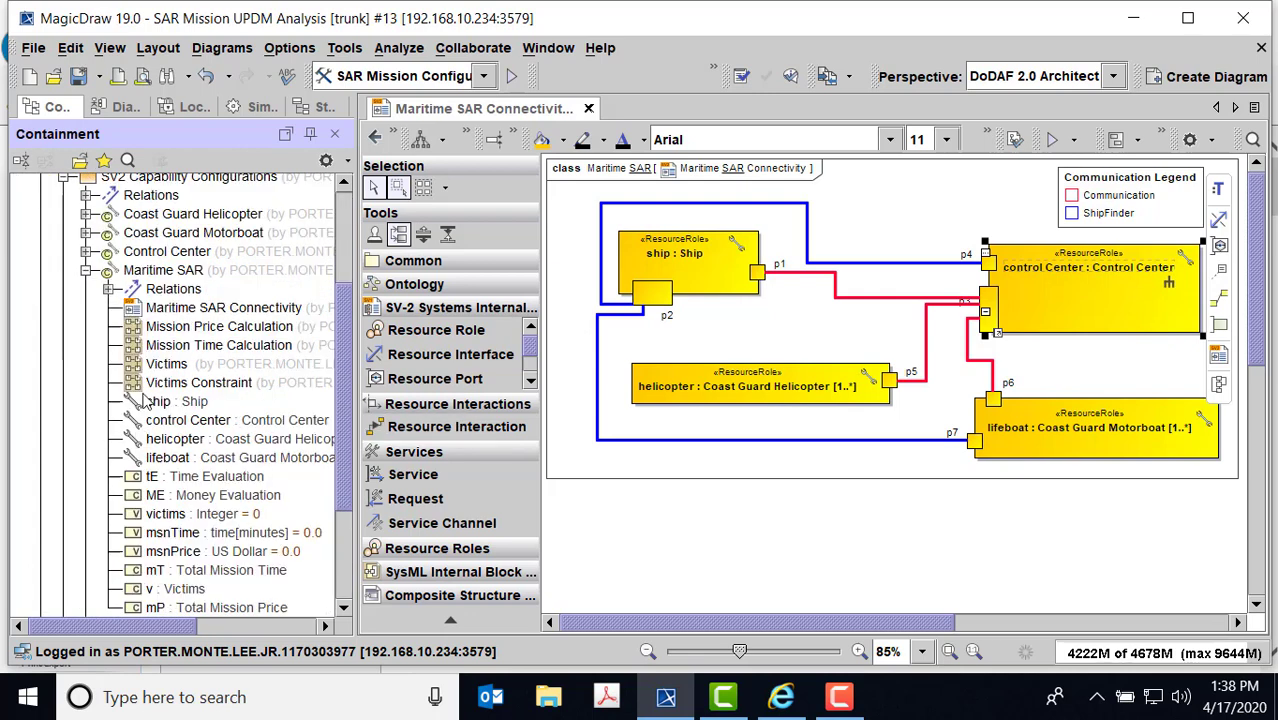
- Open the Mission Price Calculation diagram under Maritime SAR and examine how the component properties feed the Total Mission Price constraint
{"action": "left_click", "coordinate": [174, 289]}
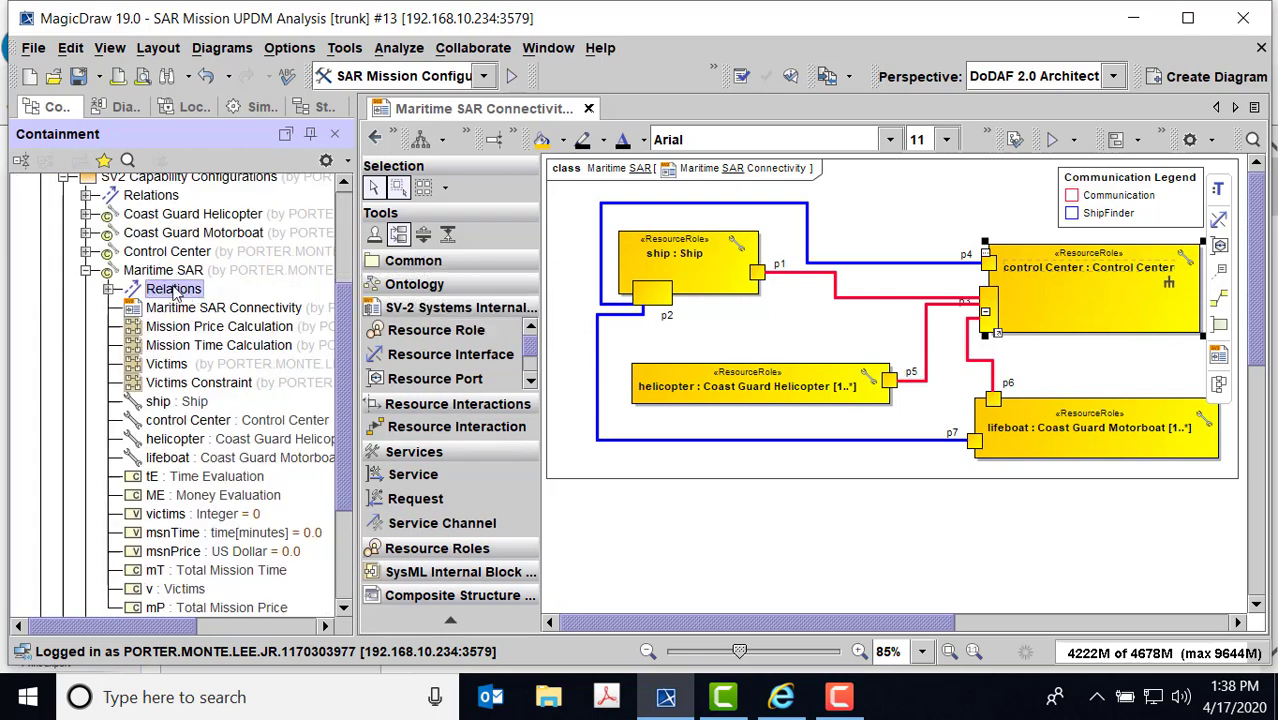
{"action": "left_click", "coordinate": [134, 330]}
{"action": "double_click", "coordinate": [134, 330]}
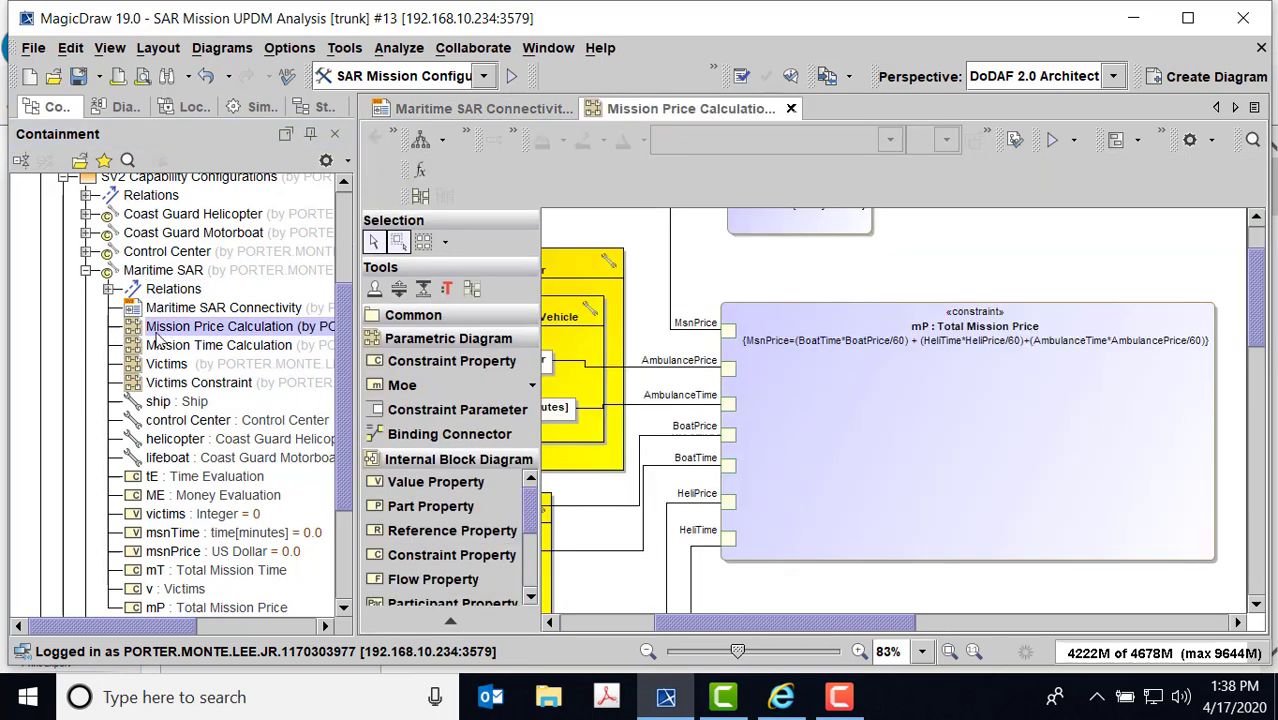
{"action": "left_click_drag", "start_coordinate": [763, 628], "coordinate": [643, 628]}
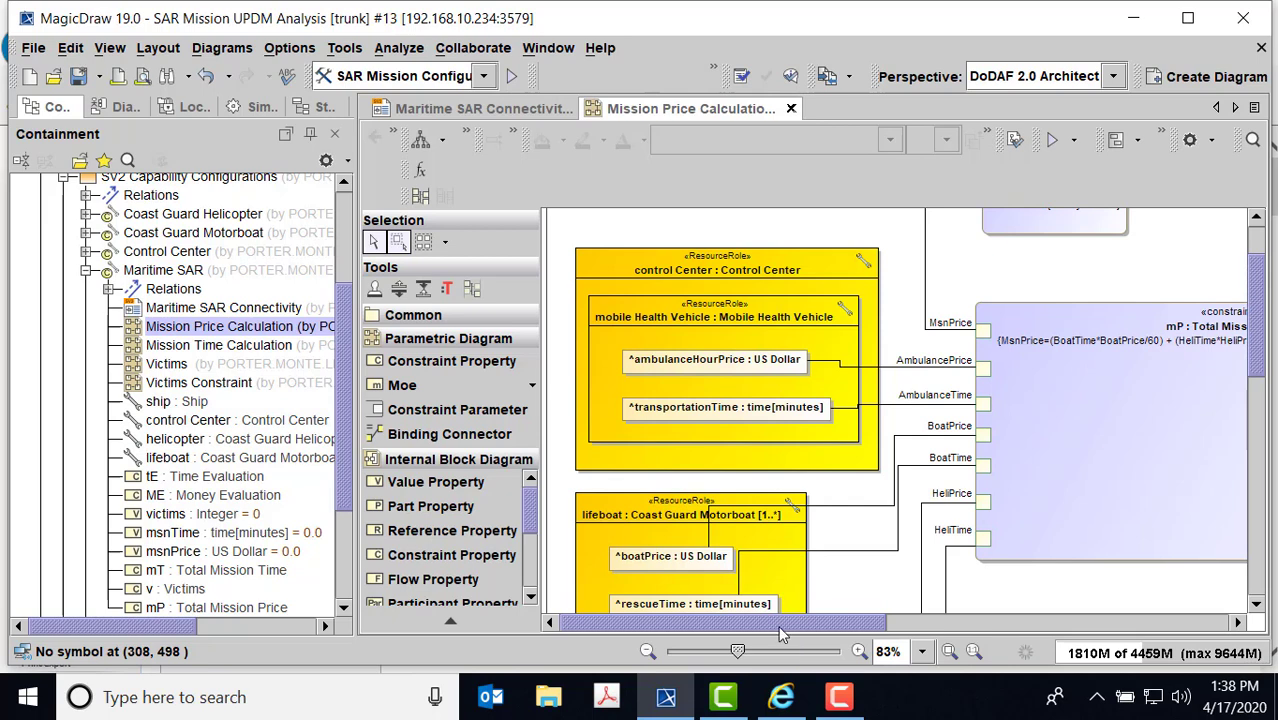
- Expand the Requirements package in the containment tree to view its Constraints and Requirements subpackages
{"action": "left_click_drag", "start_coordinate": [346, 369], "coordinate": [350, 250]}
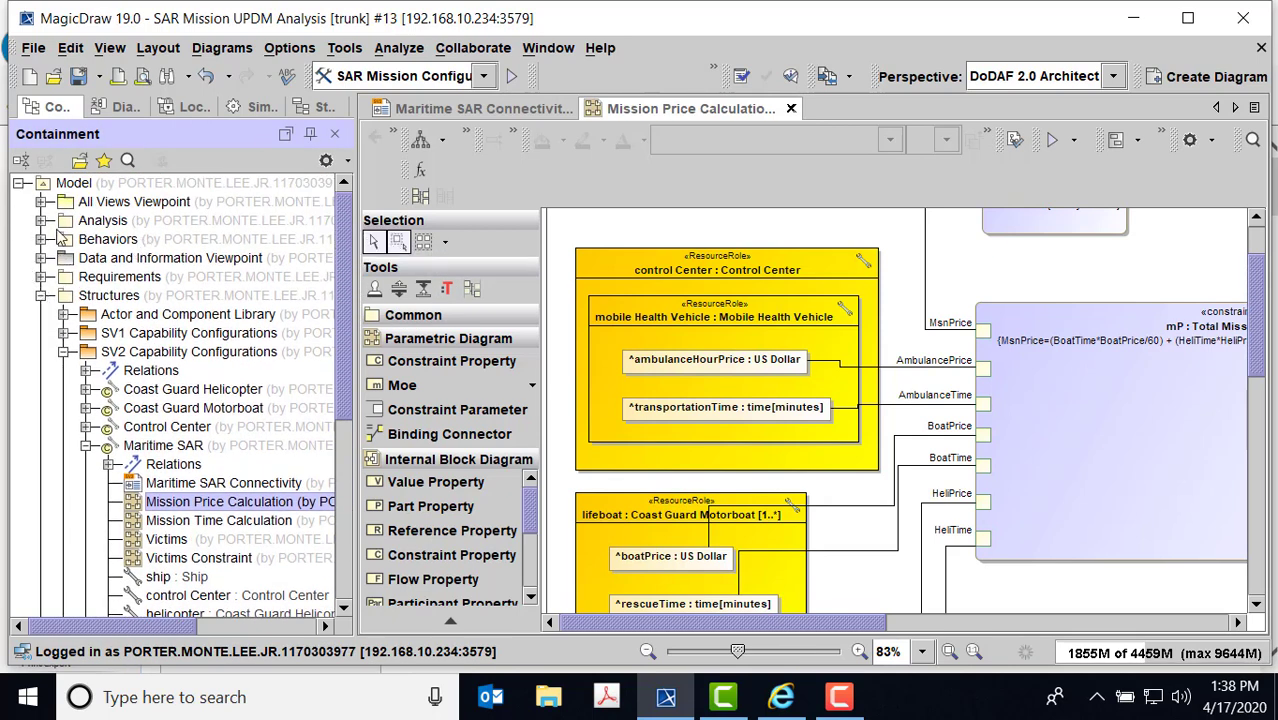
{"action": "left_click", "coordinate": [41, 277]}
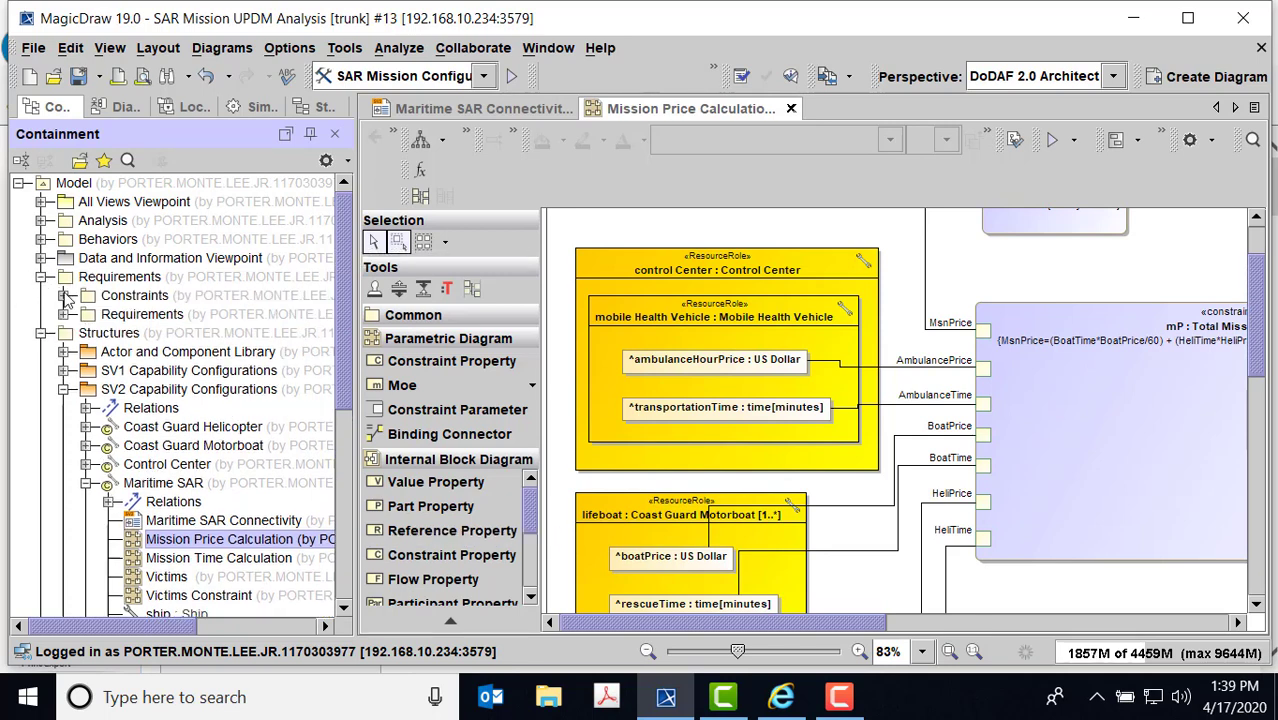
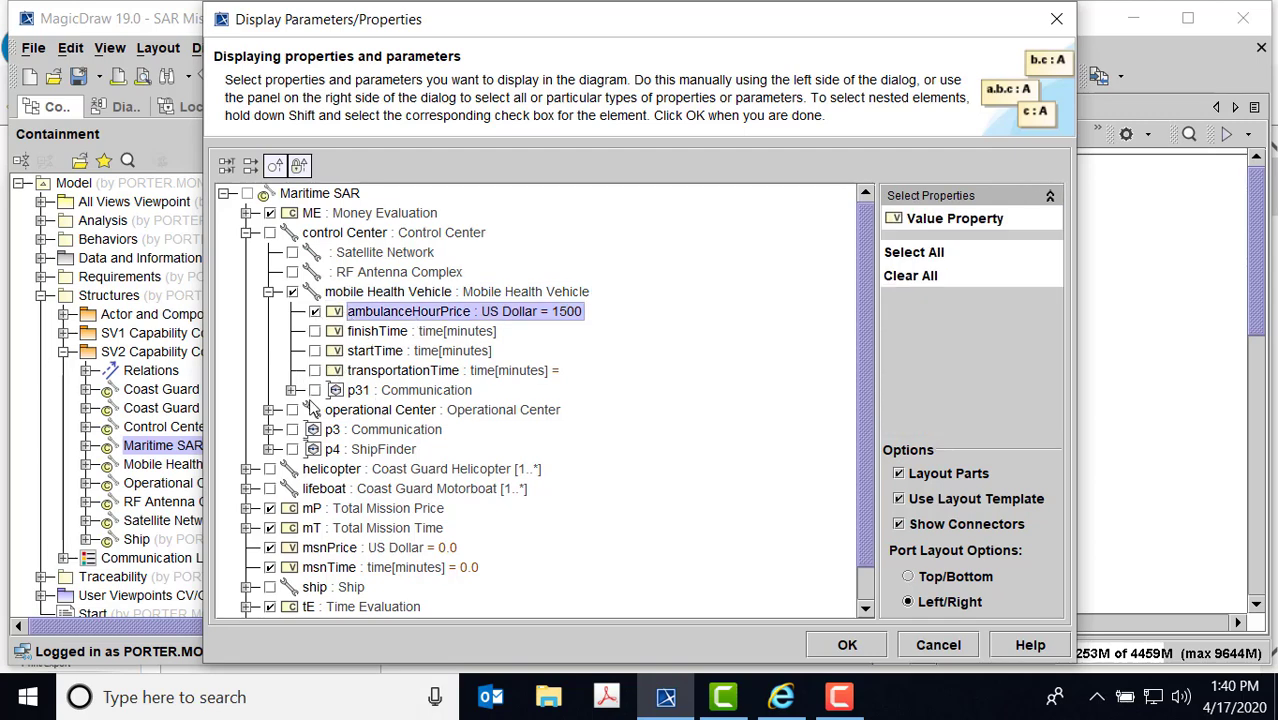
- Include the mobile Health Vehicle's transportationTime and the helicopter's flyingTime, rescueFinish and helicopterHourPrice among the properties to display
{"action": "left_click", "coordinate": [314, 332]}
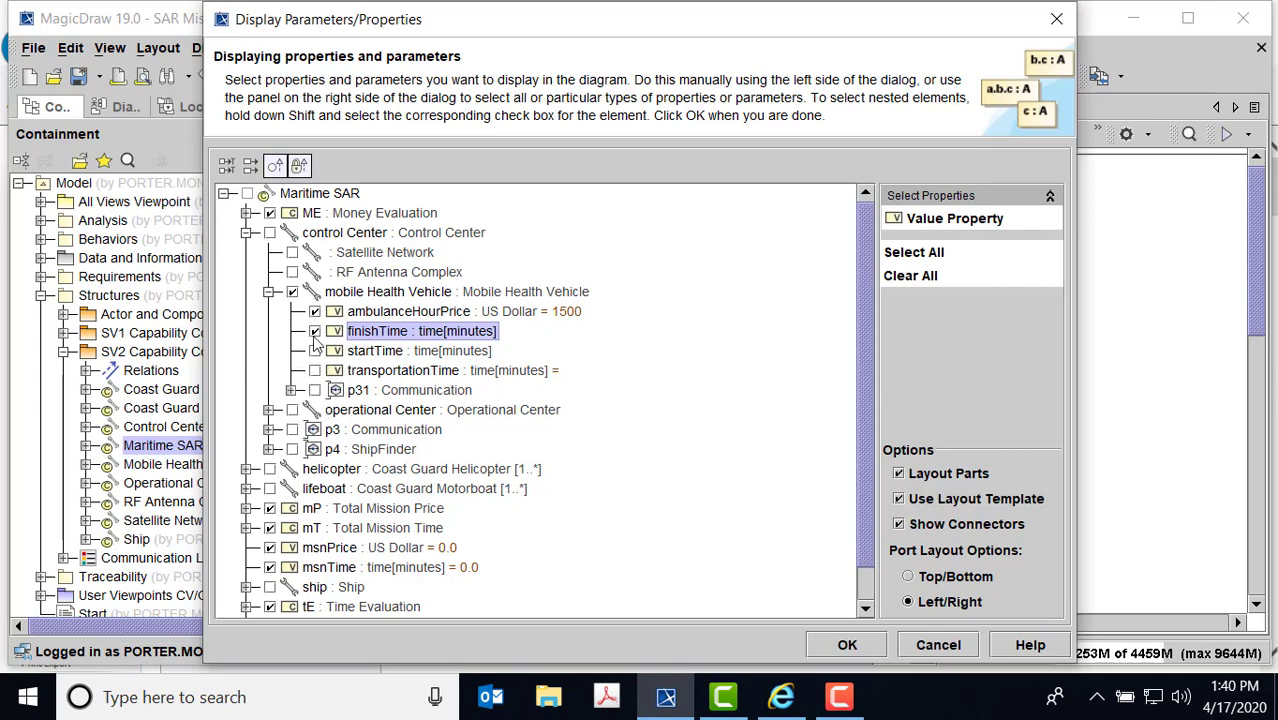
{"action": "left_click", "coordinate": [315, 371]}
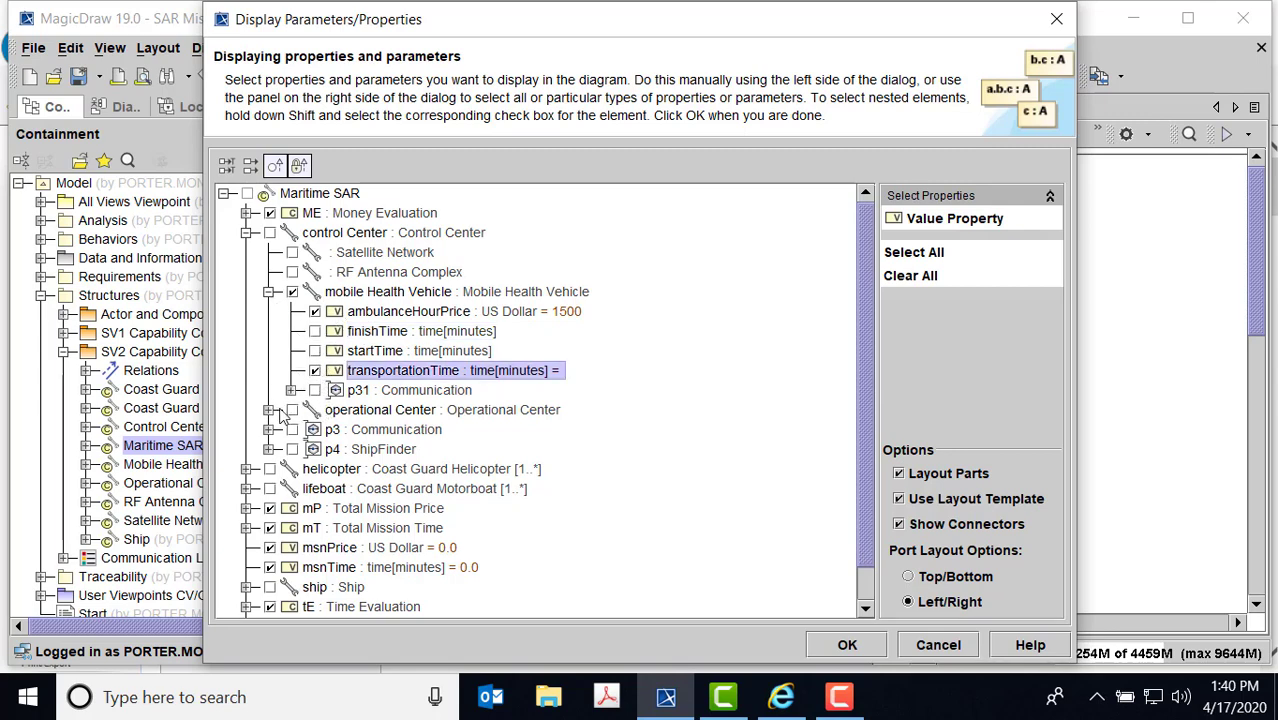
{"action": "scroll", "coordinate": [297, 393], "scroll_direction": "down", "scroll_amount": 1}
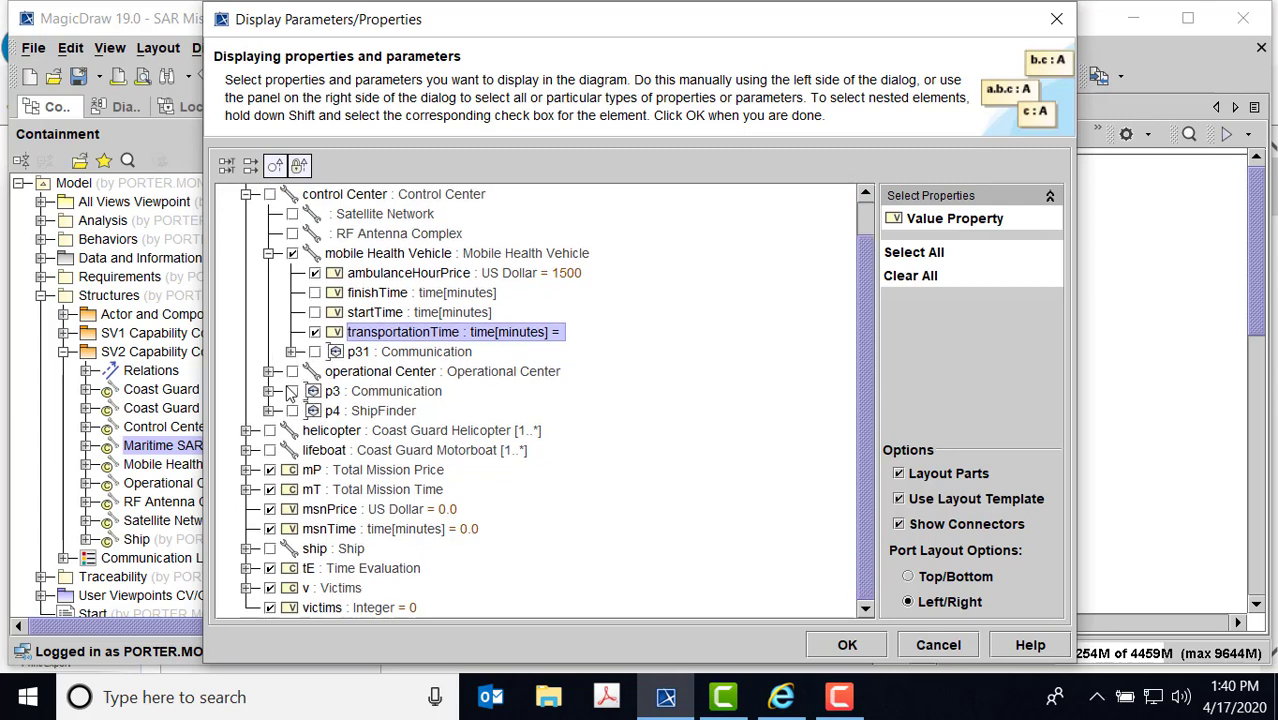
{"action": "left_click", "coordinate": [246, 430]}
{"action": "scroll", "coordinate": [270, 390], "scroll_direction": "down", "scroll_amount": 2}
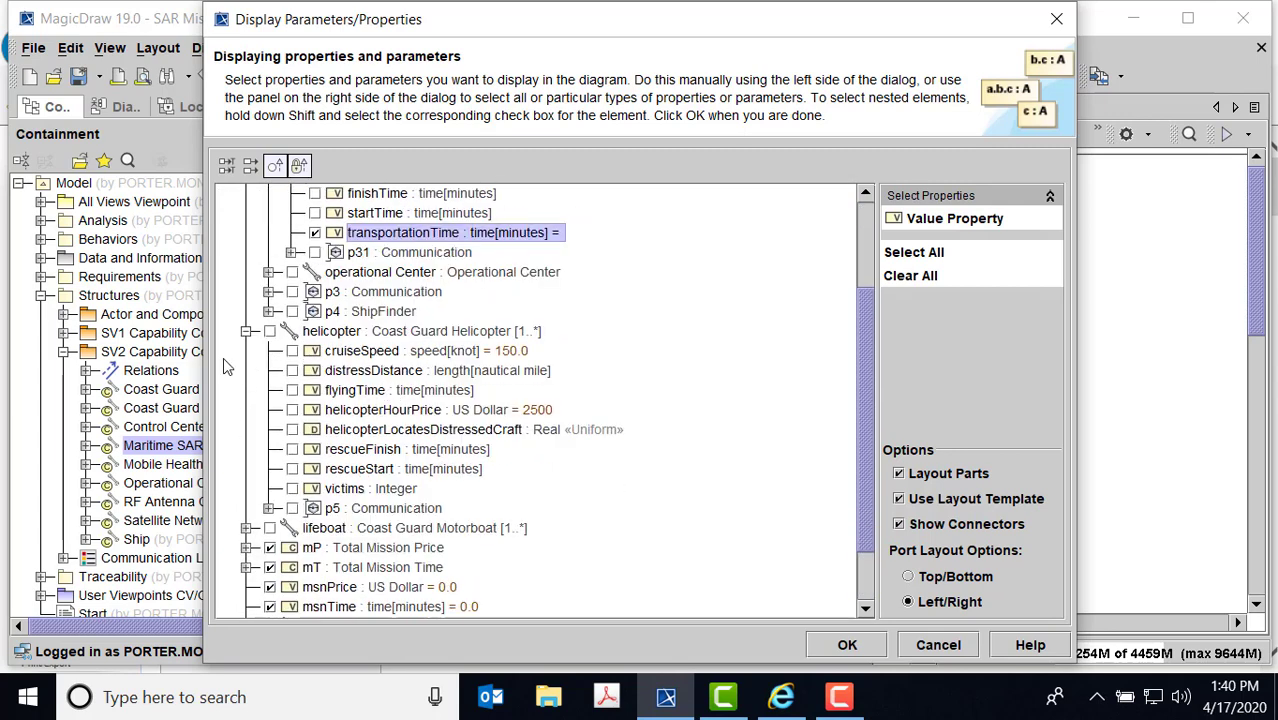
{"action": "left_click", "coordinate": [294, 394]}
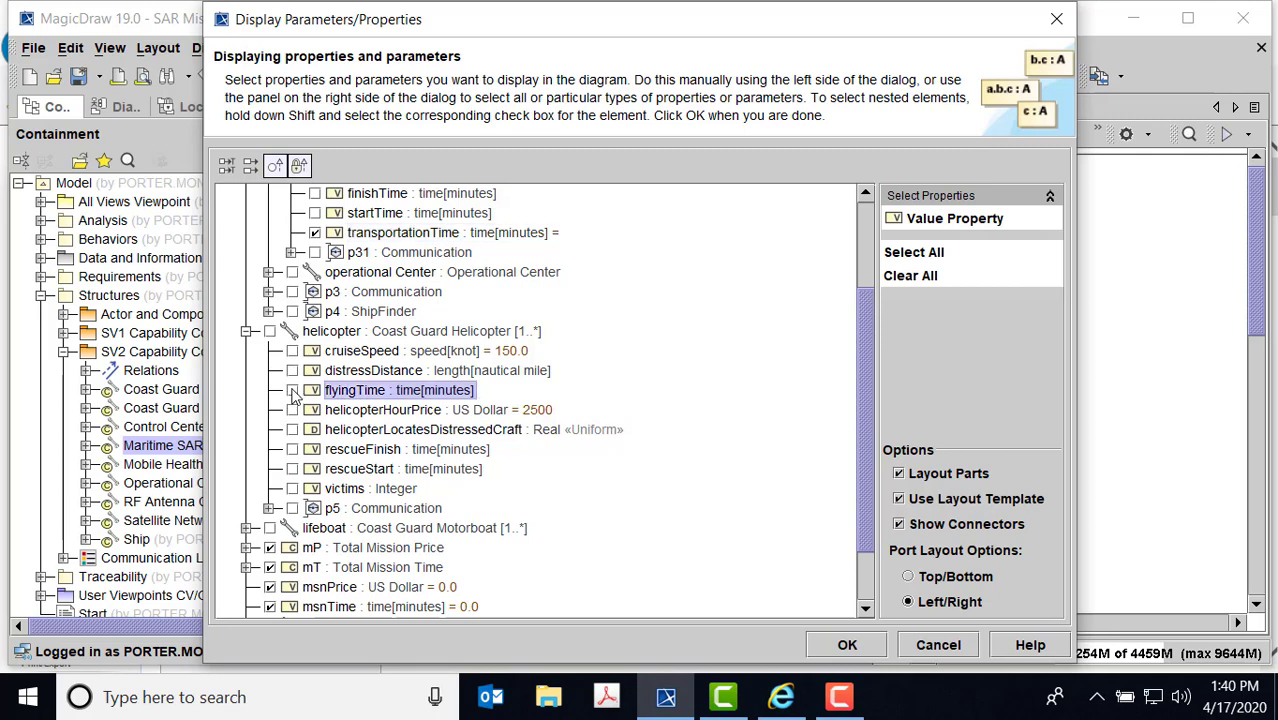
{"action": "left_click", "coordinate": [295, 450]}
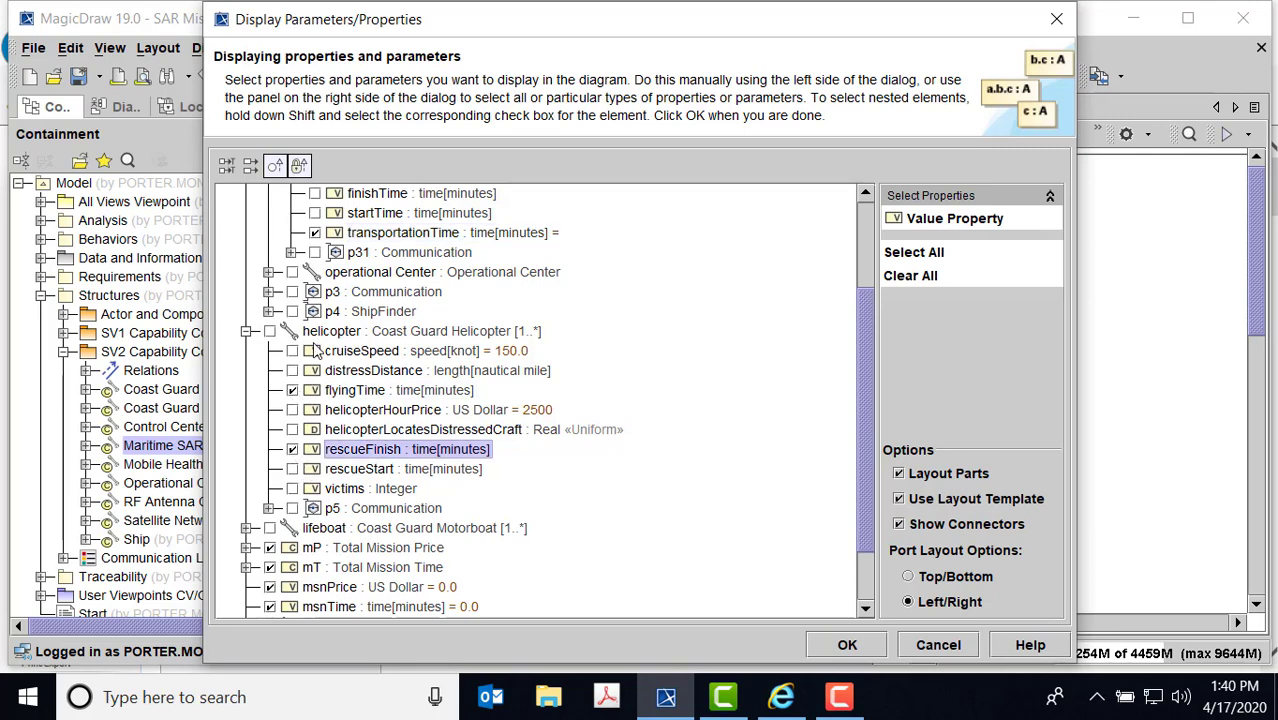
{"action": "left_click", "coordinate": [292, 410]}
{"action": "scroll", "coordinate": [282, 425], "scroll_direction": "down", "scroll_amount": 4}
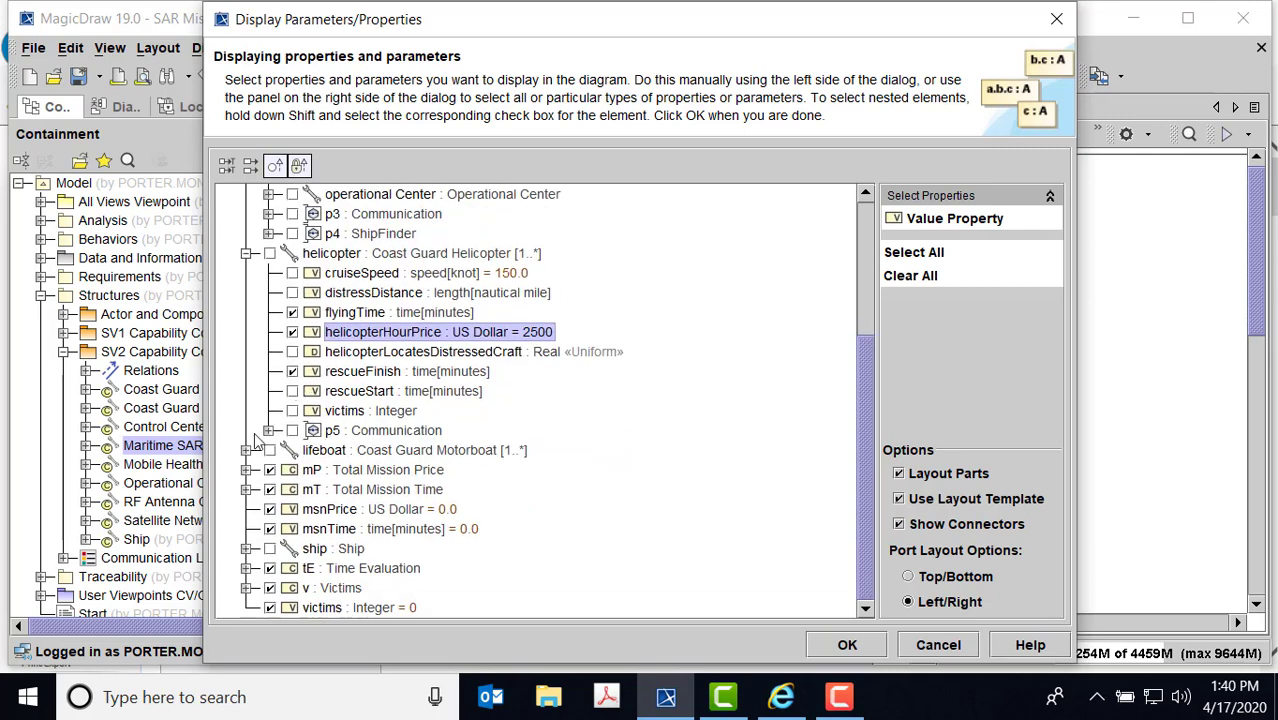
{"action": "left_click", "coordinate": [269, 430]}
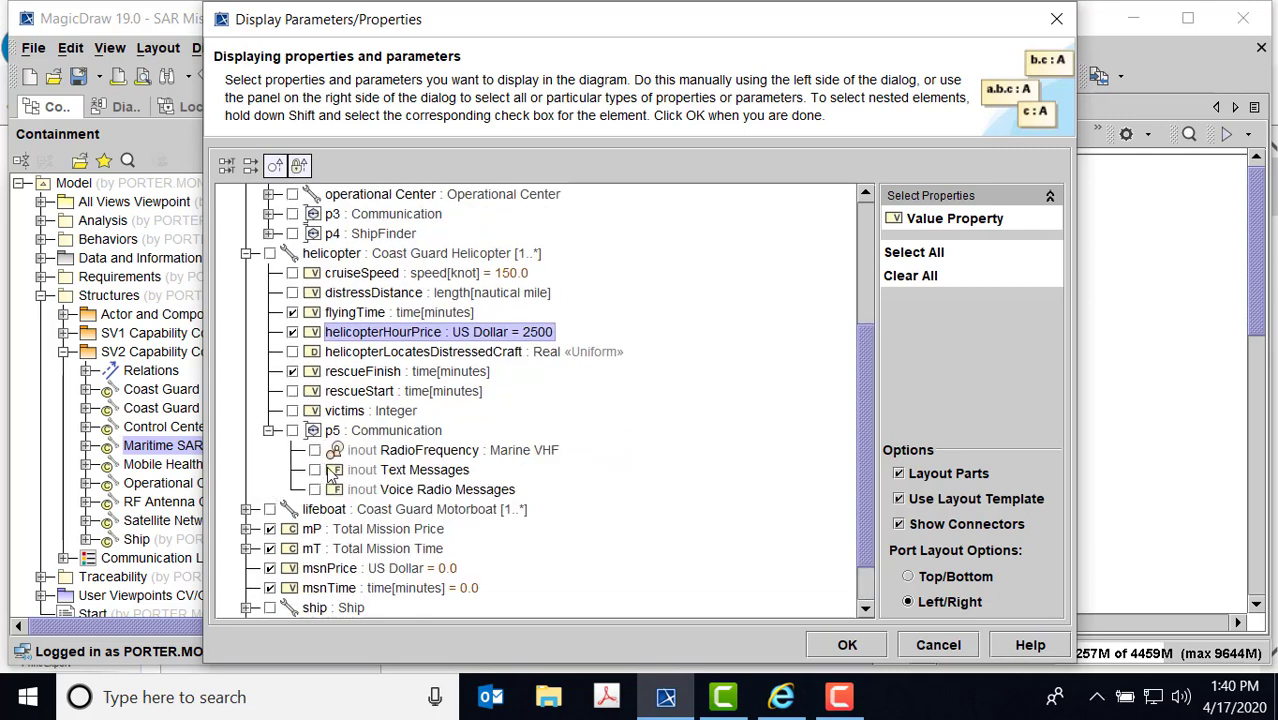
{"action": "left_click", "coordinate": [269, 430]}
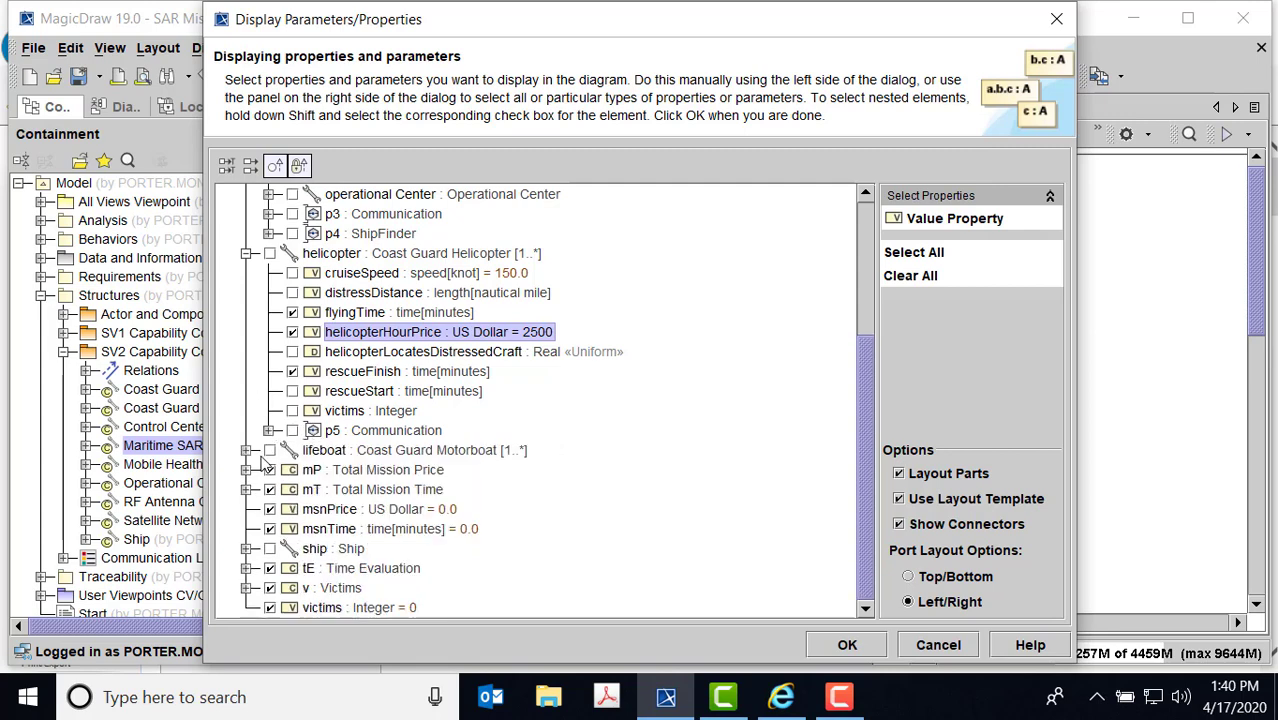
- Include the lifeboat's boatPrice and rescueTime value properties among the properties to display
{"action": "left_click", "coordinate": [246, 450]}
{"action": "scroll", "coordinate": [362, 436], "scroll_direction": "down", "scroll_amount": 3}
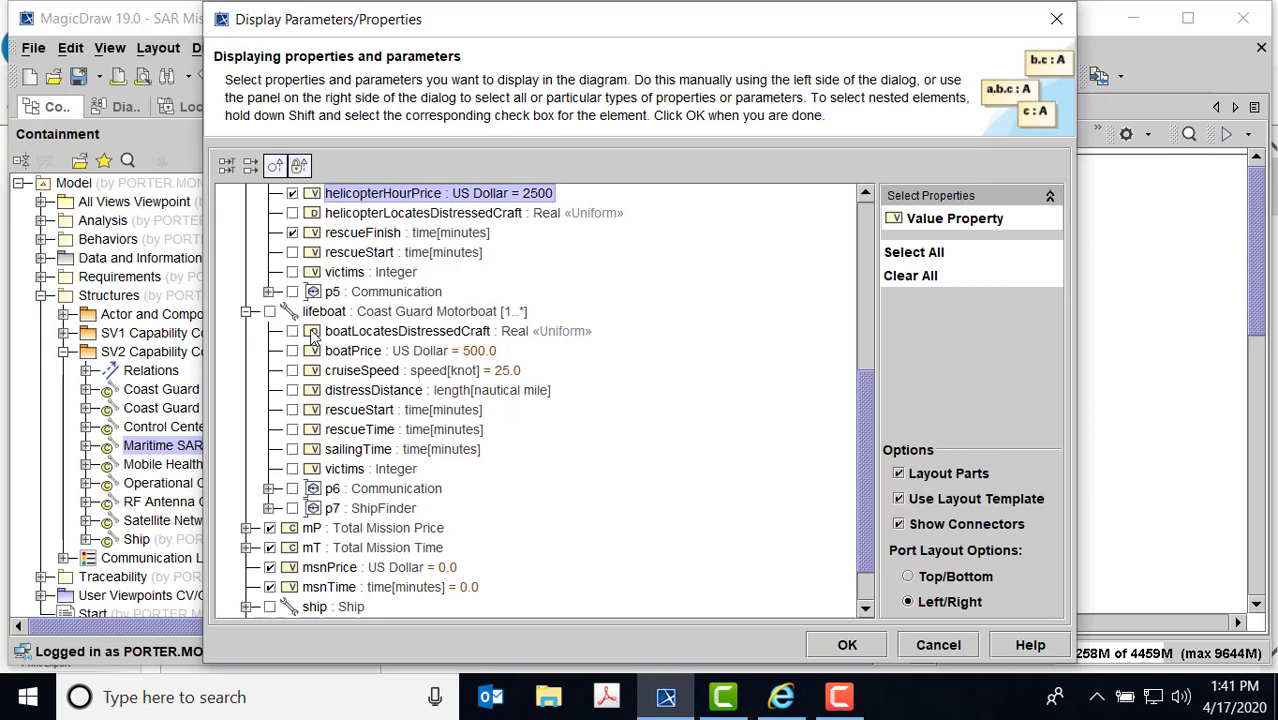
{"action": "left_click", "coordinate": [292, 350]}
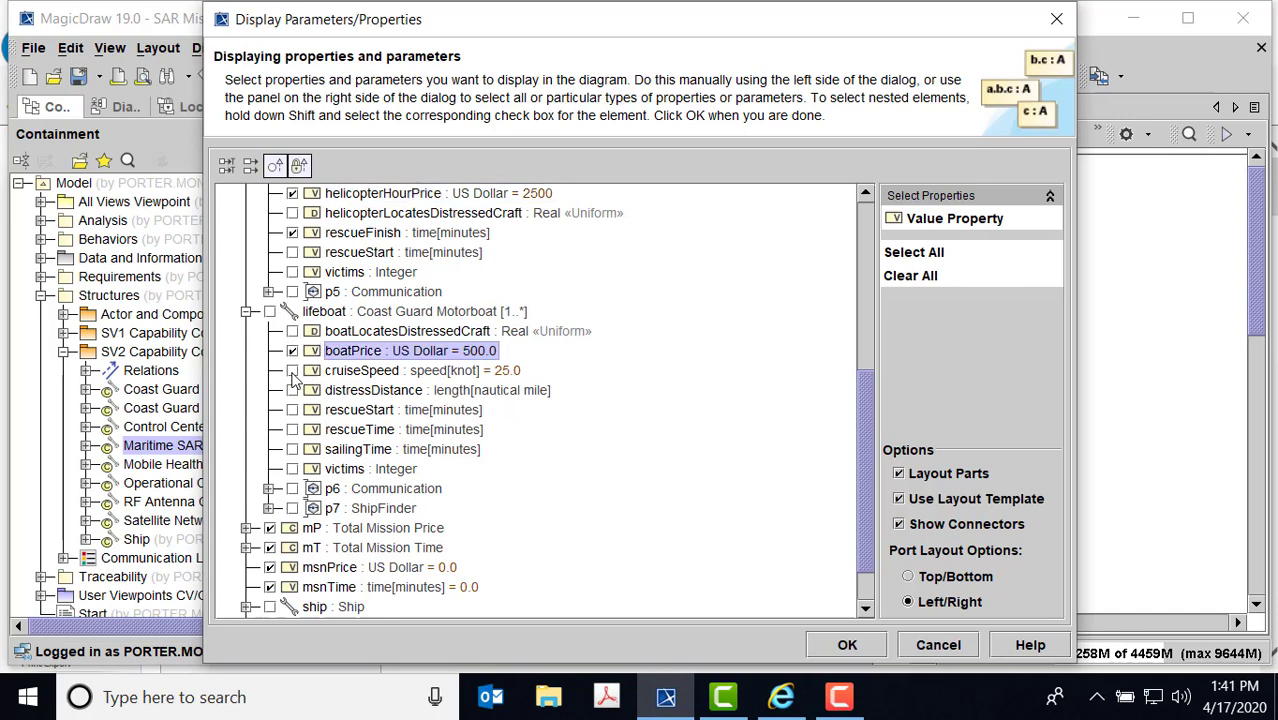
{"action": "left_click", "coordinate": [292, 430]}
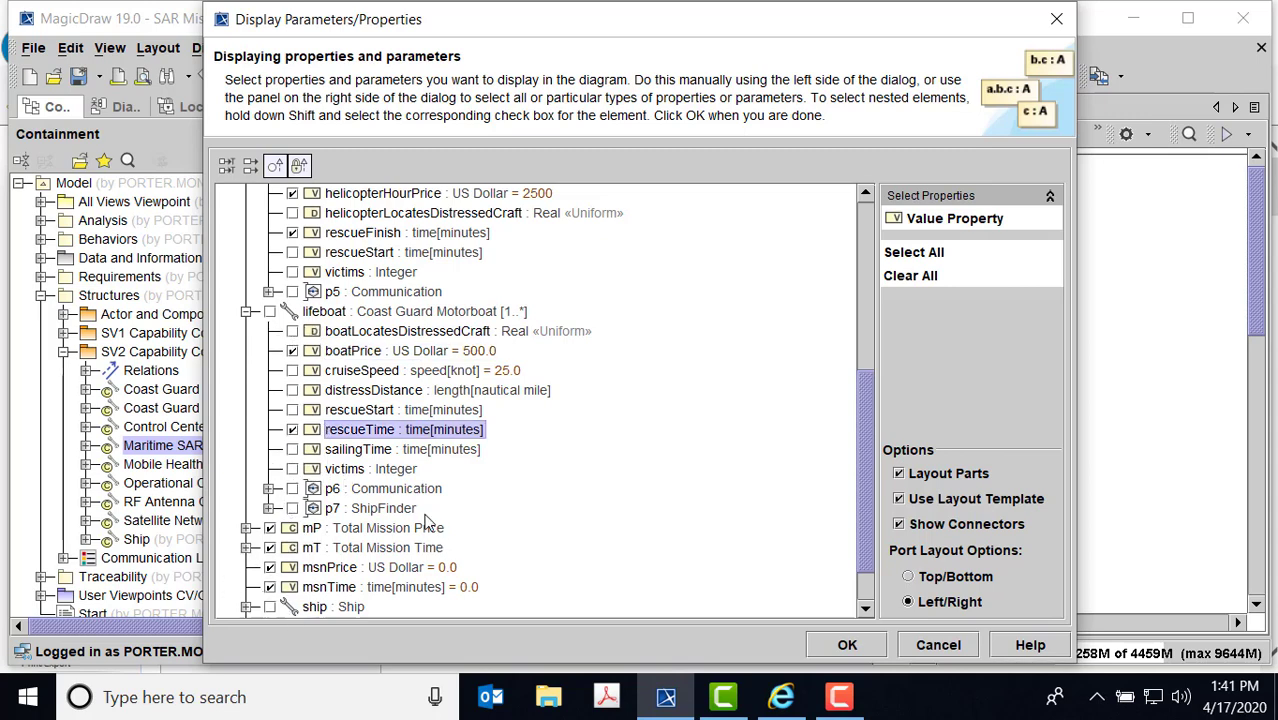
- Exclude the mT Total Mission Time constraint and the msnTime value from the displayed properties, and generate the Maritime SAR parametric diagram
{"action": "left_click", "coordinate": [270, 547]}
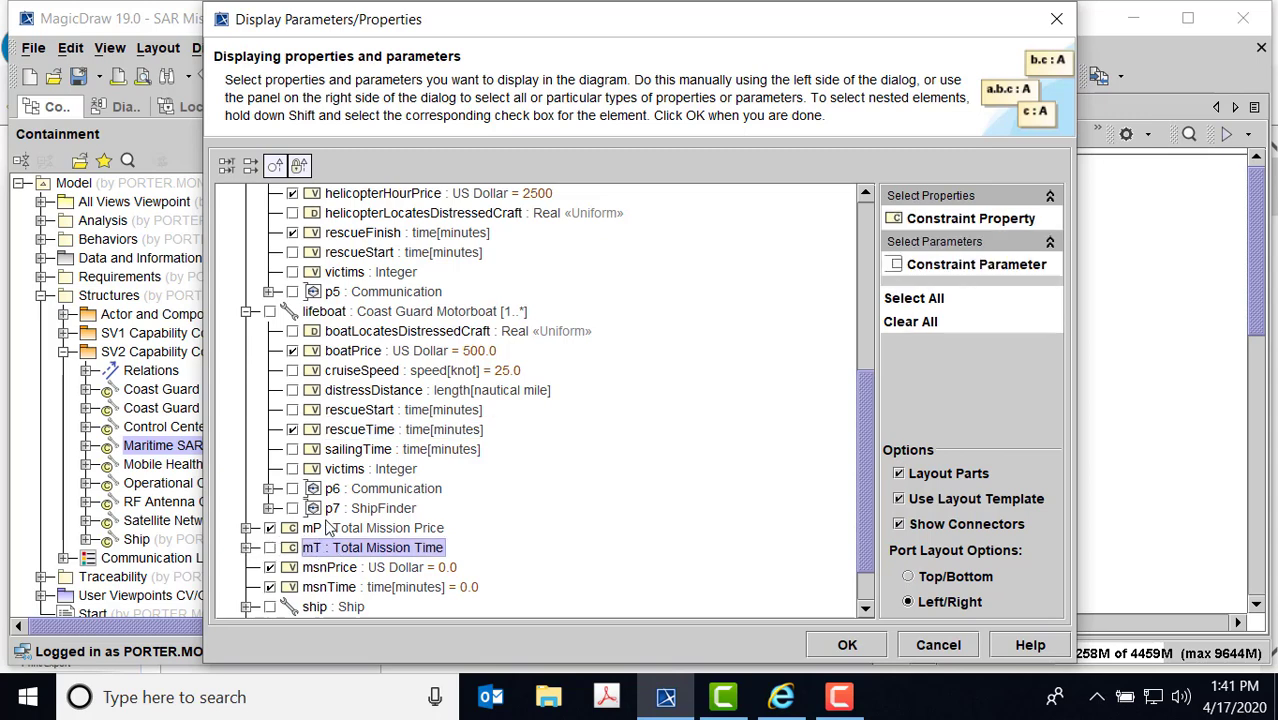
{"action": "left_click", "coordinate": [270, 587]}
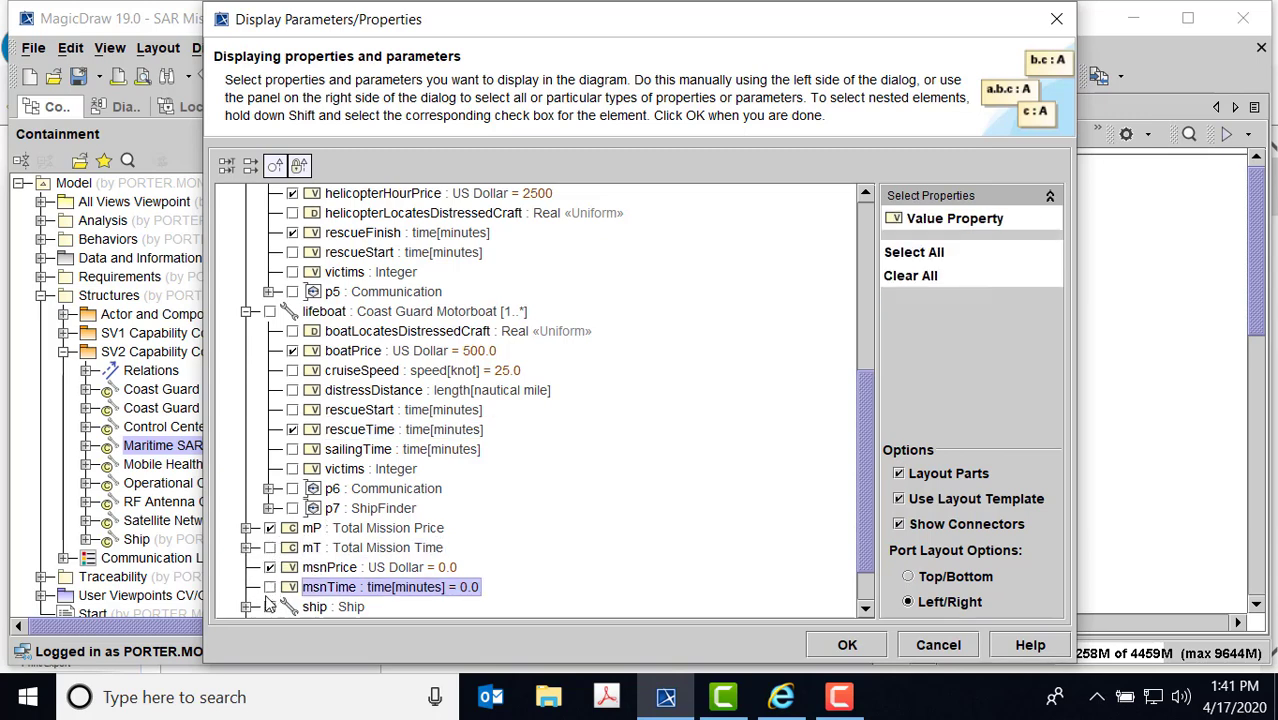
{"action": "left_click", "coordinate": [847, 645]}
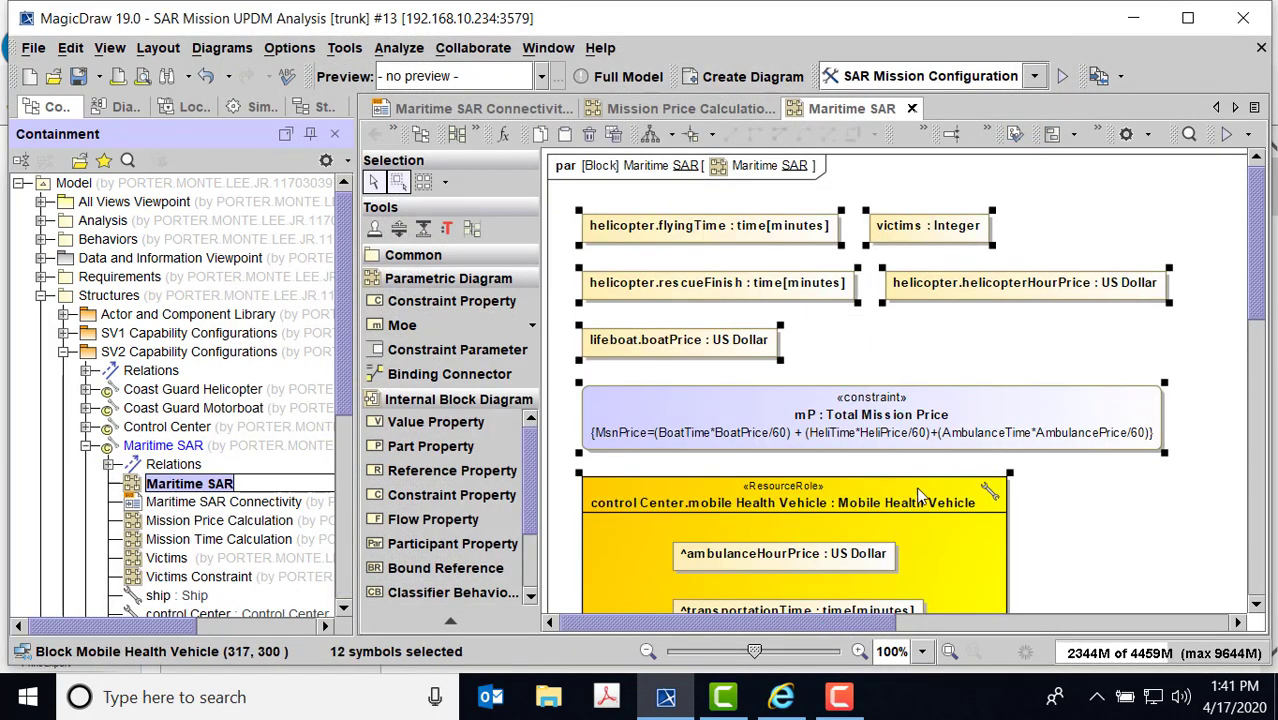
{"action": "left_click", "coordinate": [862, 326]}
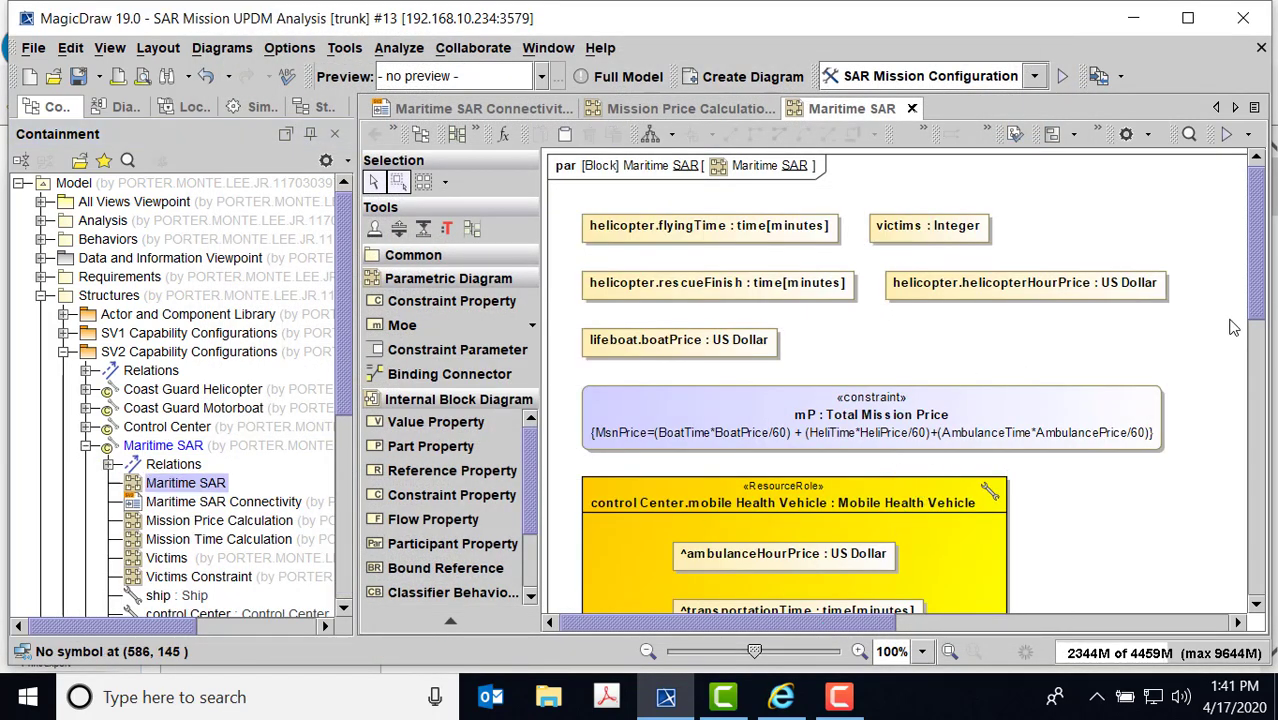
- Rearrange ambulanceHourPrice and transportationTime inside the mobile Health Vehicle part, and display all parameters of the mP Total Mission Price constraint
{"action": "left_click_drag", "start_coordinate": [1256, 290], "coordinate": [1256, 362]}
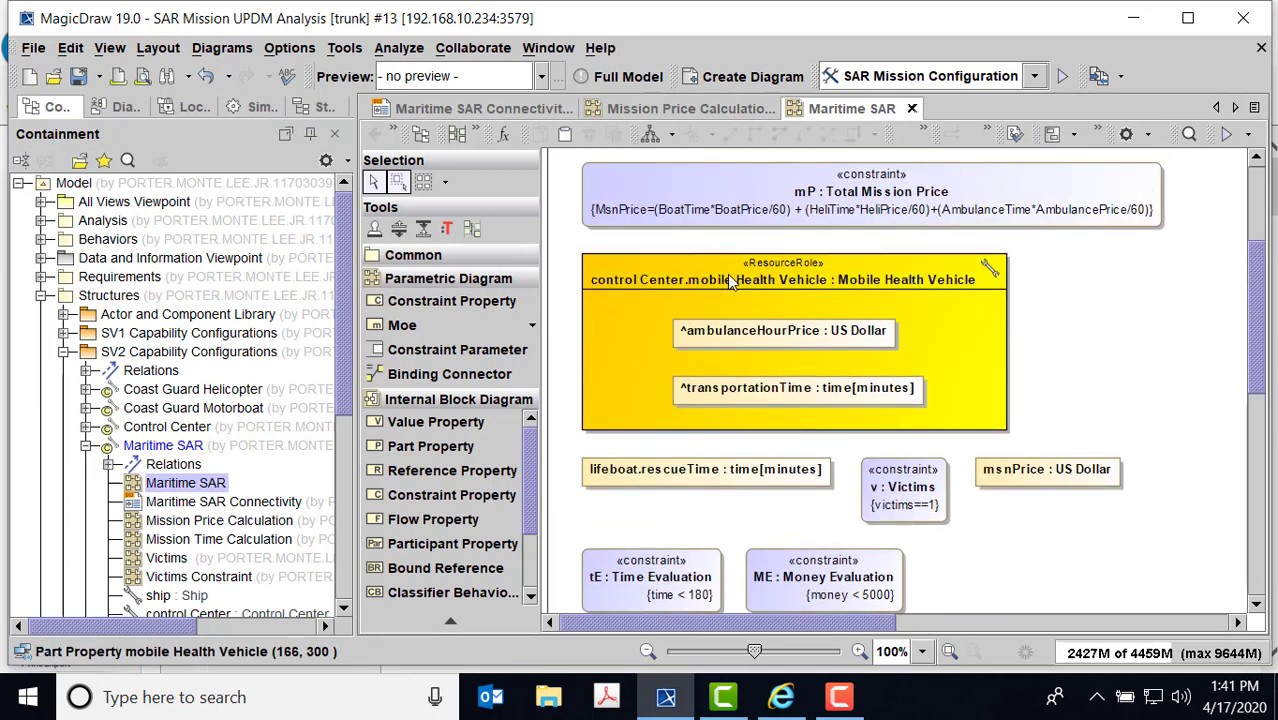
{"action": "left_click_drag", "start_coordinate": [734, 340], "coordinate": [714, 321]}
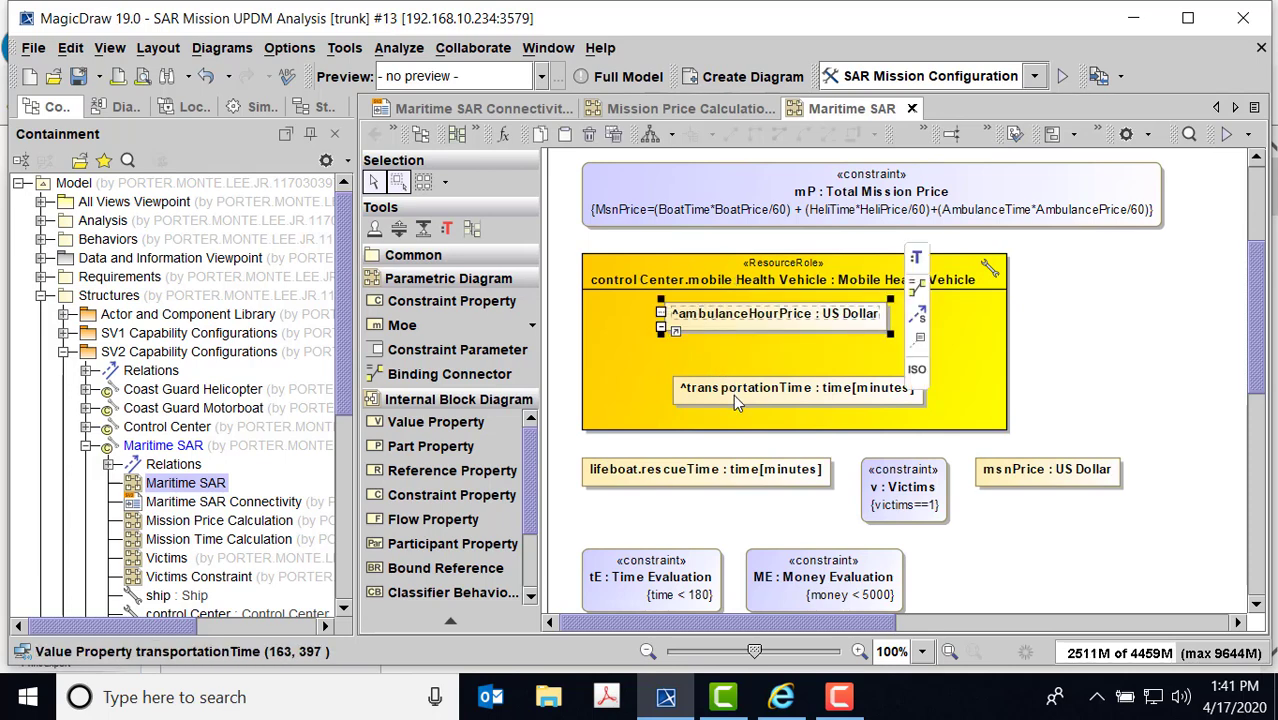
{"action": "left_click_drag", "start_coordinate": [733, 394], "coordinate": [721, 370]}
{"action": "left_click", "coordinate": [843, 213]}
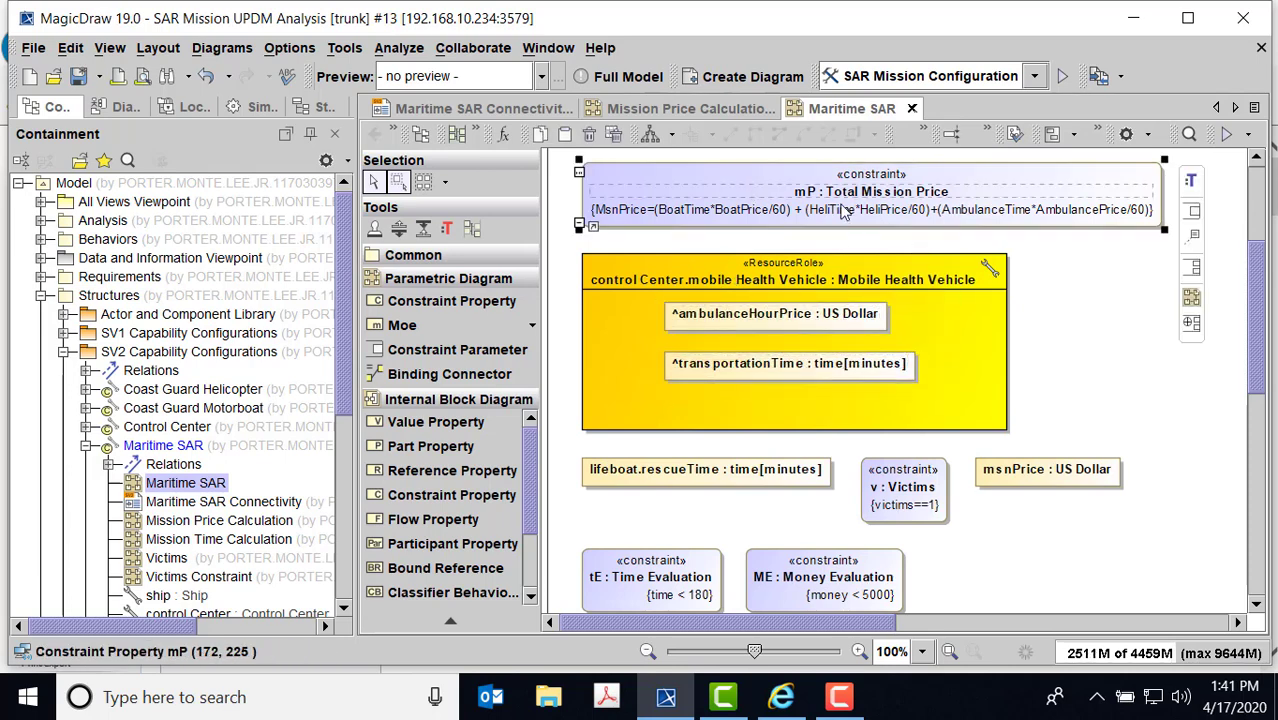
{"action": "left_click", "coordinate": [1191, 267]}
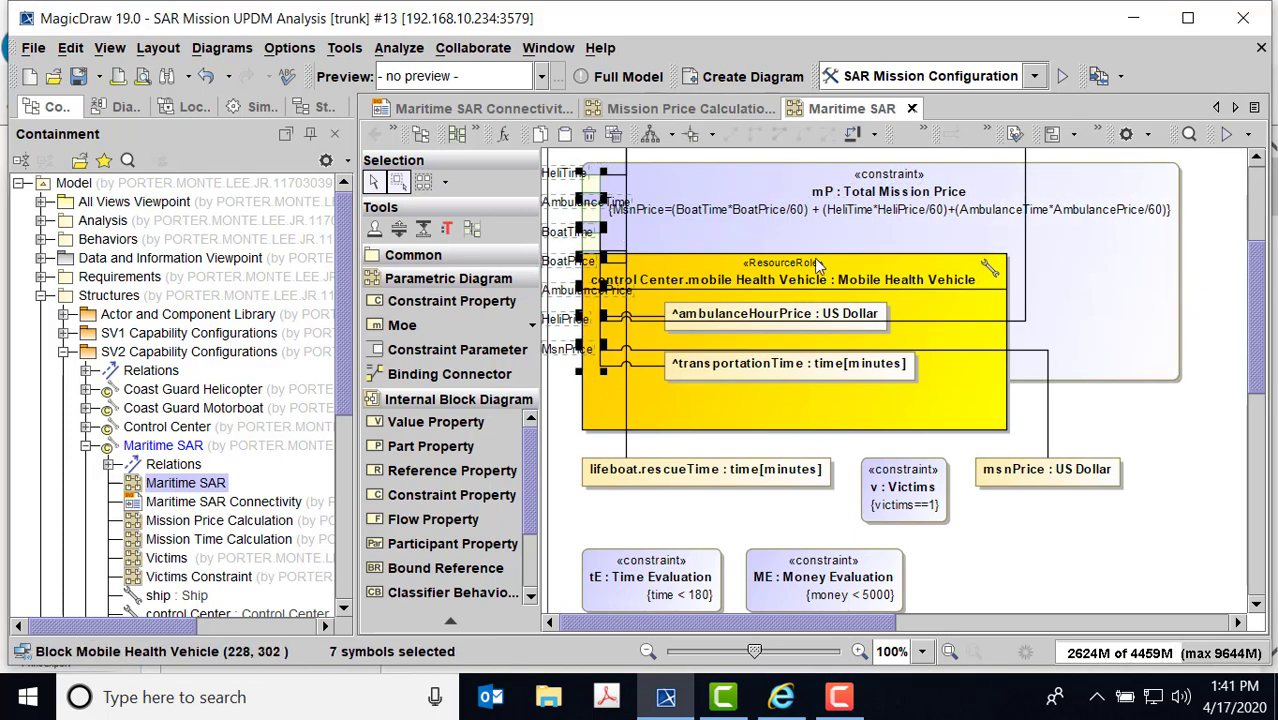
- Delete the newly built Maritime SAR parametric diagram from the model
{"action": "right_click", "coordinate": [188, 488]}
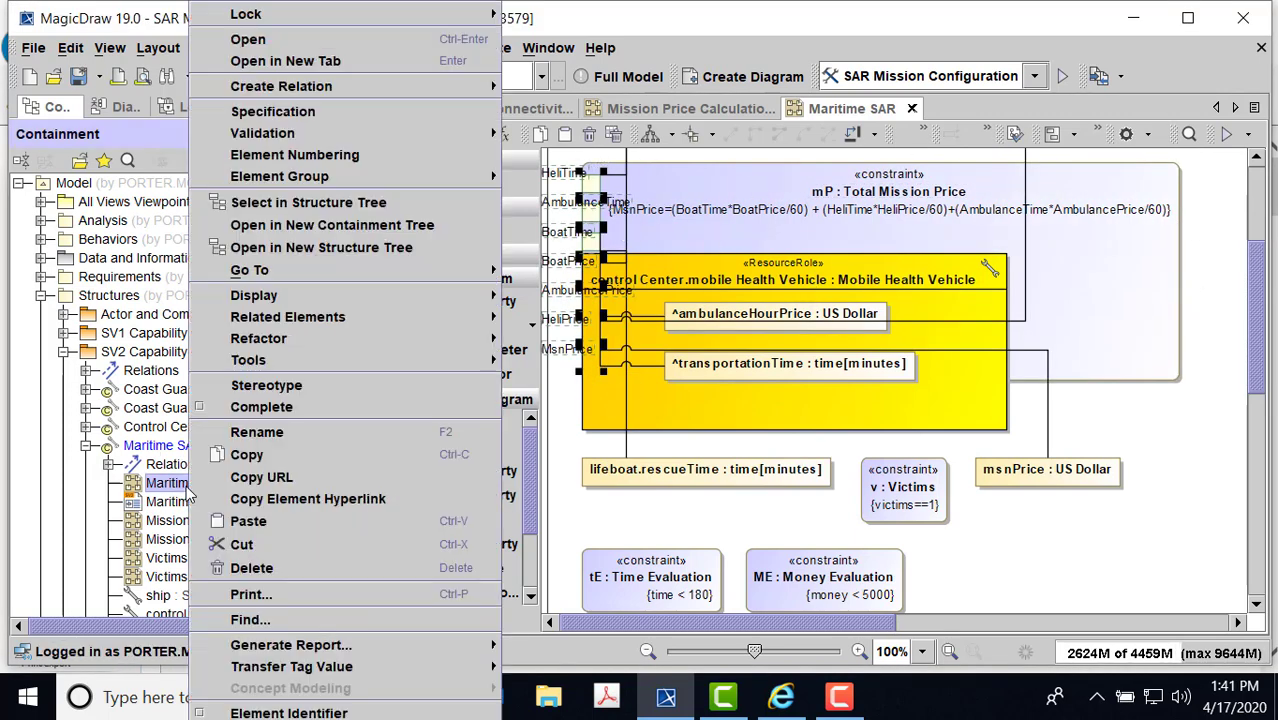
{"action": "left_click", "coordinate": [293, 569]}
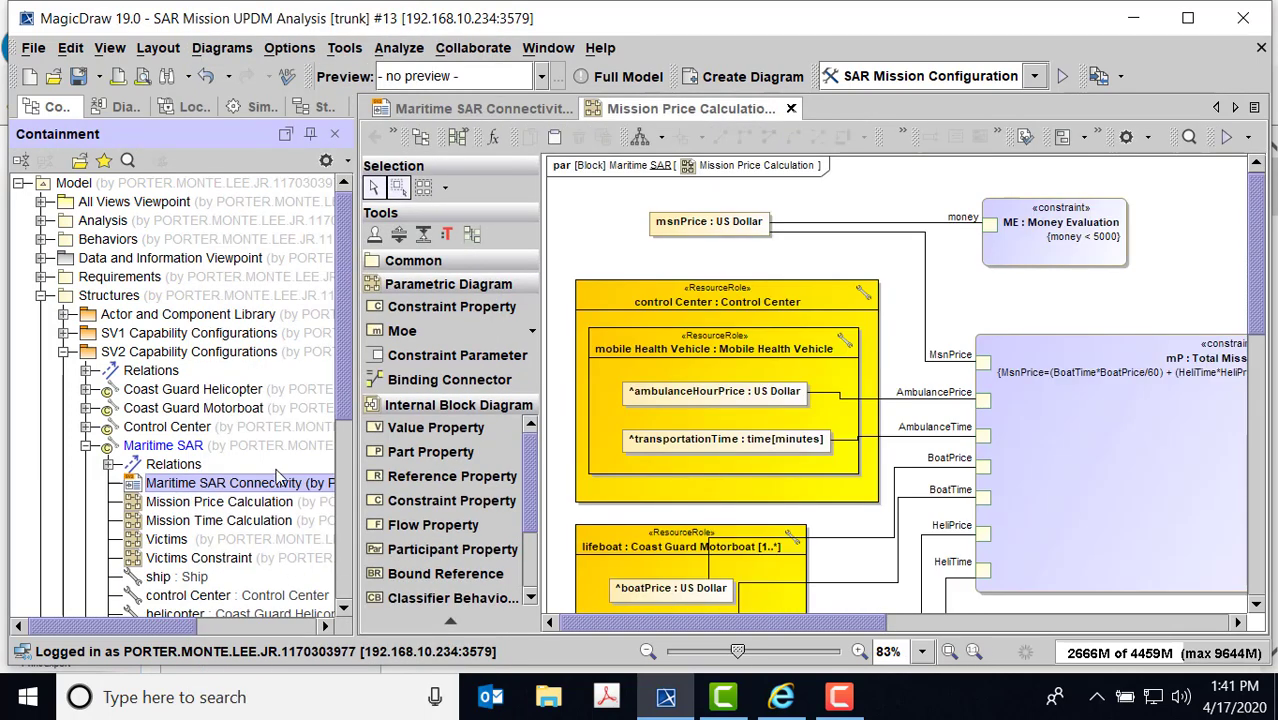
- Open the Mission Time Calculation diagram and examine how the component times feed the Total Mission Time constraint
{"action": "left_click", "coordinate": [178, 502]}
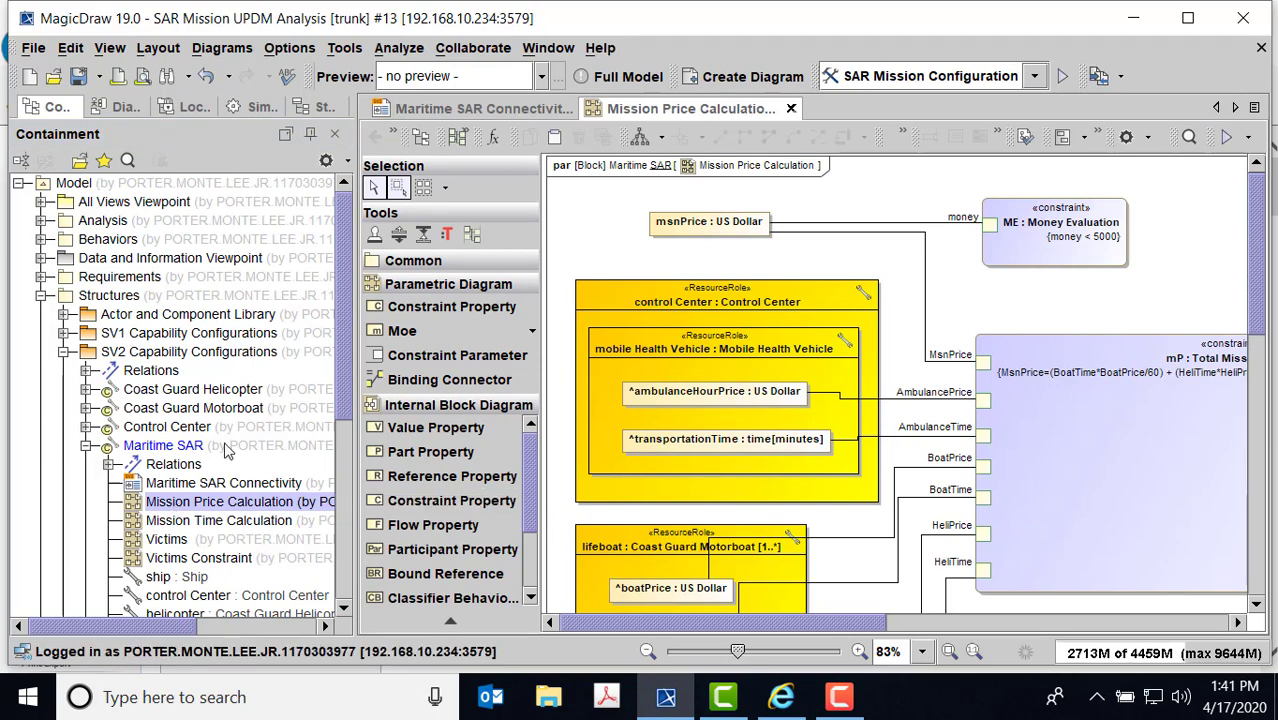
{"action": "double_click", "coordinate": [200, 521]}
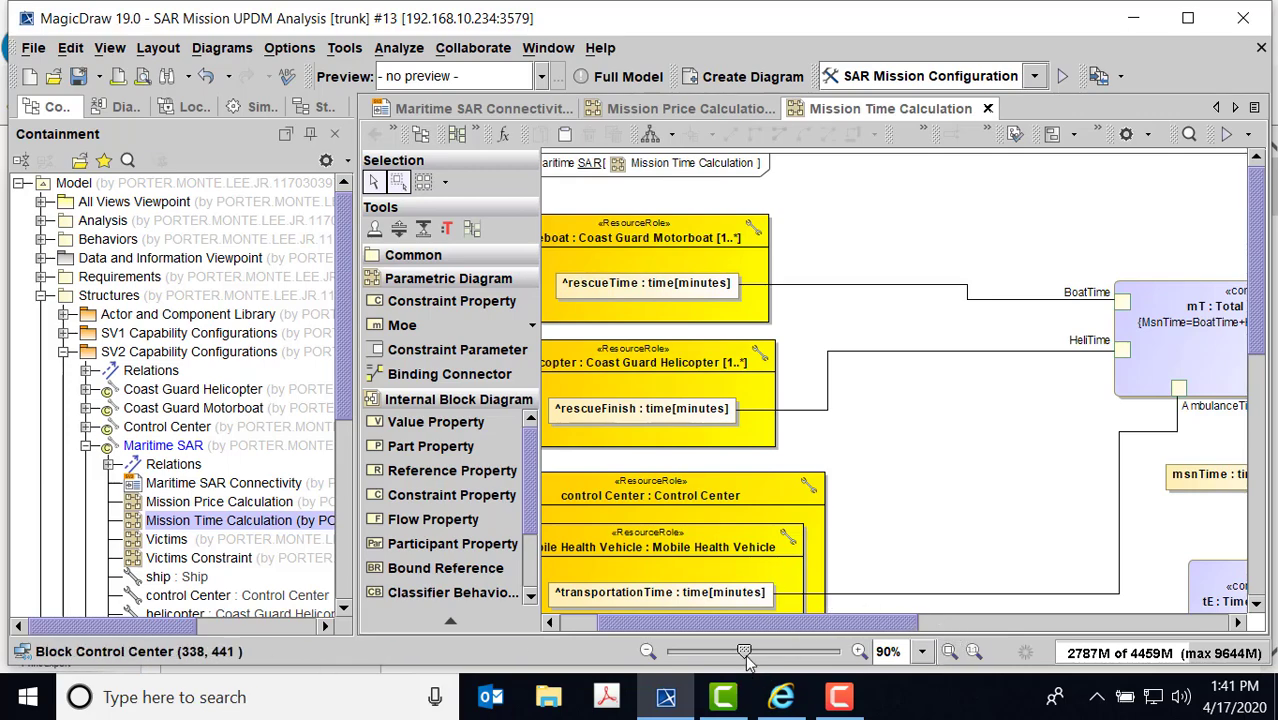
{"action": "mouse_move", "coordinate": [745, 654]}
{"action": "left_mouse_down"}
{"action": "mouse_move", "coordinate": [796, 650]}
{"action": "mouse_move", "coordinate": [711, 650]}
{"action": "mouse_move", "coordinate": [726, 651]}
{"action": "left_mouse_up"}
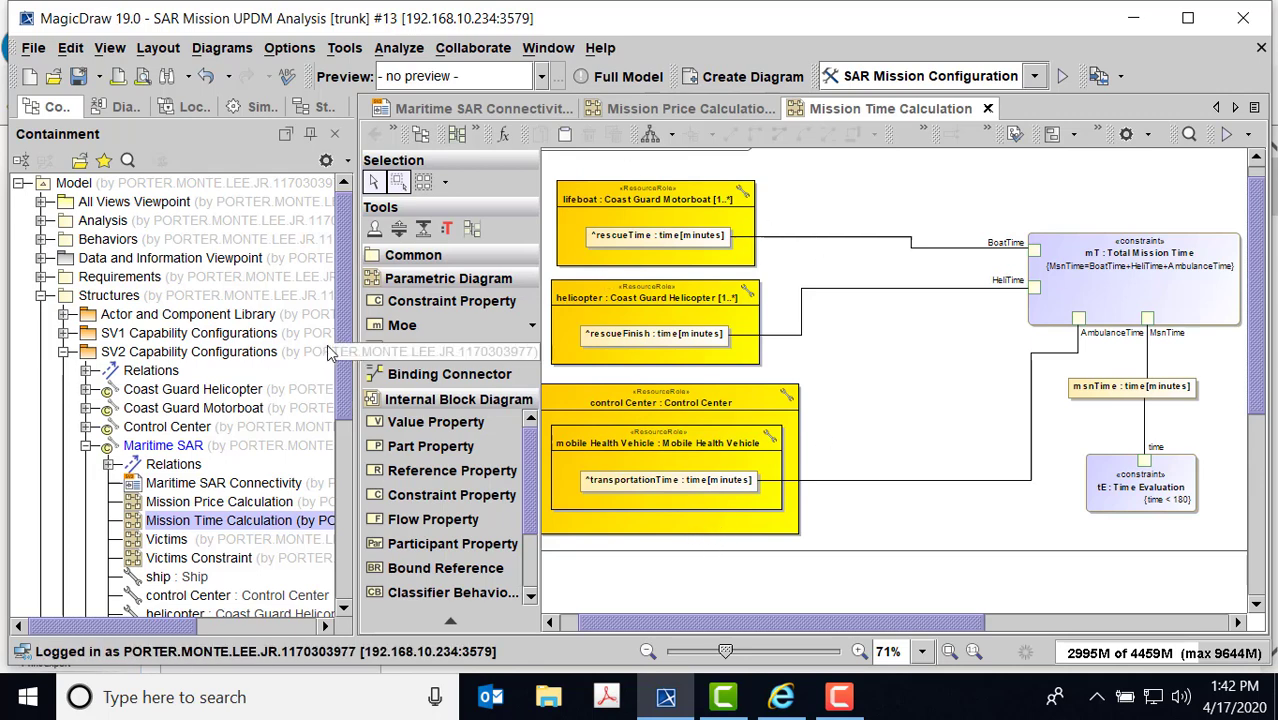
- Collapse the Maritime SAR block in the containment tree
{"action": "left_click_drag", "start_coordinate": [346, 300], "coordinate": [352, 353]}
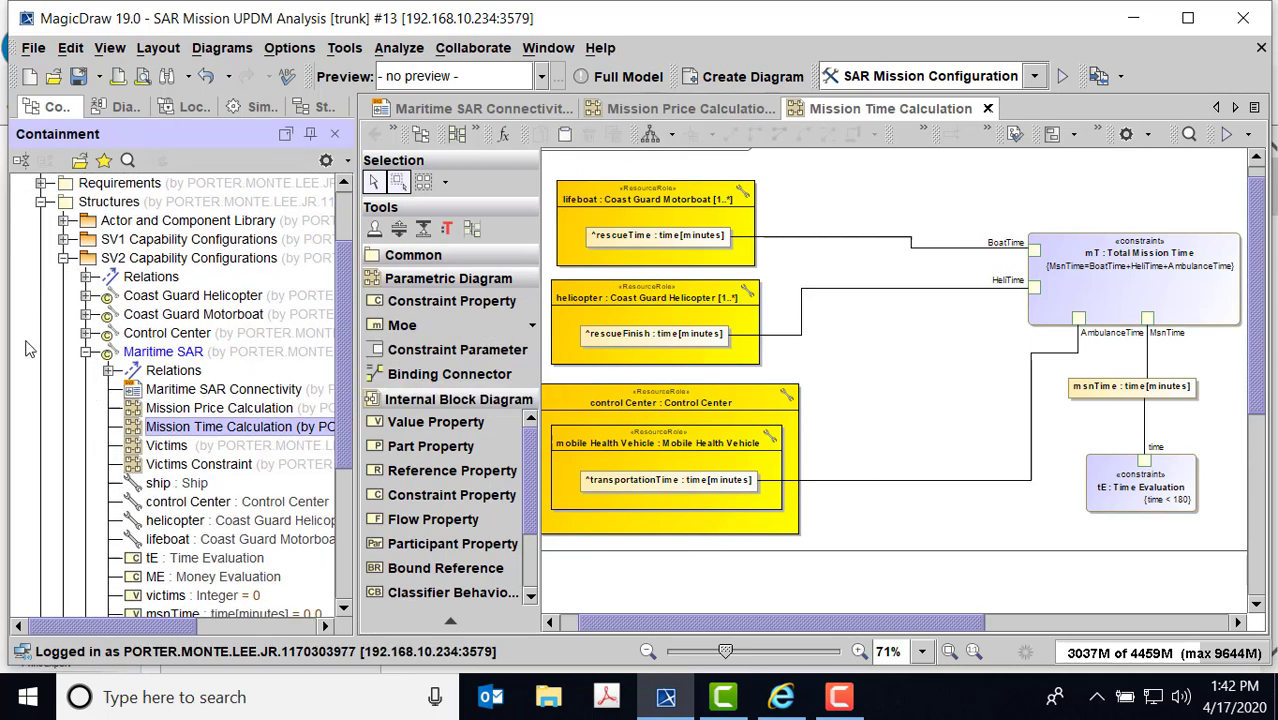
{"action": "left_click", "coordinate": [86, 352]}
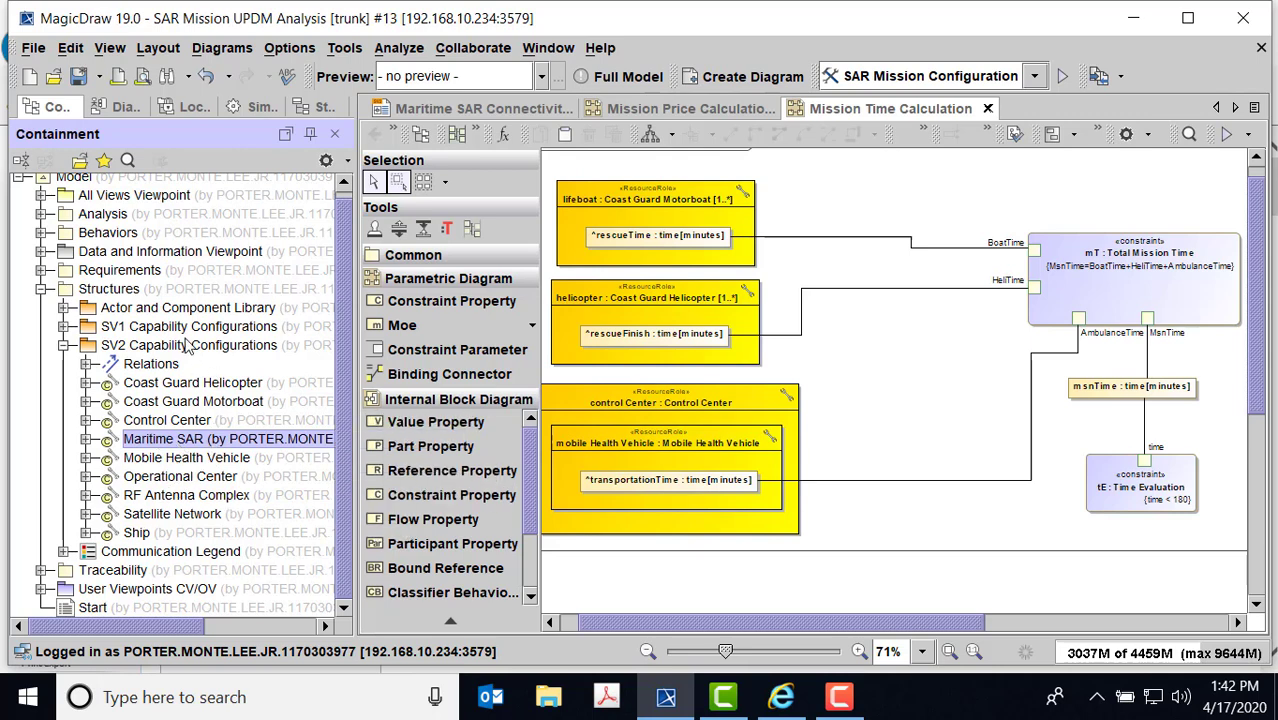
{"action": "scroll", "coordinate": [350, 300], "scroll_direction": "up", "scroll_amount": 1}
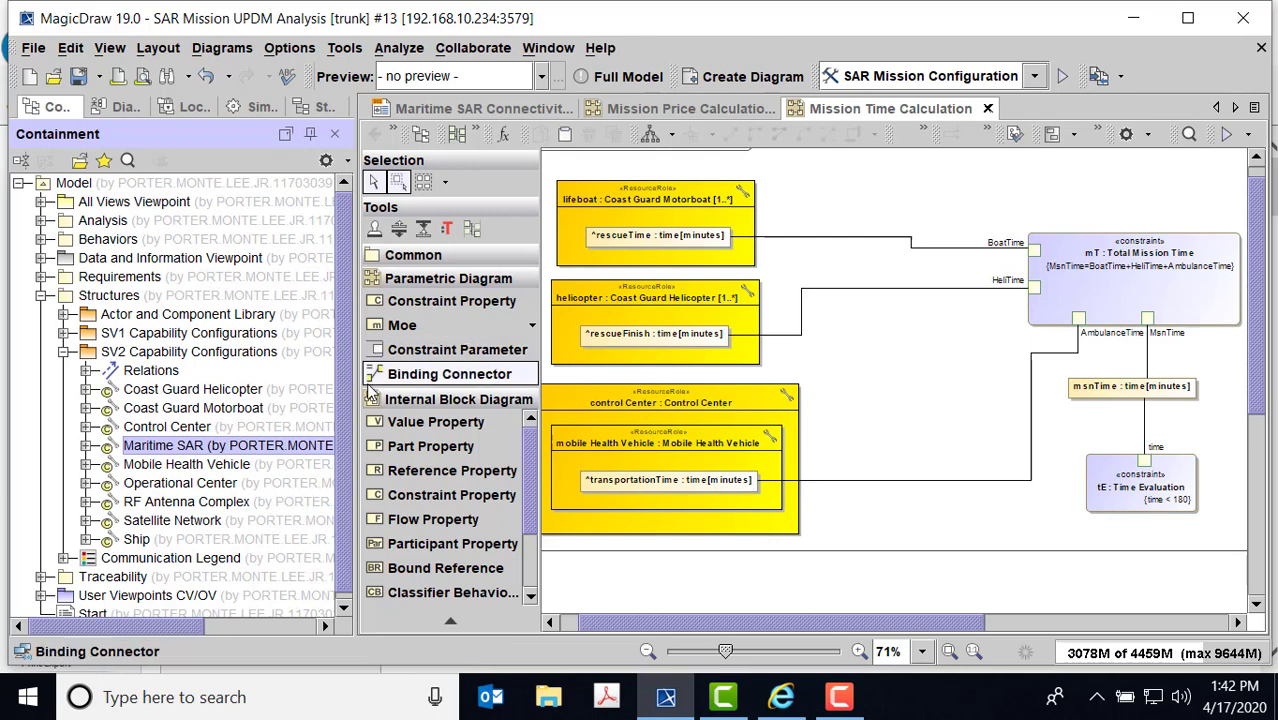
{"action": "scroll", "coordinate": [270, 565], "scroll_direction": "down", "scroll_amount": 1}
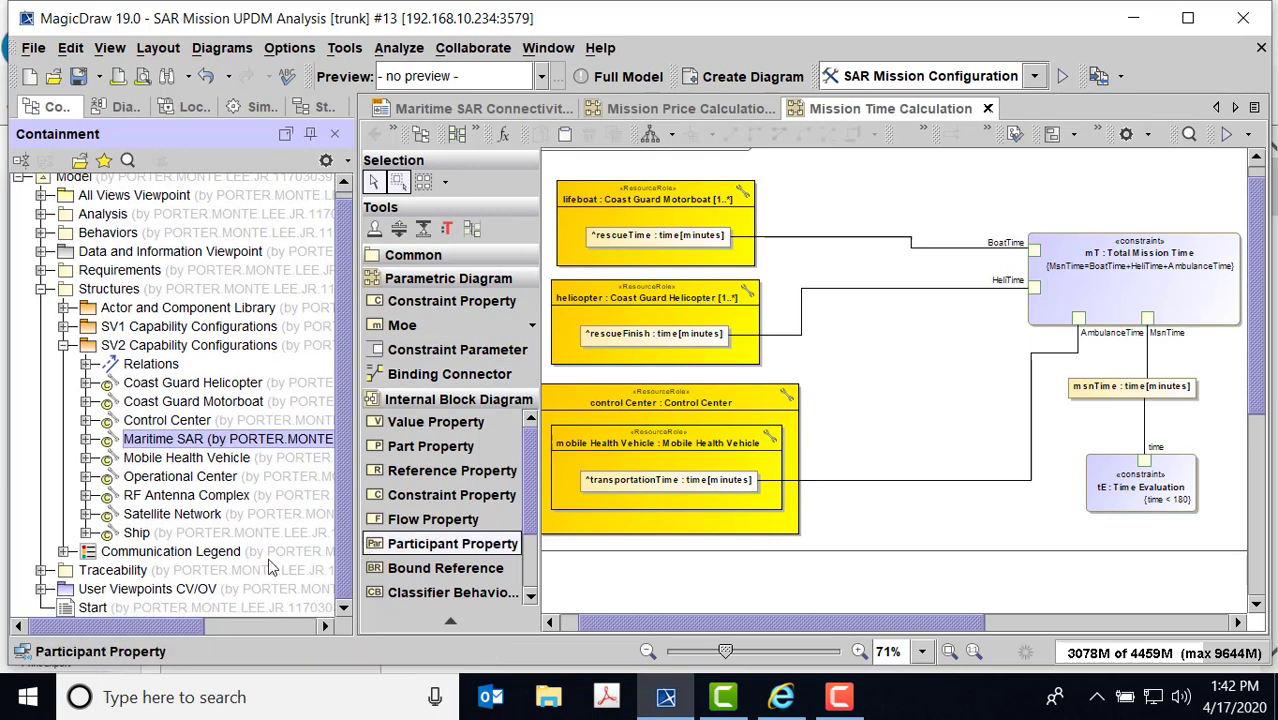
- Open the model's Start diagram and follow its User Interface group to the Simulation Configuration diagram
{"action": "left_click", "coordinate": [70, 612]}
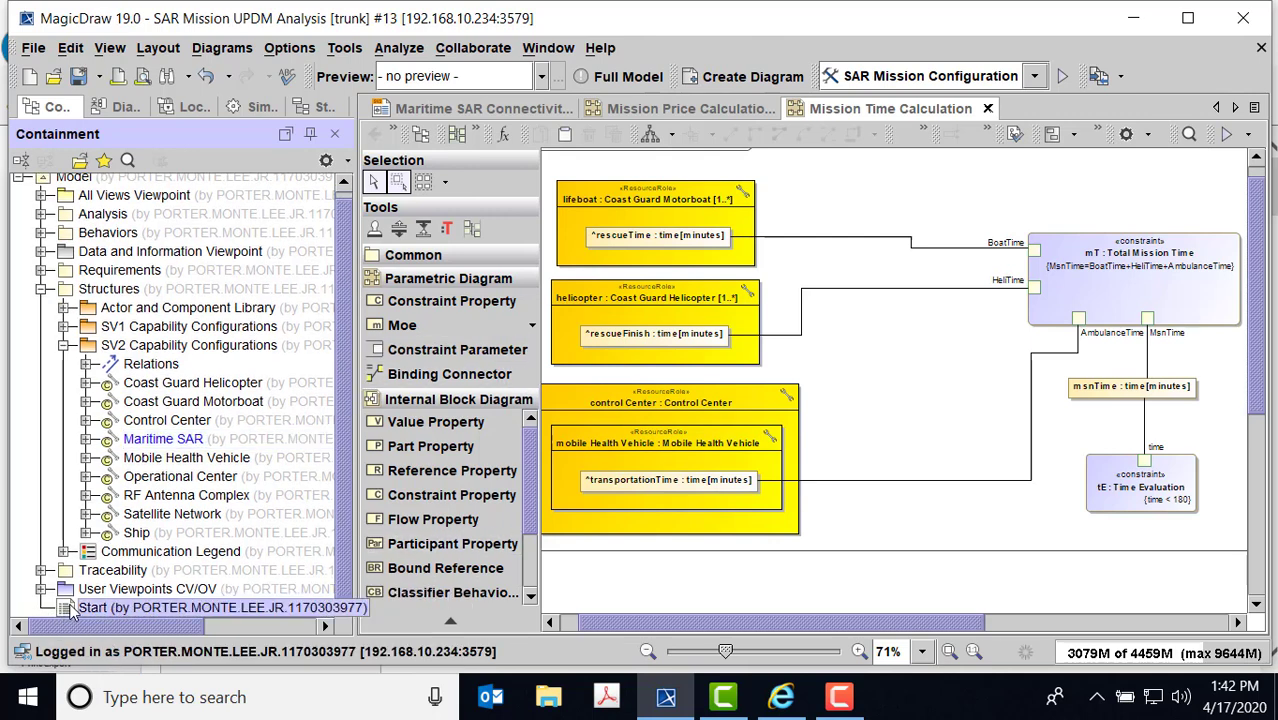
{"action": "double_click", "coordinate": [70, 609]}
{"action": "scroll", "coordinate": [811, 516], "scroll_direction": "down", "scroll_amount": 2}
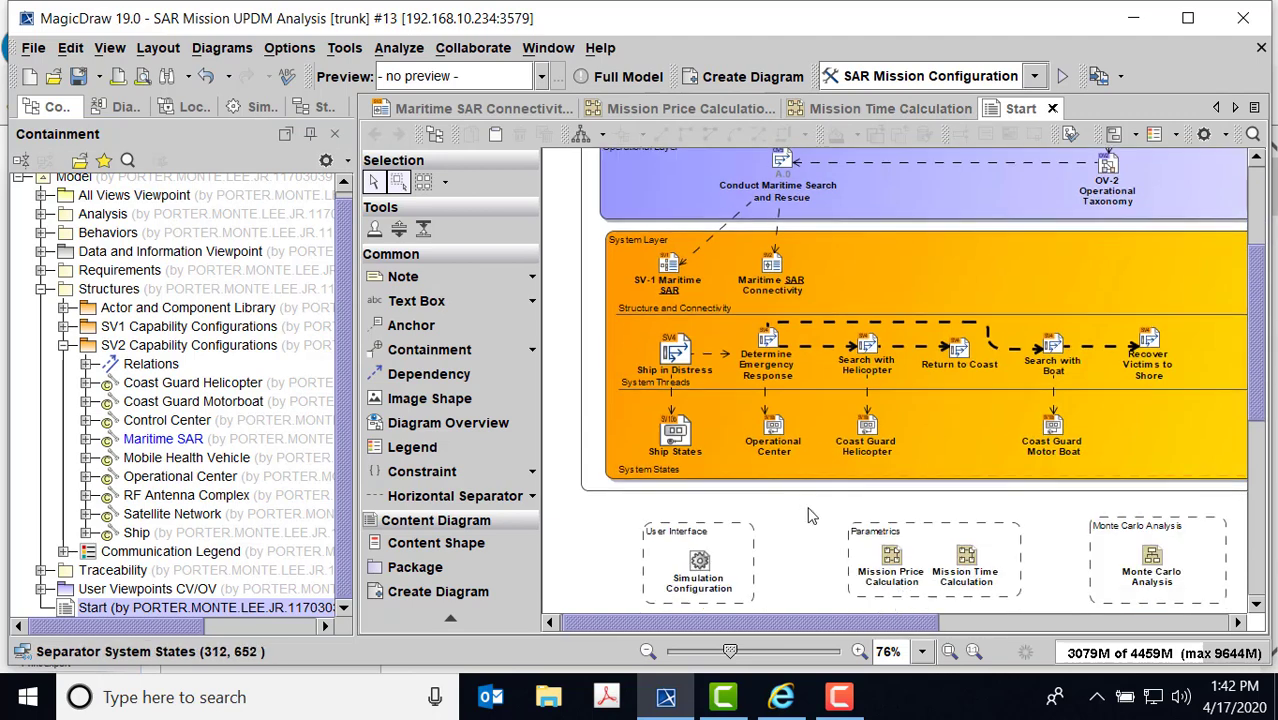
{"action": "scroll", "coordinate": [811, 516], "scroll_direction": "down", "scroll_amount": 1}
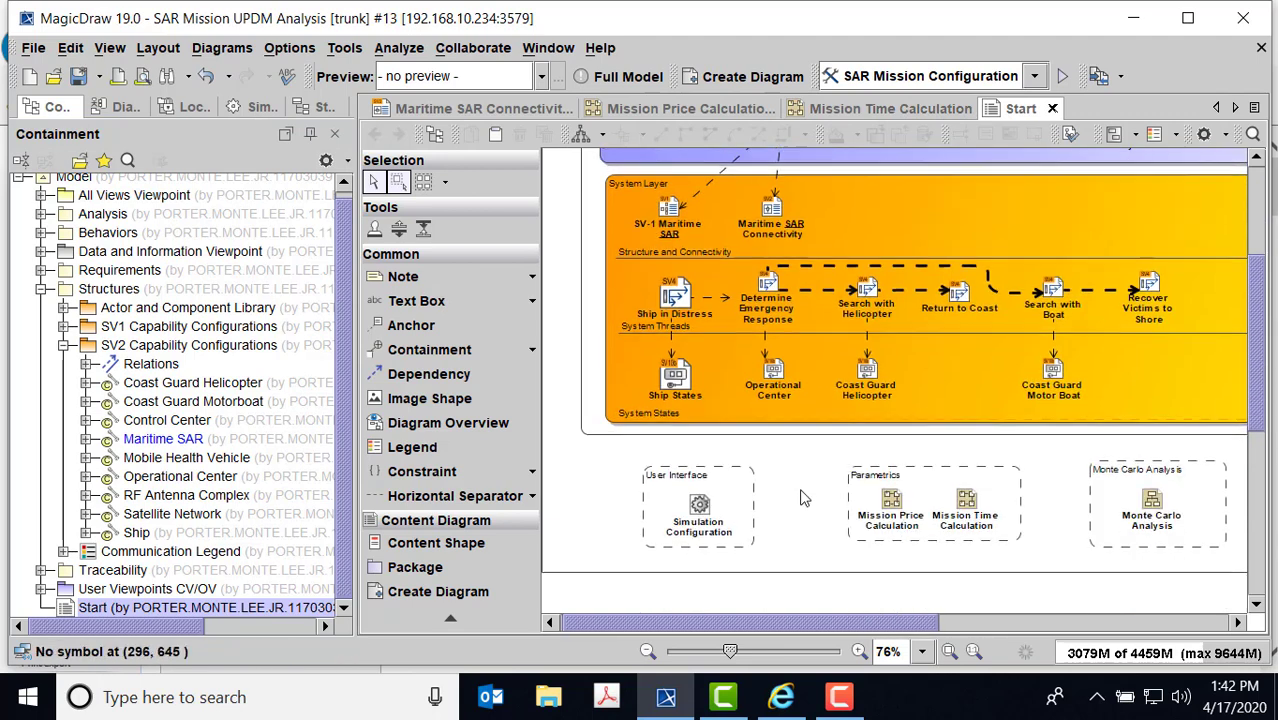
{"action": "double_click", "coordinate": [698, 508]}
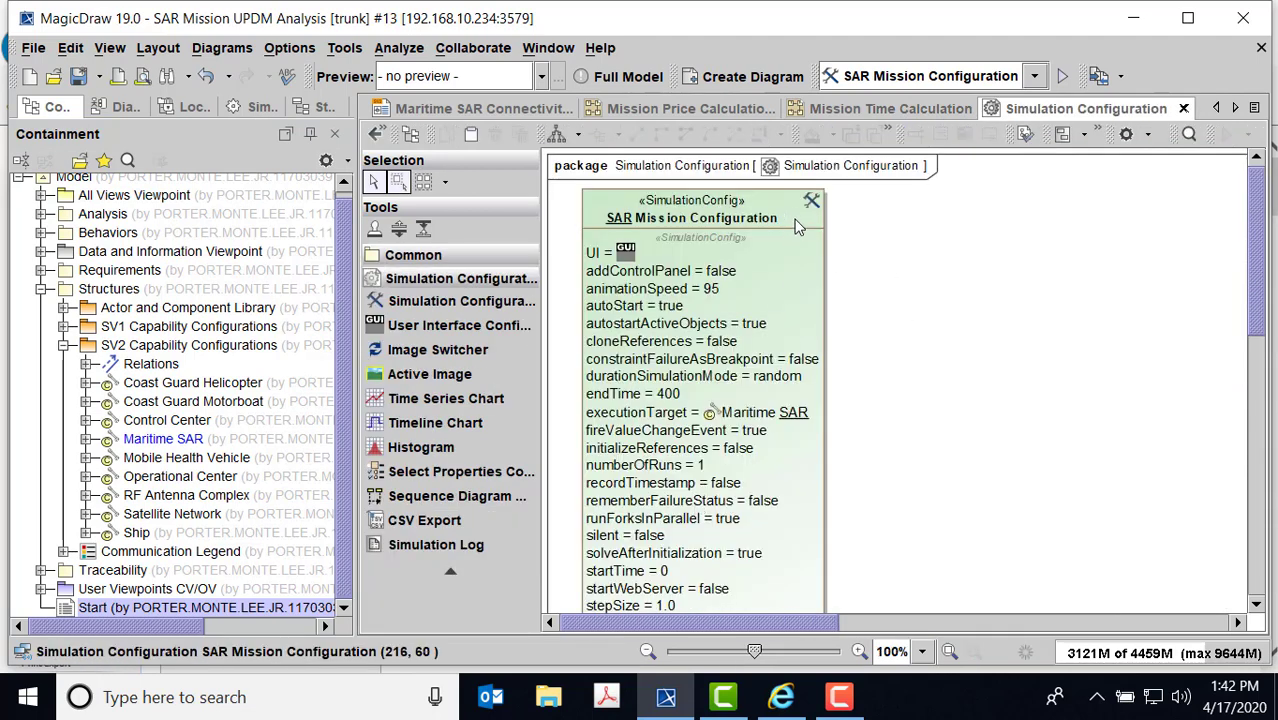
- Open the SAR Mission Configuration's specification and examine its general and timing properties
{"action": "left_click", "coordinate": [790, 210]}
{"action": "right_click", "coordinate": [787, 205]}
{"action": "left_click", "coordinate": [808, 238]}
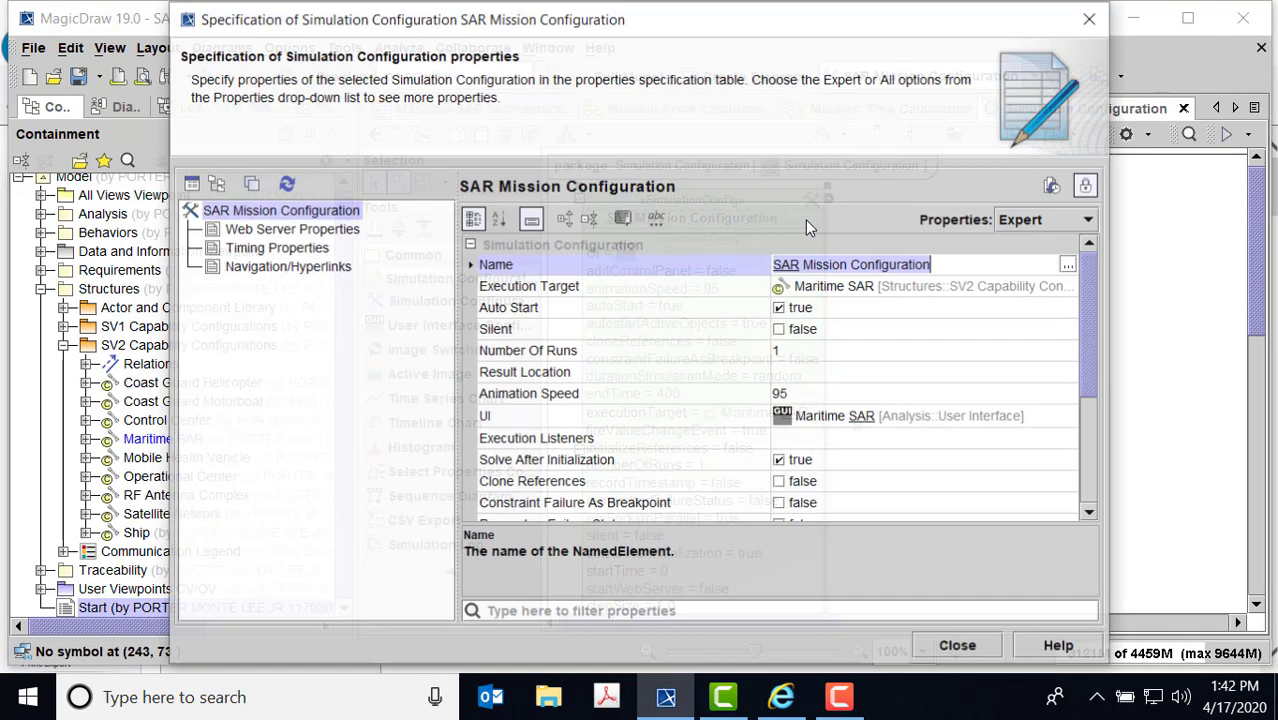
{"action": "left_click", "coordinate": [234, 248]}
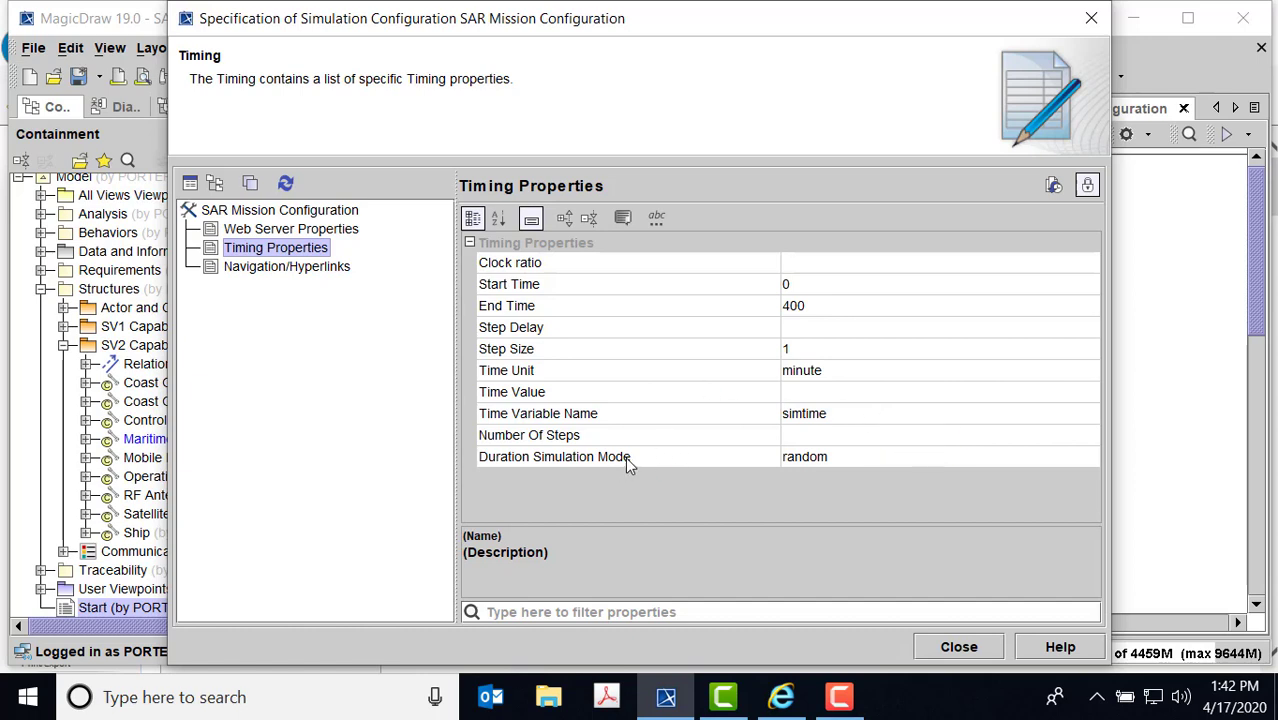
- Choose random as the Duration Simulation Mode and close the specification
{"action": "left_click", "coordinate": [822, 457]}
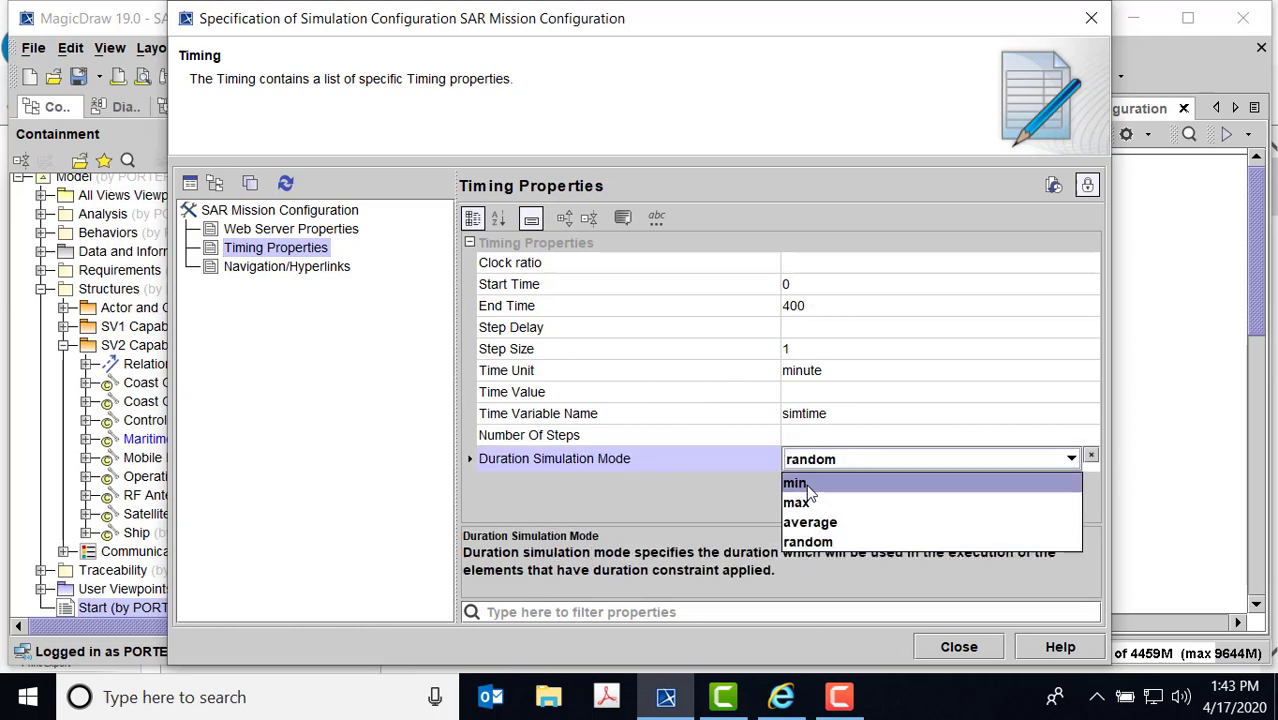
{"action": "left_click", "coordinate": [819, 541]}
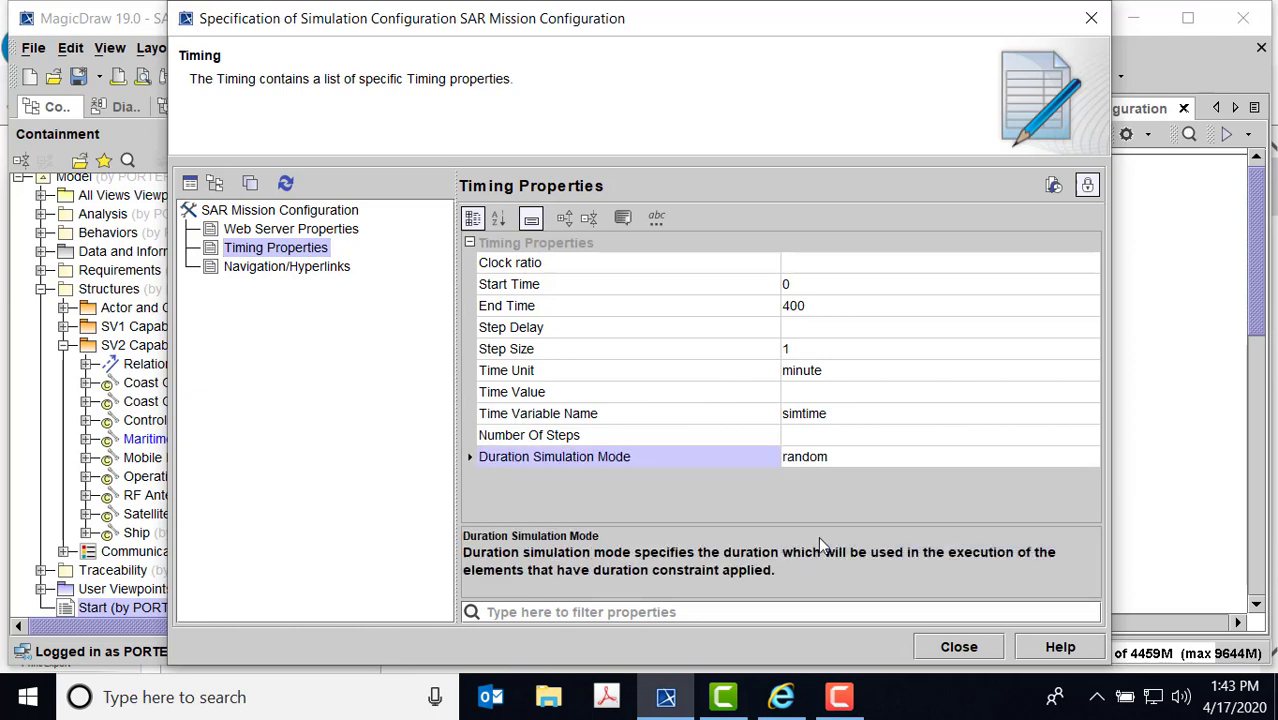
{"action": "left_click", "coordinate": [985, 647]}
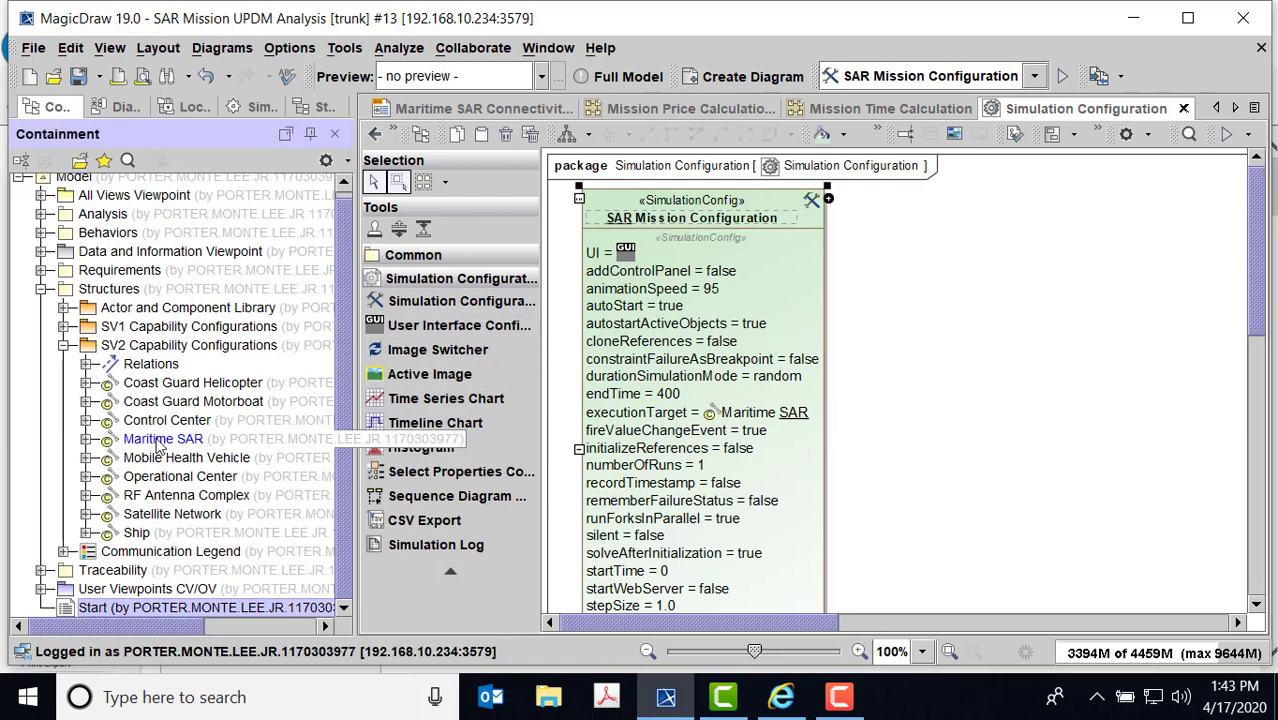
- Assign the Maritime SAR block as the SAR Mission Configuration's execution target and review the configuration's listed settings
{"action": "left_click_drag", "start_coordinate": [160, 449], "coordinate": [760, 337]}
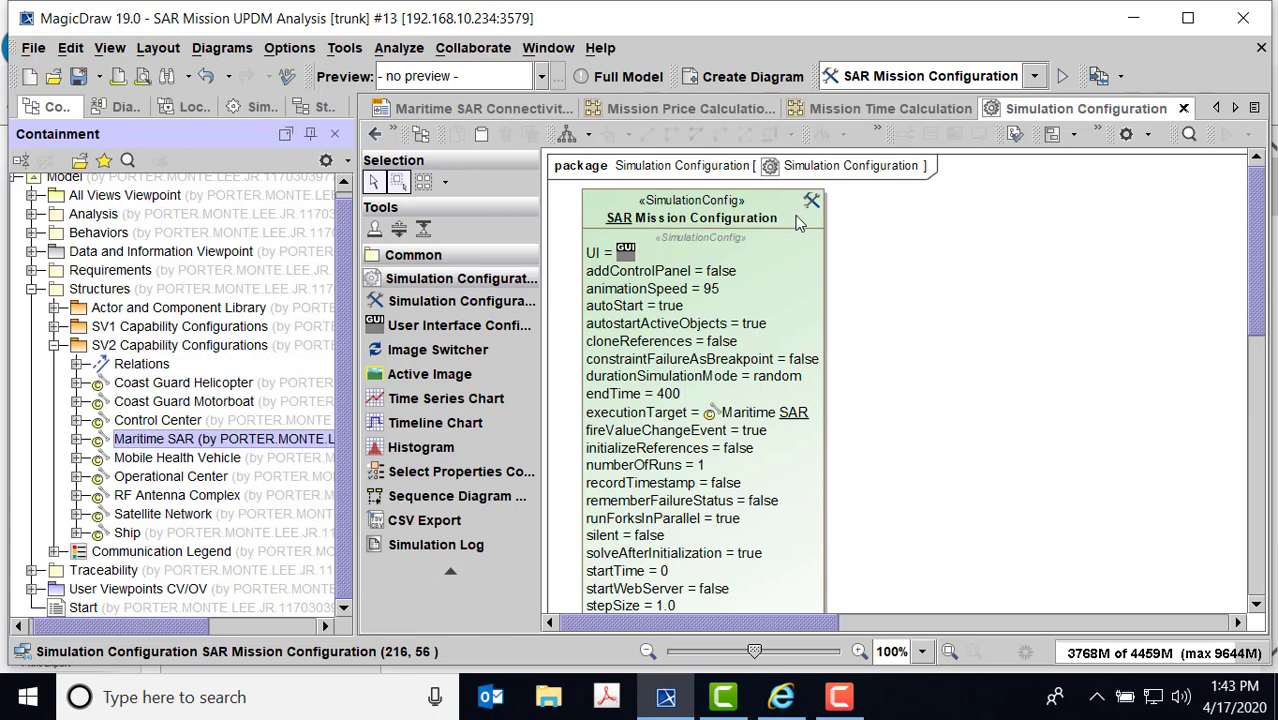
{"action": "scroll", "coordinate": [920, 335], "scroll_direction": "down", "scroll_amount": 1}
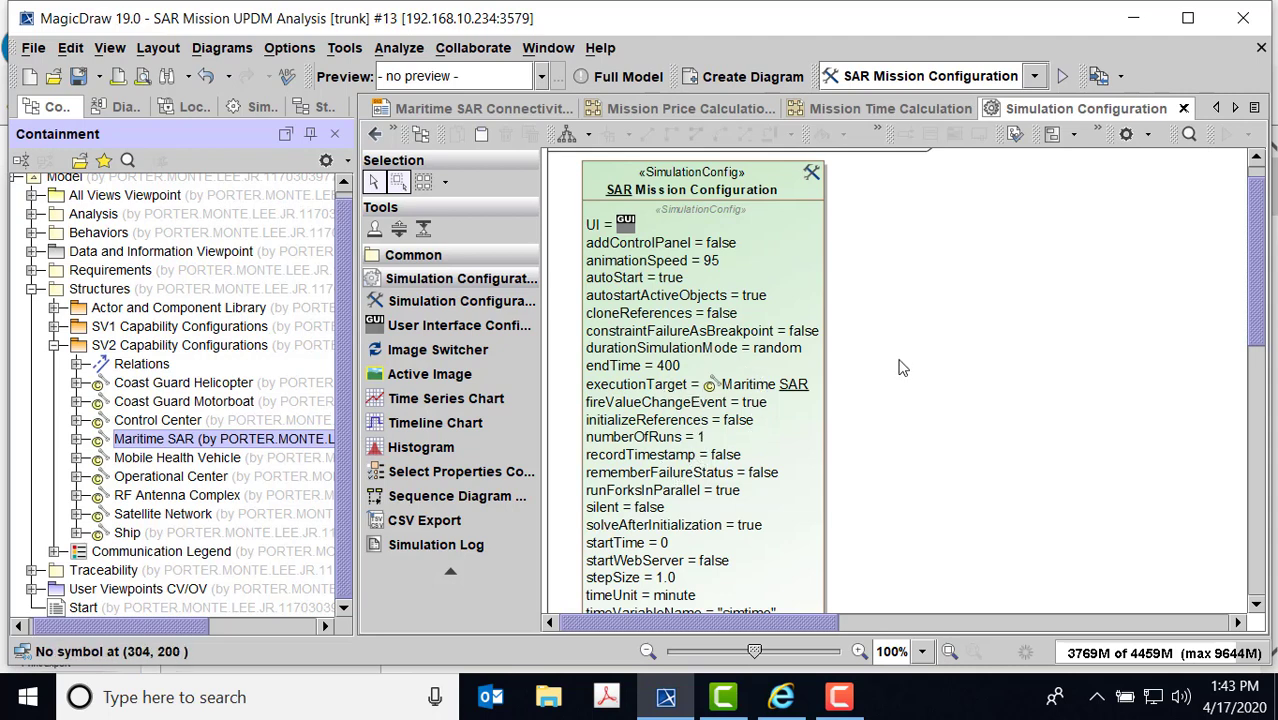
{"action": "scroll", "coordinate": [900, 367], "scroll_direction": "down", "scroll_amount": 1}
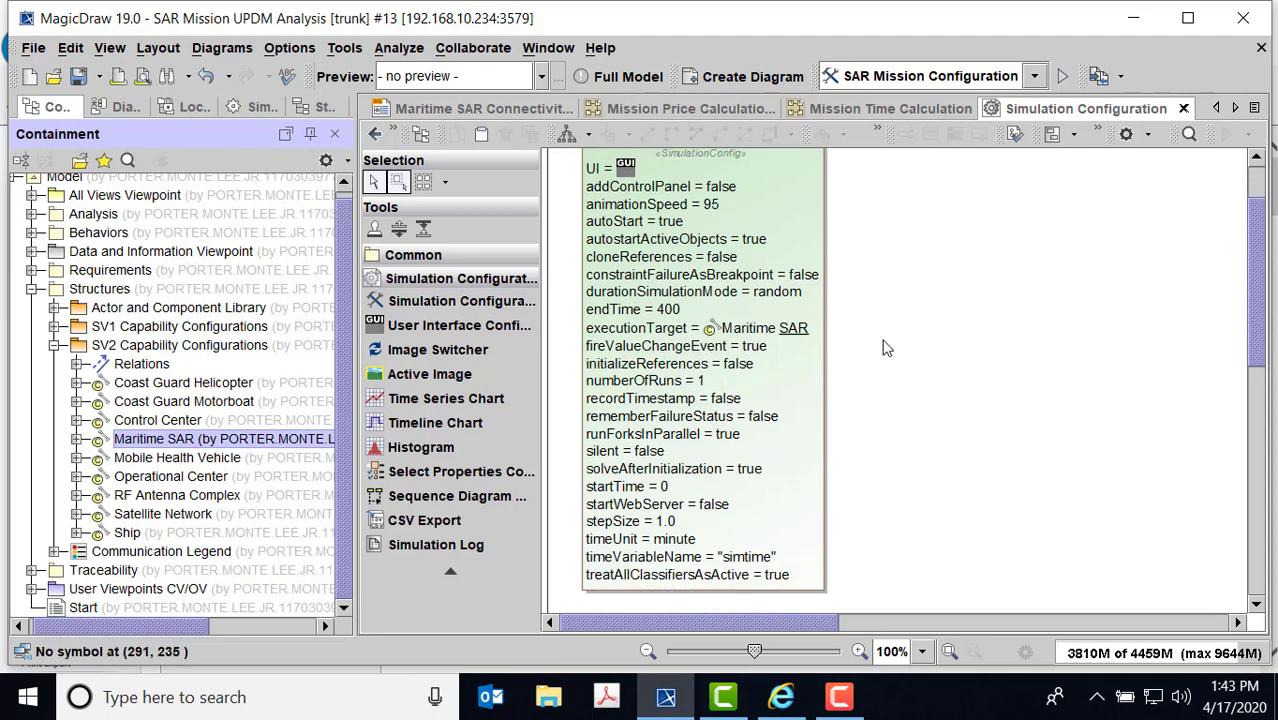
{"action": "scroll", "coordinate": [890, 345], "scroll_direction": "up", "scroll_amount": 1}
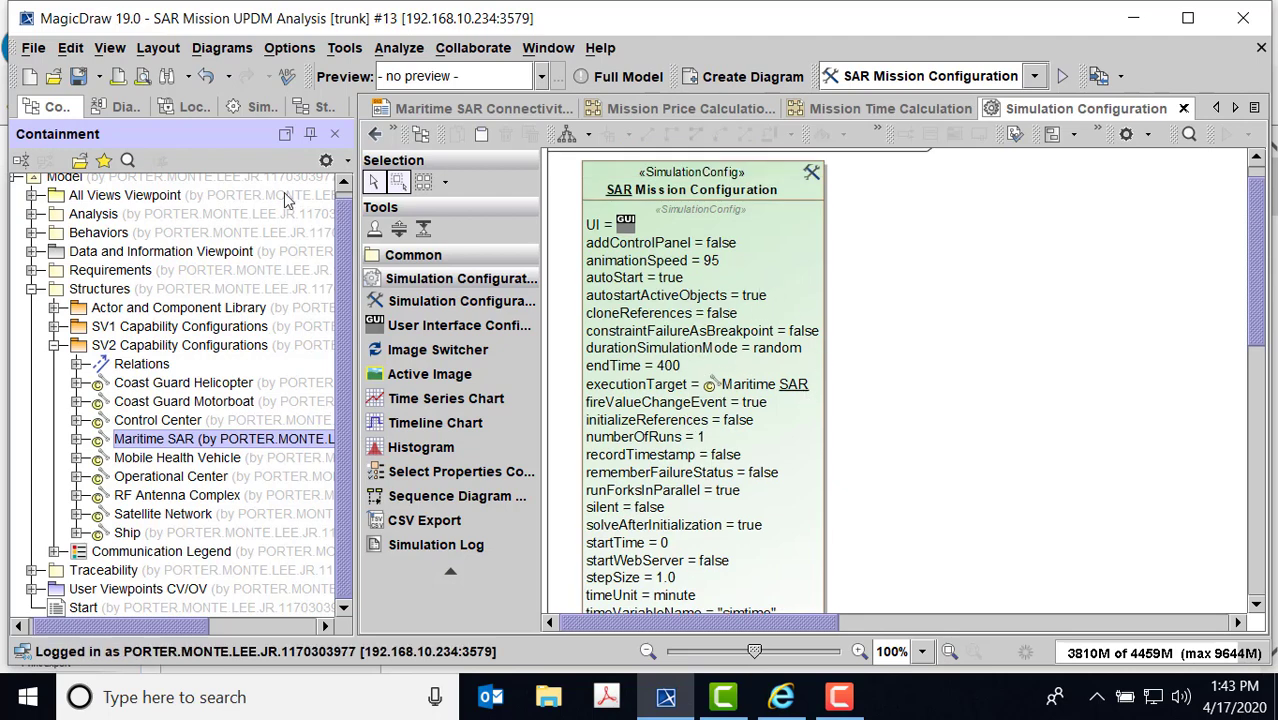
- Collapse the Structures package and expand the User Interface package under Analysis in the containment tree
{"action": "scroll", "coordinate": [350, 240], "scroll_direction": "up", "scroll_amount": 1}
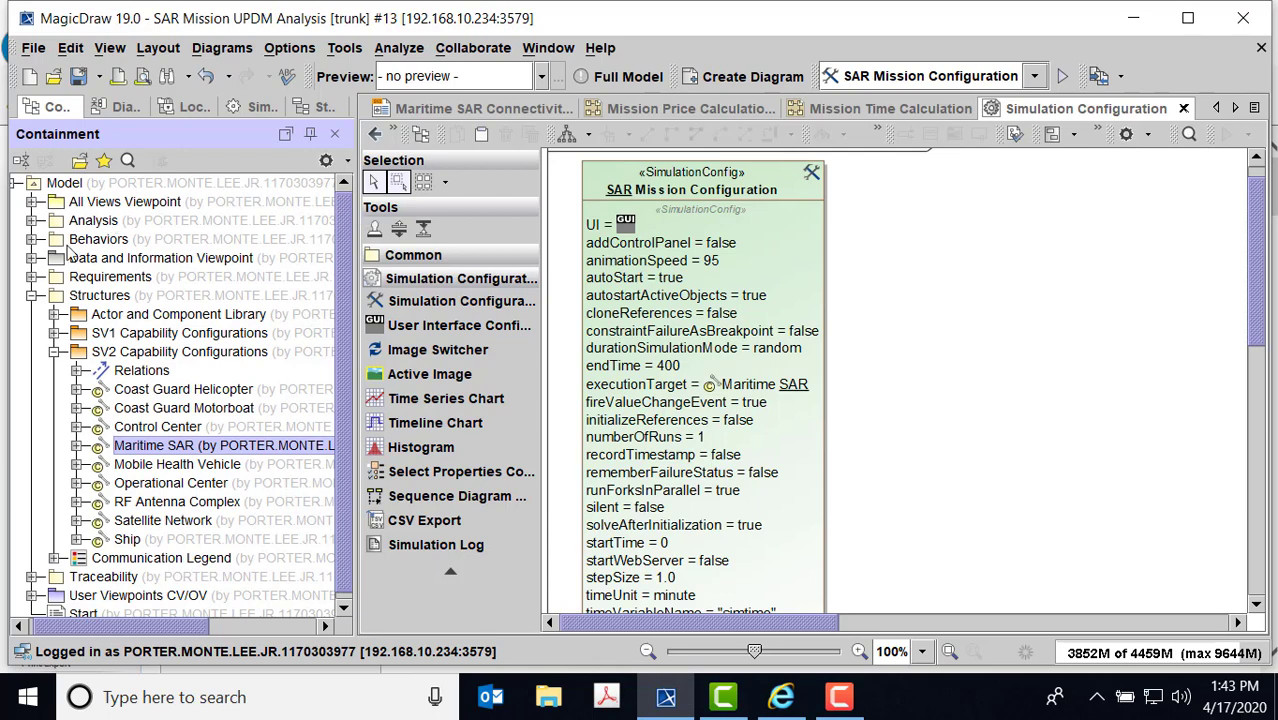
{"action": "left_click", "coordinate": [32, 296]}
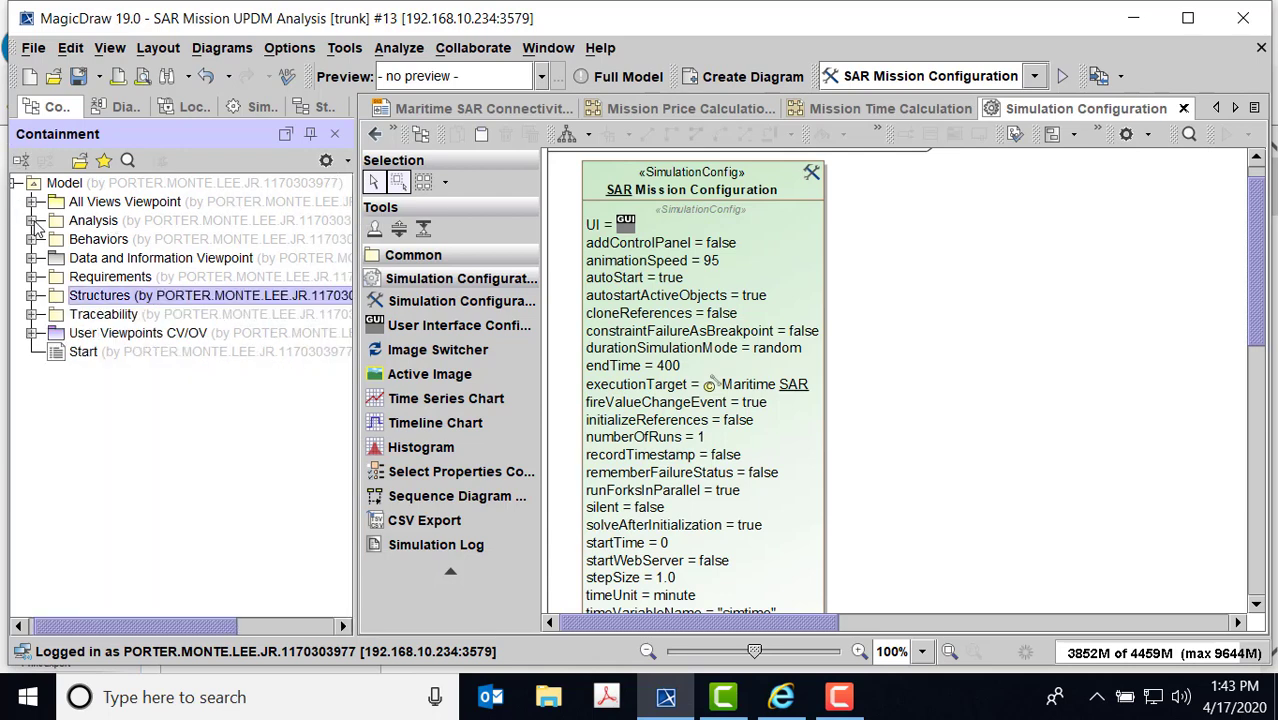
{"action": "left_click", "coordinate": [32, 221]}
{"action": "left_click", "coordinate": [55, 277]}
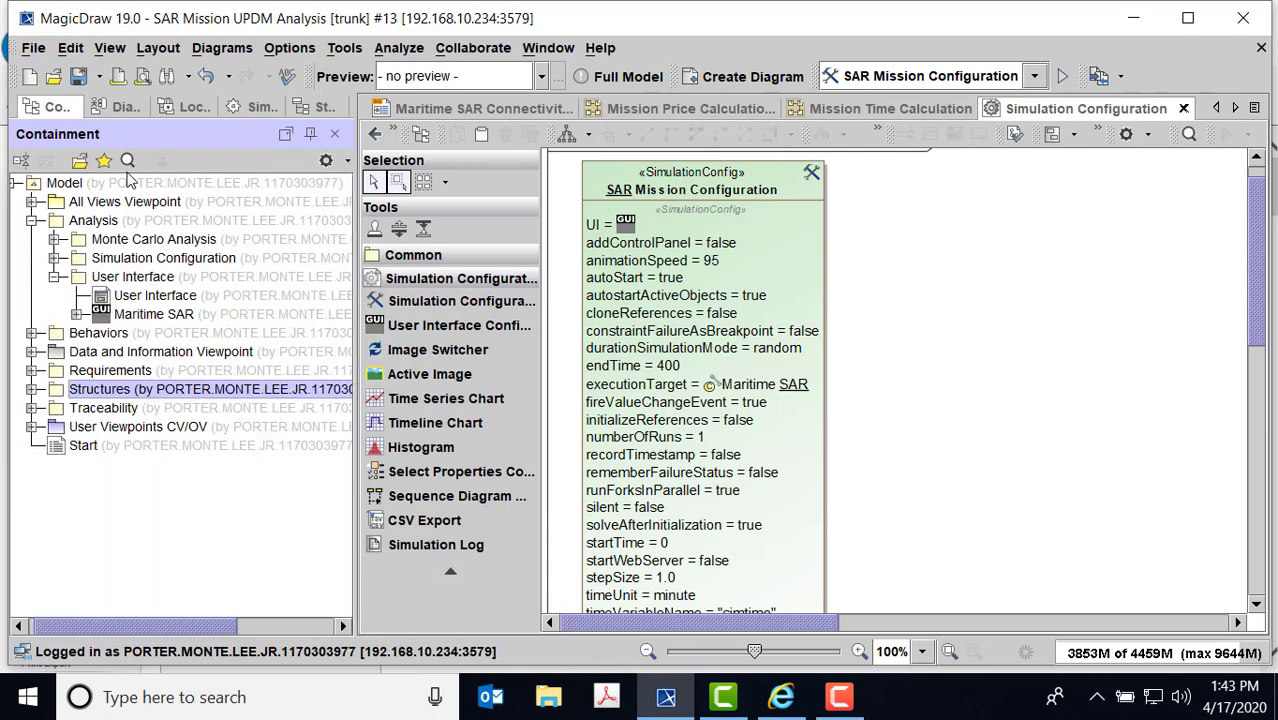
- Check the Maritime SAR frame's specification, and open the User Interface diagram to examine the simulation panel's layout
{"action": "double_click", "coordinate": [103, 316]}
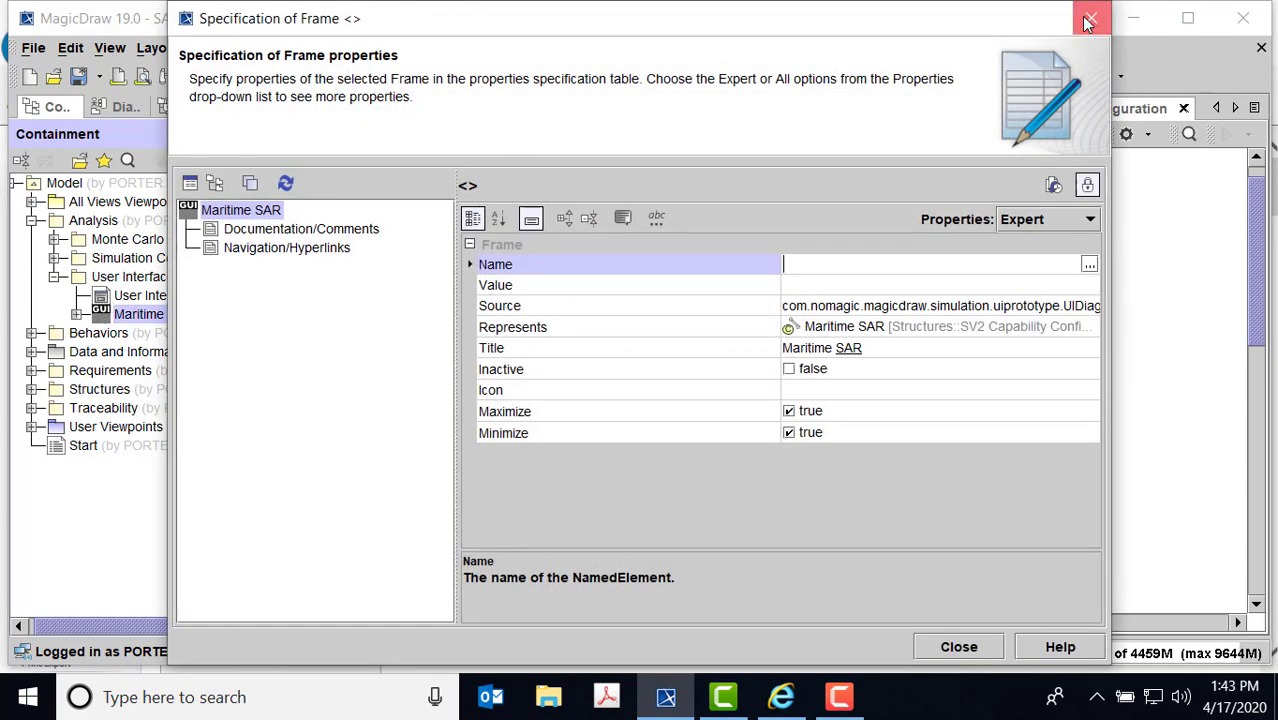
{"action": "left_click", "coordinate": [1091, 18]}
{"action": "double_click", "coordinate": [104, 292]}
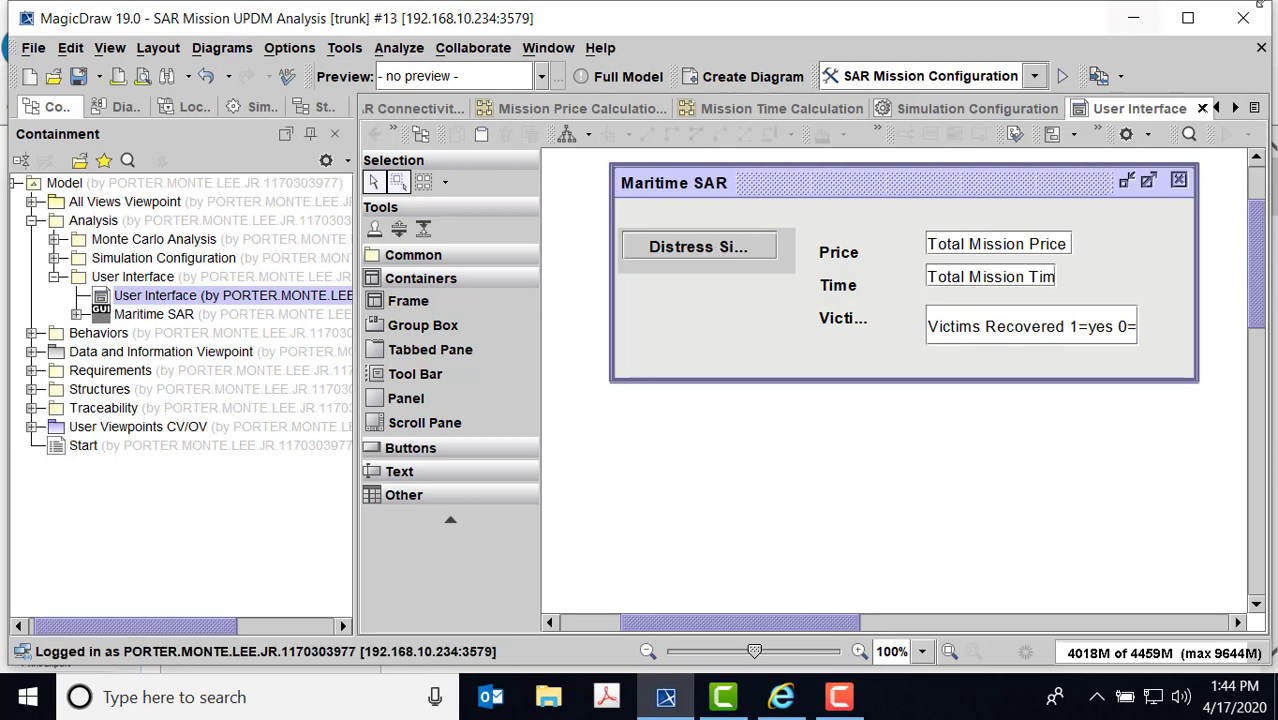
- Close all open diagrams and collapse the User Interface package in the containment tree
{"action": "left_click", "coordinate": [1180, 184]}
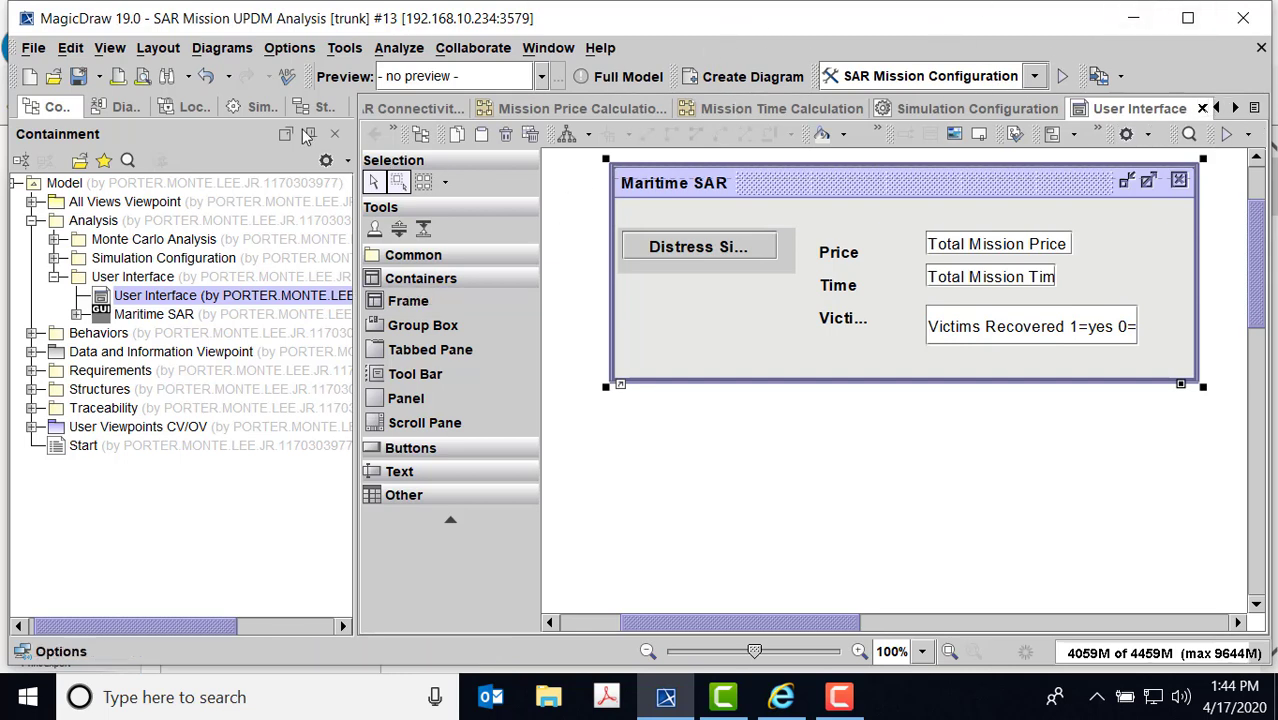
{"action": "left_click", "coordinate": [55, 277]}
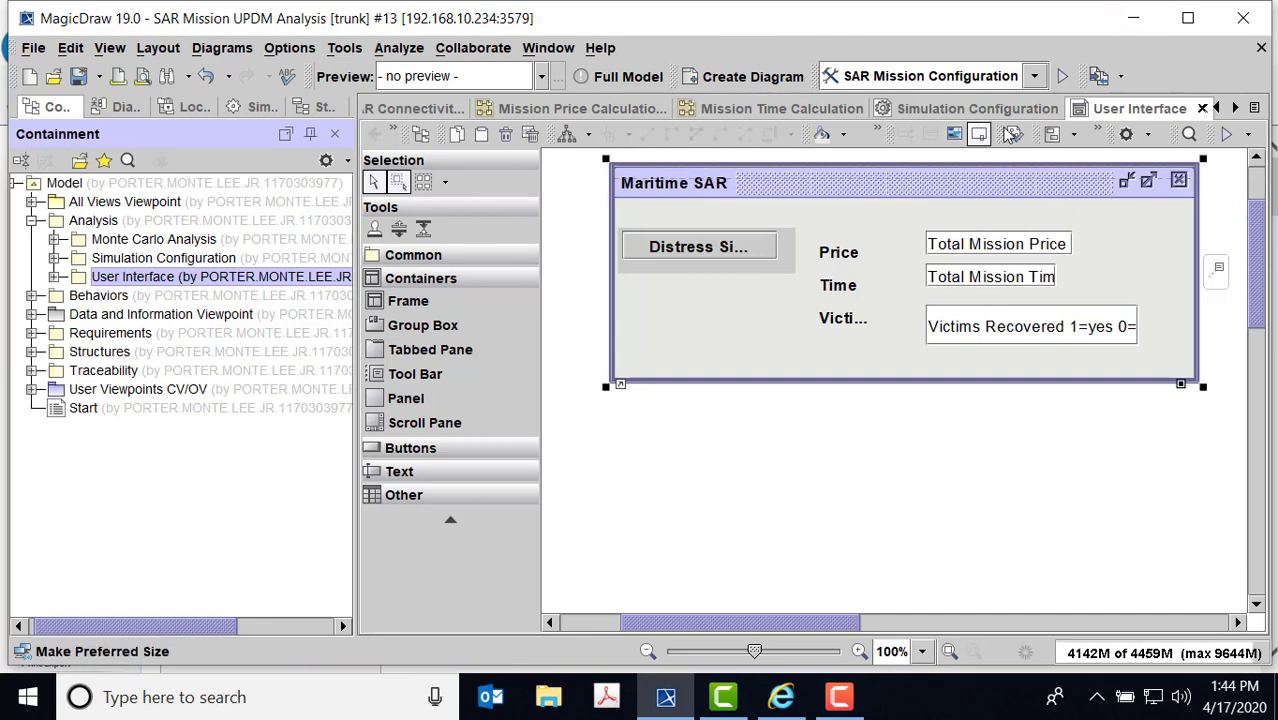
{"action": "left_click", "coordinate": [1203, 108]}
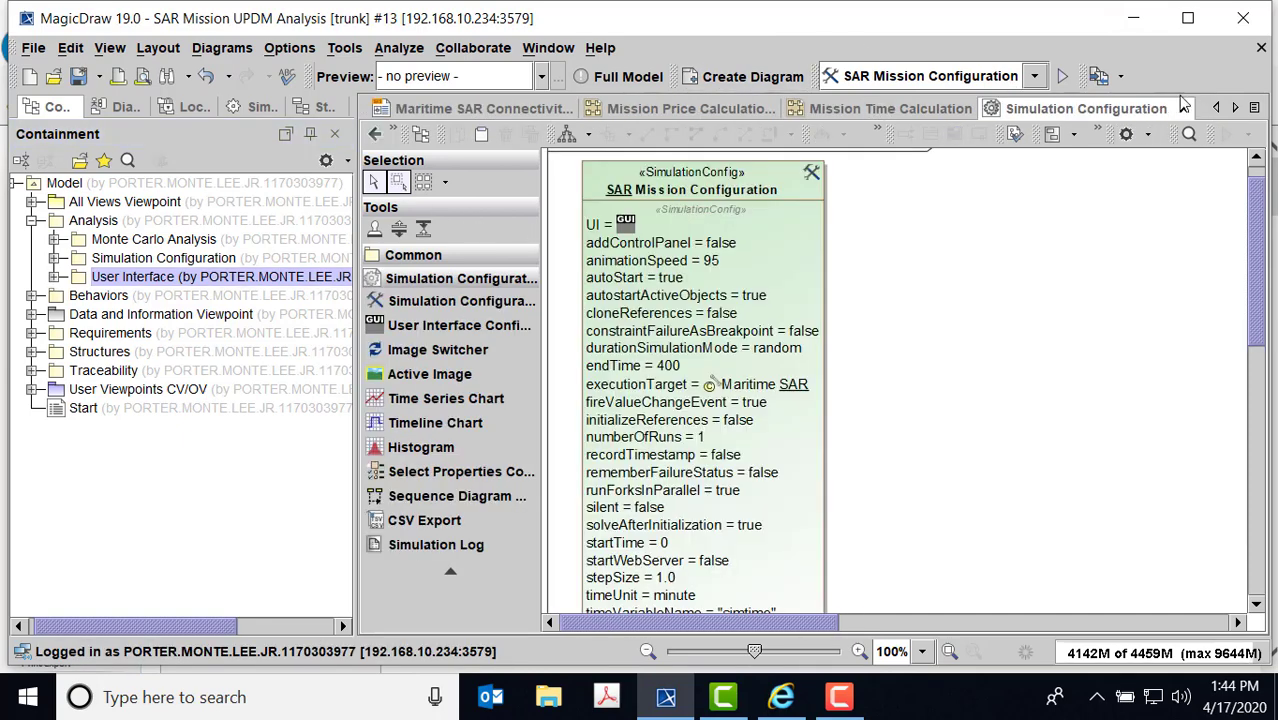
{"action": "left_click", "coordinate": [1184, 108]}
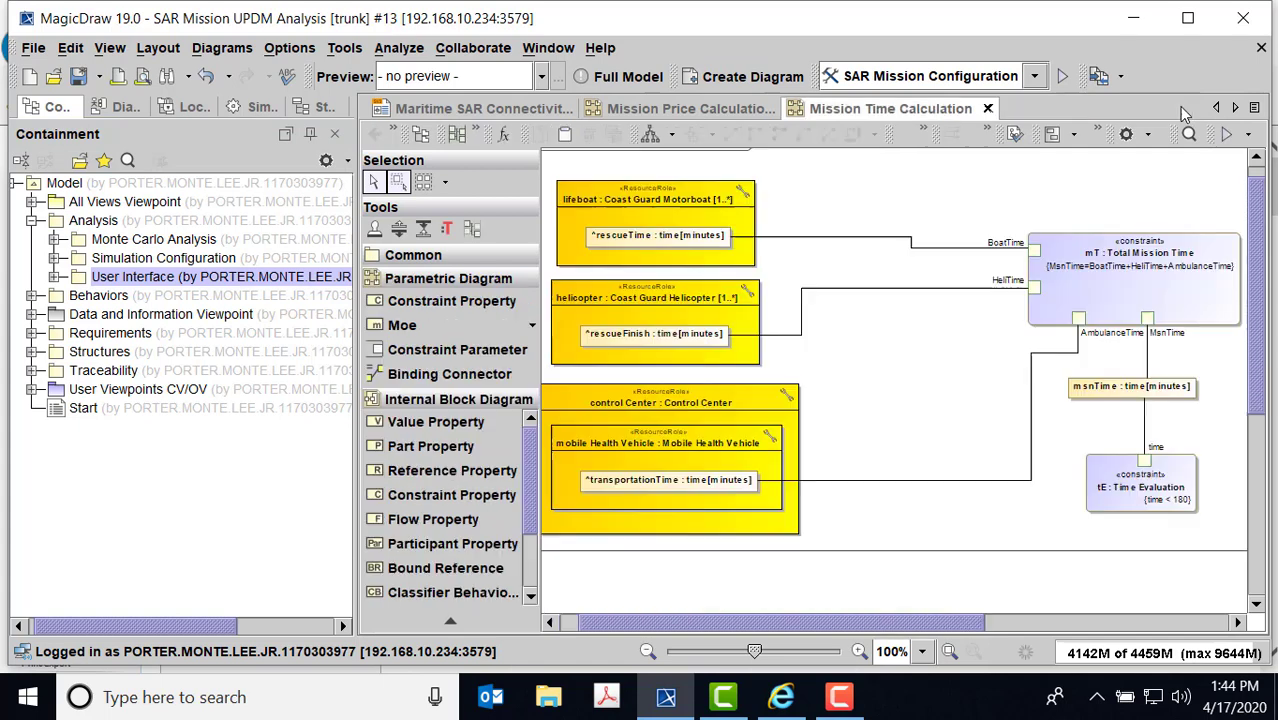
{"action": "left_click", "coordinate": [988, 108]}
{"action": "left_click", "coordinate": [790, 108]}
{"action": "left_click", "coordinate": [584, 108]}
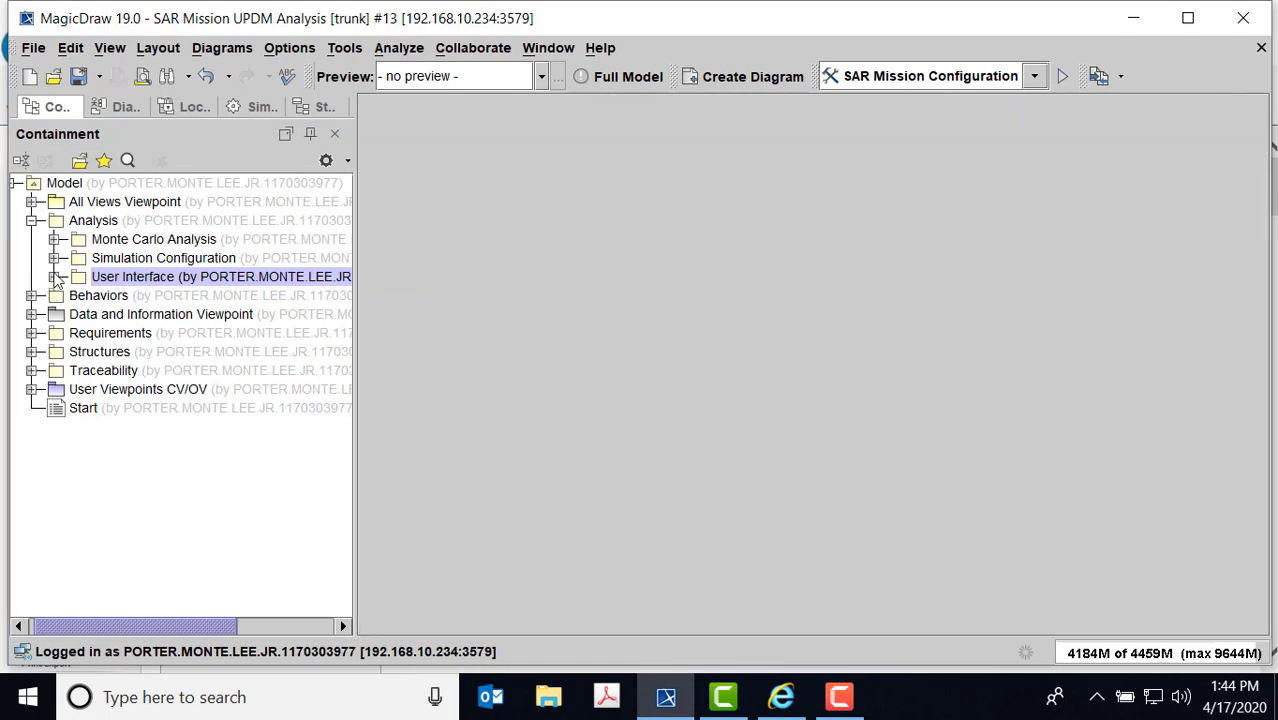
{"action": "left_click", "coordinate": [55, 277]}
{"action": "left_click", "coordinate": [55, 277]}
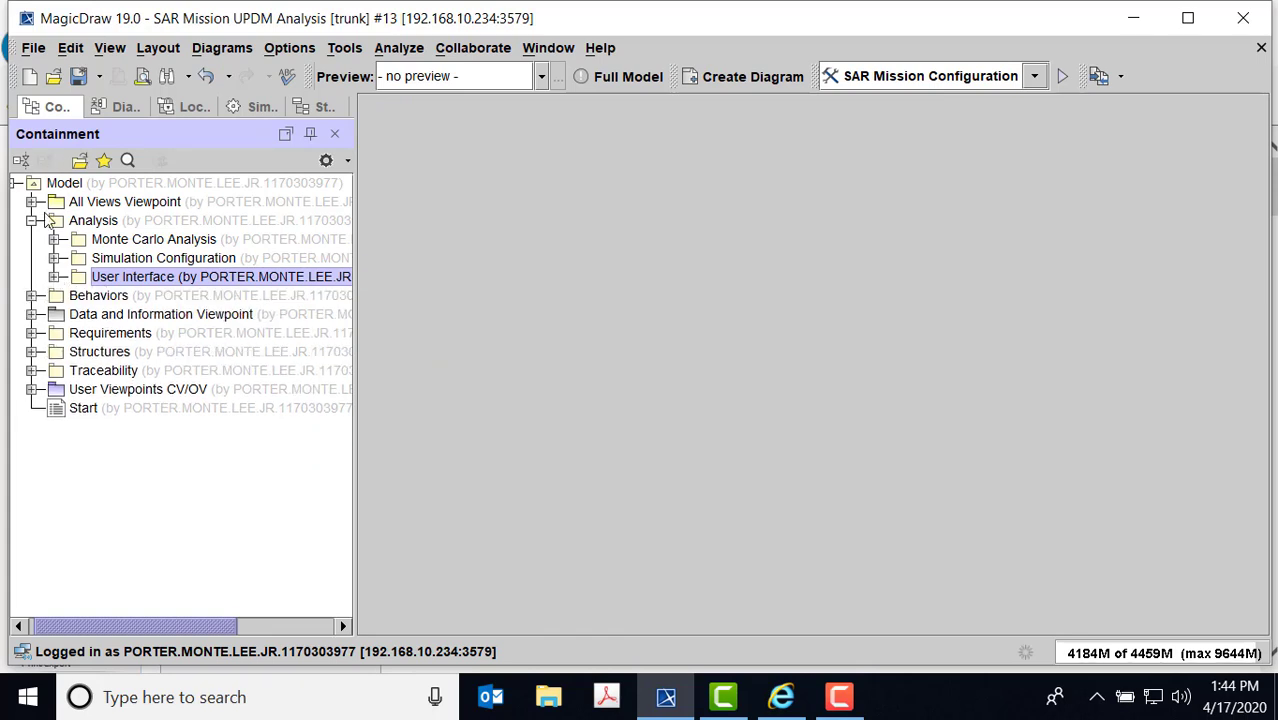
- Expand the Structures package and launch a simulation of the Maritime SAR block in SV2 Capability Configurations
{"action": "left_click", "coordinate": [31, 352]}
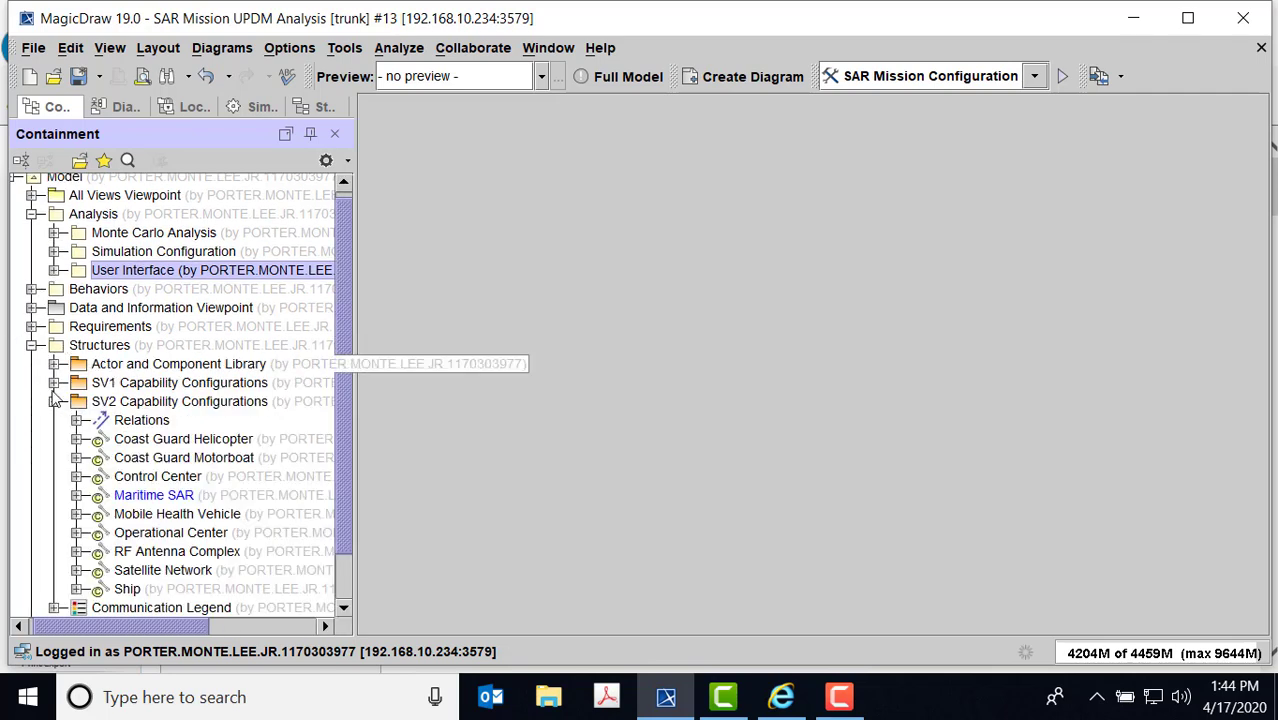
{"action": "right_click", "coordinate": [122, 497]}
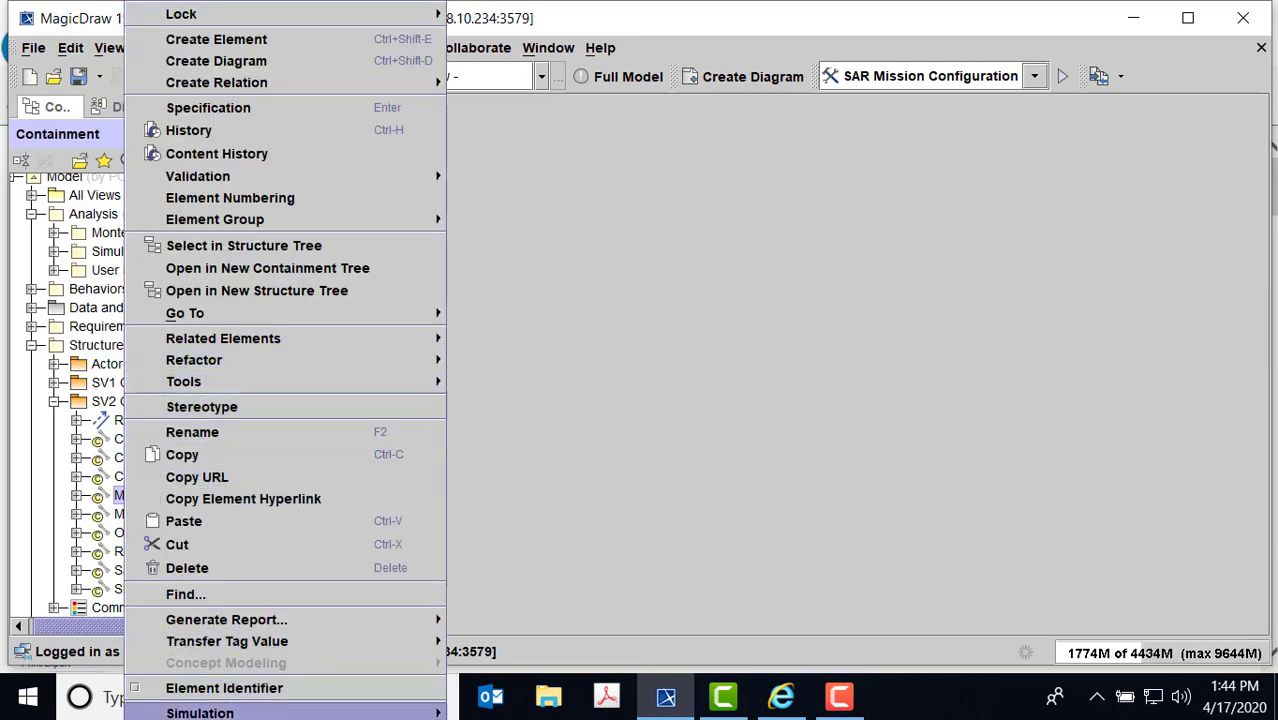
{"action": "mouse_move", "coordinate": [250, 712]}
{"action": "left_click", "coordinate": [483, 665]}
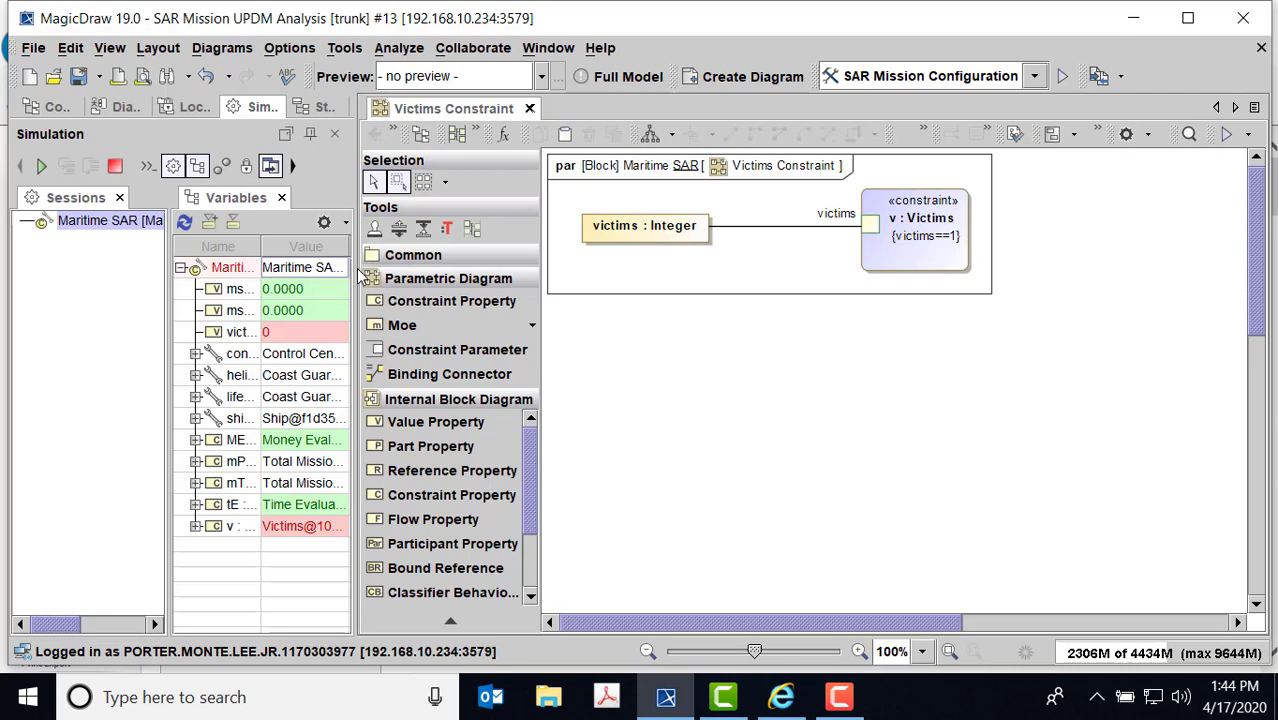
- Widen the Simulation pane, narrow the diagram palette, and widen the Name column of the variables list
{"action": "left_click_drag", "start_coordinate": [357, 272], "coordinate": [461, 300]}
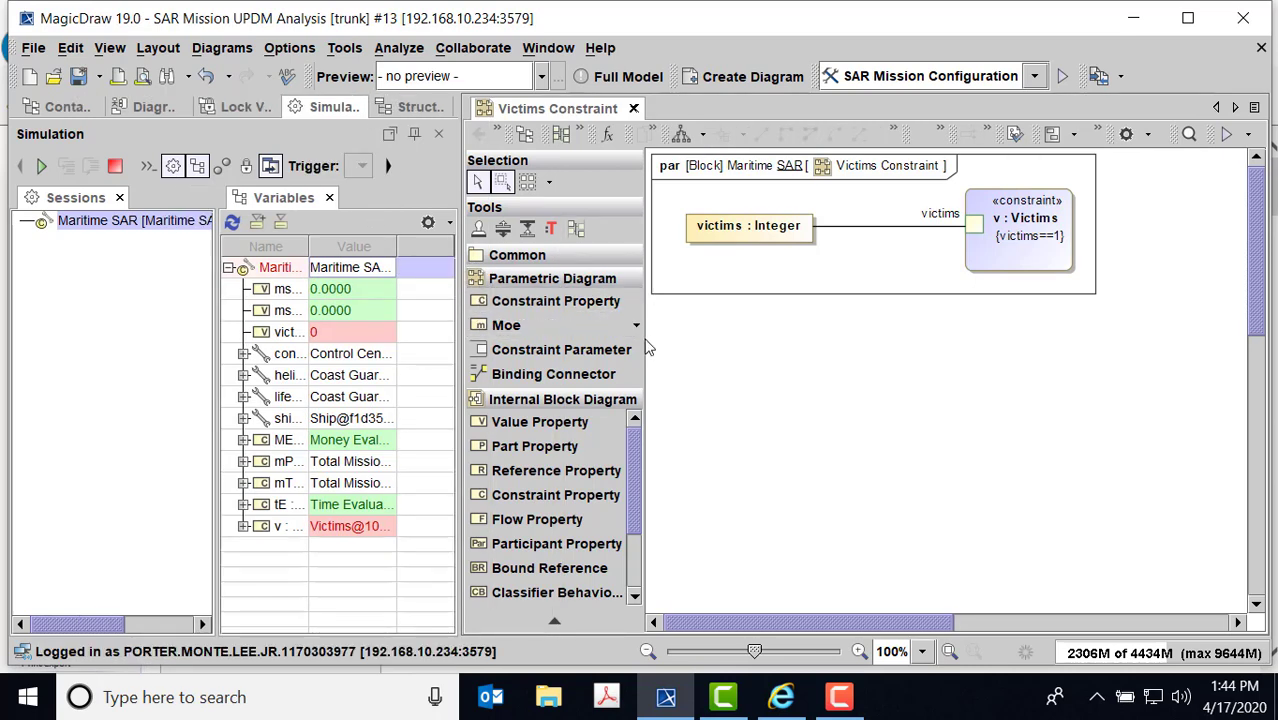
{"action": "left_click_drag", "start_coordinate": [643, 339], "coordinate": [515, 340]}
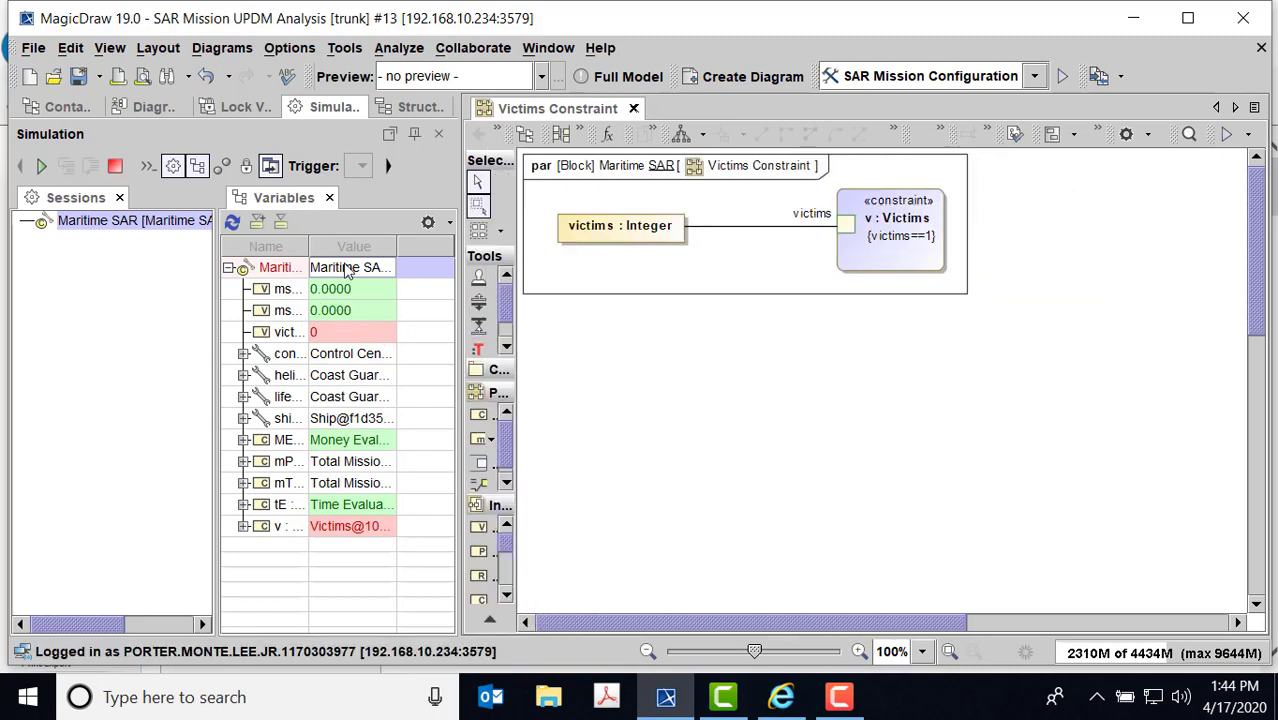
{"action": "left_click_drag", "start_coordinate": [309, 246], "coordinate": [370, 256]}
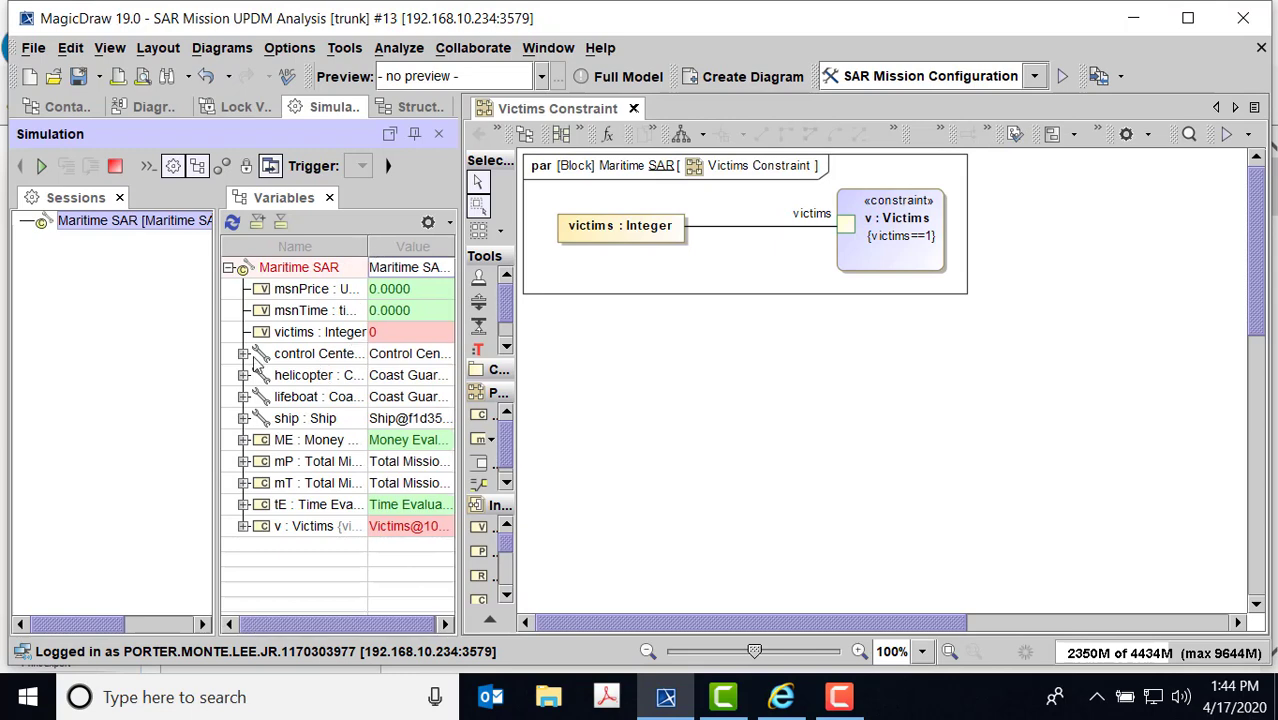
- Examine the control center, helicopter and lifeboat variables of the Maritime SAR simulation, leaving each one collapsed
{"action": "left_click", "coordinate": [243, 354]}
{"action": "left_click", "coordinate": [243, 354]}
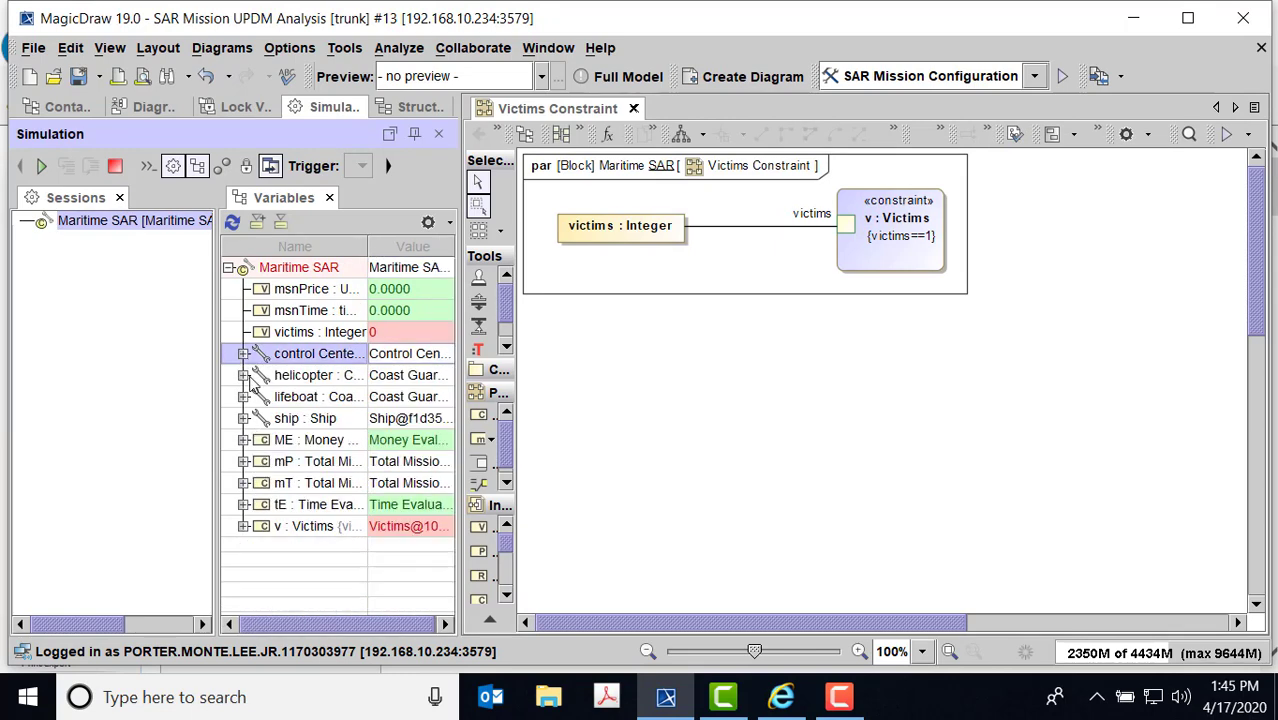
{"action": "left_click", "coordinate": [244, 375]}
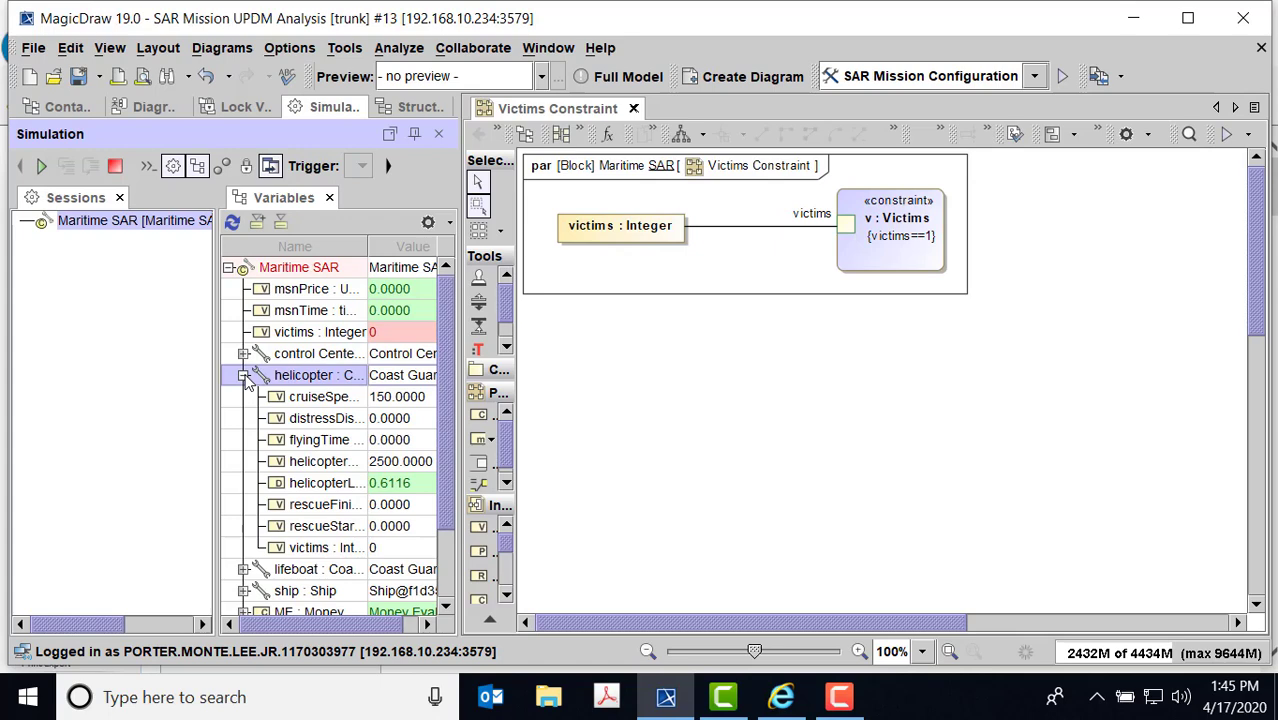
{"action": "left_click", "coordinate": [243, 376]}
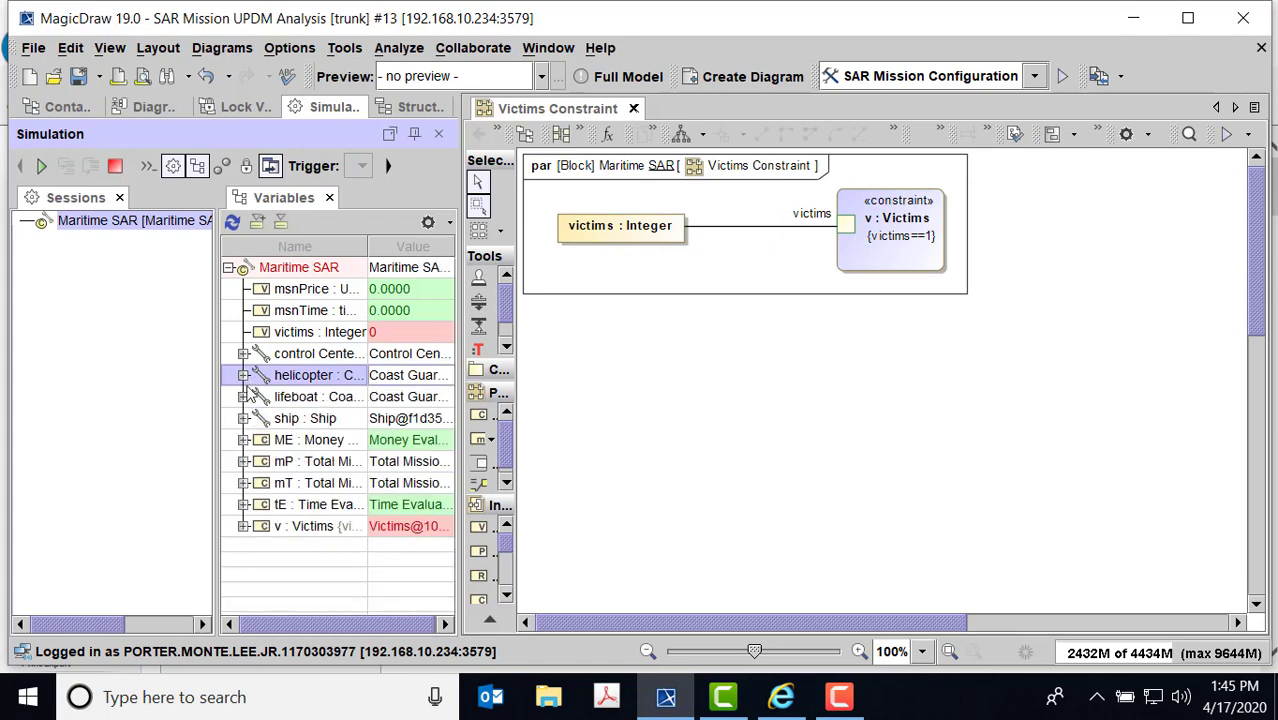
{"action": "left_click", "coordinate": [243, 397]}
{"action": "left_click", "coordinate": [243, 397]}
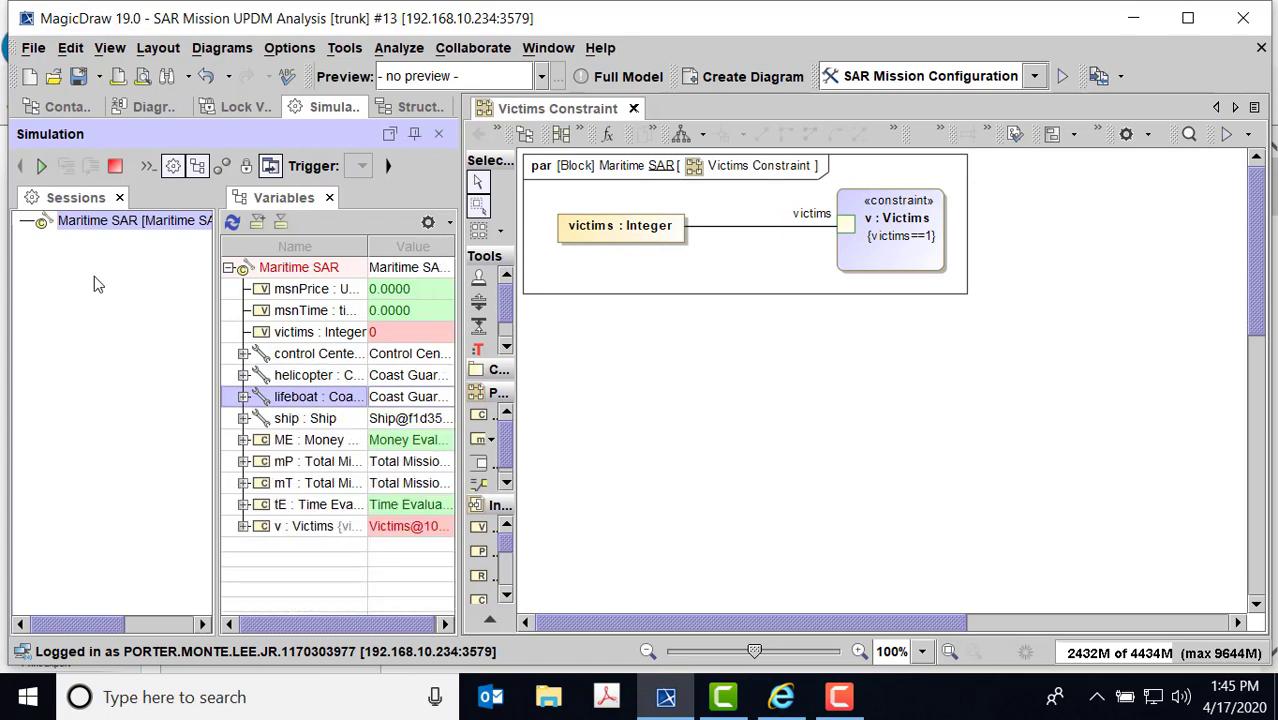
- Start the Maritime SAR simulation and send the Emergency trigger to the Ship States session
{"action": "left_click", "coordinate": [41, 167]}
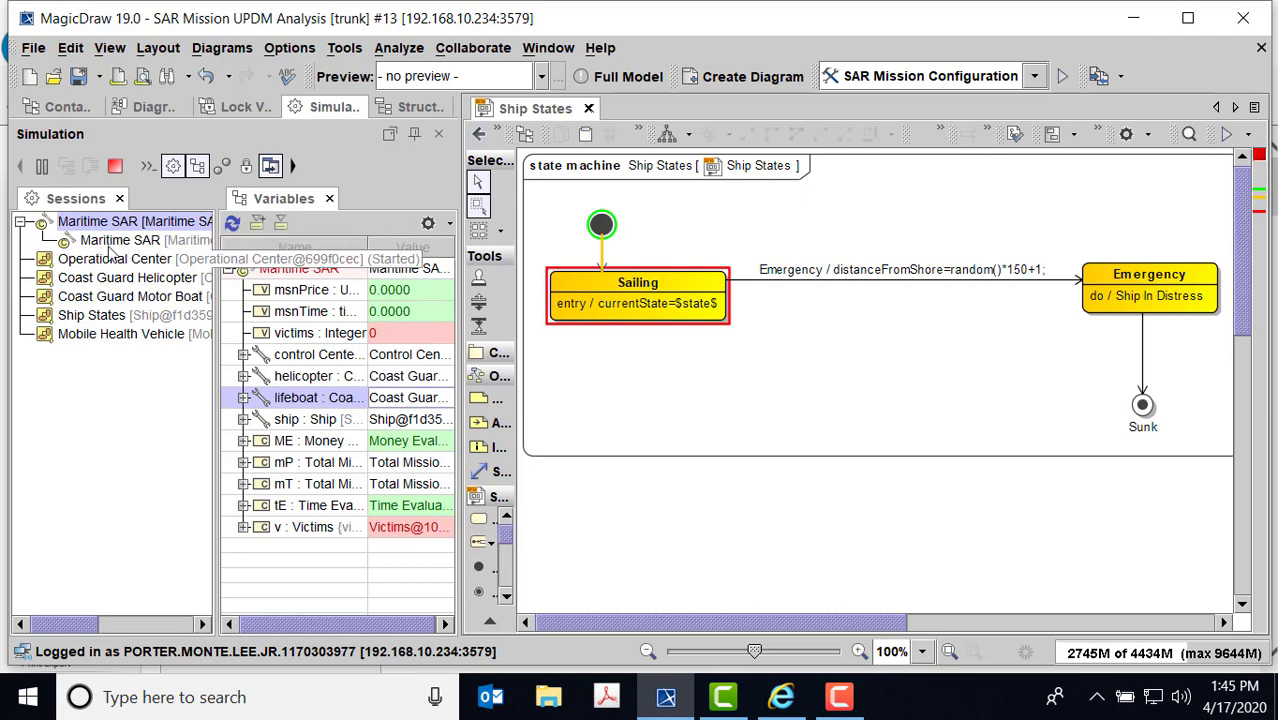
{"action": "left_click", "coordinate": [103, 315]}
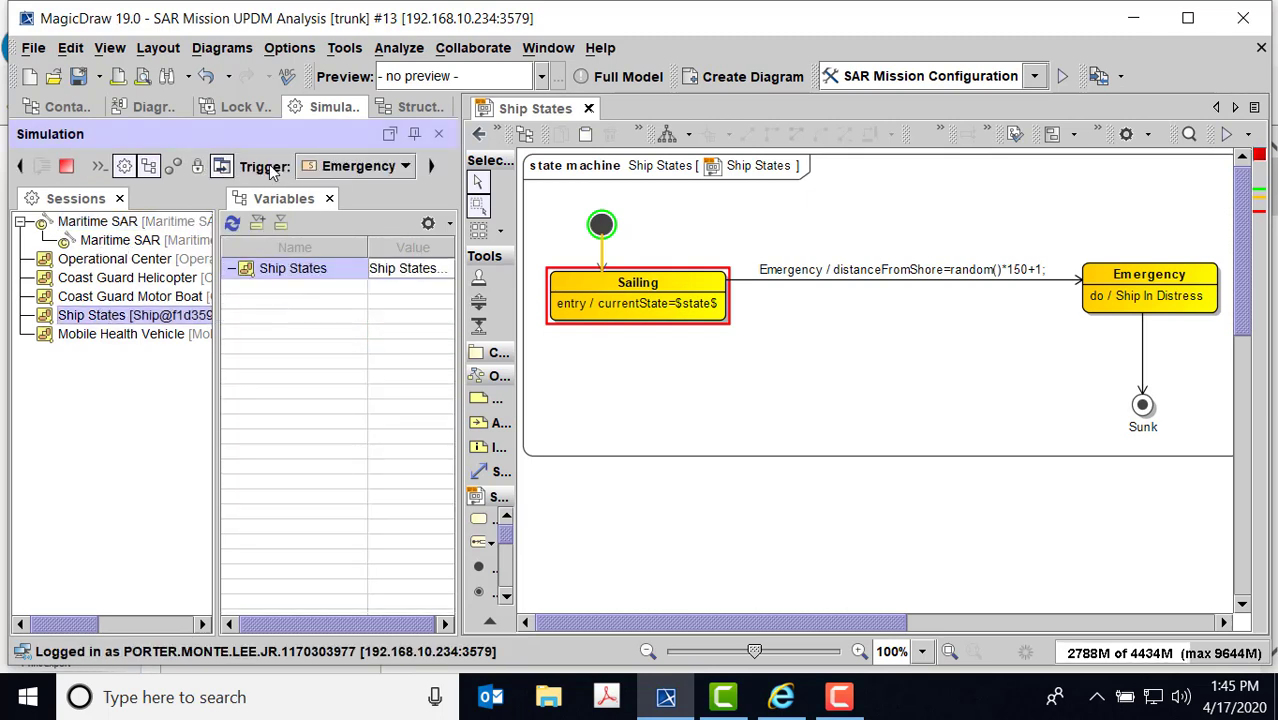
{"action": "left_click", "coordinate": [406, 168]}
{"action": "left_click", "coordinate": [405, 192]}
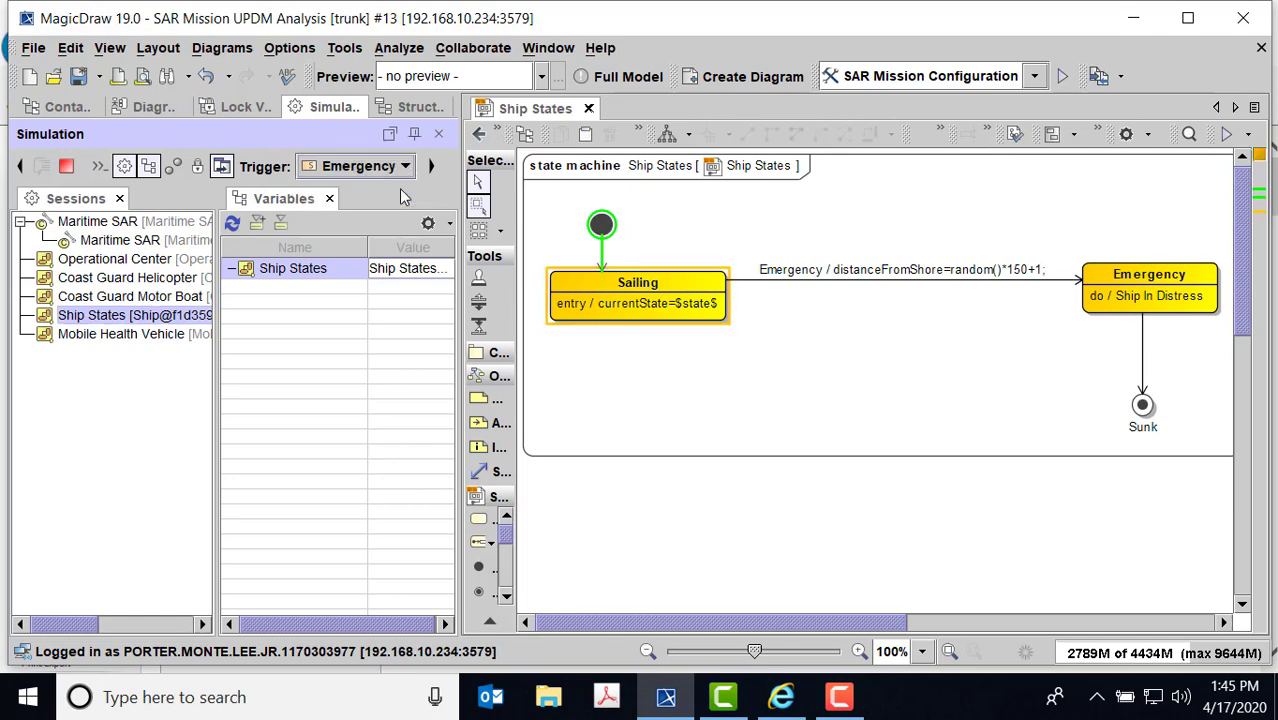
- Select the main Maritime SAR session and terminate the simulation
{"action": "left_click", "coordinate": [93, 222]}
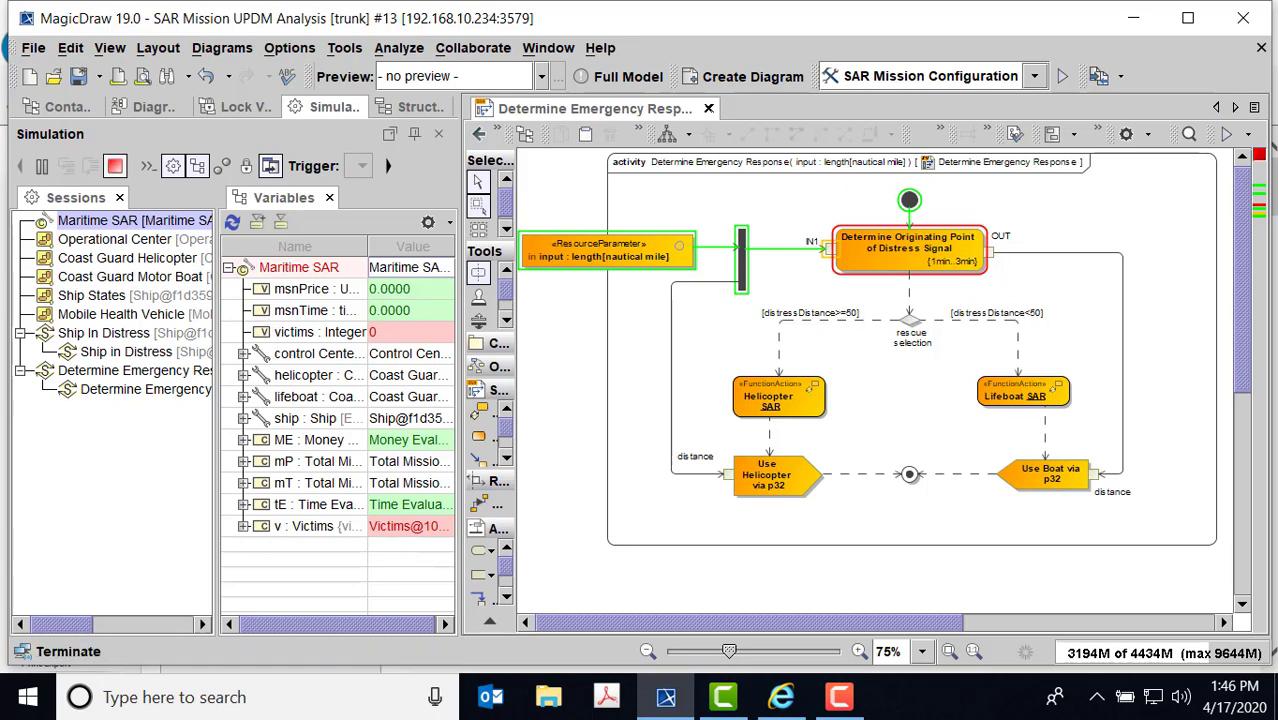
{"action": "left_click", "coordinate": [114, 166]}
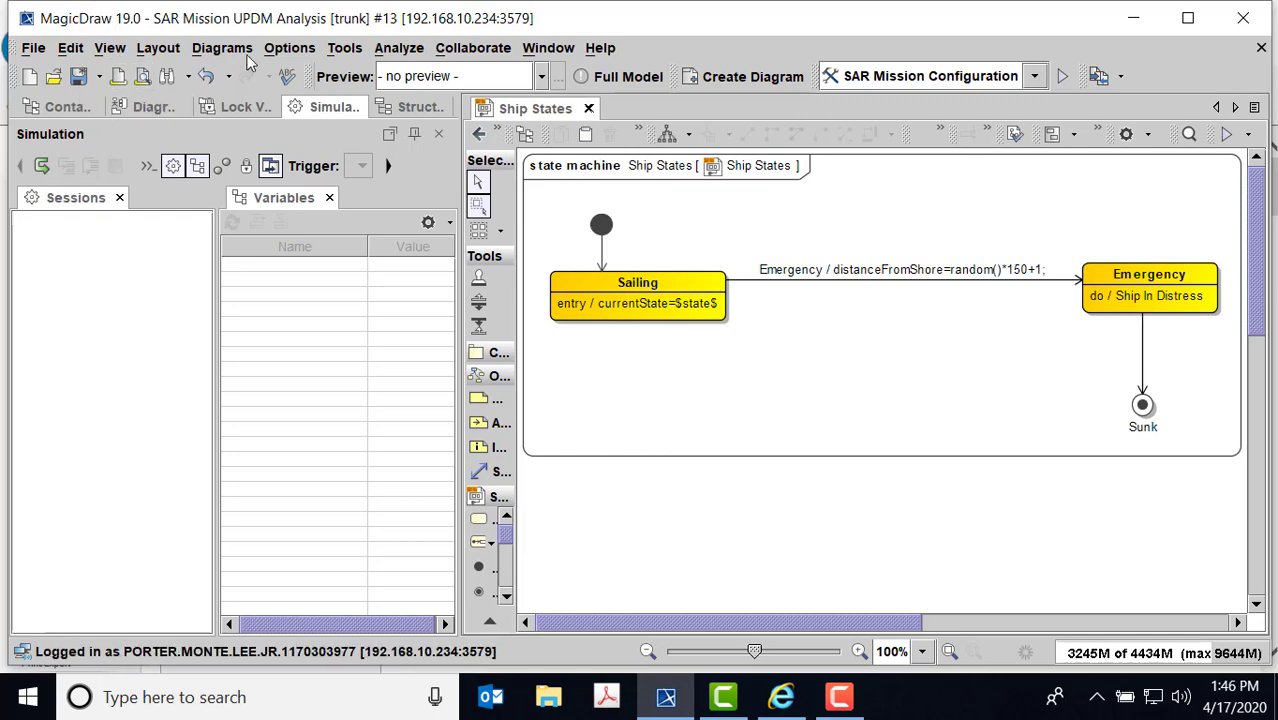
- Open the User Interface and Simulation Configuration diagrams from the Analysis package in the containment tree
{"action": "left_click", "coordinate": [74, 108]}
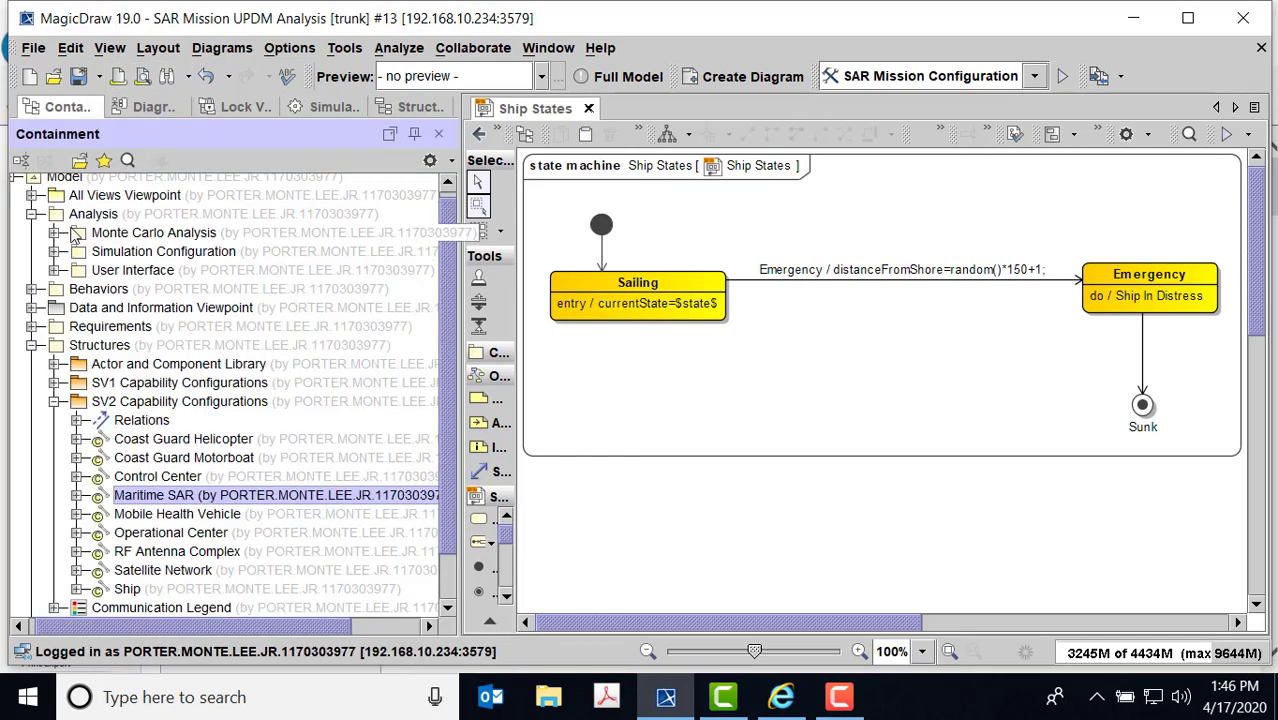
{"action": "left_click", "coordinate": [54, 270]}
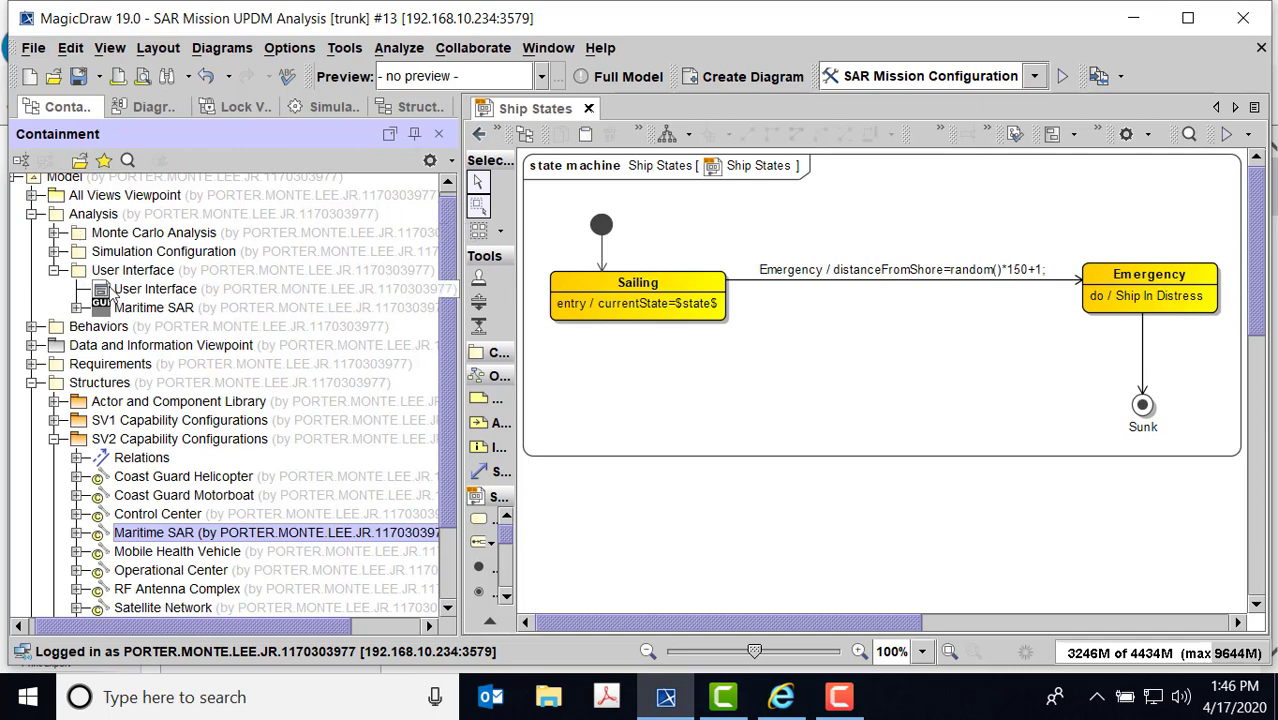
{"action": "double_click", "coordinate": [112, 290]}
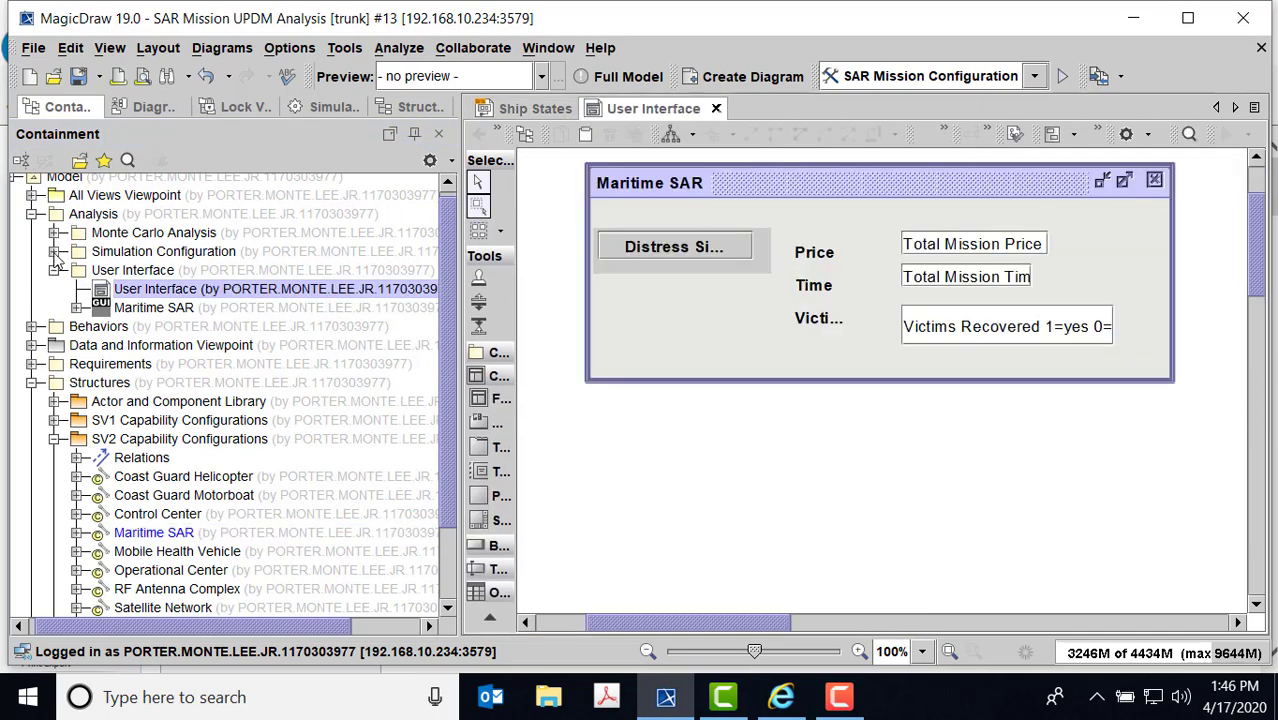
{"action": "left_click", "coordinate": [54, 251]}
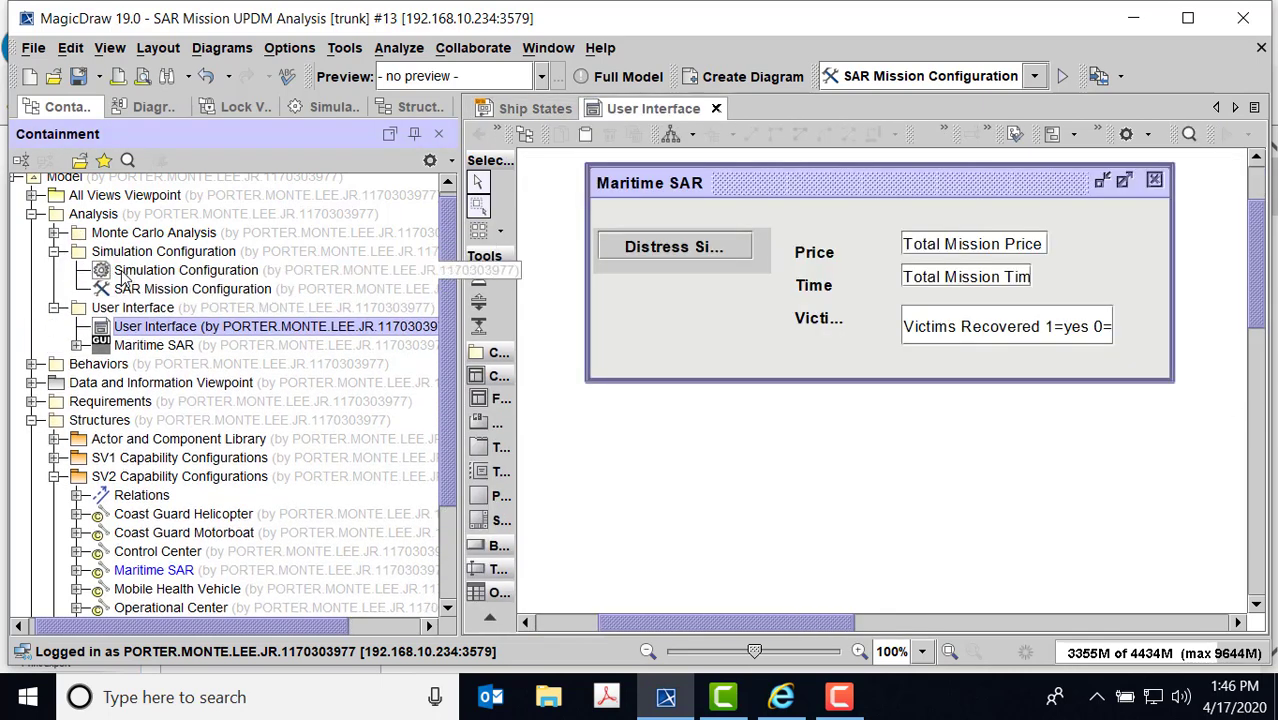
{"action": "double_click", "coordinate": [124, 272]}
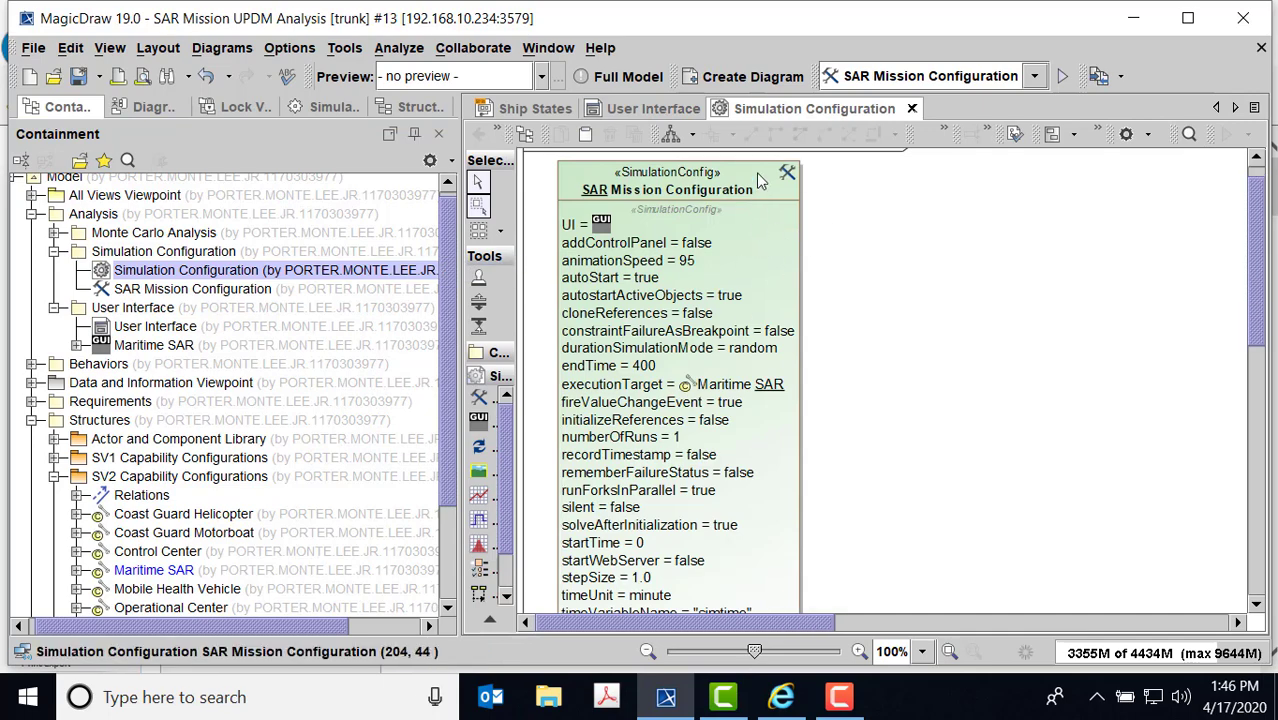
- Review the general and timing properties in the SAR Mission Configuration's specification
{"action": "right_click", "coordinate": [758, 180]}
{"action": "left_click", "coordinate": [815, 210]}
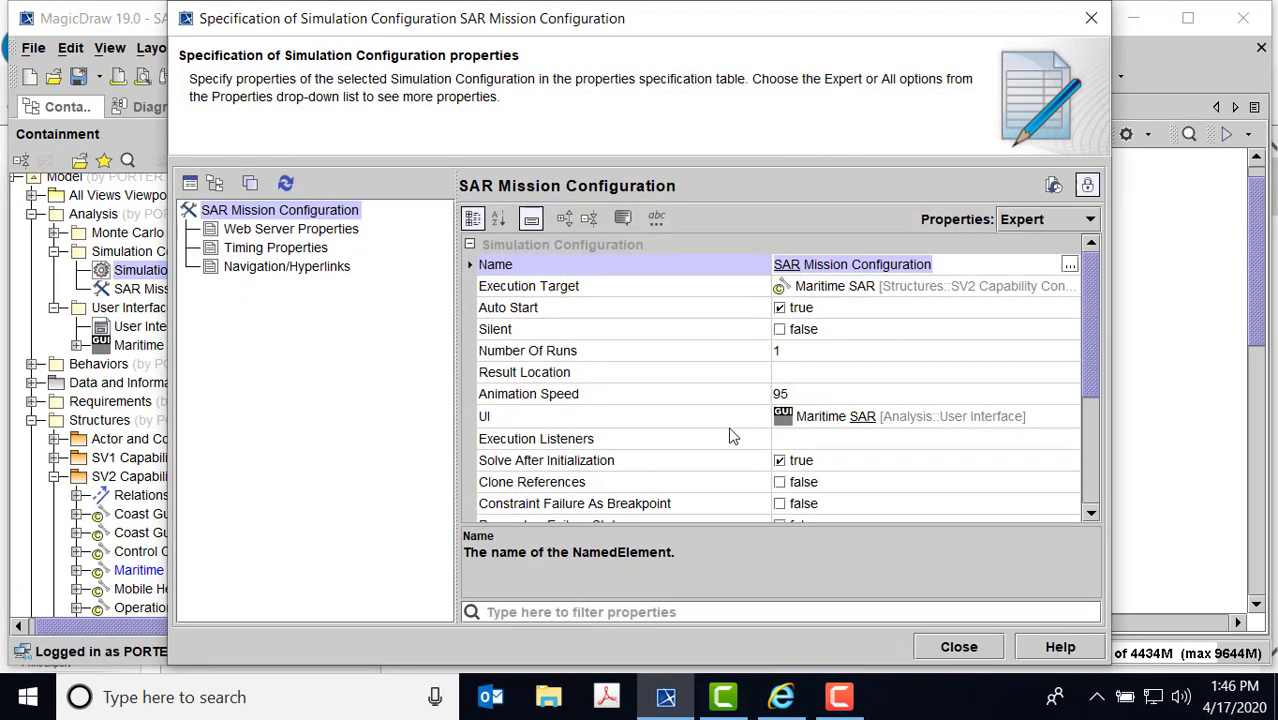
{"action": "left_click", "coordinate": [253, 248]}
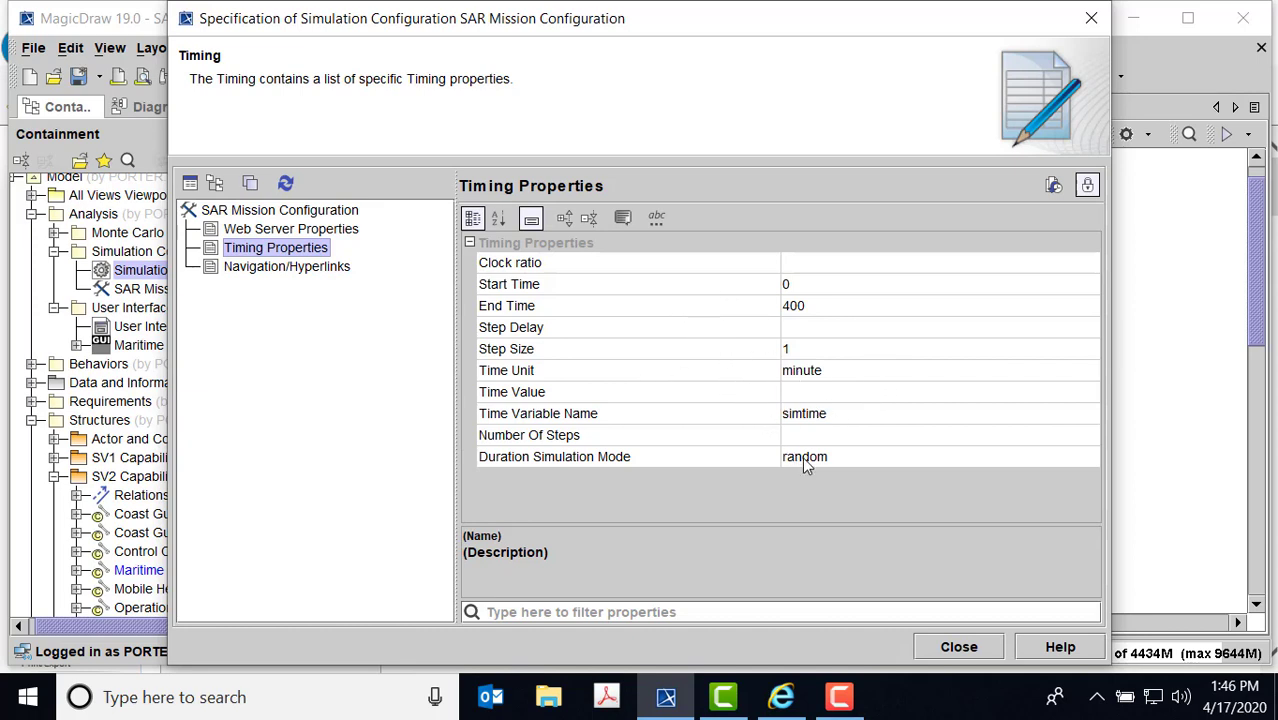
{"action": "left_click", "coordinate": [1091, 18]}
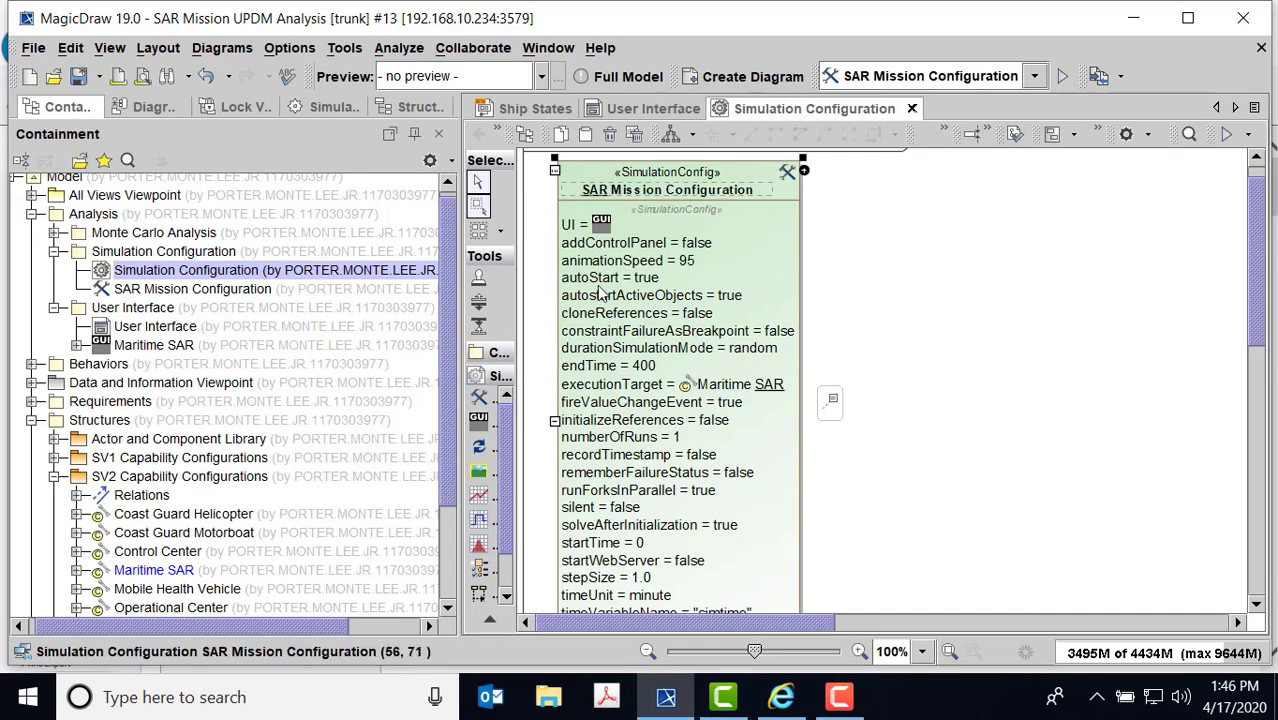
- Set the SAR Mission Configuration's Step Delay timing property to .01667 and run the configuration
{"action": "right_click", "coordinate": [752, 180]}
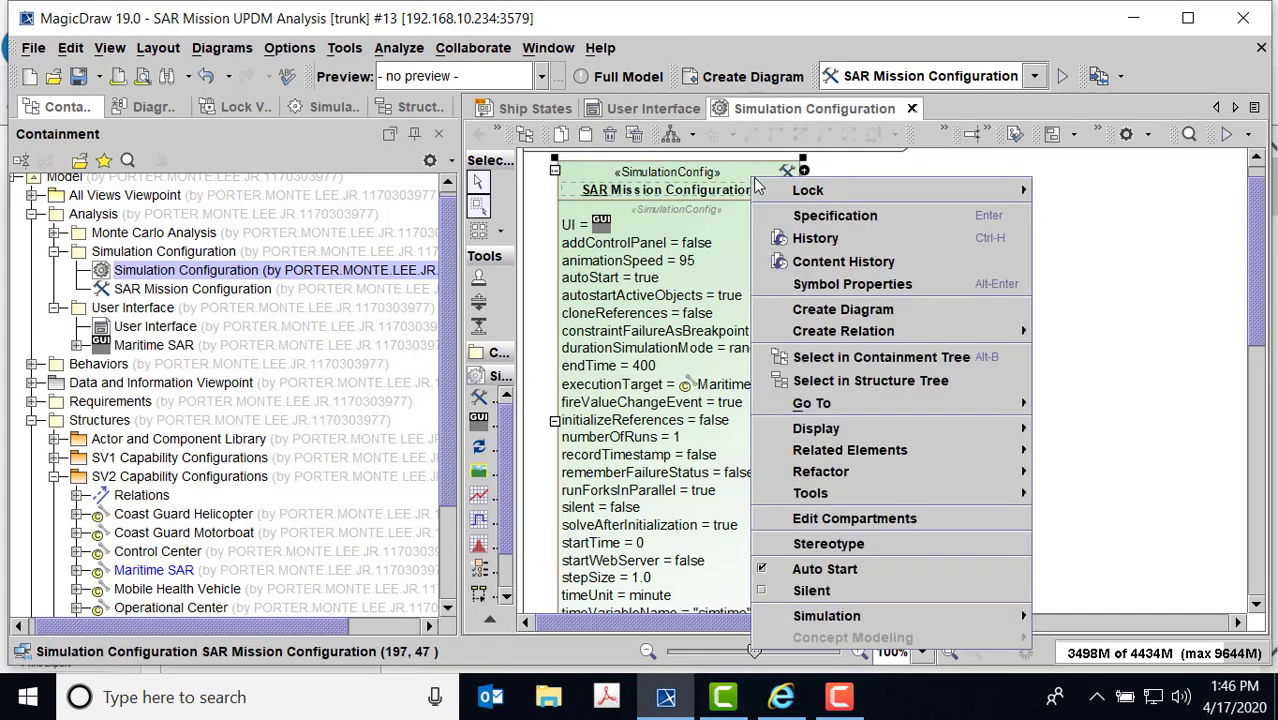
{"action": "left_click", "coordinate": [820, 214]}
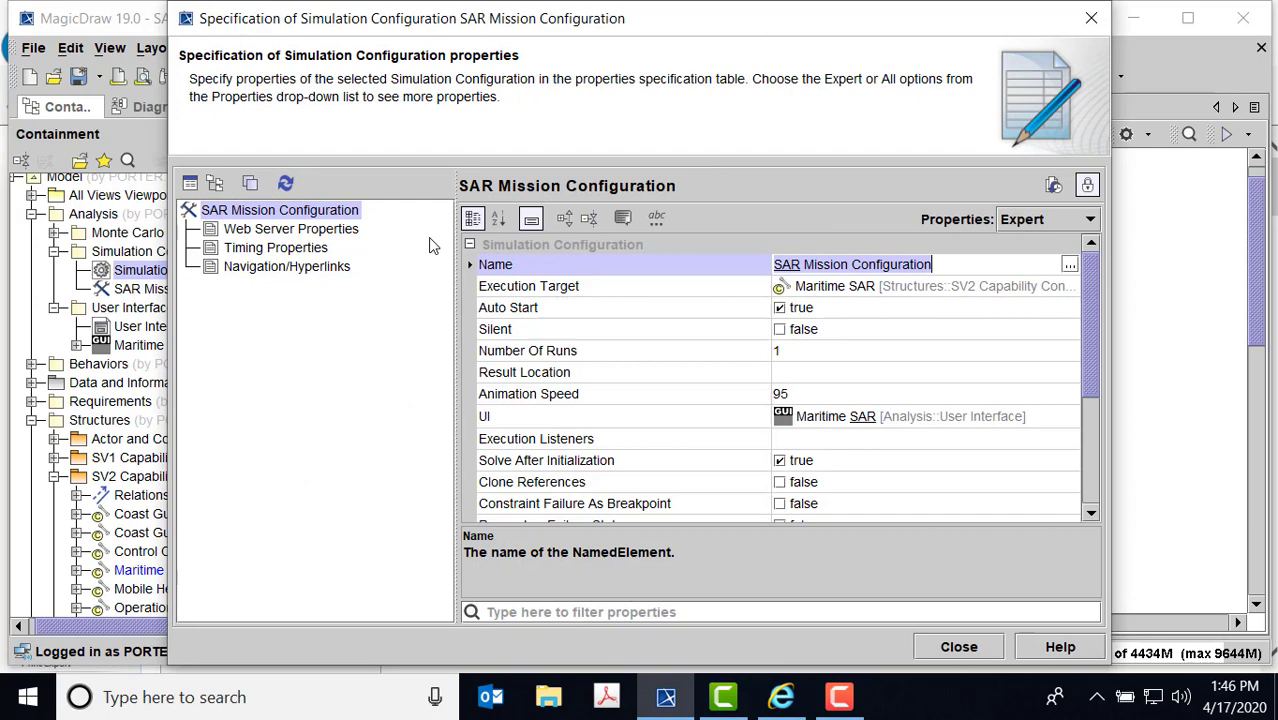
{"action": "left_click", "coordinate": [257, 247]}
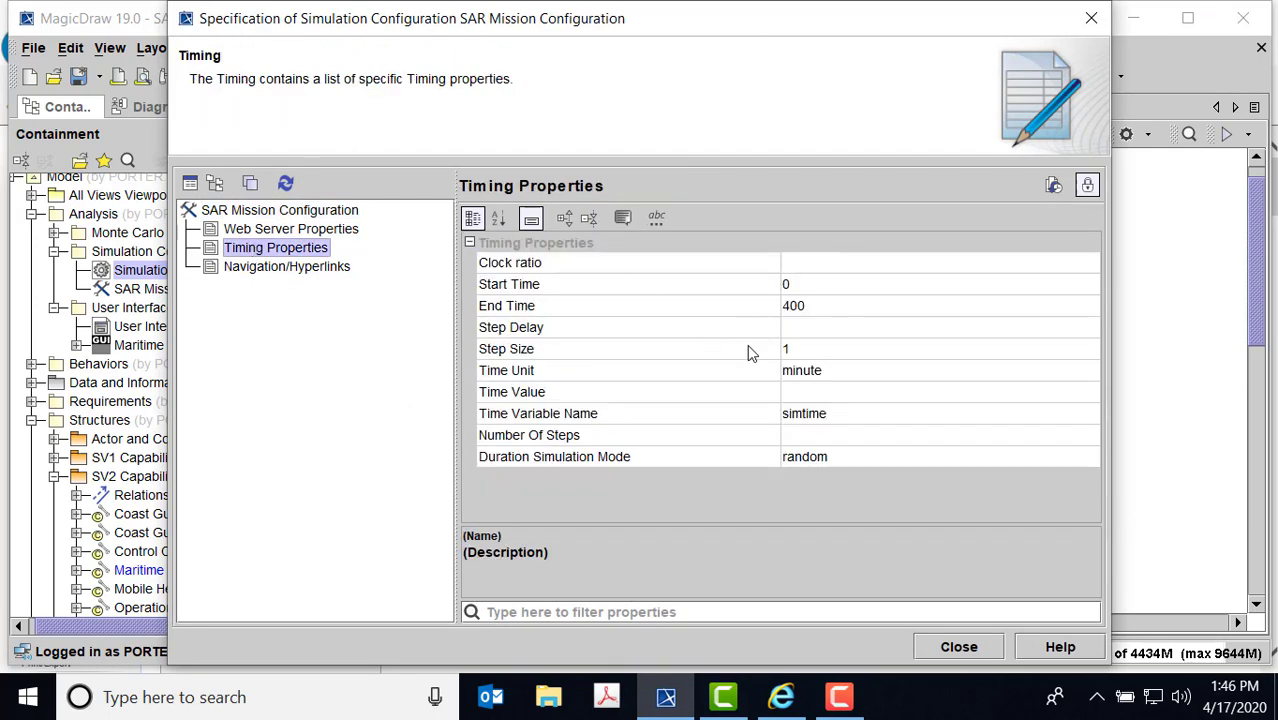
{"action": "left_click", "coordinate": [785, 328]}
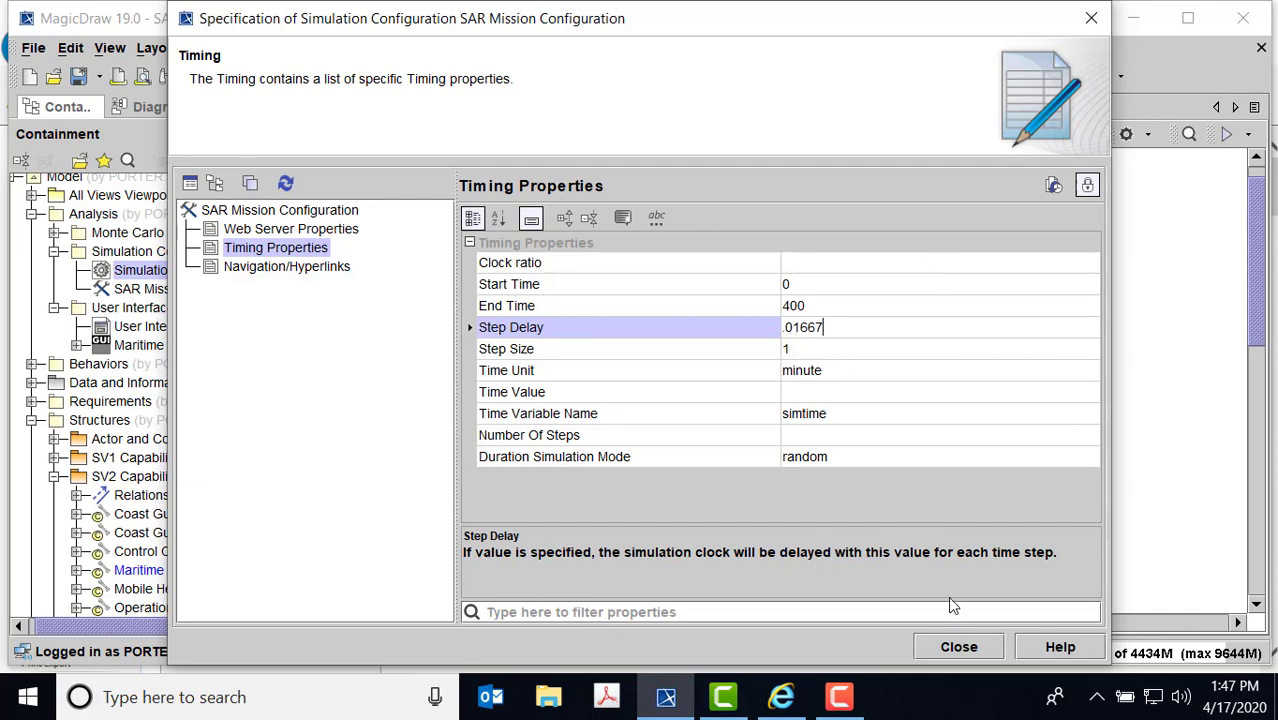
{"action": "left_click", "coordinate": [958, 647]}
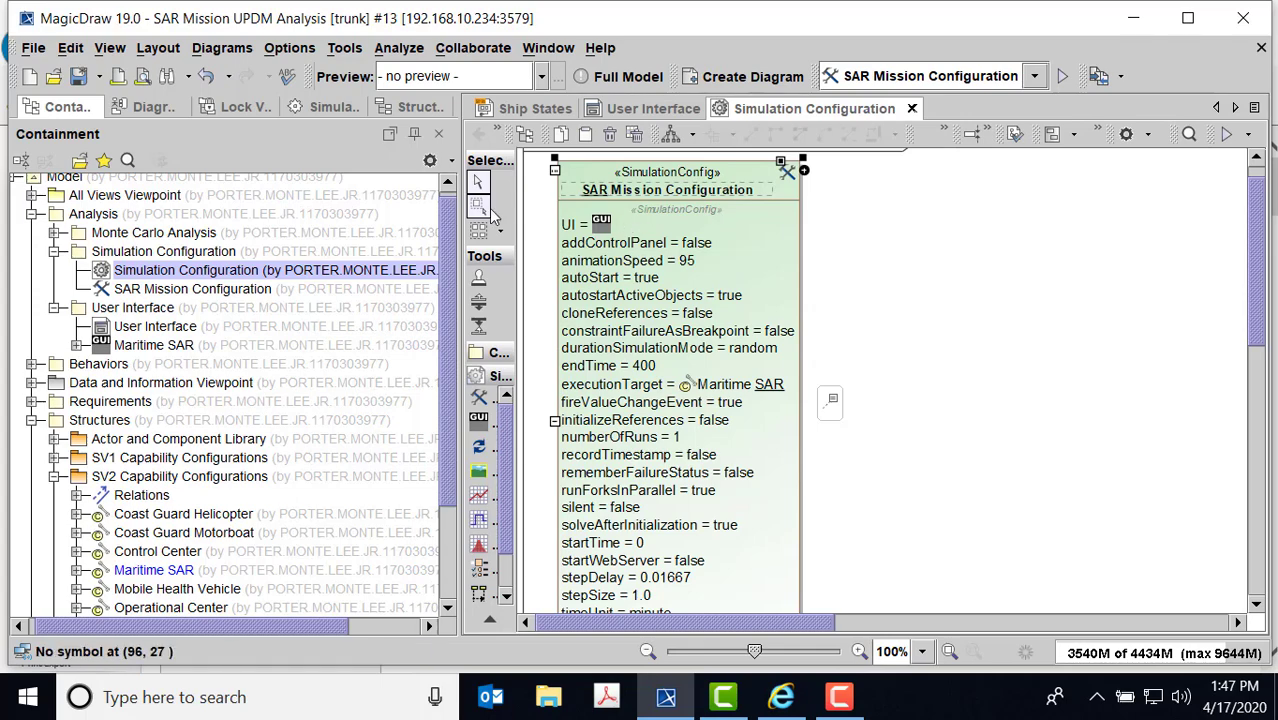
{"action": "left_click", "coordinate": [1062, 78]}
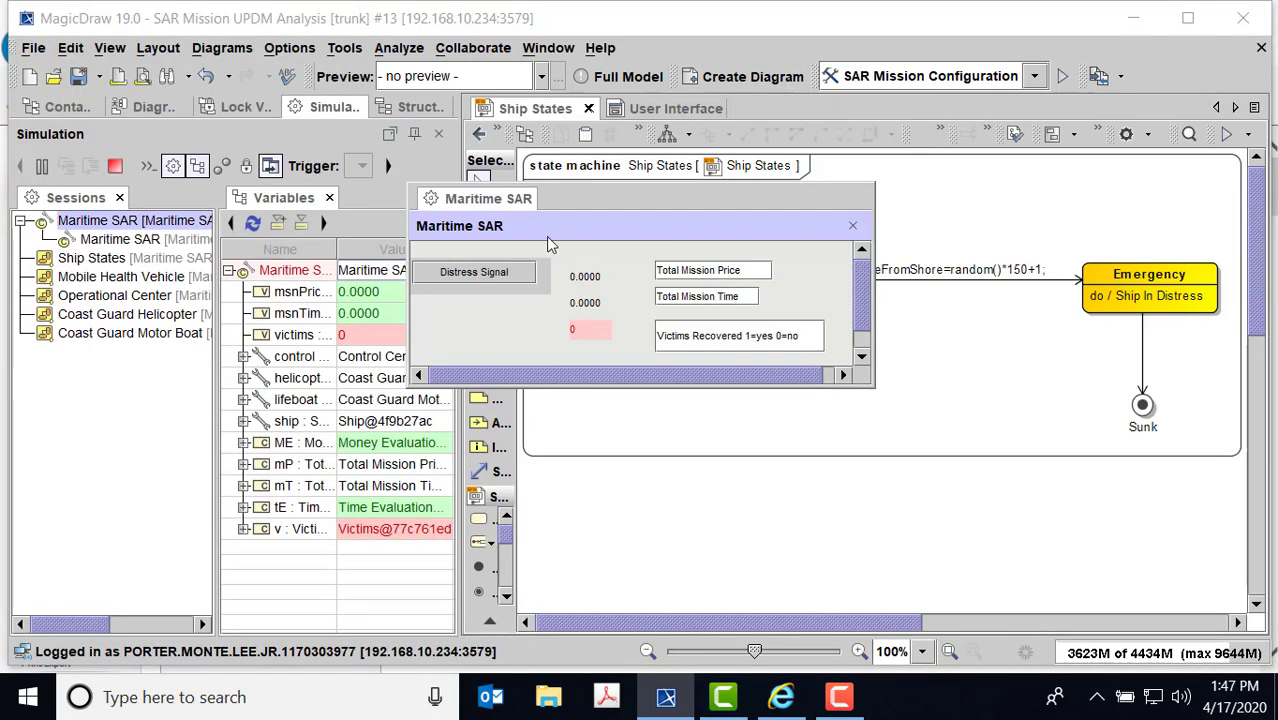
- Move the Maritime SAR user interface window clear of the state machine diagram and send the Distress Signal from it
{"action": "left_click_drag", "start_coordinate": [543, 218], "coordinate": [220, 418]}
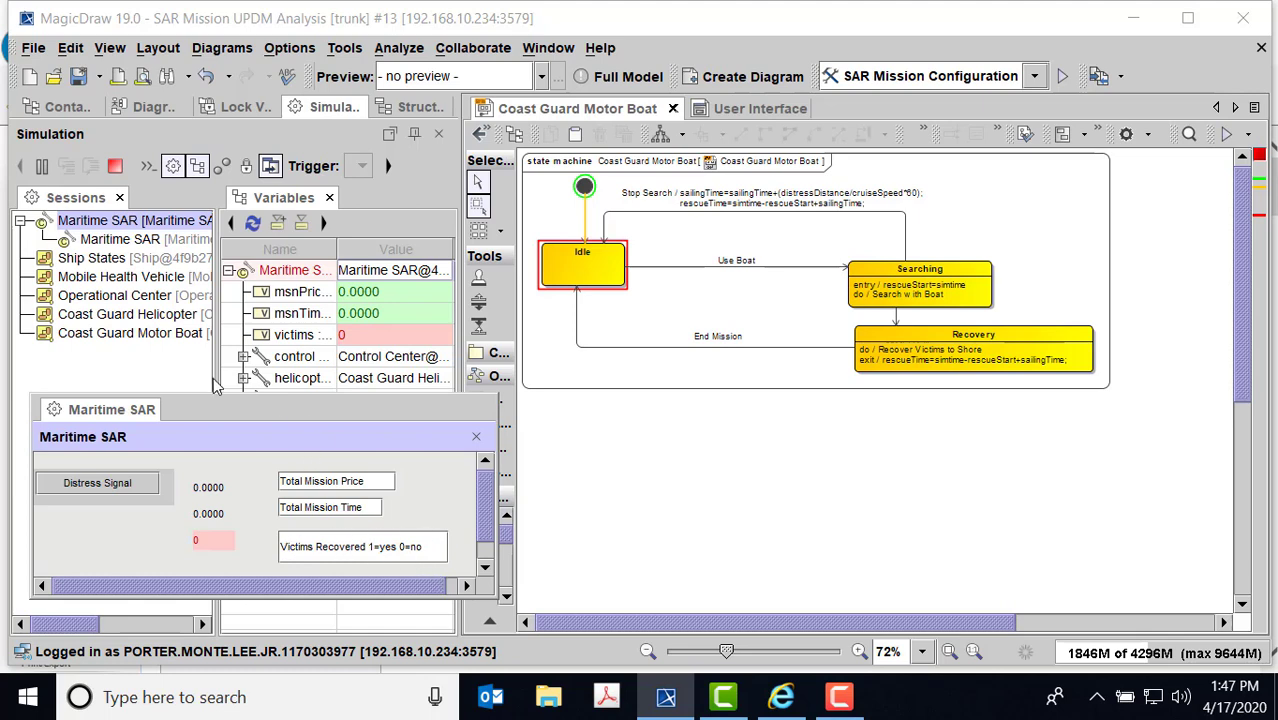
{"action": "left_click", "coordinate": [125, 484]}
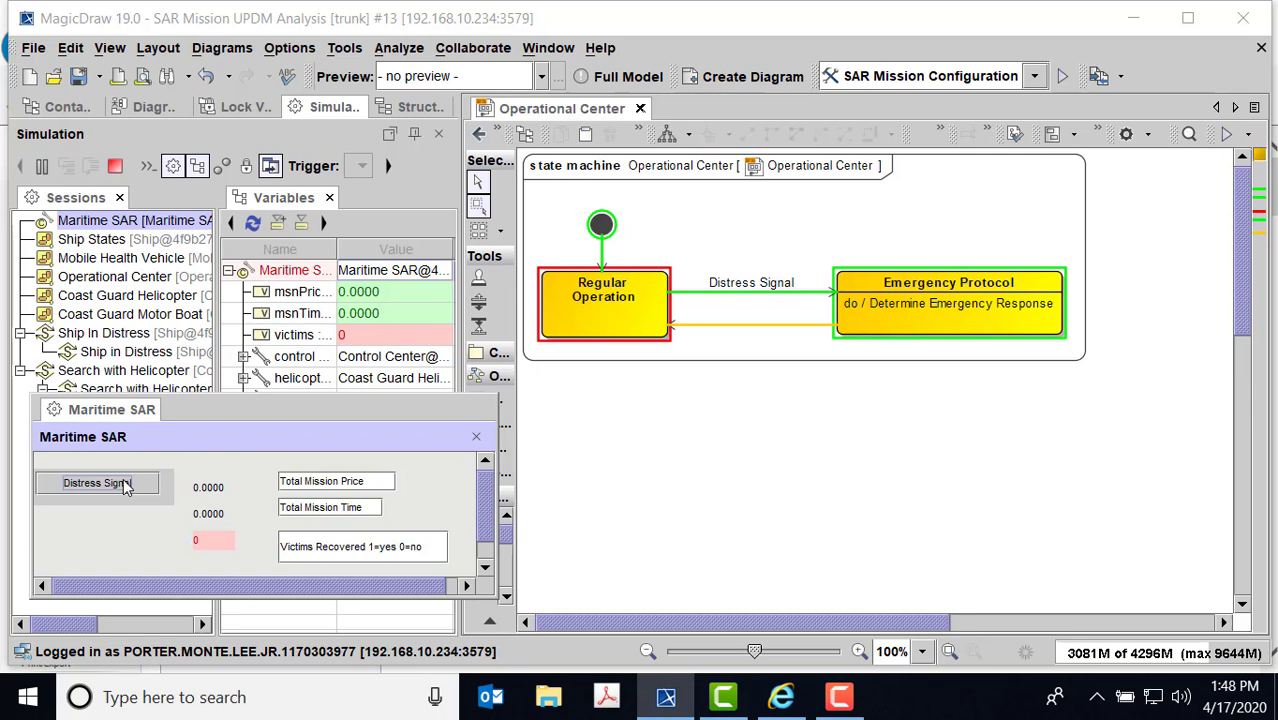
{"action": "left_click", "coordinate": [33, 48]}
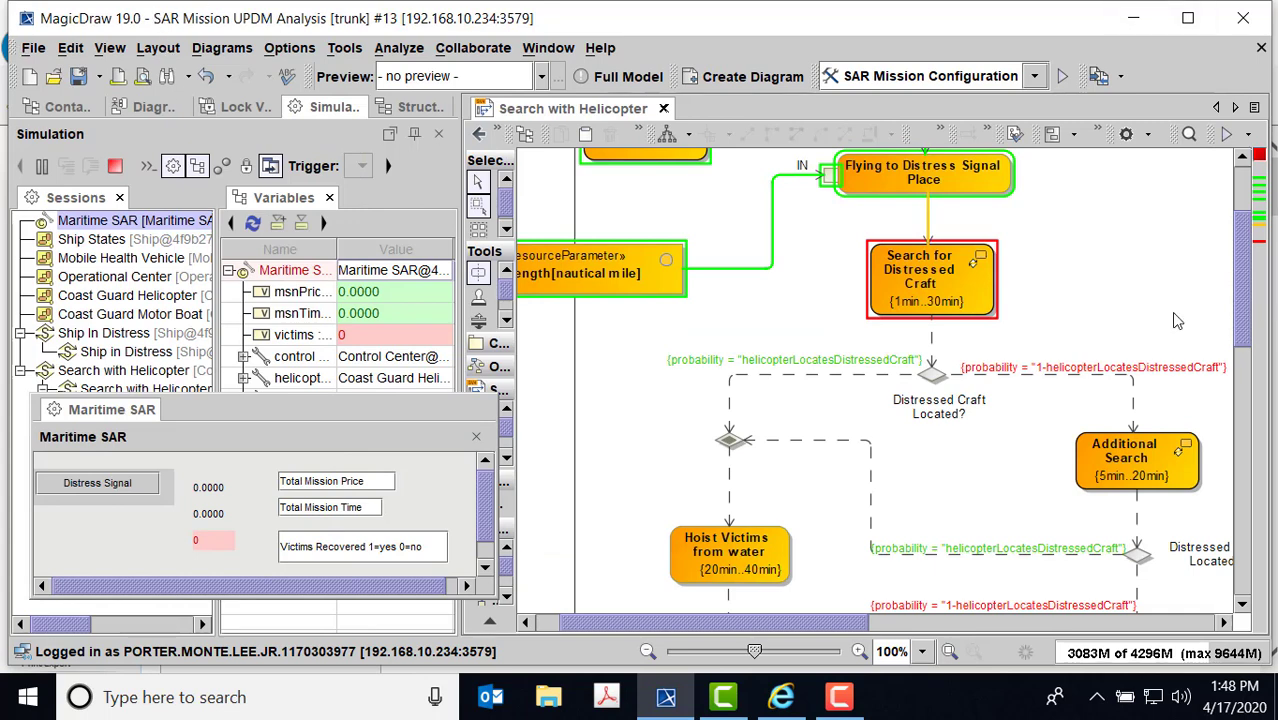
- Follow the simulated Search with Helicopter activity from Prepare for SAR down to the Recover to Shore and Abort Air Sea SAR branches
{"action": "scroll", "coordinate": [1240, 315], "scroll_direction": "up", "scroll_amount": 3}
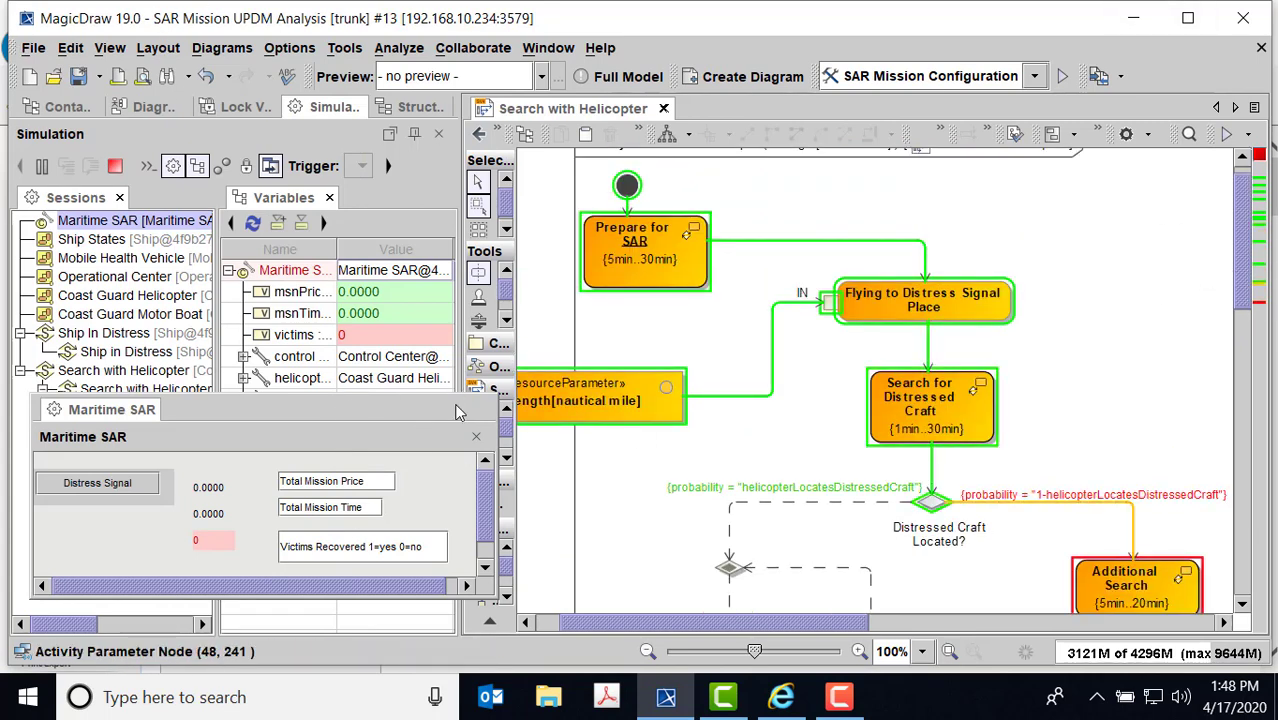
{"action": "scroll", "coordinate": [1140, 410], "scroll_direction": "down", "scroll_amount": 3}
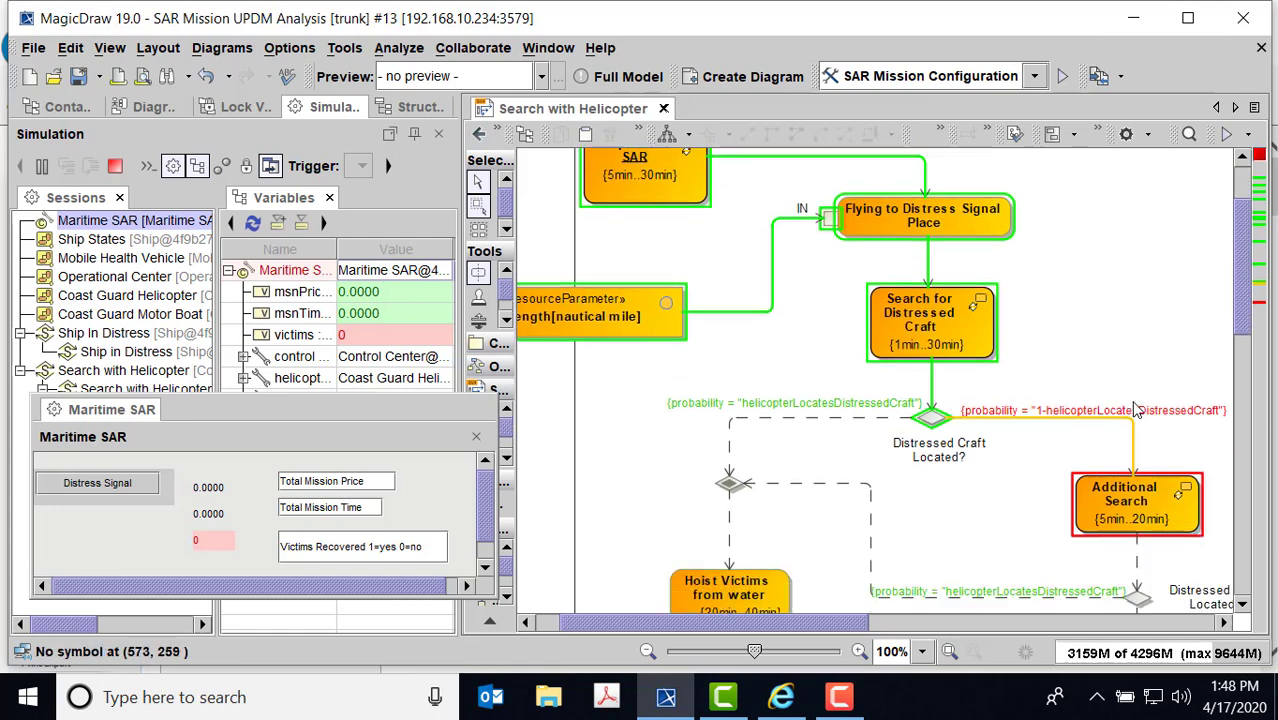
{"action": "scroll", "coordinate": [1030, 472], "scroll_direction": "down", "scroll_amount": 1}
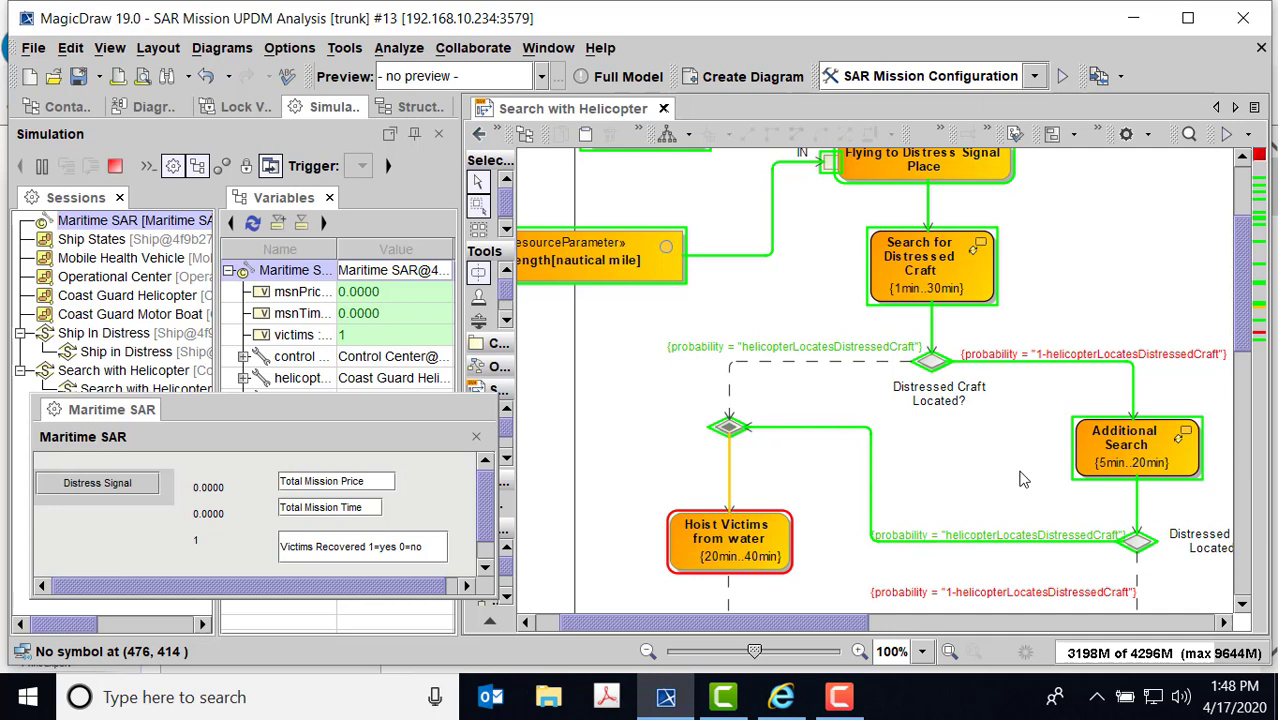
{"action": "scroll", "coordinate": [968, 462], "scroll_direction": "down", "scroll_amount": 3}
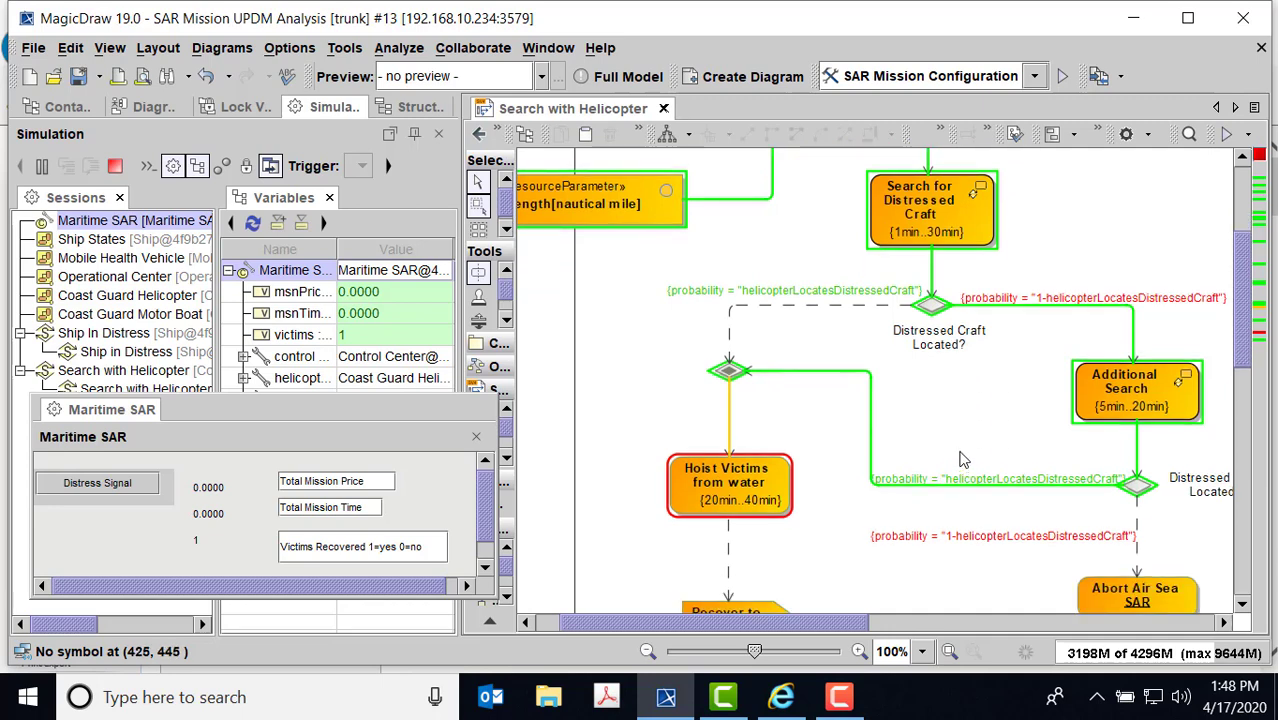
{"action": "scroll", "coordinate": [975, 466], "scroll_direction": "down", "scroll_amount": 1}
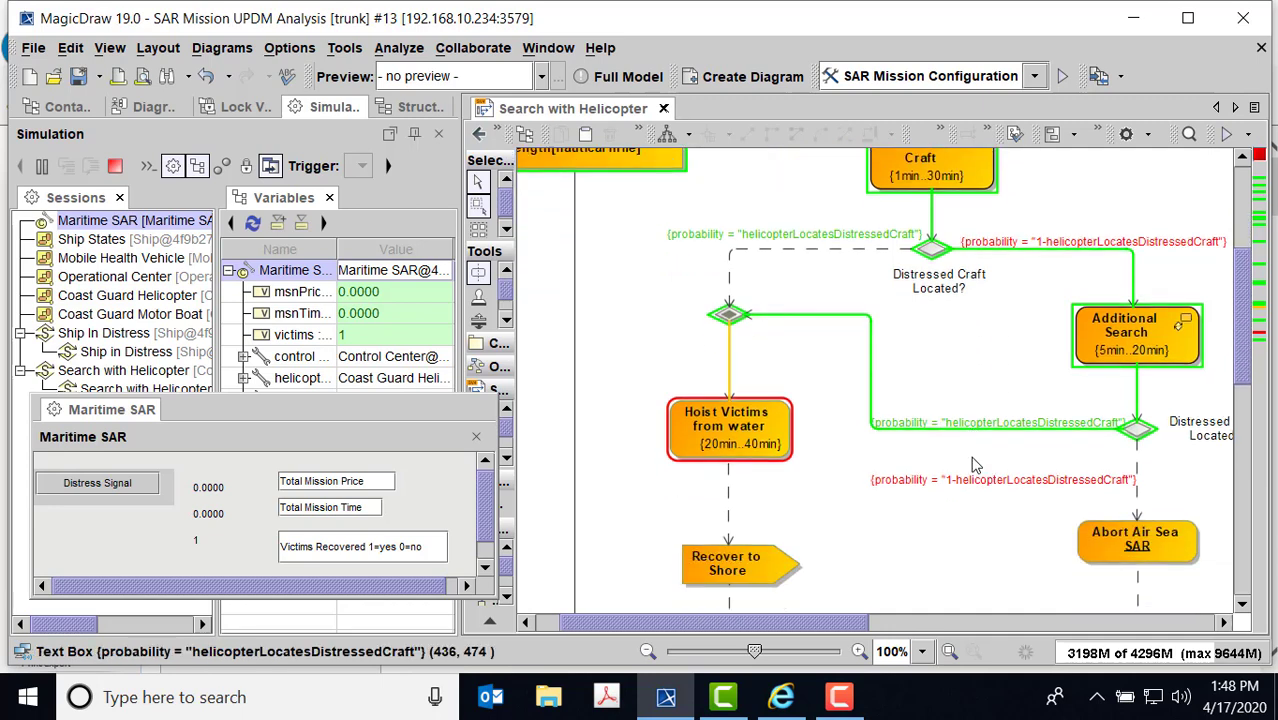